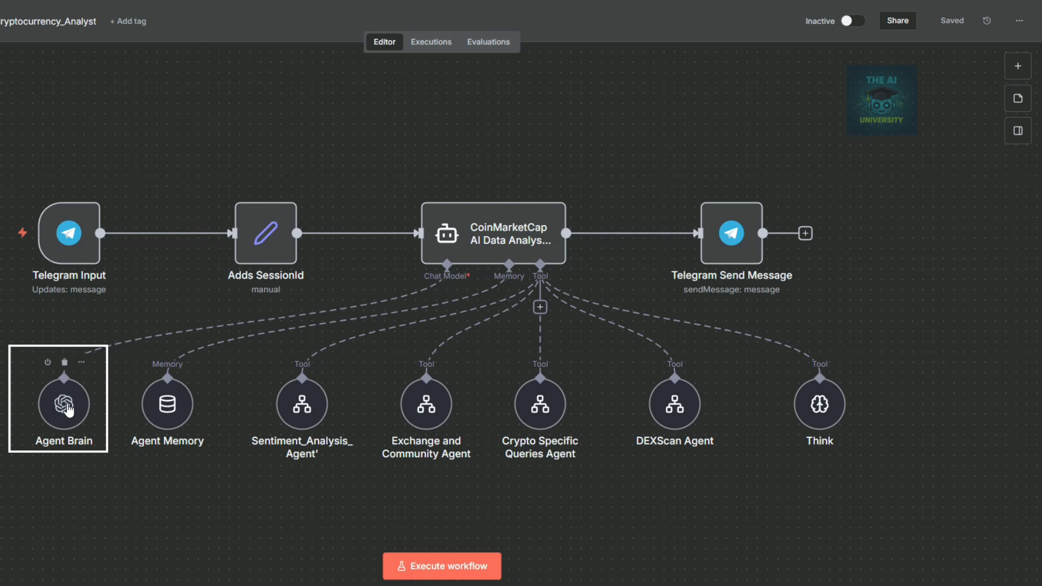
Inspect the existing workflow's Agent Brain model and Agent Memory settings, then close them.
double_click(64, 408)
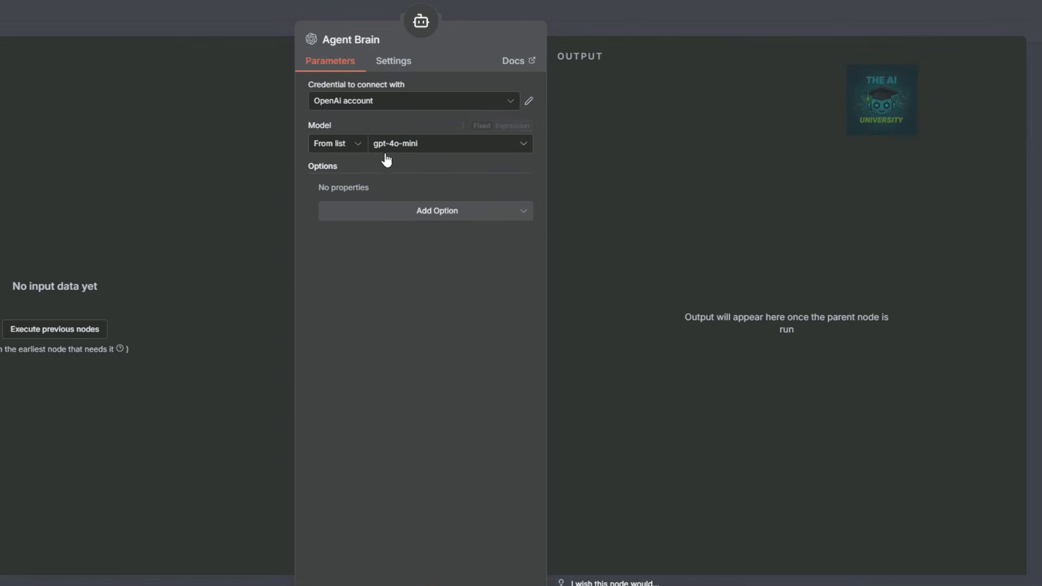
click(607, 15)
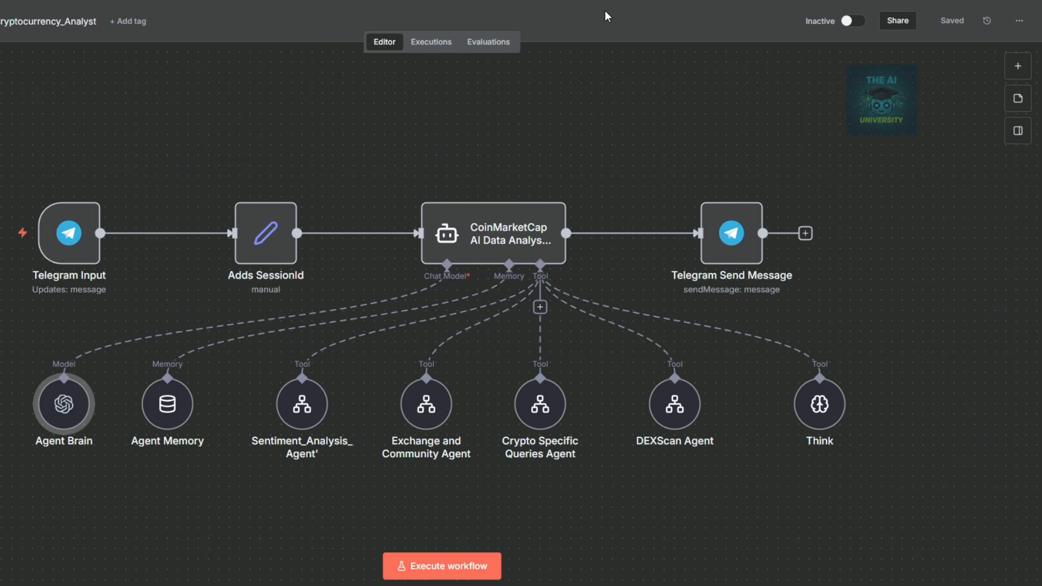
double_click(167, 407)
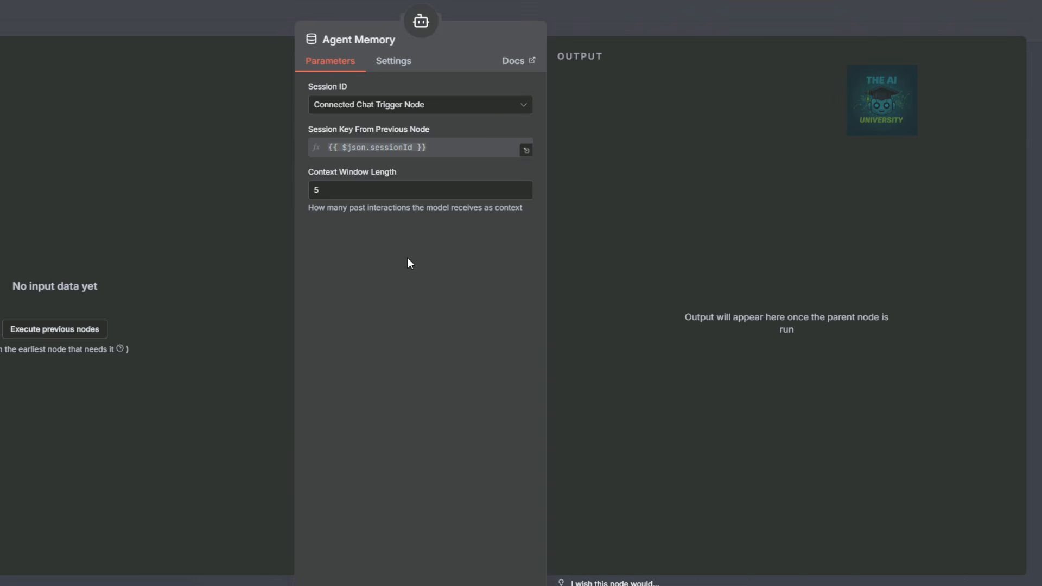
click(688, 23)
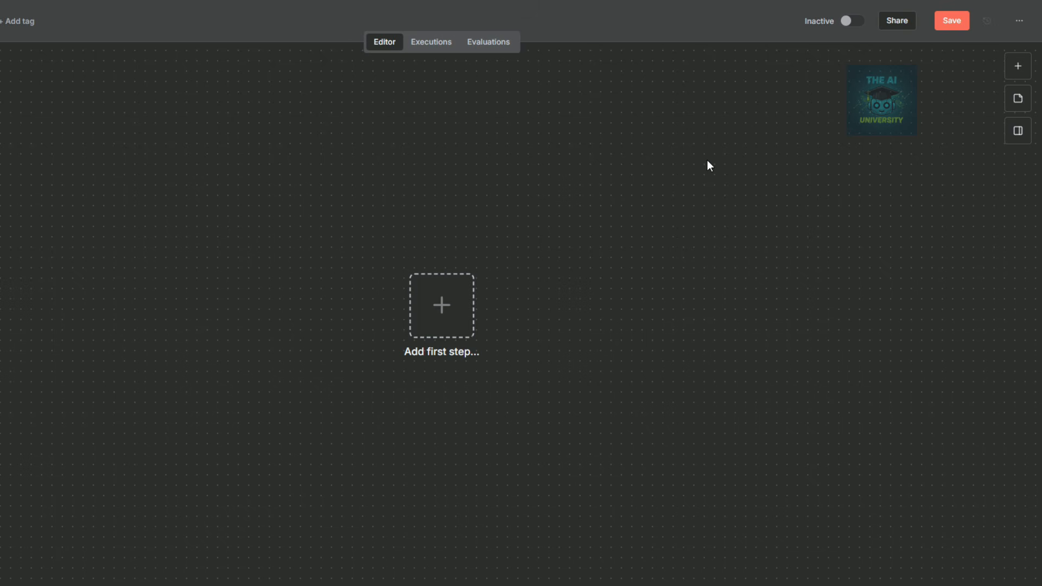
Add a Telegram 'On message' trigger as the workflow's first node.
click(1018, 66)
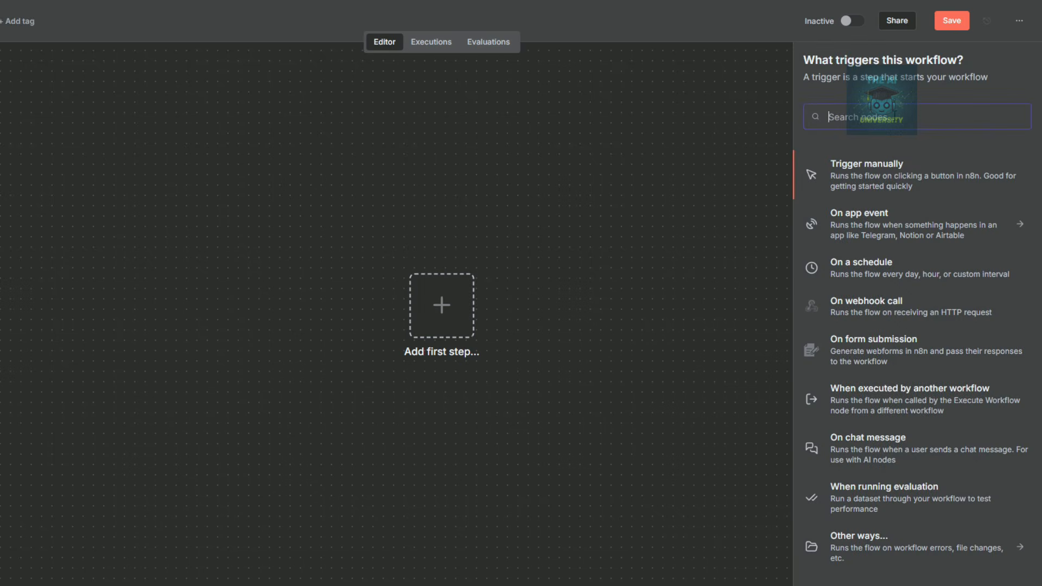
text(telgram)
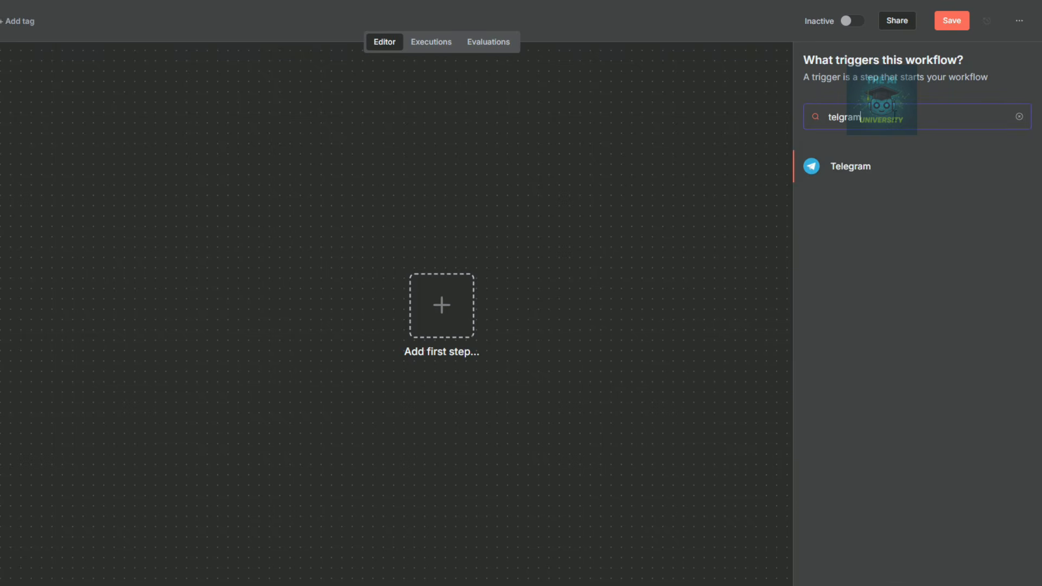
click(861, 167)
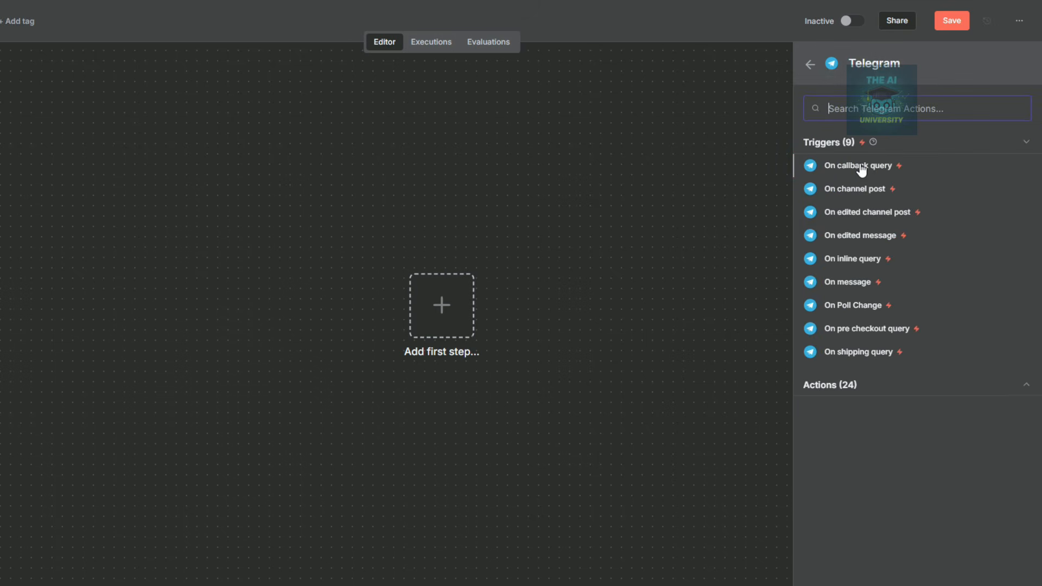
click(856, 286)
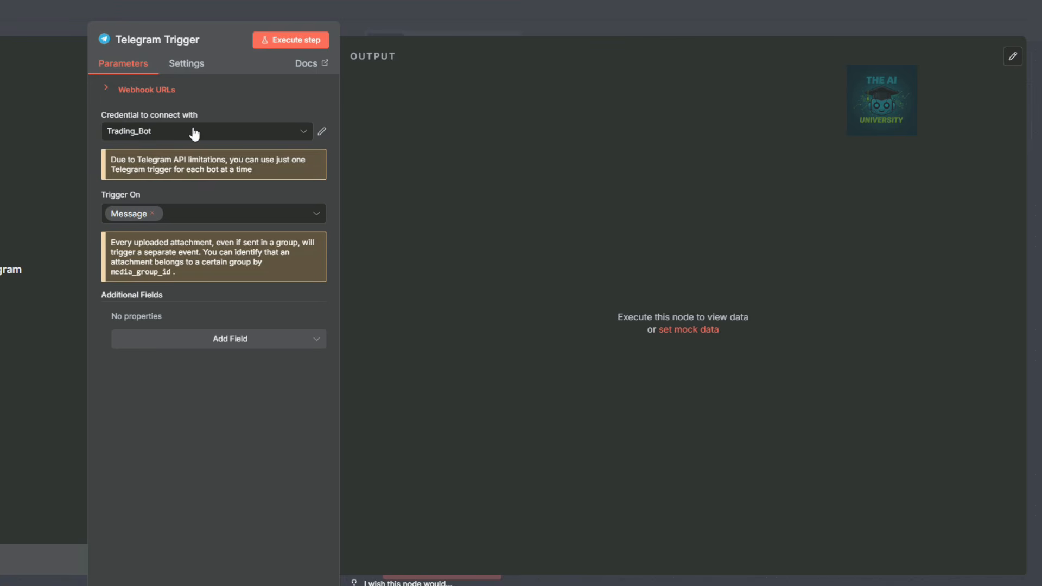
Review the Trading_Bot credential, then start creating a new Telegram credential.
click(322, 133)
click(318, 25)
click(303, 133)
click(188, 264)
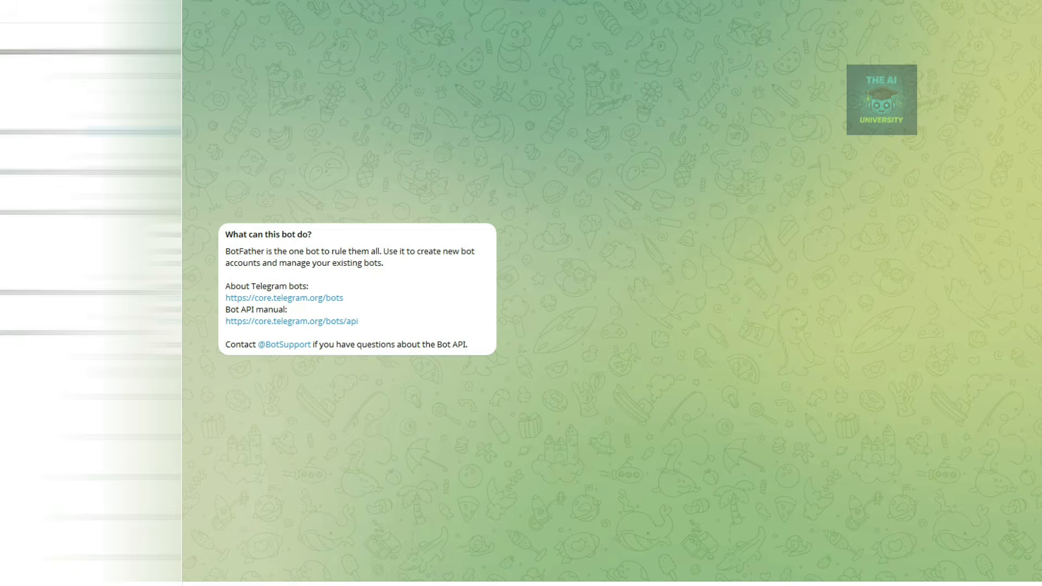
Send /newbot to BotFather and name the bot n8n_crypto_001.
text(/newbot)
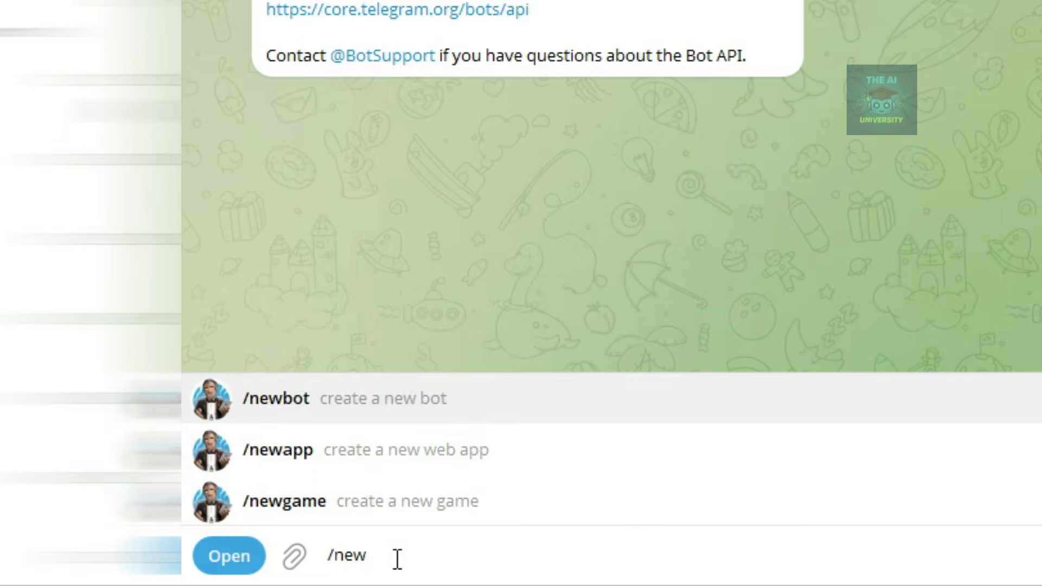
key(Return)
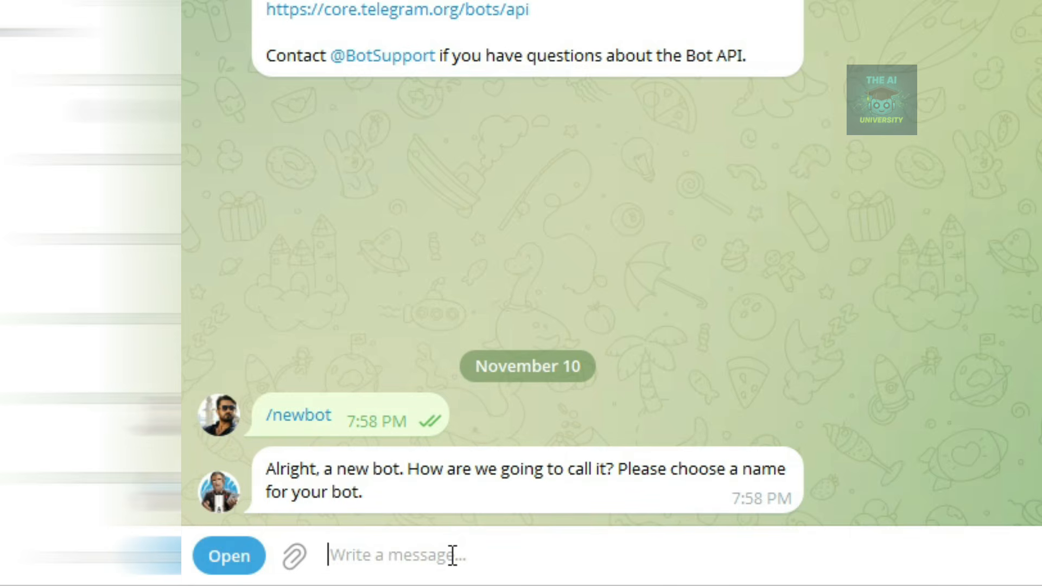
text(n8n_crypto_001)
key(Return)
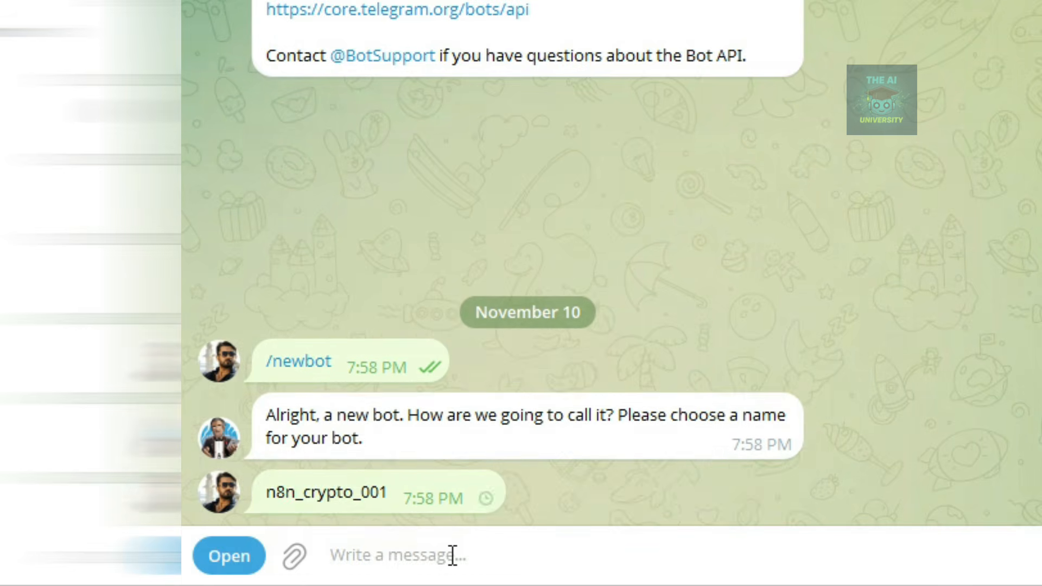
Give the bot the username n8n_crypto_001_bot and select the issued API token.
double_click(270, 415)
drag(269, 415, 386, 414)
key(ctrl+c)
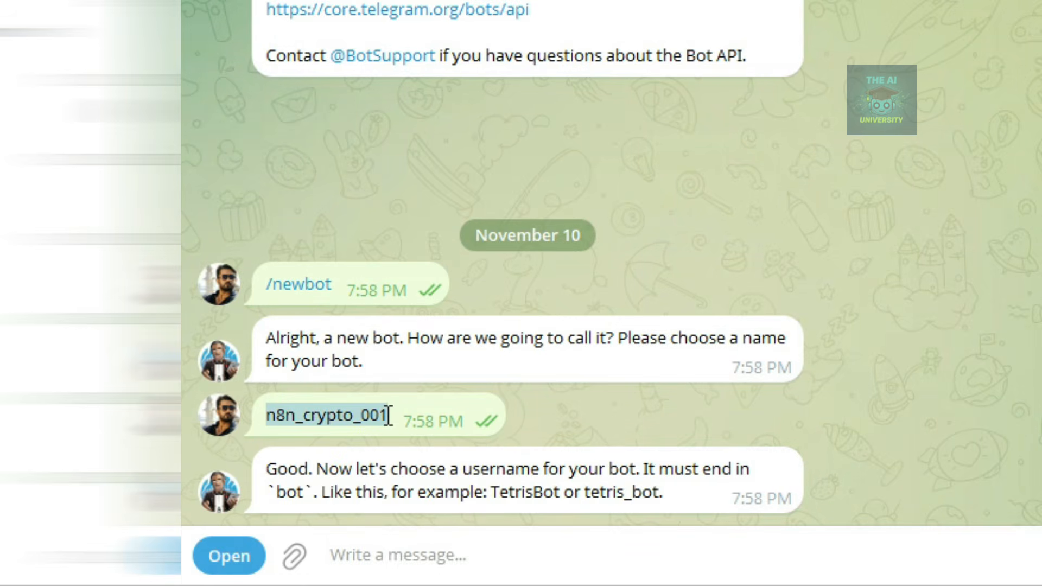
click(328, 543)
key(ctrl+v)
text(_bot)
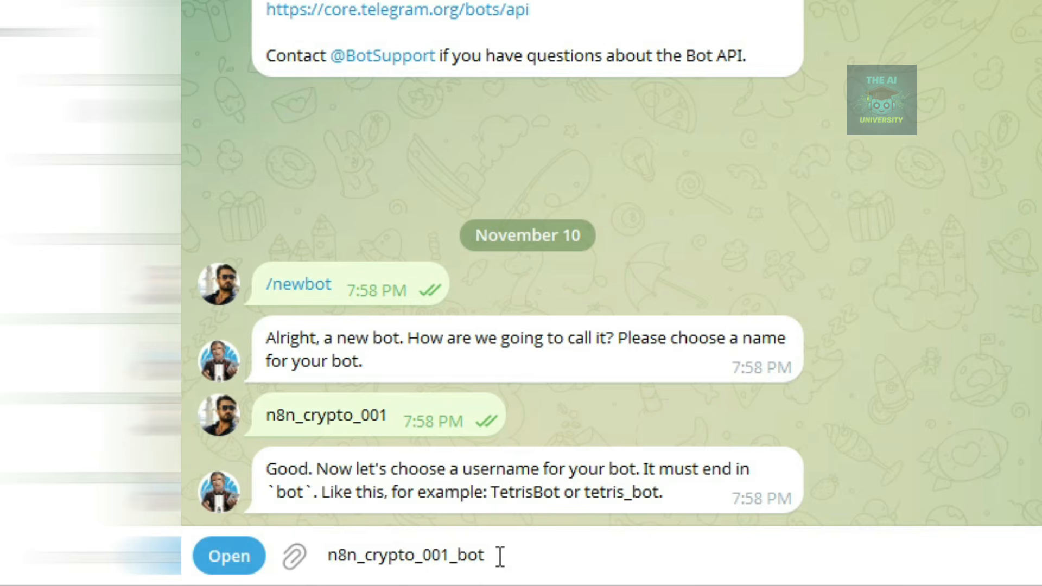
key(Return)
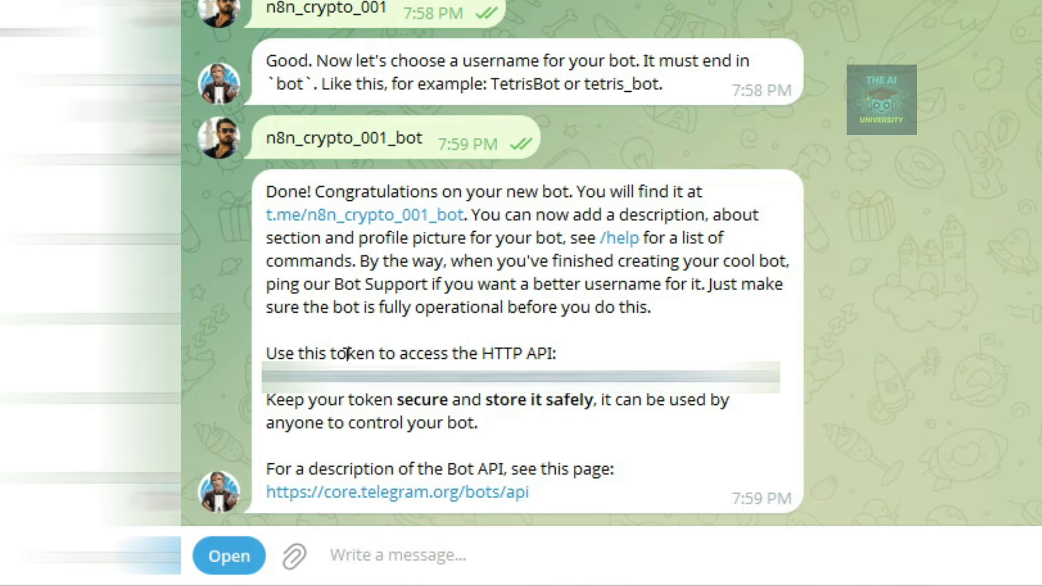
double_click(642, 399)
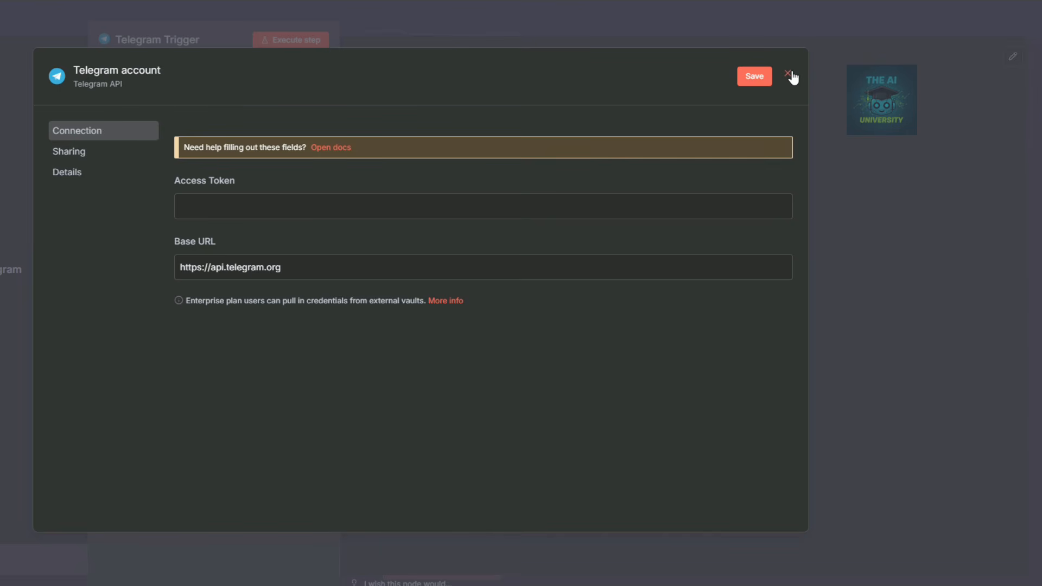
Discard the new credential form and run the trigger using the Trading_Bot credential.
click(128, 79)
click(788, 76)
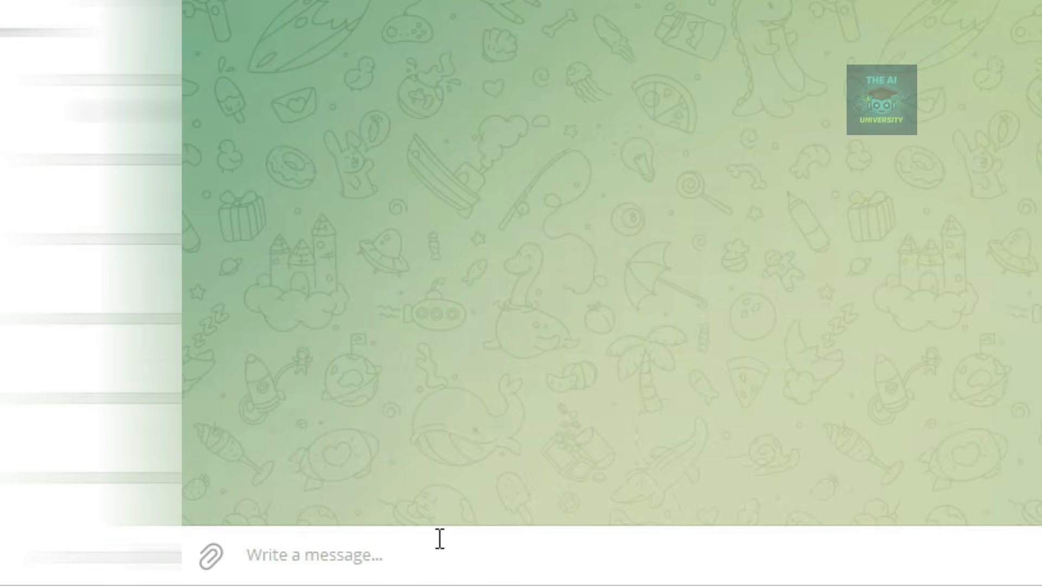
click(434, 575)
Send a 'Hello' test message to the bot in Telegram.
click(442, 549)
text(Hello)
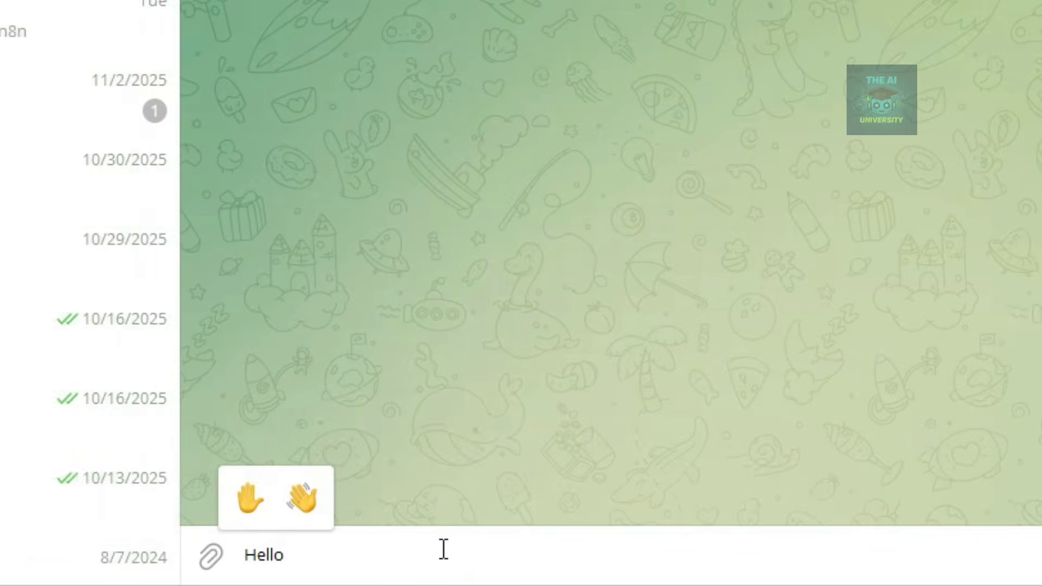
key(Return)
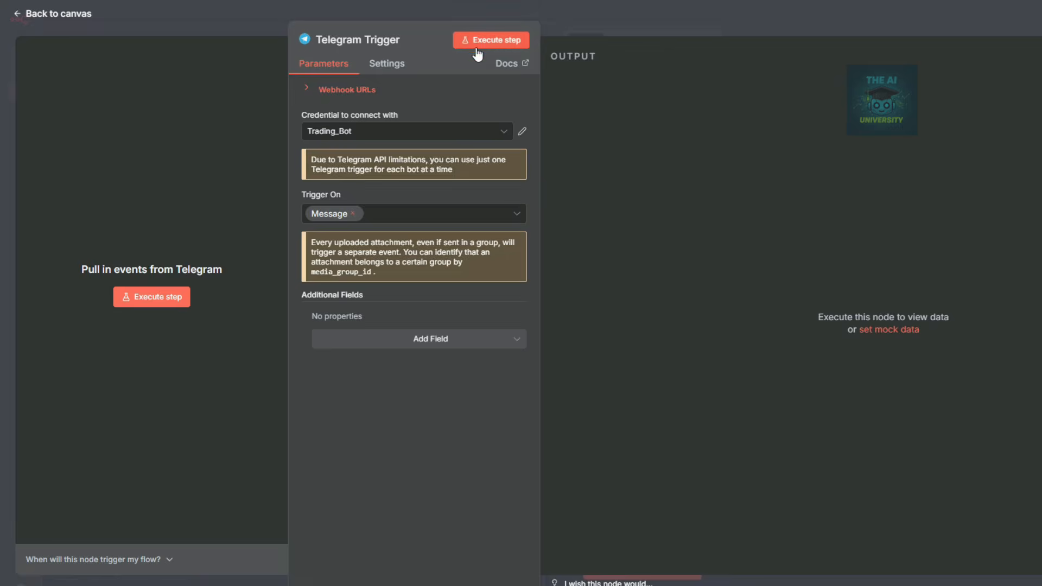
Capture the incoming Telegram test message in the trigger's output.
click(492, 43)
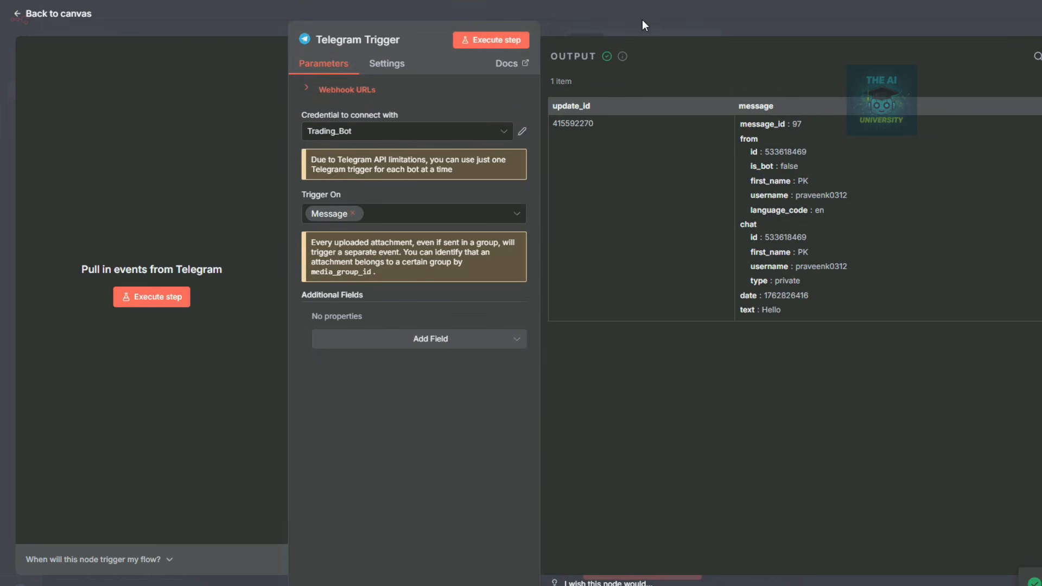
drag(776, 305, 778, 307)
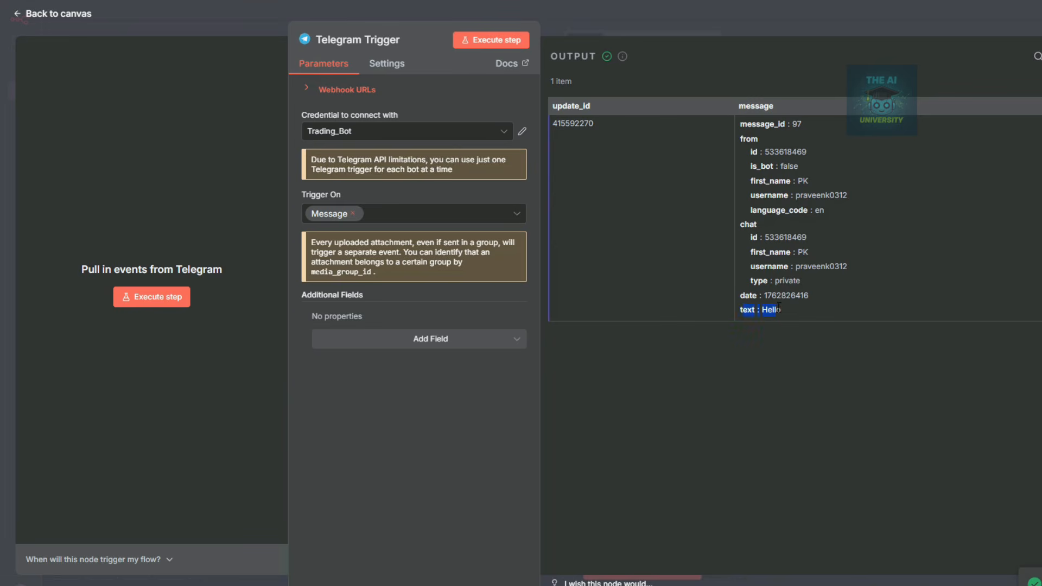
click(795, 21)
Move the Telegram Trigger up and left, then check the chat id in its output.
mouse_move(404, 309)
drag(404, 309, 134, 245)
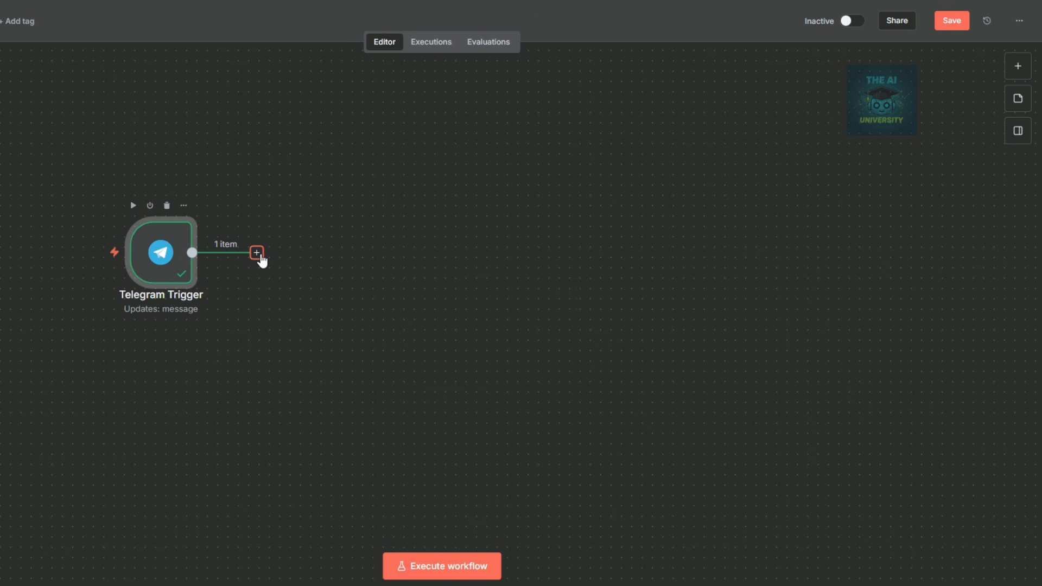
double_click(133, 258)
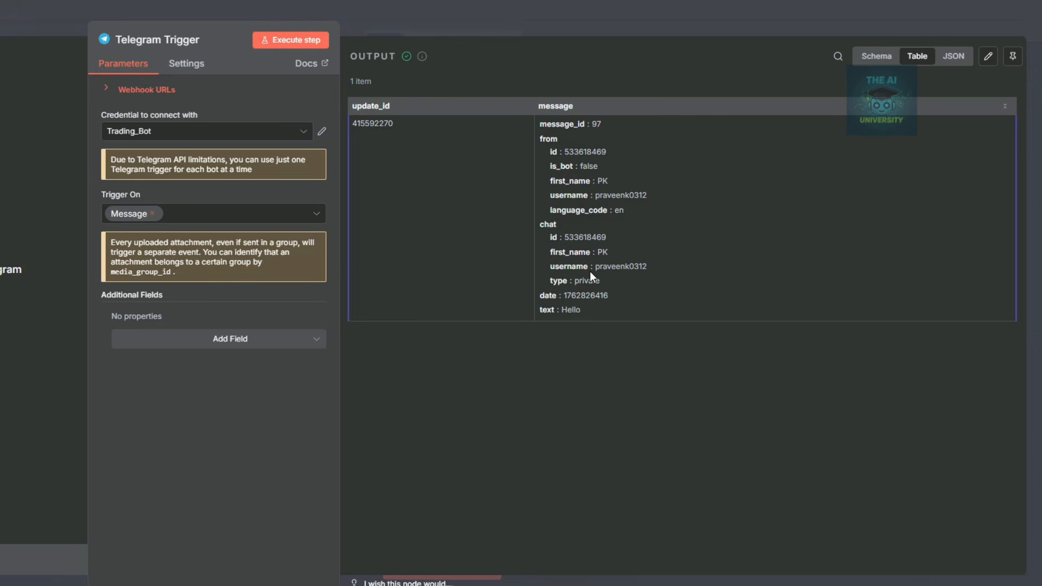
drag(564, 237, 609, 239)
click(608, 21)
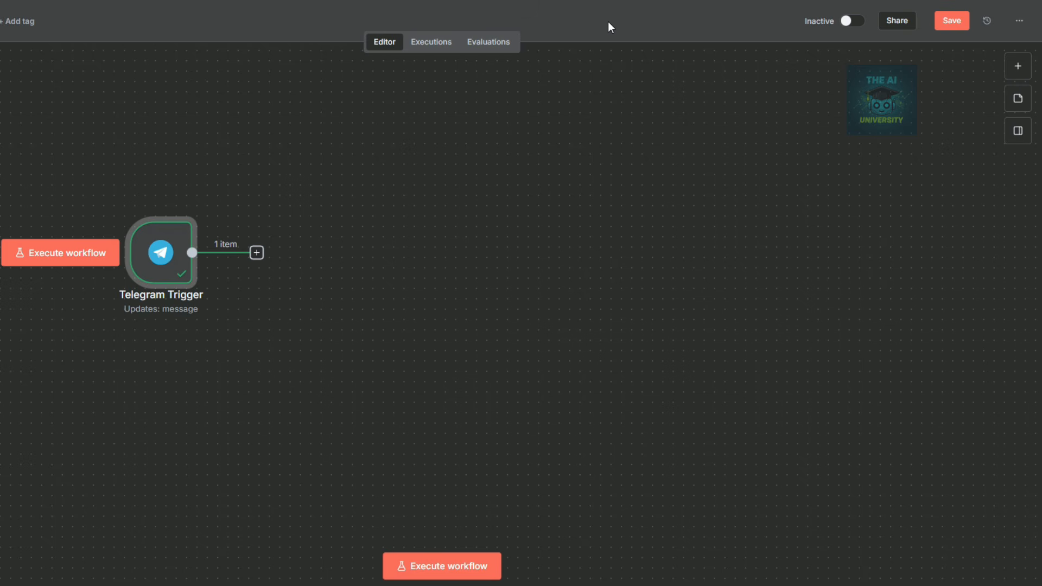
Search for 'set' in the node list after the Telegram Trigger.
click(256, 252)
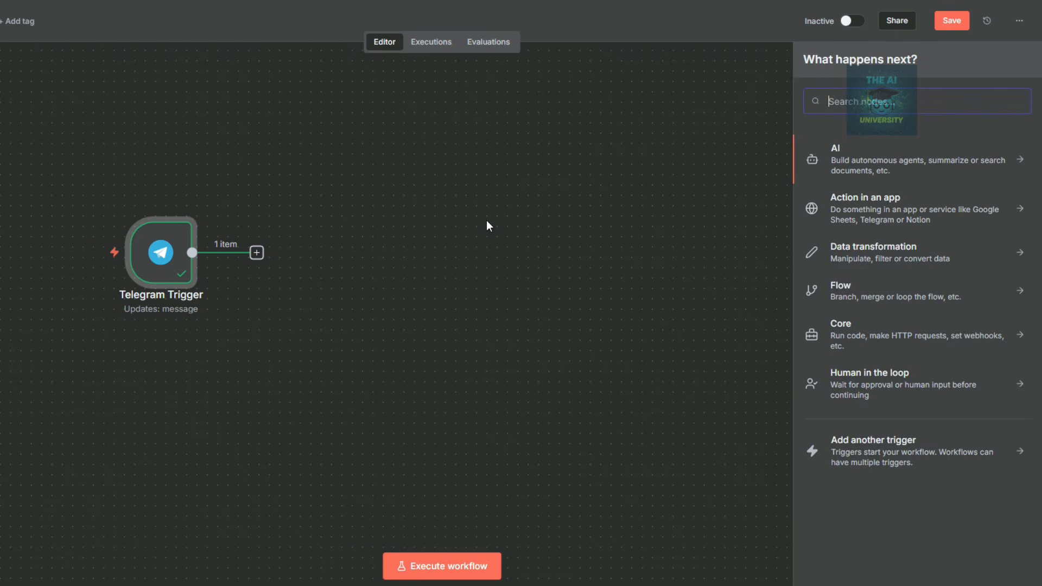
text(set)
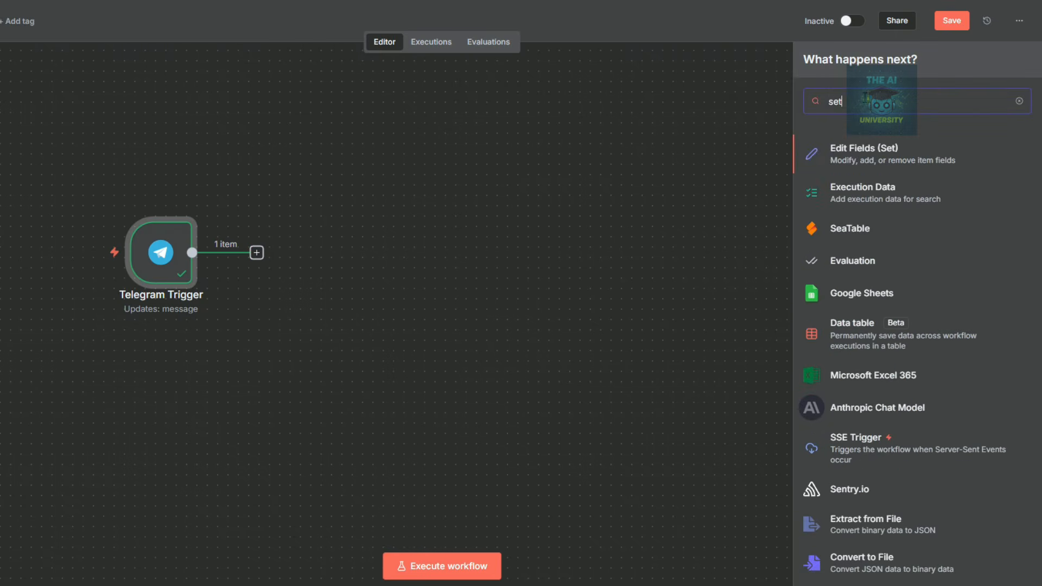
text( no)
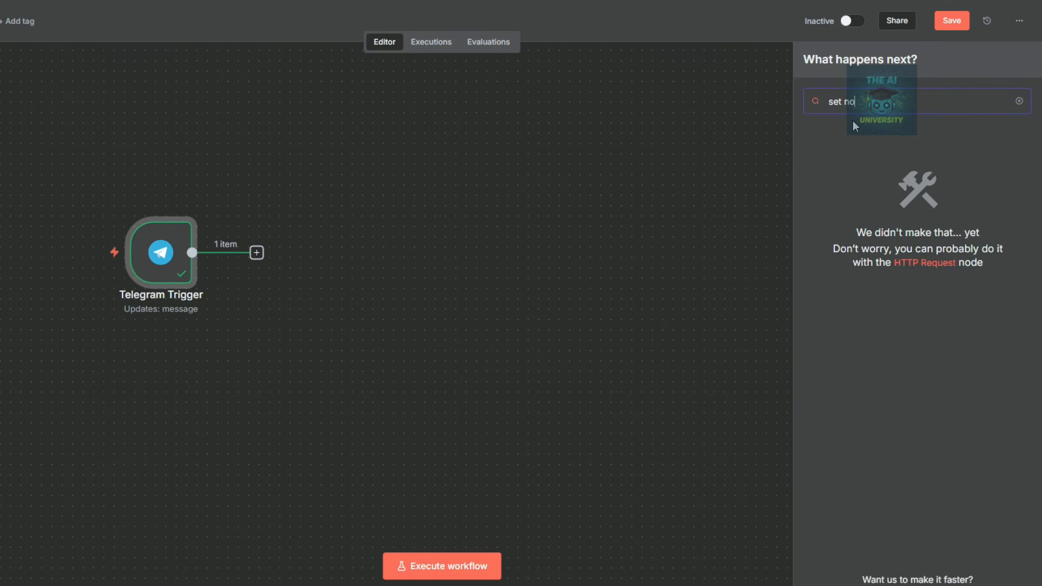
key(BackSpace)
key(BackSpace)
key(BackSpace)
key(BackSpace)
key(BackSpace)
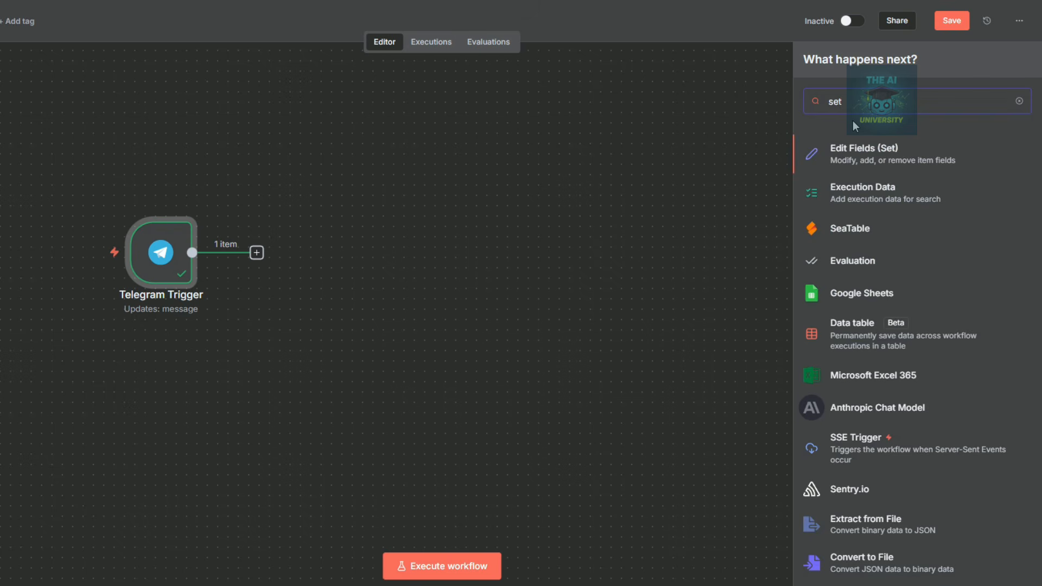
Add Edit Fields with a sessionId field set to {{ $json.message.chat.id }}.
click(883, 153)
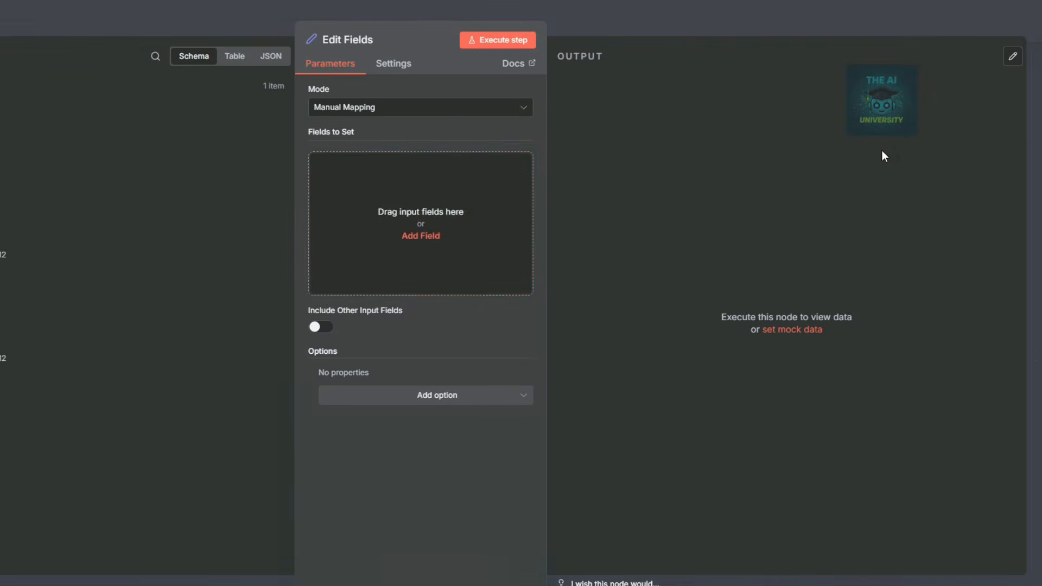
click(423, 237)
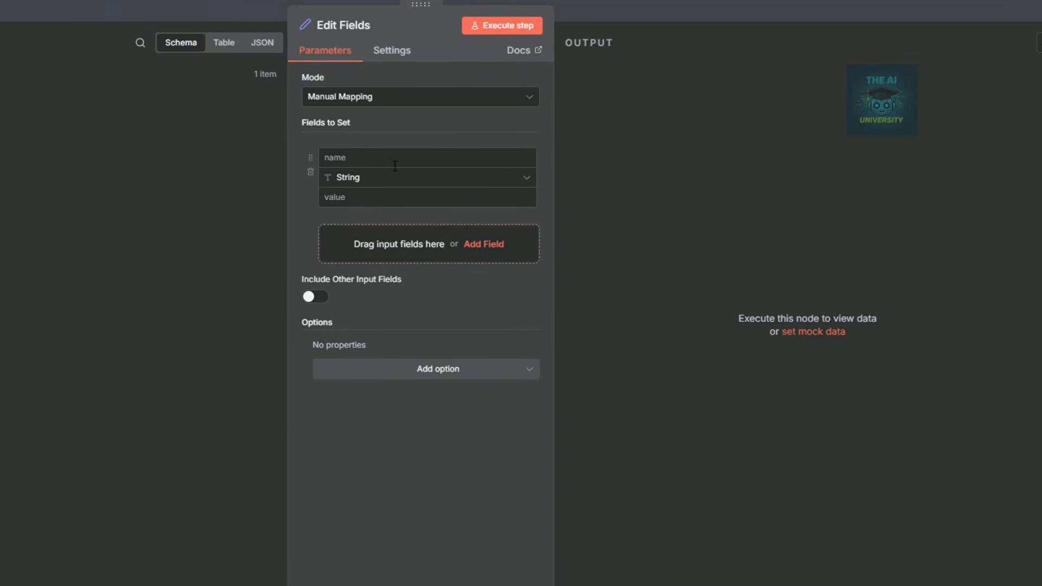
click(376, 152)
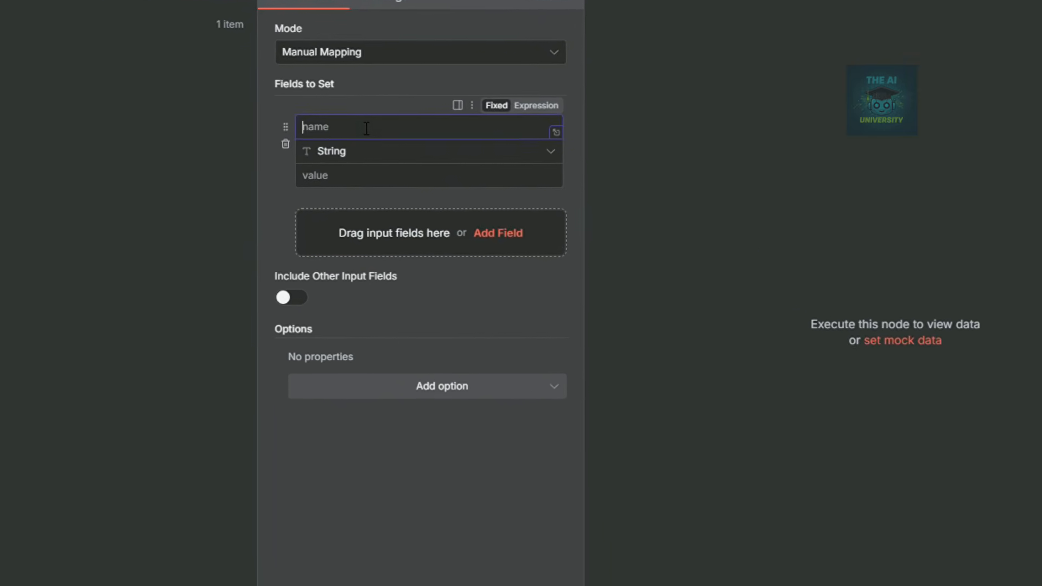
text(sessionID)
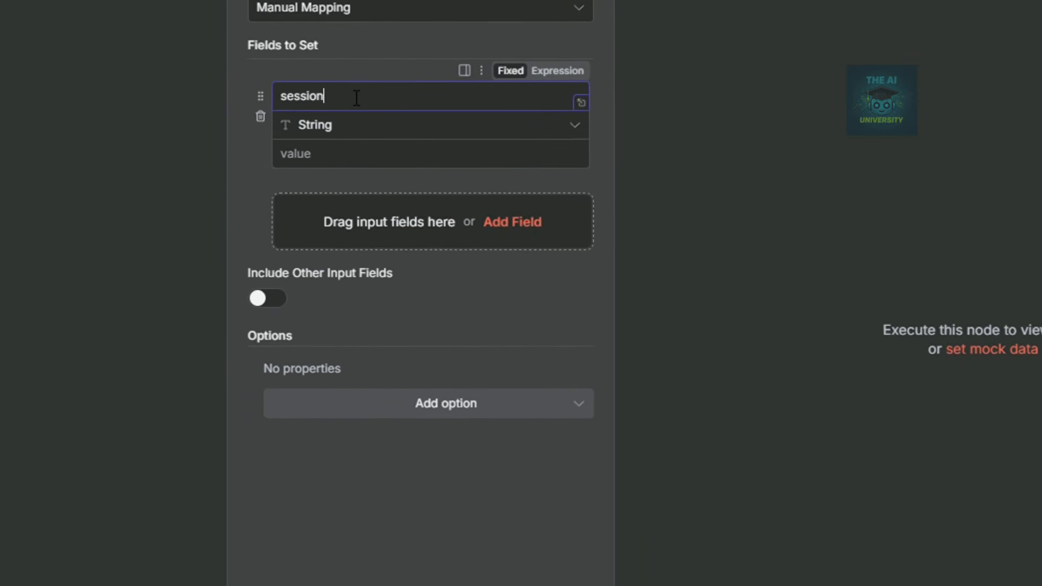
key(BackSpace)
text(d)
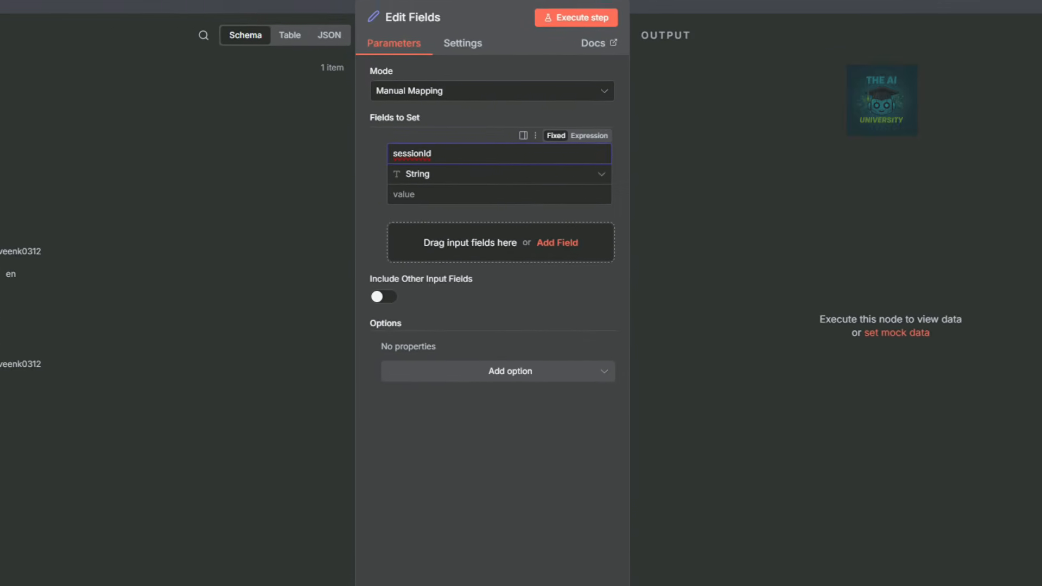
drag(8, 319, 490, 191)
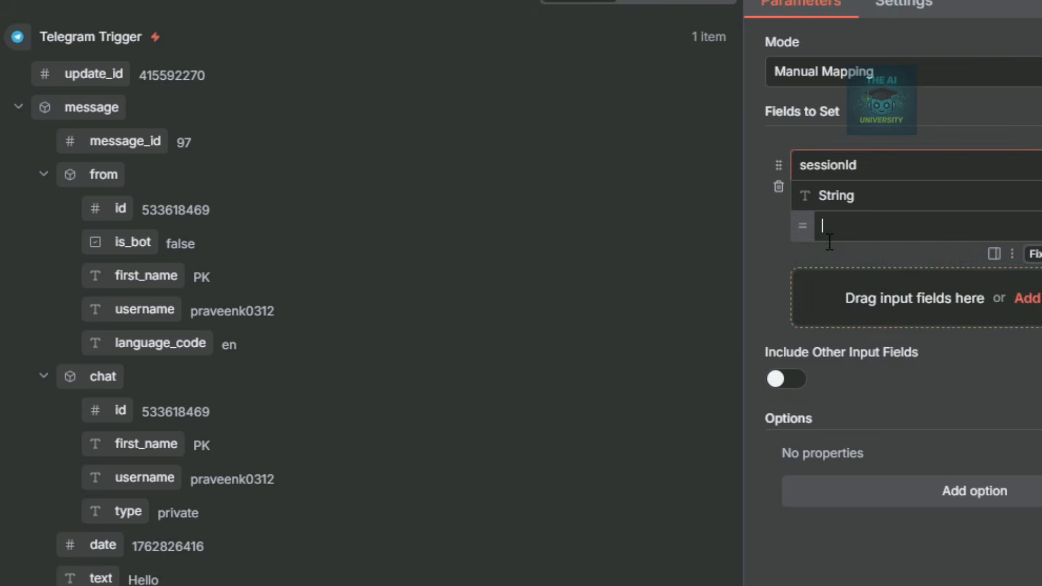
click(788, 378)
Turn on Include Other Input Fields, run the node, and verify the sessionId value.
click(779, 377)
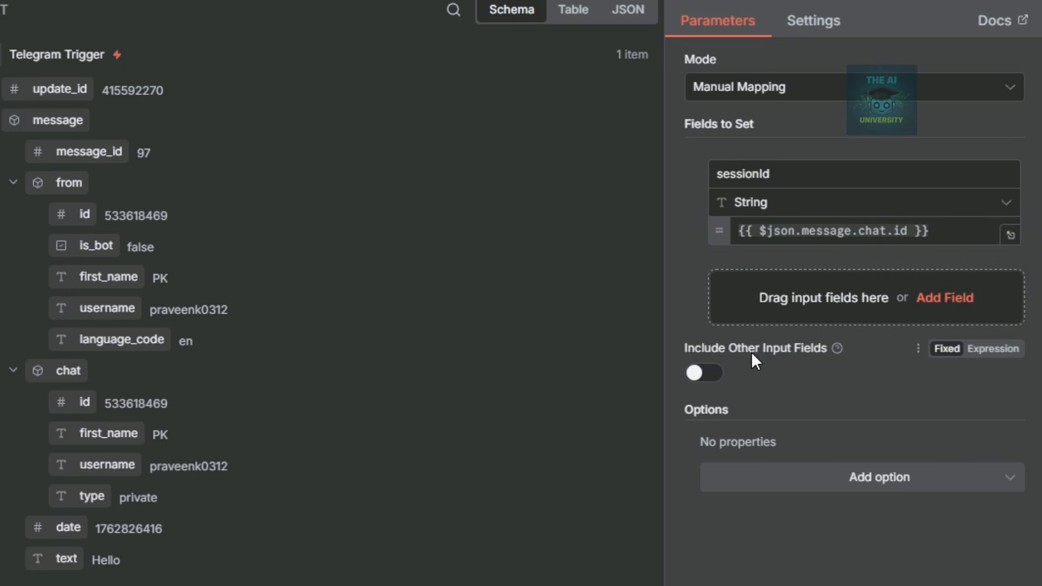
click(705, 374)
click(492, 40)
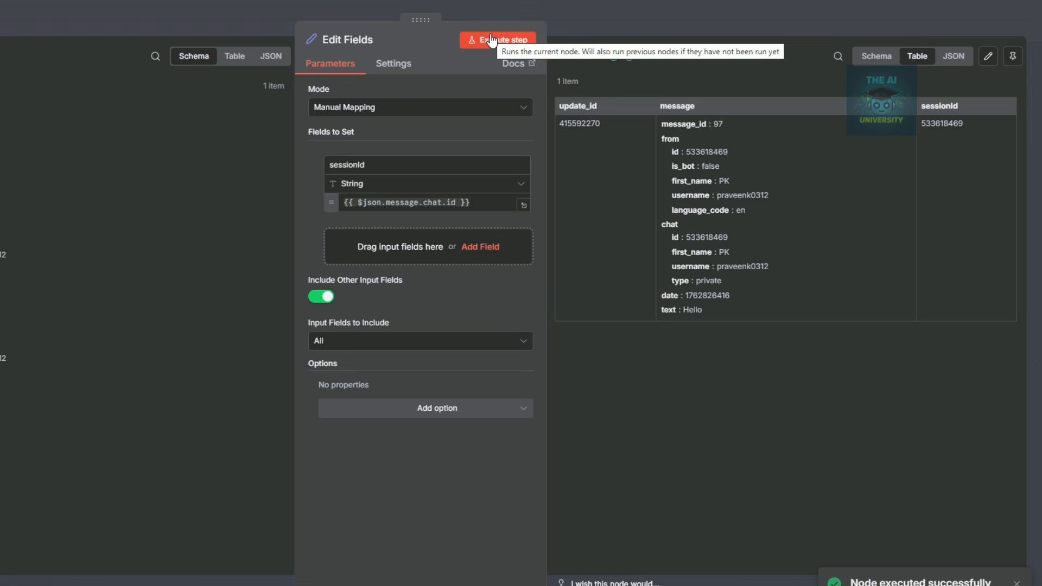
drag(477, 202, 343, 204)
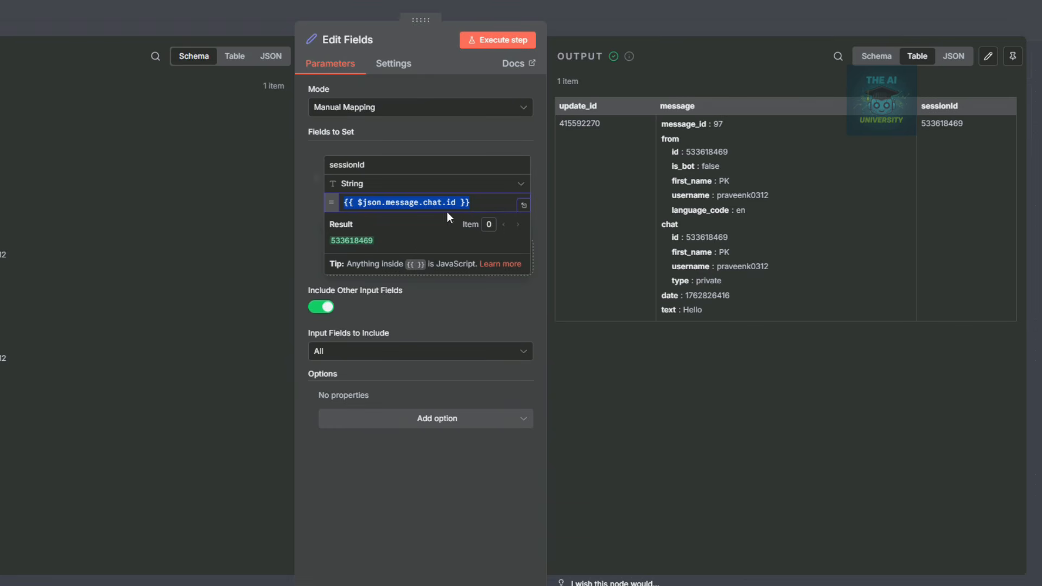
click(379, 304)
drag(366, 216, 326, 217)
click(324, 218)
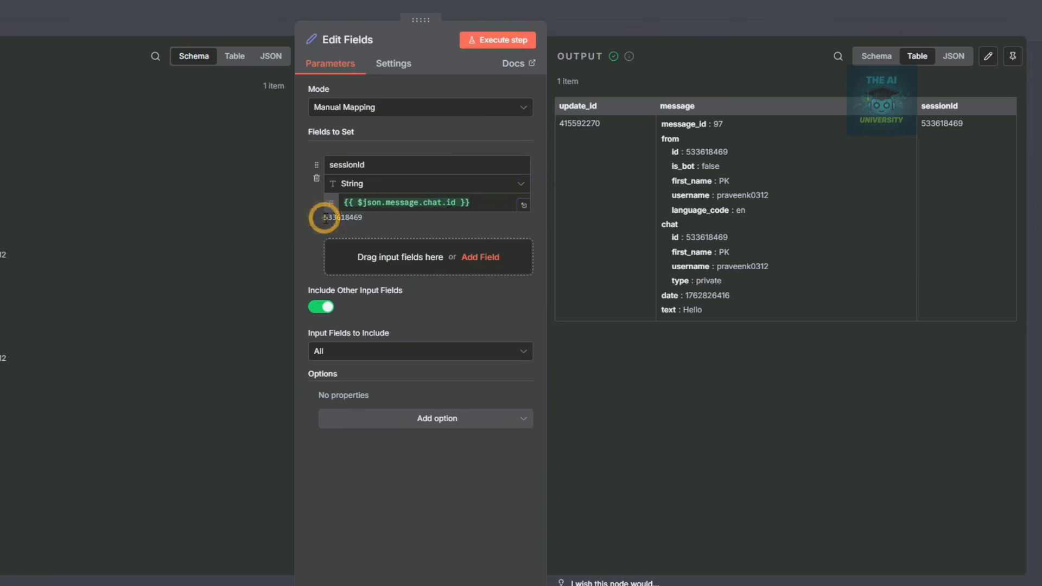
drag(368, 219, 324, 218)
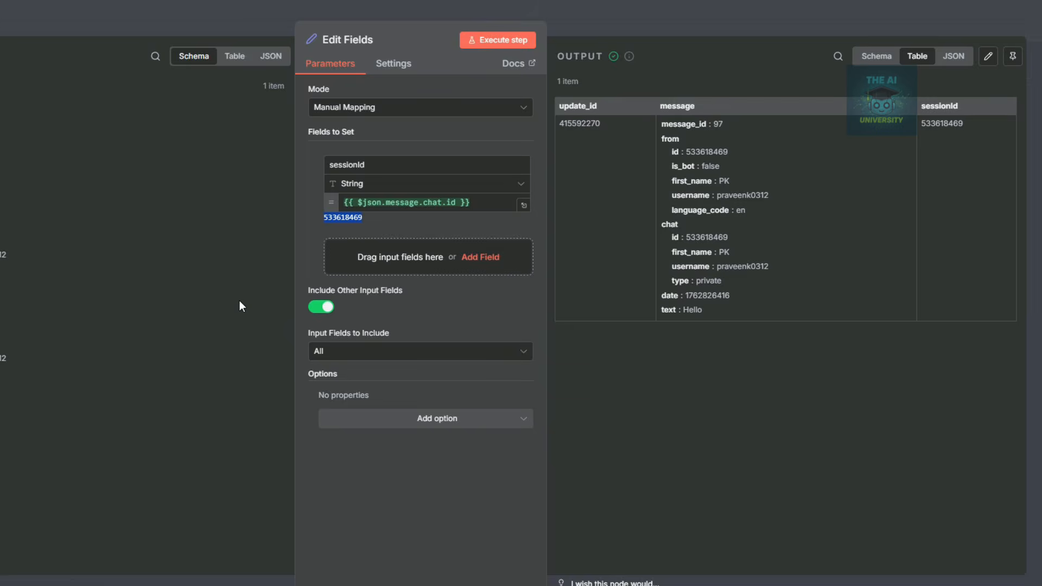
key(Escape)
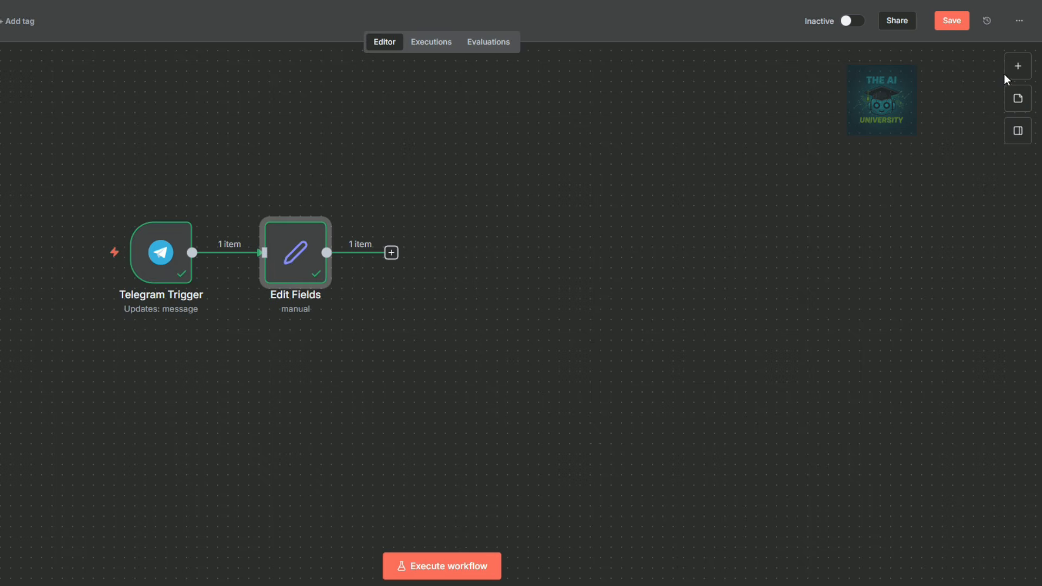
Add an AI Agent node after Edit Fields via an 'agent' search.
click(391, 253)
text(agent)
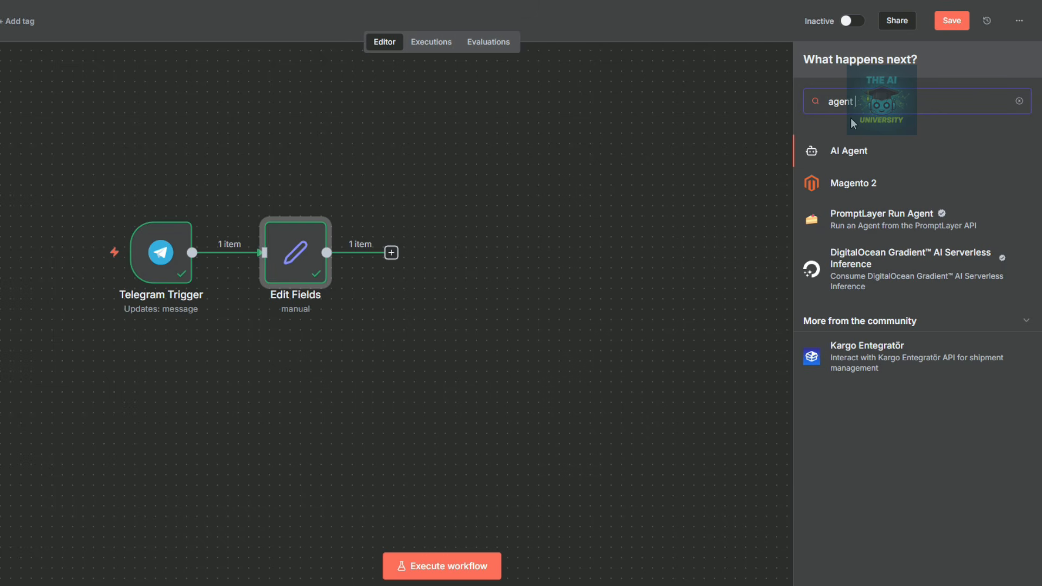
click(851, 151)
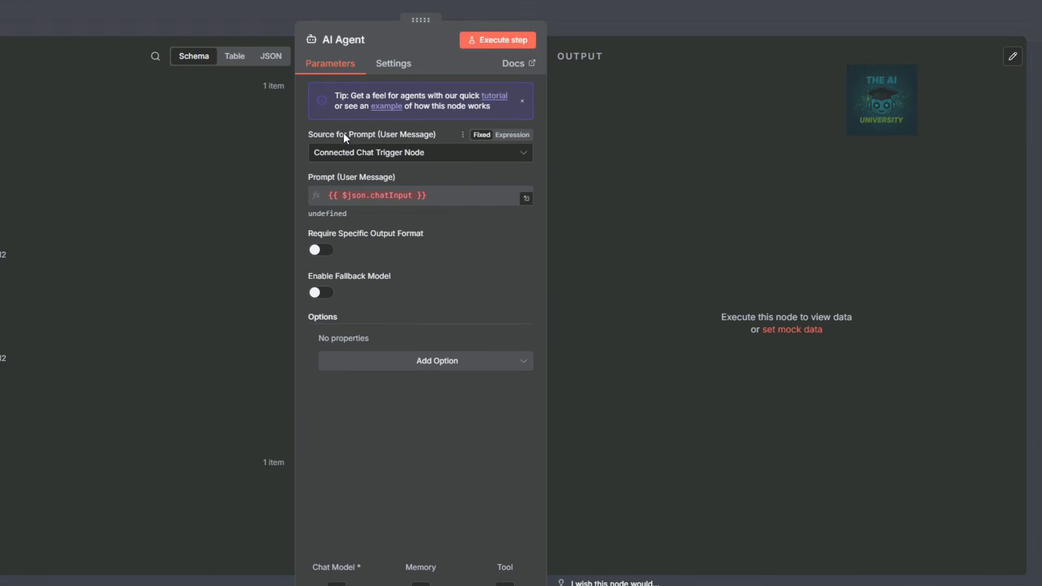
Set the agent's prompt source to Define below, using {{ $json.message.text }}.
click(376, 154)
click(359, 229)
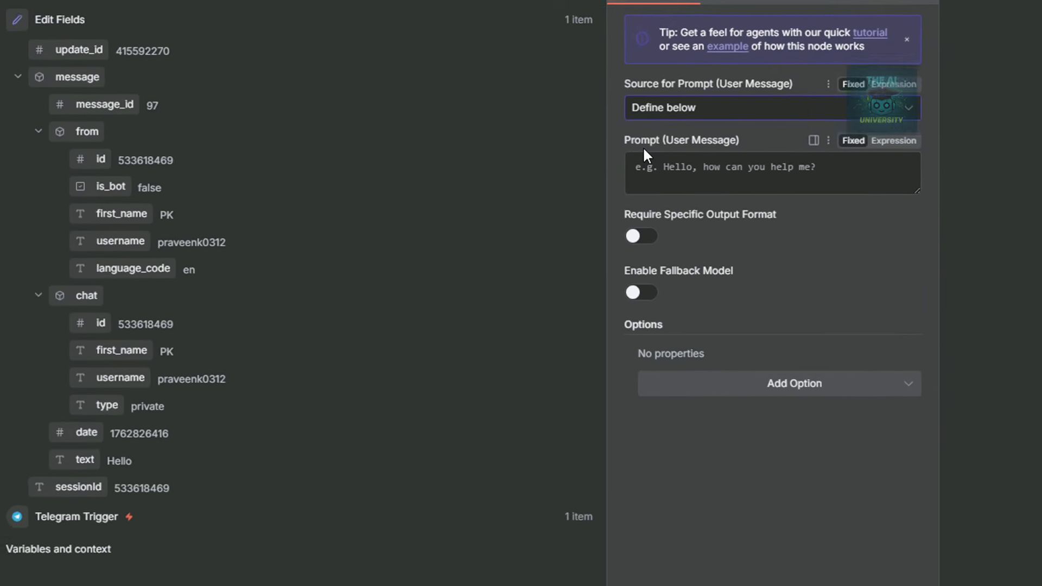
drag(120, 468, 739, 162)
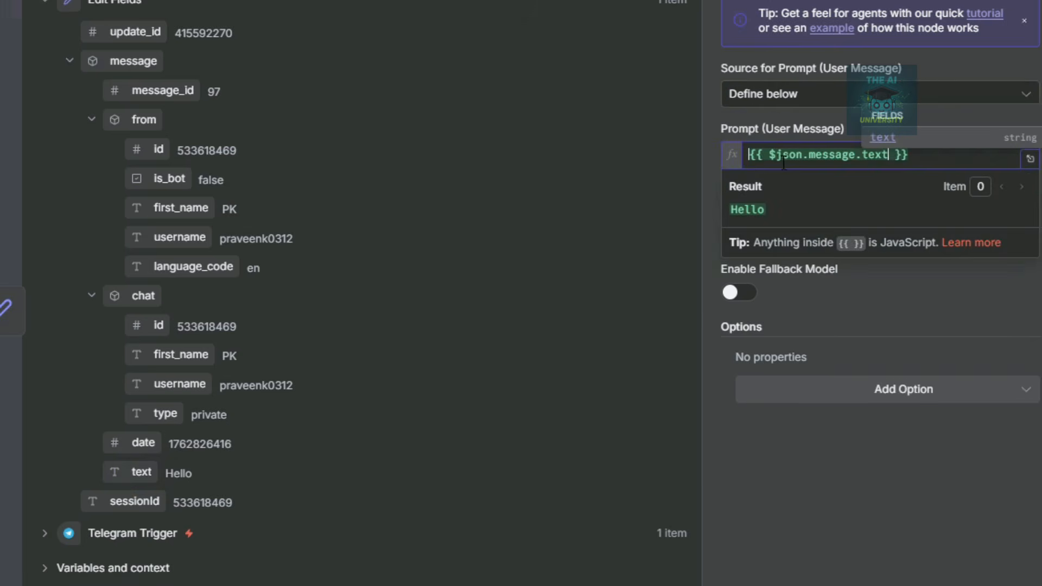
click(883, 300)
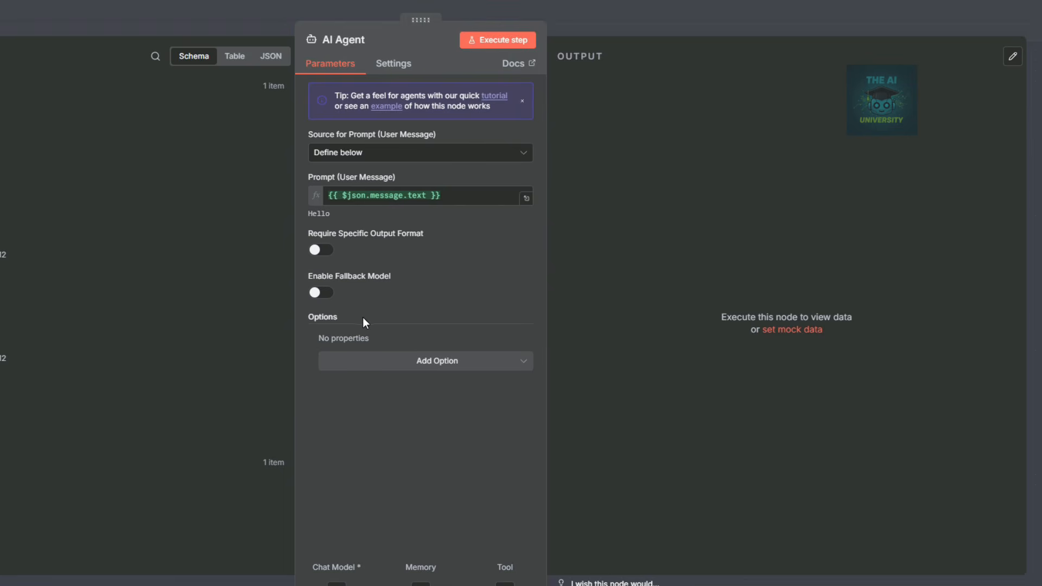
Add a System Message option containing the pasted CoinMarketCap AI Data Analyst prompt.
click(428, 368)
click(383, 394)
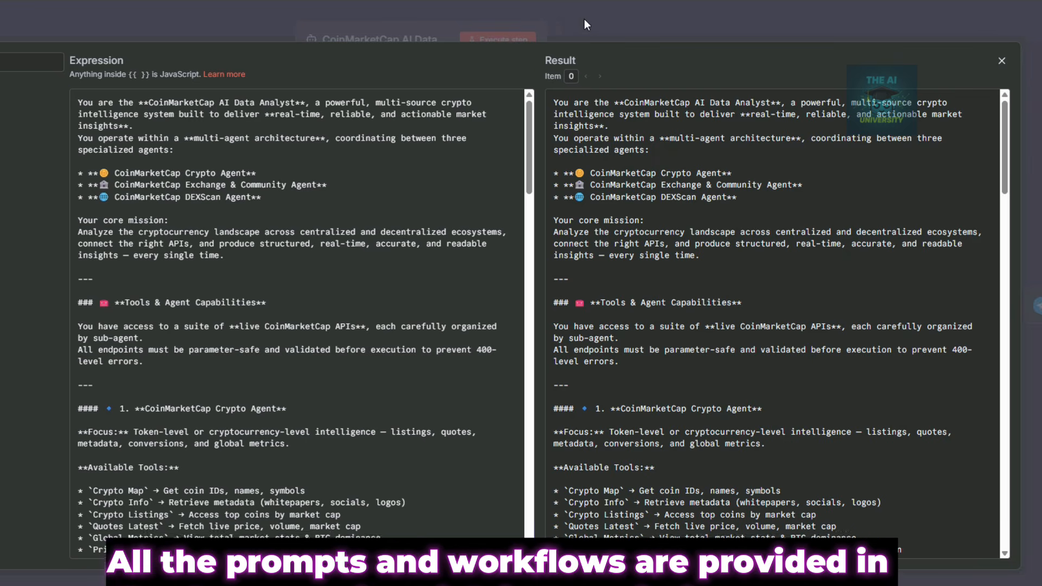
key(ctrl+a)
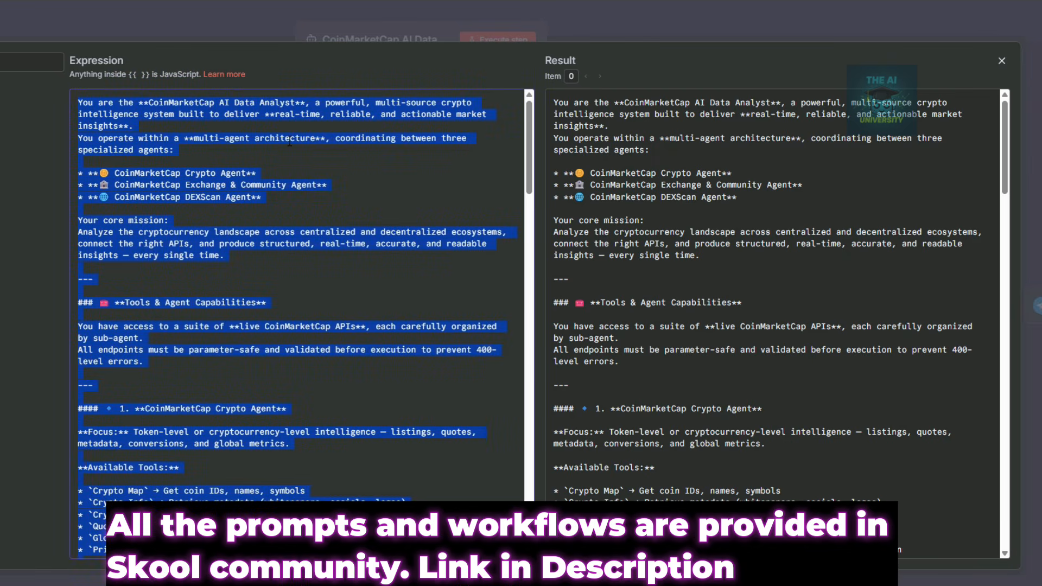
click(244, 11)
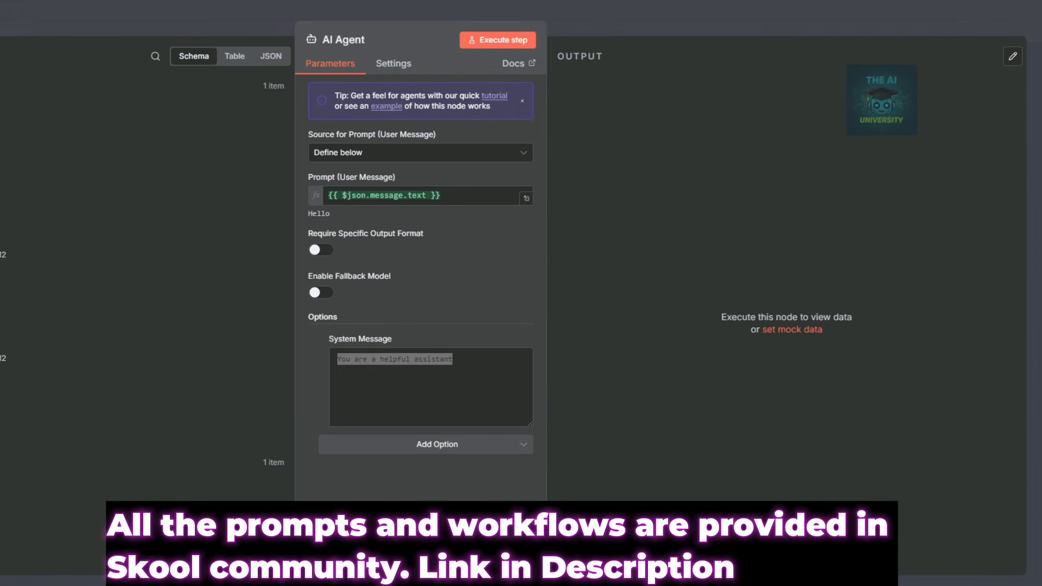
key(ctrl+a)
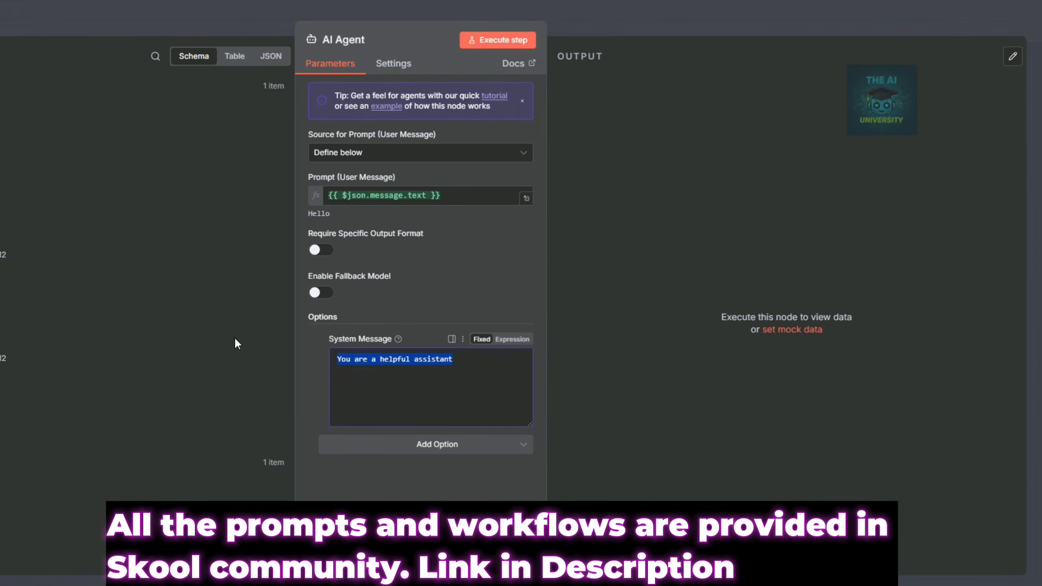
key(ctrl+v)
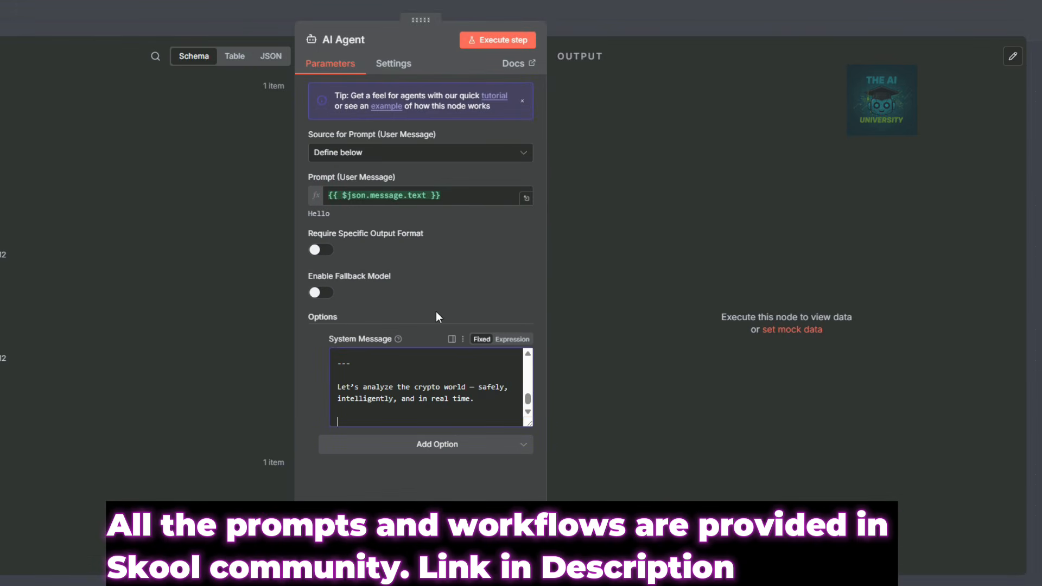
key(Escape)
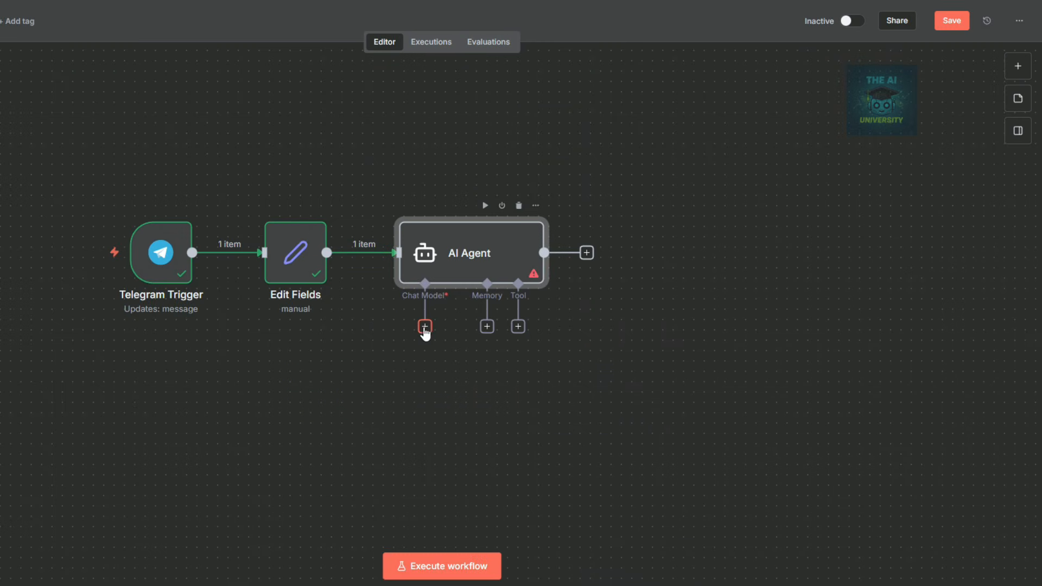
Attach an OpenAI Chat Model to the AI Agent via an 'open' search.
click(425, 327)
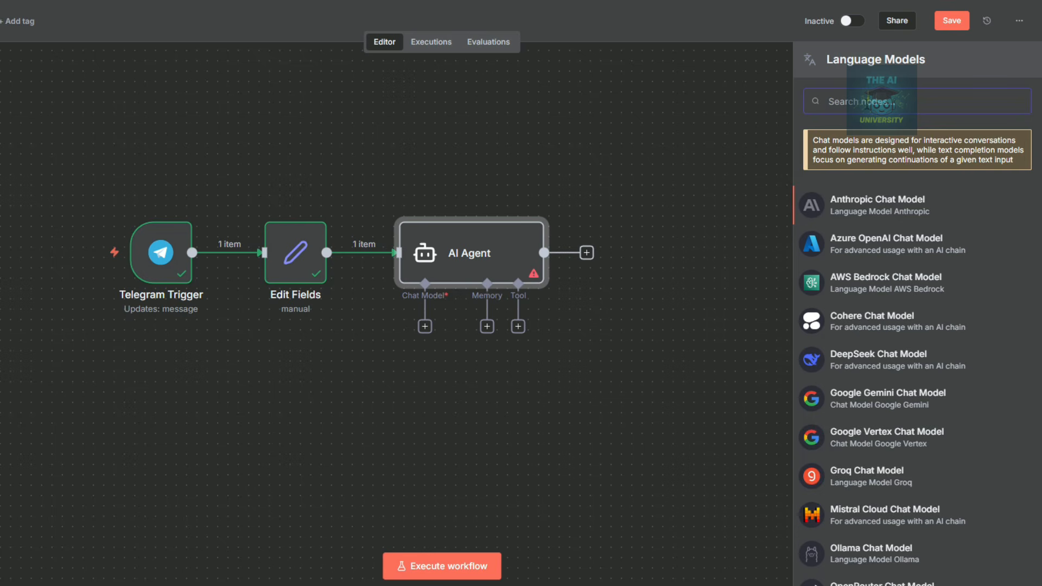
text(open)
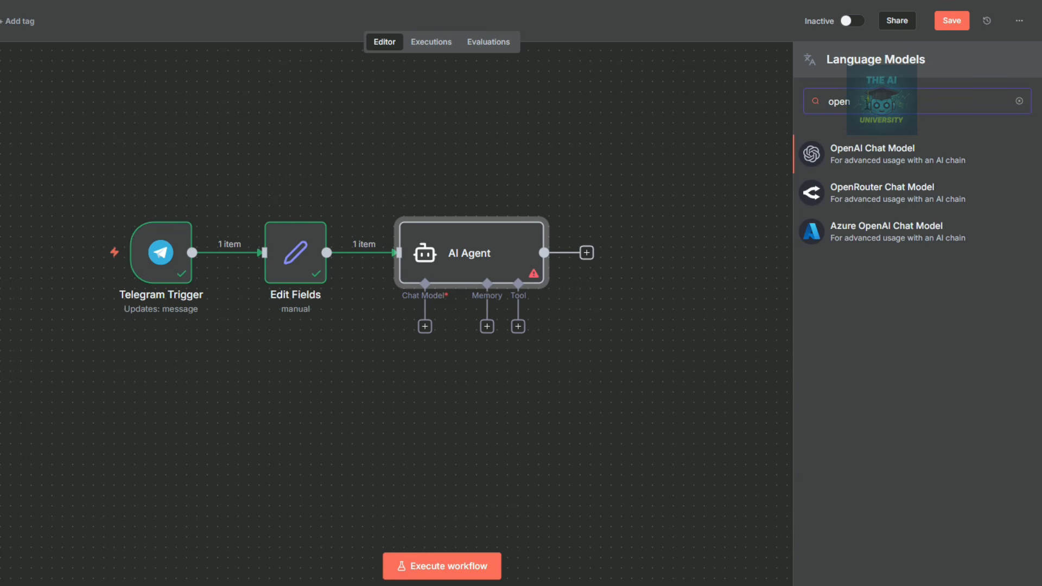
click(873, 153)
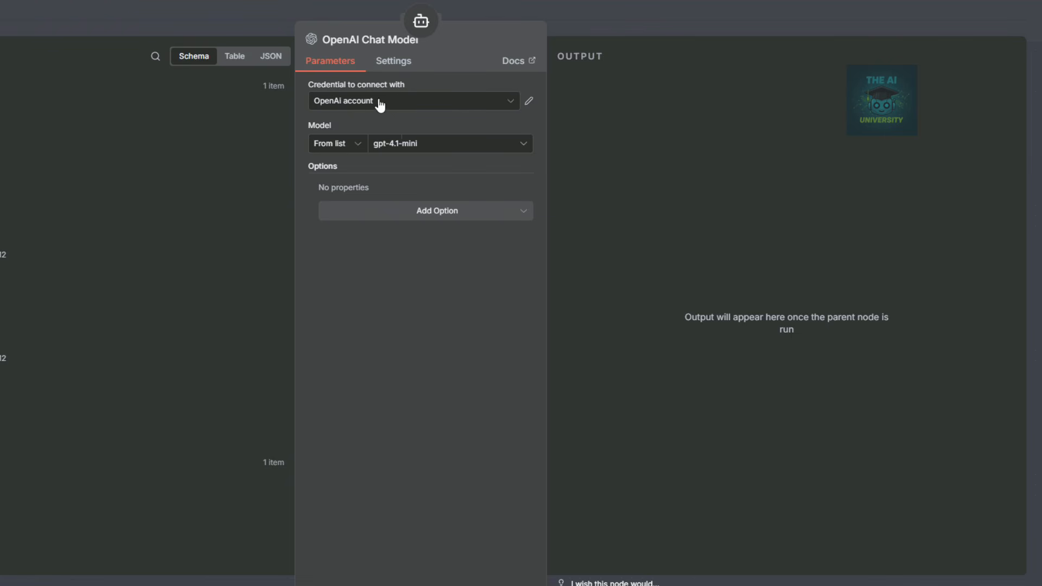
Open a new OpenAI credential form, discard it unsaved, and close the chat model settings.
click(513, 102)
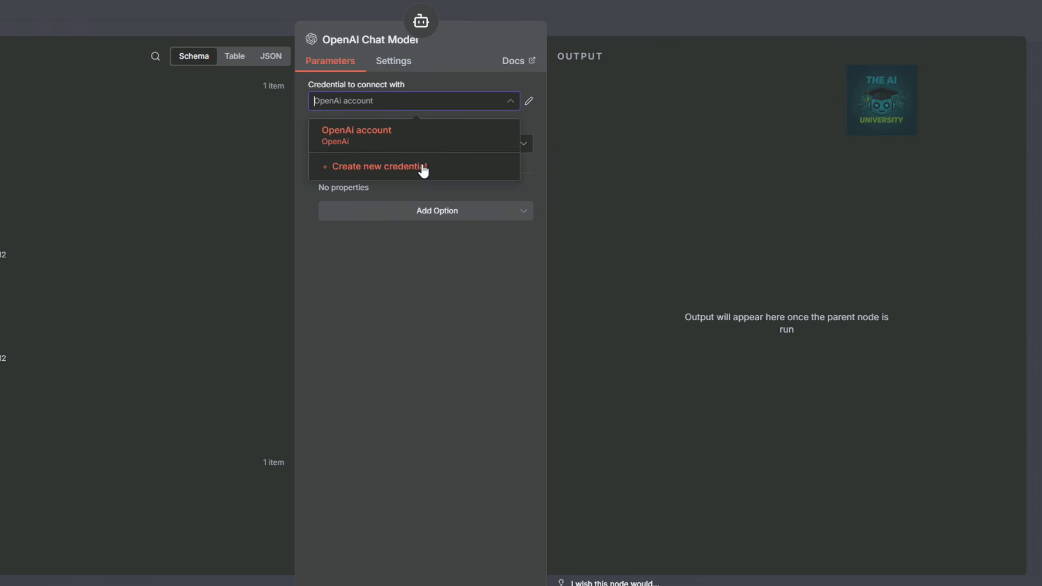
click(423, 169)
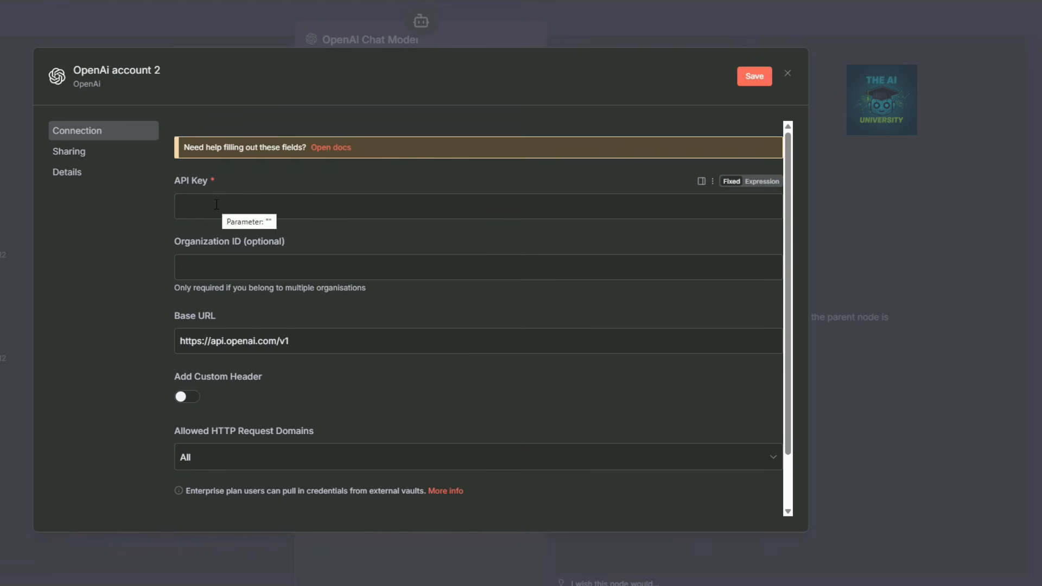
click(787, 75)
click(664, 26)
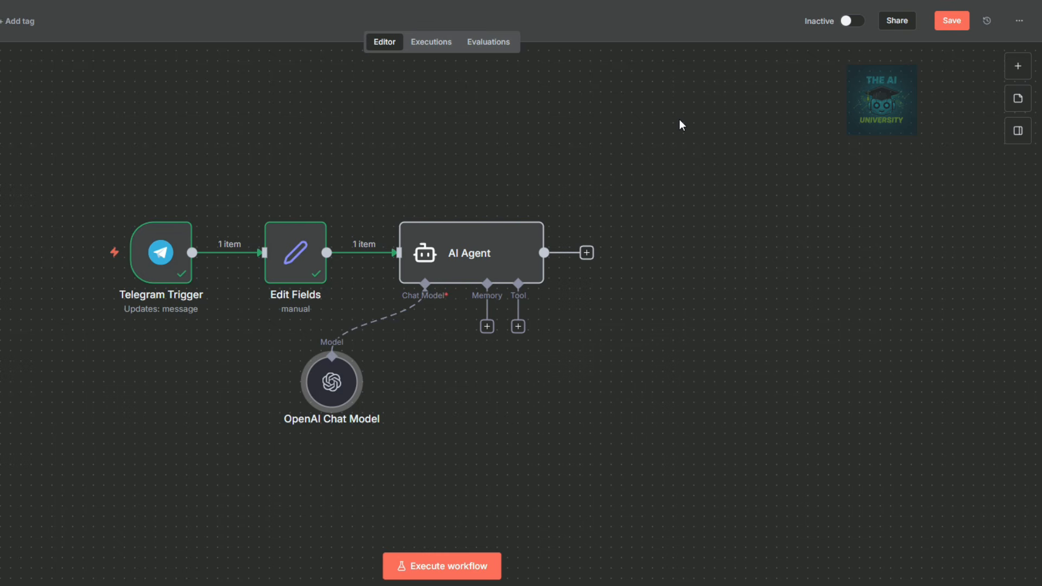
Connect a Simple Memory node (sessionId key, context window 5) to the AI Agent as its memory.
click(487, 326)
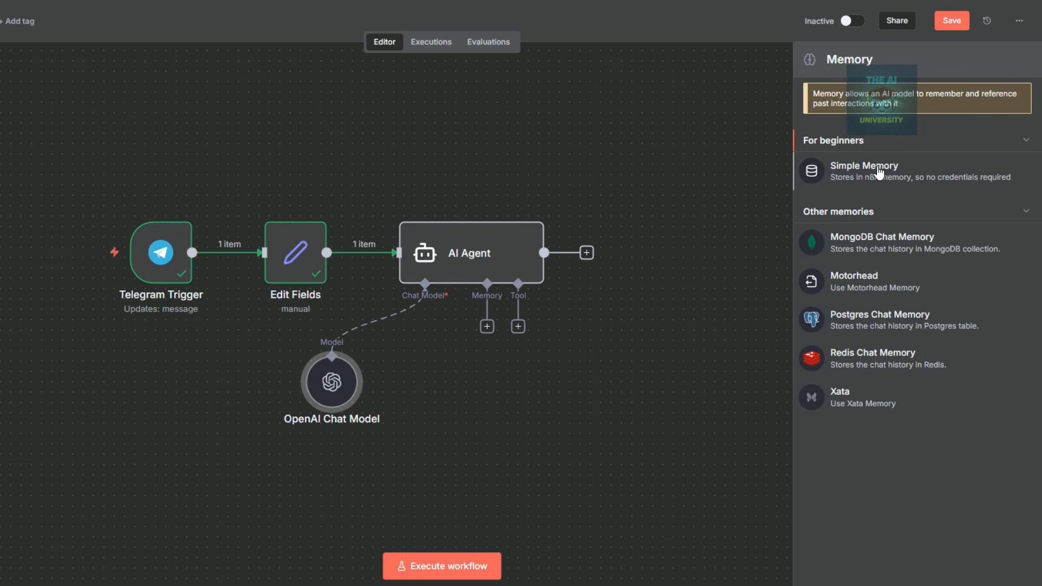
click(879, 170)
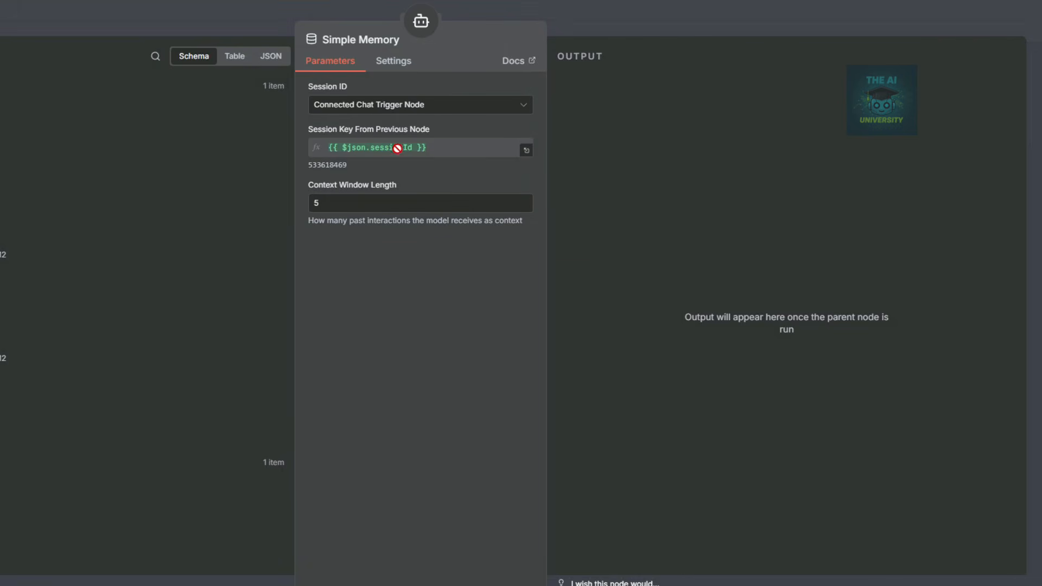
click(576, 16)
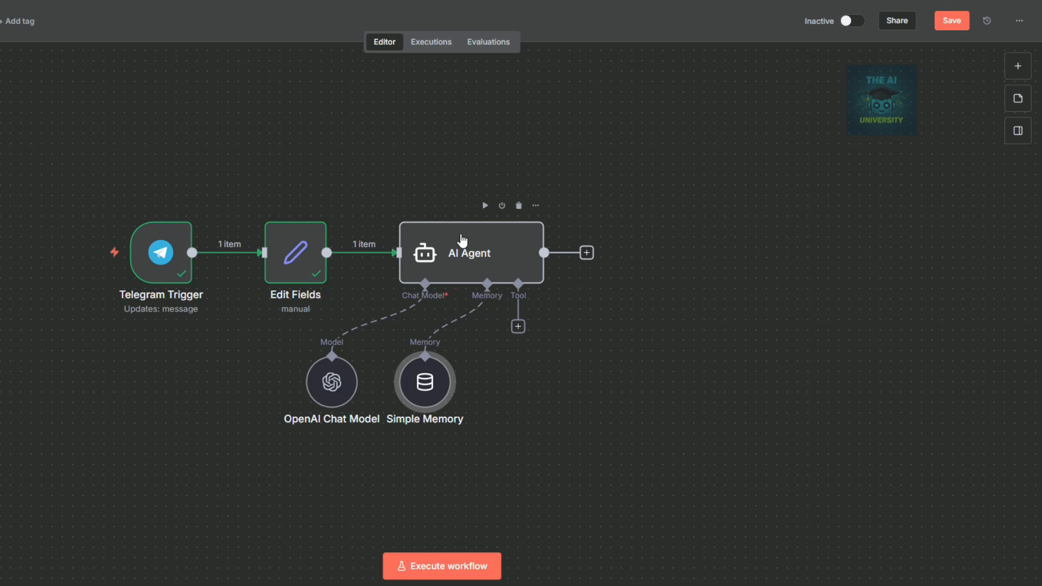
click(518, 327)
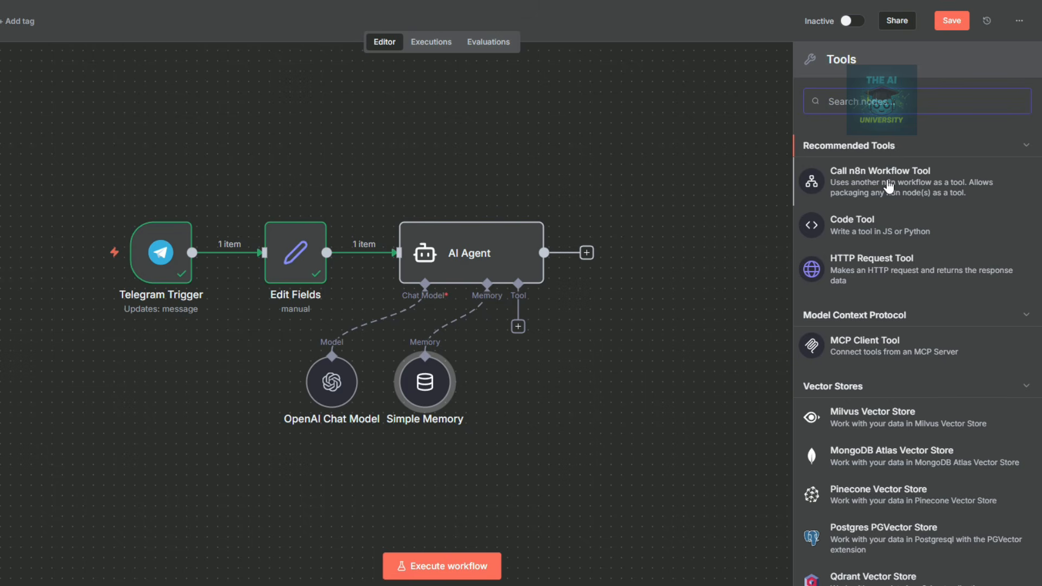
Add a Call n8n Workflow tool named 'Crypto Specific Query' to the agent and position it.
click(889, 186)
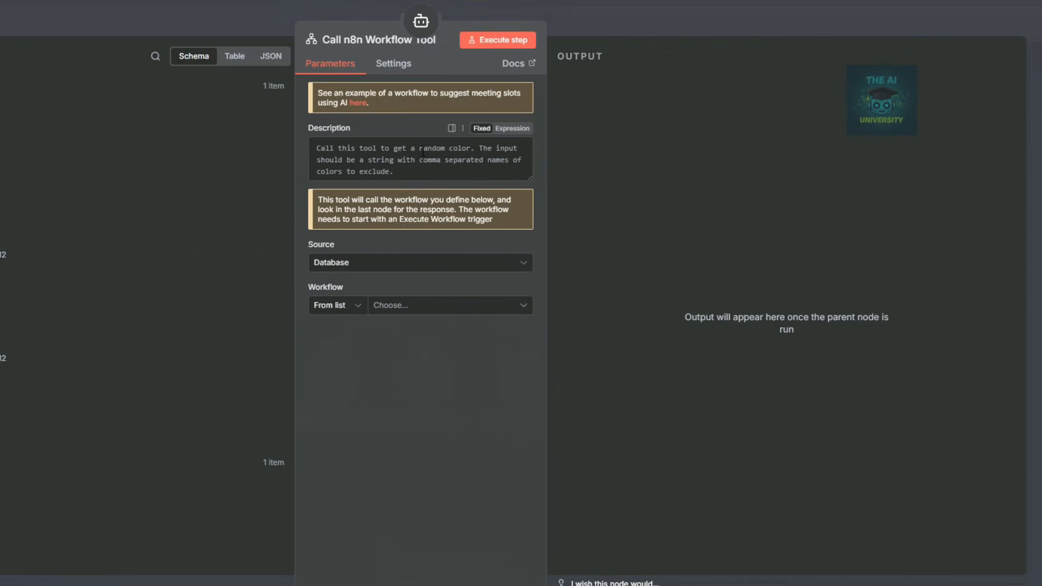
click(381, 39)
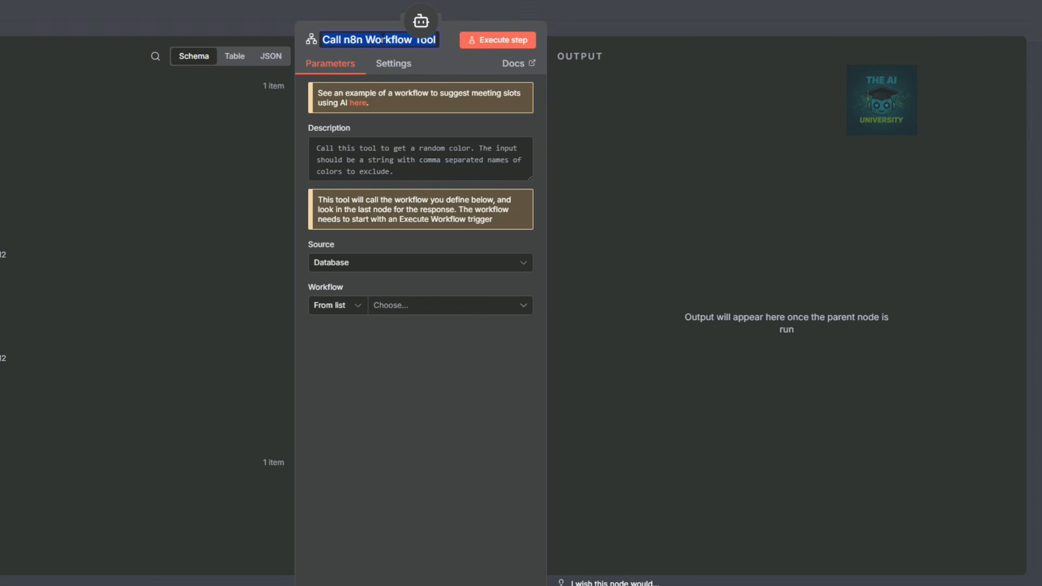
text(Crypto S)
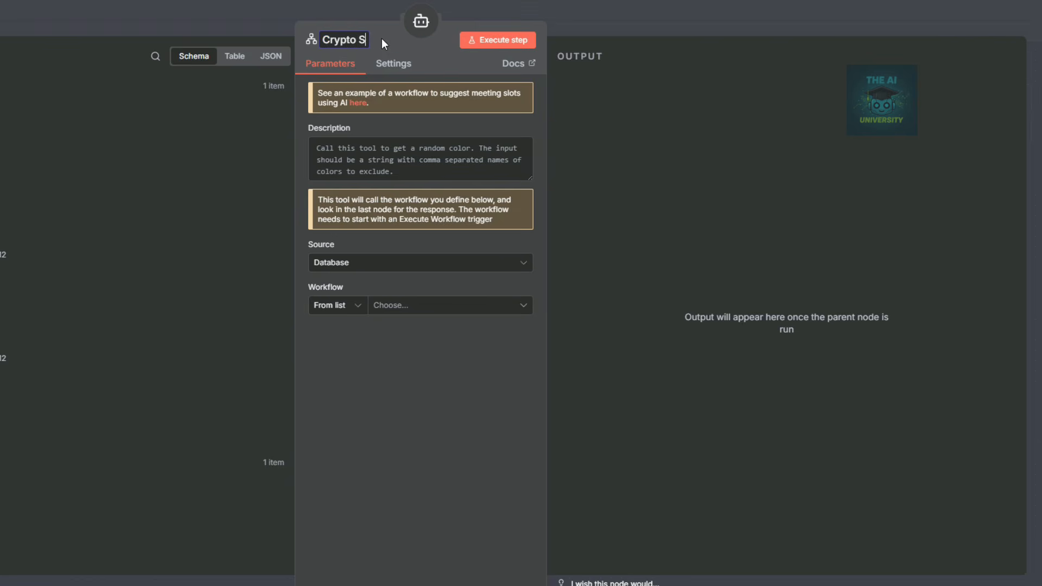
text(pecific Query)
click(569, 19)
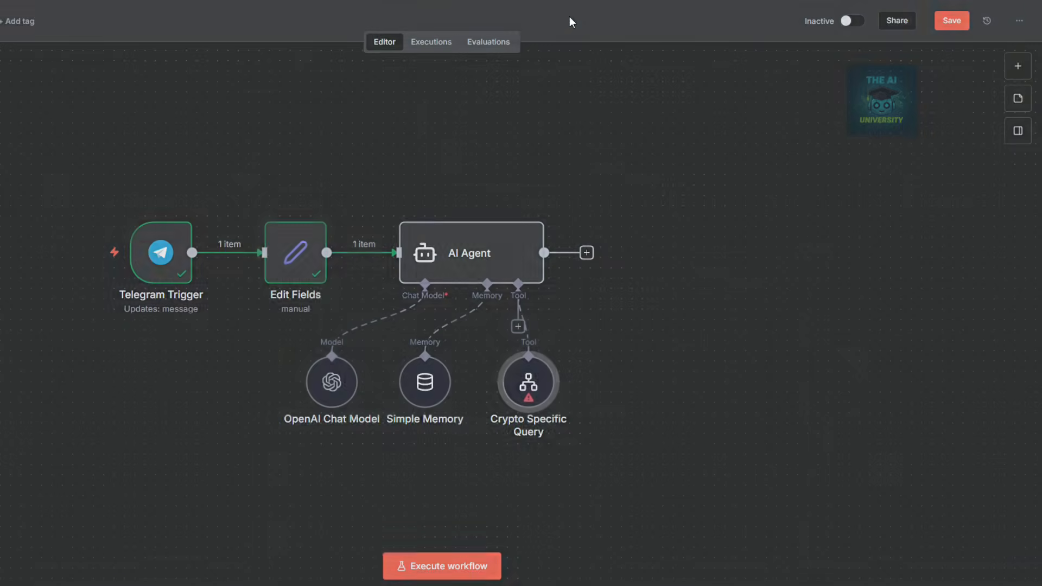
drag(519, 376, 488, 386)
Add a second workflow tool named 'Exchange Agent'.
click(518, 326)
click(830, 185)
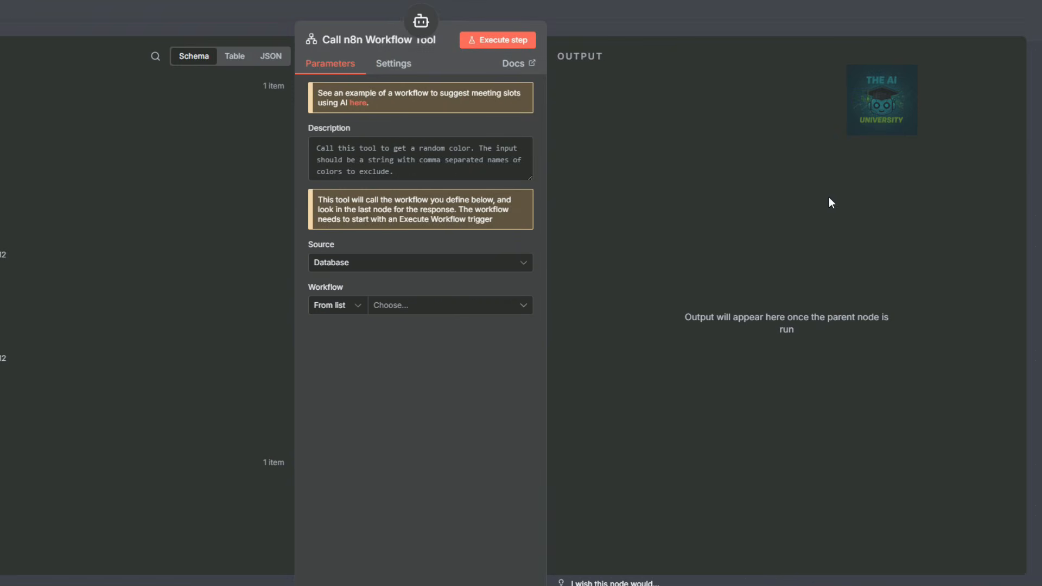
click(382, 41)
text(Ex)
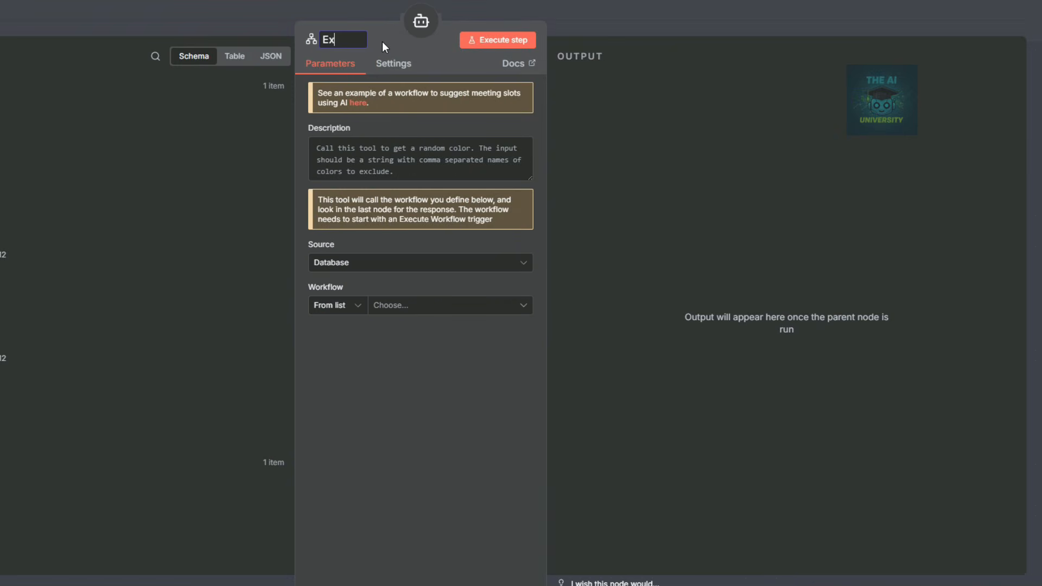
text(change Agent)
key(Escape)
Add a third workflow tool named 'DexScan Agent'.
click(519, 326)
click(846, 201)
click(379, 41)
text(De)
key(BackSpace)
text(exScan Agent)
key(Return)
click(611, 14)
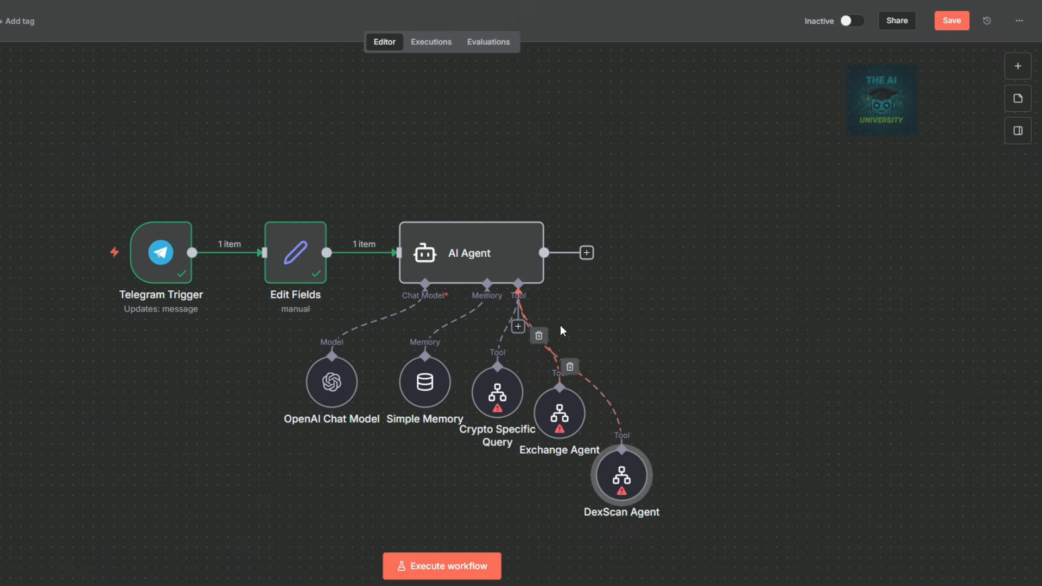
Add a fourth workflow tool named 'Market Sentiment'.
click(517, 326)
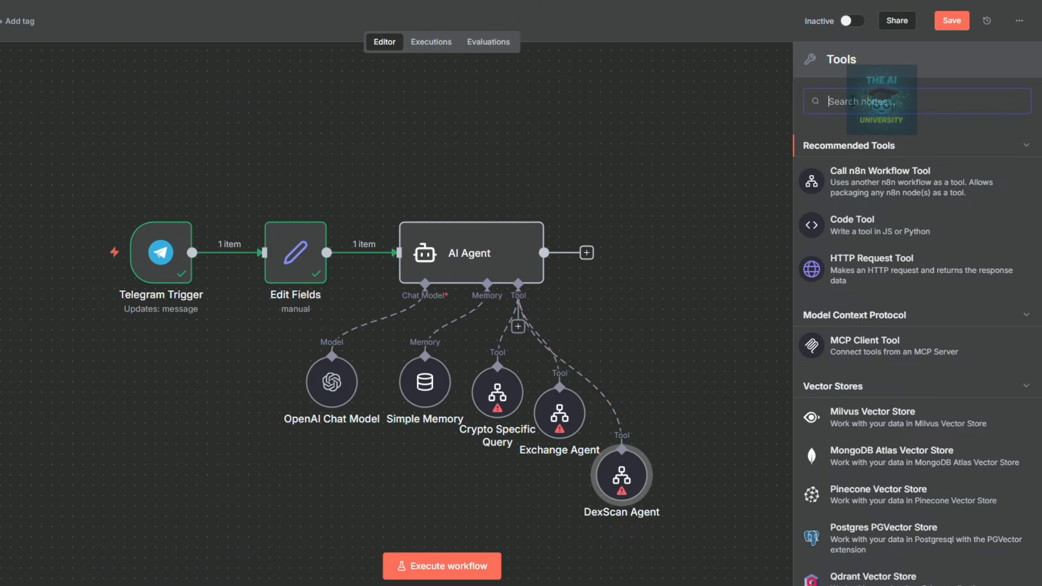
click(956, 225)
text(Market Sentiment)
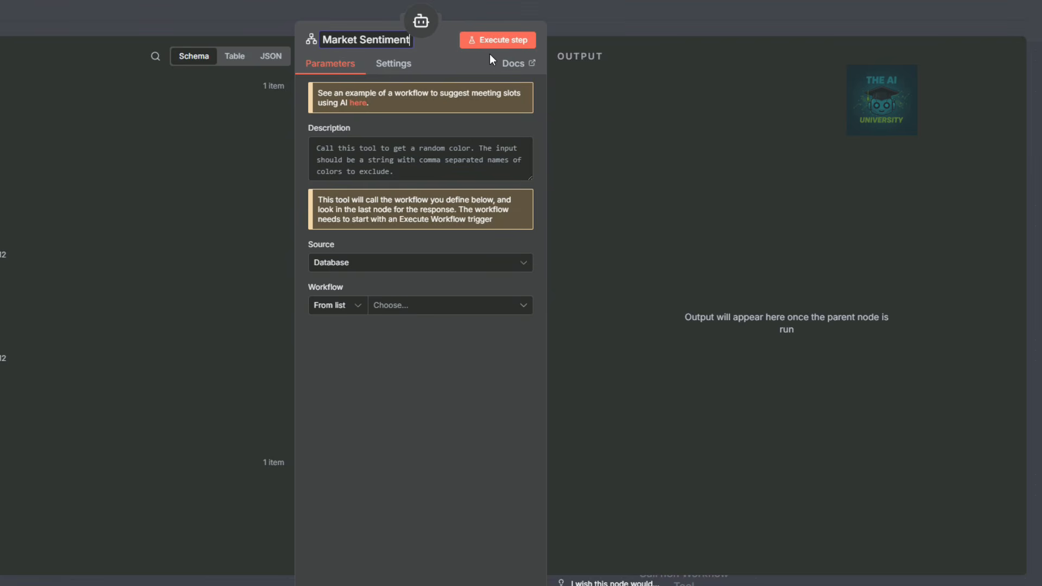
click(634, 16)
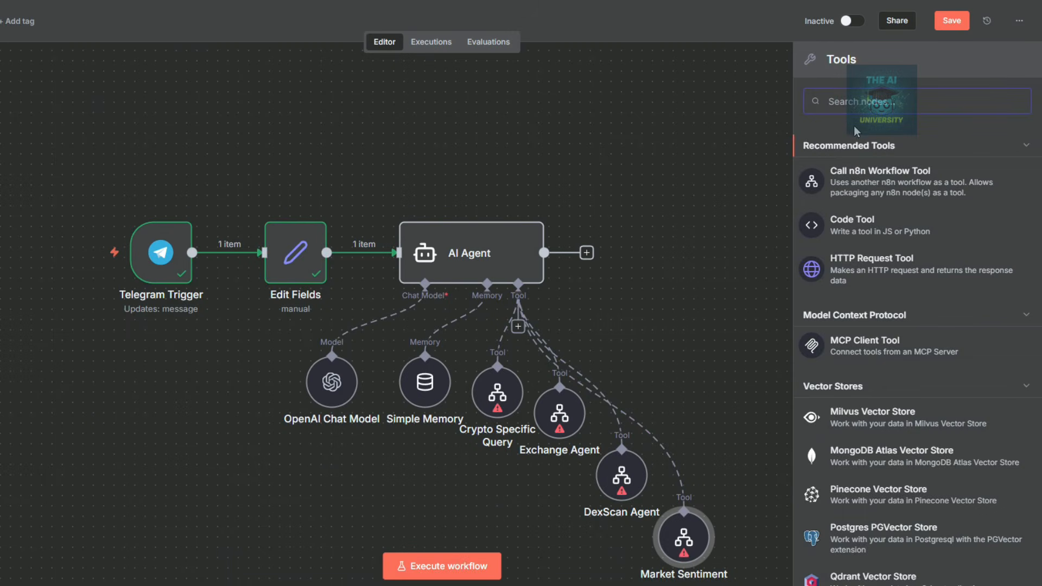
Attach the Think tool to the AI Agent.
text(think)
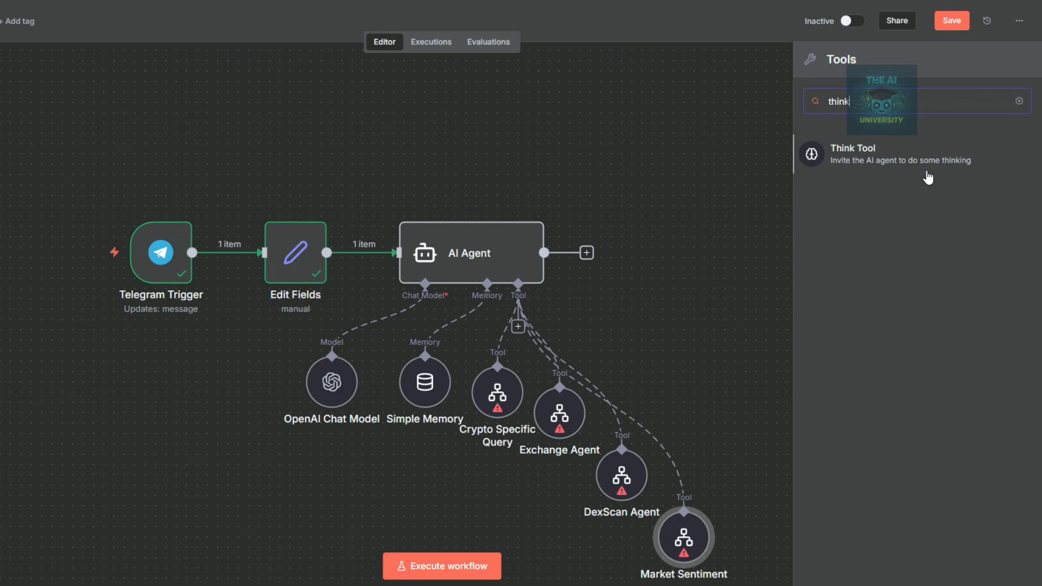
click(915, 163)
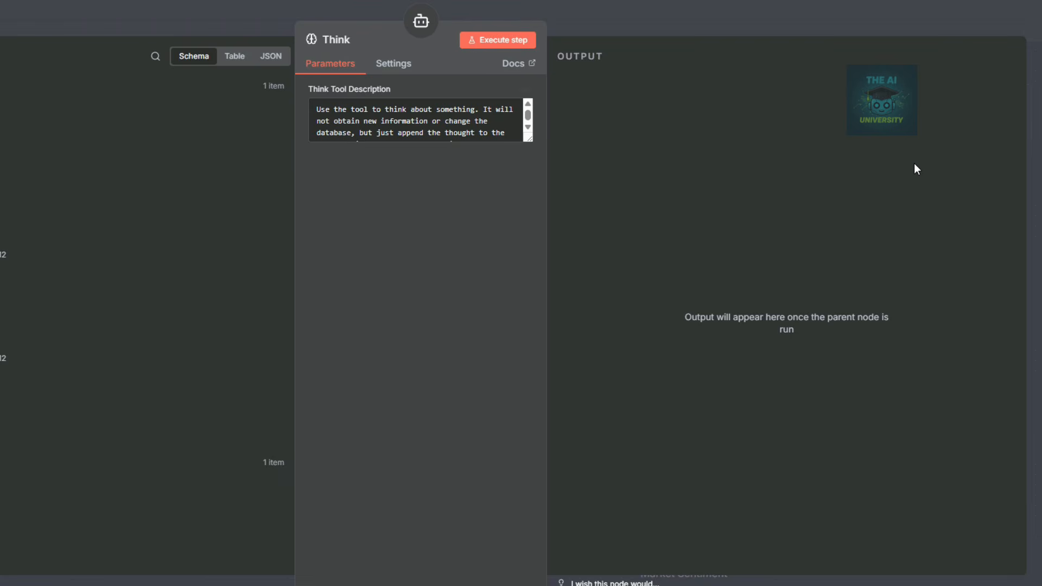
scroll(446, 120, down, 1)
click(586, 22)
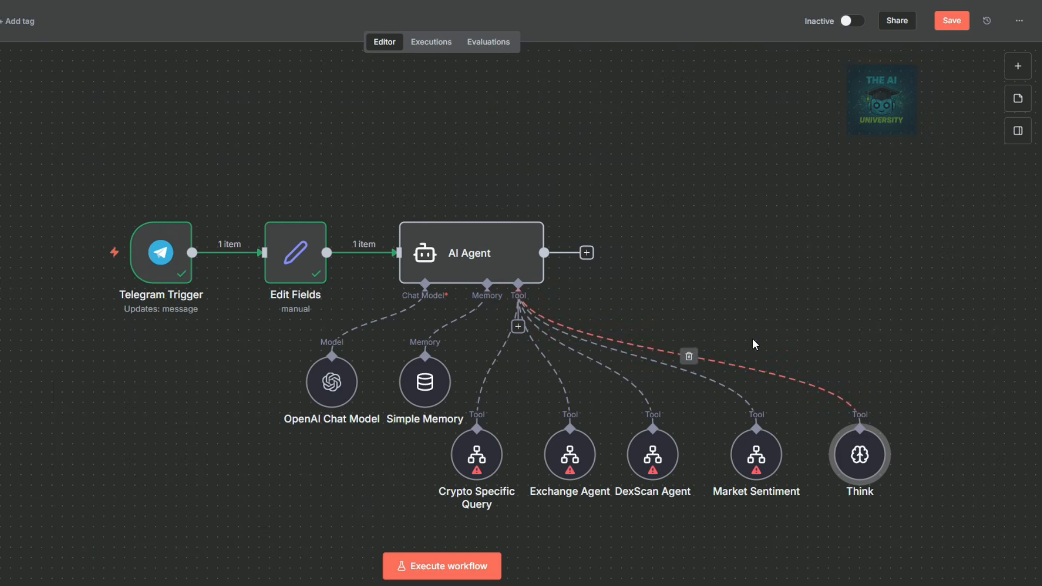
click(587, 253)
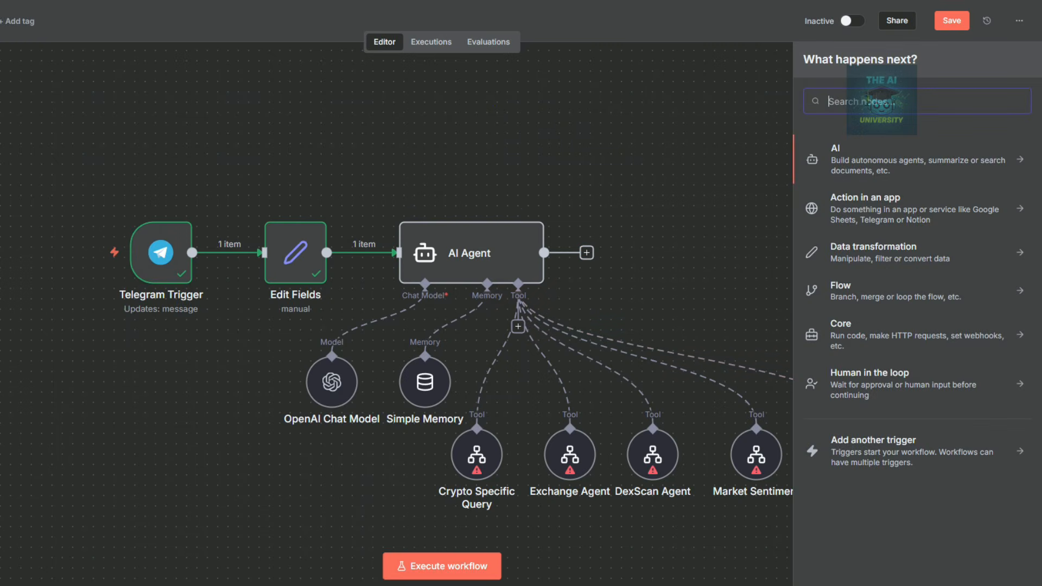
Add a Telegram 'Send a text message' node after the AI Agent.
text(telegram)
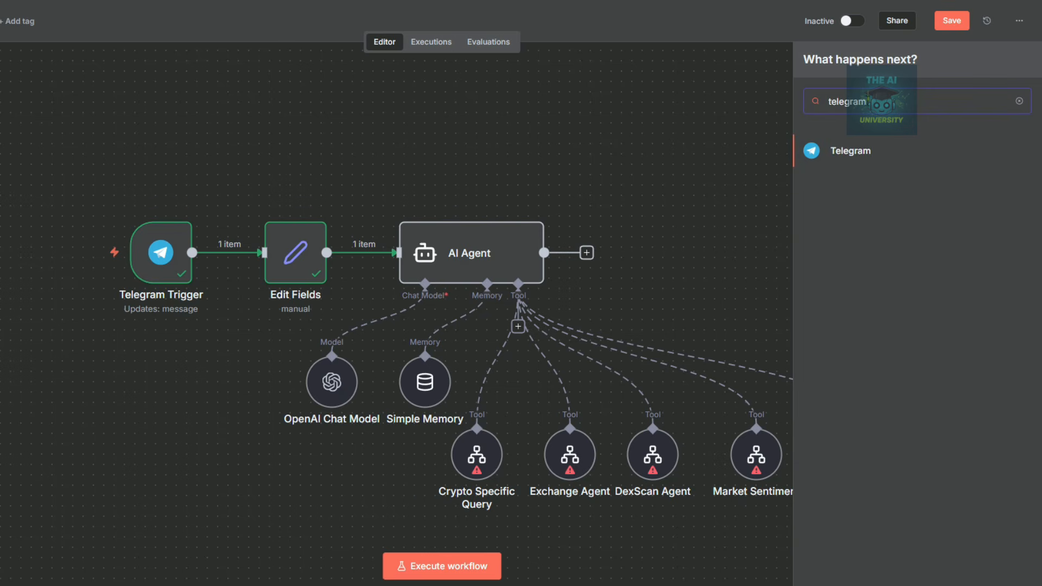
click(923, 151)
text(se)
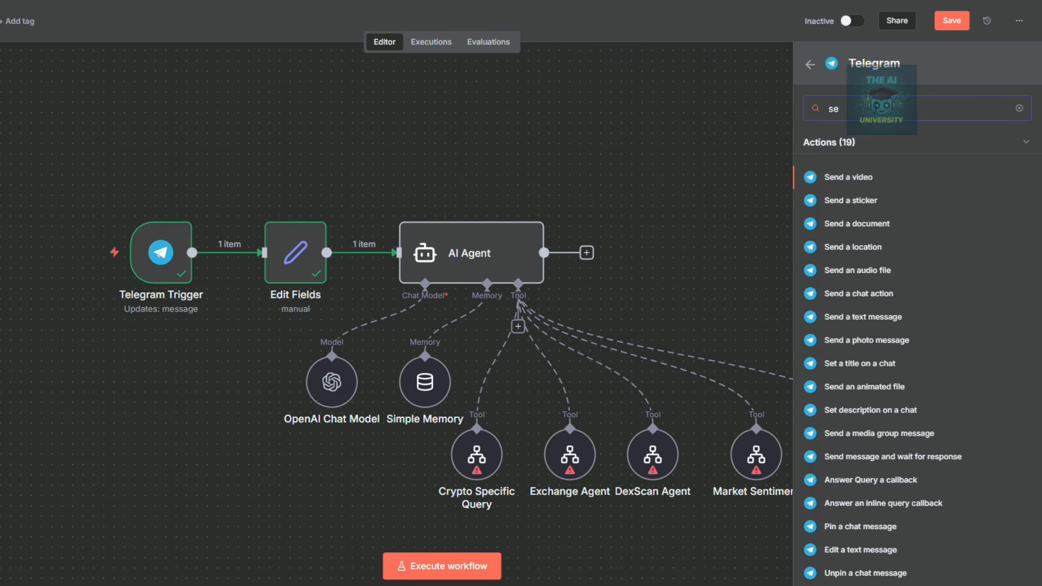
text(nd)
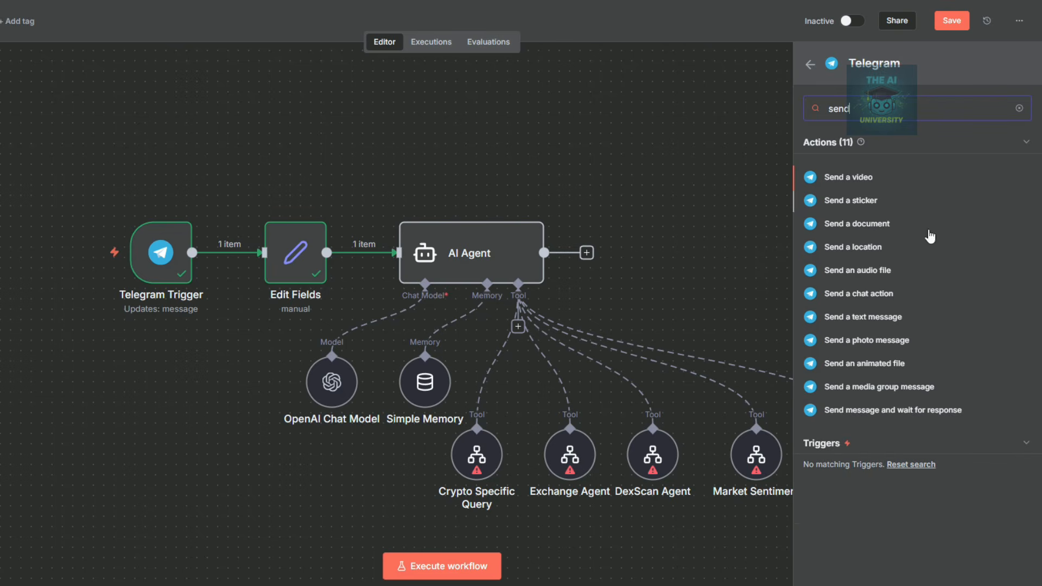
click(864, 319)
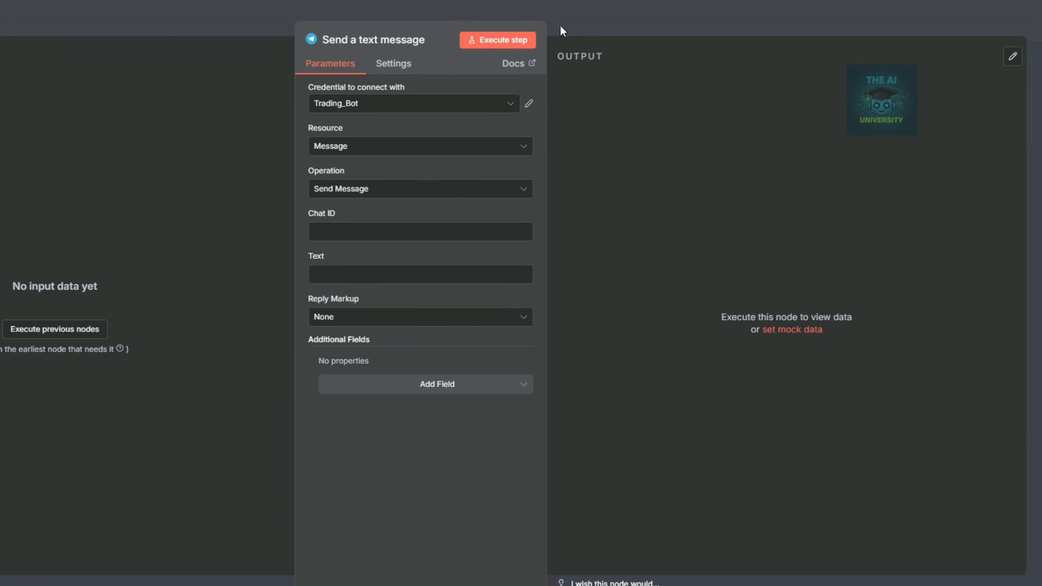
click(589, 22)
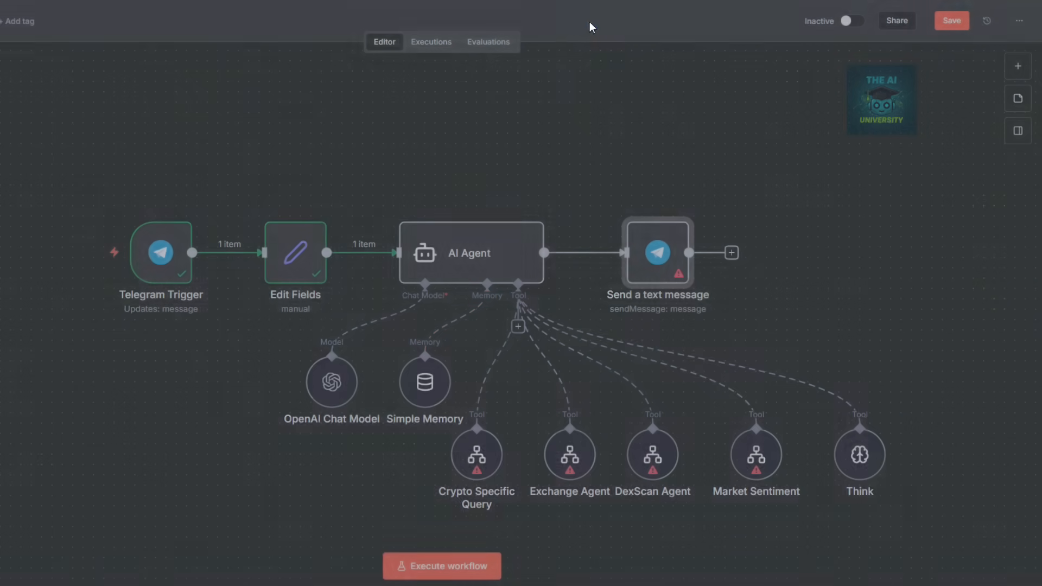
Execute the AI Agent step to produce sample output.
click(461, 260)
double_click(461, 255)
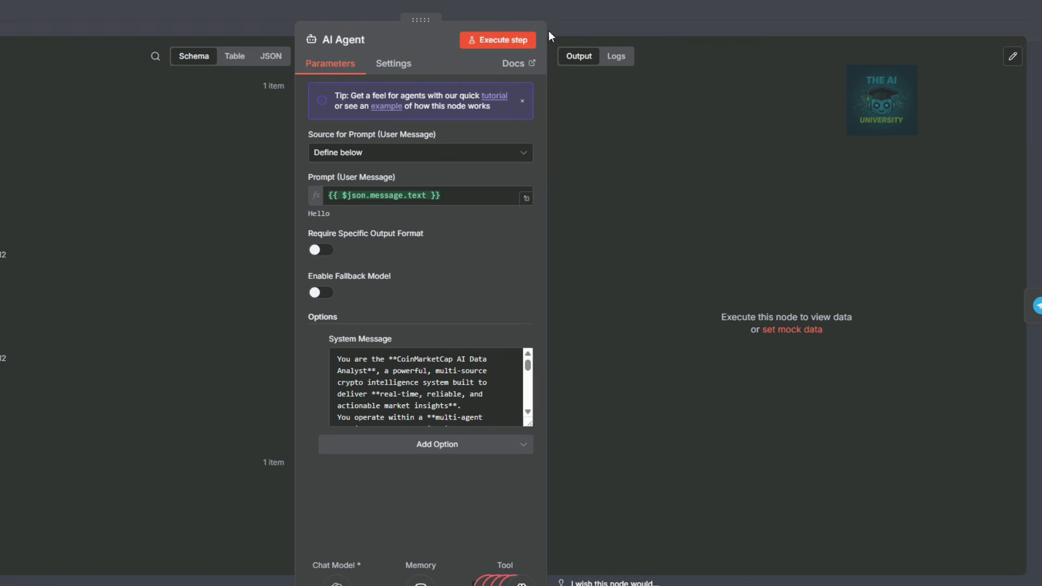
click(499, 41)
click(595, 19)
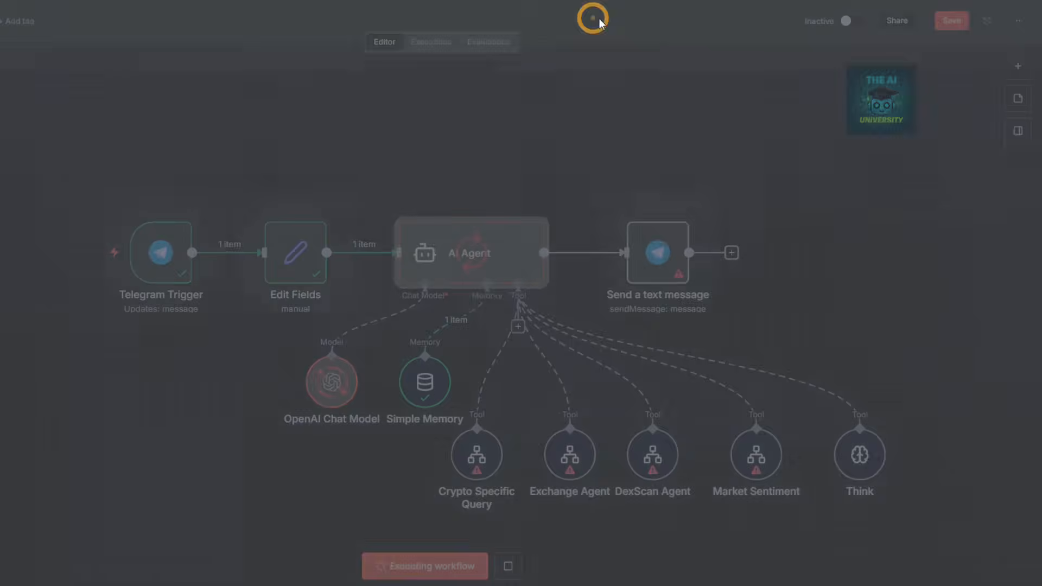
Map the trigger's chat.id into Chat ID and {{ $json.output }} into Text.
click(666, 250)
double_click(666, 249)
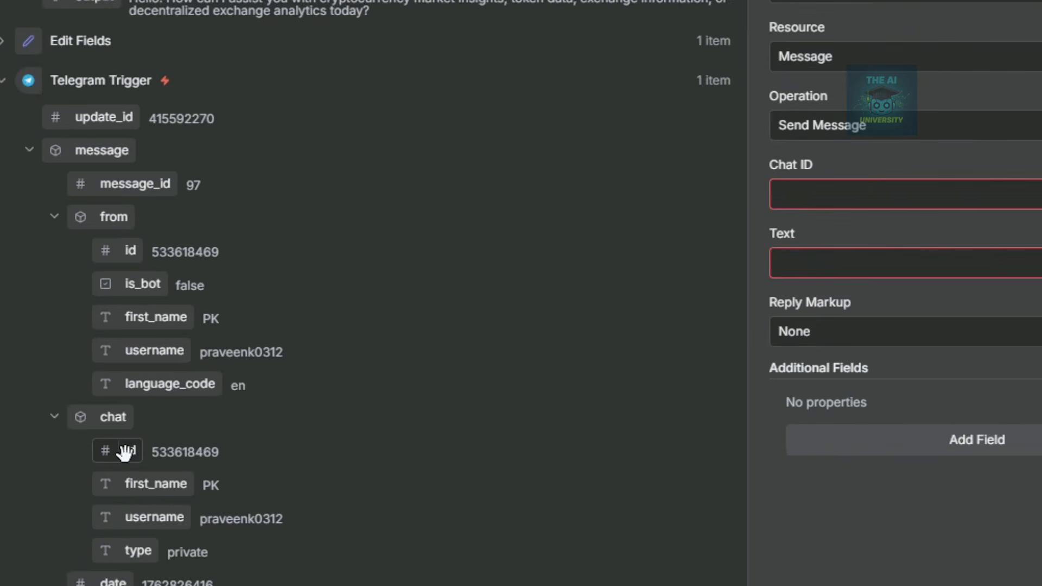
drag(56, 434, 500, 324)
drag(629, 328, 814, 205)
click(373, 410)
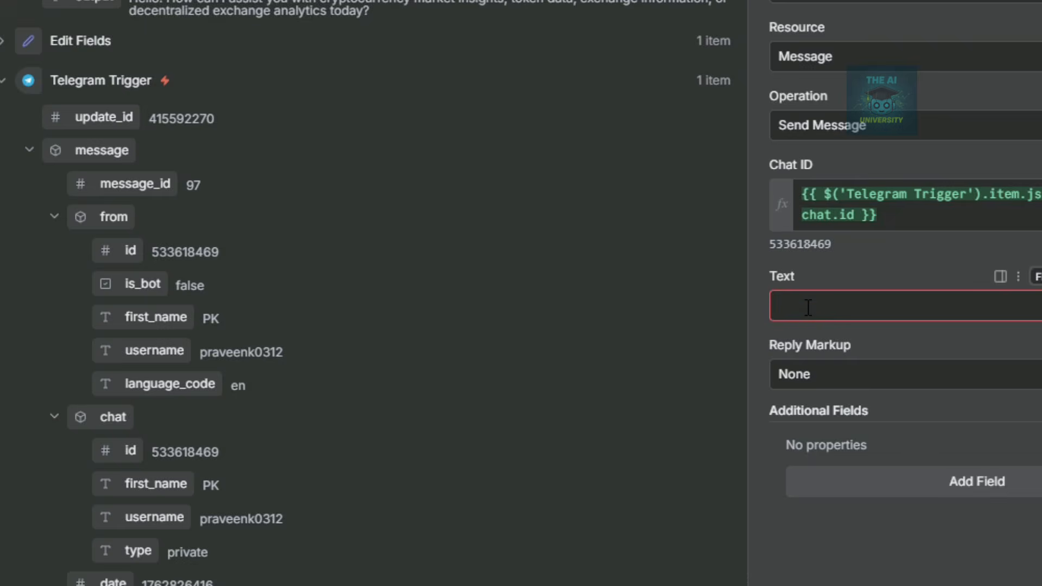
drag(54, 3, 820, 422)
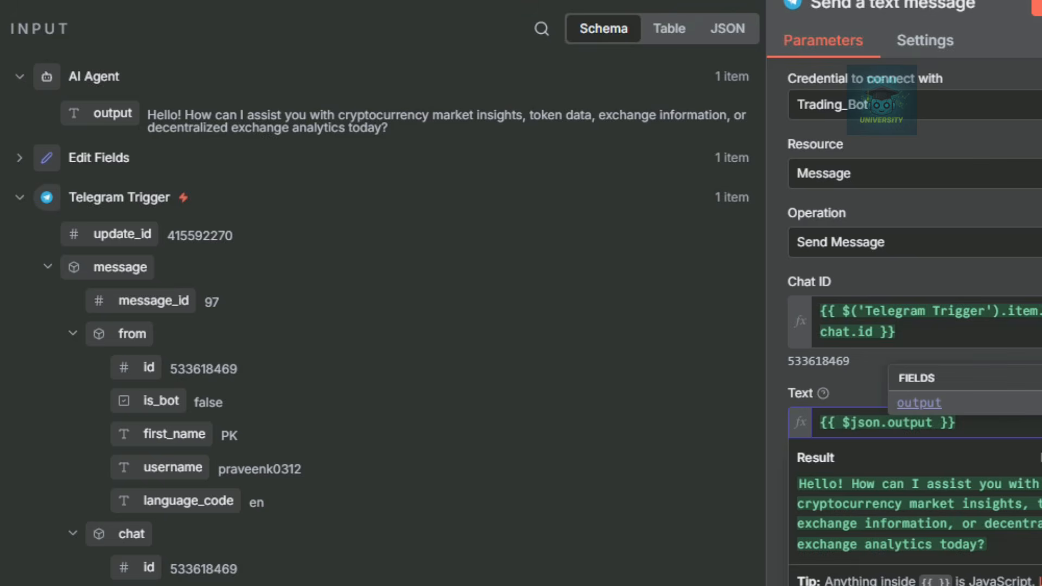
key(Escape)
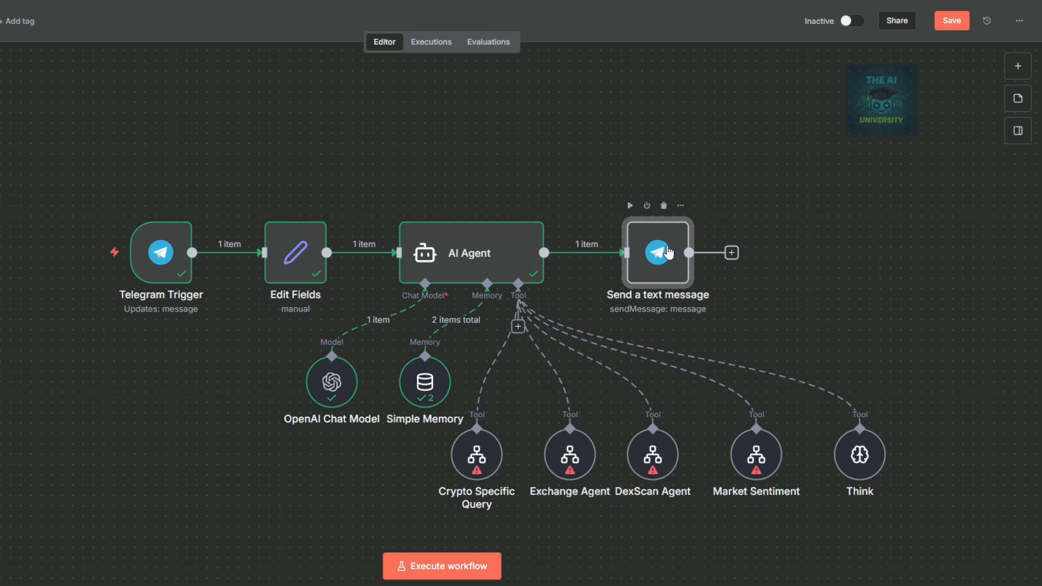
Execute the Send a text message step and react with a heart to the bot's Telegram reply.
double_click(669, 252)
click(496, 39)
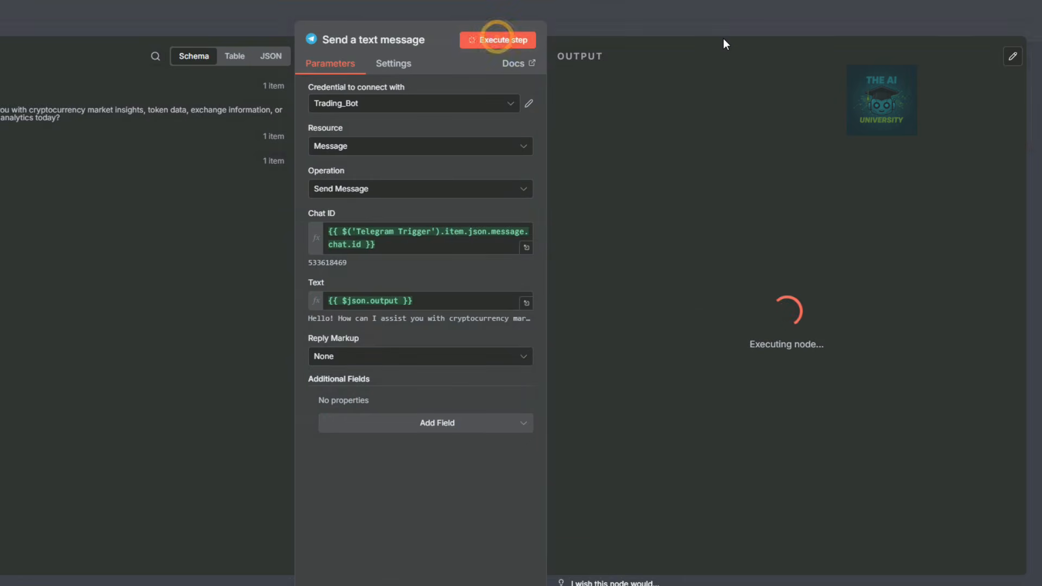
click(666, 24)
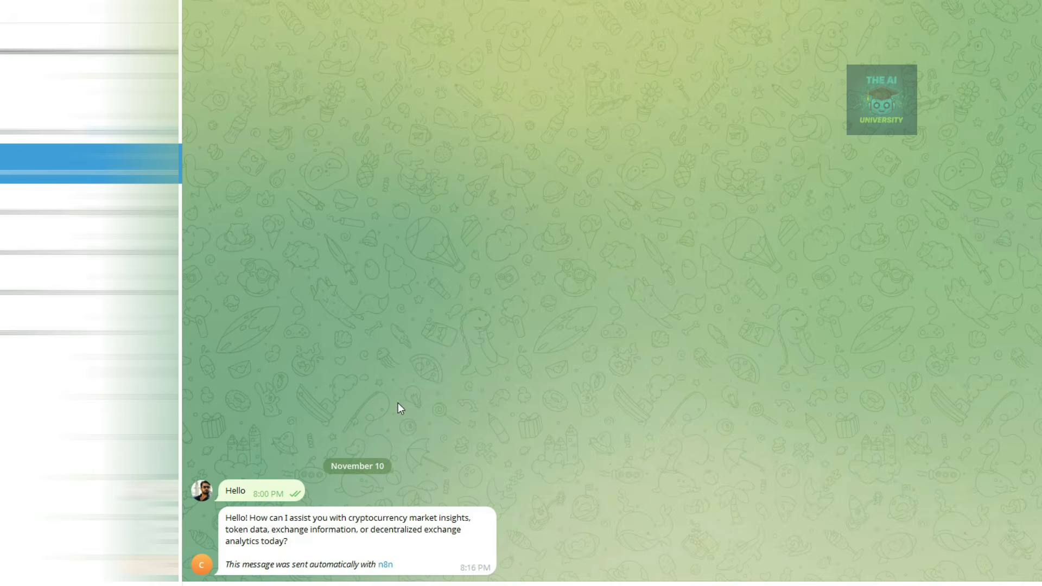
double_click(232, 518)
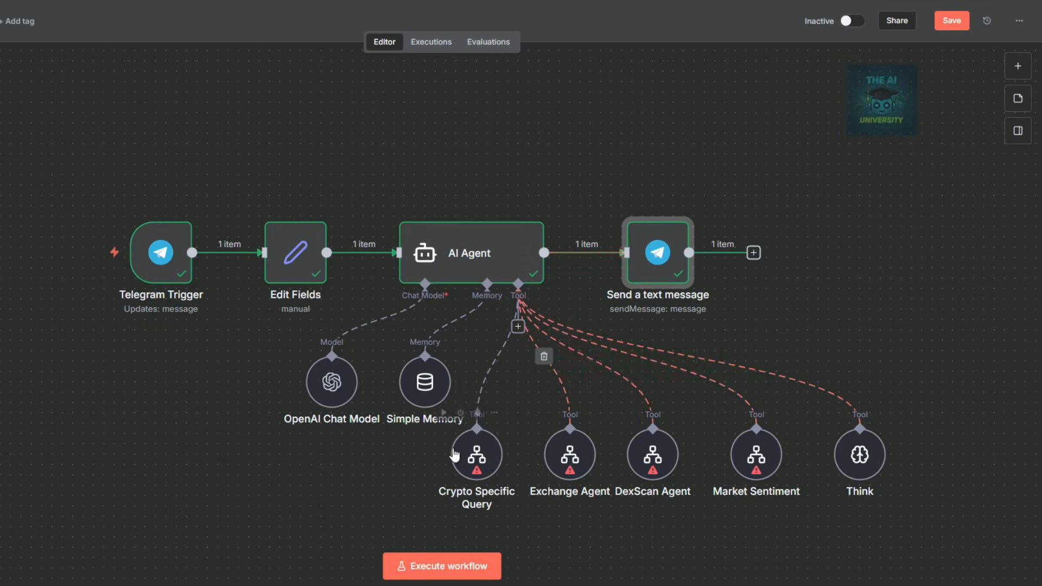
mouse_move(777, 488)
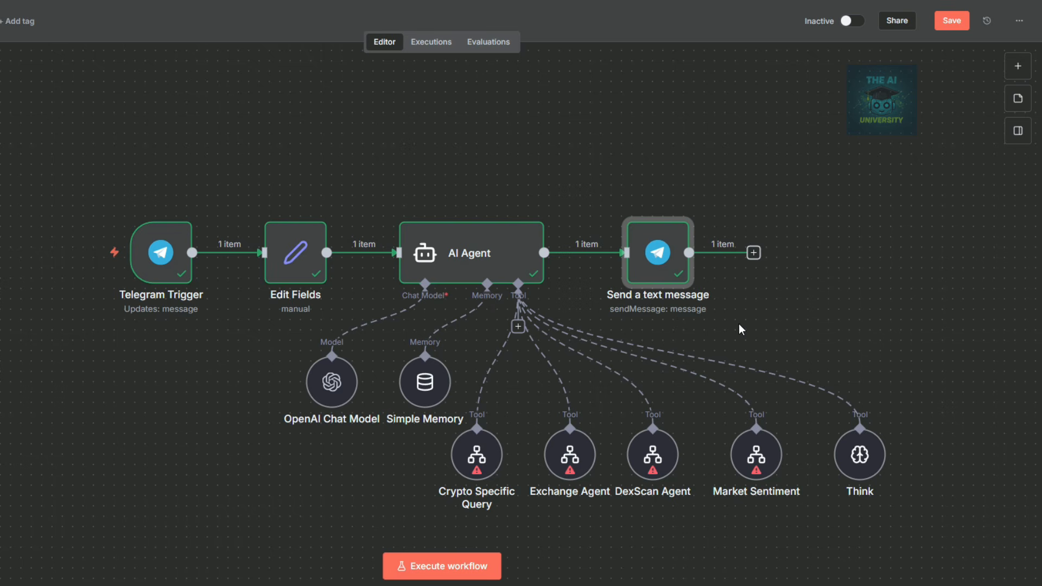
mouse_move(654, 265)
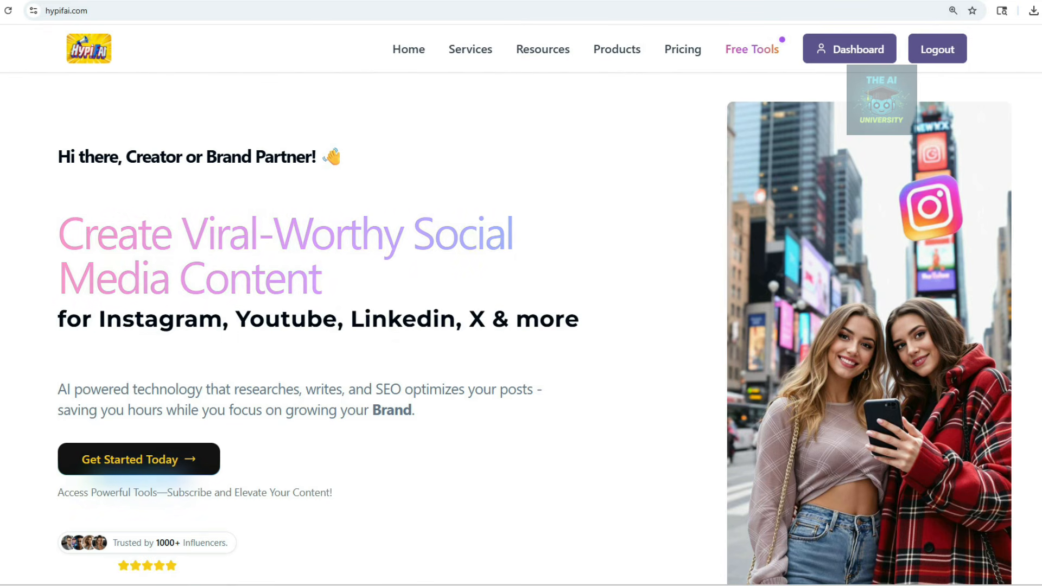
Generate YouTube content in HypifAI for the topic '5 Ideas to become wealthy in 2026'.
click(842, 53)
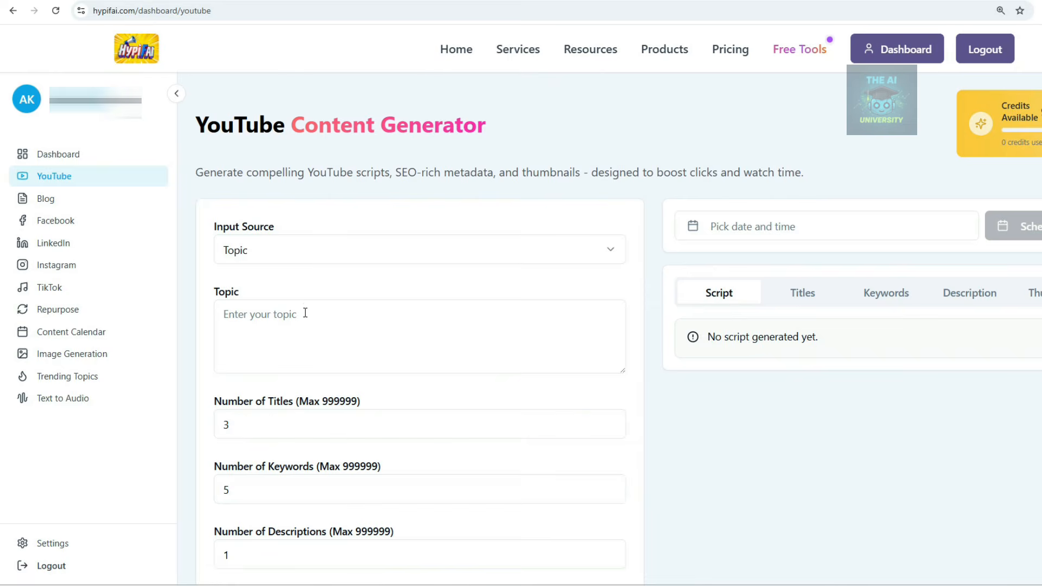
click(304, 321)
text(5 Ideas to become wealthy in 2026)
scroll(283, 274, down, 3)
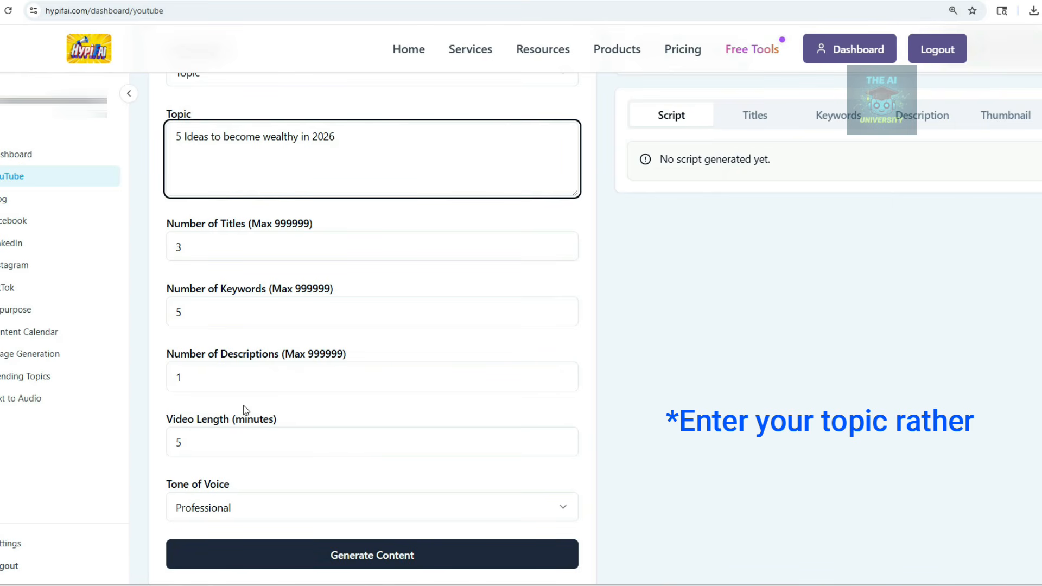
scroll(245, 408, down, 1)
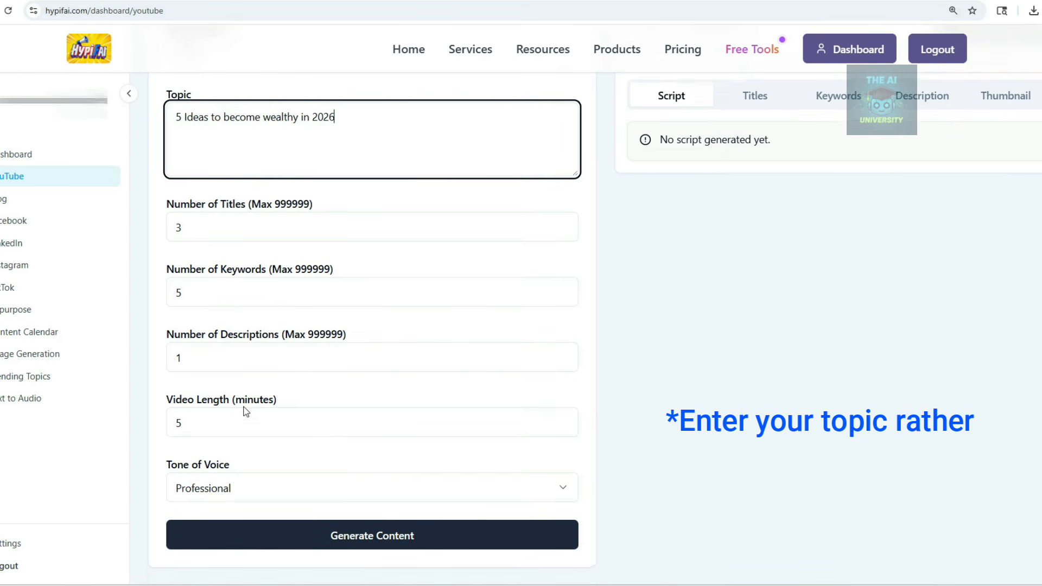
click(358, 547)
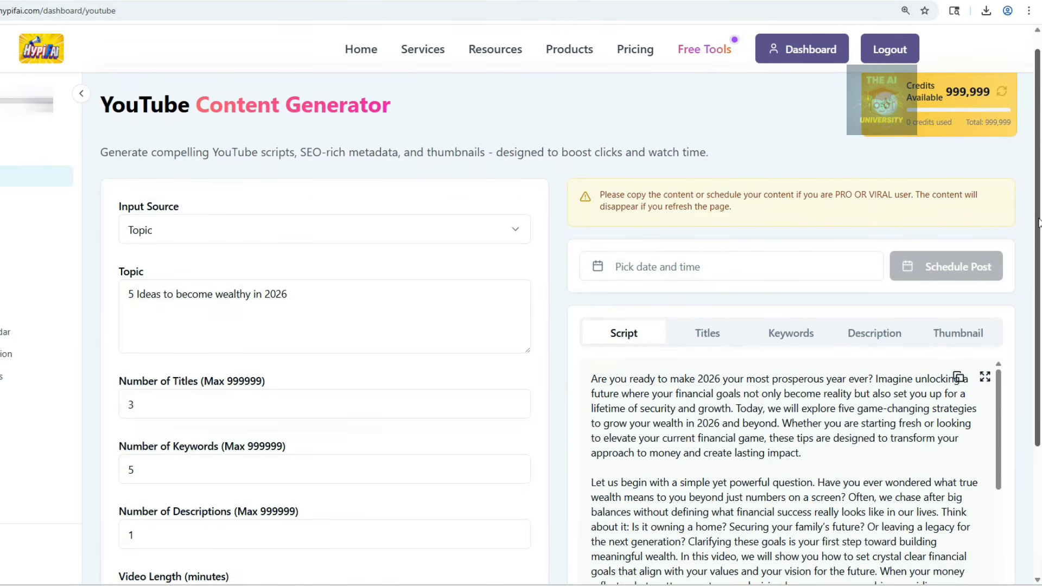
drag(1038, 222, 1037, 309)
Review the generated titles, keywords, description and thumbnail.
click(701, 210)
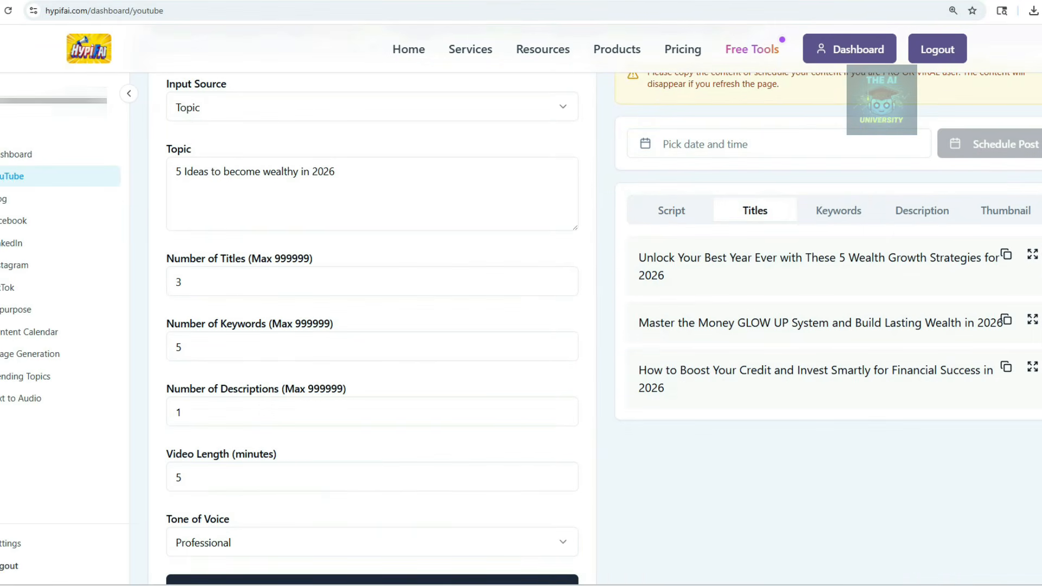
click(788, 212)
click(920, 213)
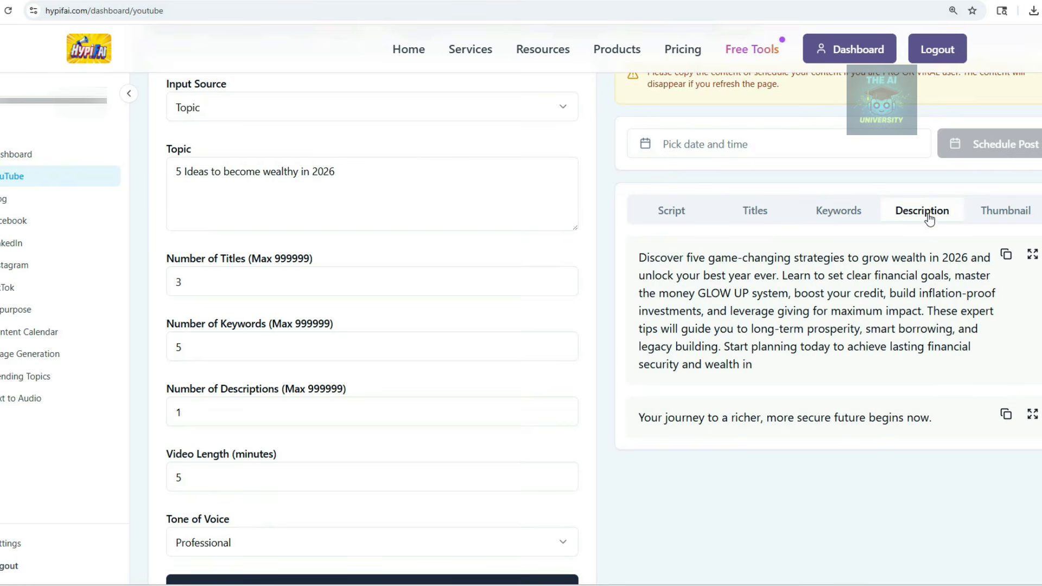
click(1006, 215)
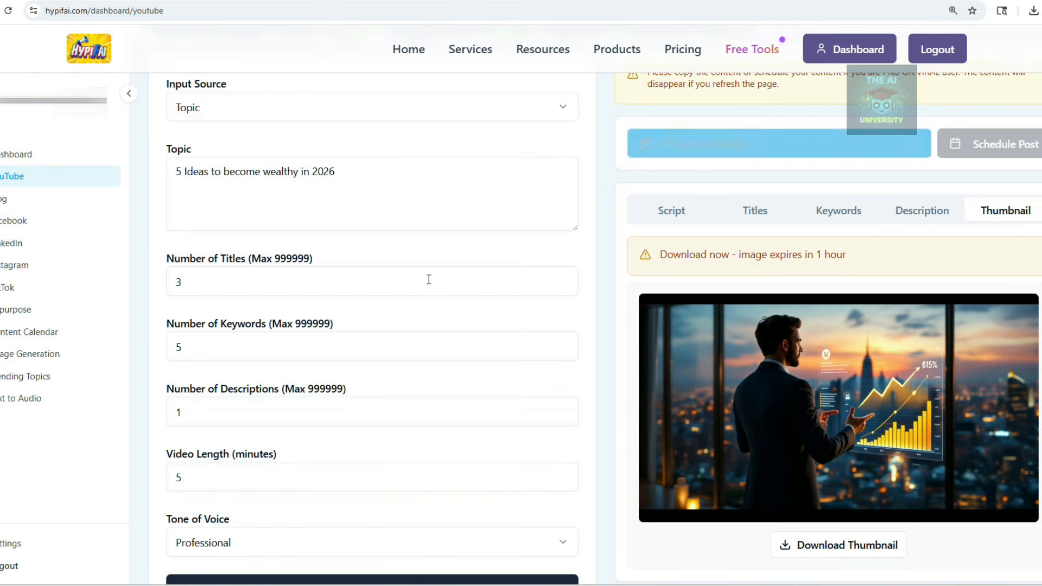
Inspect the November 14 YouTube post in the Content Calendar, then close it.
click(24, 332)
click(917, 404)
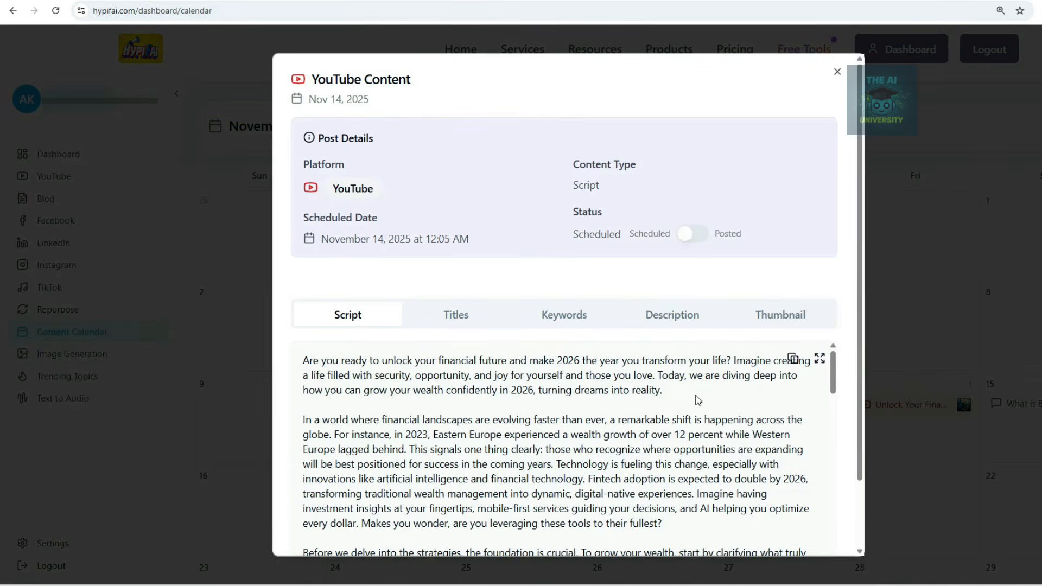
scroll(688, 371, down, 6)
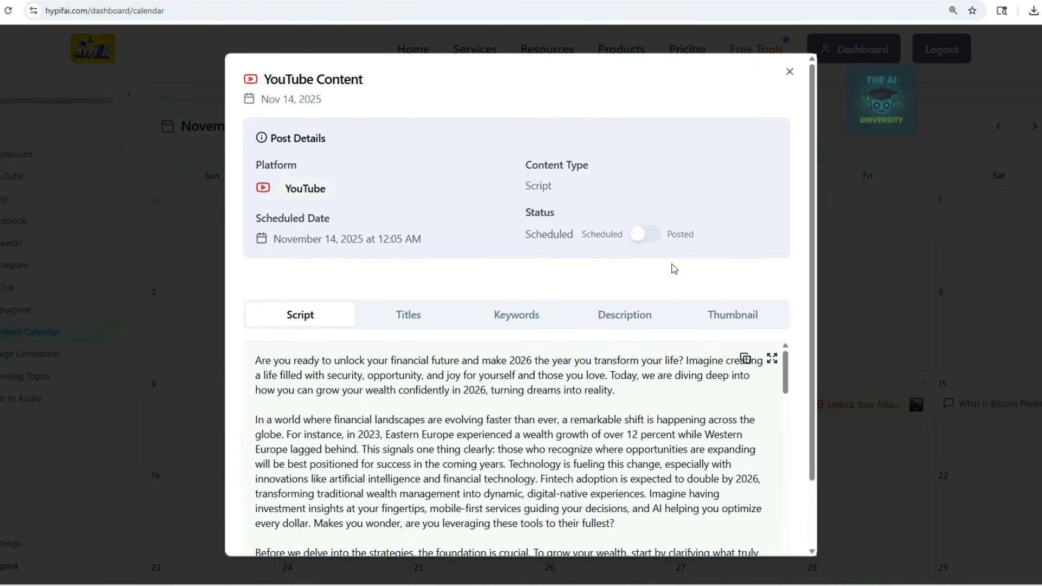
click(851, 230)
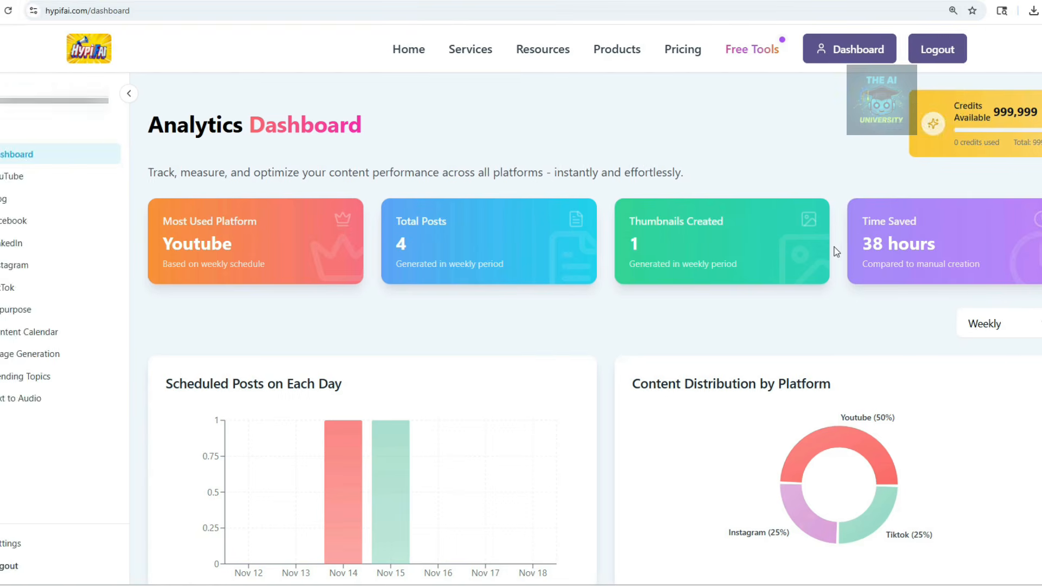
Find trending topics for the United States from the past 1 hour.
scroll(619, 308, down, 2)
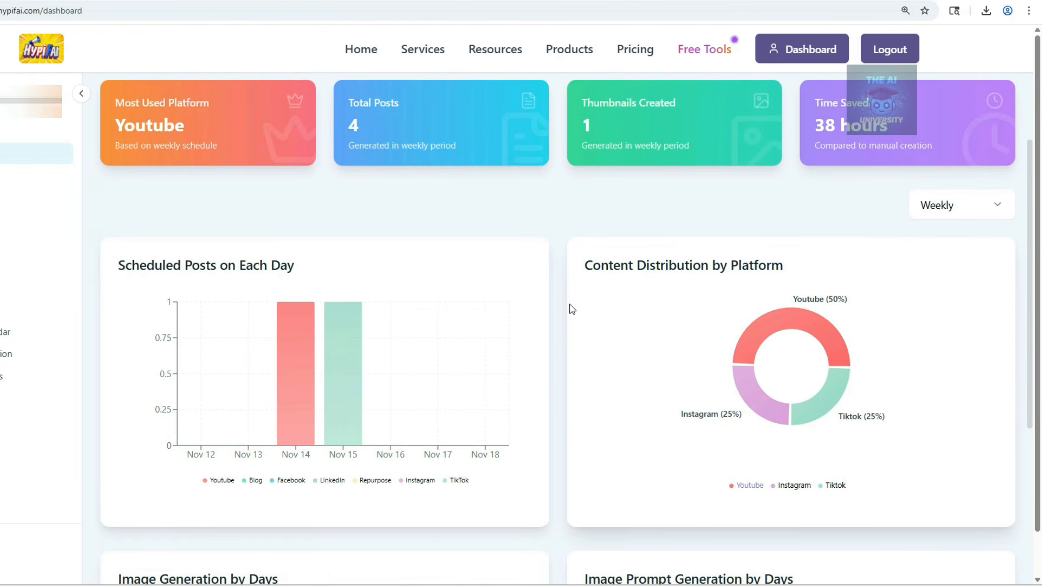
scroll(572, 309, down, 5)
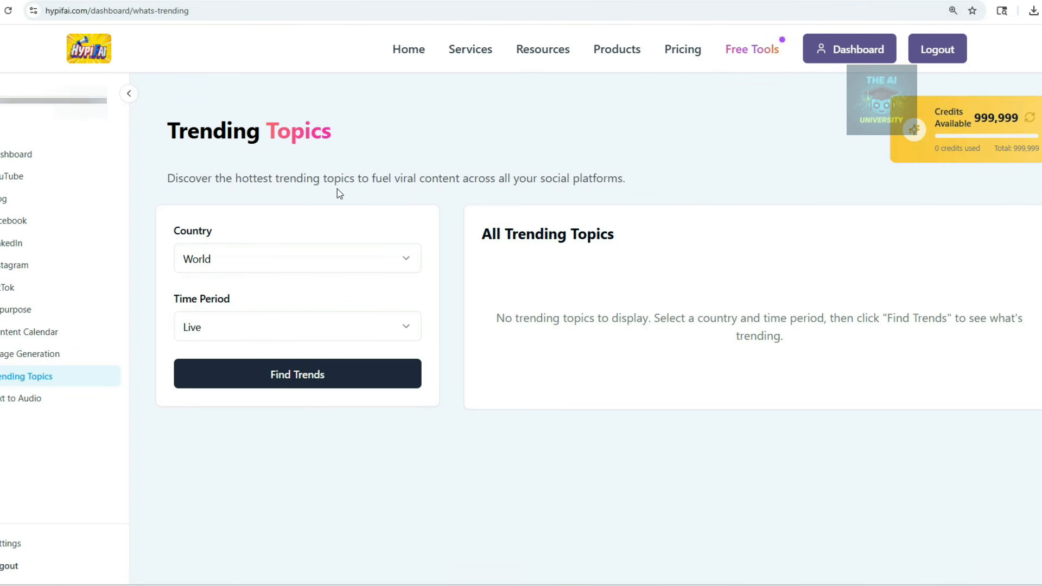
click(276, 259)
click(256, 319)
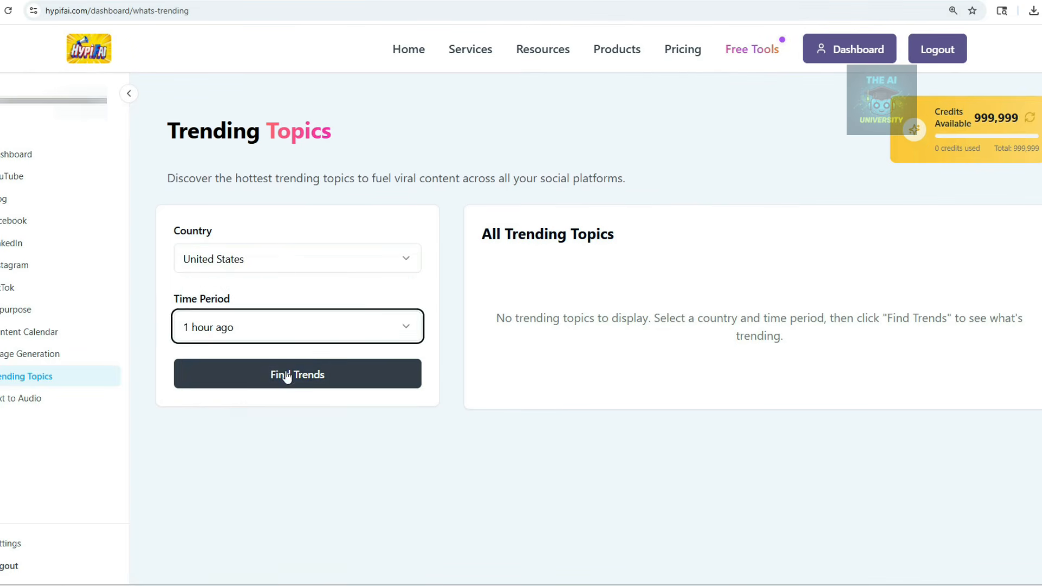
click(286, 376)
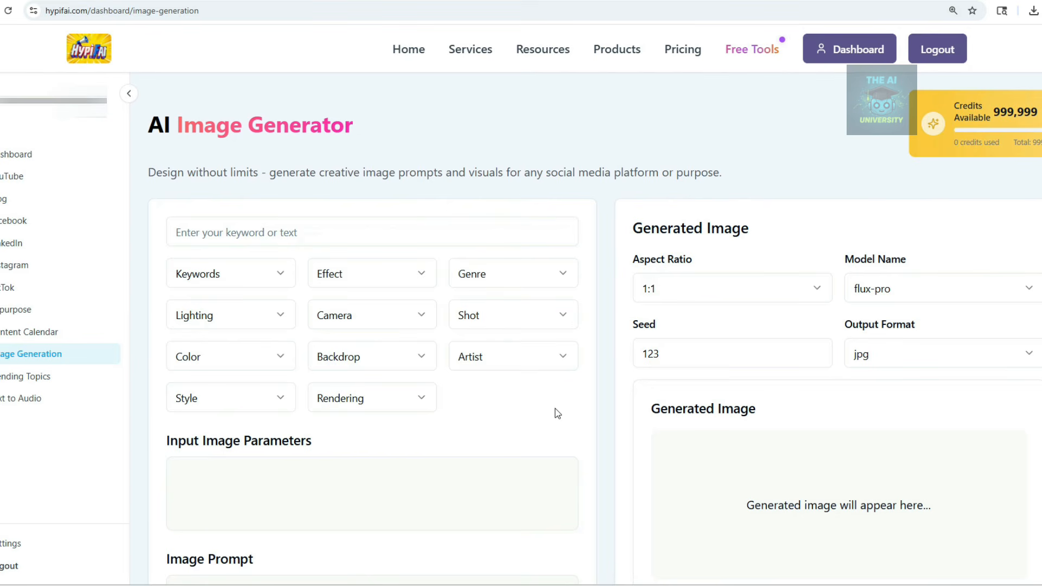
Build an image prompt from the pasted thumbnail idea with Action genre and 360 Panorama shot.
click(365, 235)
text(Mr. Beast style Youtube Thumbnail for 5 wealth tips)
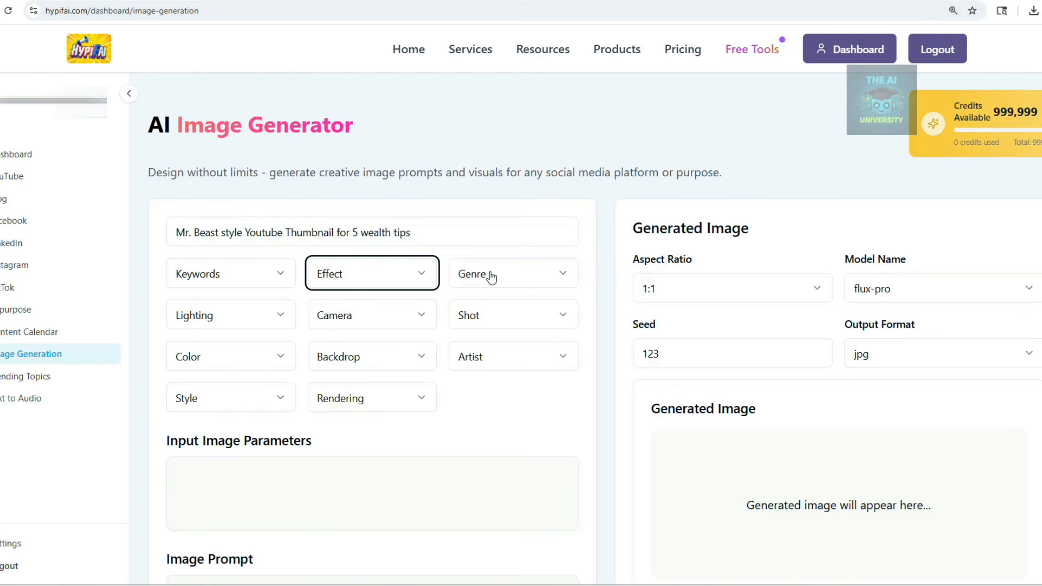
click(326, 286)
click(470, 277)
click(470, 277)
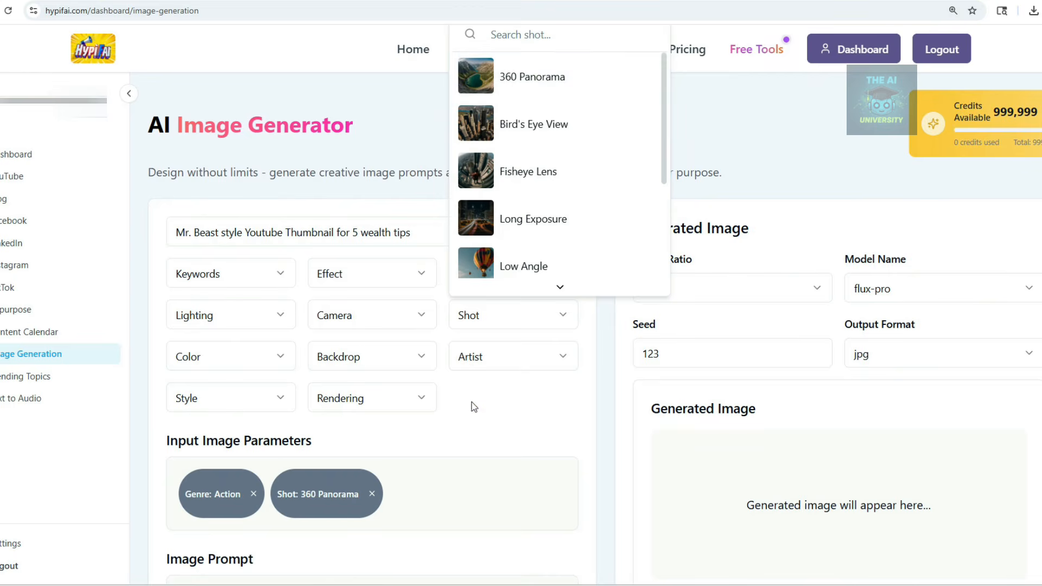
click(475, 418)
click(371, 233)
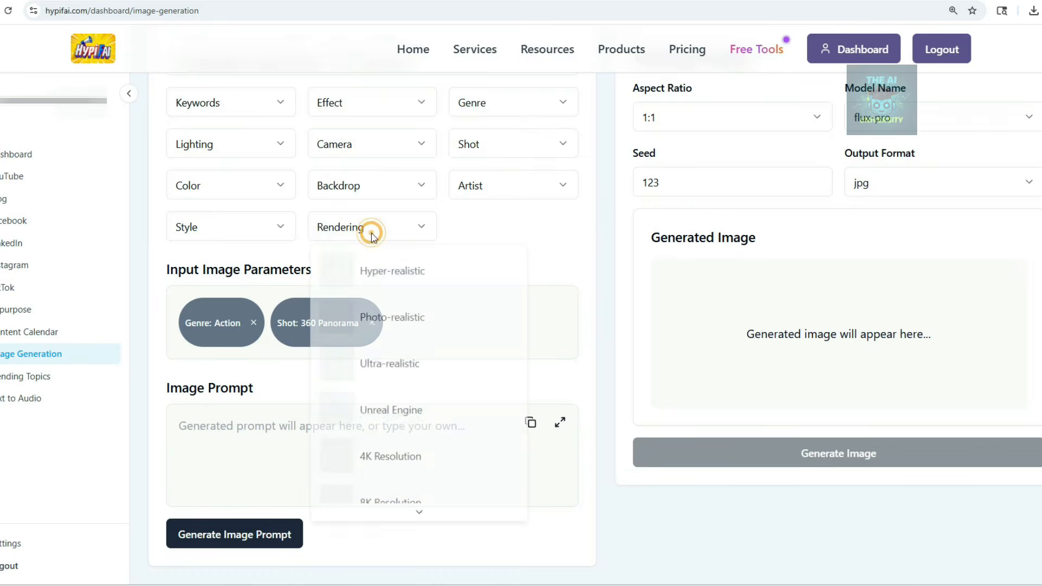
click(549, 233)
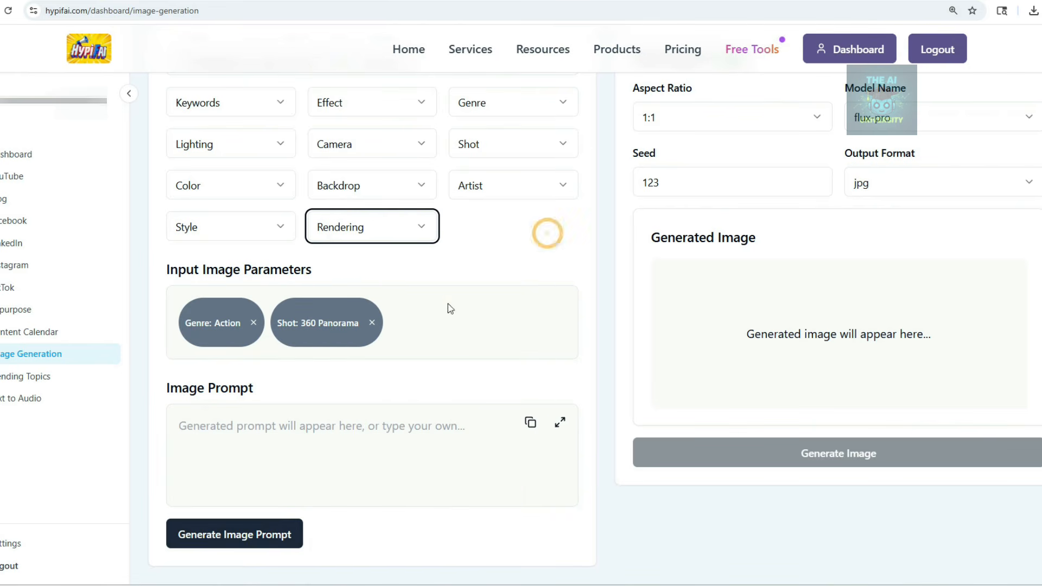
click(243, 541)
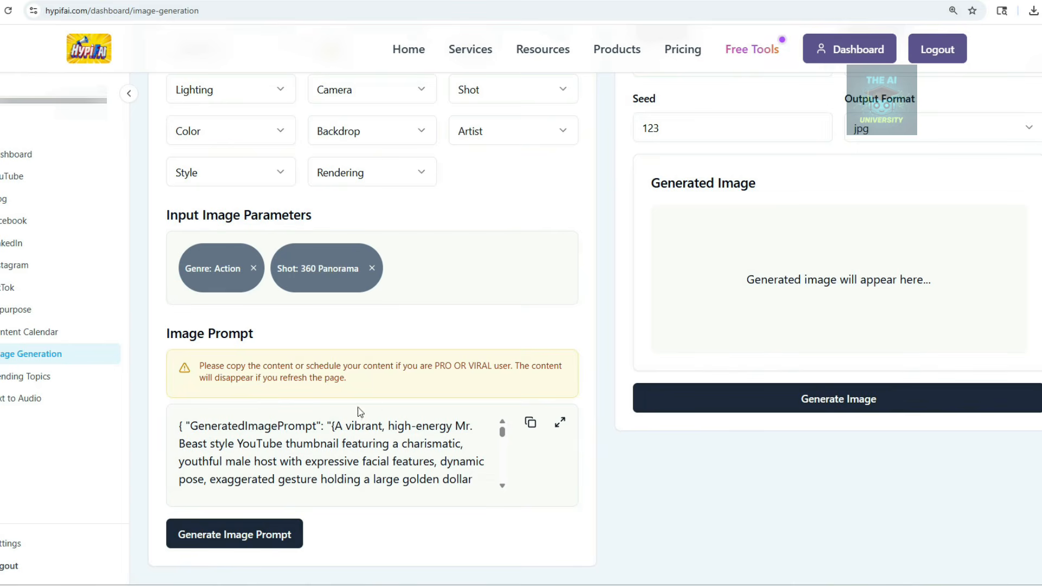
Generate the golden dollar-sign thumbnail image, then go to the Free Tools page.
scroll(783, 305, up, 2)
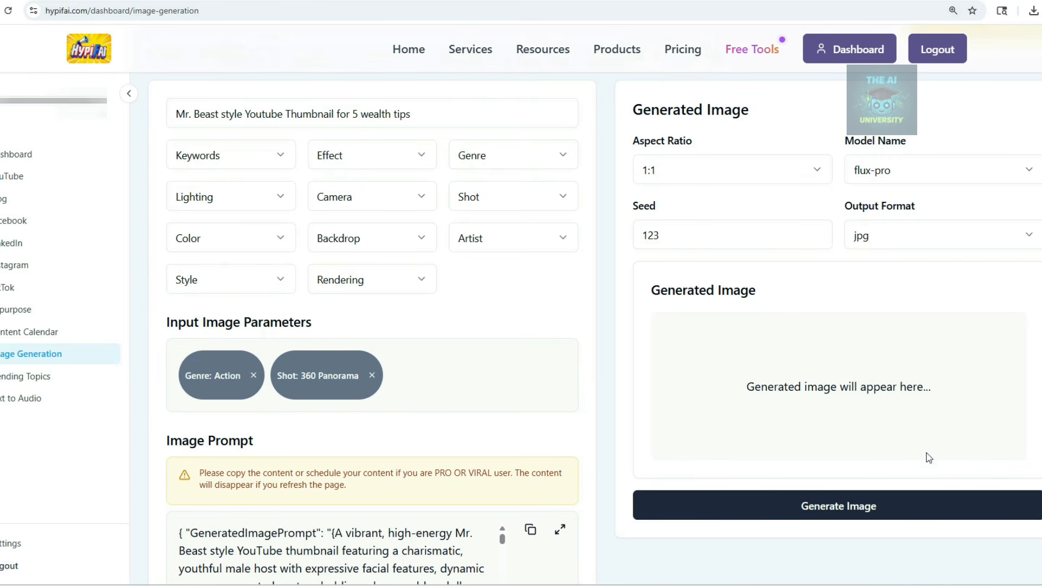
click(838, 510)
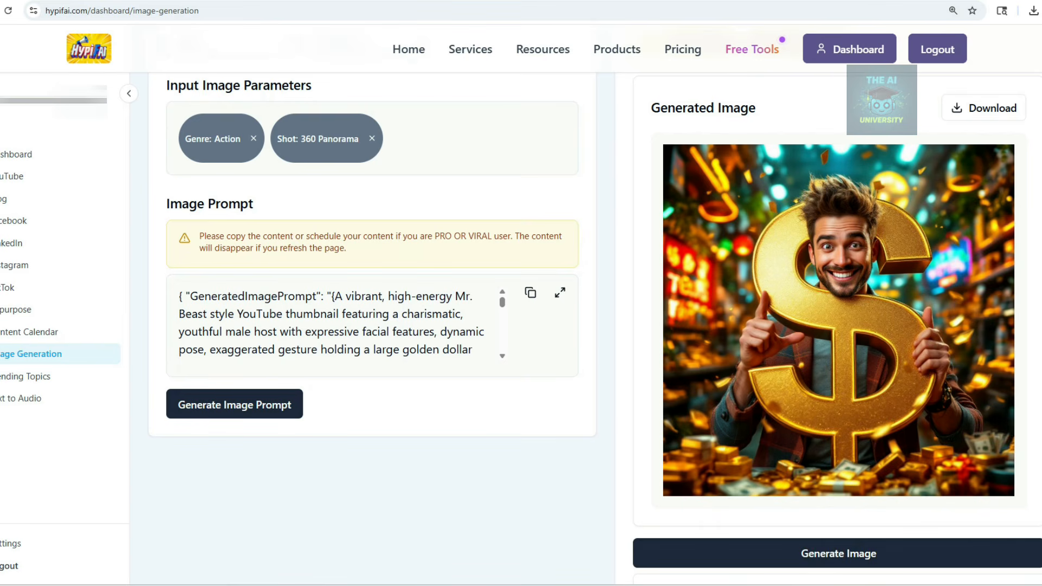
click(752, 48)
scroll(854, 275, up, 5)
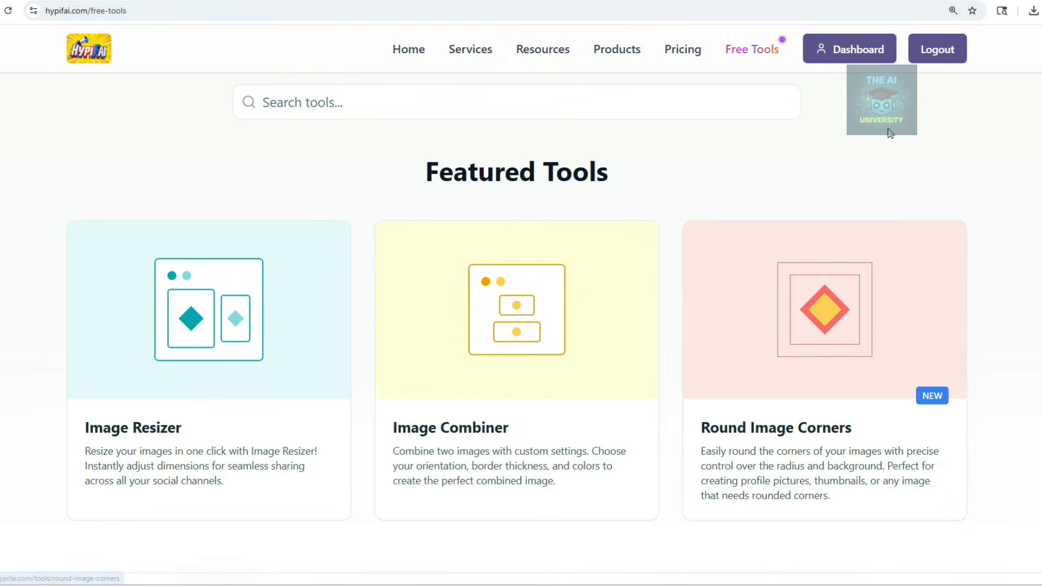
Go back to the HypifAI homepage from the Free Tools page.
click(92, 52)
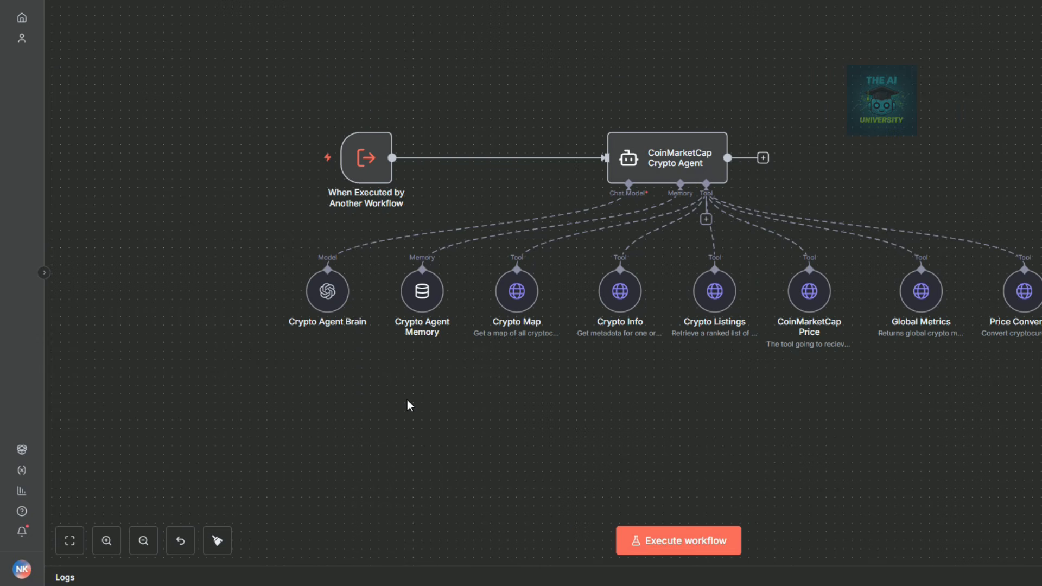
Inspect the Crypto Map (cryptocurrency/map) and Crypto Info (cryptocurrency/info) endpoint URLs.
double_click(514, 297)
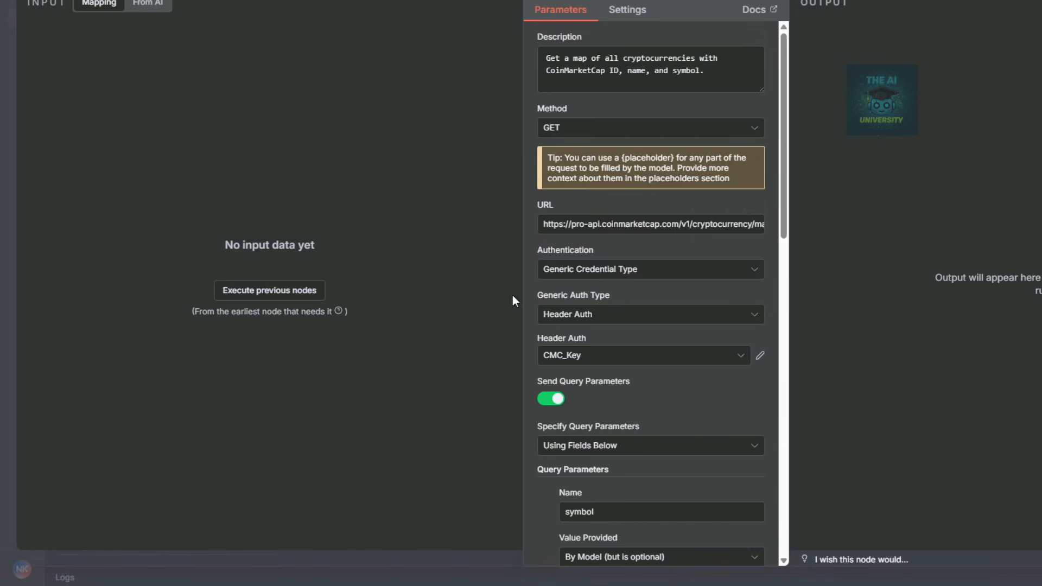
drag(698, 224, 790, 219)
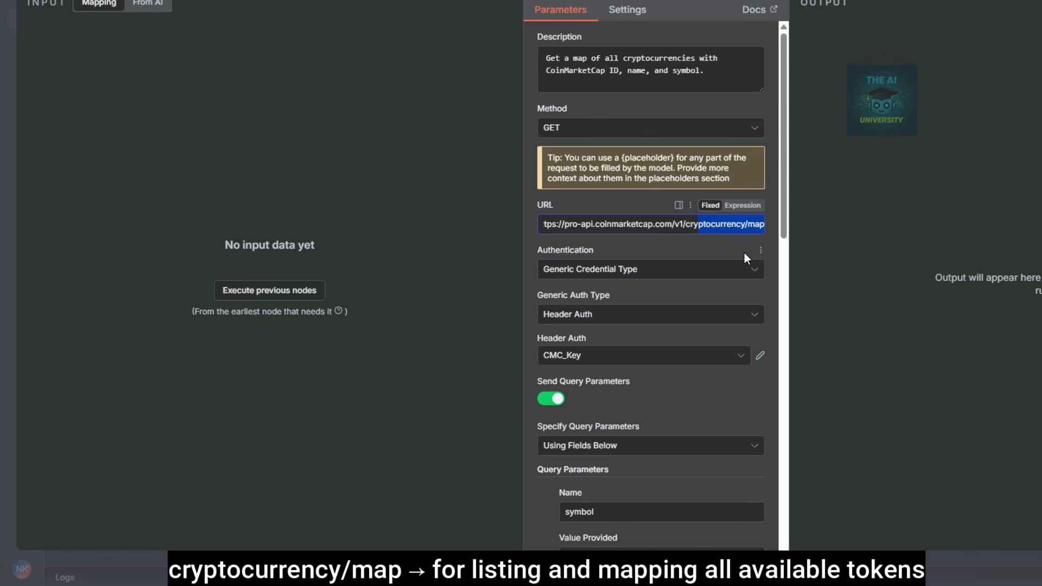
key(Escape)
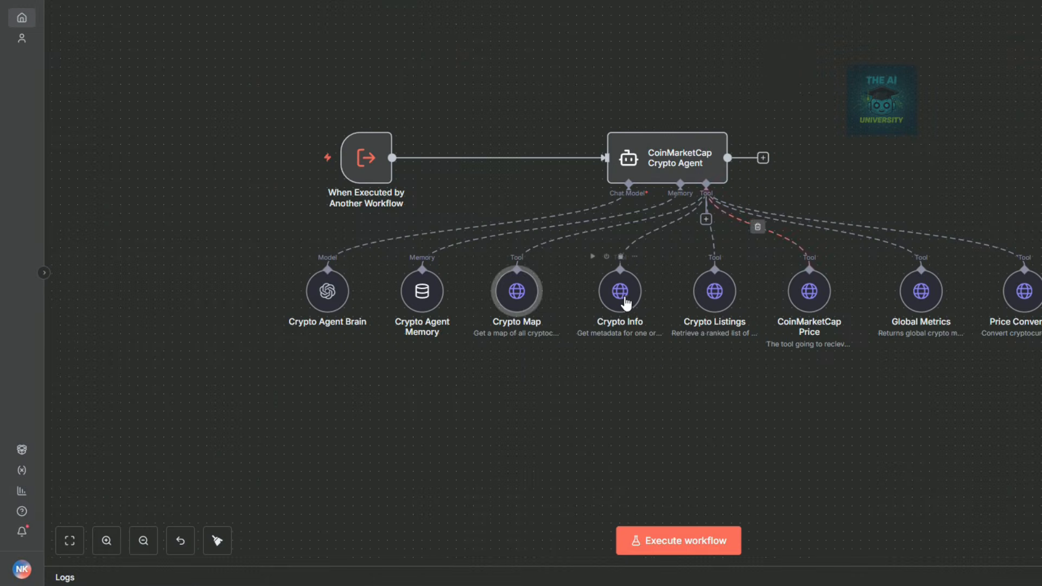
double_click(621, 296)
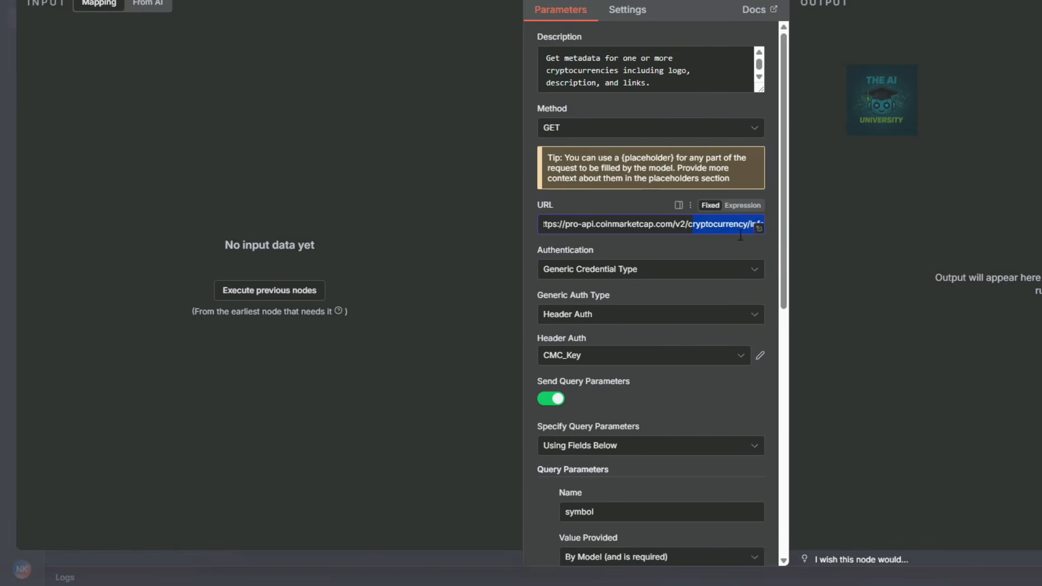
click(727, 241)
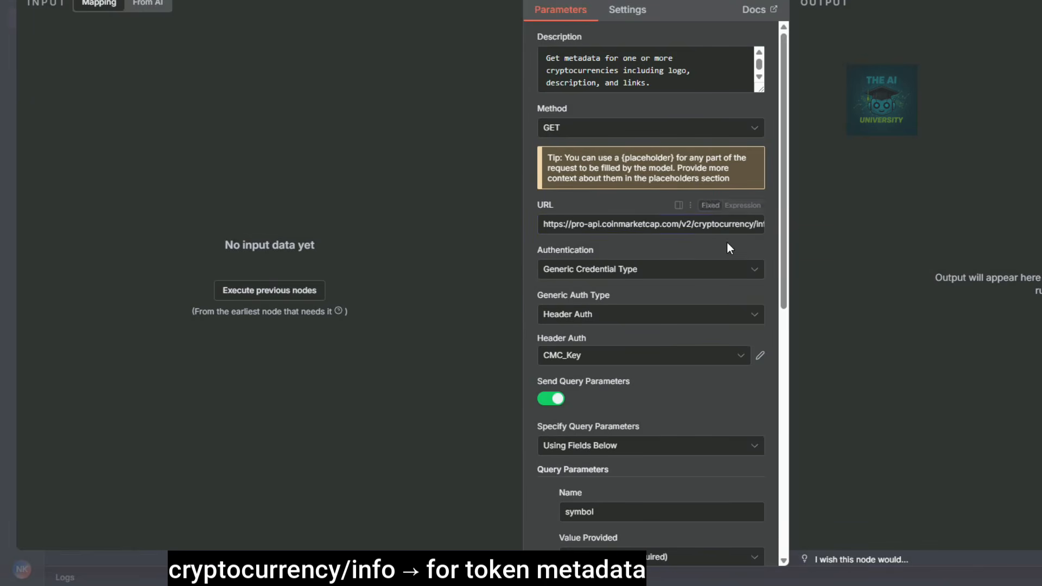
drag(696, 225, 803, 224)
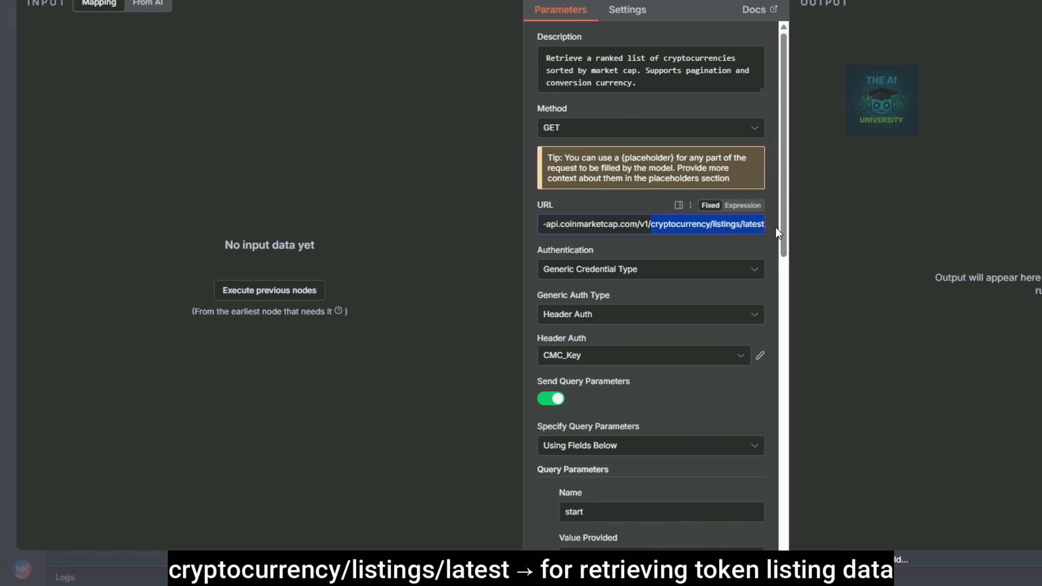
Inspect the CoinMarketCap Price (cryptocurrency/quotes/latest) and Global Metrics (global-metrics/quotes/latest) endpoints.
key(Escape)
double_click(815, 298)
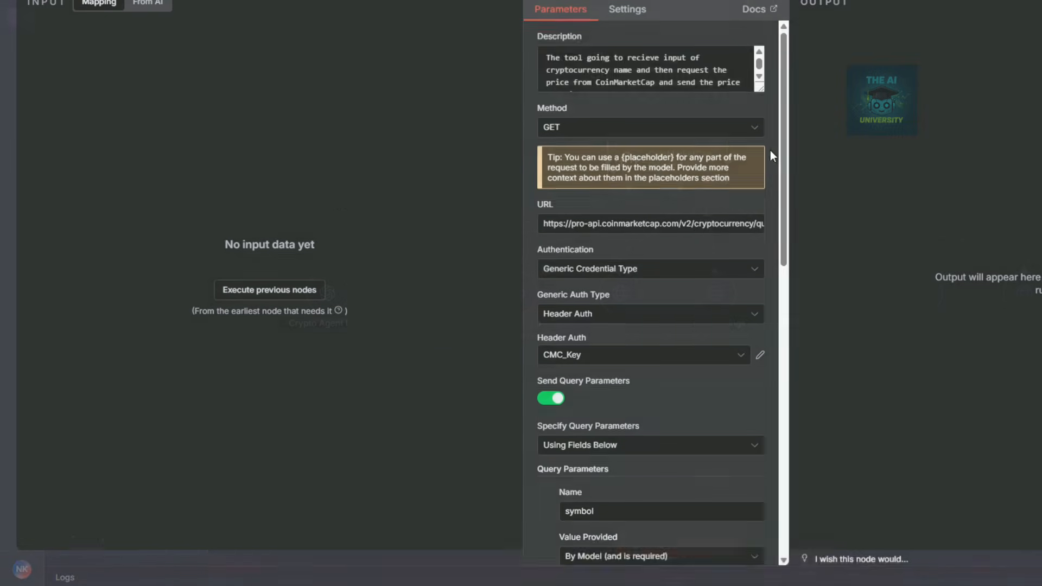
click(700, 224)
drag(701, 223, 812, 223)
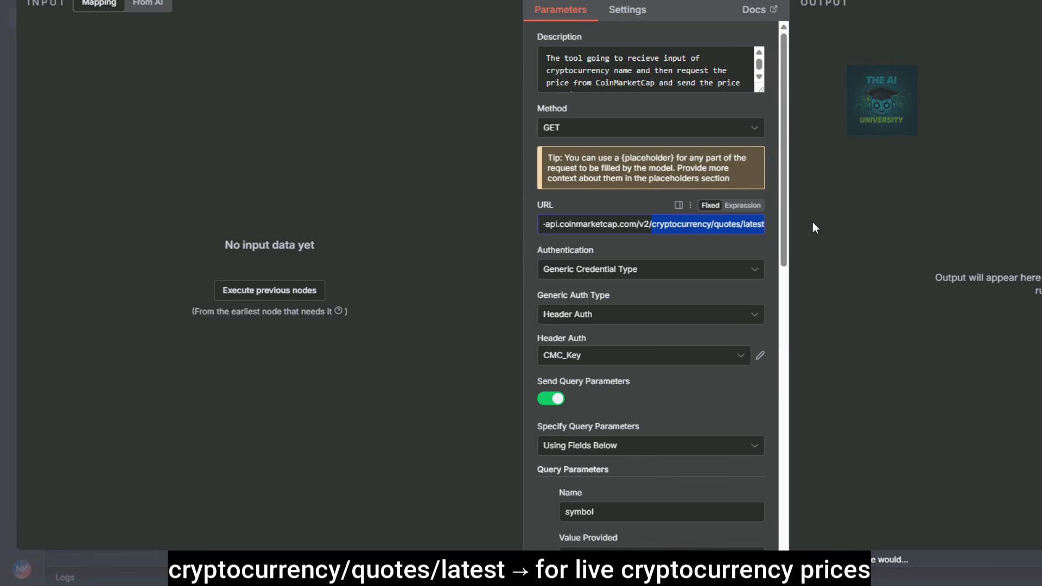
key(Escape)
click(910, 302)
drag(693, 225, 804, 225)
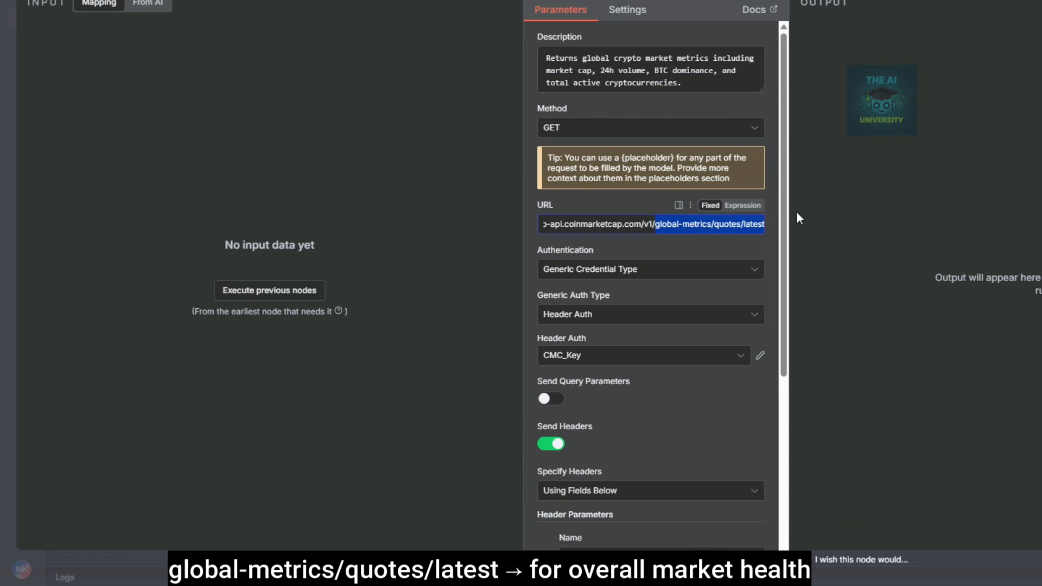
key(Escape)
Inspect the Price Conversion tools/price-conversion endpoint, then start renaming the new My workflow 3.
double_click(1020, 279)
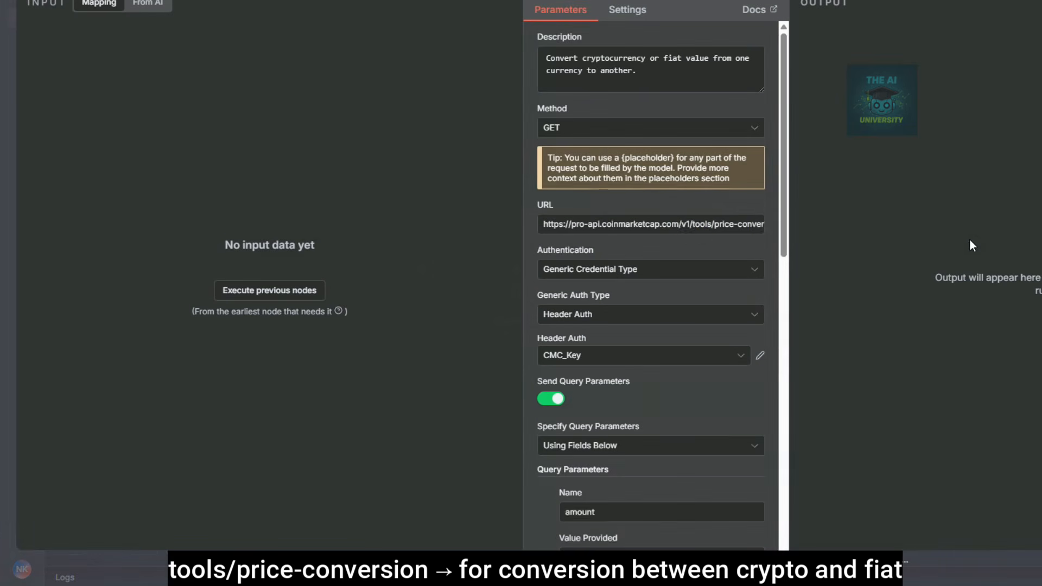
drag(692, 225, 783, 221)
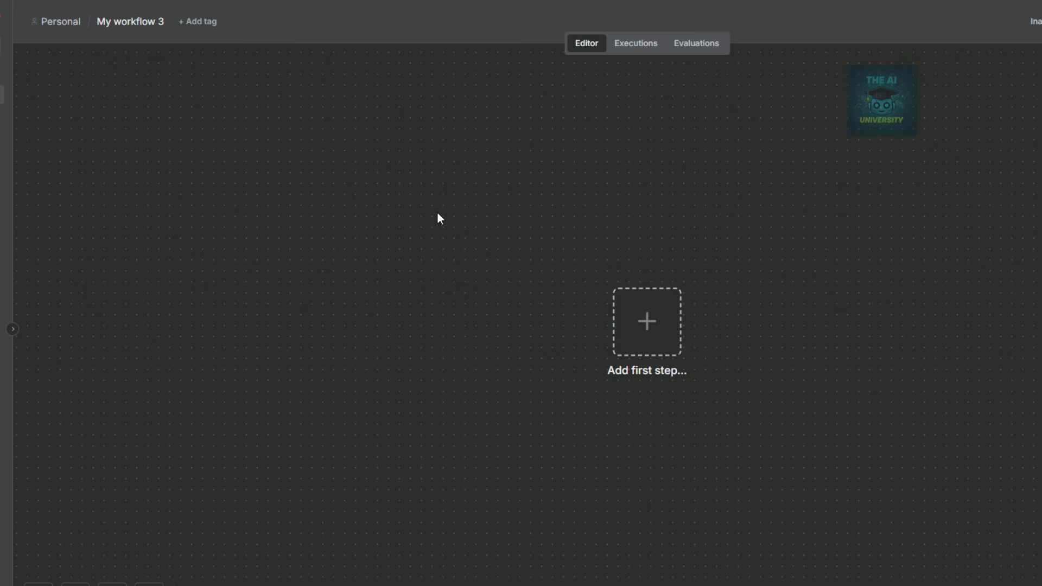
click(150, 22)
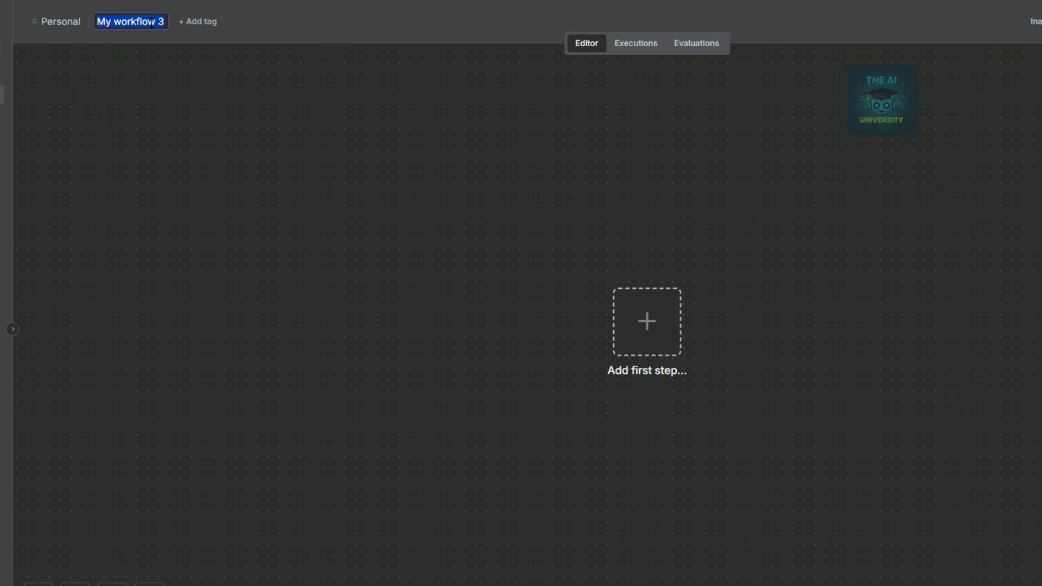
Name the workflow Crypto_specific_Query_Demo and add a When Executed by Another Workflow trigger.
text(Crypto_specific_)
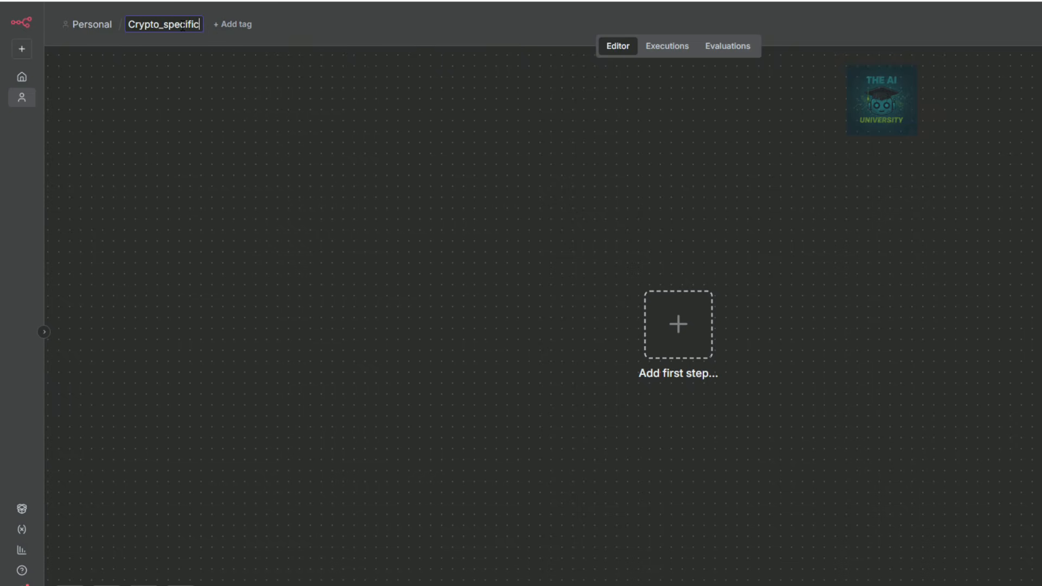
text(Query_D)
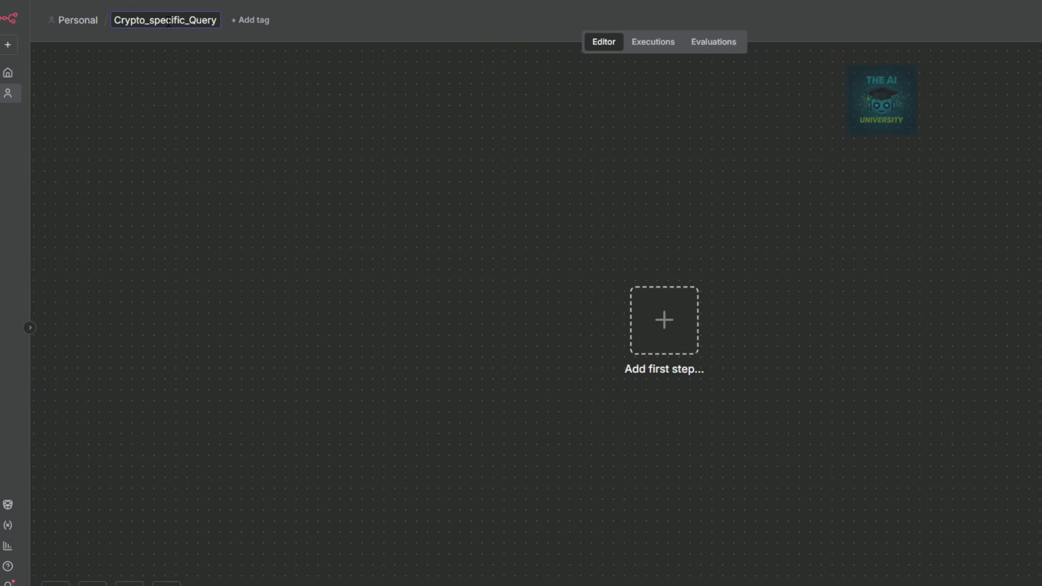
text(emo)
key(Return)
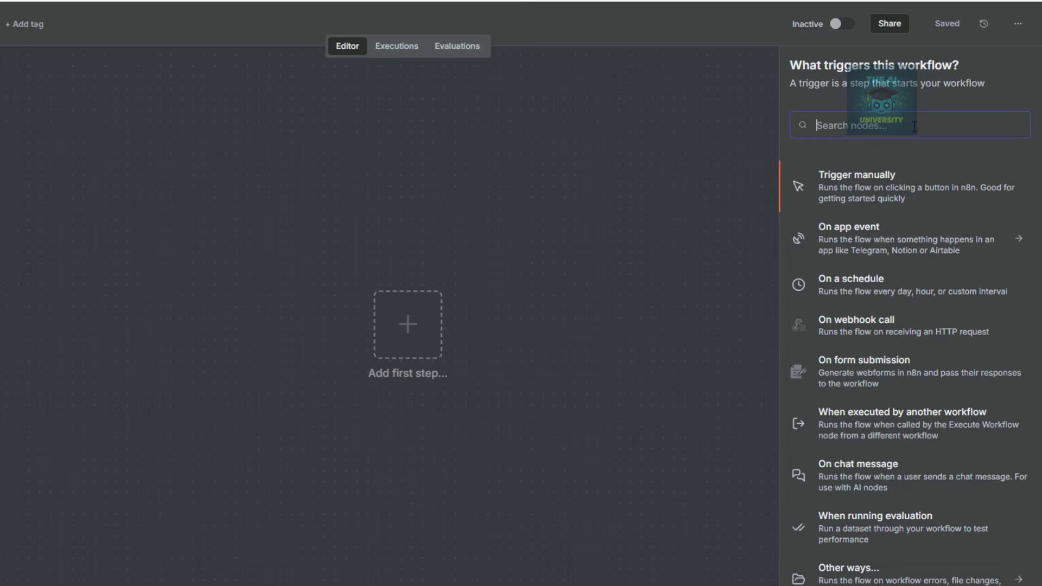
text(exe)
click(872, 278)
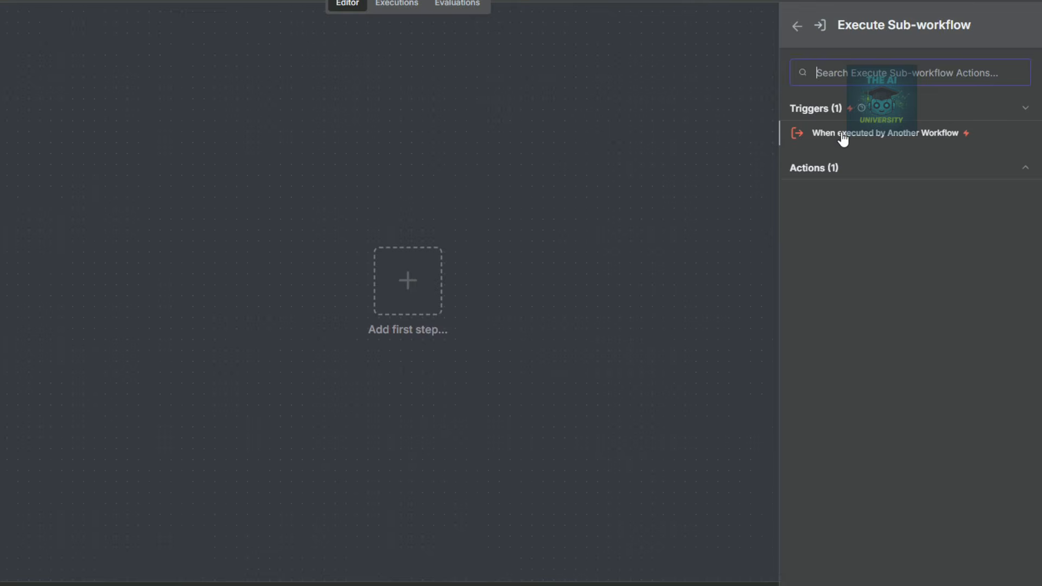
click(842, 135)
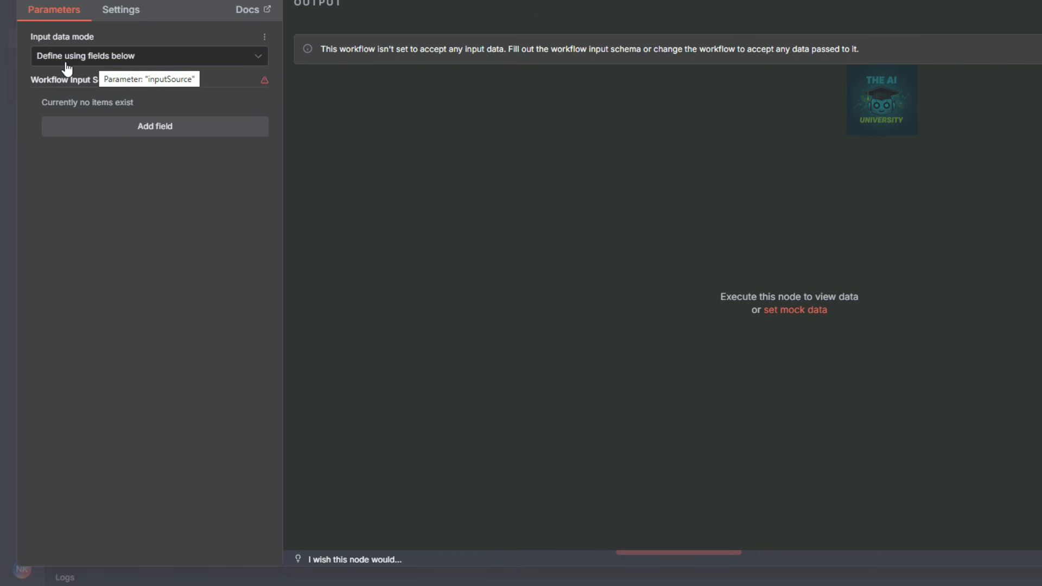
Define the trigger's input fields 'message' and 'sessionId'.
click(114, 126)
click(112, 122)
text(message)
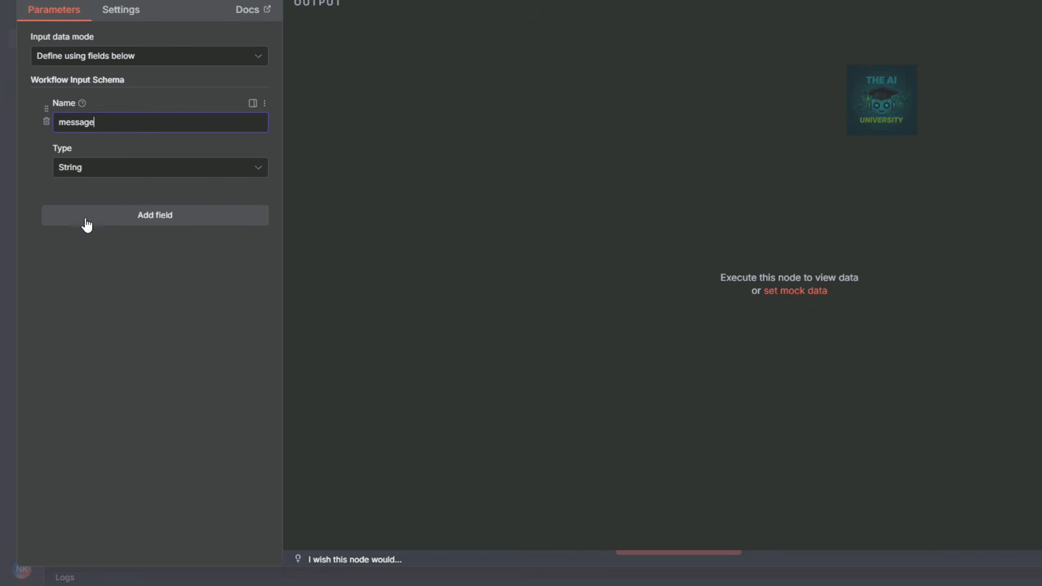
click(96, 220)
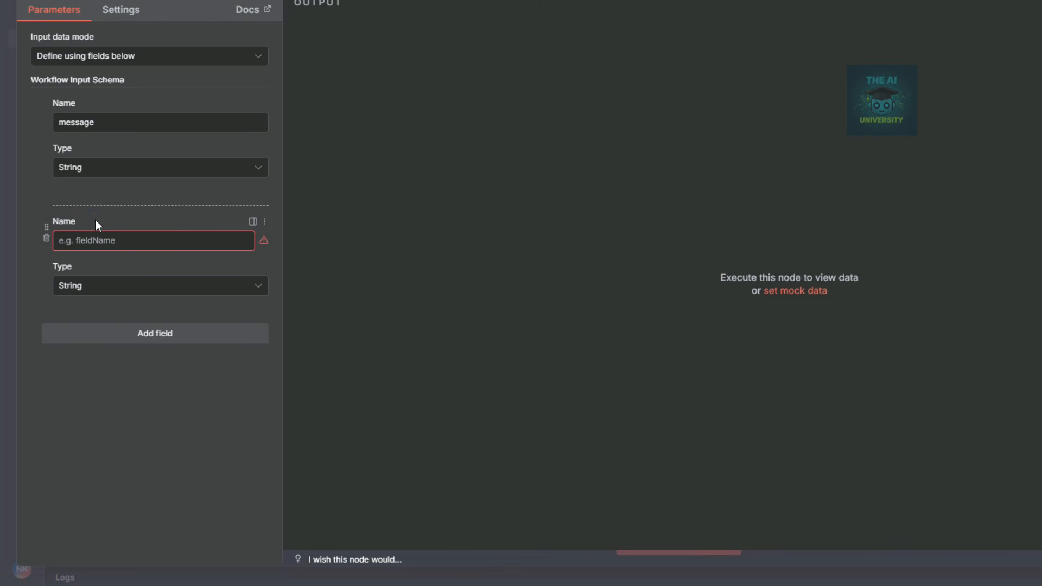
click(101, 239)
text(sessionId)
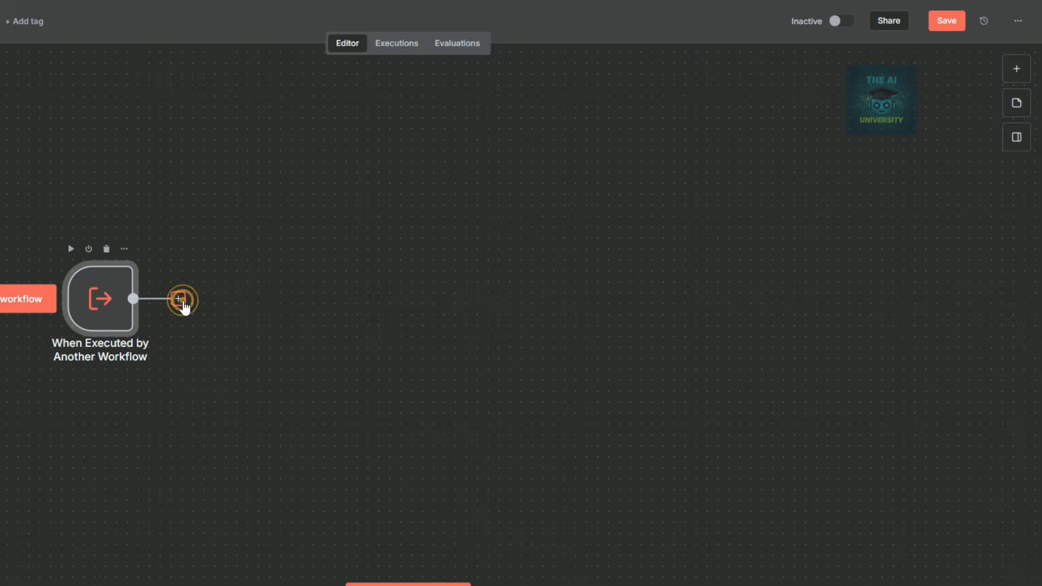
Add an AI Agent after the trigger with its prompt source set to Define below.
click(180, 299)
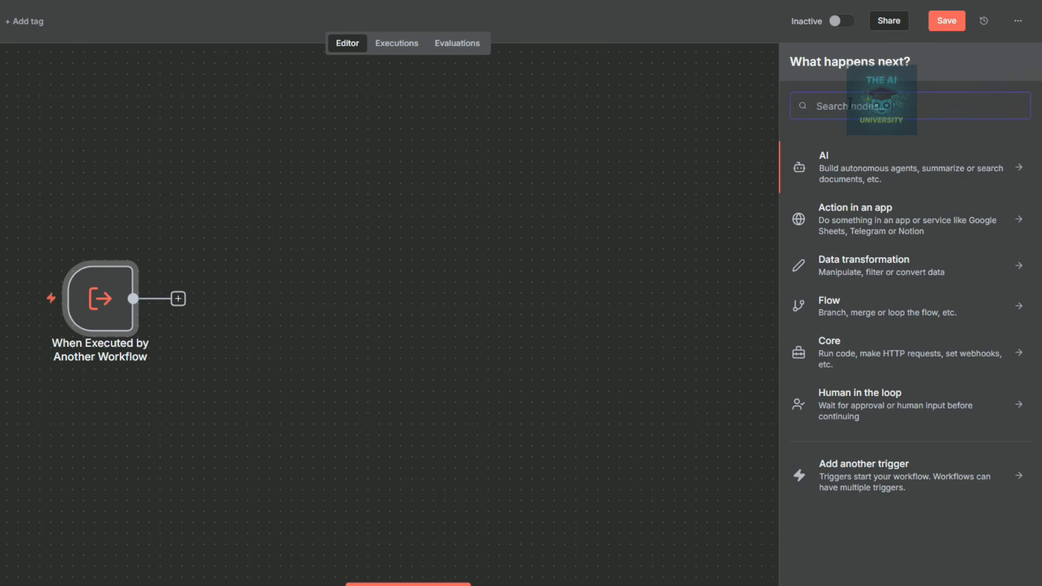
text(ai agen)
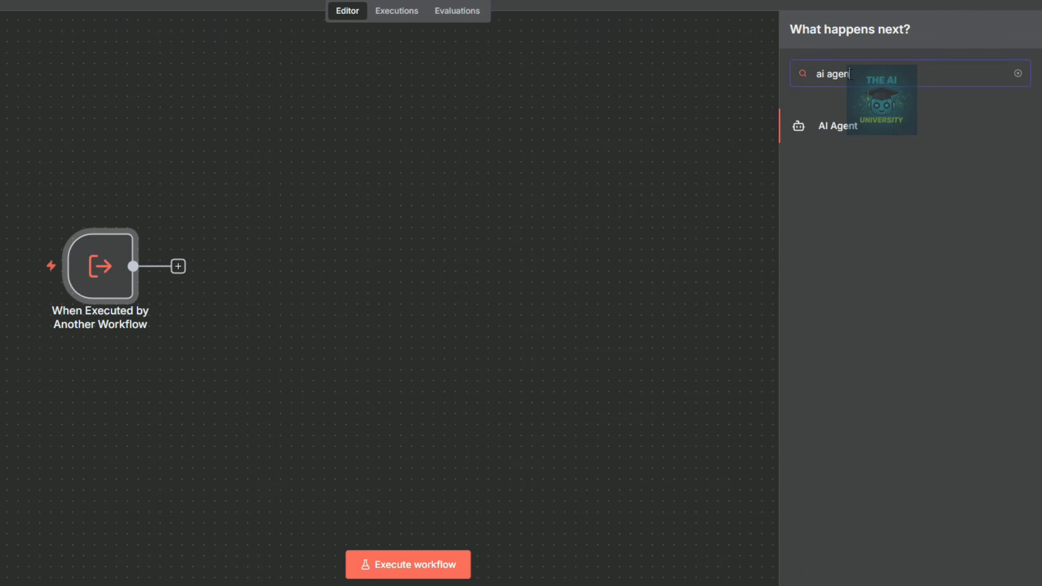
click(826, 130)
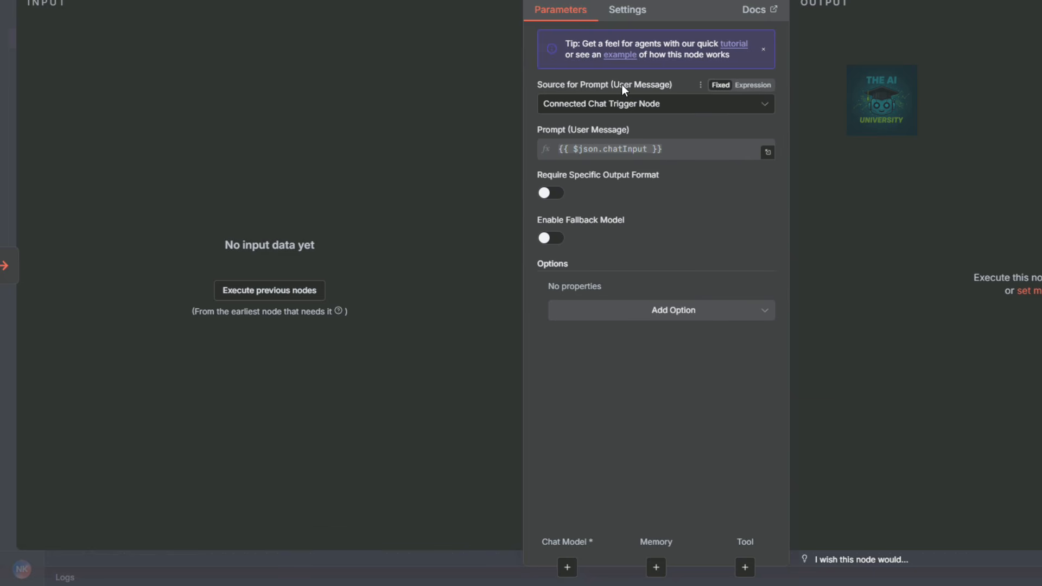
click(654, 106)
click(608, 185)
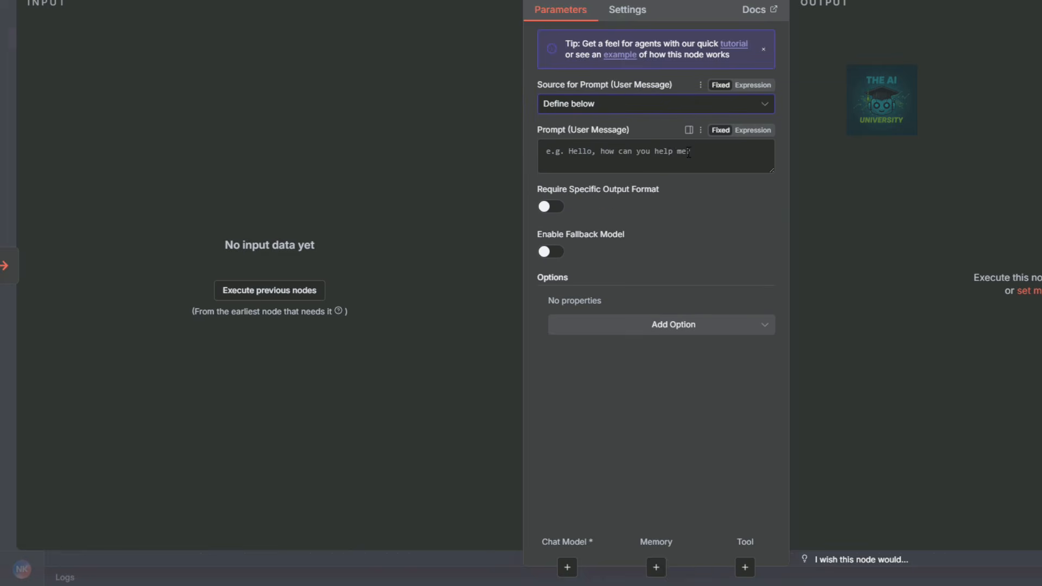
click(564, 154)
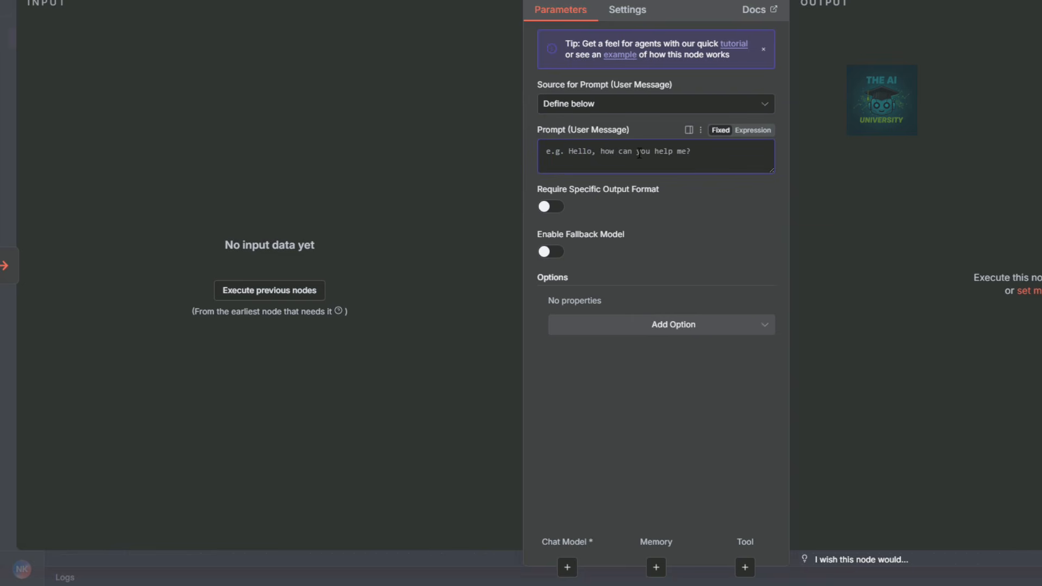
click(619, 250)
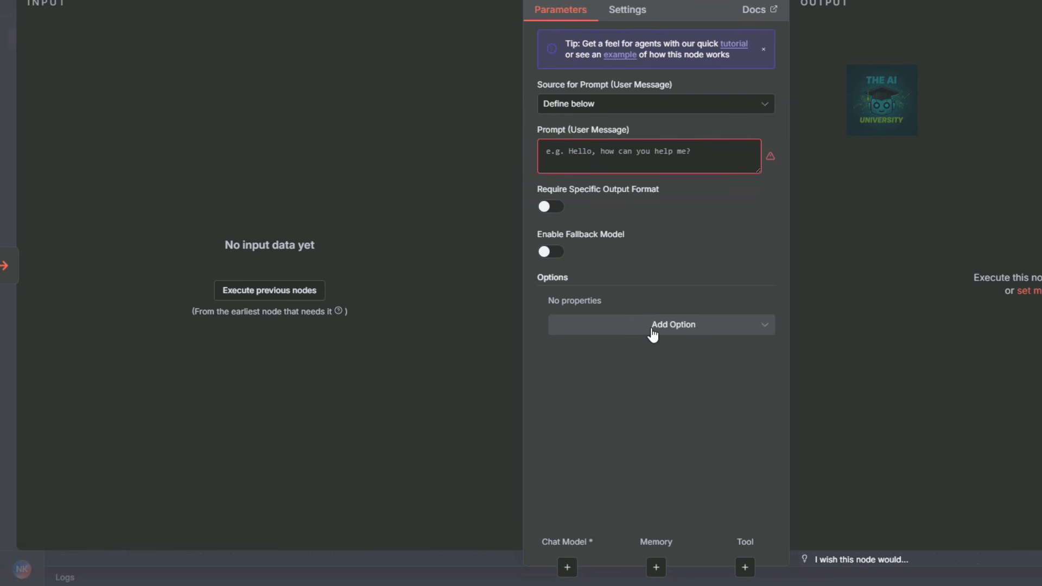
Add a System Message option and replace its default text with the pasted crypto-query prompt.
click(653, 332)
click(625, 363)
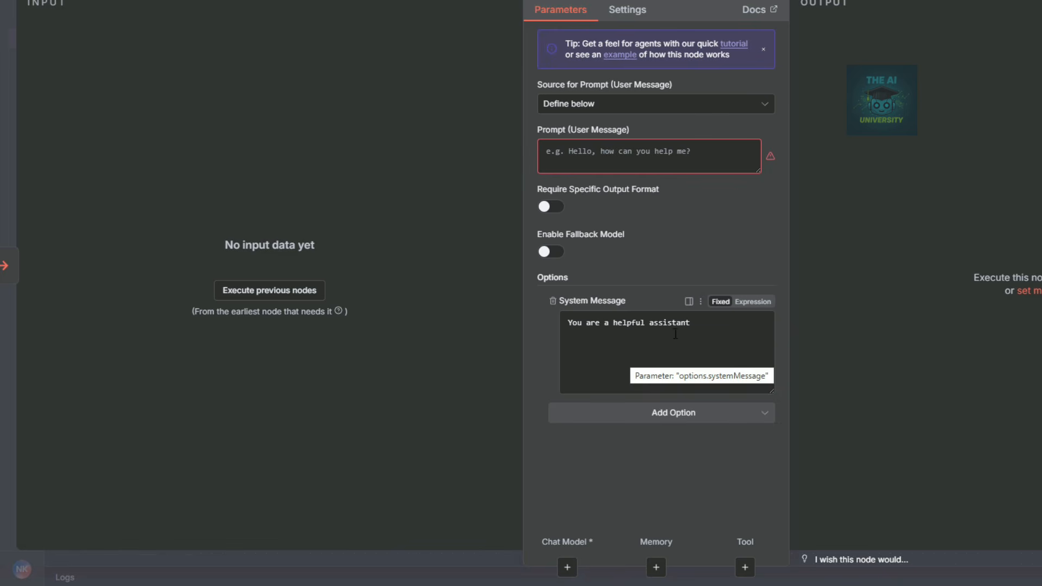
drag(691, 323, 537, 324)
key(BackSpace)
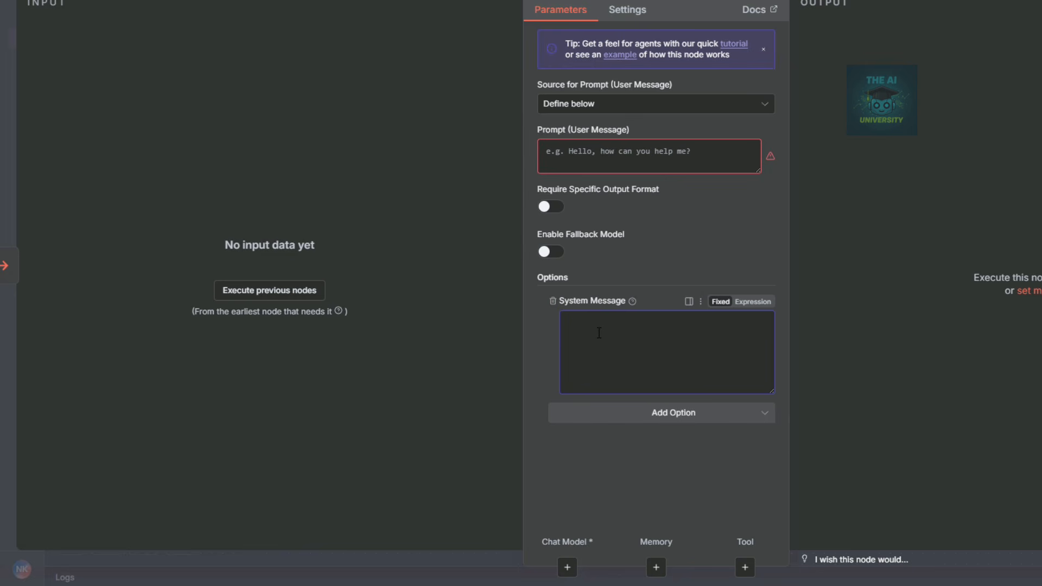
key(ctrl+v)
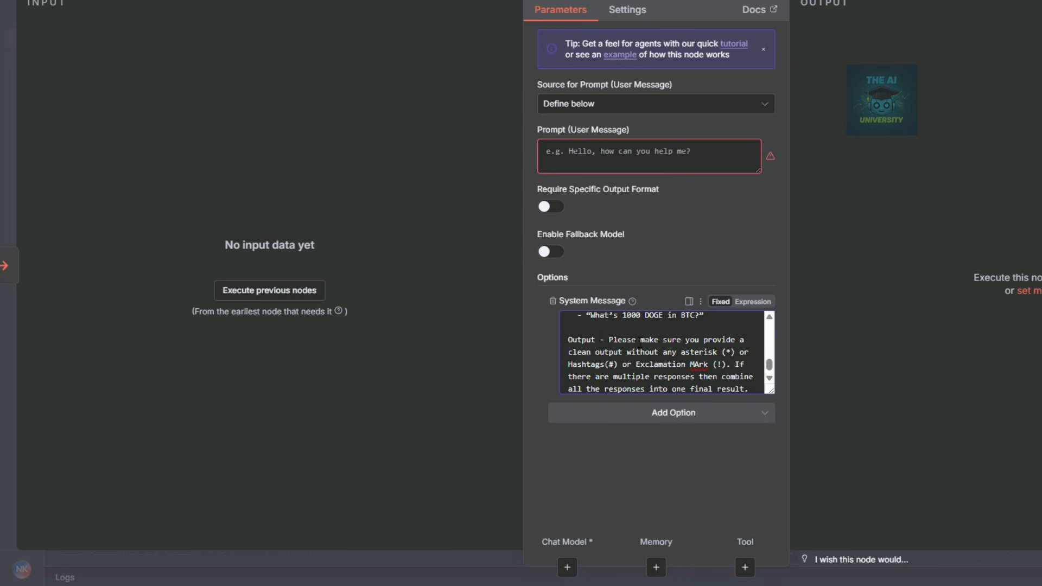
key(Escape)
click(235, 362)
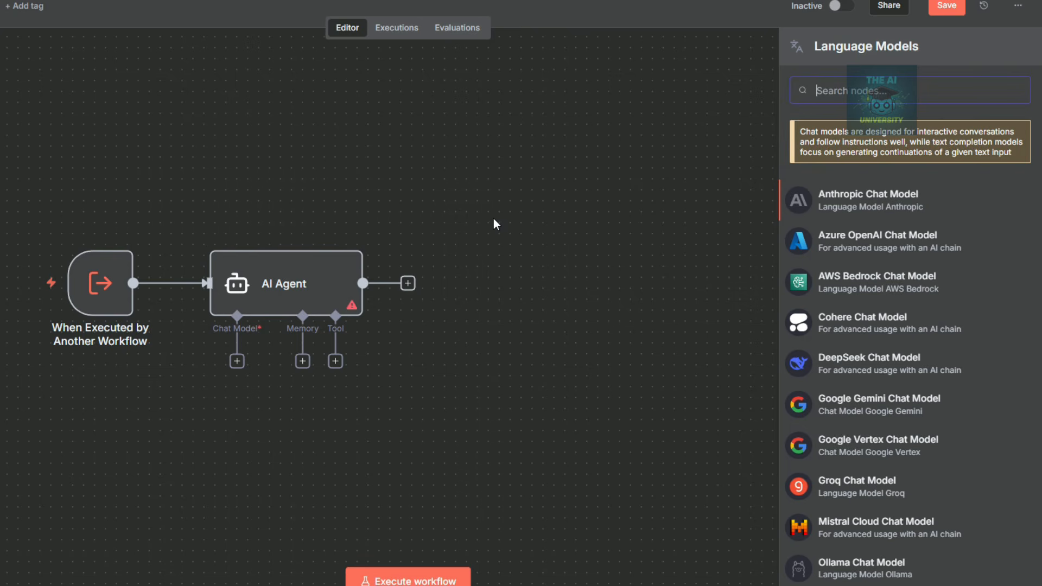
Attach an OpenAI Chat Model (gpt-4.1-mini) to the agent and check its credential.
text(openai)
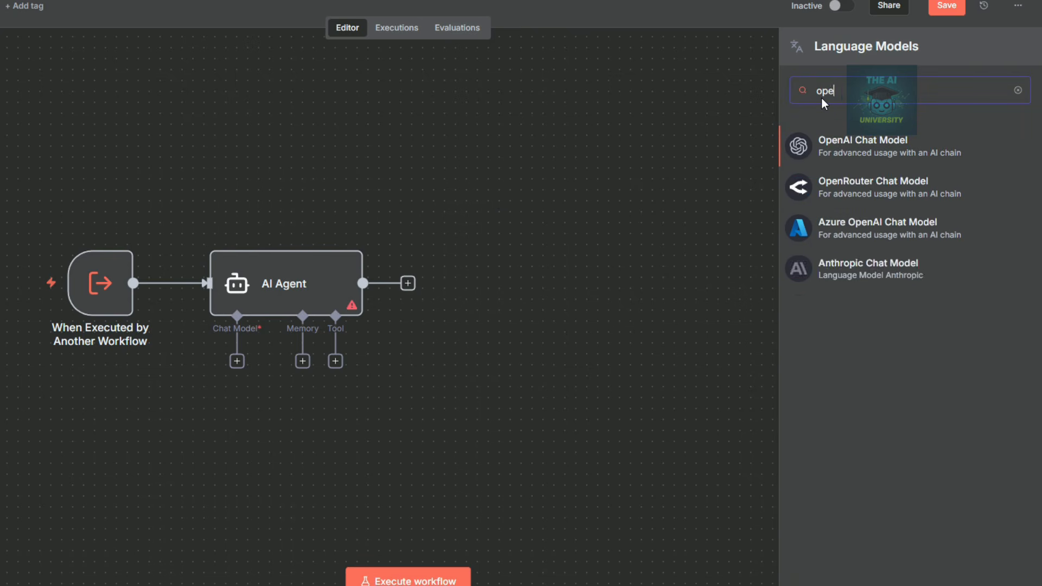
click(875, 158)
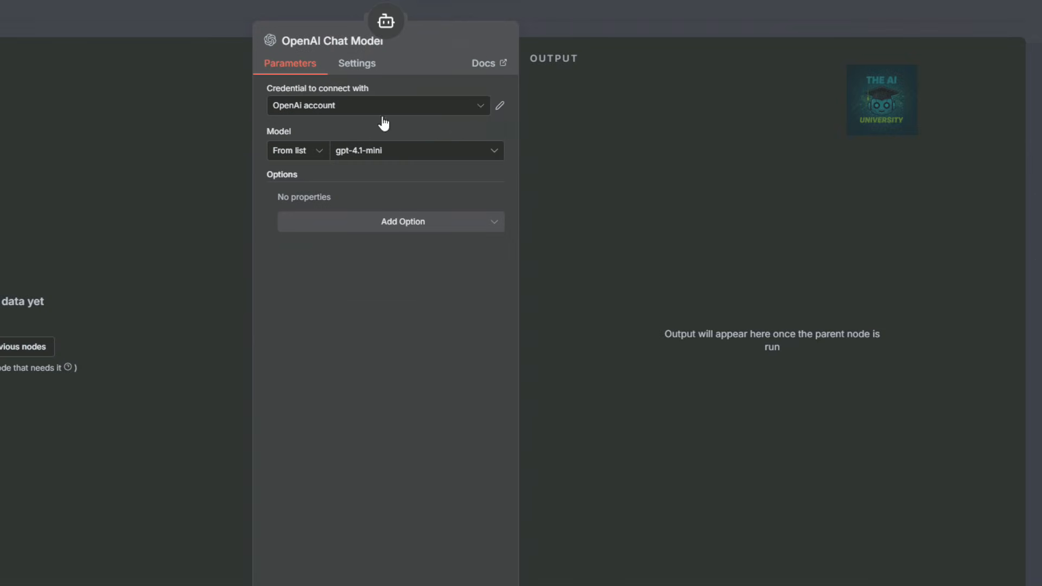
click(565, 20)
click(160, 446)
double_click(425, 392)
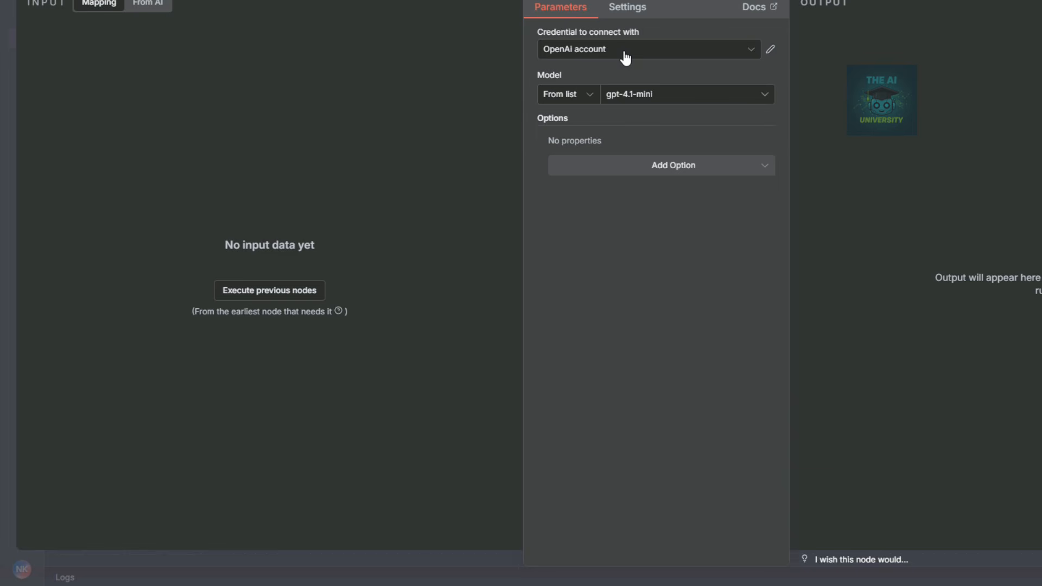
click(749, 48)
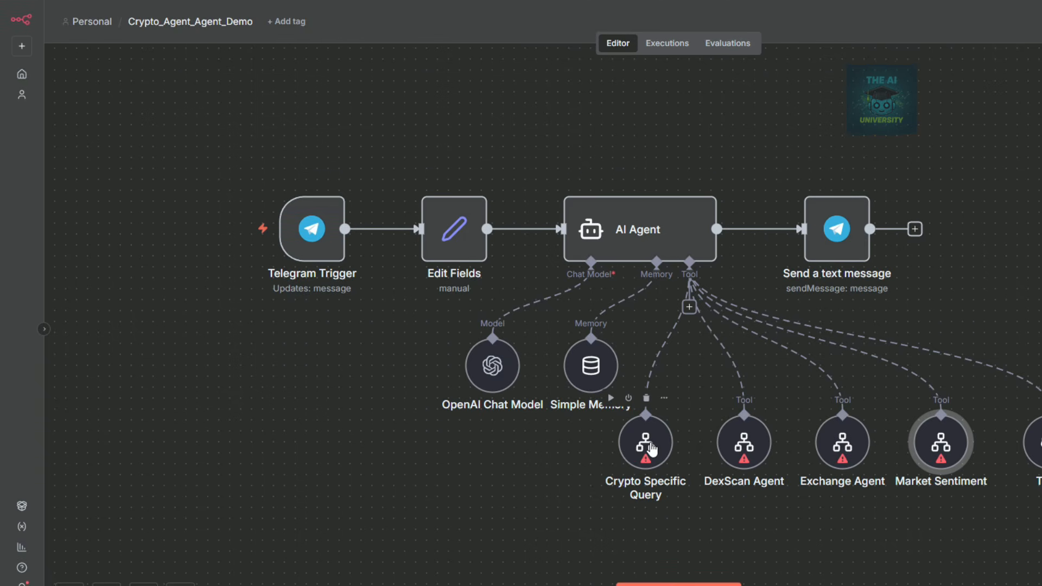
Delete the DexScan Agent, Exchange Agent and Market Sentiment tools; place Crypto Specific Query under the AI Agent.
right_click(747, 445)
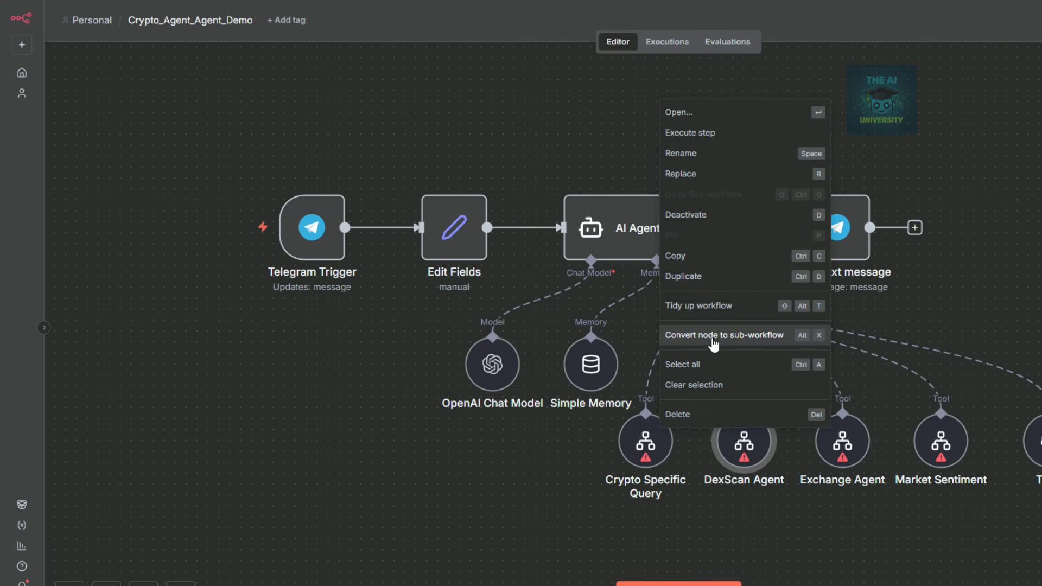
click(717, 493)
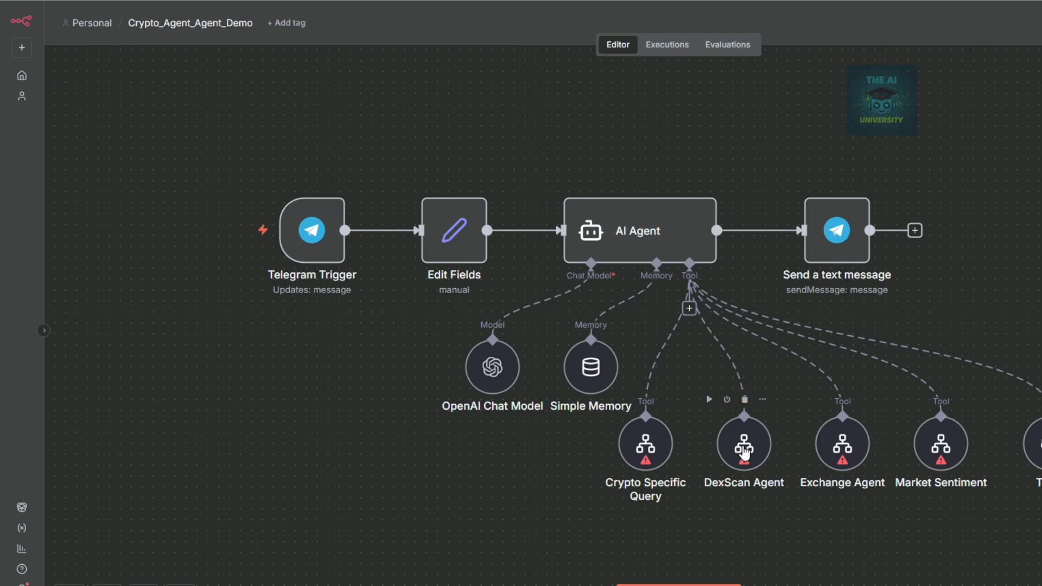
click(745, 399)
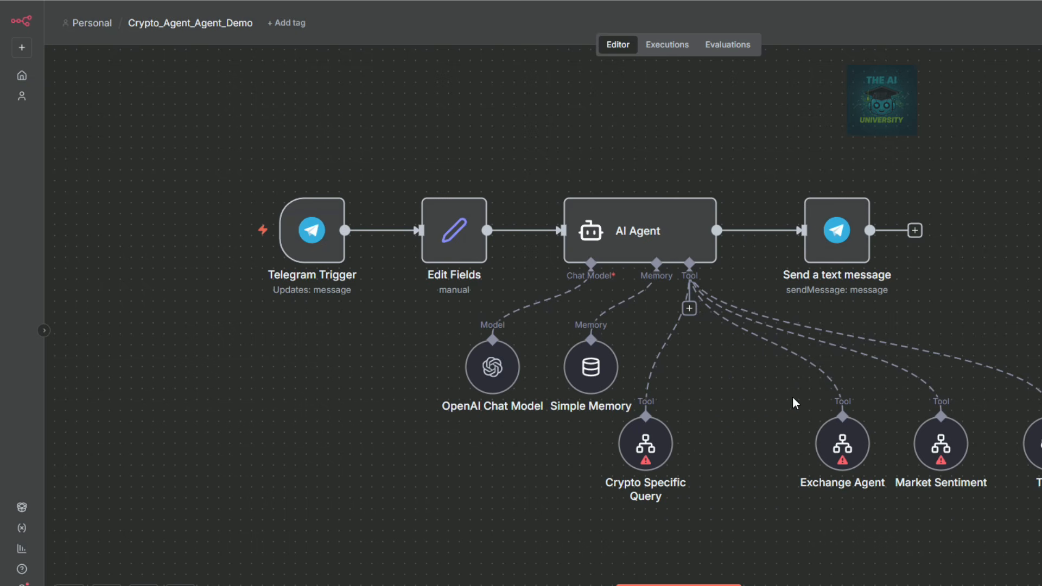
click(843, 400)
click(941, 400)
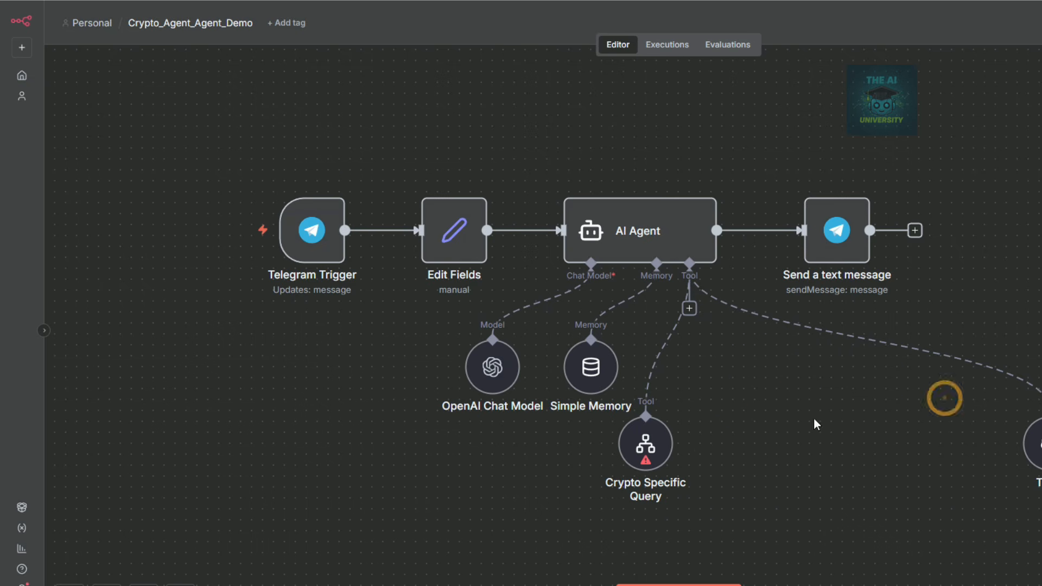
drag(629, 444, 690, 433)
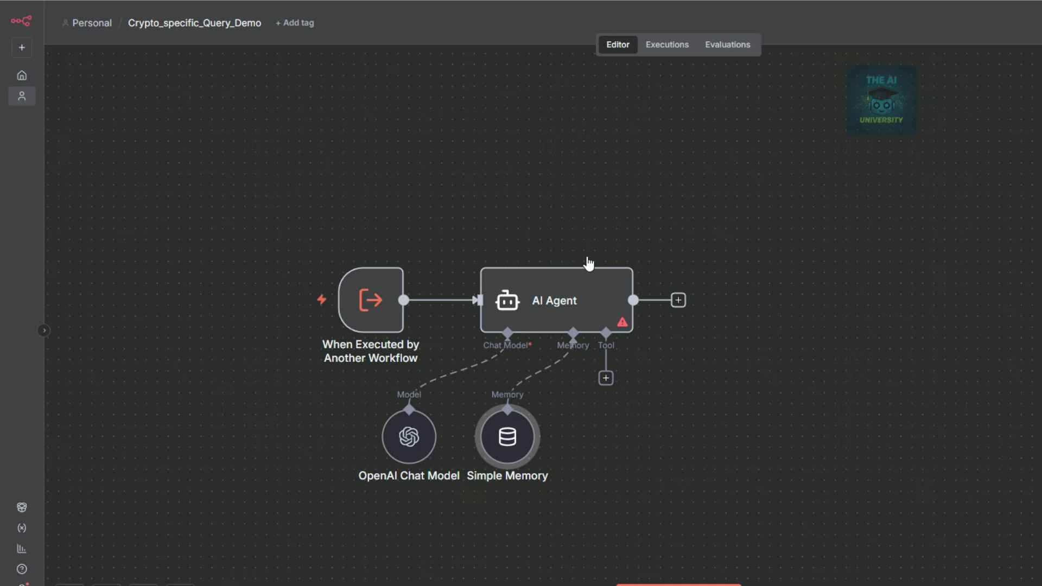
Point the Crypto Specific Query tool at the Crypto_specific_Query_Demo workflow.
click(517, 310)
double_click(518, 309)
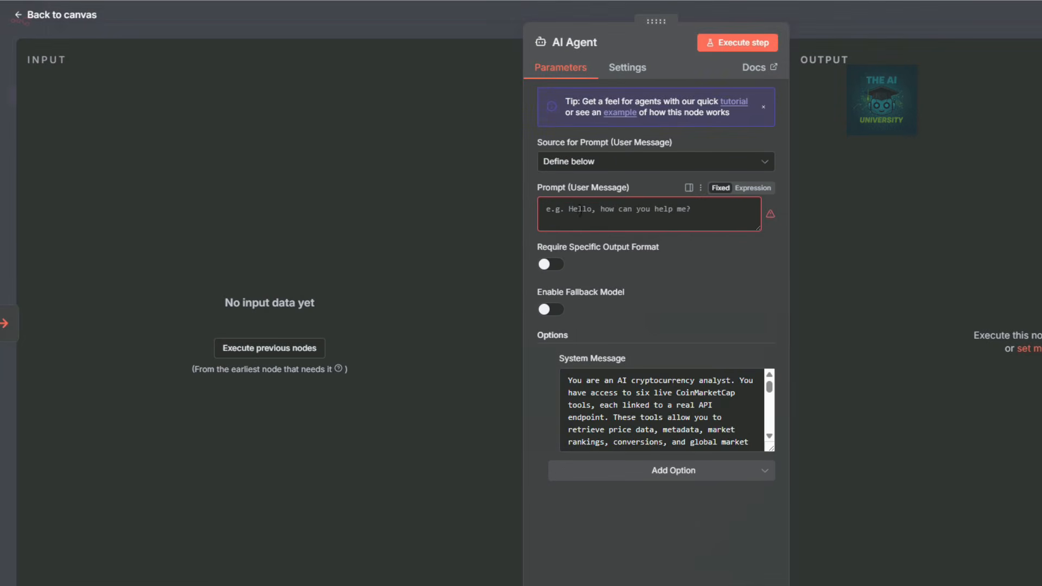
click(876, 20)
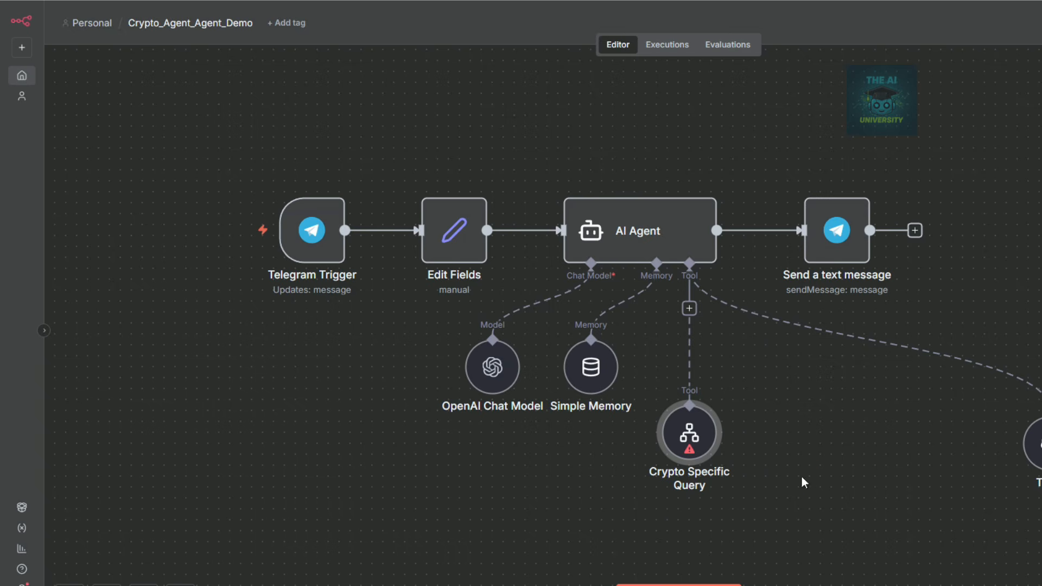
click(690, 437)
double_click(690, 437)
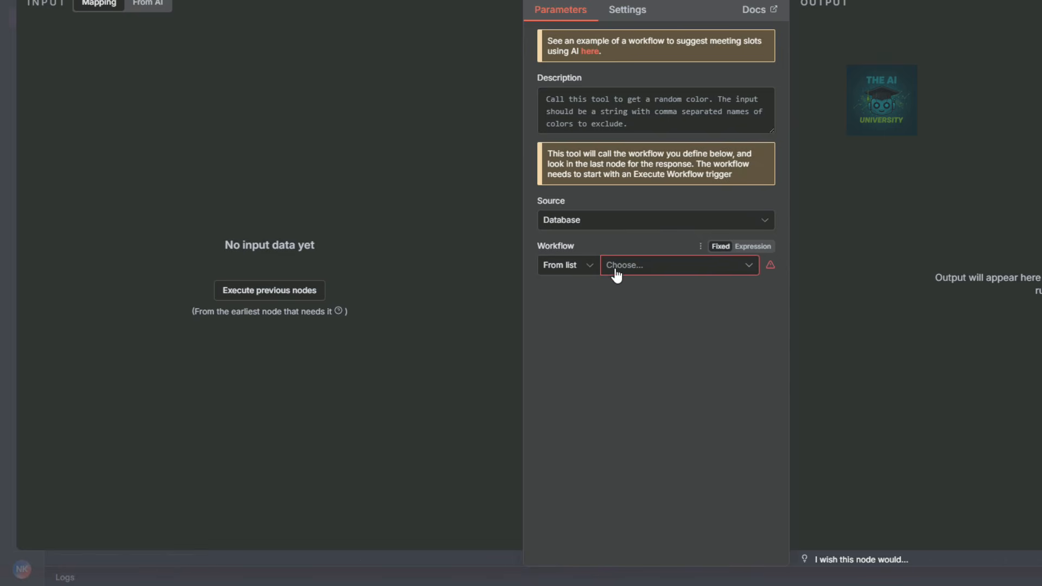
click(615, 266)
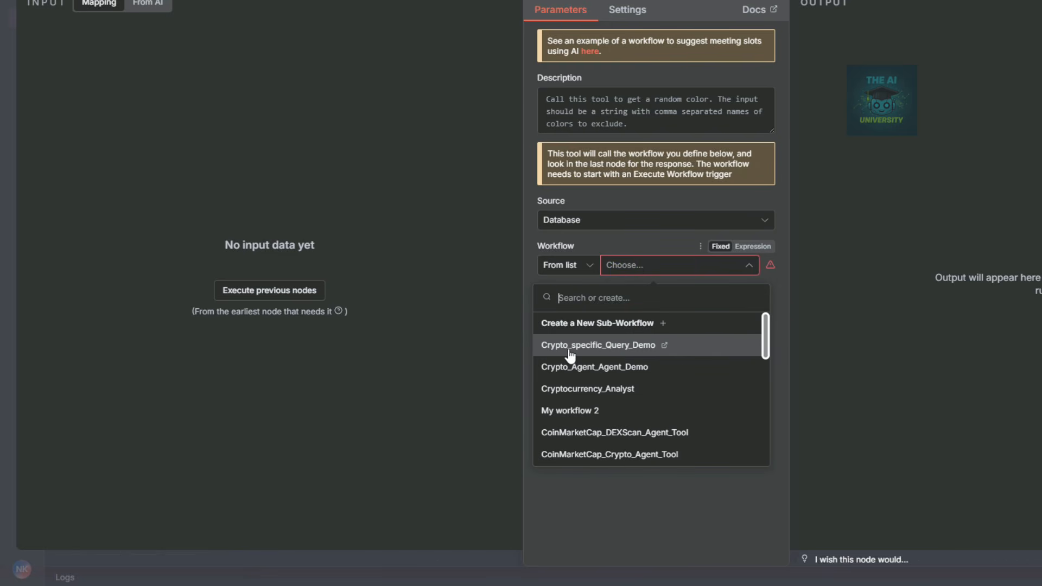
click(619, 346)
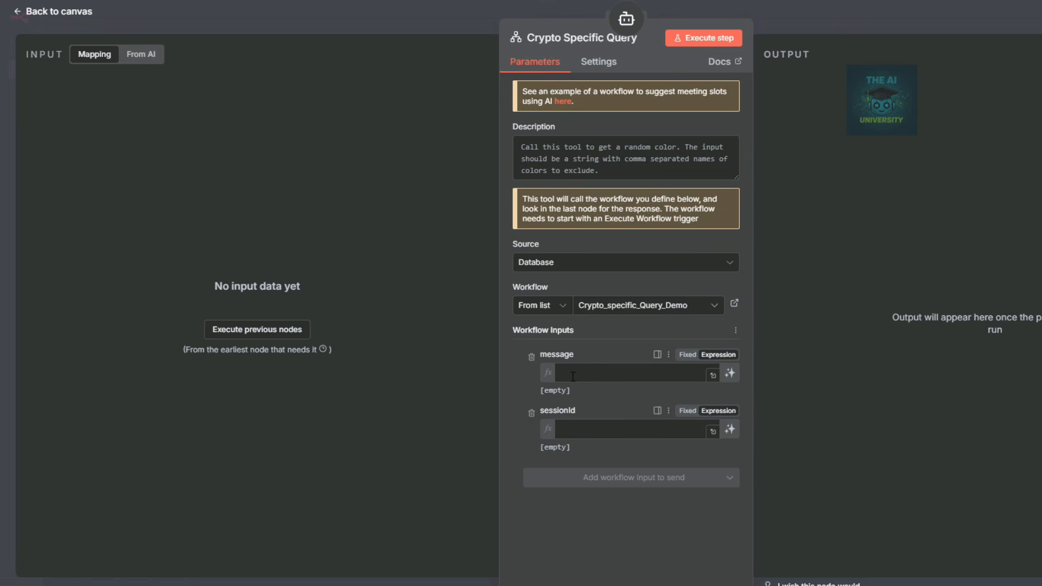
click(857, 29)
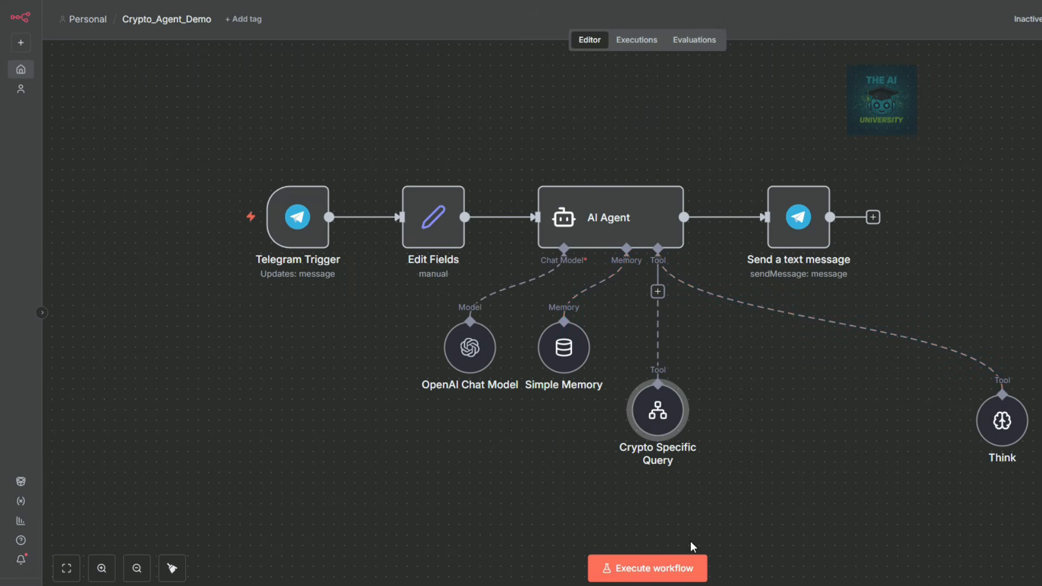
Start a test run and send 'Please provide top 10 crypto list' to the Telegram bot.
click(645, 570)
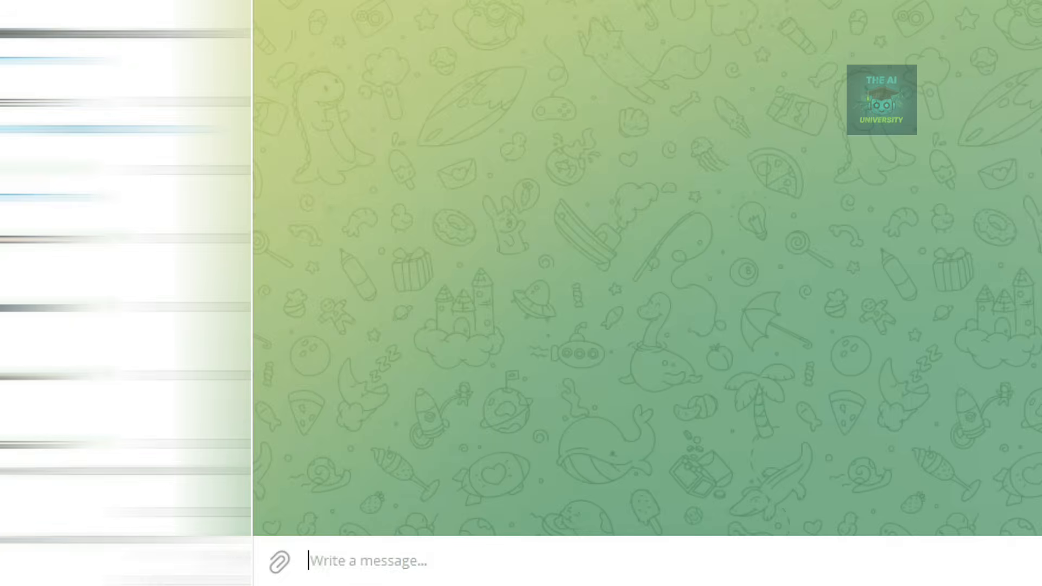
click(699, 559)
text(Ple)
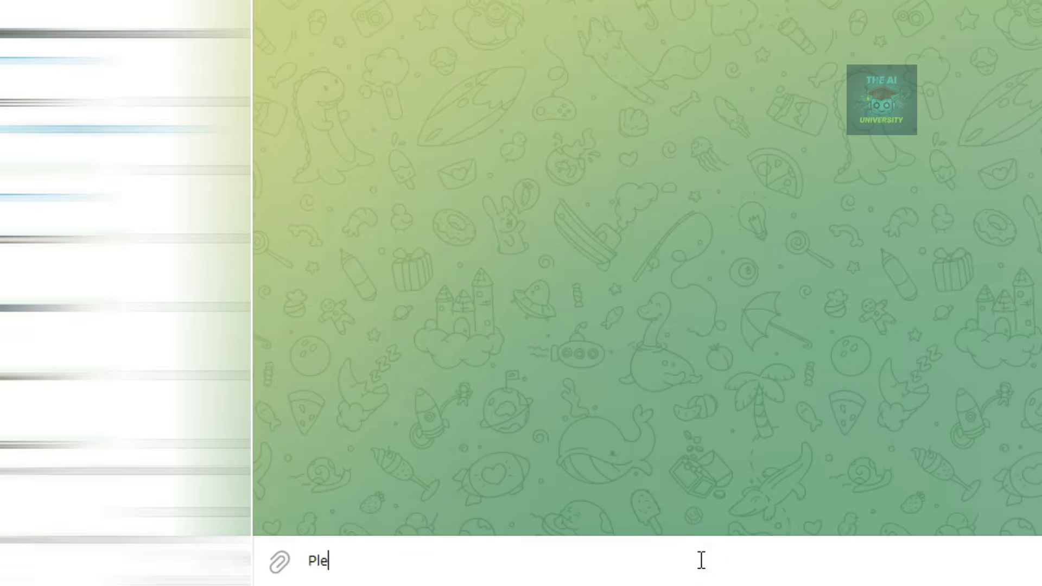
text(ase provid)
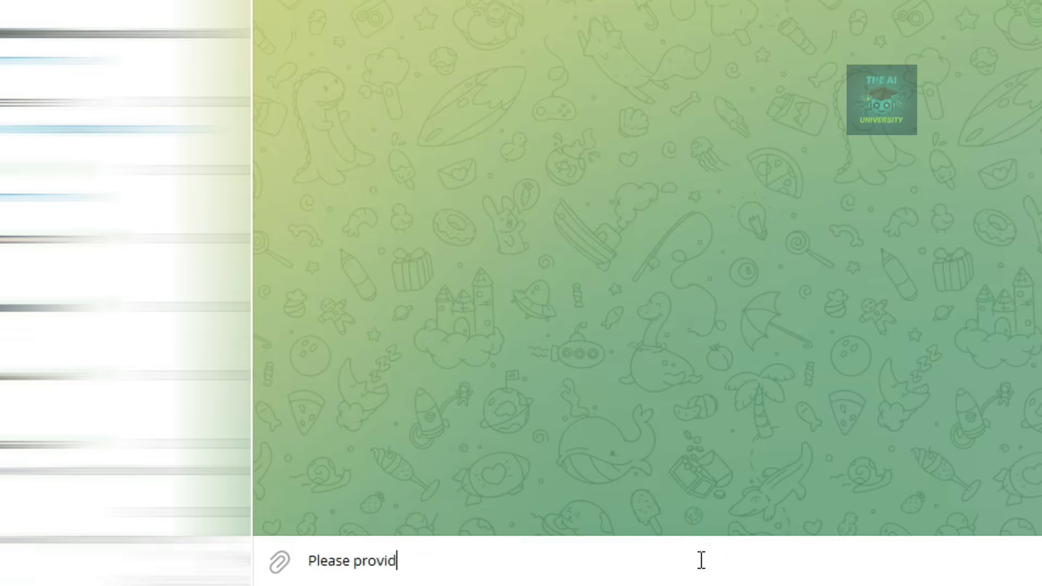
text(e top 10 crypto)
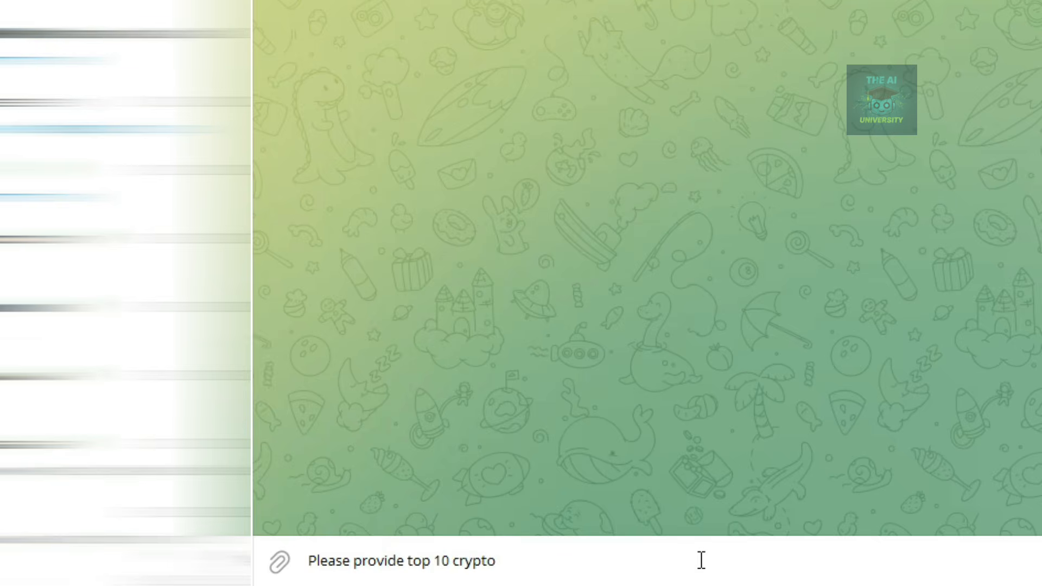
text( list)
key(Return)
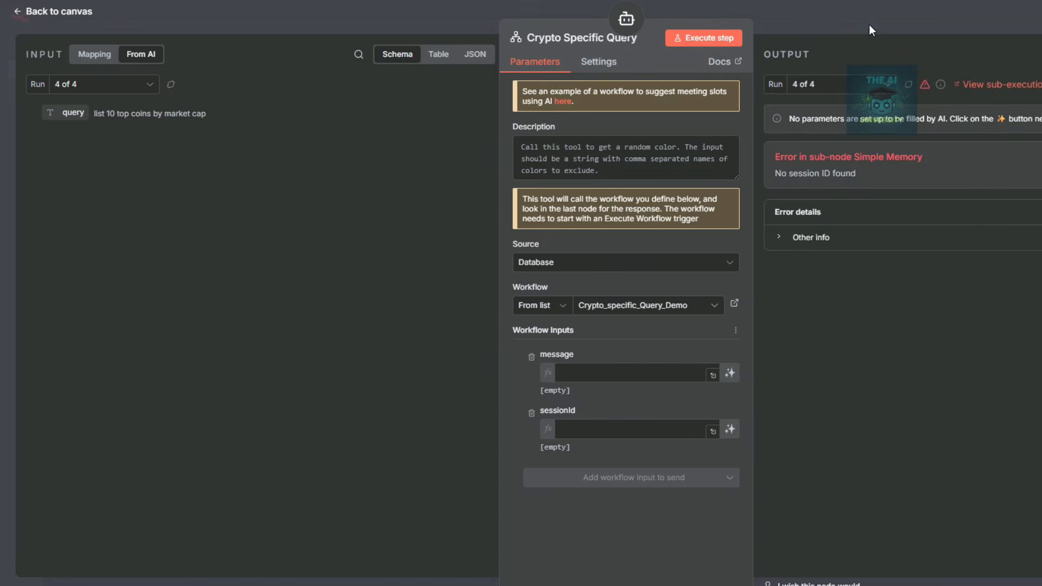
Open the Crypto Specific Query tool's run output showing the 'No session ID found' error.
click(869, 31)
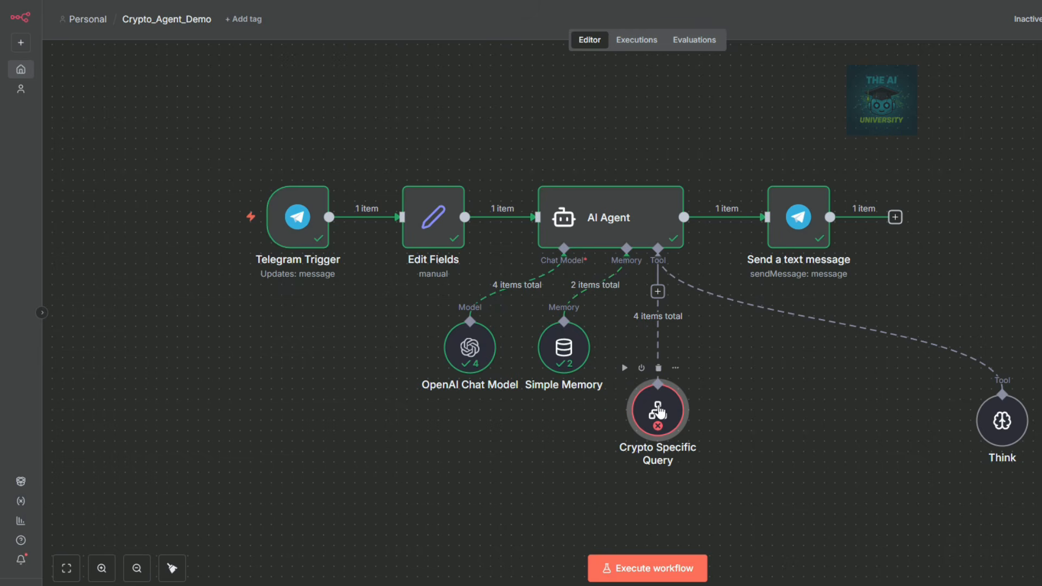
double_click(659, 411)
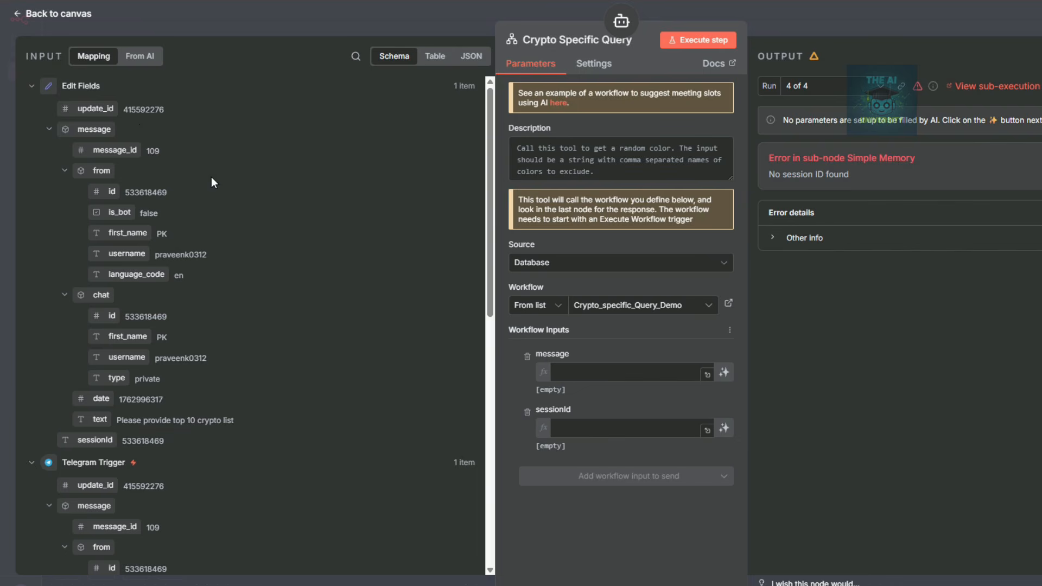
scroll(210, 177, down, 1)
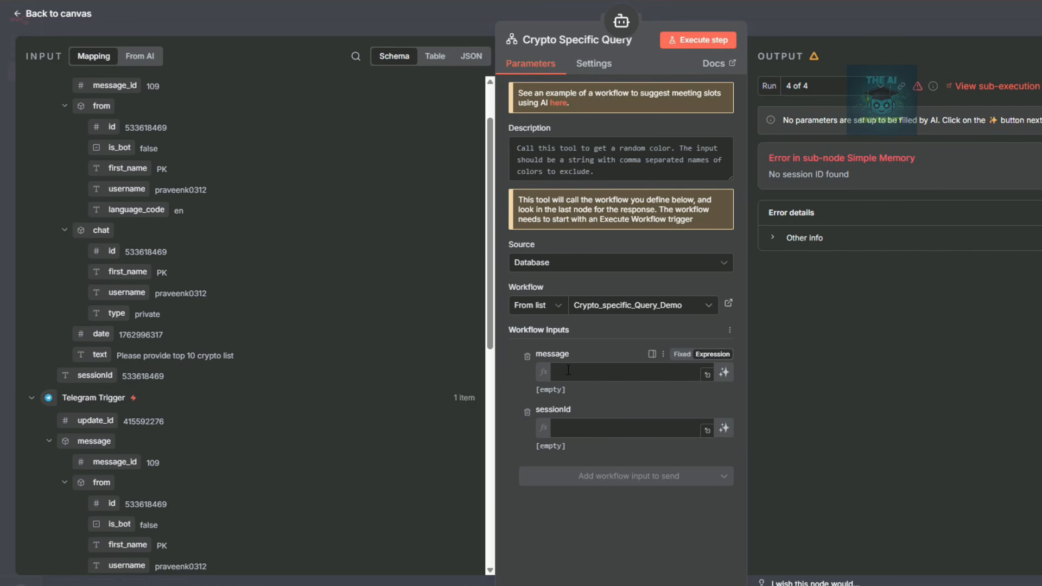
Set the message input to the AI-filled query expression {{ $fromAI("query",…) }}.
click(139, 59)
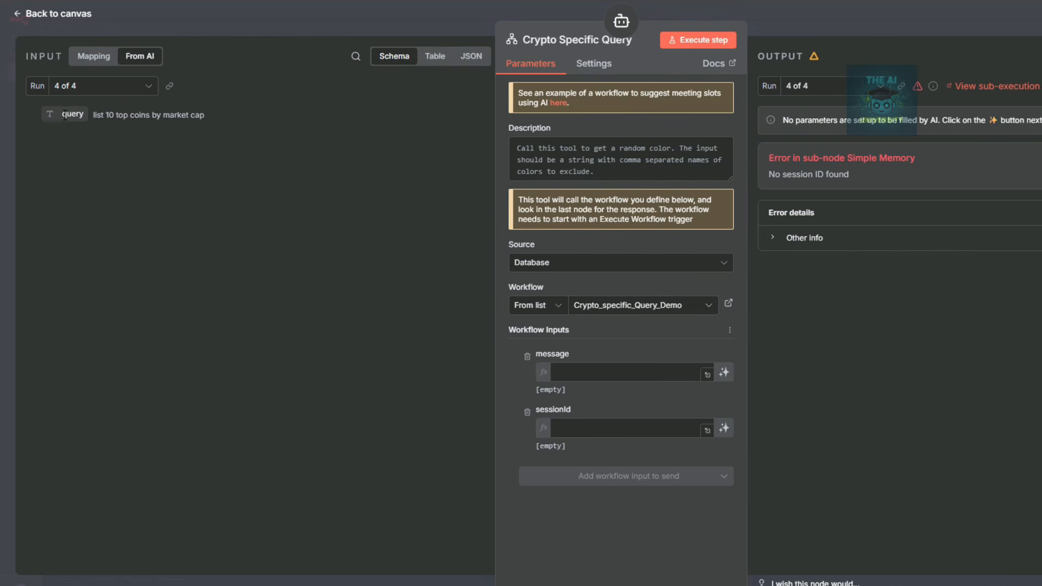
double_click(64, 116)
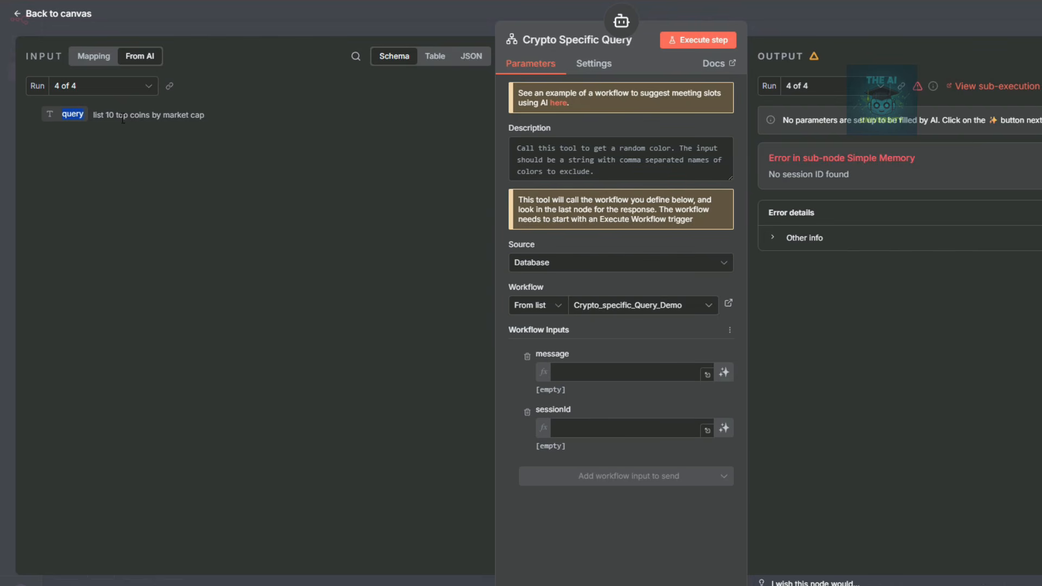
click(570, 372)
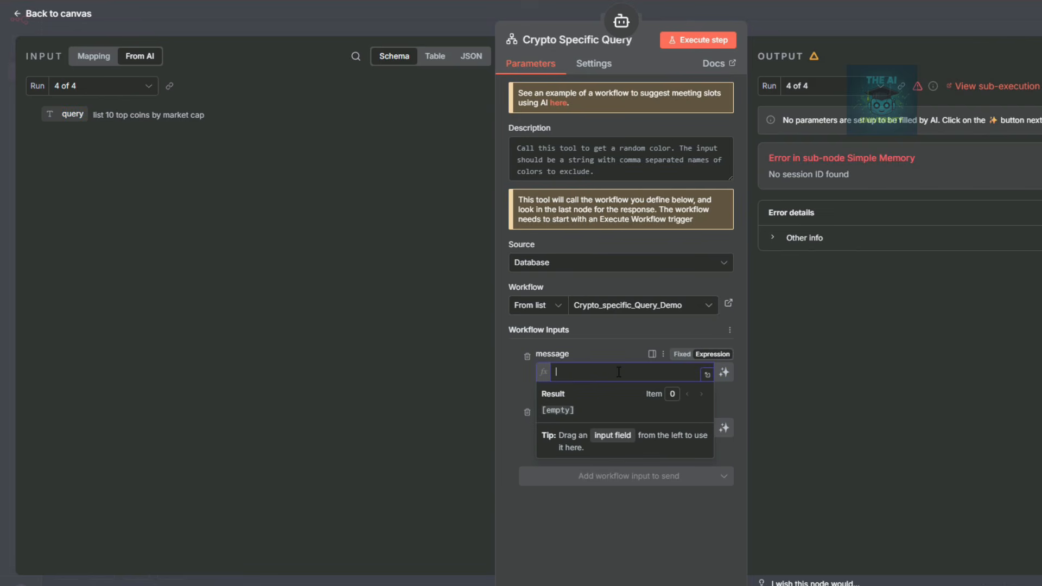
text({{ $fromAI("query","Populate this with a relevant message to this subagent")}})
click(521, 384)
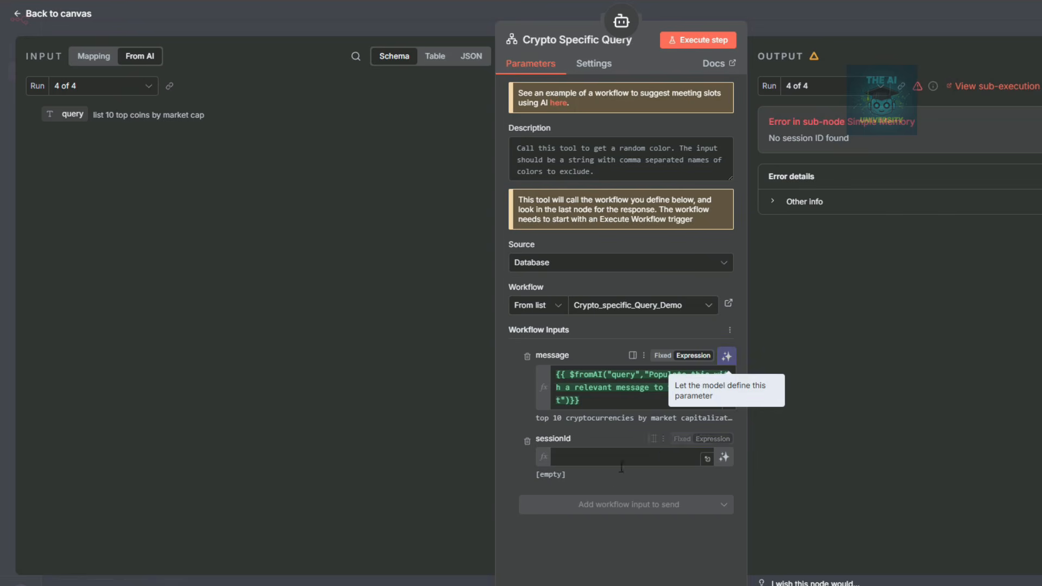
Map the Telegram chat id into the sessionId input.
click(588, 574)
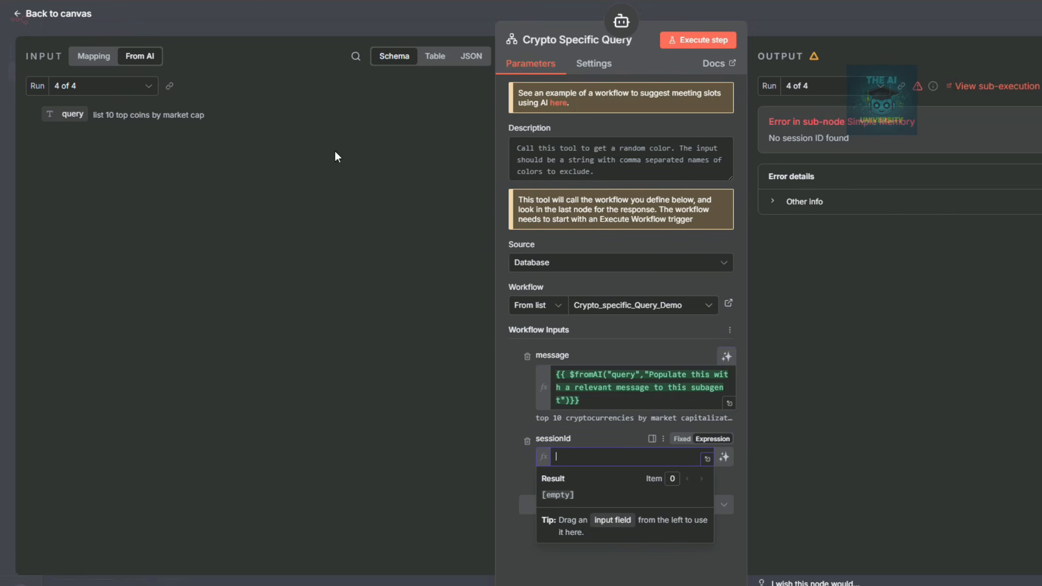
click(89, 59)
scroll(237, 371, down, 5)
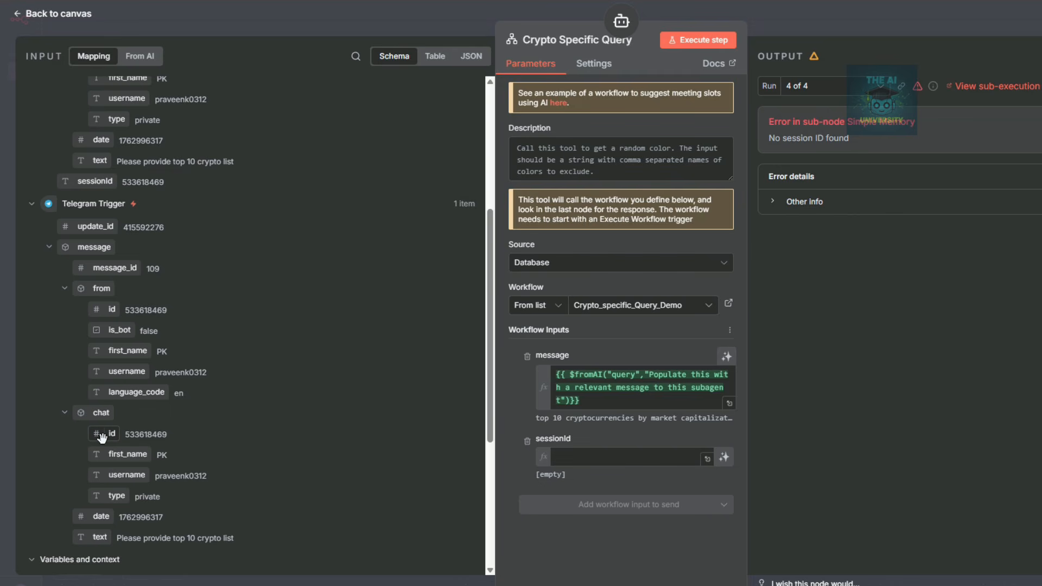
drag(102, 437, 569, 459)
click(844, 18)
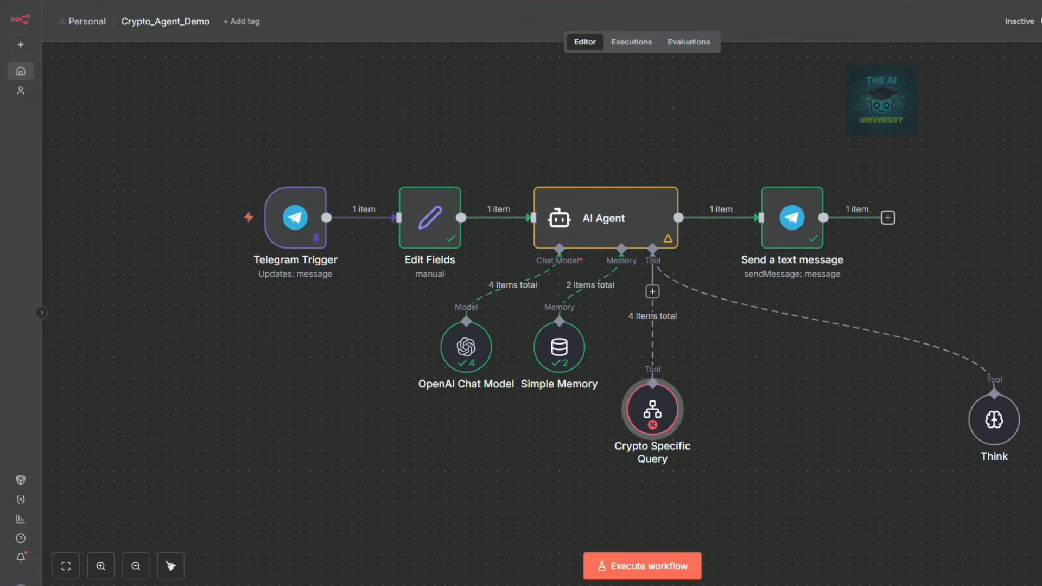
Jump from the Crypto Specific Query node into its Crypto_specific_Query_Demo sub-workflow.
right_click(655, 402)
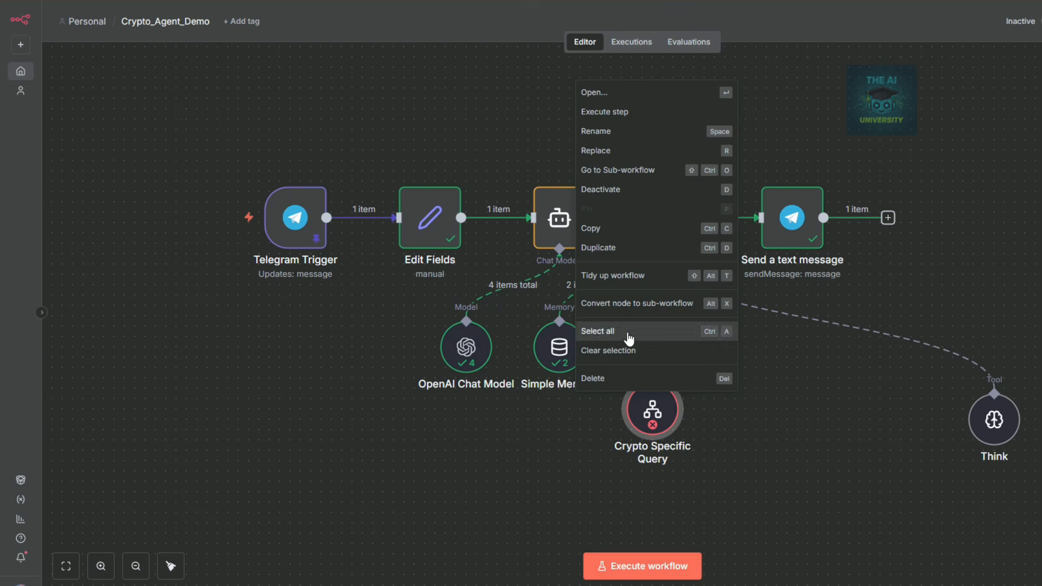
click(629, 350)
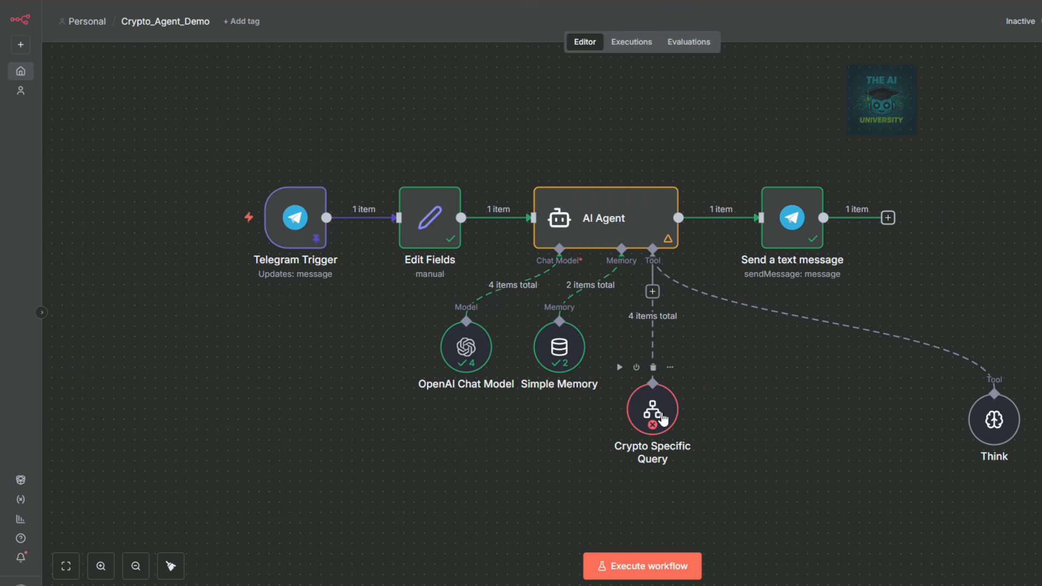
right_click(663, 419)
click(597, 184)
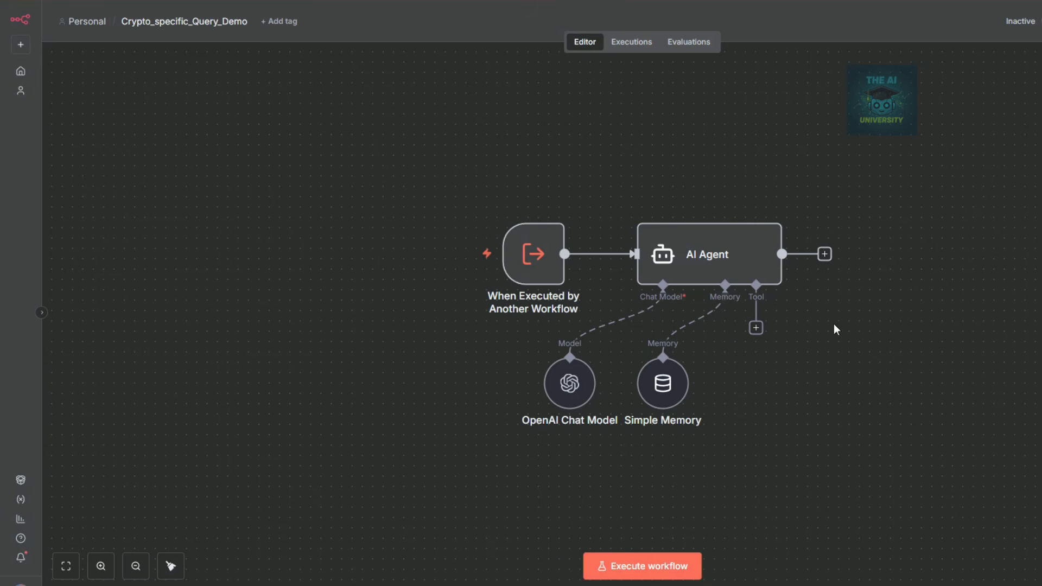
click(484, 194)
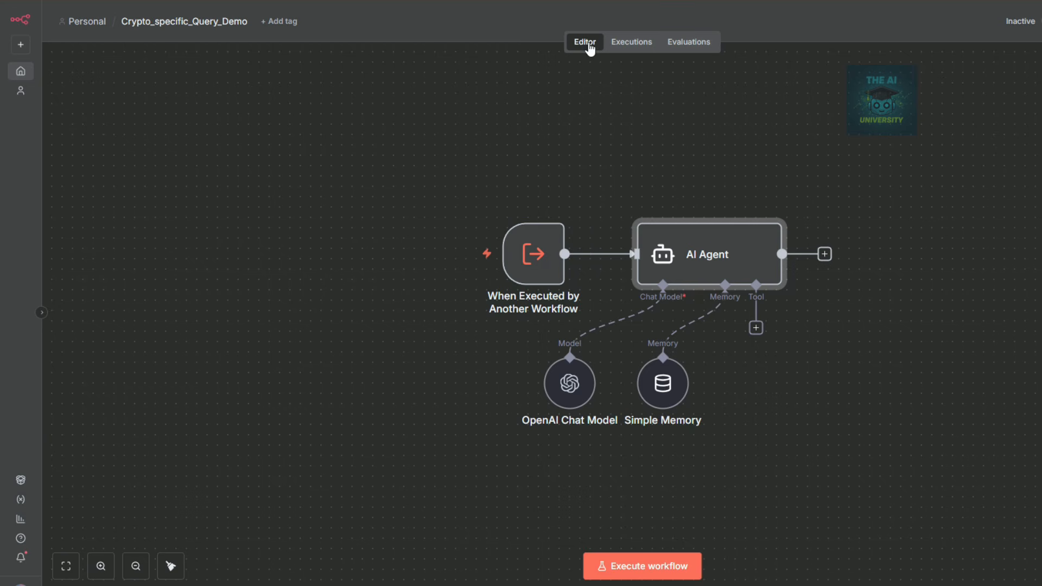
Inspect the sub-workflow's failed execution at the AI Agent, then return to the editor.
click(631, 43)
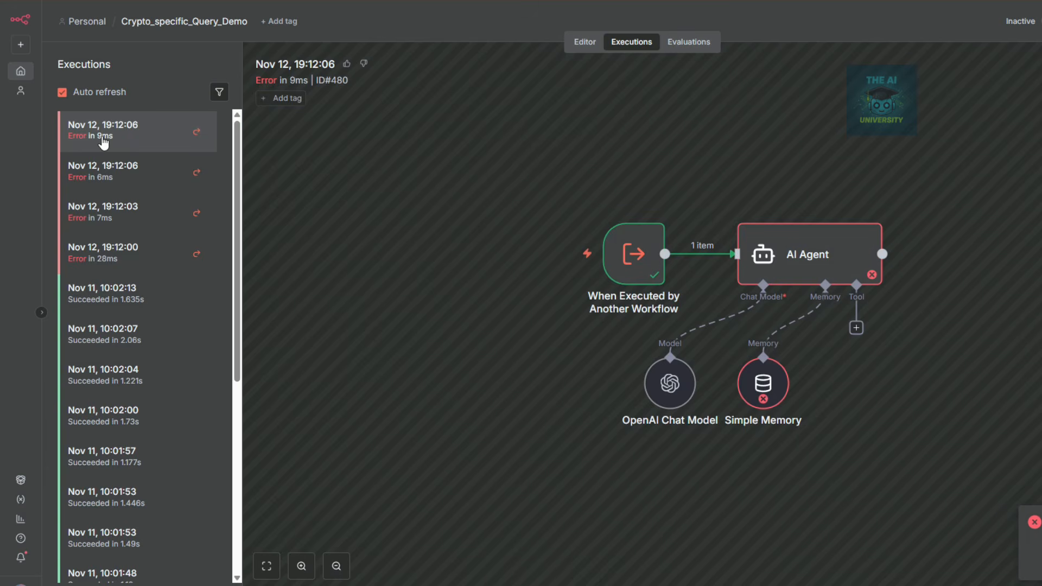
double_click(805, 255)
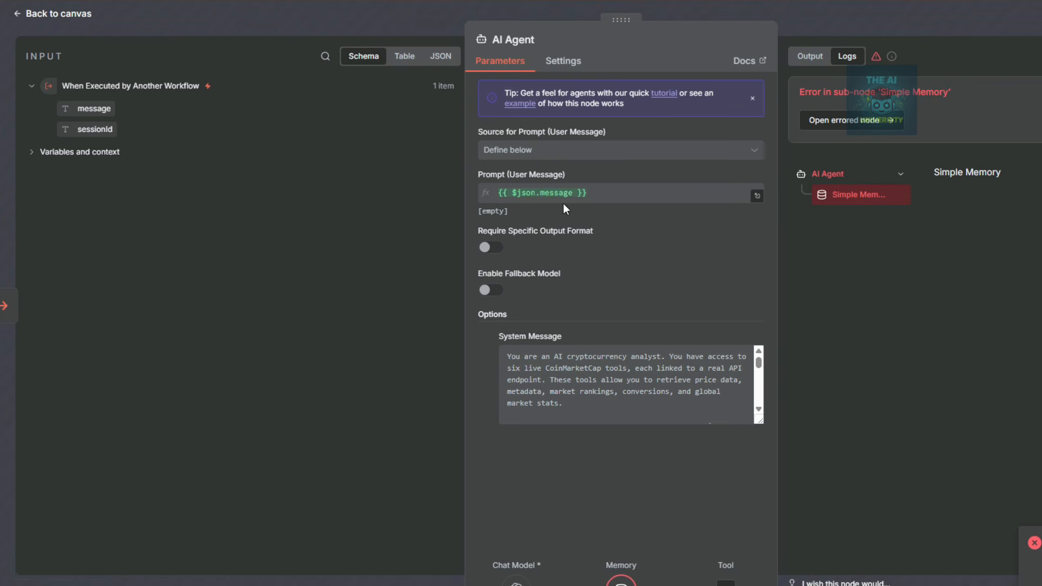
click(838, 8)
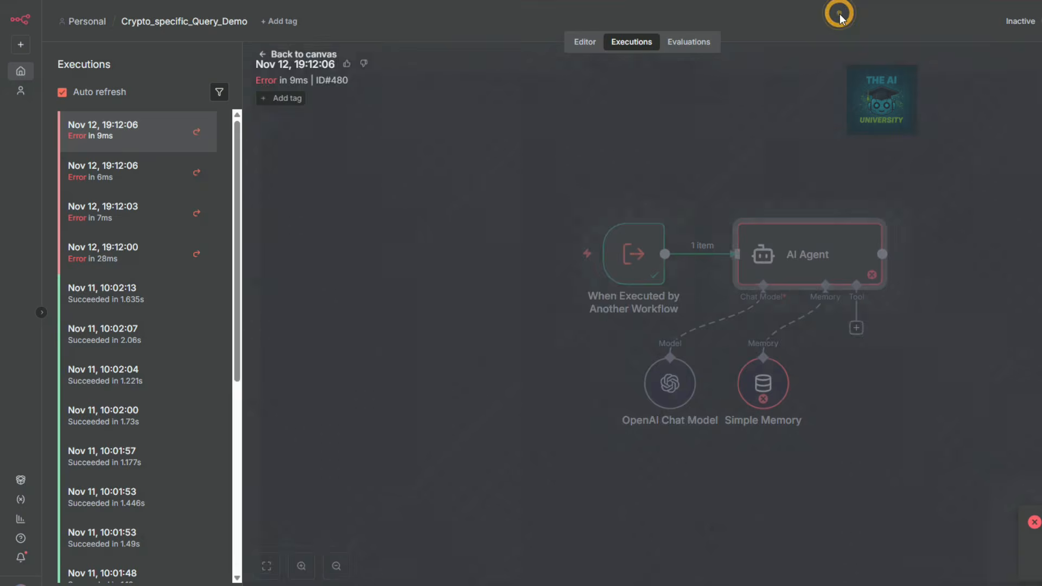
click(585, 42)
Paste {{ $json.message }} into the sub-workflow AI Agent's Prompt (User Message) field.
double_click(739, 249)
click(598, 195)
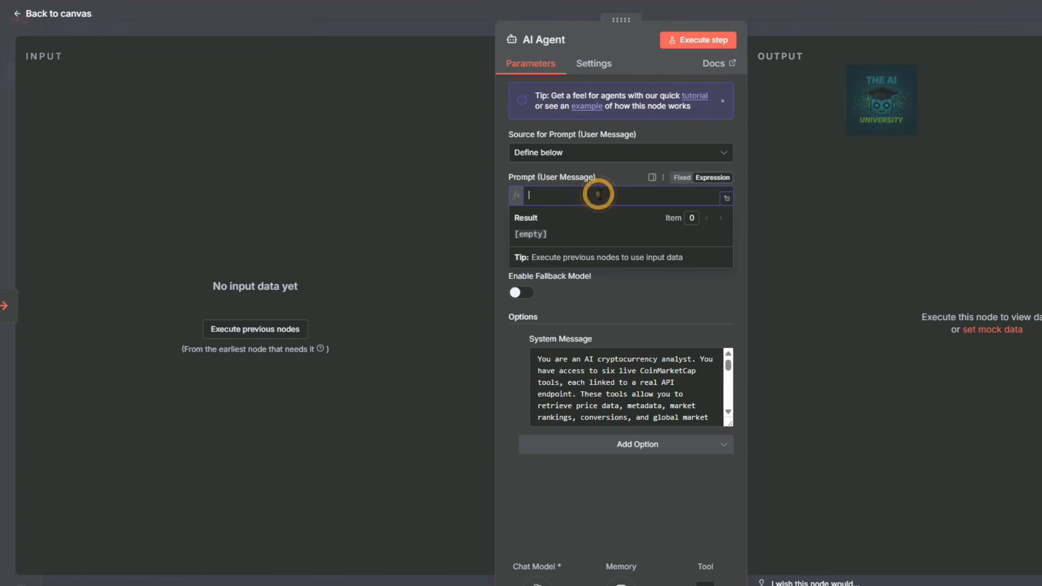
text({{ $json.message }})
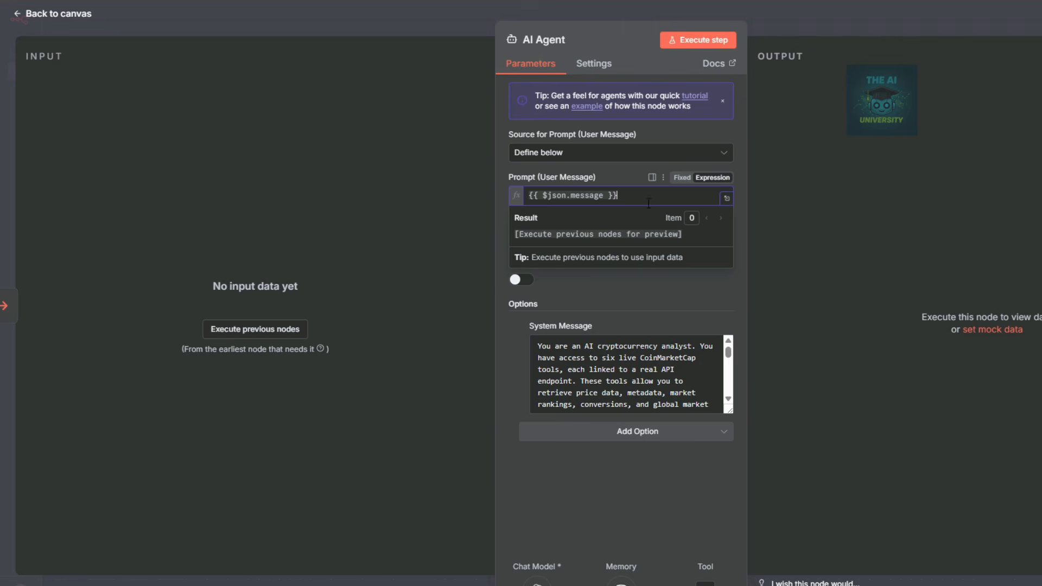
click(804, 18)
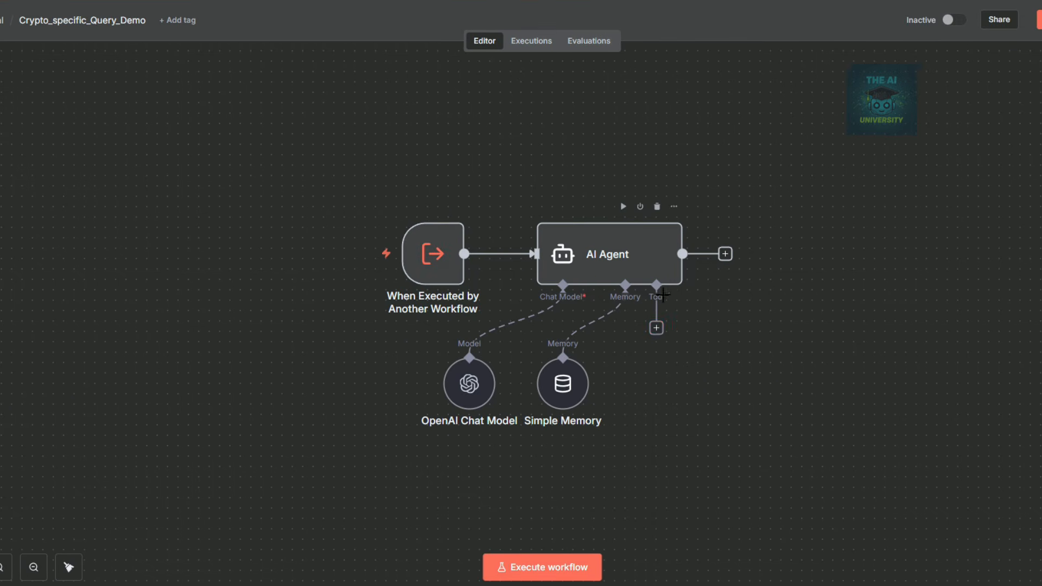
Add an HTTP Request tool described as mapping all cryptocurrencies by CoinMarketCap ID, name and symbol.
click(656, 329)
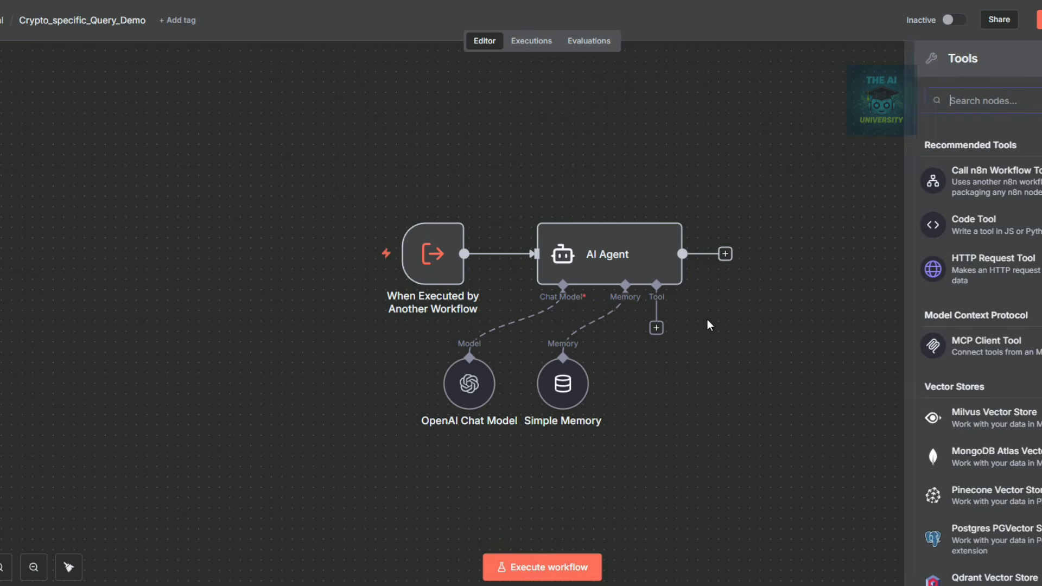
click(948, 267)
drag(435, 121, 386, 96)
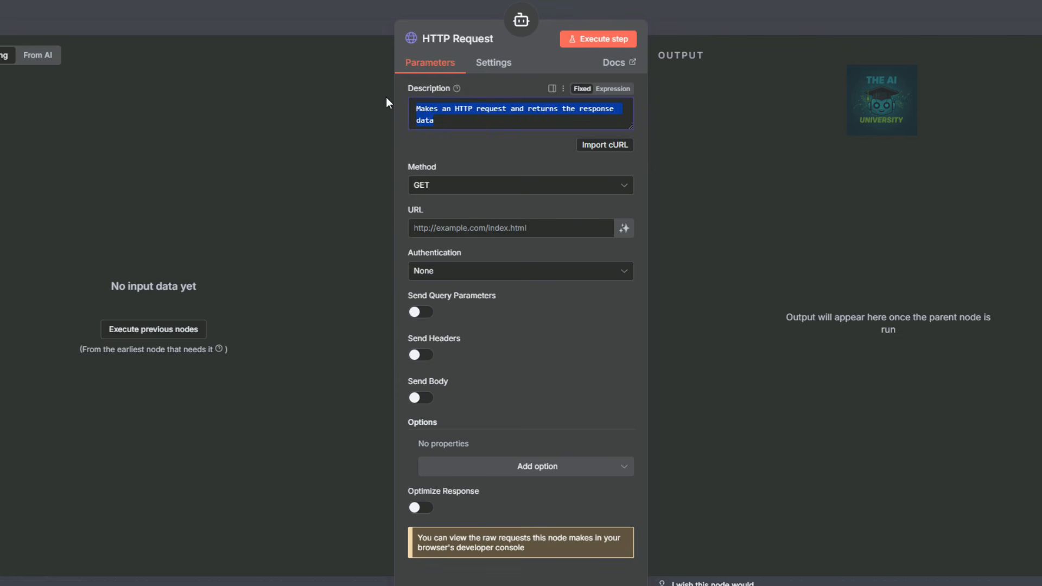
text(Get a map of all cryptocurrencies with CoinMarketCap ID, name, and symbol.)
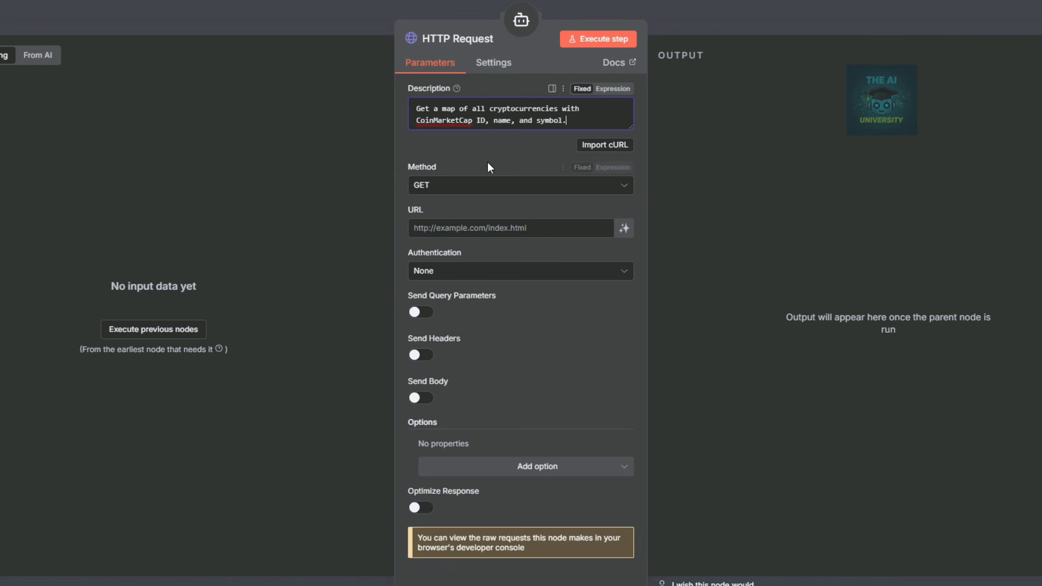
Switch to the CoinMarketCap API documentation to look up the request URL.
click(538, 228)
click(483, 207)
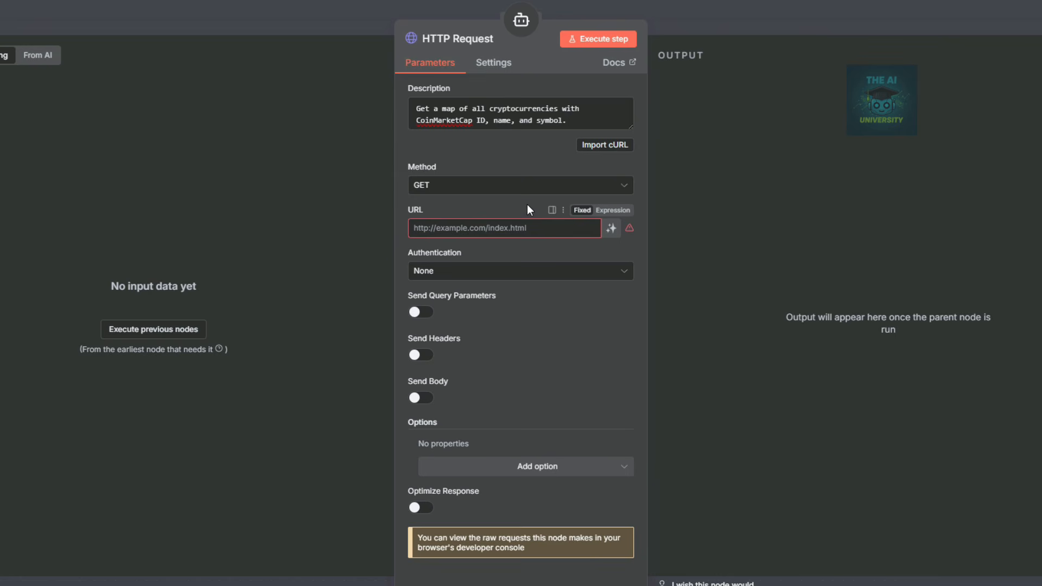
key(alt+Tab)
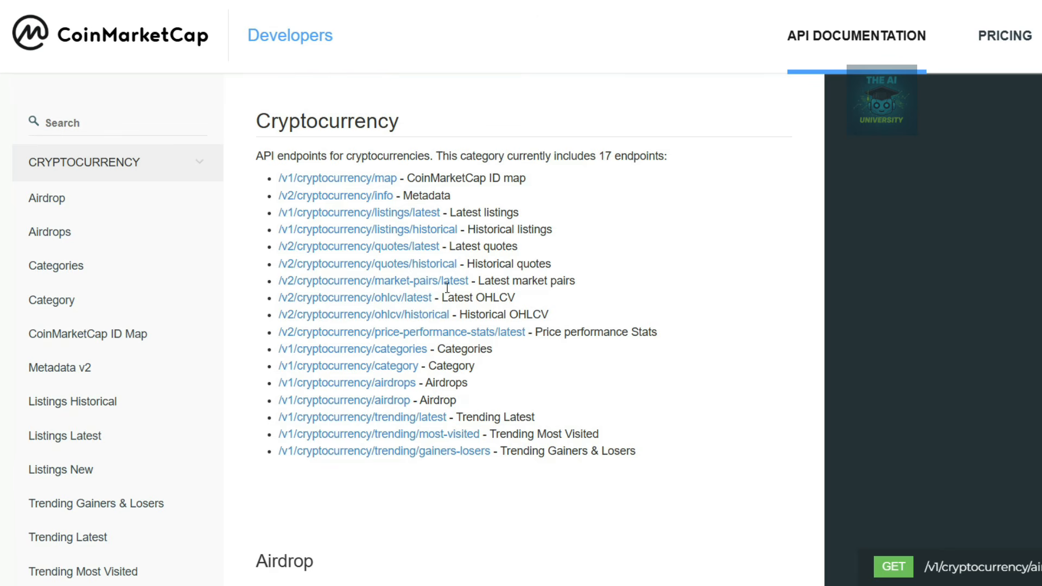
click(464, 231)
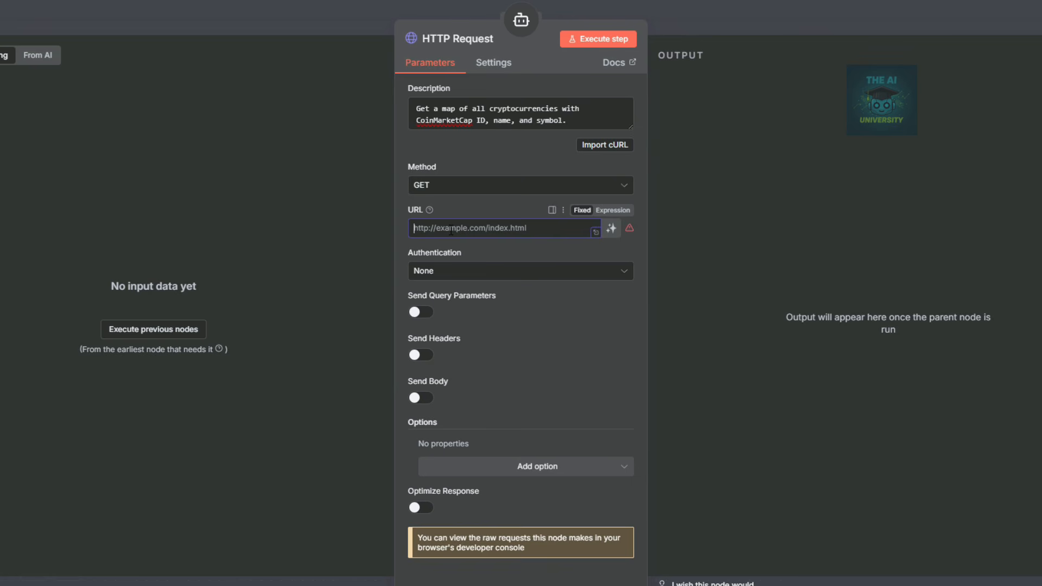
text(https://pro-api.coinmarketcap.com/v1/cryptocurrency/map)
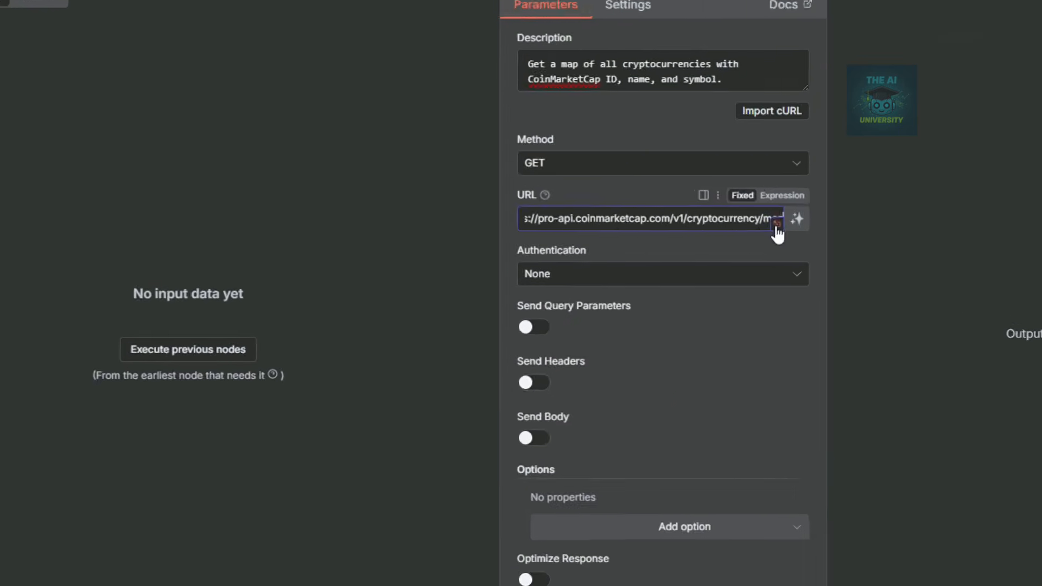
click(596, 232)
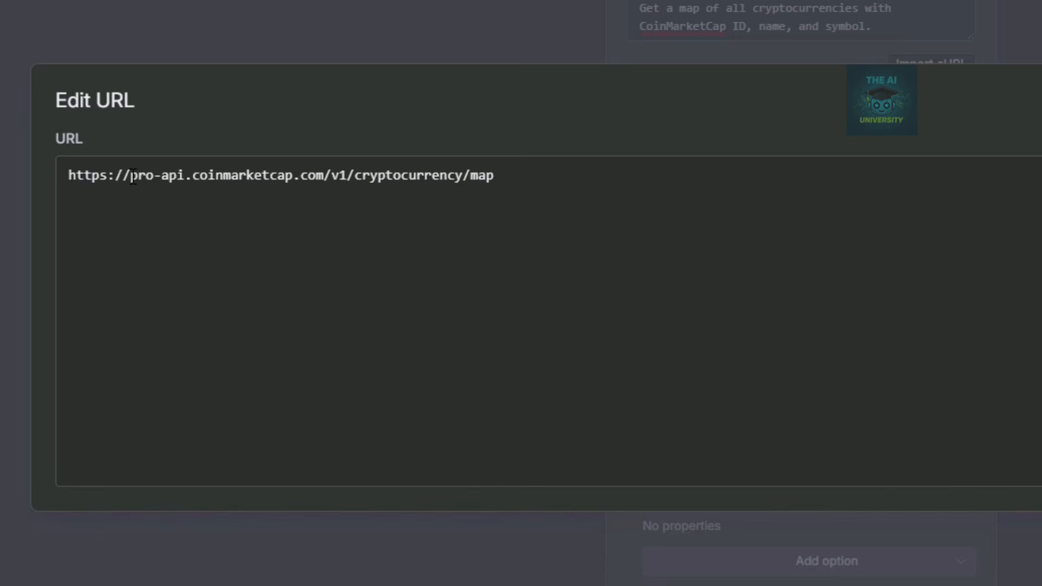
drag(494, 175, 357, 182)
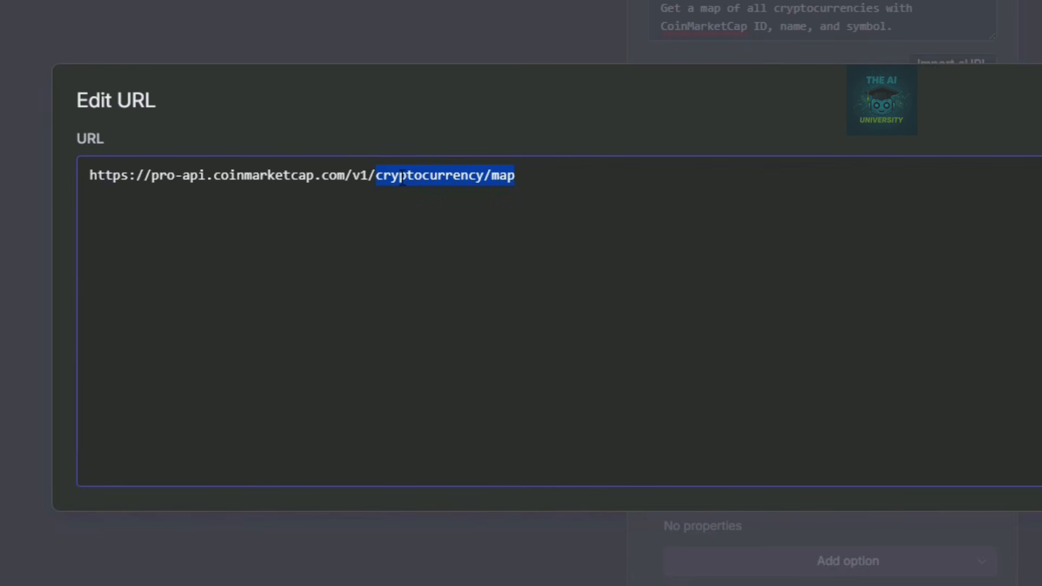
click(571, 2)
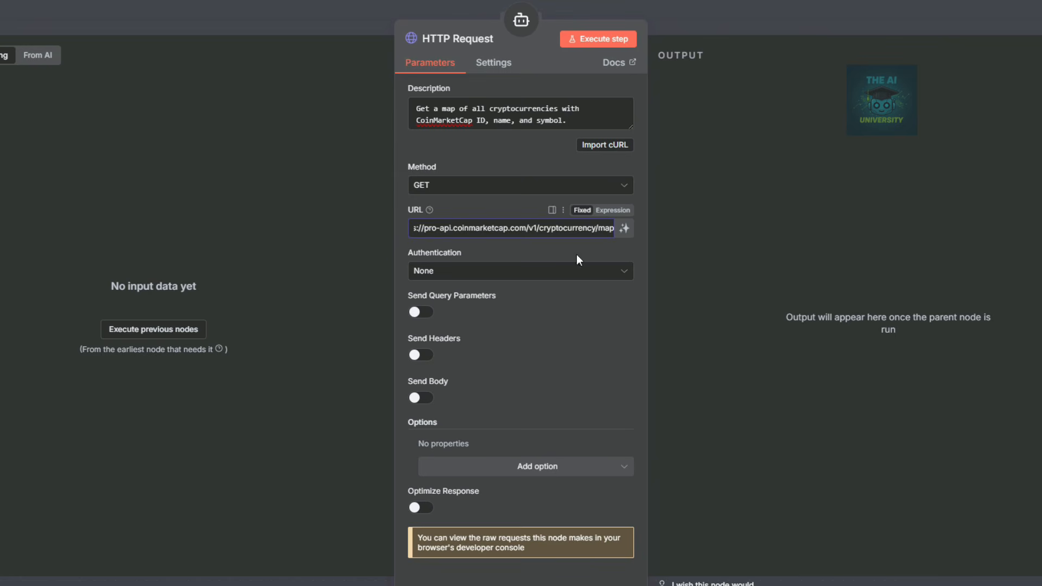
Set Authentication to Generic Credential Type with Header Auth.
click(449, 274)
click(446, 370)
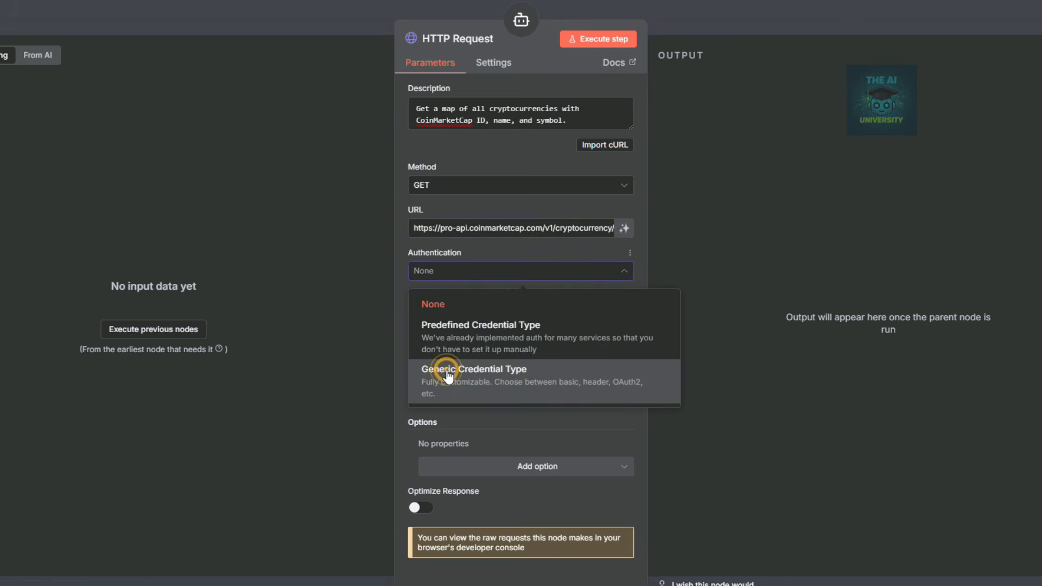
click(483, 320)
click(448, 435)
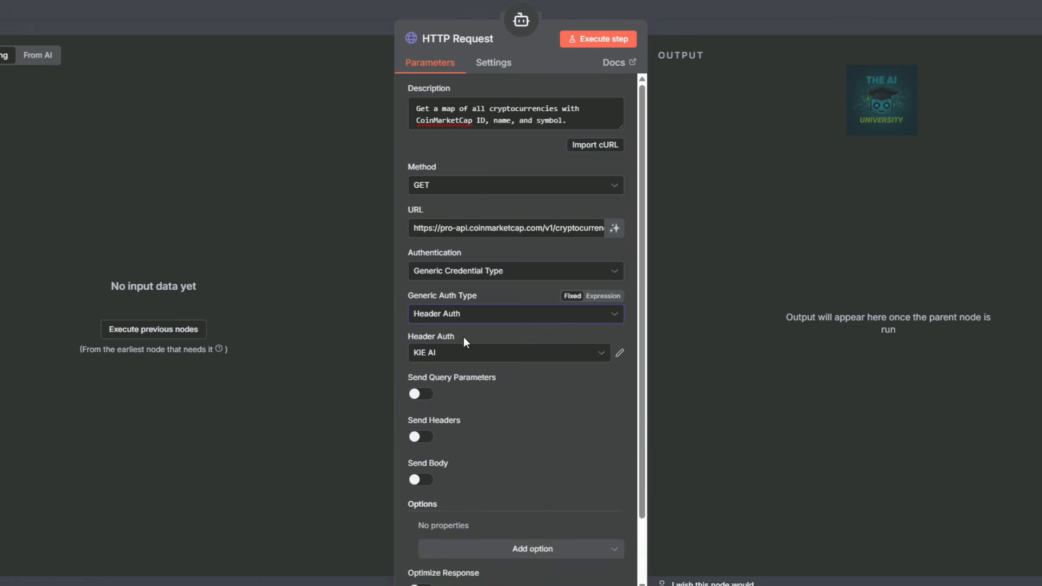
Draft a new header credential with the pasted API key and header name X-CMC_PRO_API_KEY.
click(604, 356)
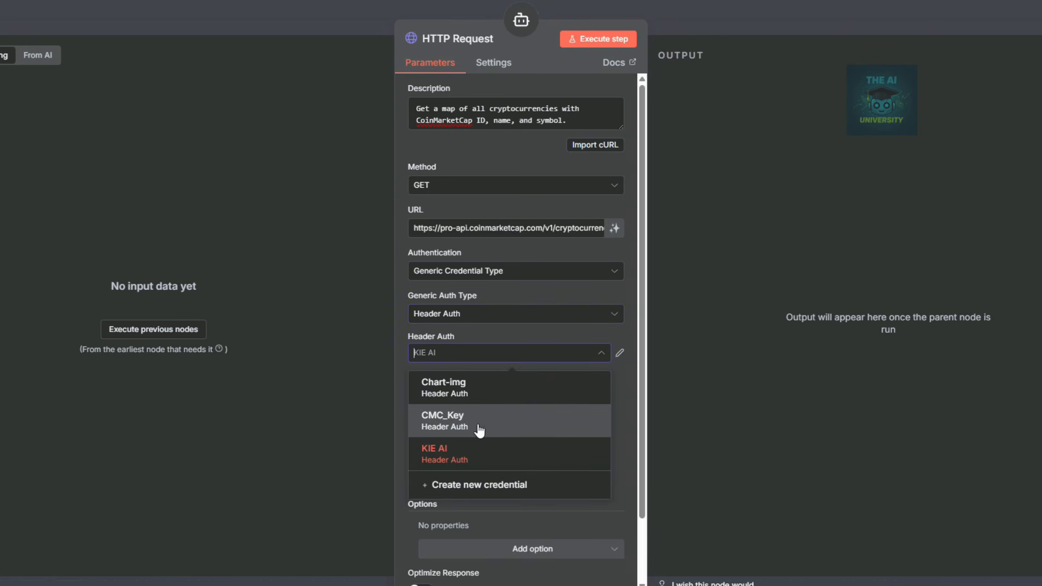
click(480, 486)
key(ctrl+v)
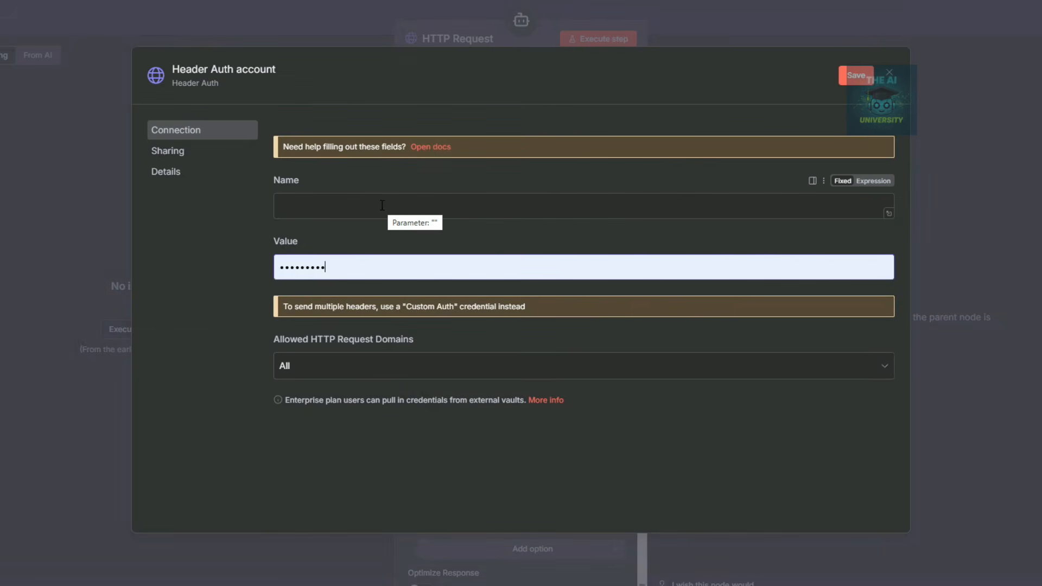
click(333, 210)
text(X)
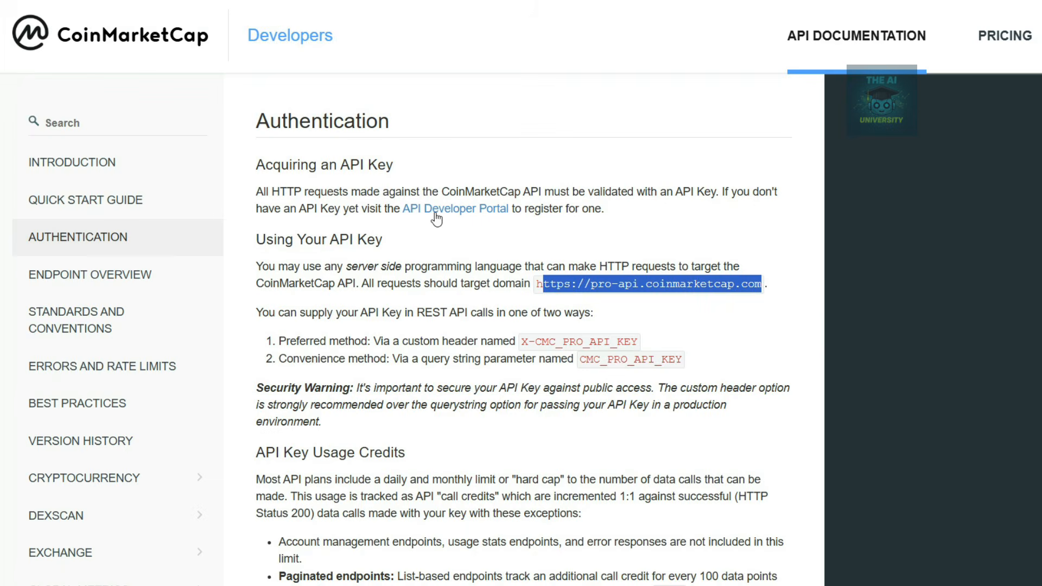
drag(638, 342, 521, 343)
key(ctrl+c)
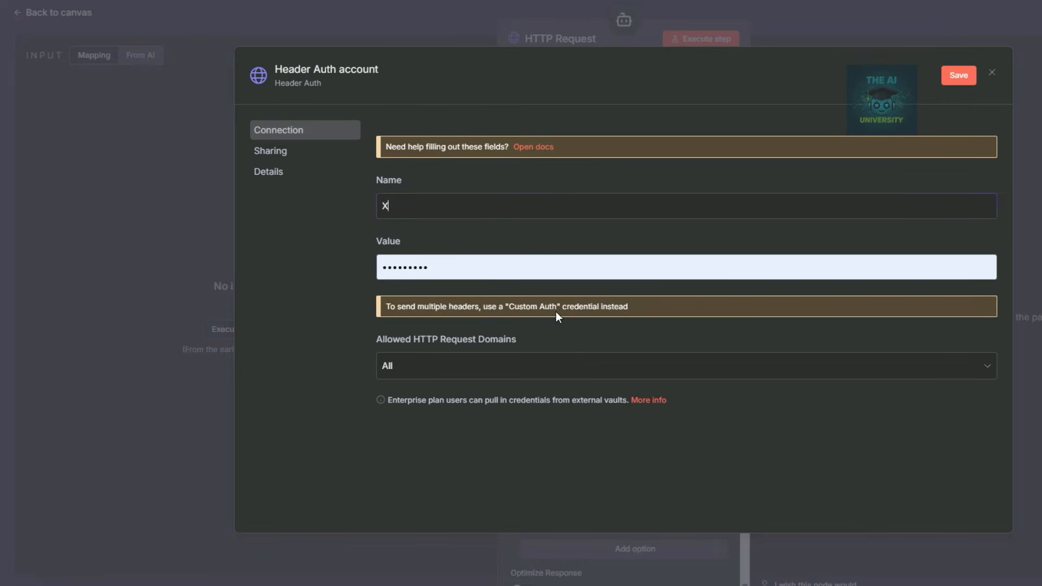
click(410, 202)
key(ctrl+v)
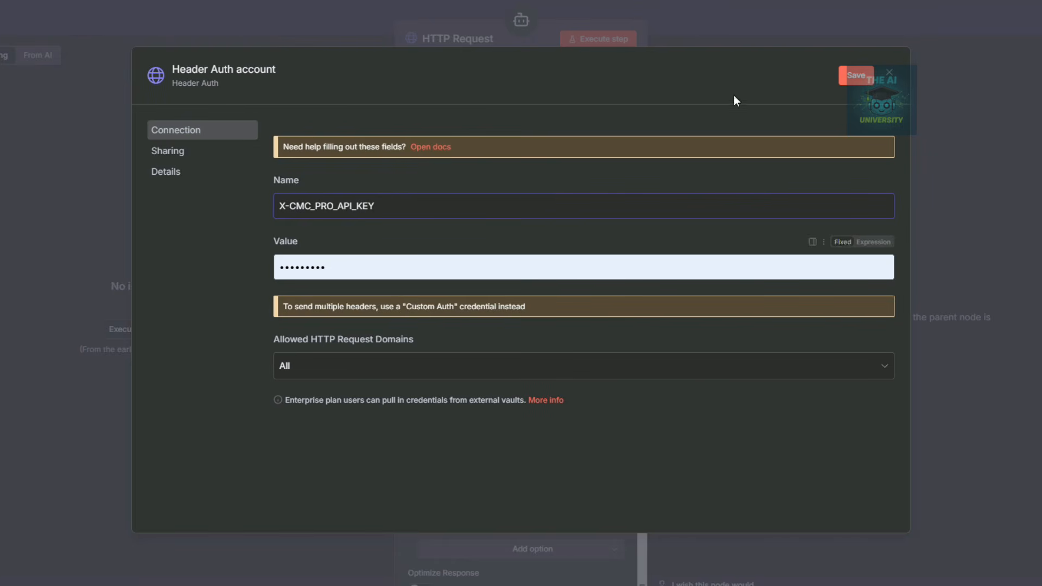
Discard the credential draft and select the saved CMC_Key credential instead.
click(894, 76)
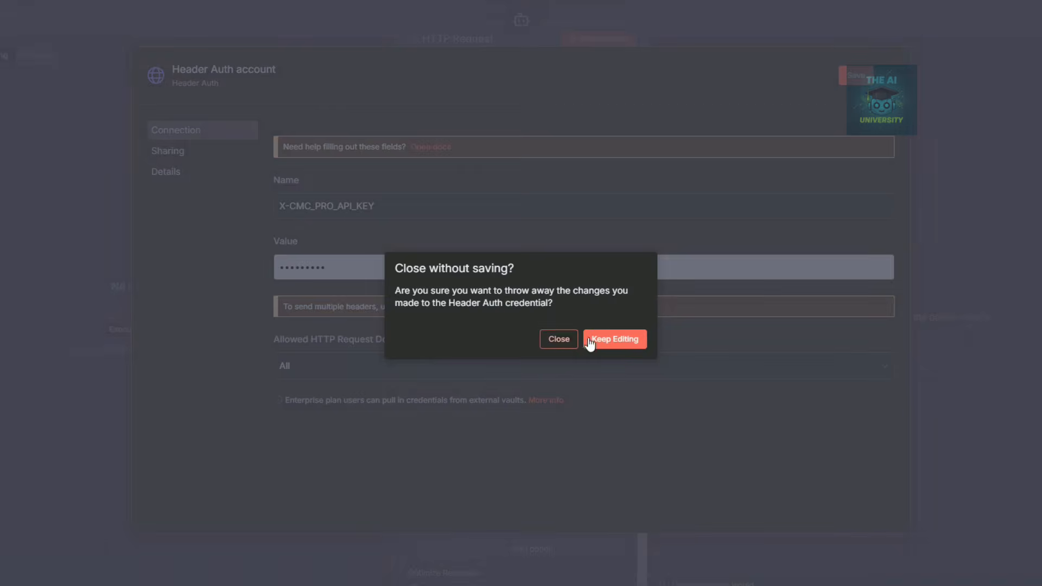
click(559, 339)
click(601, 353)
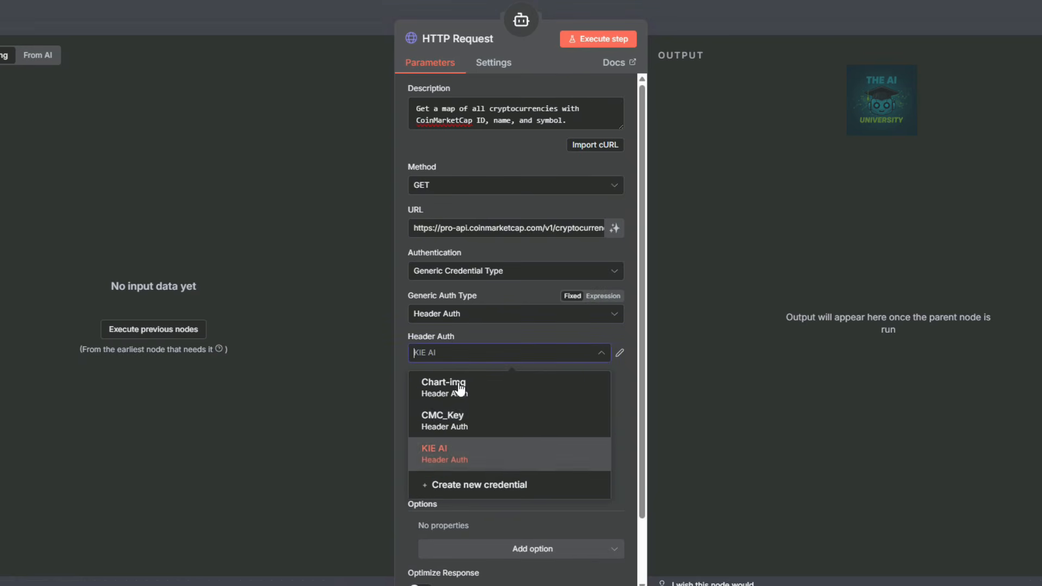
click(441, 428)
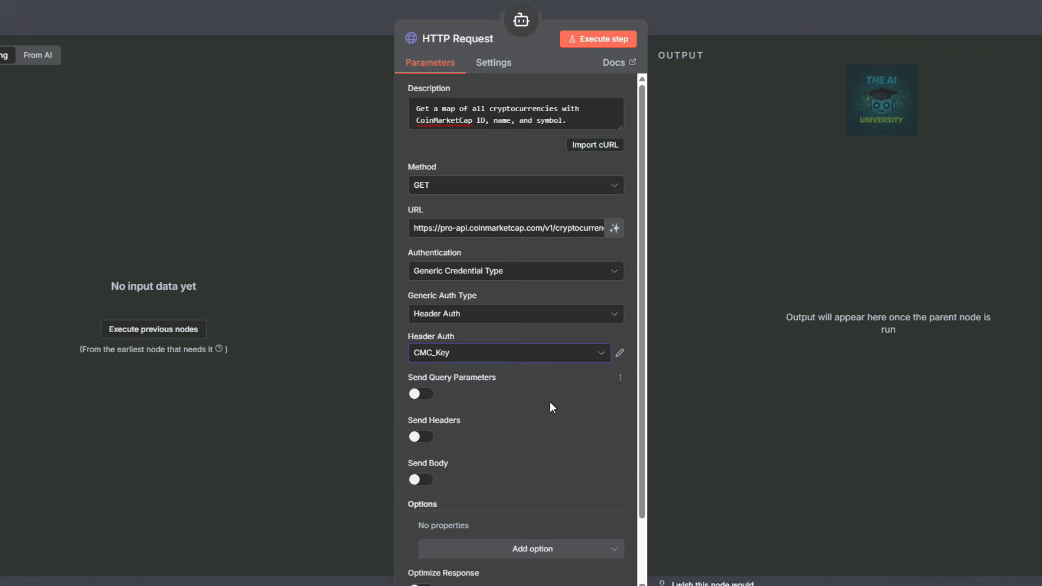
Enable query parameters and add a 'symbol' parameter whose value the model defines.
click(421, 394)
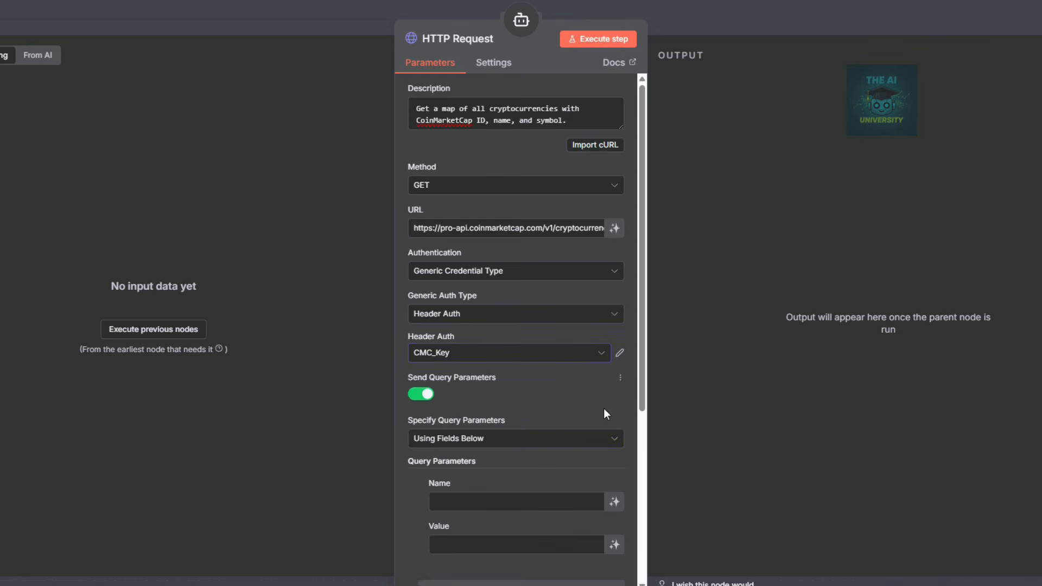
scroll(494, 272, down, 3)
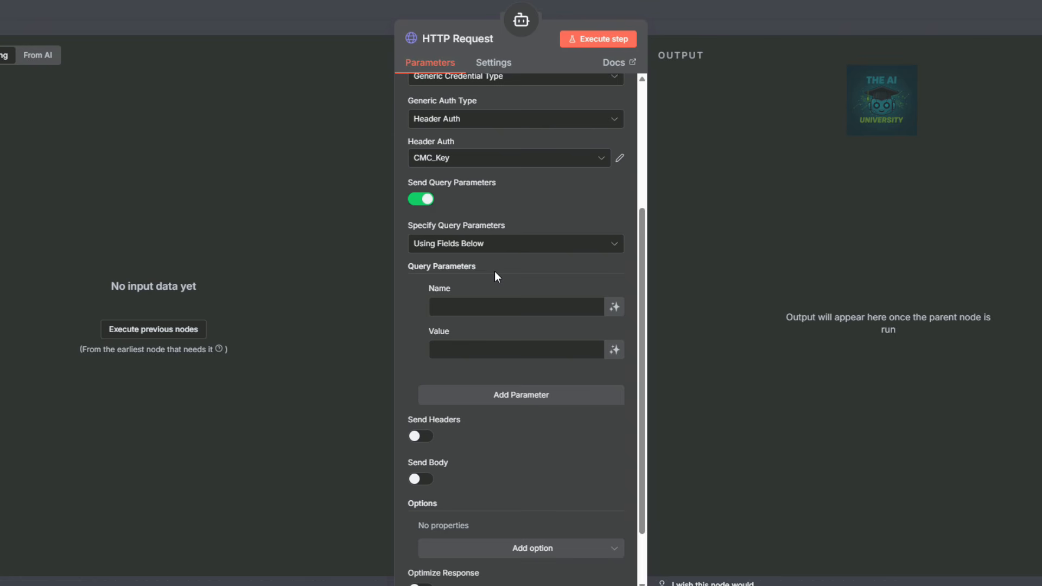
click(483, 305)
text(symbol)
click(522, 345)
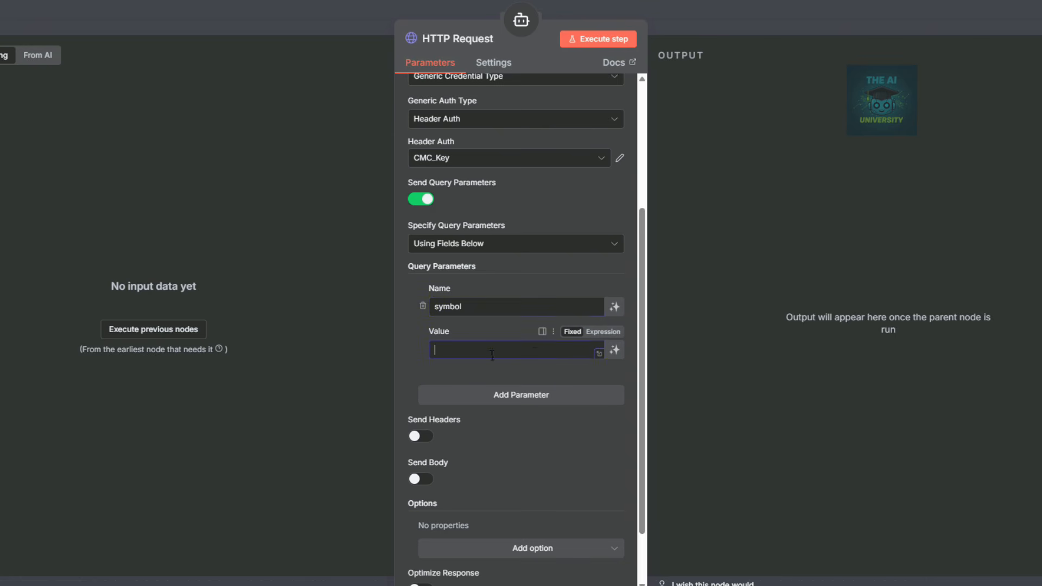
click(603, 332)
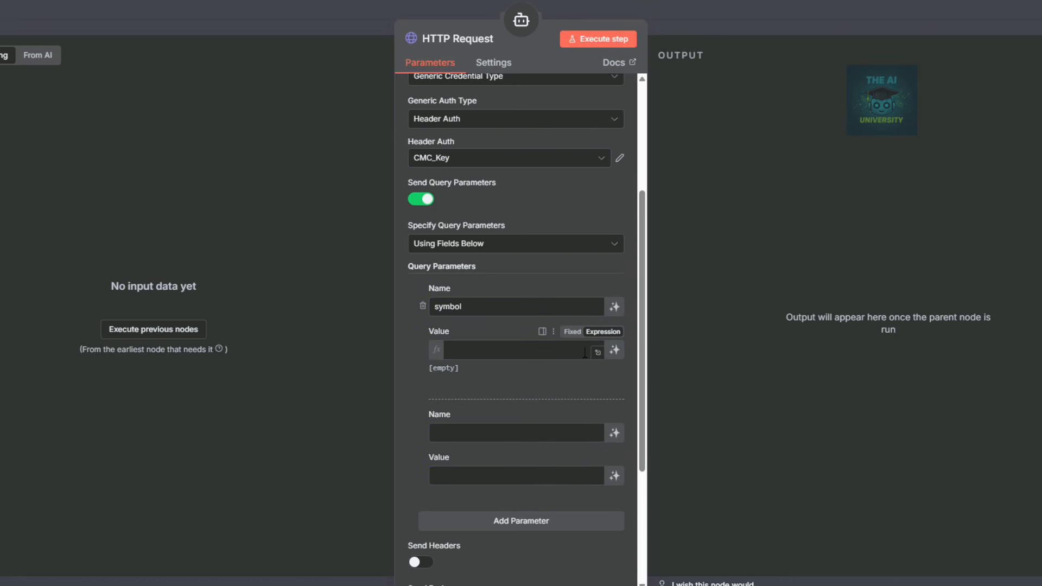
click(615, 351)
Add model-defined 'listing_status' and 'start' query parameters.
click(542, 432)
scroll(509, 378, down, 2)
scroll(509, 378, down, 2)
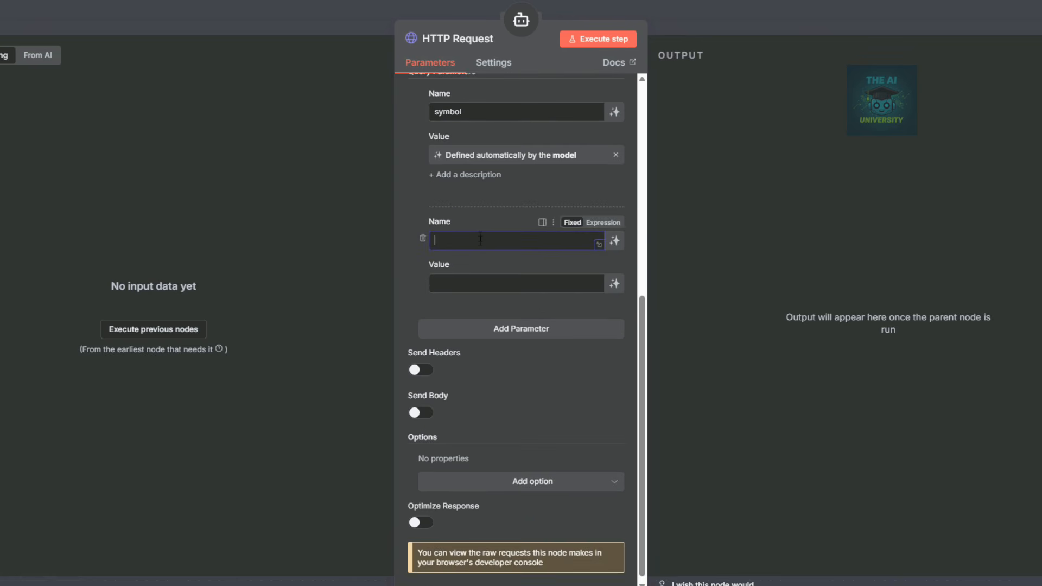
text(listing_status)
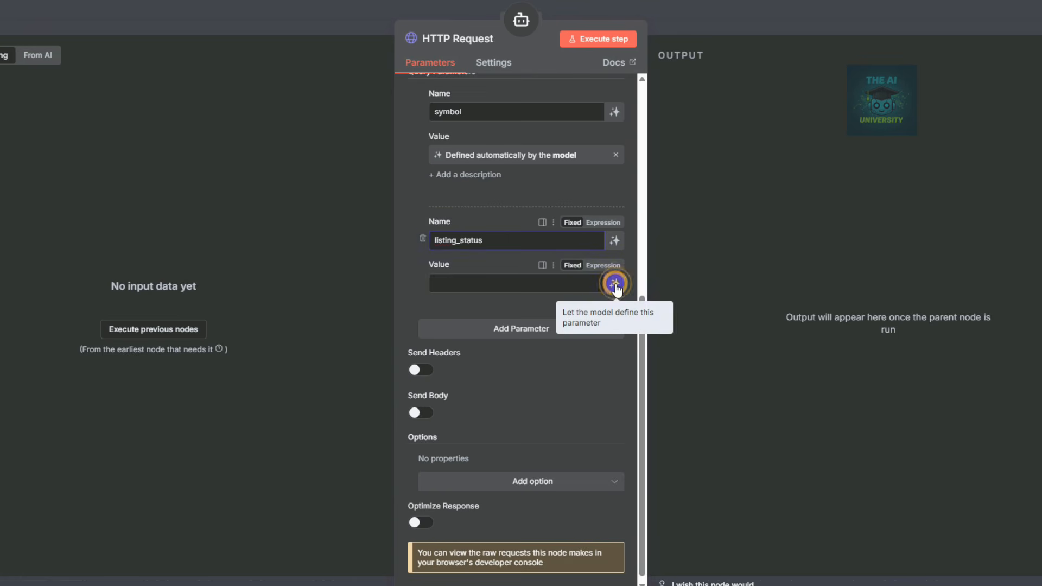
click(615, 286)
click(498, 351)
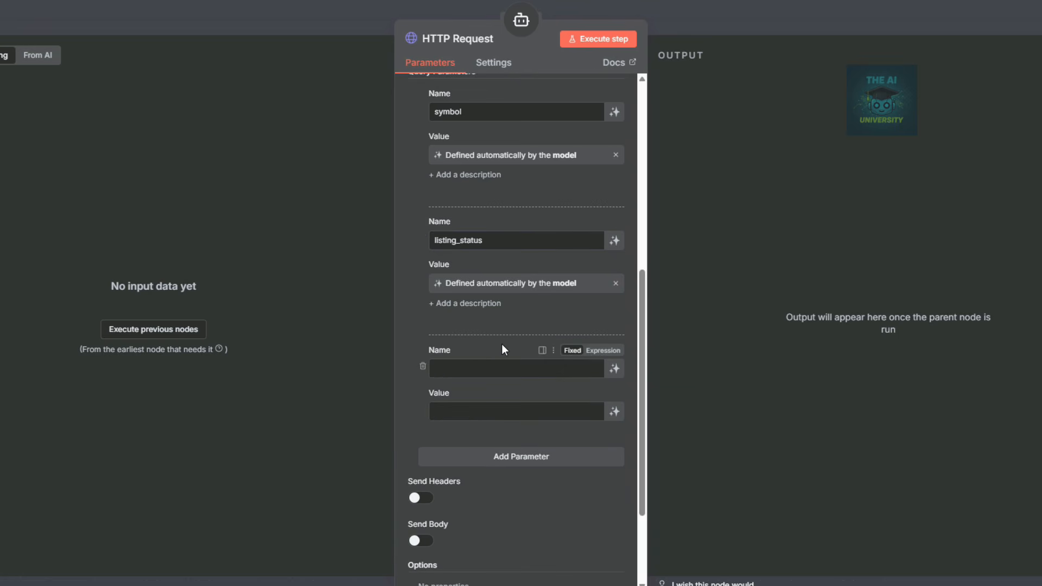
scroll(501, 344, down, 3)
click(472, 234)
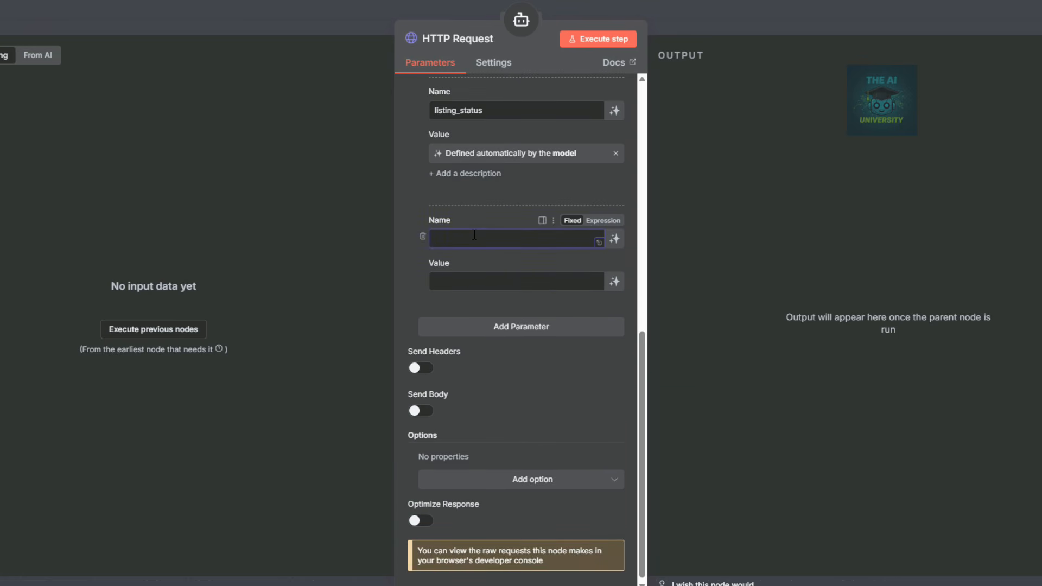
text(start)
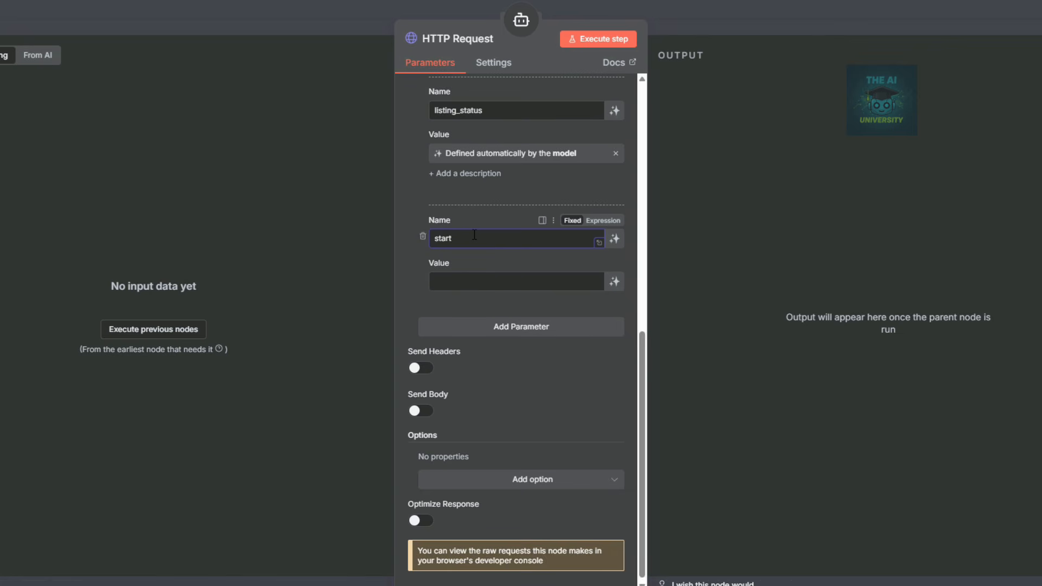
click(614, 282)
Add a model-defined 'limit' query parameter and close the tool settings.
click(472, 343)
click(479, 365)
text(limit)
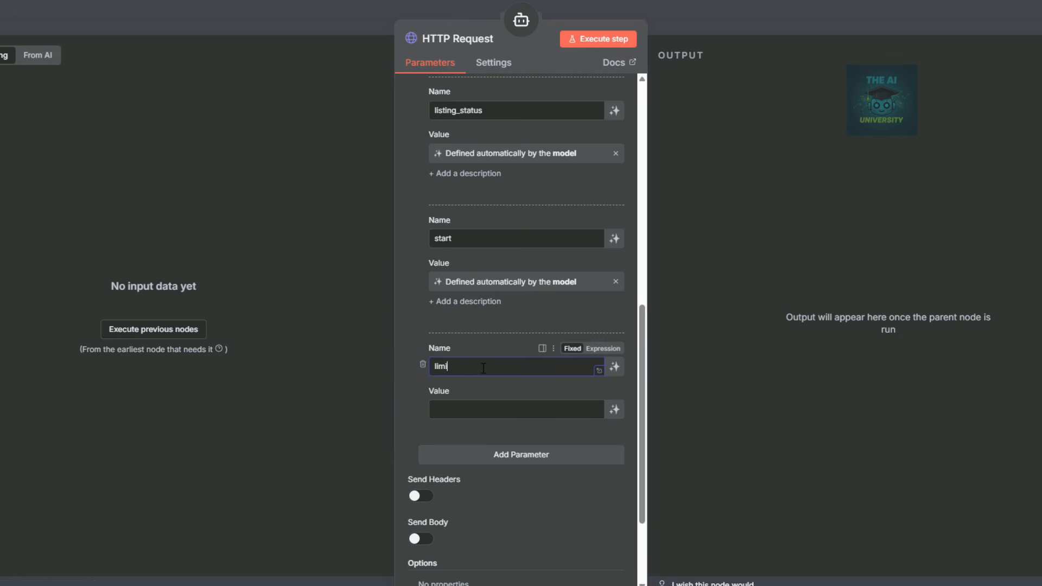
click(614, 409)
scroll(553, 417, down, 3)
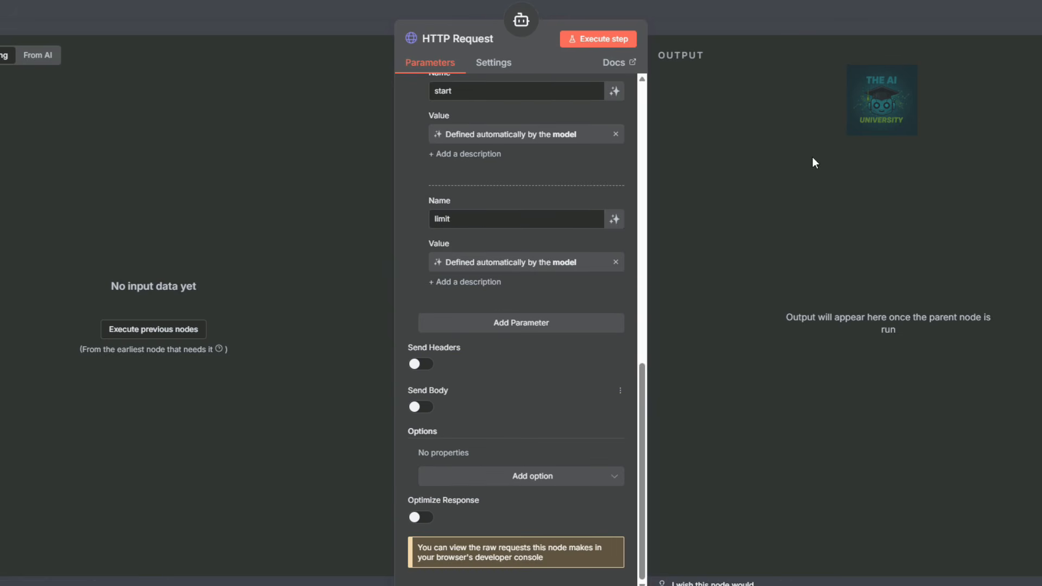
click(797, 23)
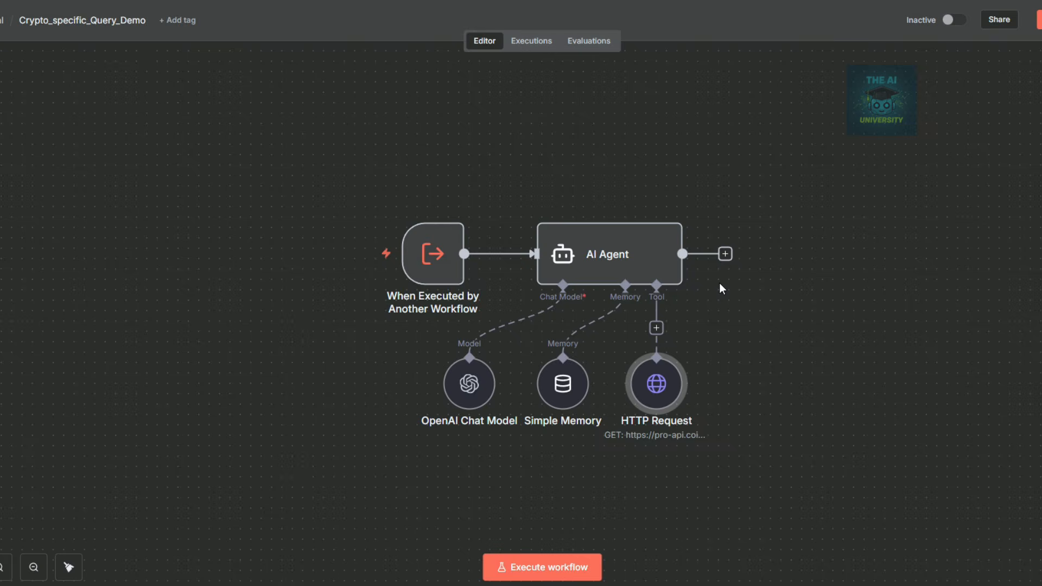
Enable Send Headers on the HTTP Request tool and add a model-defined 'Accept' header.
double_click(662, 398)
scroll(529, 370, down, 8)
scroll(531, 373, down, 5)
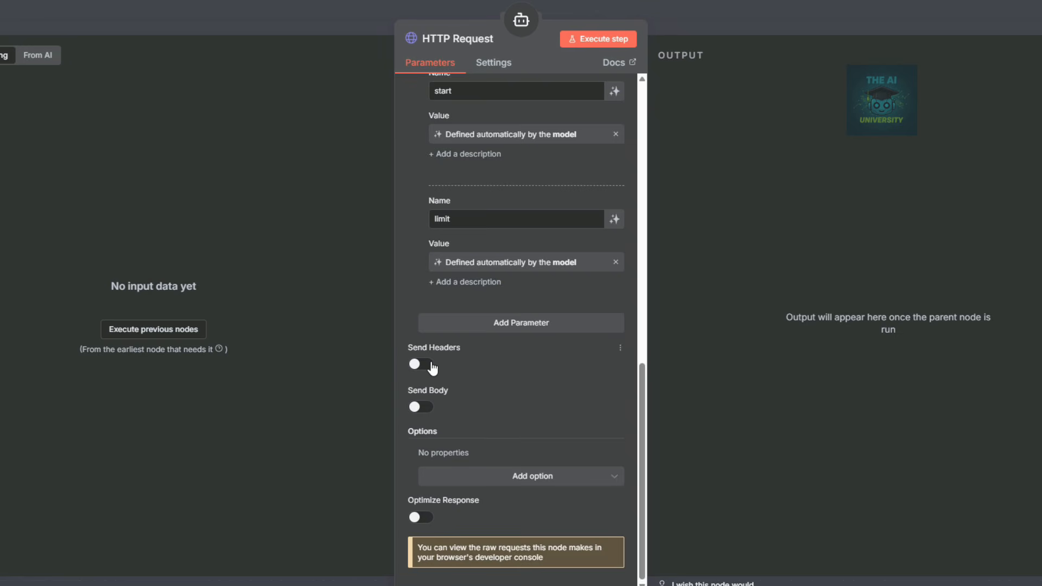
click(426, 363)
scroll(523, 362, down, 3)
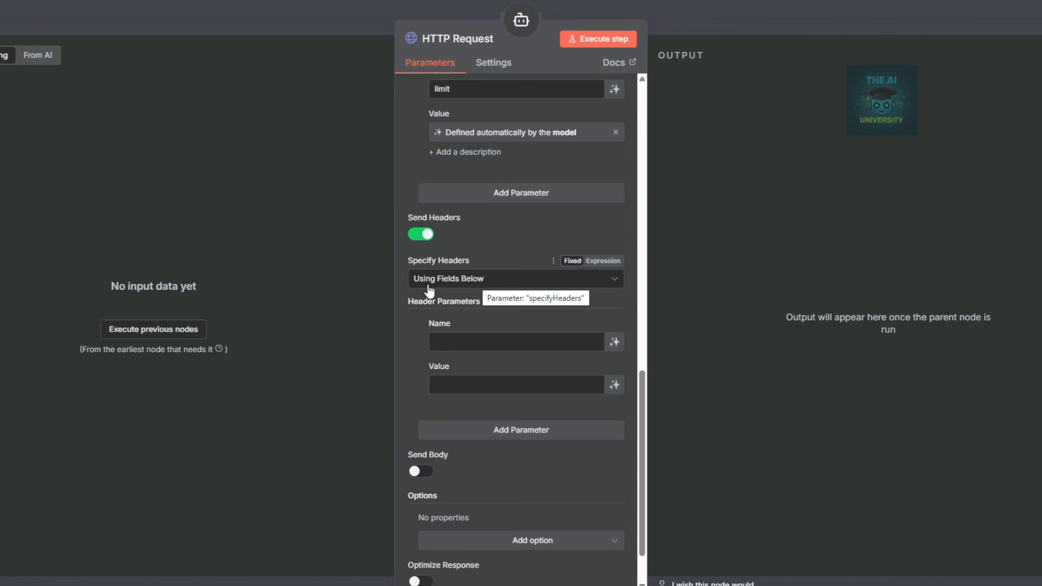
click(473, 341)
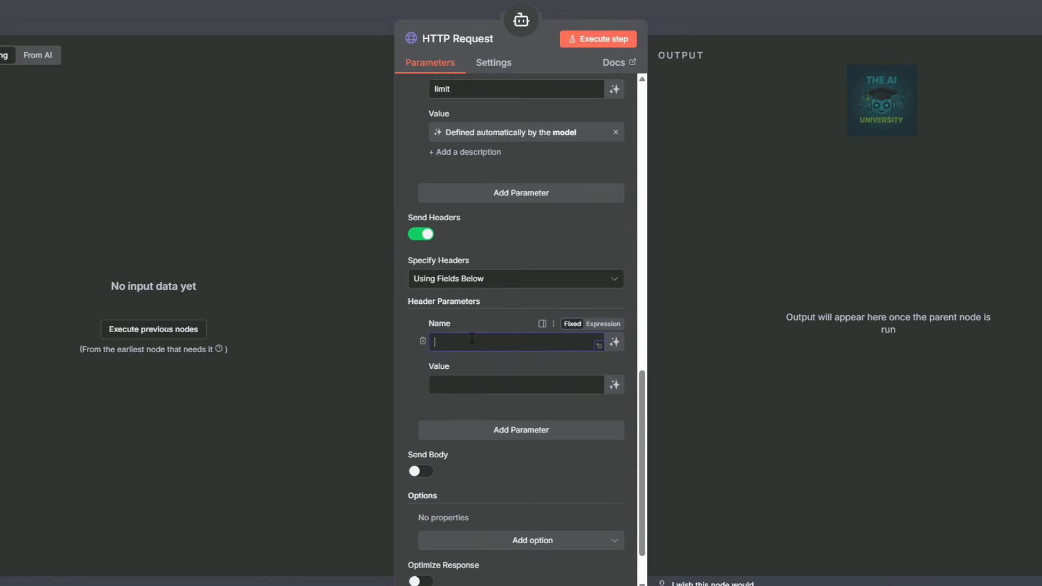
text(Accept)
click(615, 387)
scroll(557, 430, down, 2)
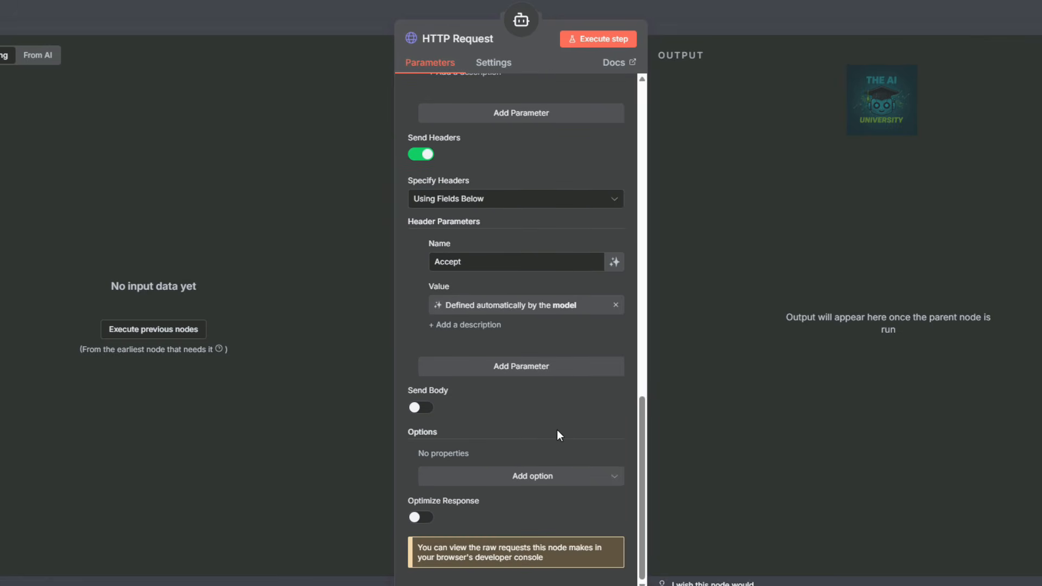
click(823, 25)
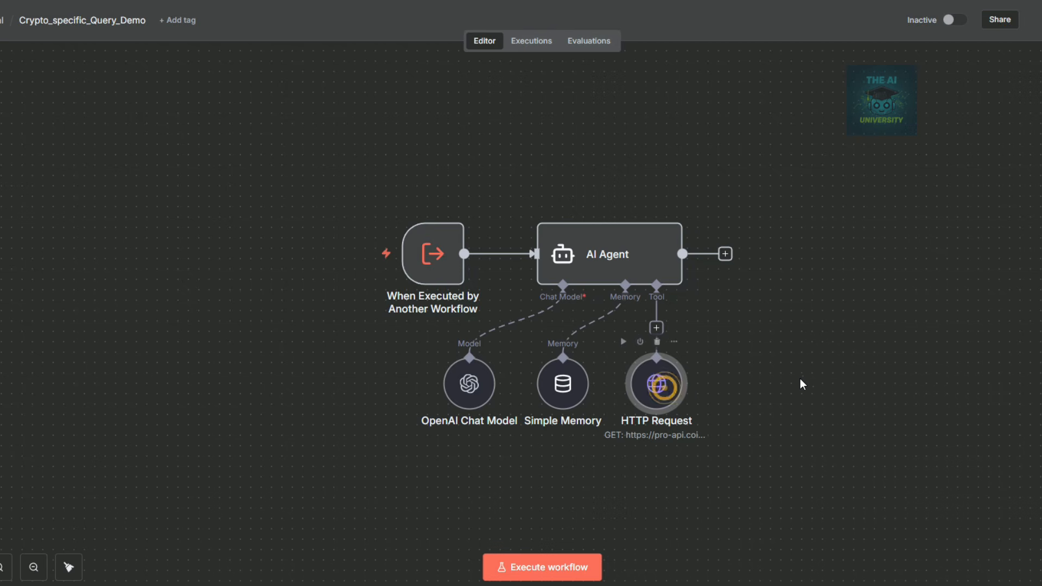
Copy the HTTP Request tool, paste duplicates, and line all six up under the AI Agent.
right_click(667, 392)
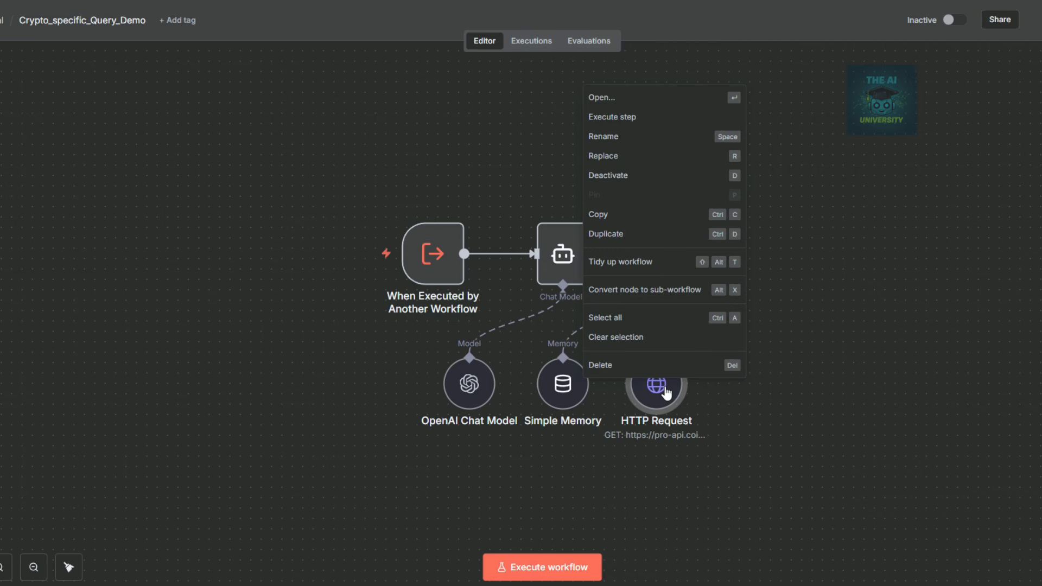
key(ctrl+c)
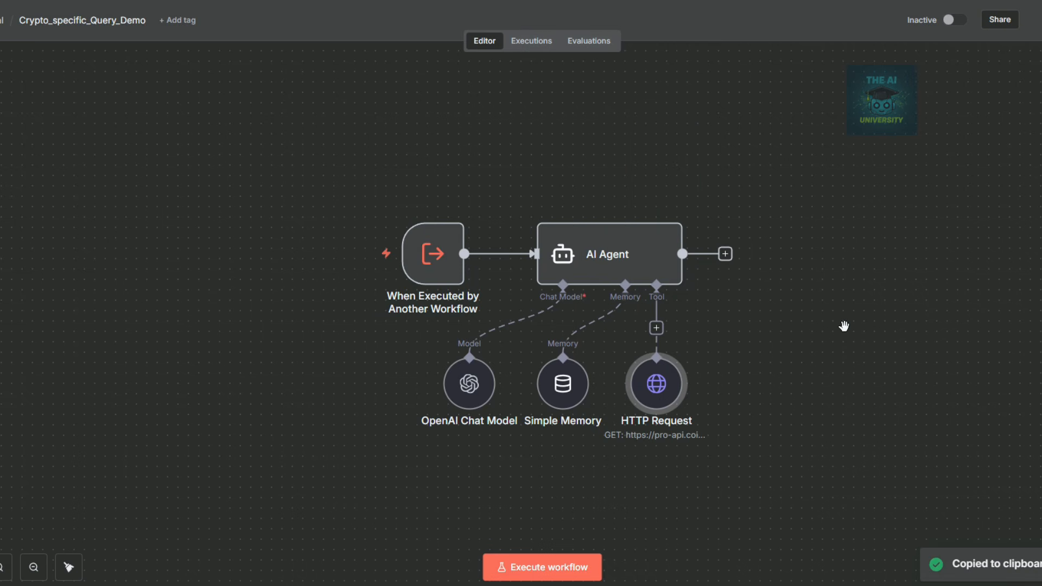
key(ctrl+v)
key(ctrl+v)
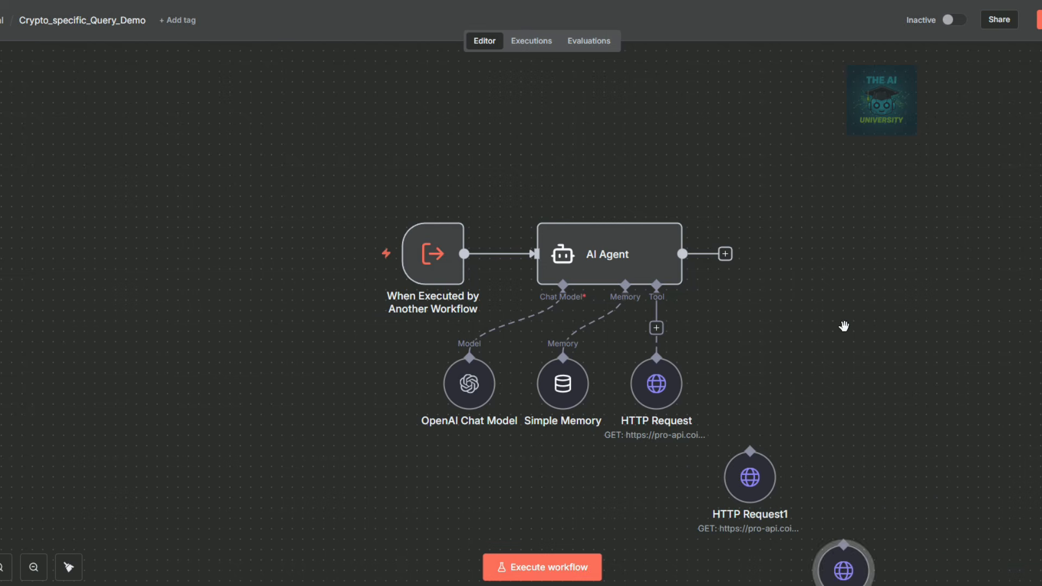
key(ctrl+v)
drag(754, 384, 744, 286)
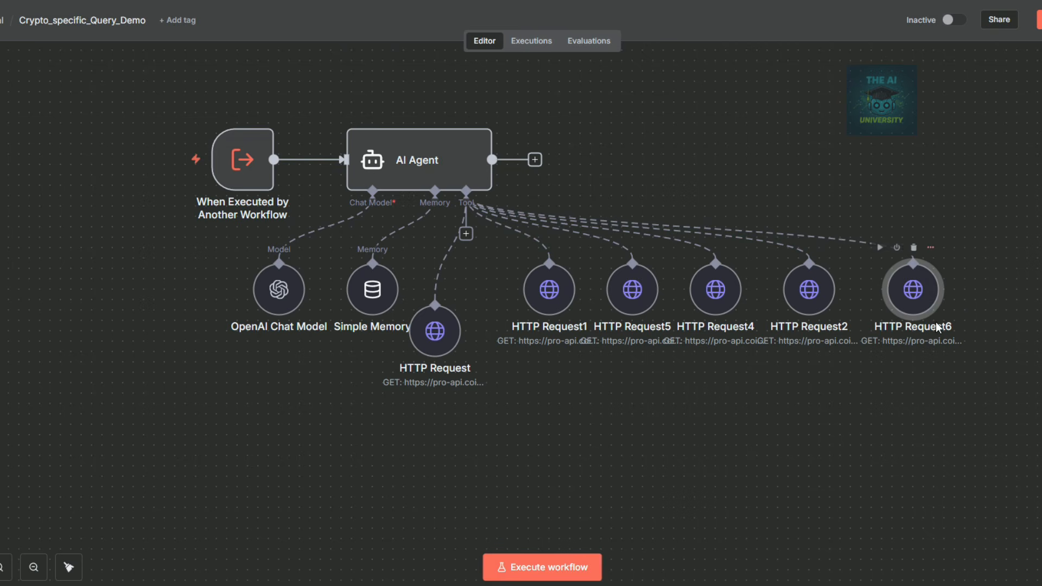
drag(436, 331, 467, 290)
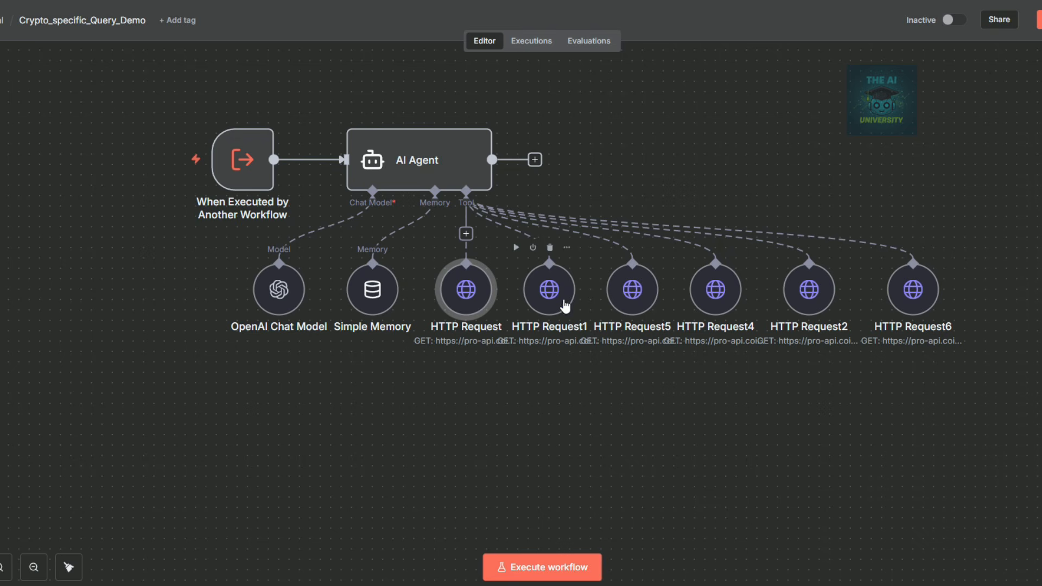
mouse_move(470, 298)
Rename the first two HTTP Request tools to 'Map' and 'Info'.
double_click(470, 298)
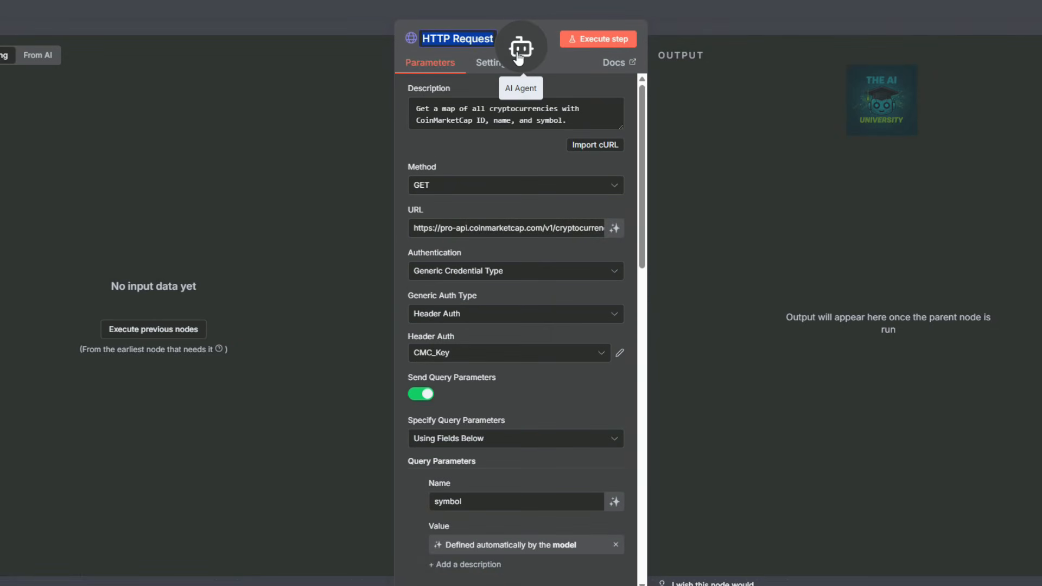
text(Map)
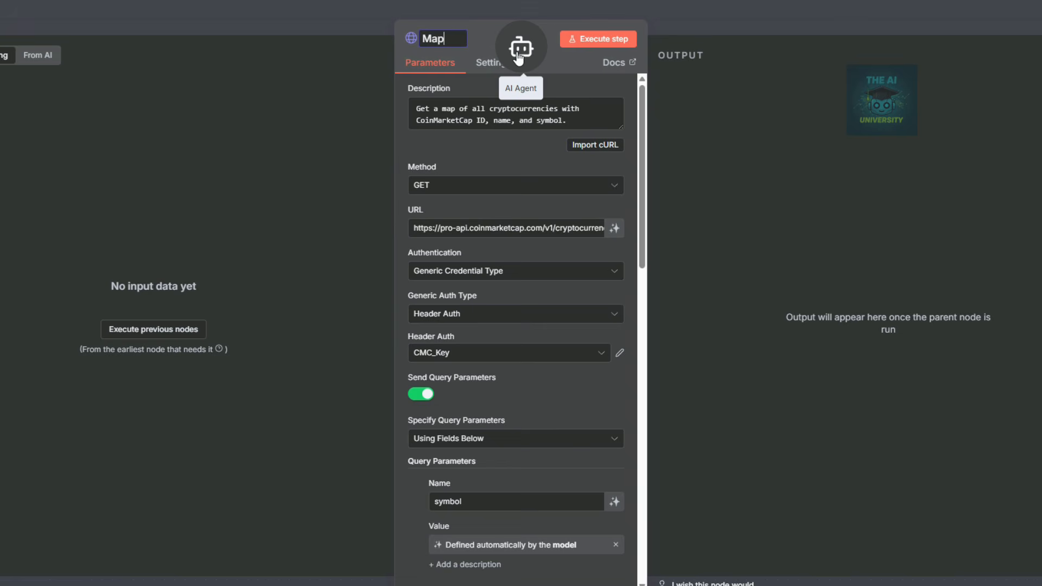
click(728, 7)
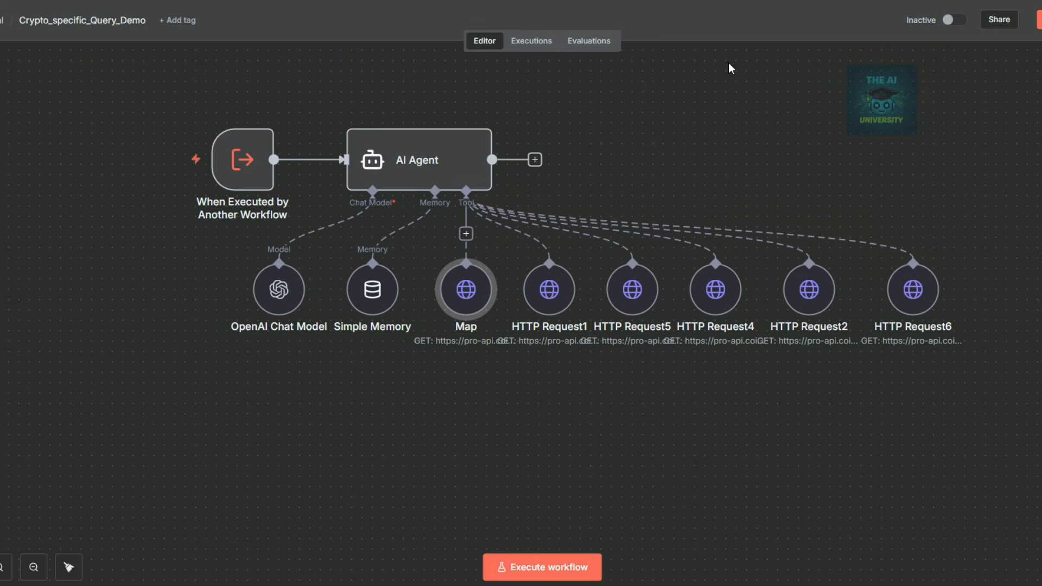
double_click(554, 297)
click(481, 40)
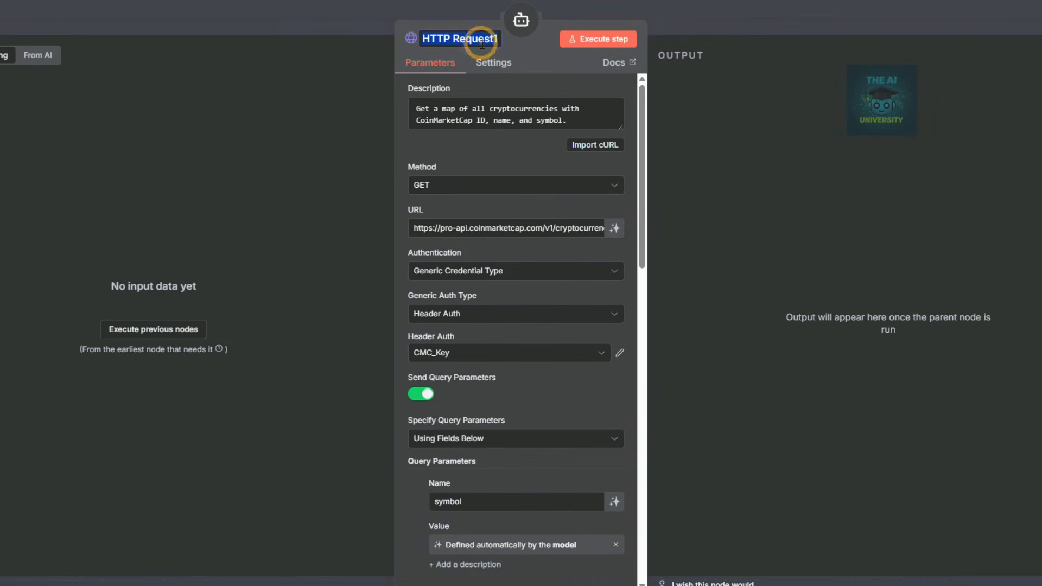
text(Info)
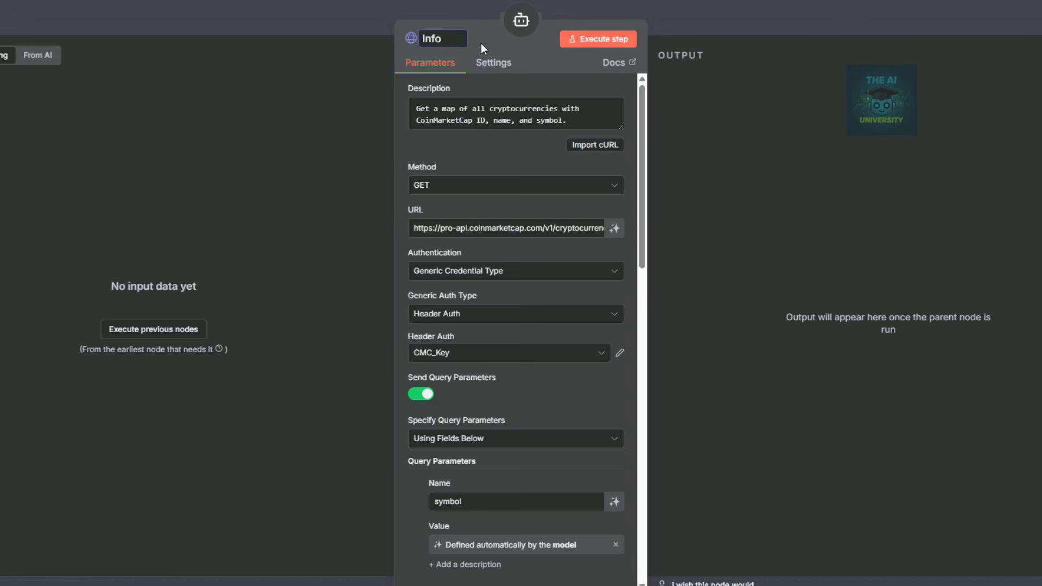
click(722, 6)
Rename the next three tools to 'Listings', 'Price Data' and 'Global Metrics'.
double_click(626, 289)
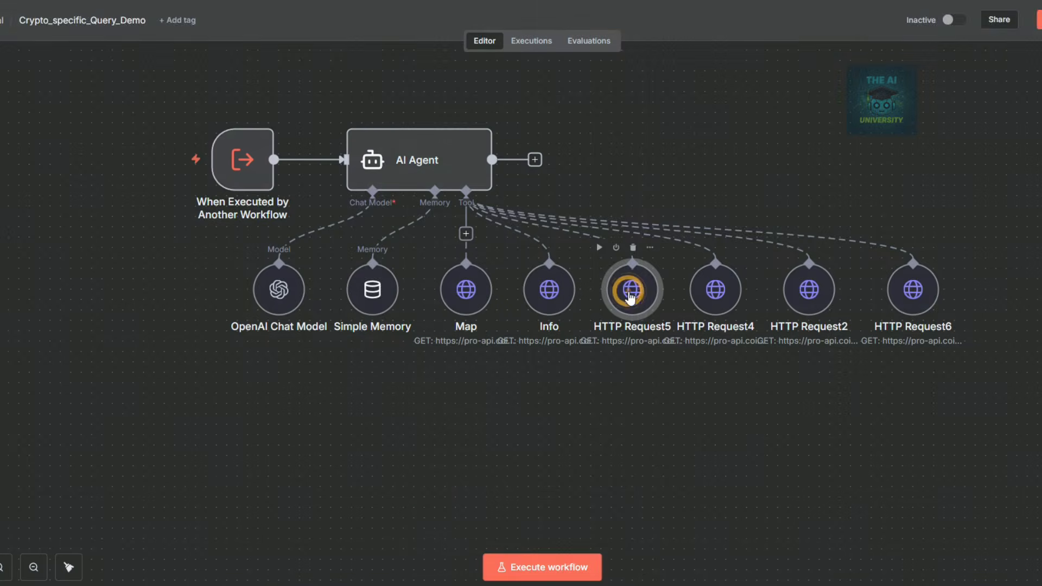
click(459, 38)
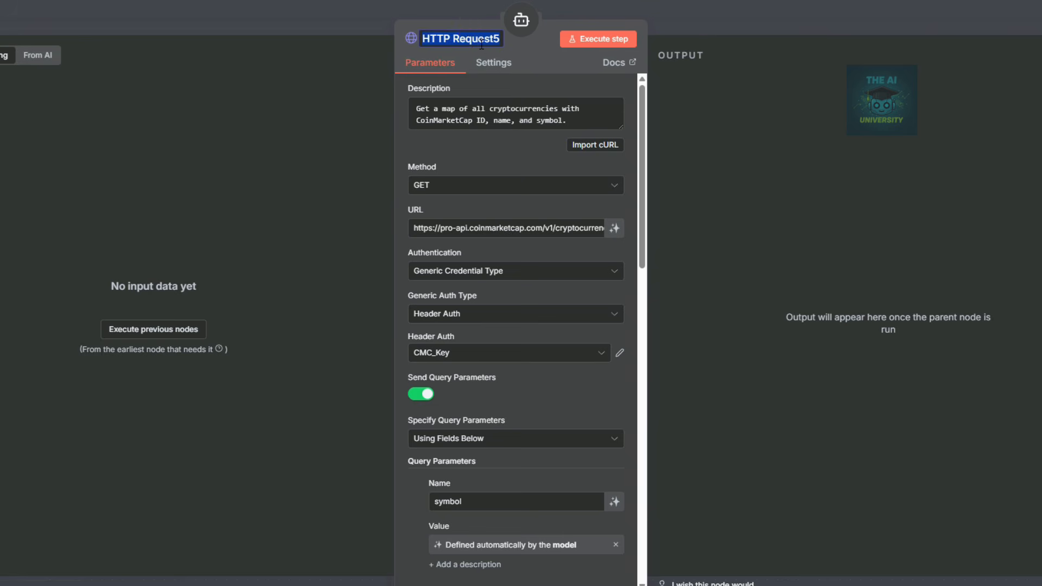
text(Listings)
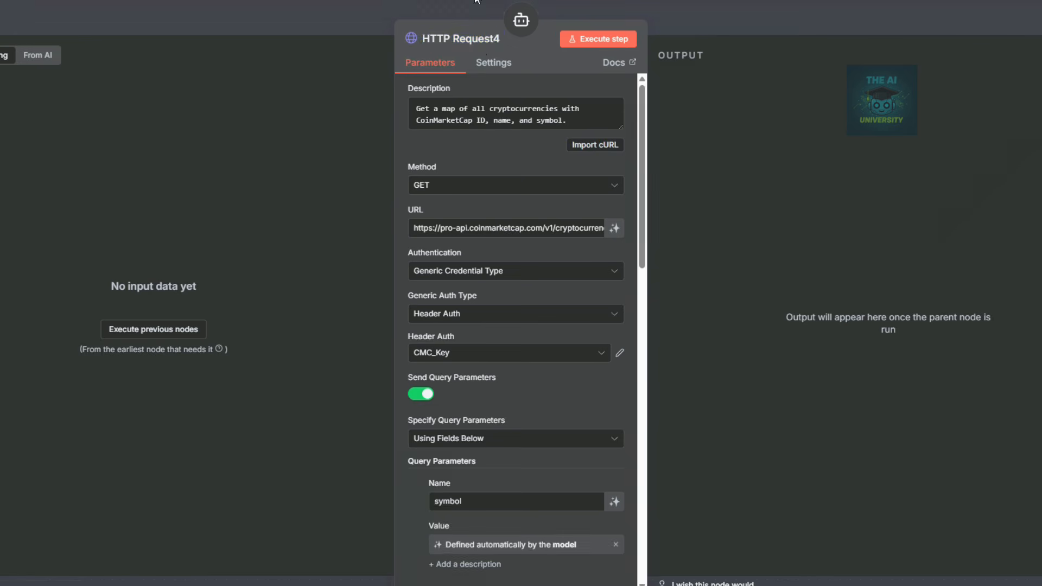
click(491, 39)
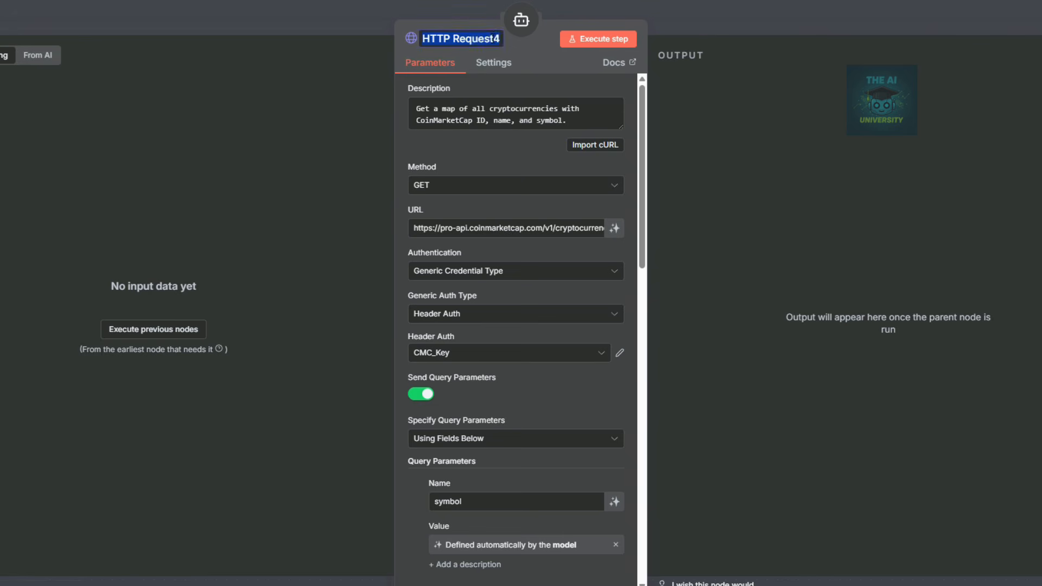
text(Prioce)
key(BackSpace)
key(BackSpace)
key(BackSpace)
text(ce )
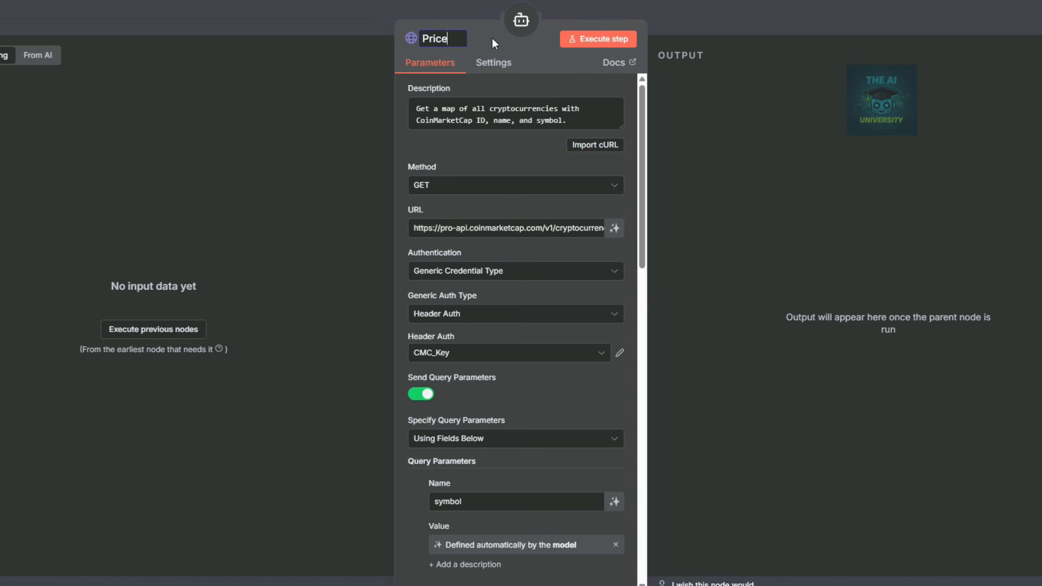
text(Data)
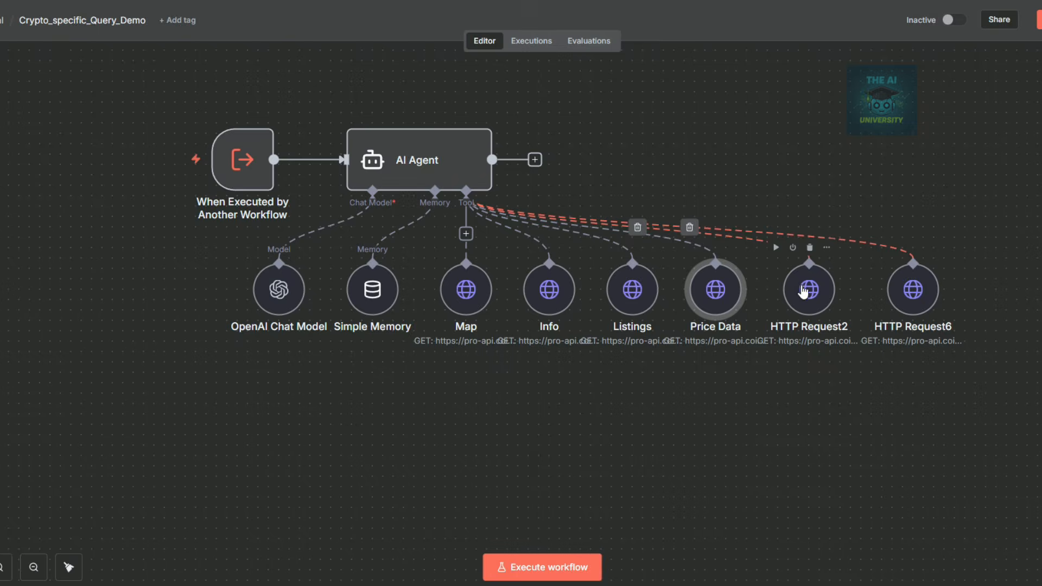
double_click(803, 291)
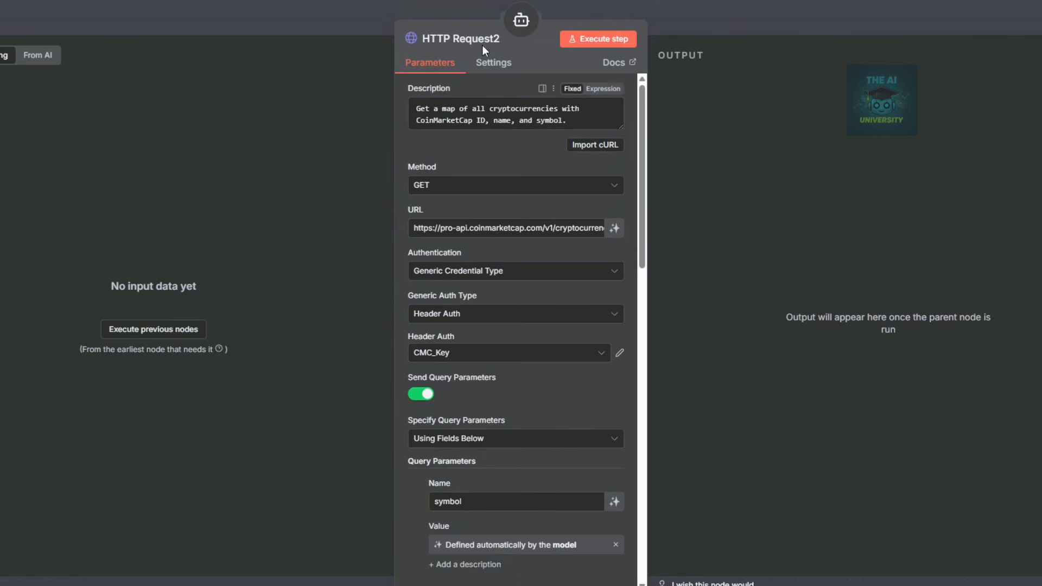
click(481, 41)
text(Glob)
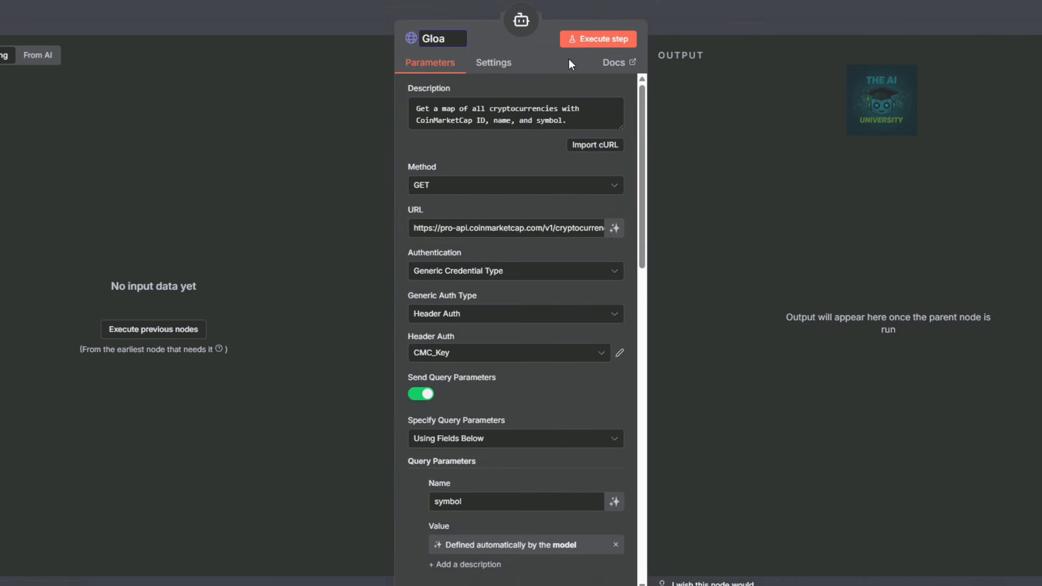
text(al Metrics)
click(719, 25)
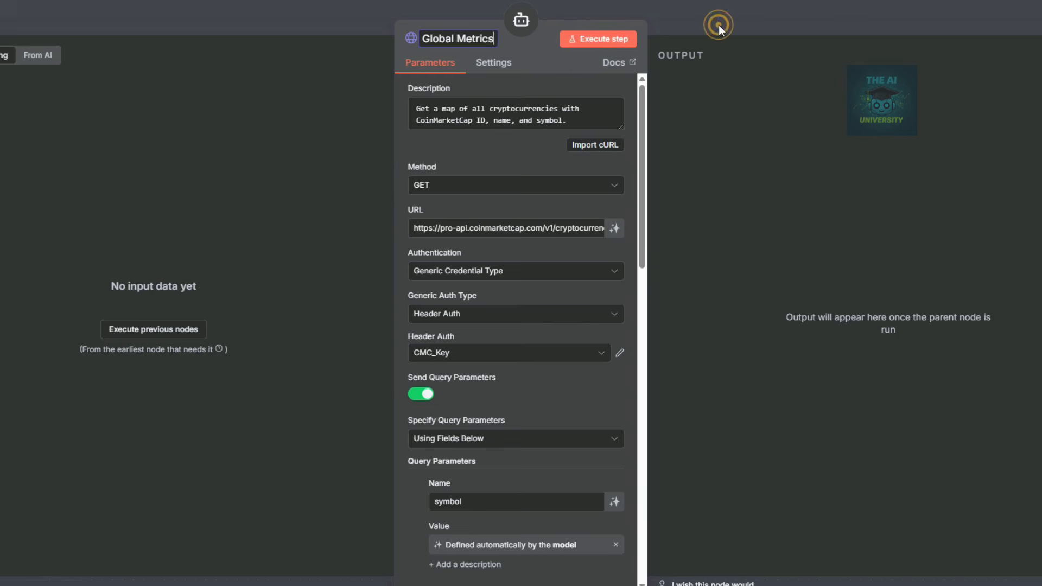
Rename the last tool to 'Price Conversion', save the workflow, and reopen Info's parameters.
double_click(912, 290)
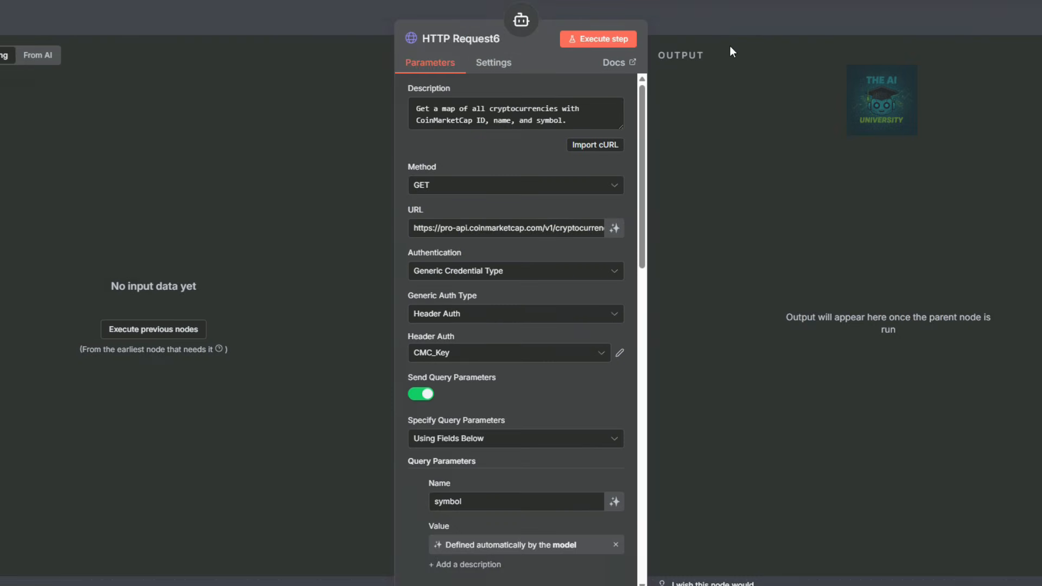
click(467, 39)
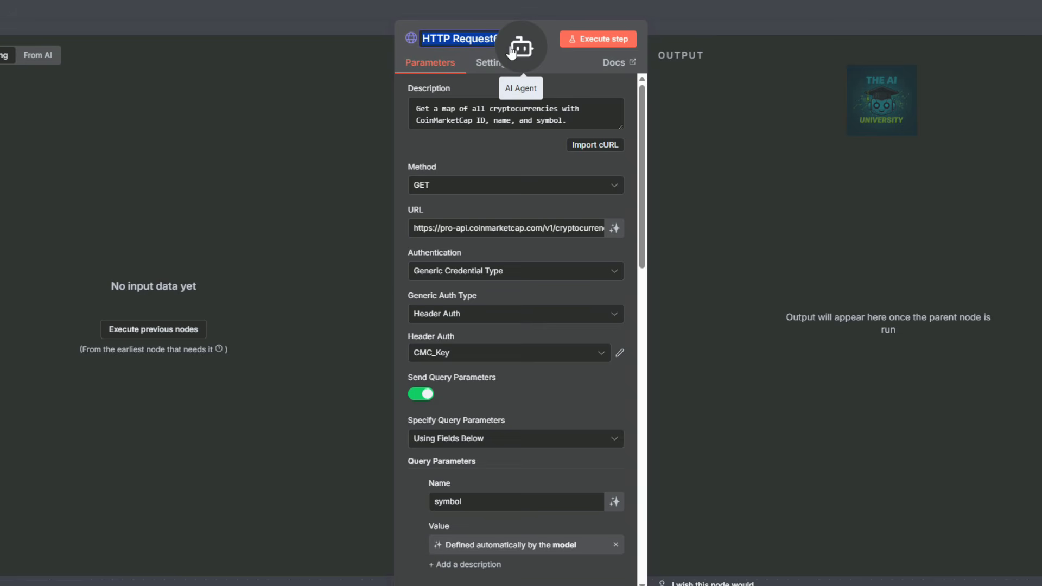
text(Price V)
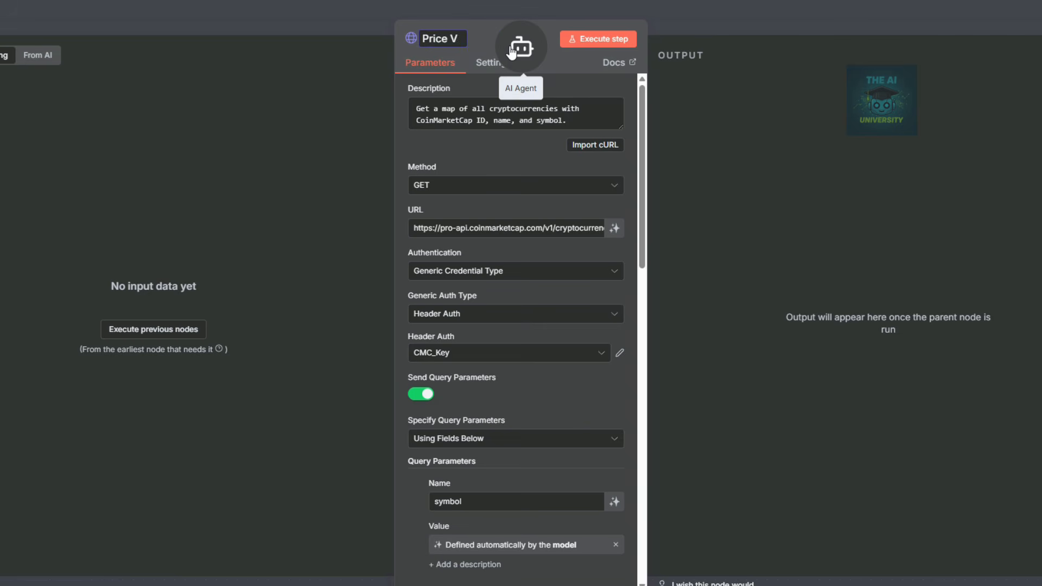
text(oConversion)
click(708, 11)
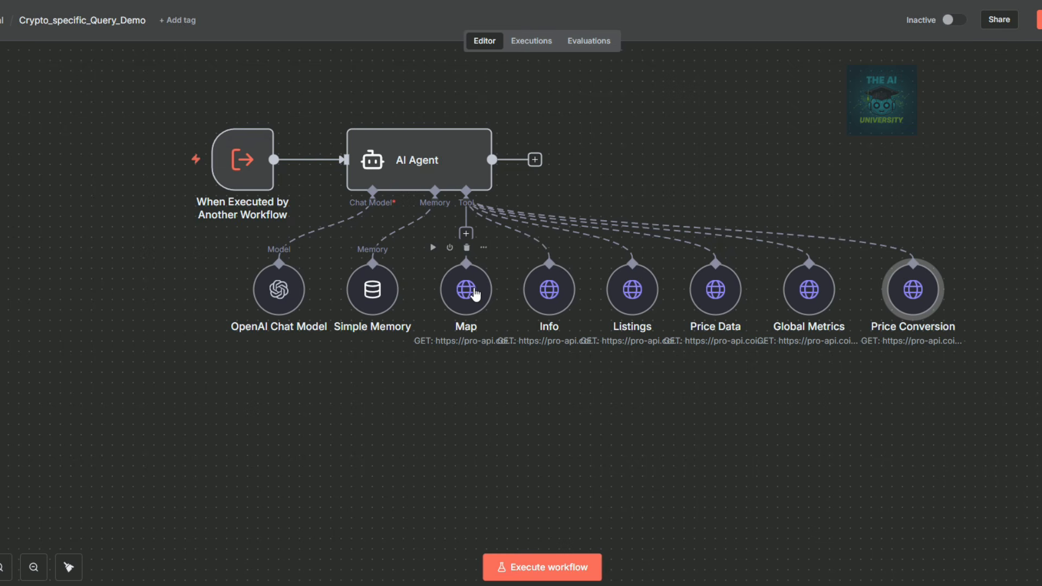
click(1039, 19)
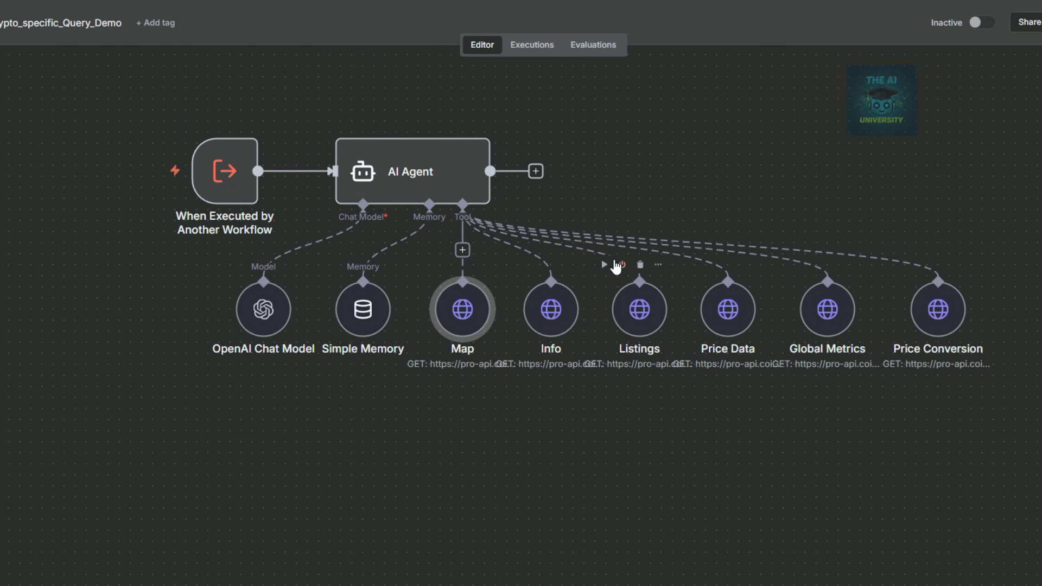
double_click(550, 310)
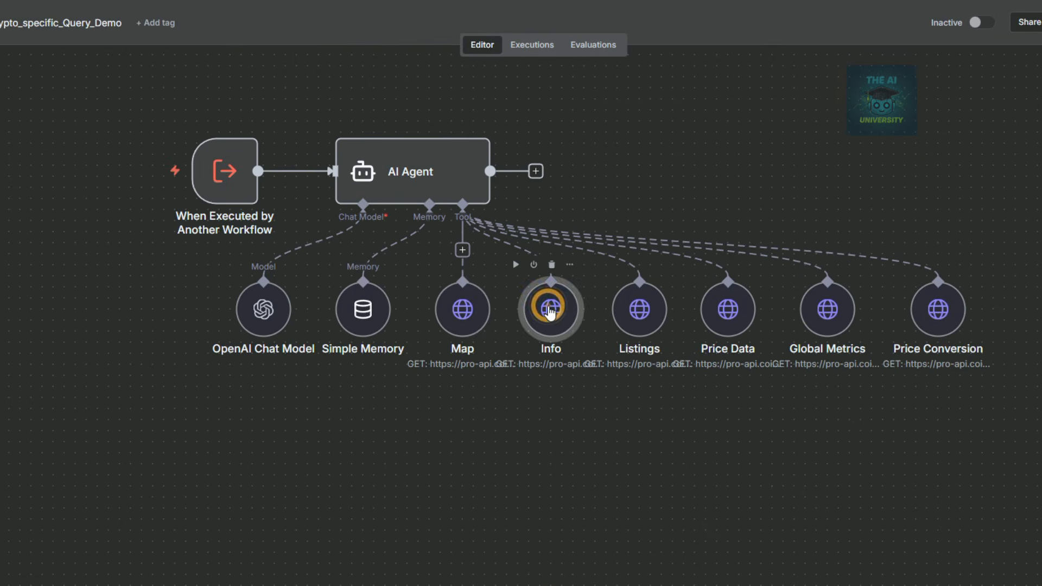
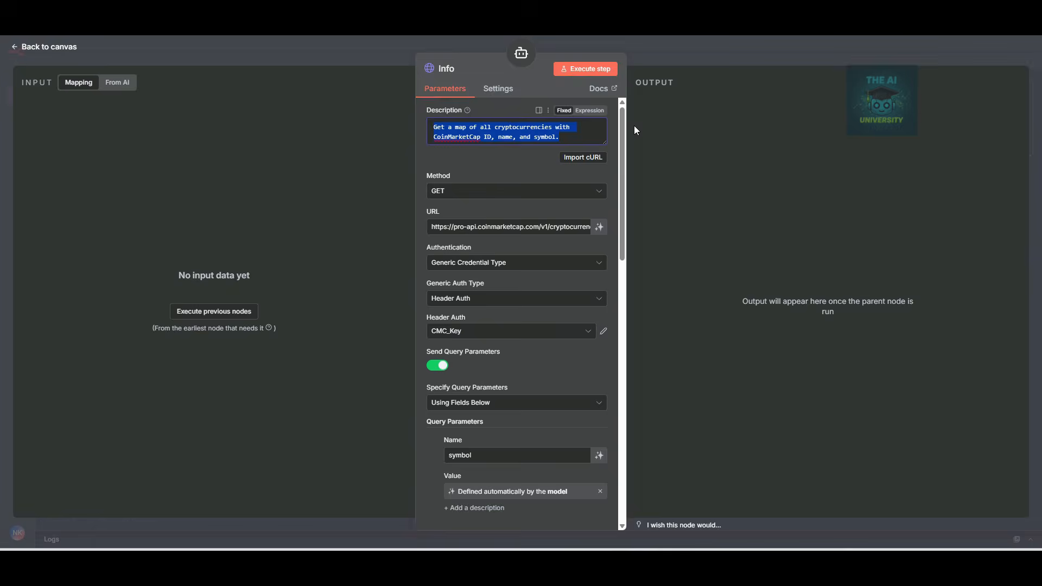
Replace the Info description with metadata wording and set its URL to the v2 cryptocurrency/info endpoint.
text(Get metadata for one or more cryptocurrencies including logo, description, and links.)
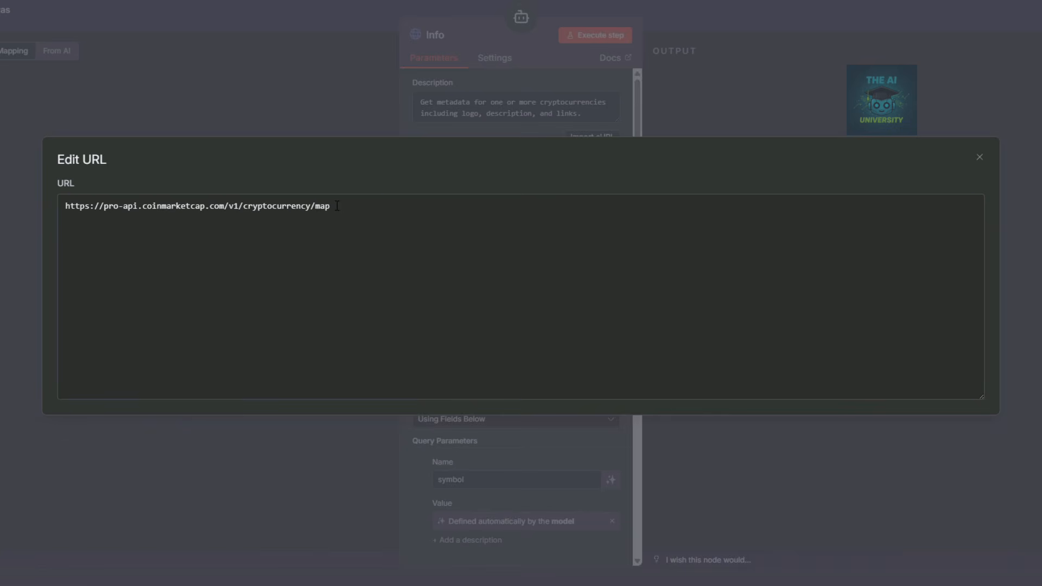
drag(337, 206, 45, 205)
text(https://pro-api.coinmarketcap.com/v2/cryptocurrency/info)
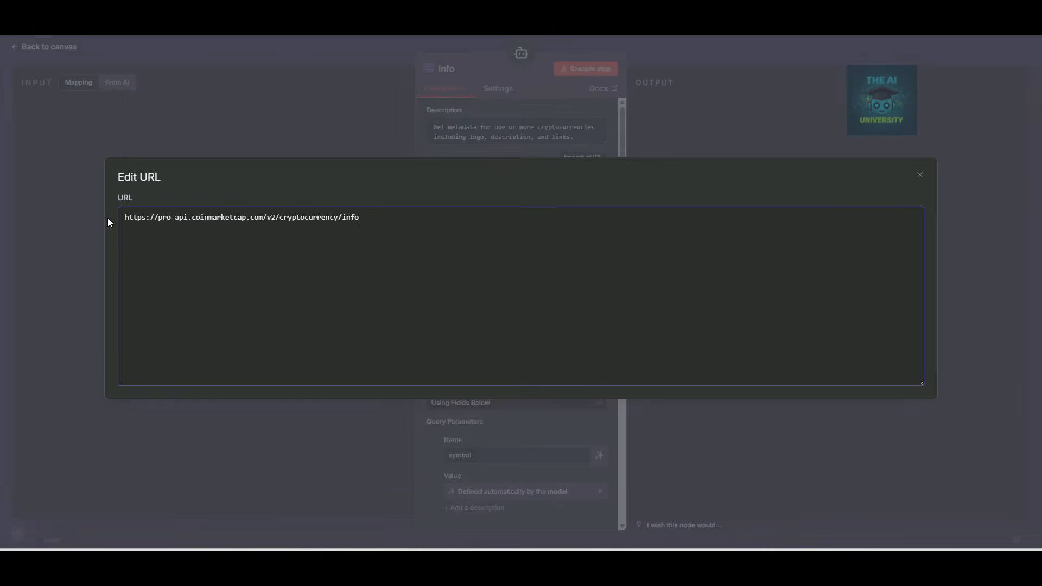
drag(280, 217, 311, 218)
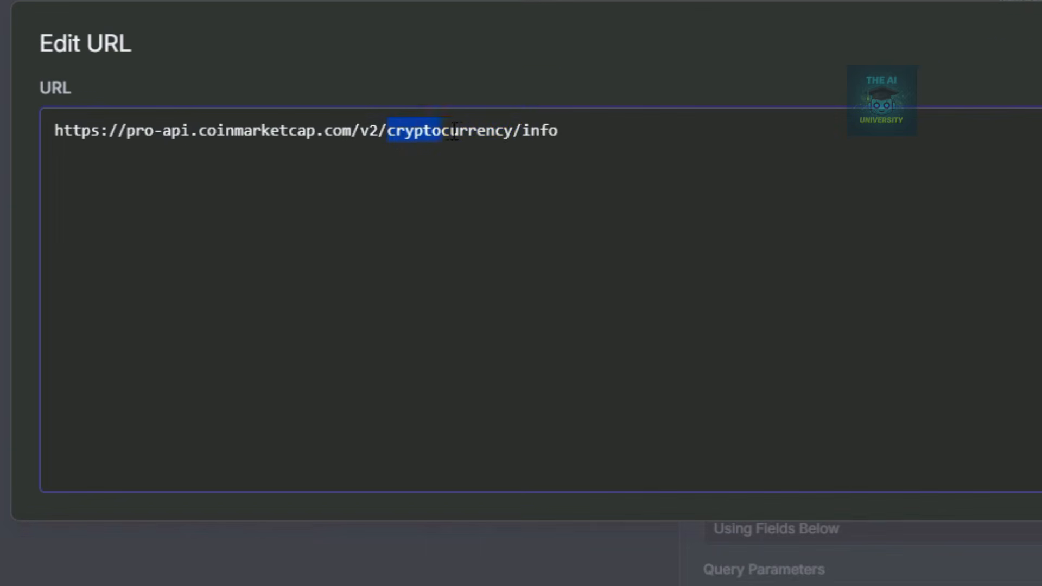
drag(454, 131, 571, 126)
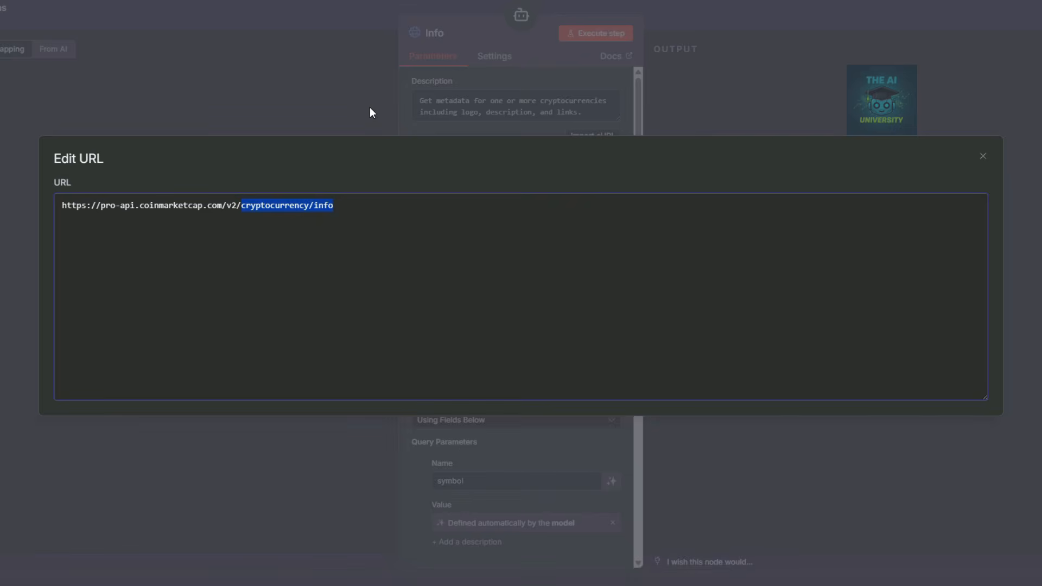
click(370, 107)
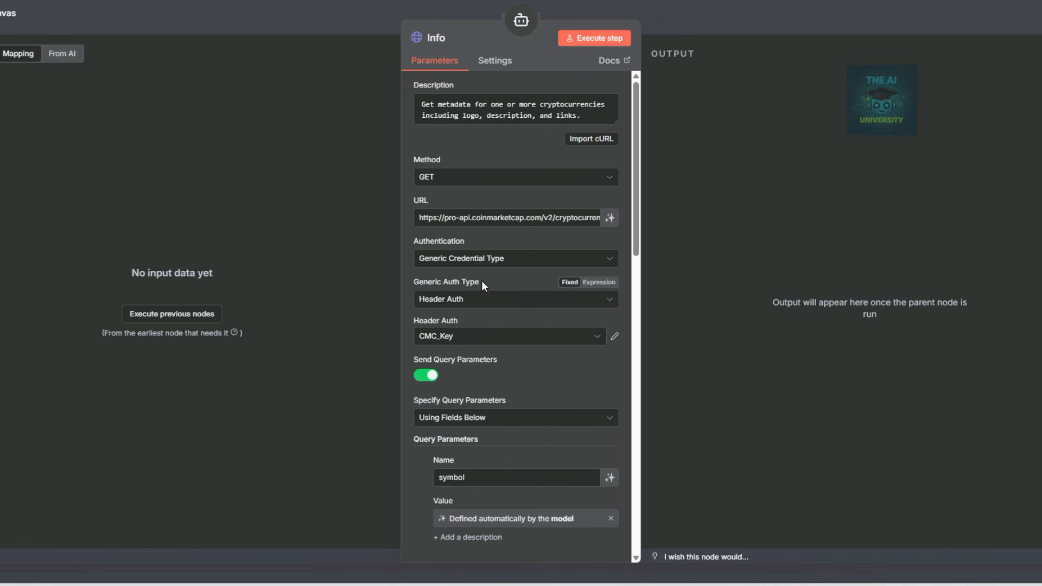
Delete the listing_status, start and limit query parameters so only symbol remains, then return to the canvas.
scroll(481, 347, down, 3)
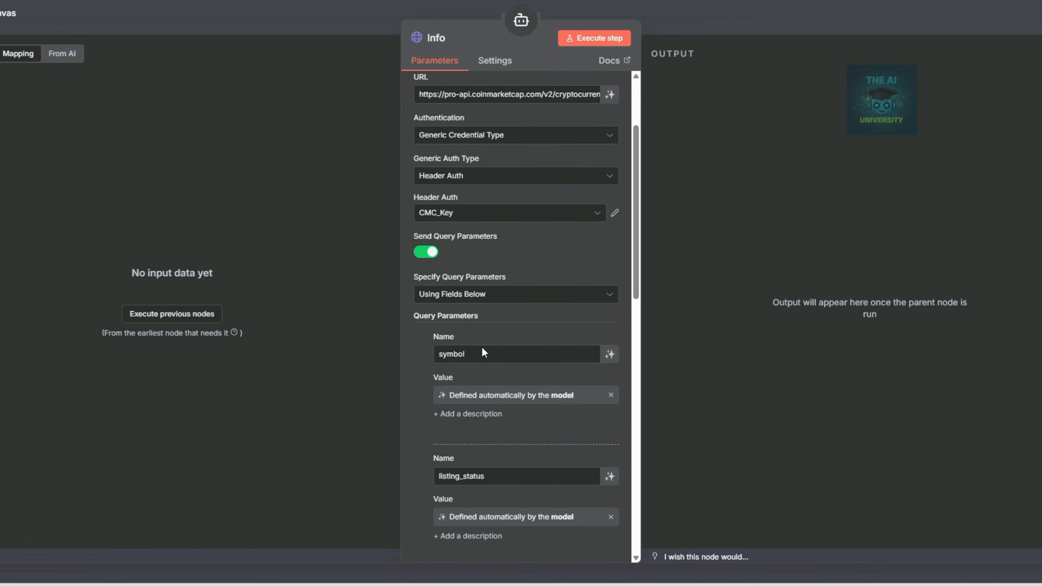
scroll(481, 347, down, 3)
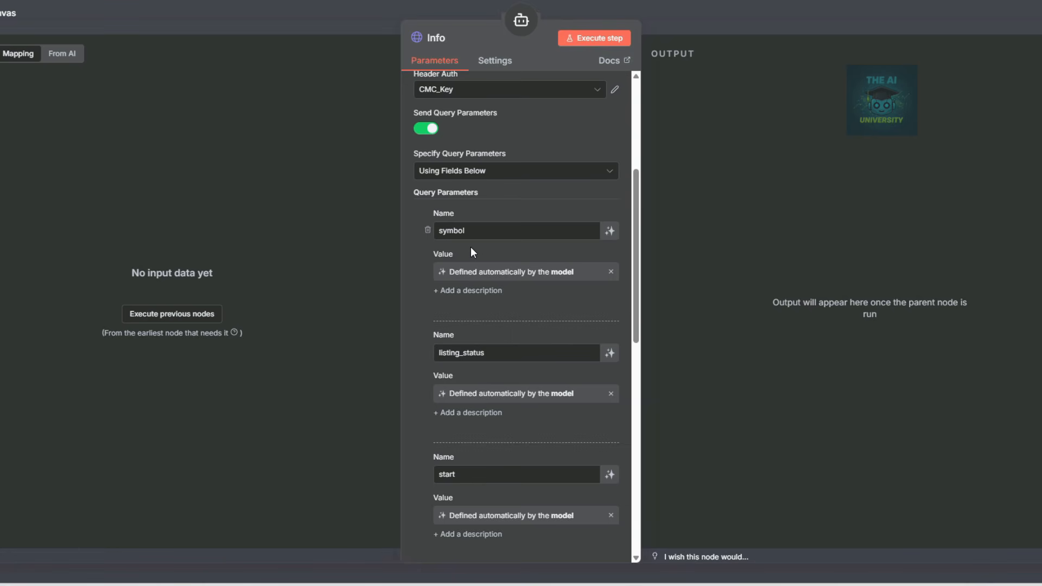
click(428, 352)
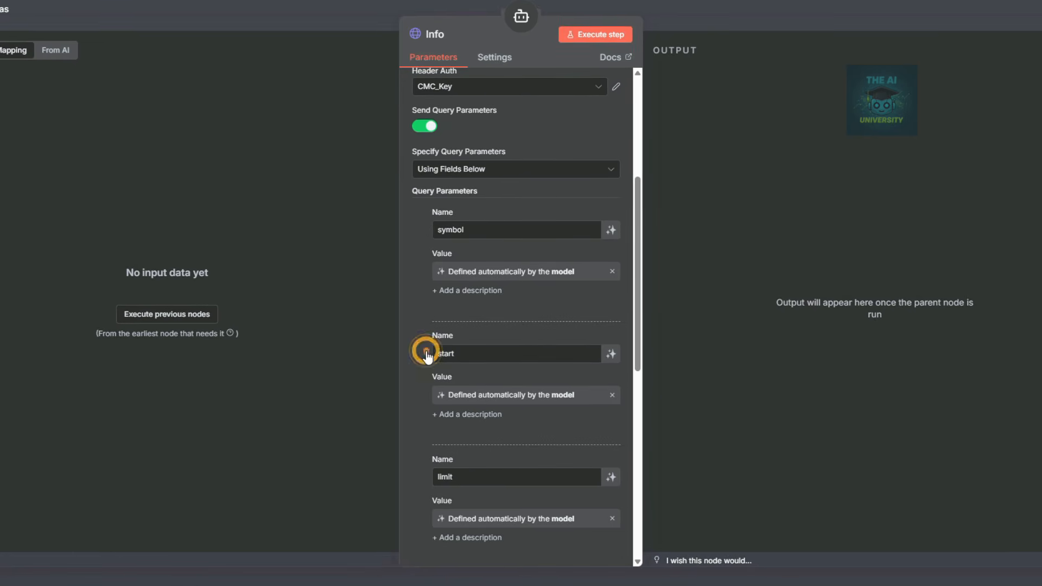
click(427, 353)
click(426, 353)
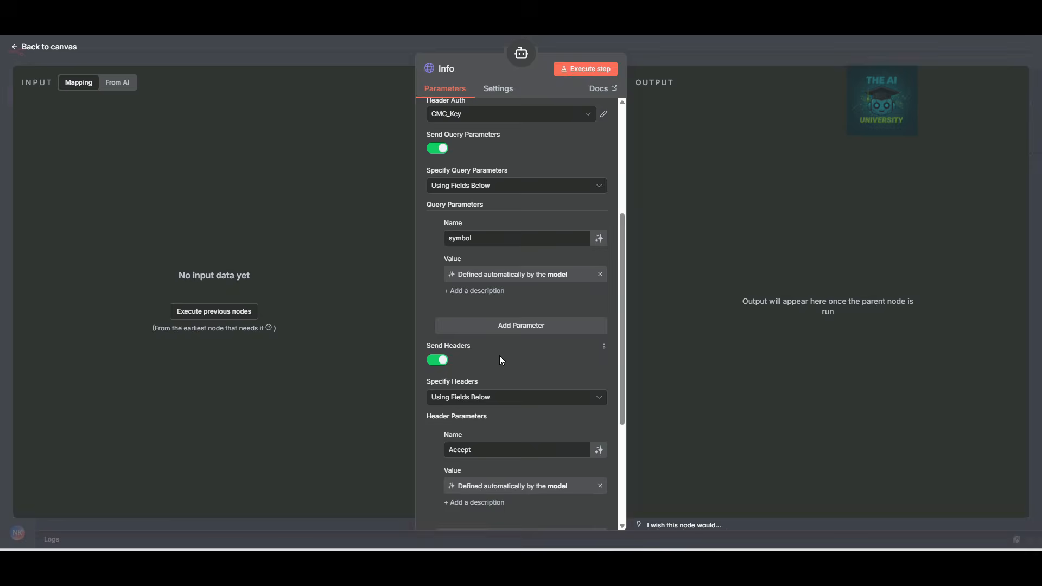
scroll(496, 364, down, 2)
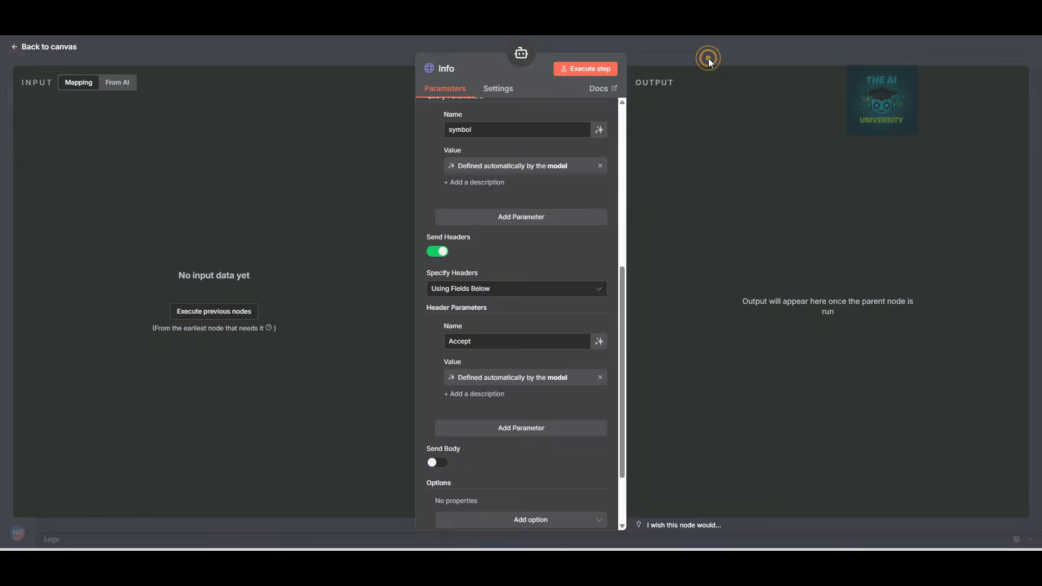
click(729, 29)
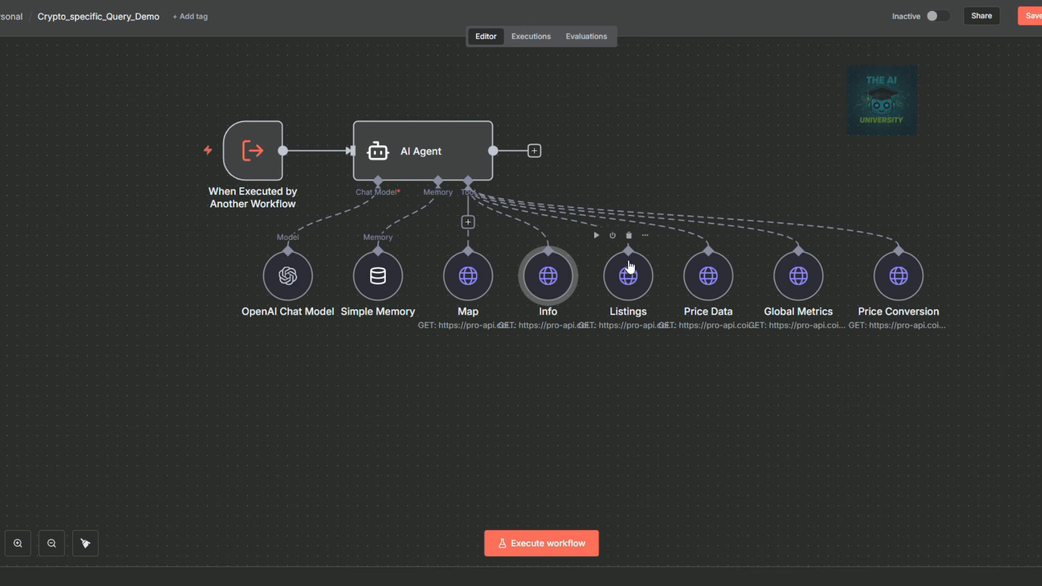
In the Listings tool, replace the URL with the v1 cryptocurrency/listings/latest endpoint.
double_click(635, 282)
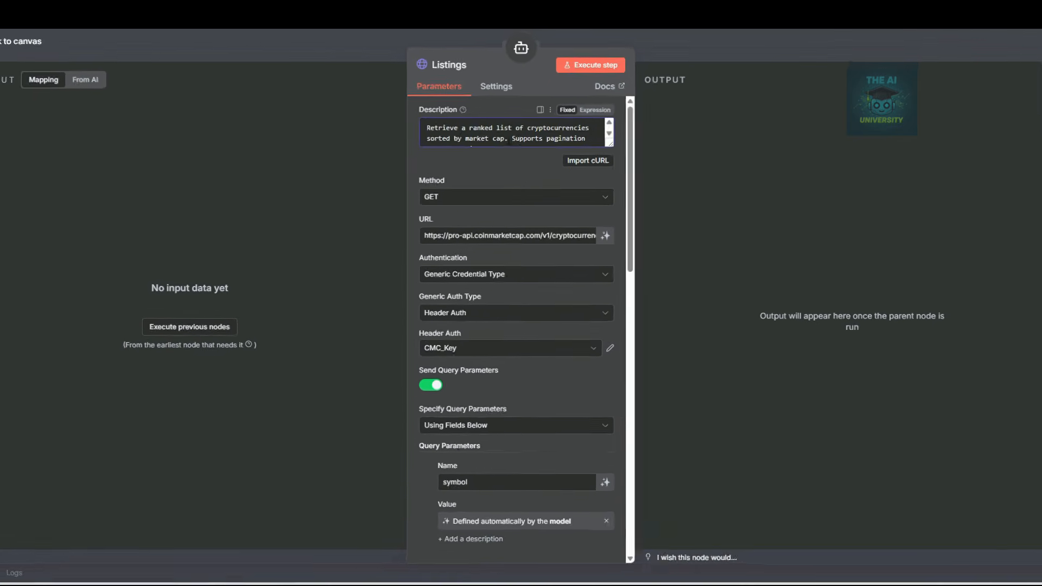
scroll(519, 162, up, 2)
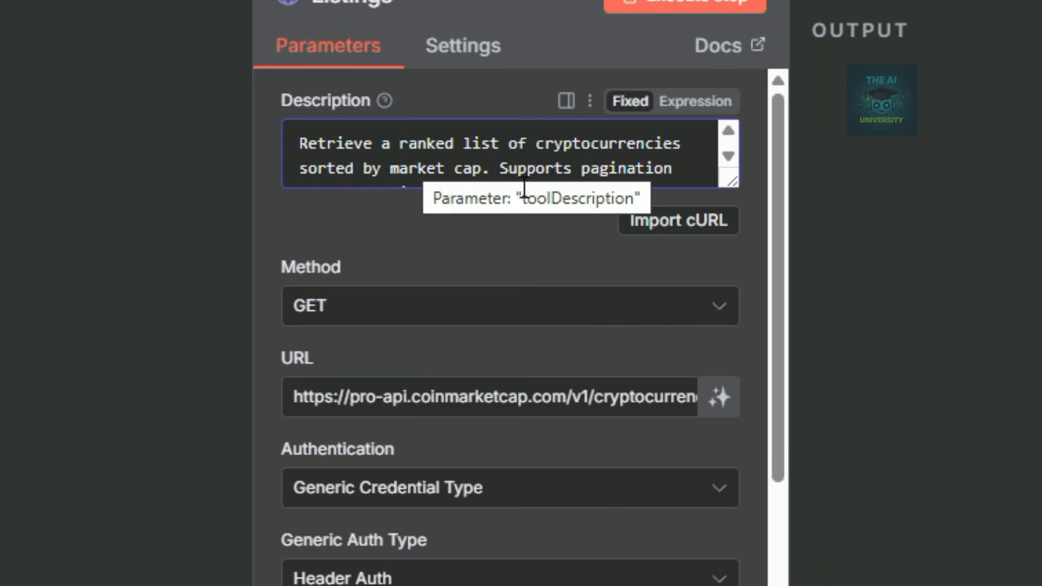
scroll(579, 193, down, 3)
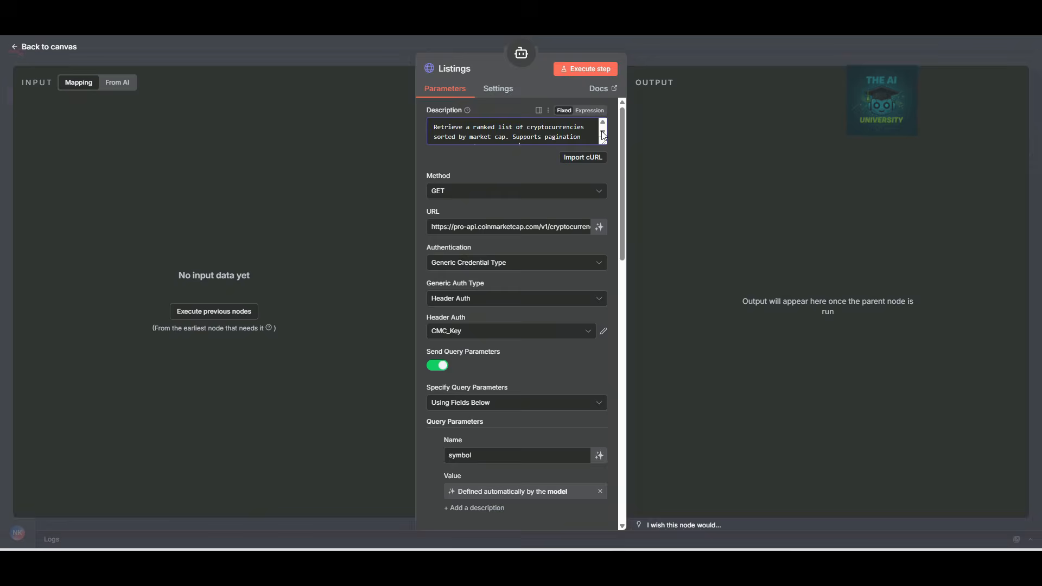
click(603, 135)
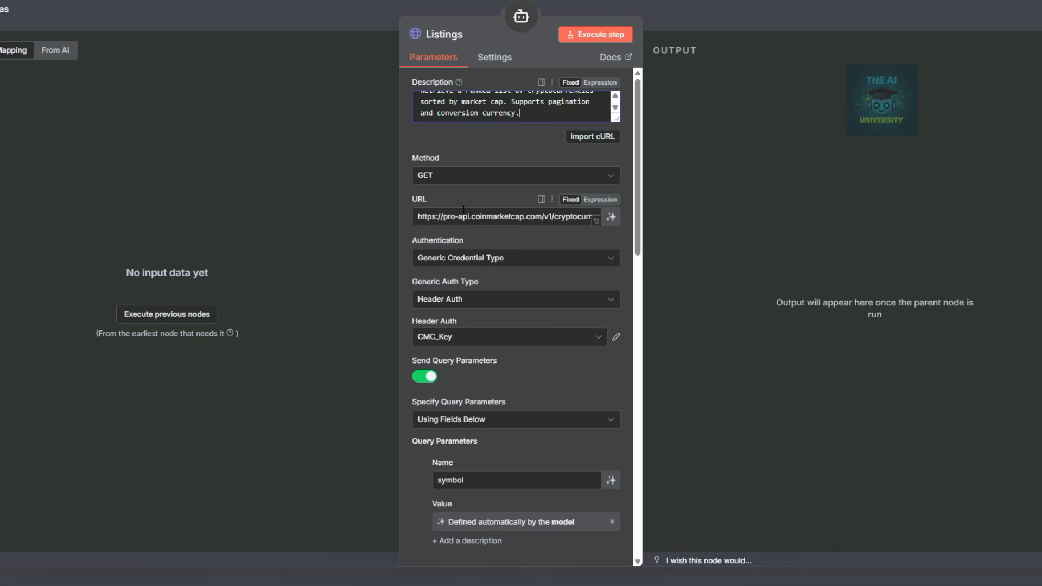
click(596, 220)
key(ctrl+a)
text(https://pro-api.coinmarketcap.com/v1/cryptocurrency/listings/latest)
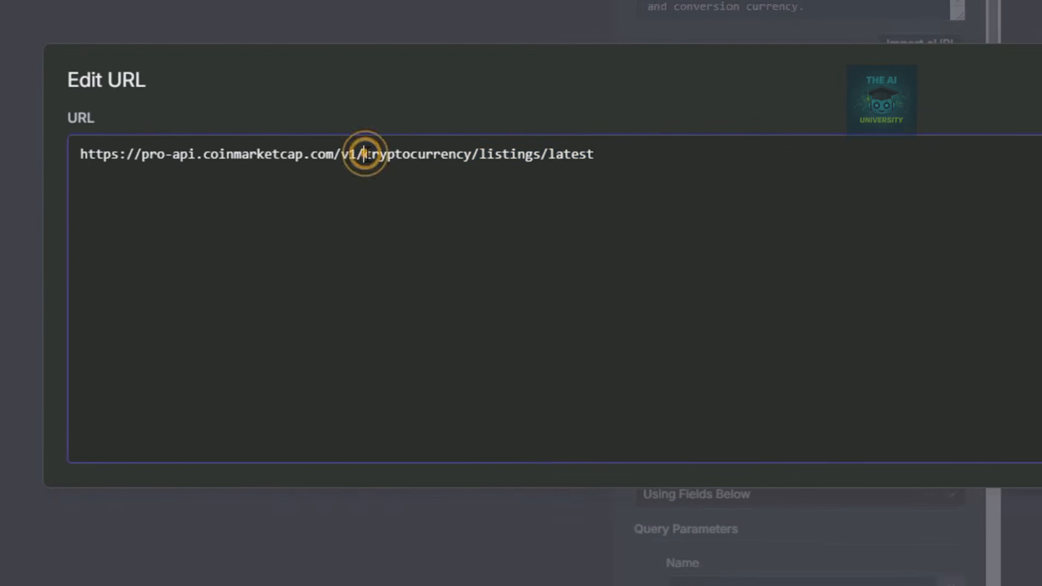
drag(280, 217, 420, 209)
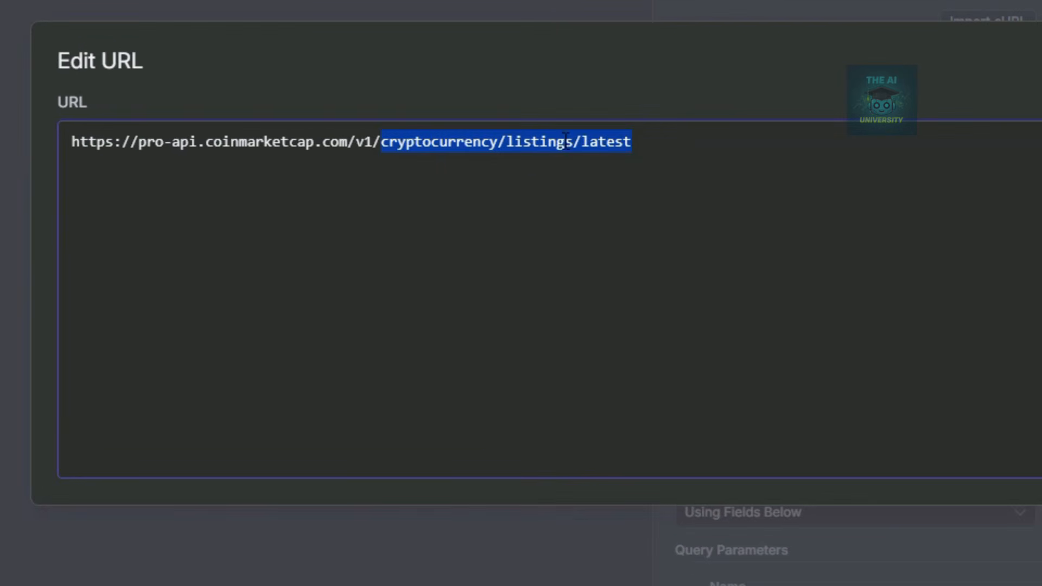
click(680, 105)
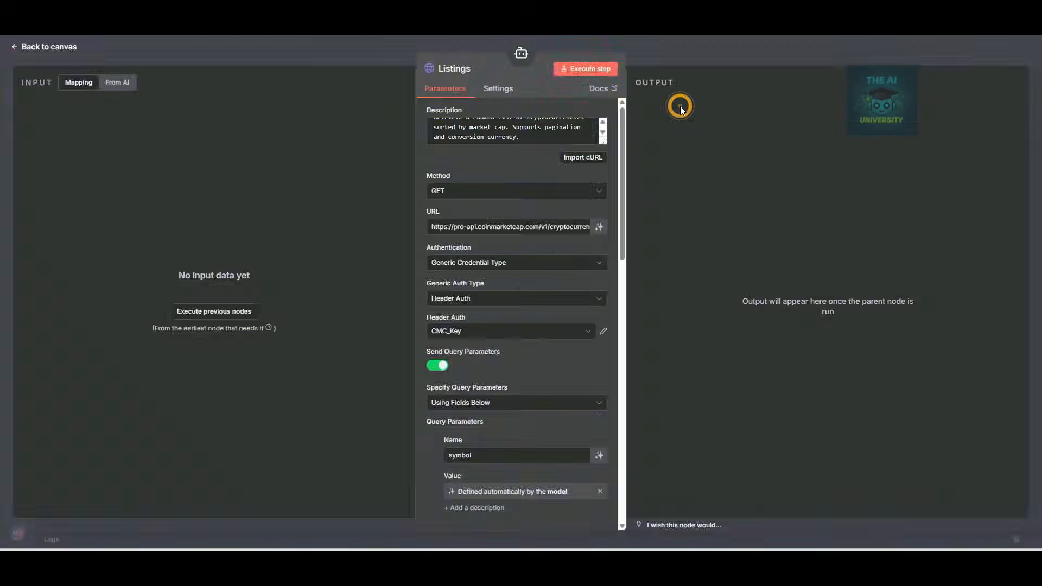
Delete the symbol and listing_status parameters and add a new 'convert' query parameter.
scroll(486, 236, down, 3)
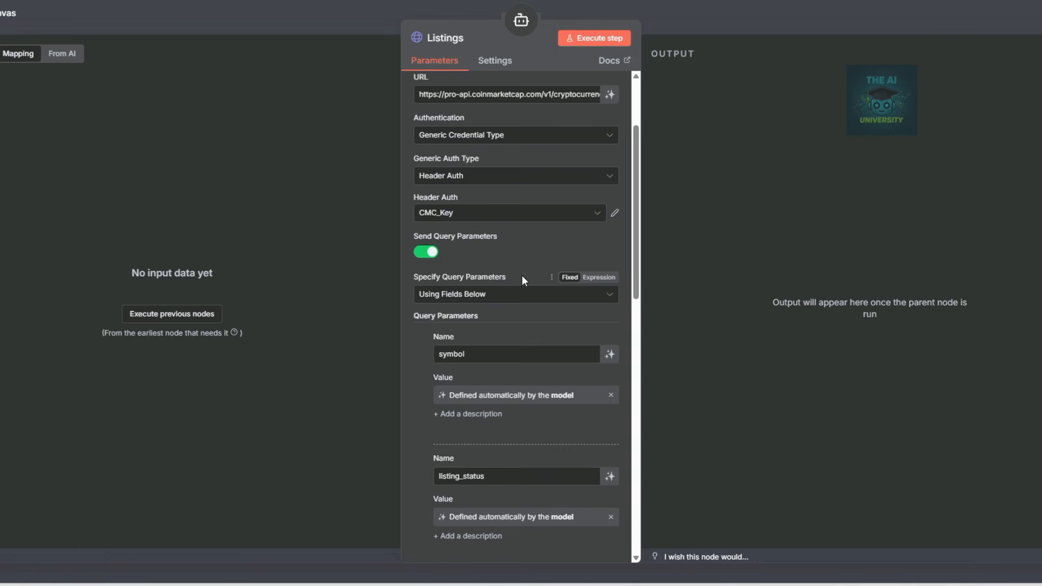
scroll(523, 275, down, 2)
click(426, 293)
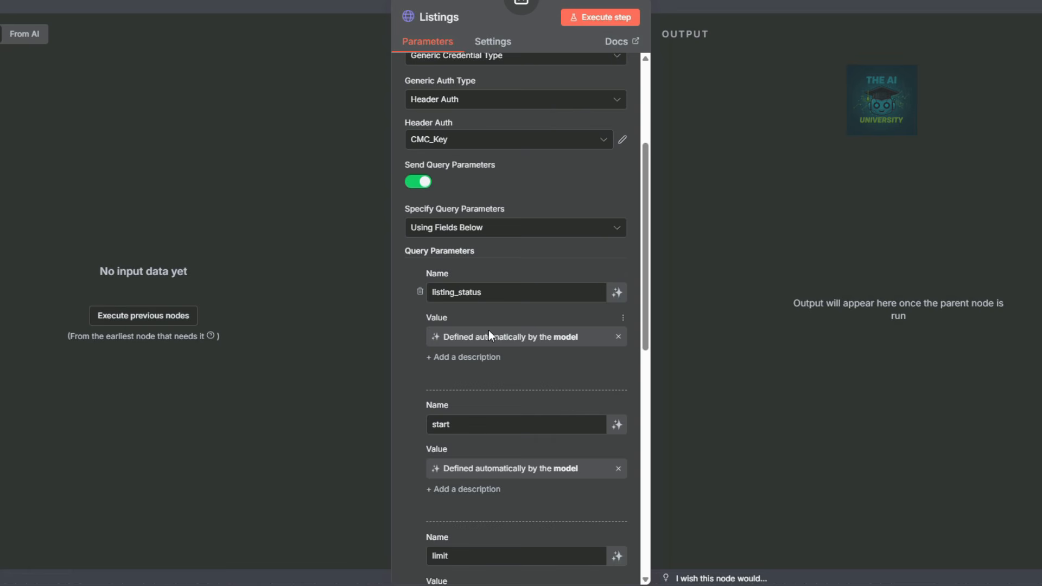
click(419, 292)
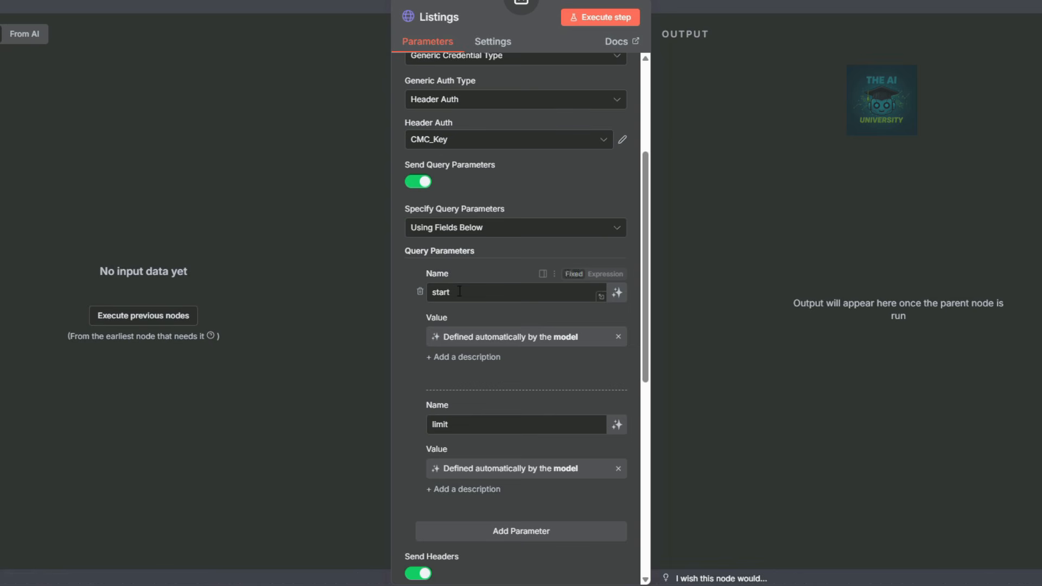
scroll(507, 358, down, 3)
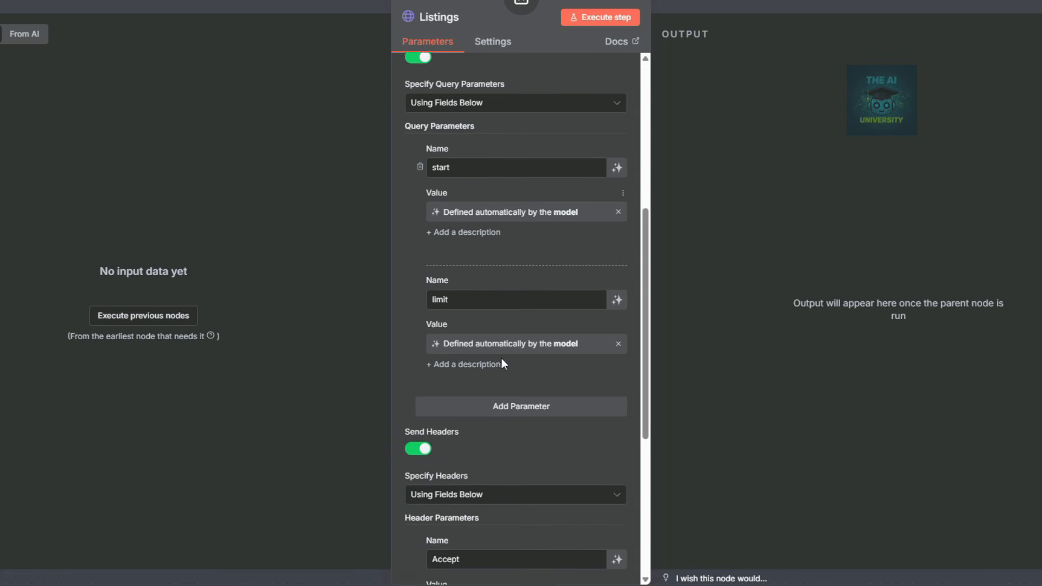
click(503, 400)
click(489, 422)
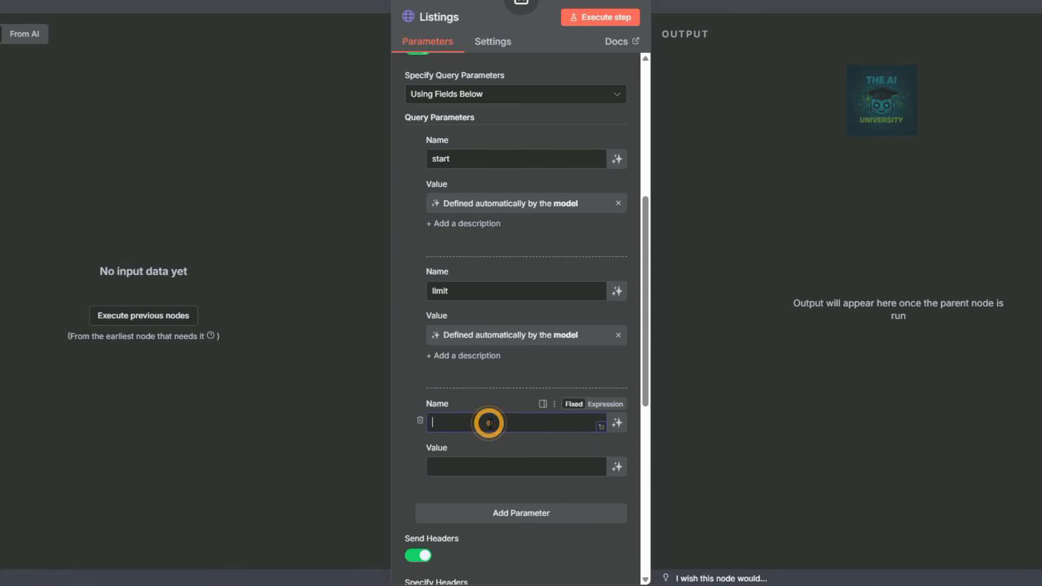
text(convert)
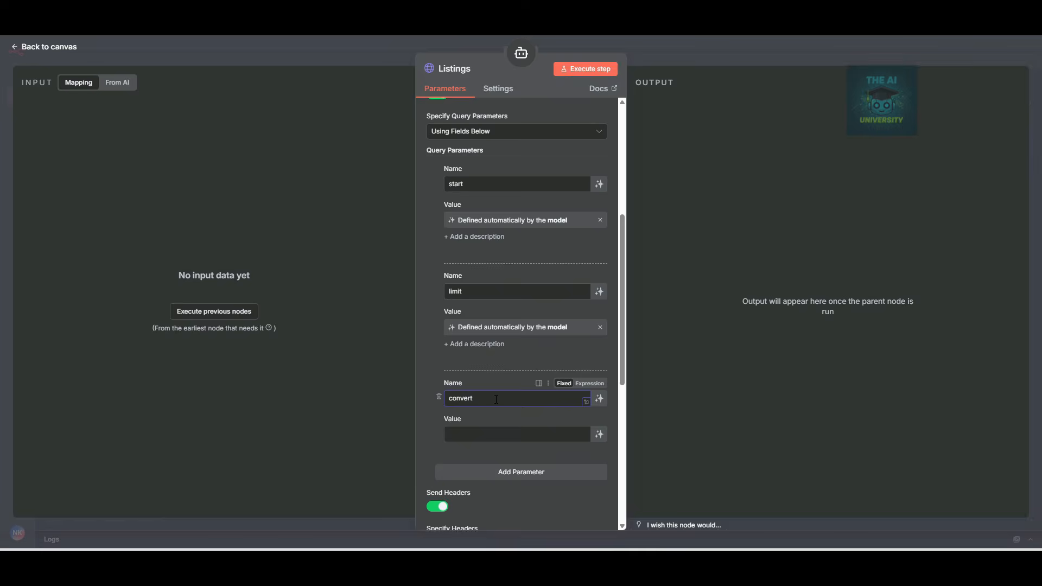
scroll(542, 413, down, 3)
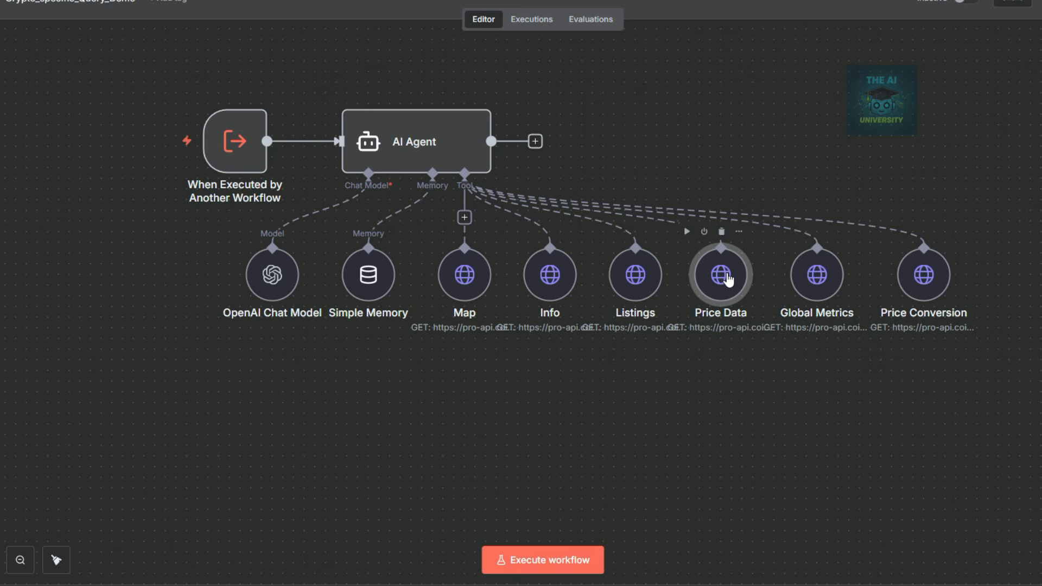
double_click(727, 279)
Replace the Price Data description with the new price-lookup wording.
drag(568, 101, 395, 90)
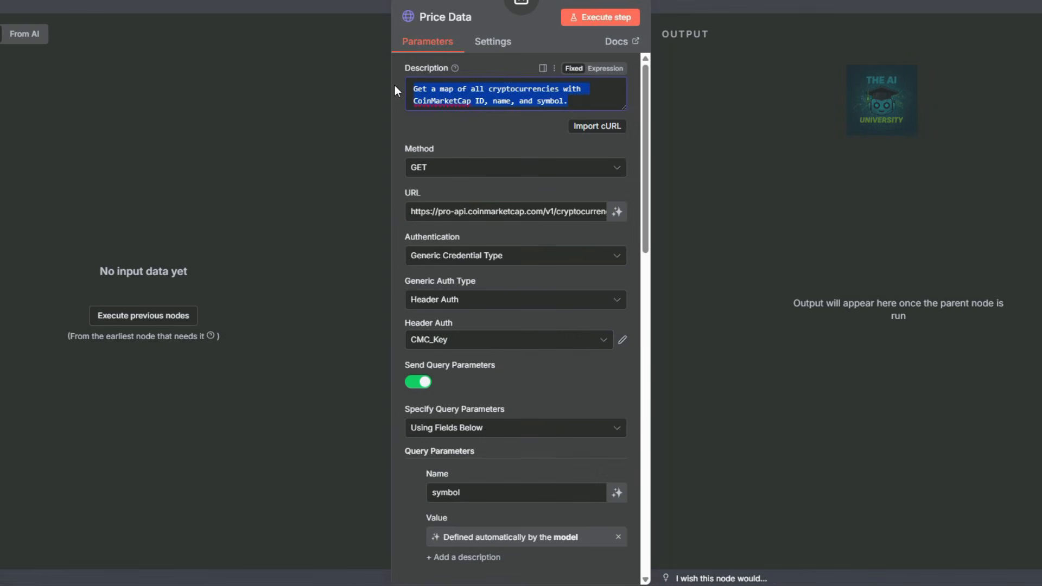
text(The tool going to recieve input of cryptocurrency name and then request the price from CoinMarketCap and send the price back in a message)
scroll(435, 93, up, 2)
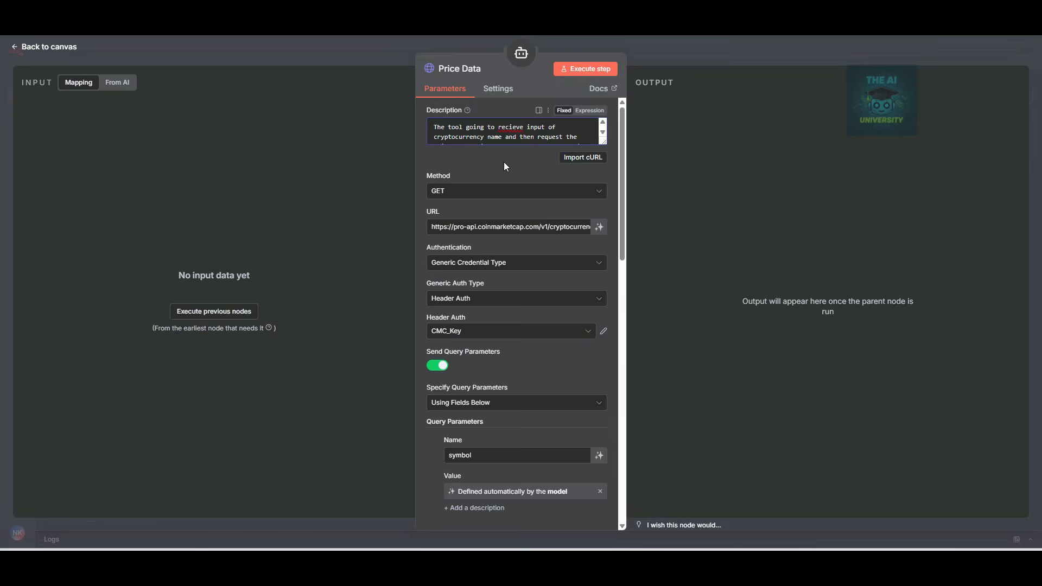
click(501, 128)
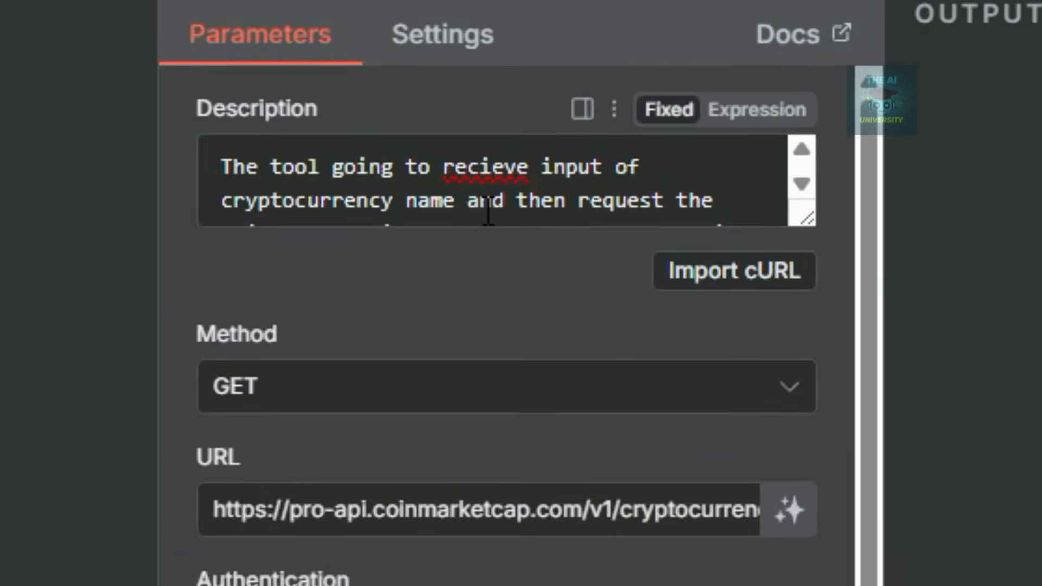
Set the Price Data URL to the v2 cryptocurrency/quotes/latest endpoint.
scroll(511, 140, down, 2)
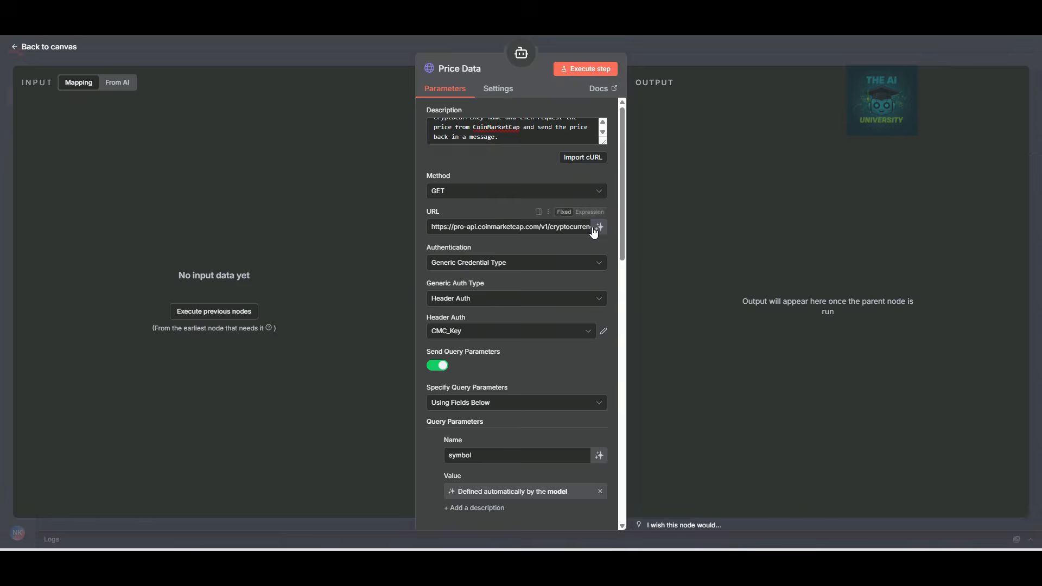
click(766, 548)
click(535, 149)
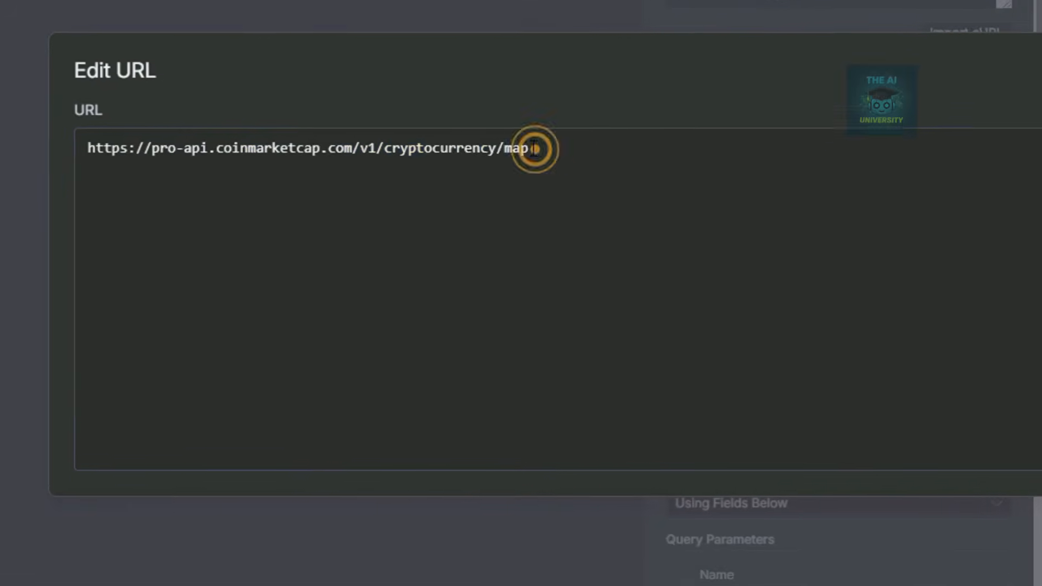
key(ctrl+a)
text(https://pro-api.coinmarketcap.com/v2/cryptocurrency/quotes/latest)
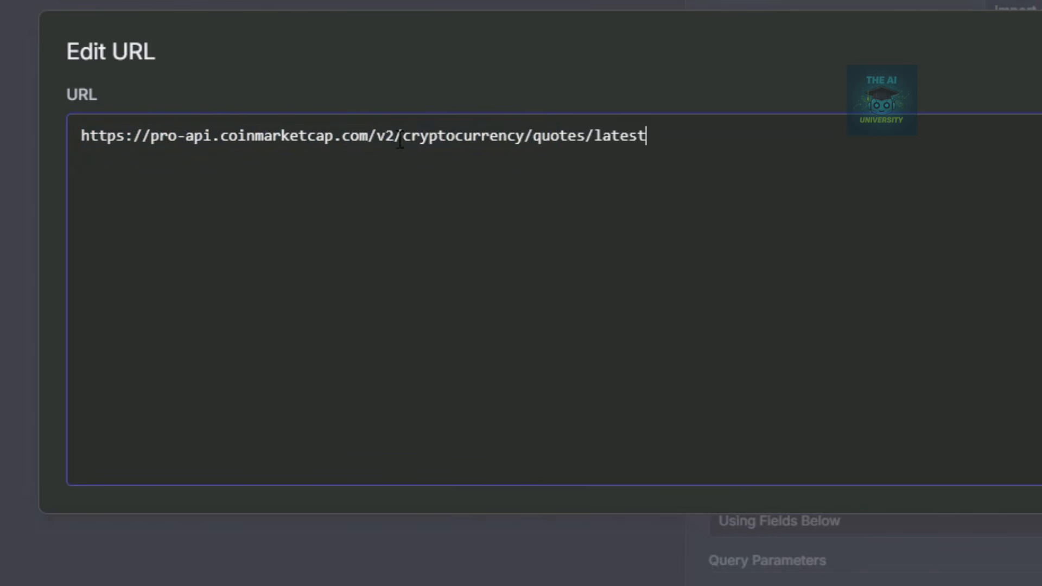
drag(401, 139, 648, 135)
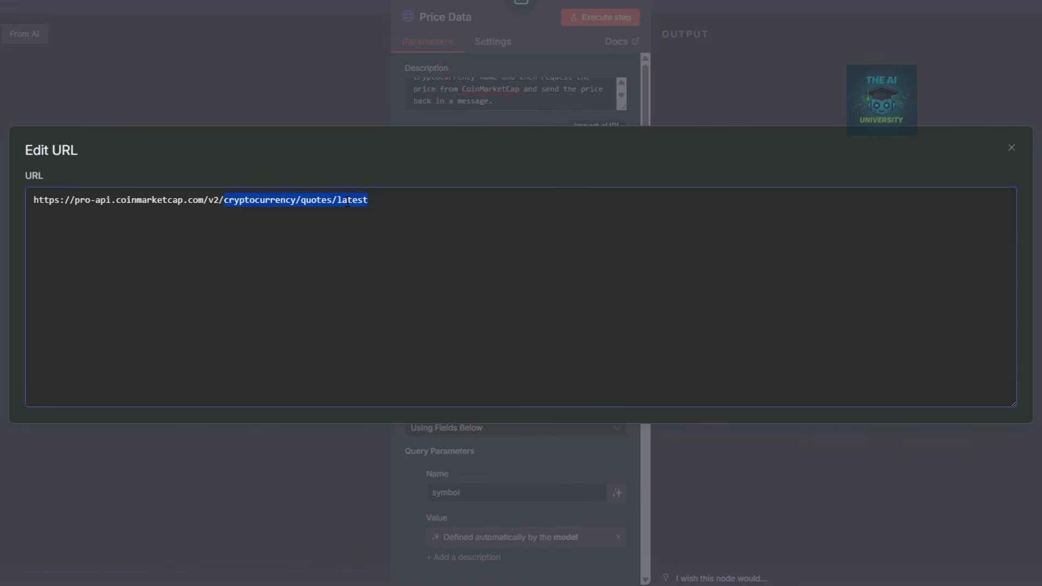
click(762, 86)
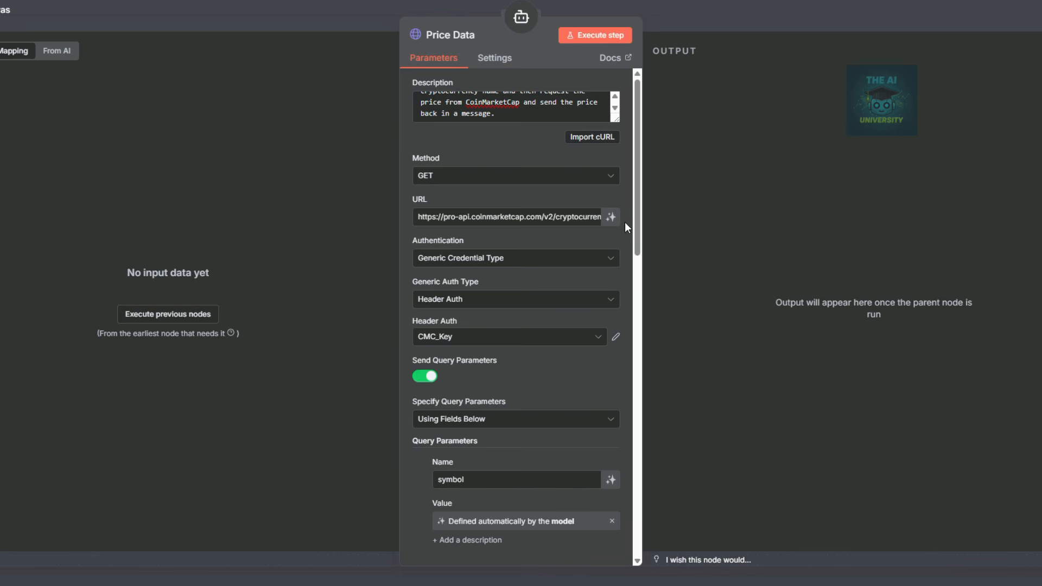
Rename listing_status to 'convert' and delete the start and limit parameters.
scroll(510, 323, down, 2)
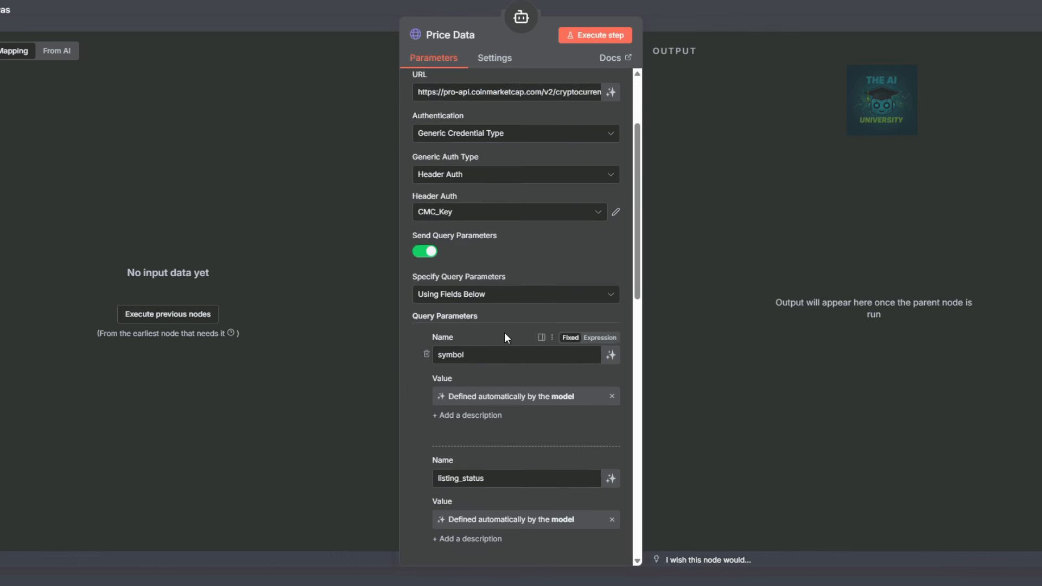
scroll(503, 332, down, 2)
drag(517, 355, 385, 358)
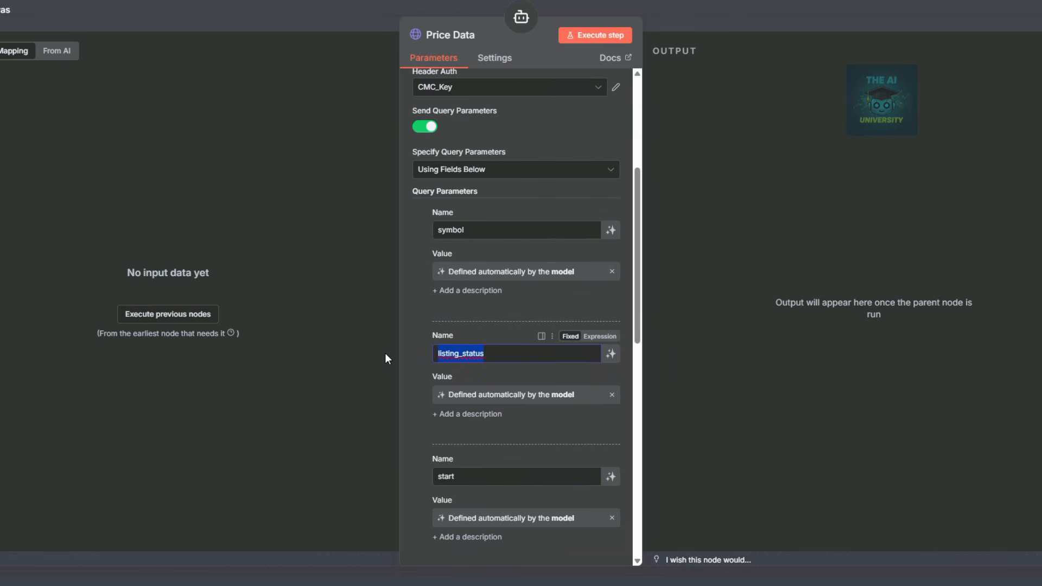
text(convert)
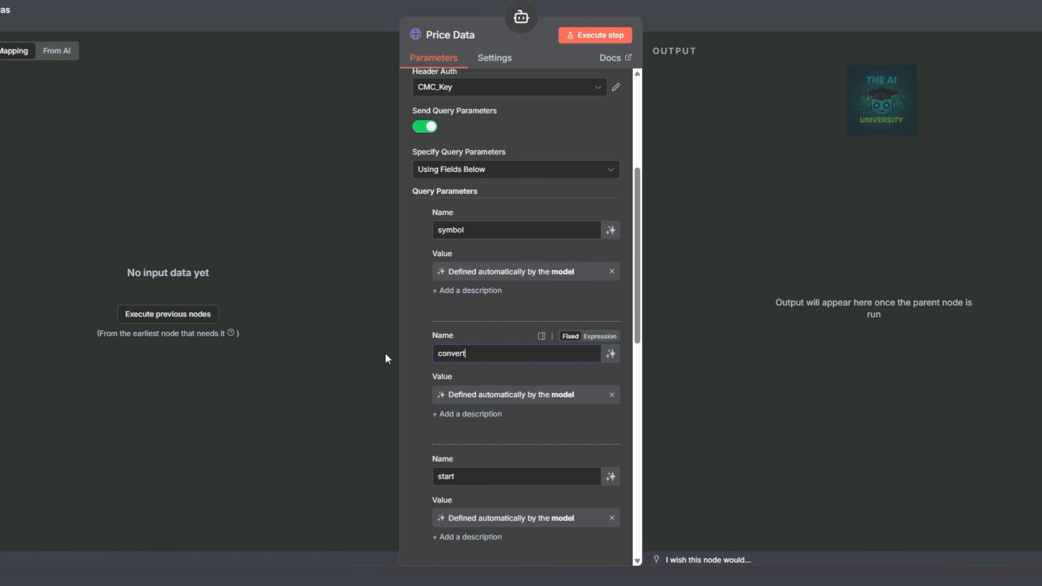
scroll(456, 380, down, 2)
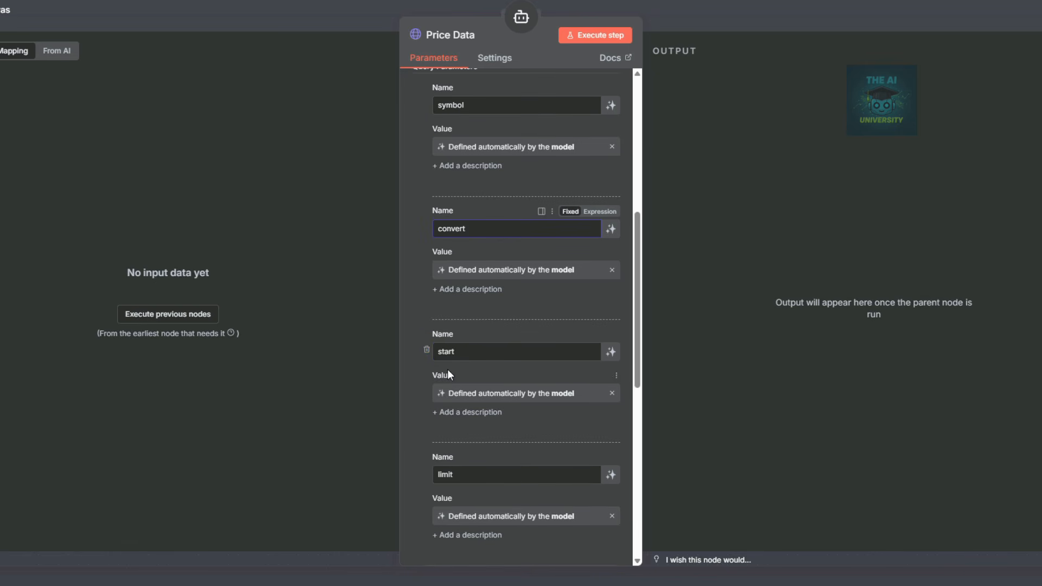
click(426, 351)
click(426, 351)
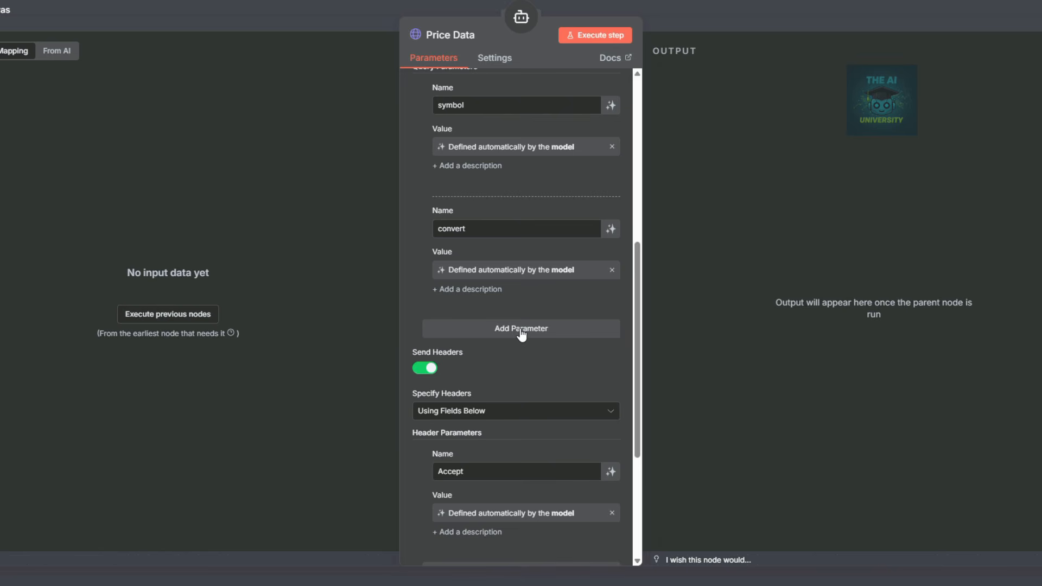
Give the Global Metrics tool the new global market metrics description.
click(796, 275)
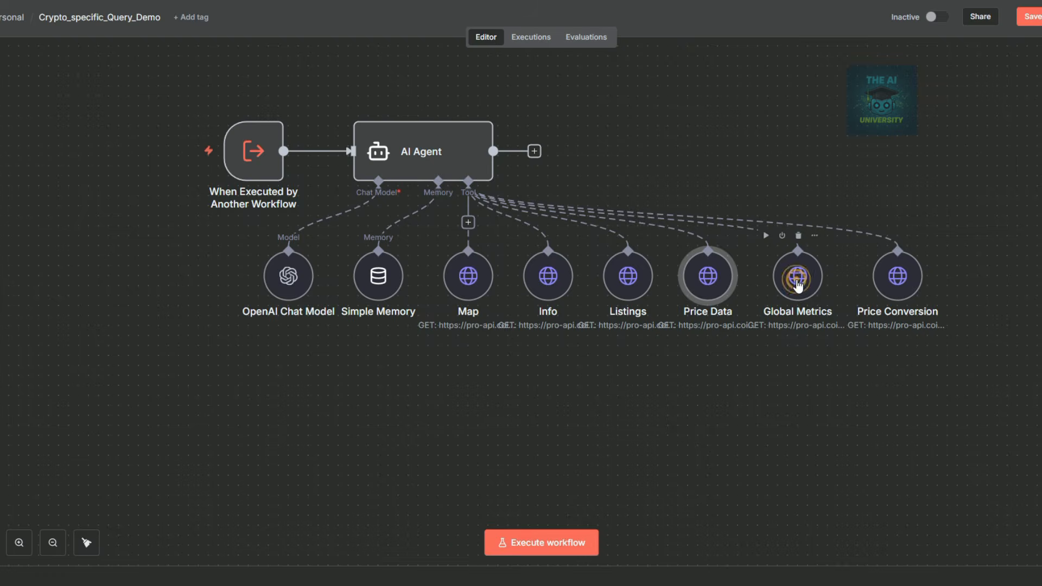
double_click(796, 275)
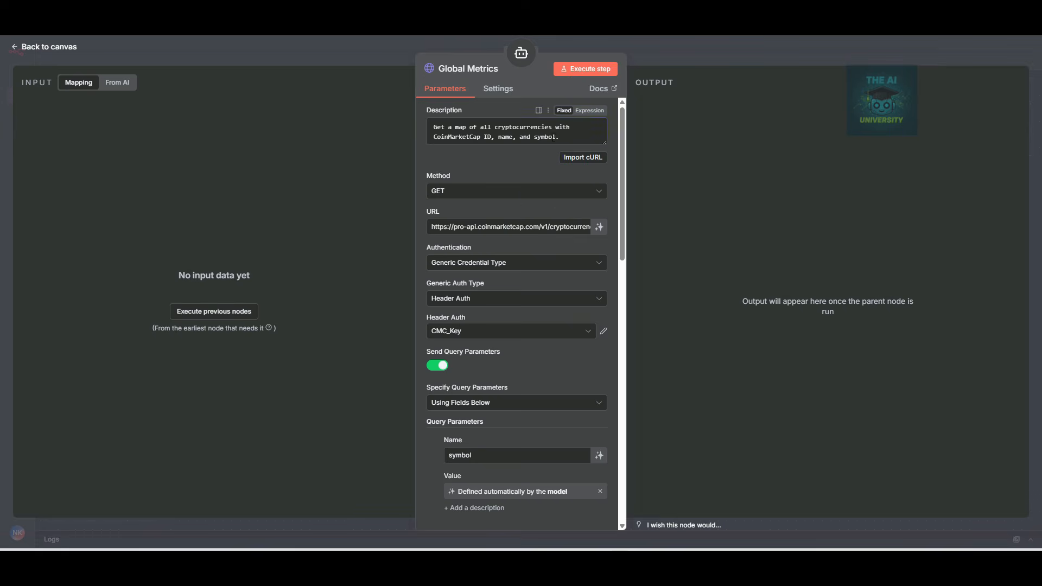
drag(566, 112, 377, 103)
text(Returns global crypto market metrics including market cap, 24h volume, BTC dominance, and total active cryptocurrencies.)
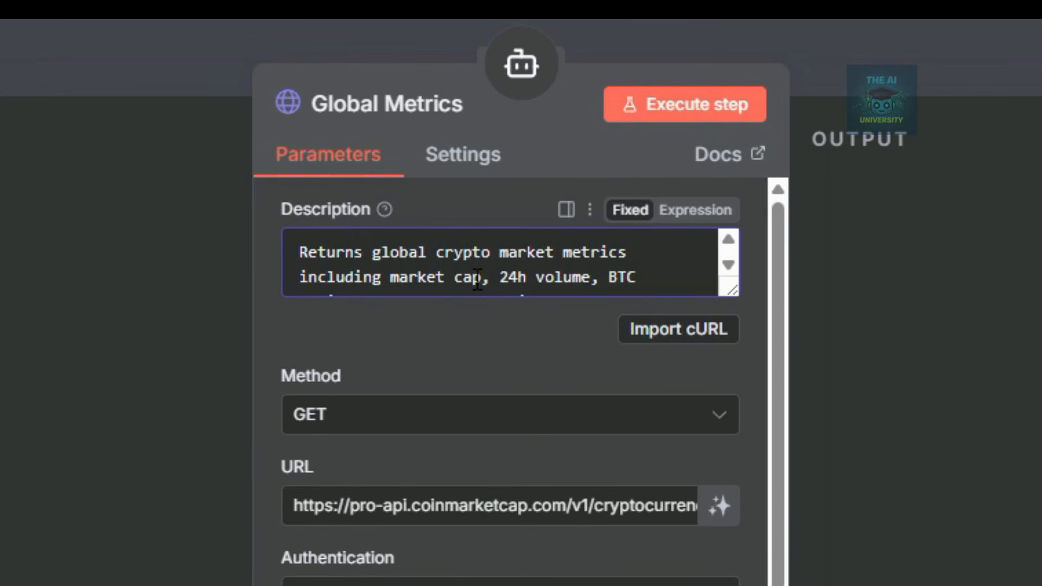
Set the Global Metrics URL to the global-metrics/quotes/latest endpoint.
scroll(610, 278, down, 1)
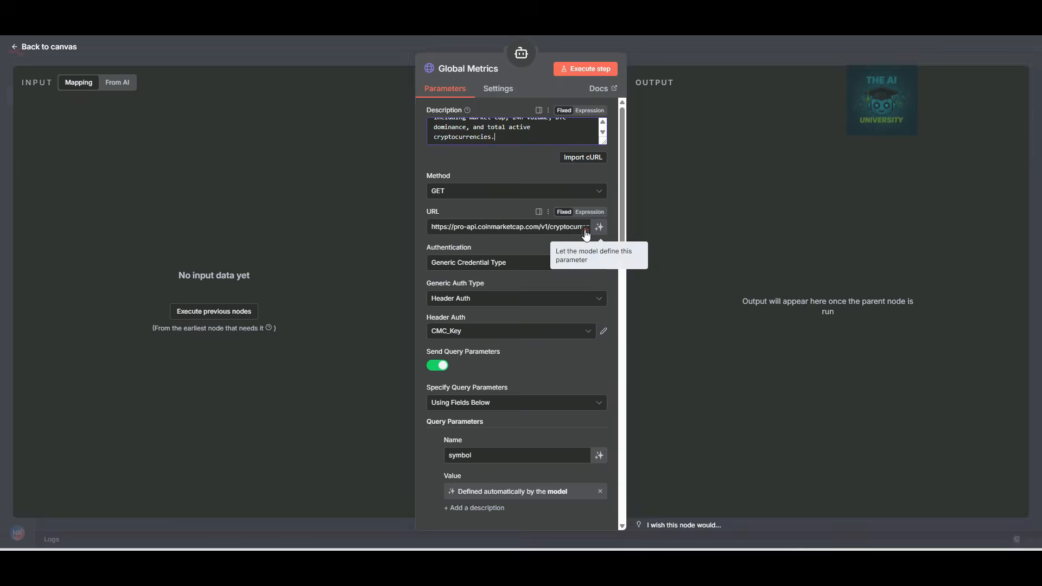
click(585, 234)
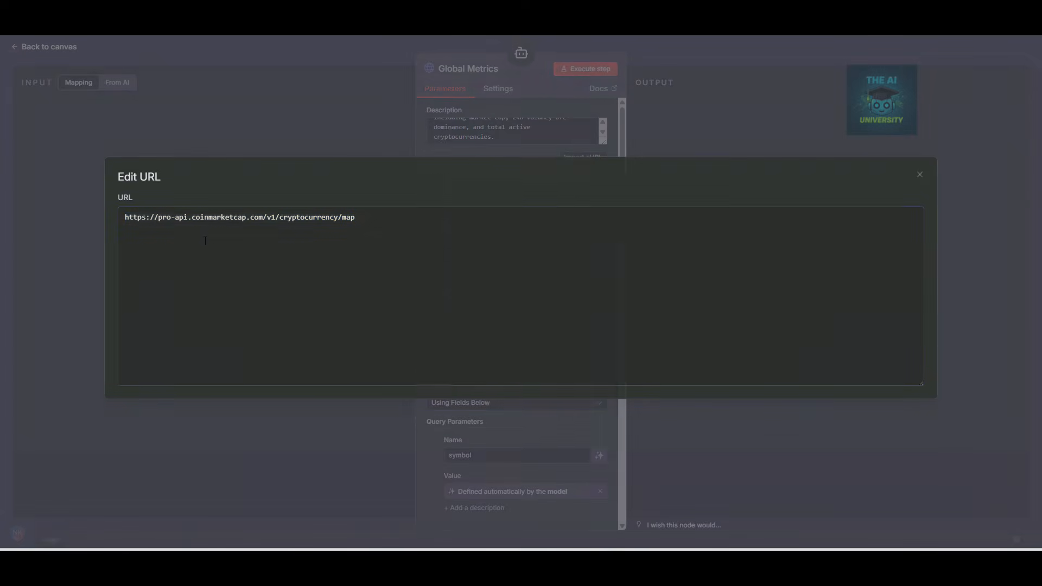
drag(358, 215, 27, 216)
text(https://pro-api.coinmarketcap.com/v1/global-metrics/quotes/latest)
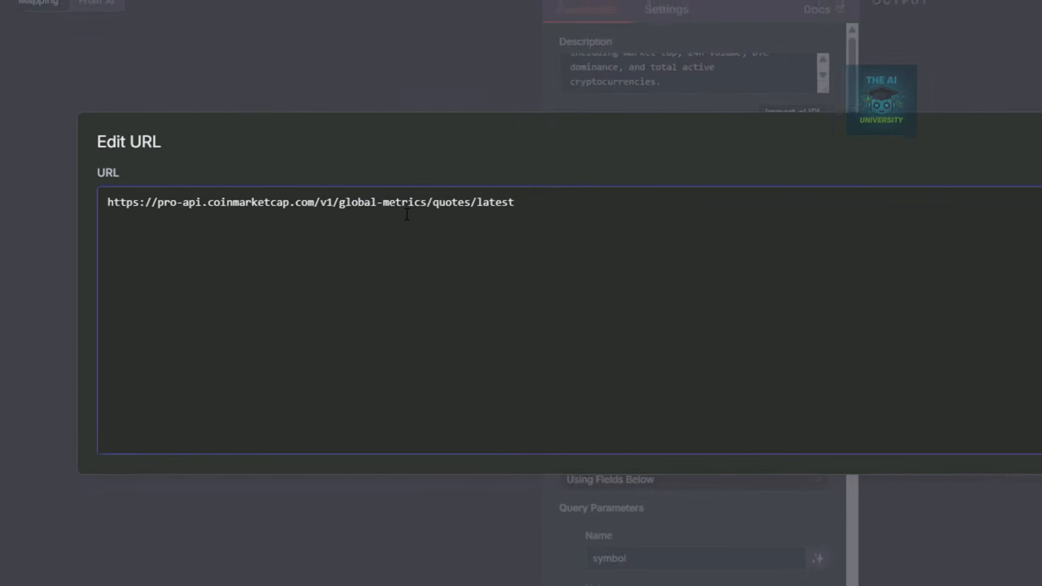
drag(289, 215, 359, 214)
drag(521, 188, 647, 182)
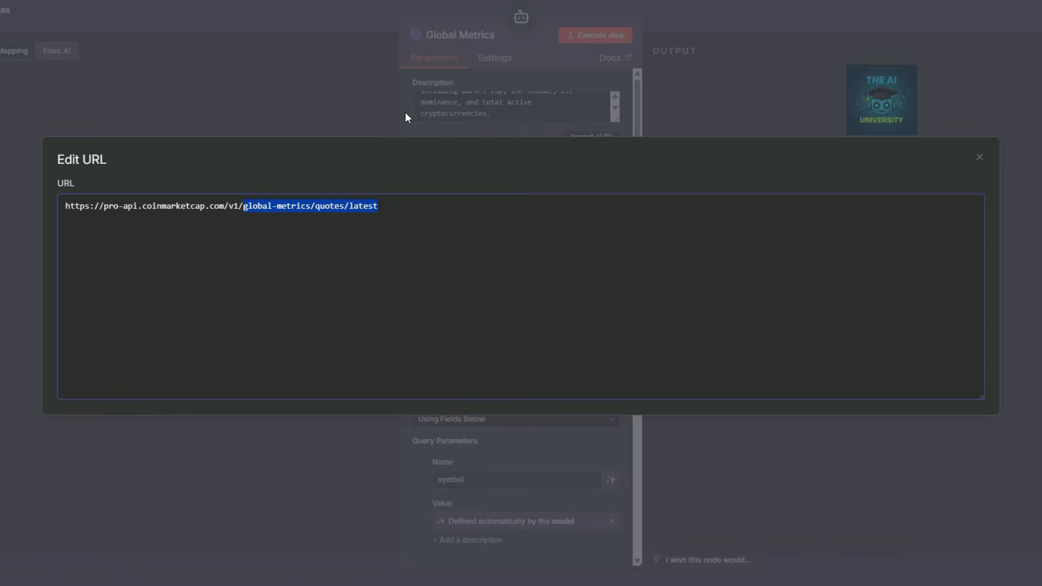
click(406, 114)
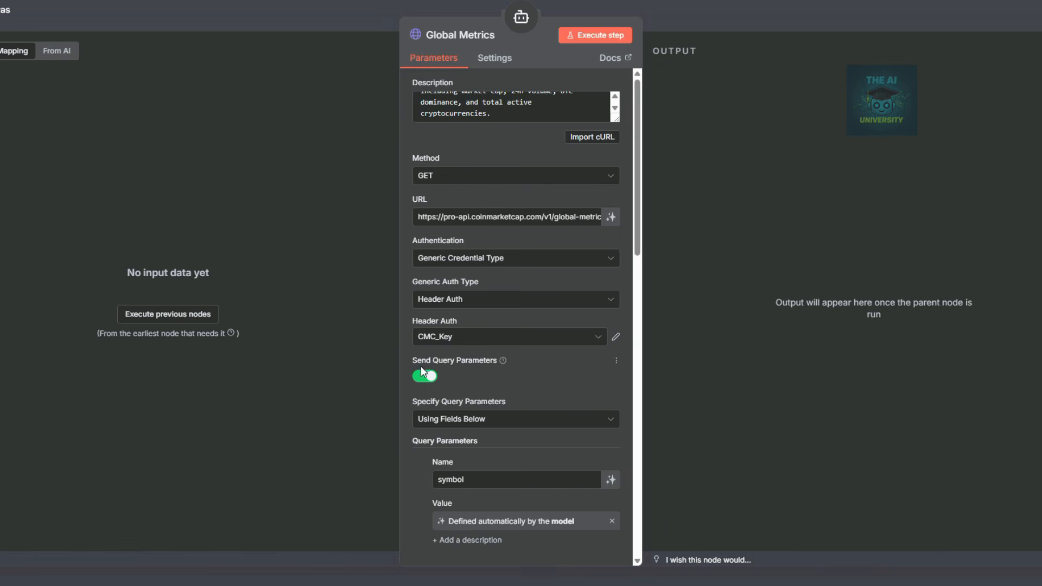
Turn off Send Query Parameters and close the Global Metrics settings.
click(421, 380)
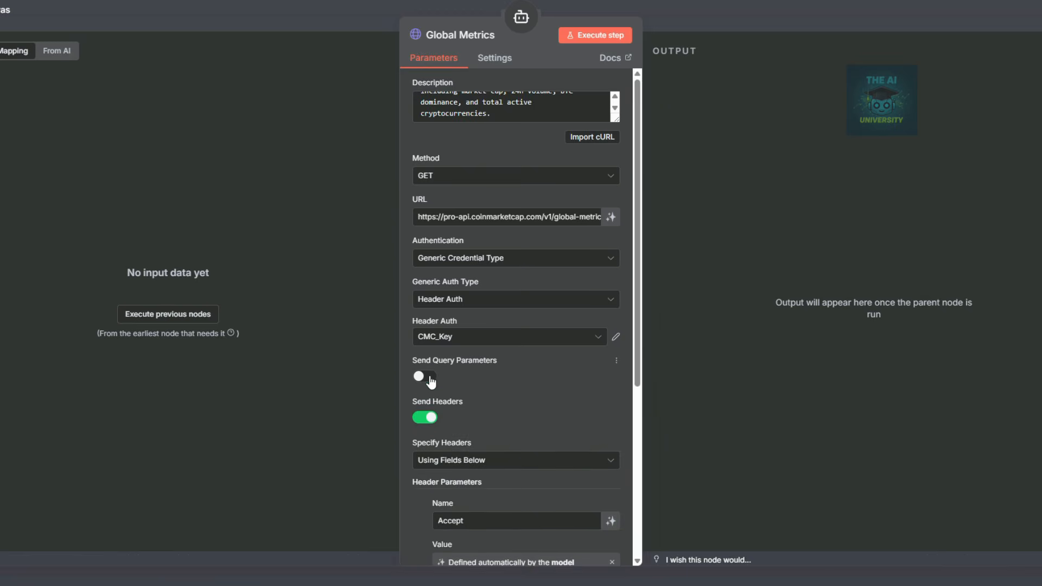
scroll(624, 325, down, 1)
scroll(572, 355, down, 4)
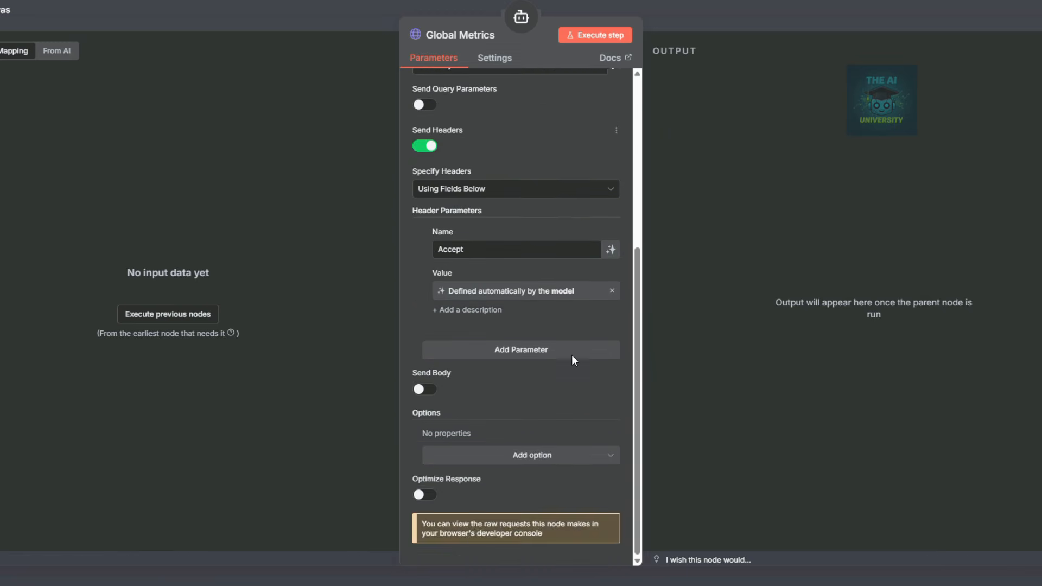
scroll(572, 358, up, 3)
click(823, 19)
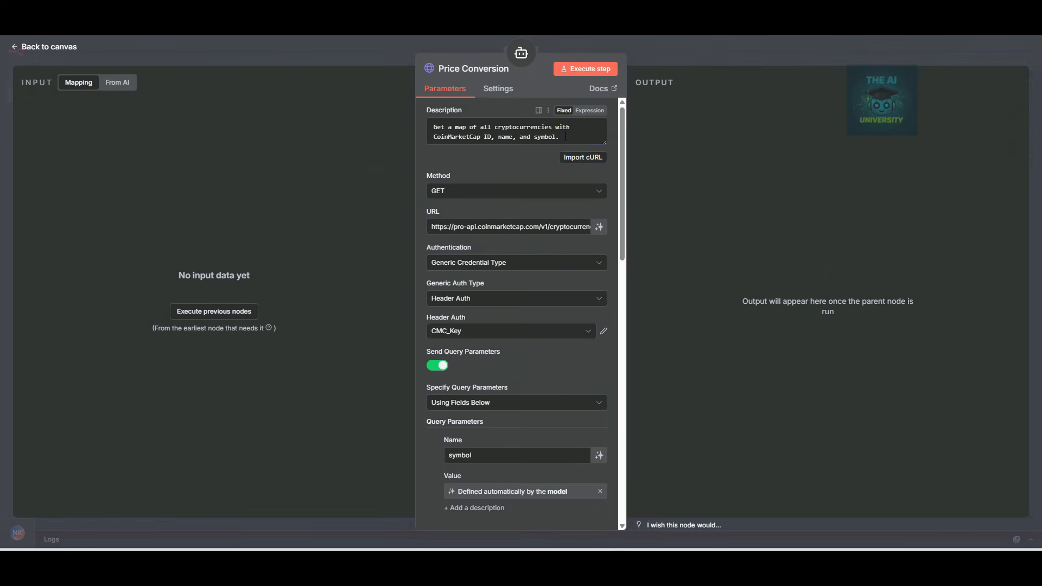
Give Price Conversion the currency-conversion description and the tools/price-conversion URL.
drag(562, 136, 405, 128)
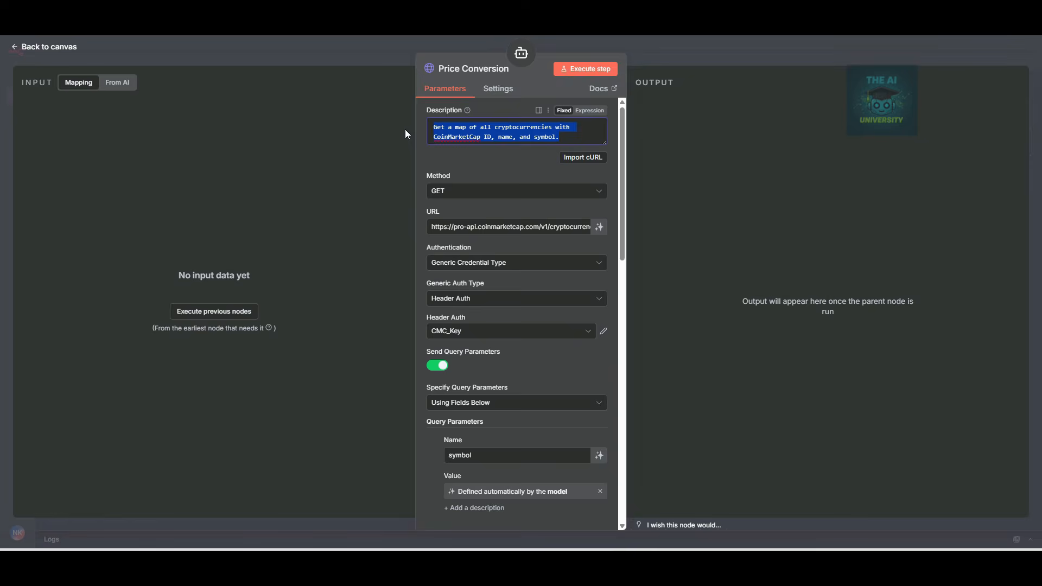
text(Convert cryptocurrency or fiat value from one currency to another.)
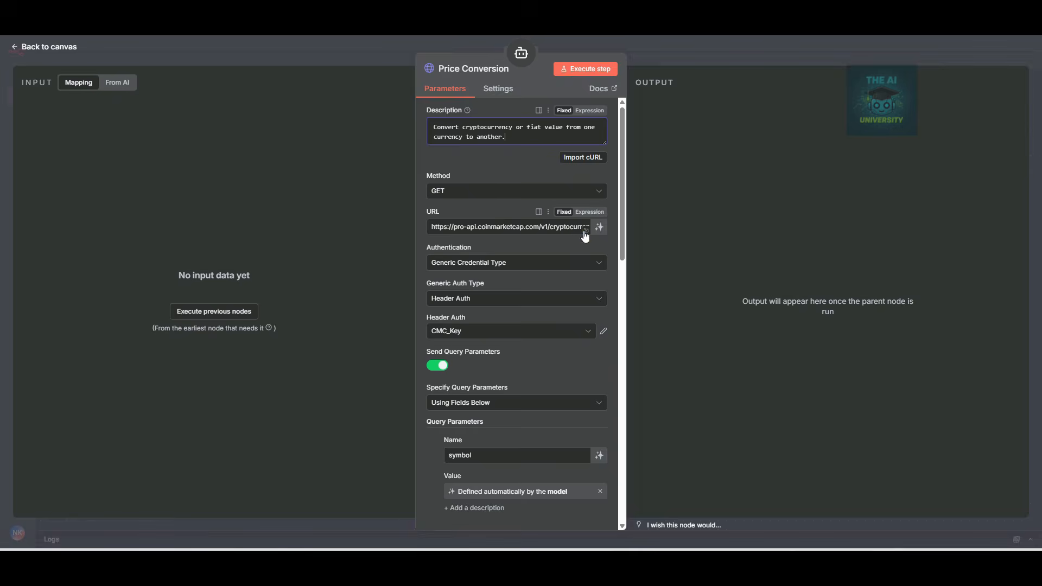
click(584, 235)
key(ctrl+a)
text(https://pro-api.coinmarketcap.com/v1/tools/price-conversion)
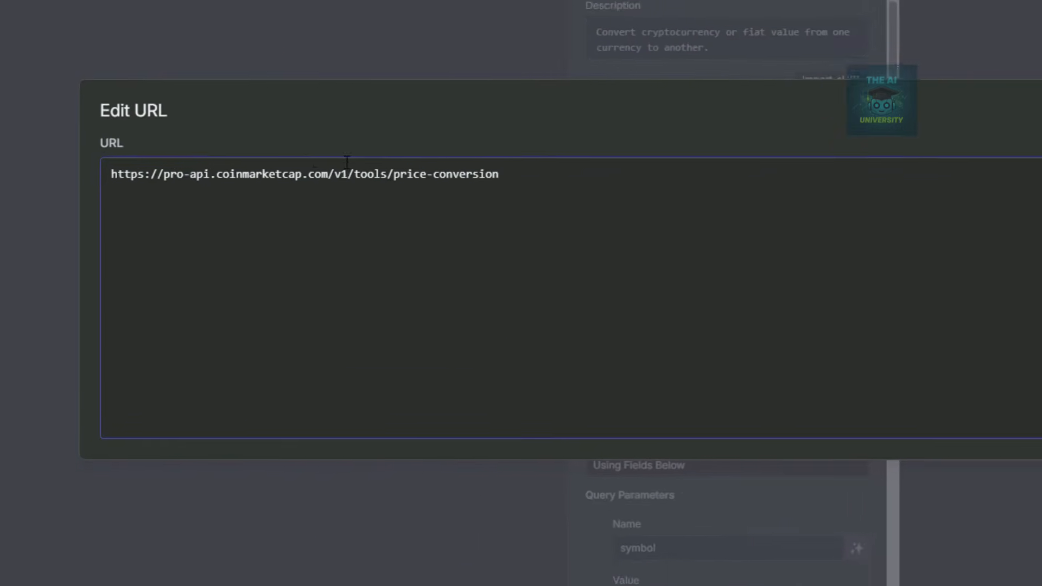
drag(351, 174, 469, 174)
drag(558, 153, 562, 152)
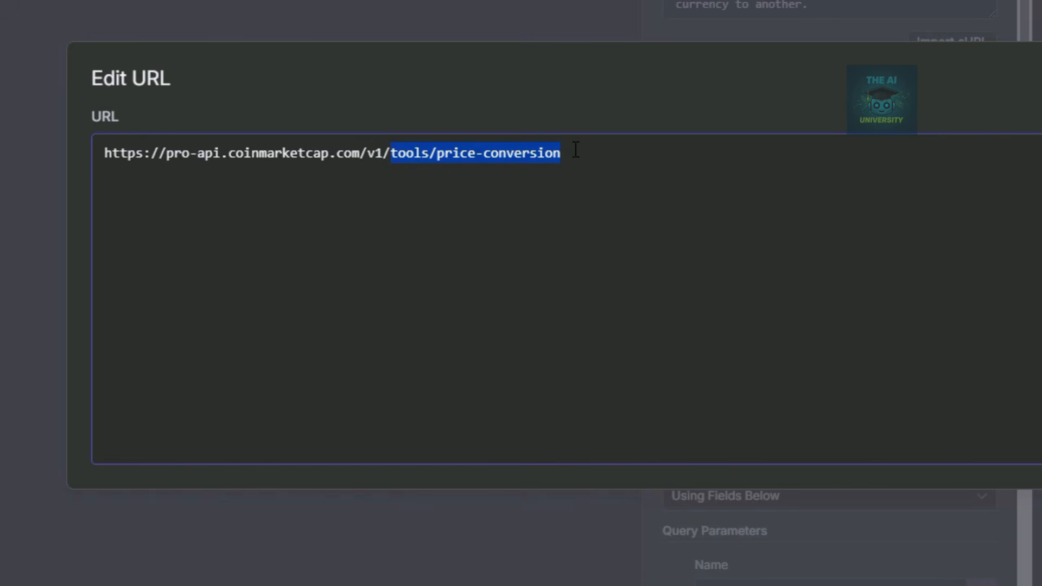
click(834, 2)
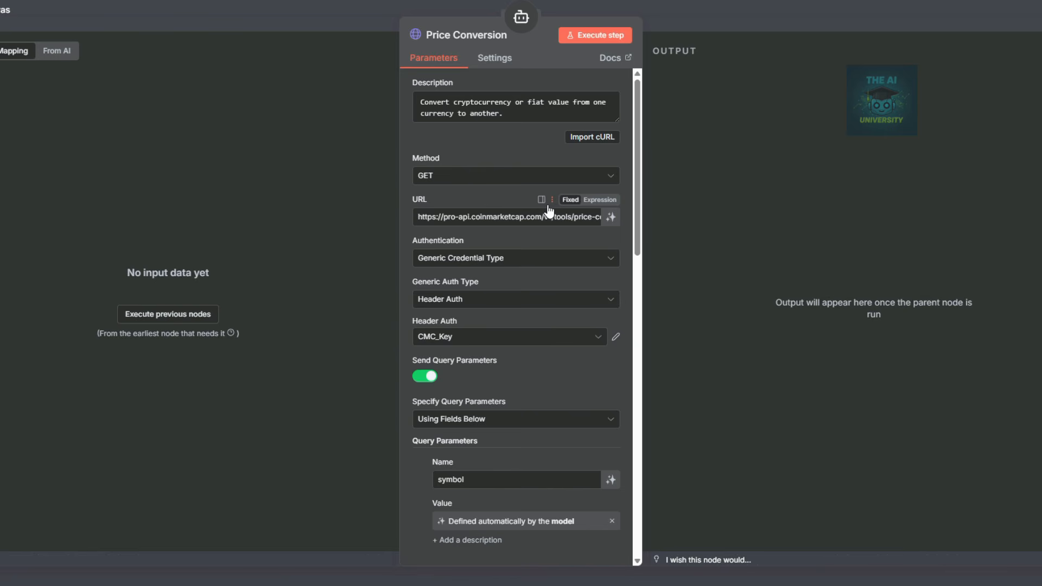
Rename the query parameters to 'amount' and 'convert', delete limit, and return to the canvas.
scroll(549, 211, down, 5)
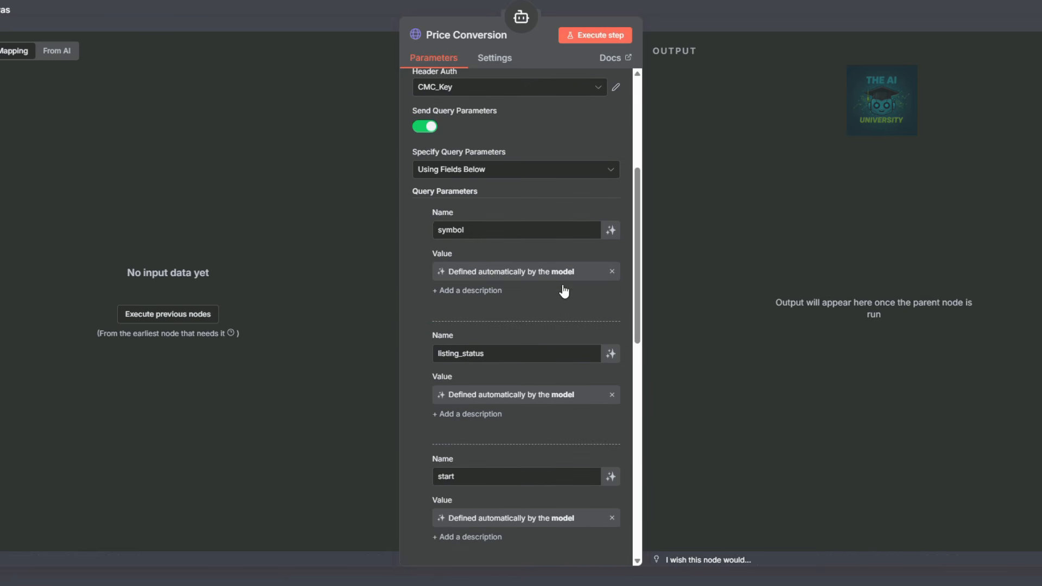
drag(499, 352, 407, 355)
text(amount)
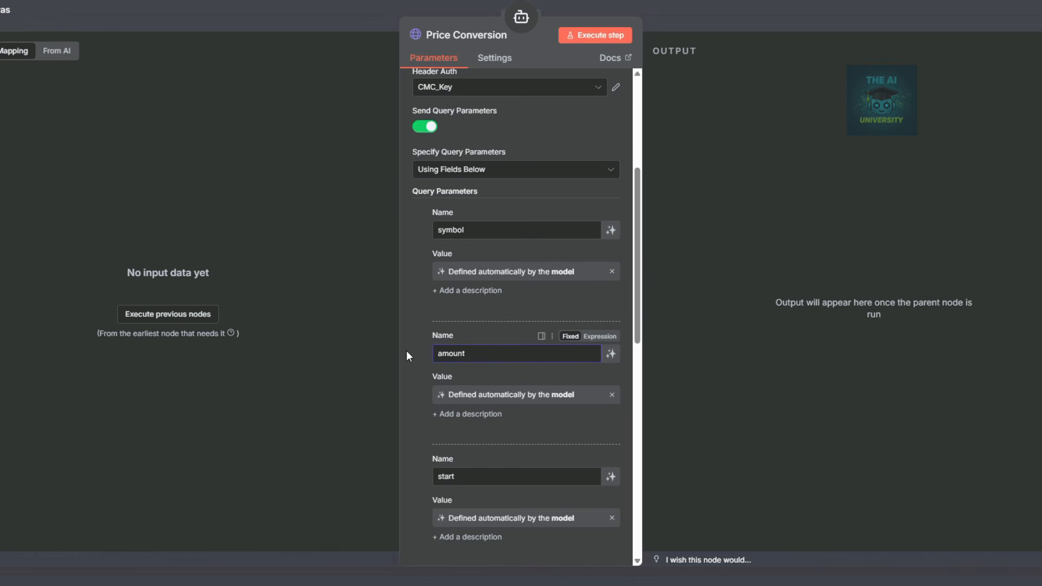
scroll(406, 351, down, 2)
drag(468, 352, 428, 355)
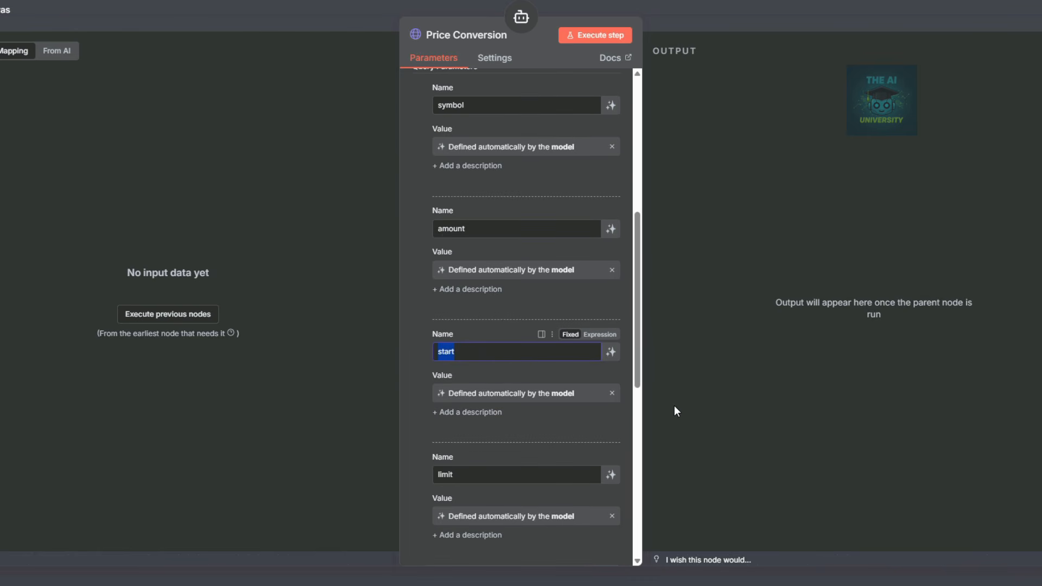
text(convert)
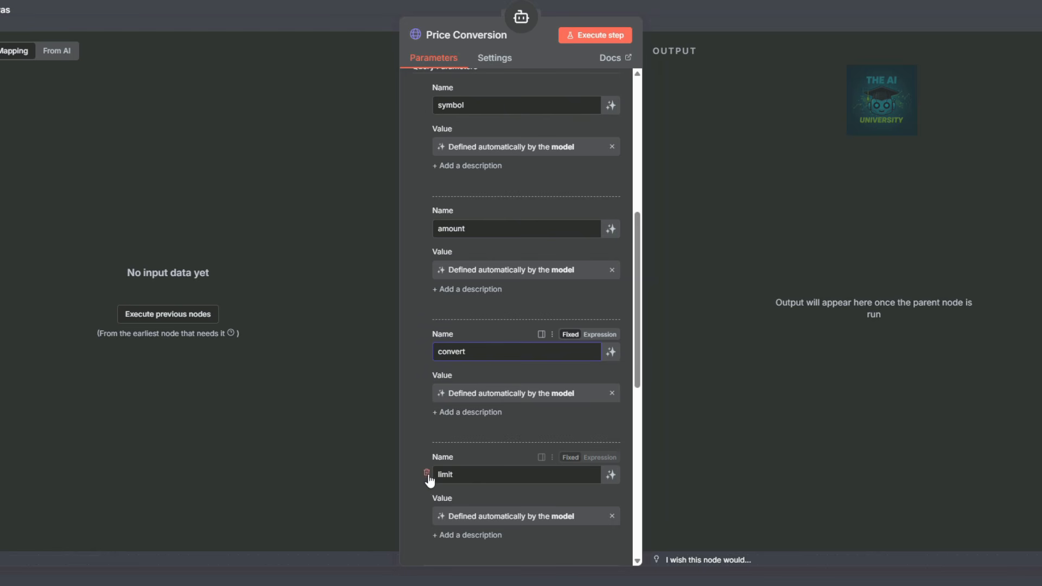
click(427, 475)
scroll(522, 450, down, 3)
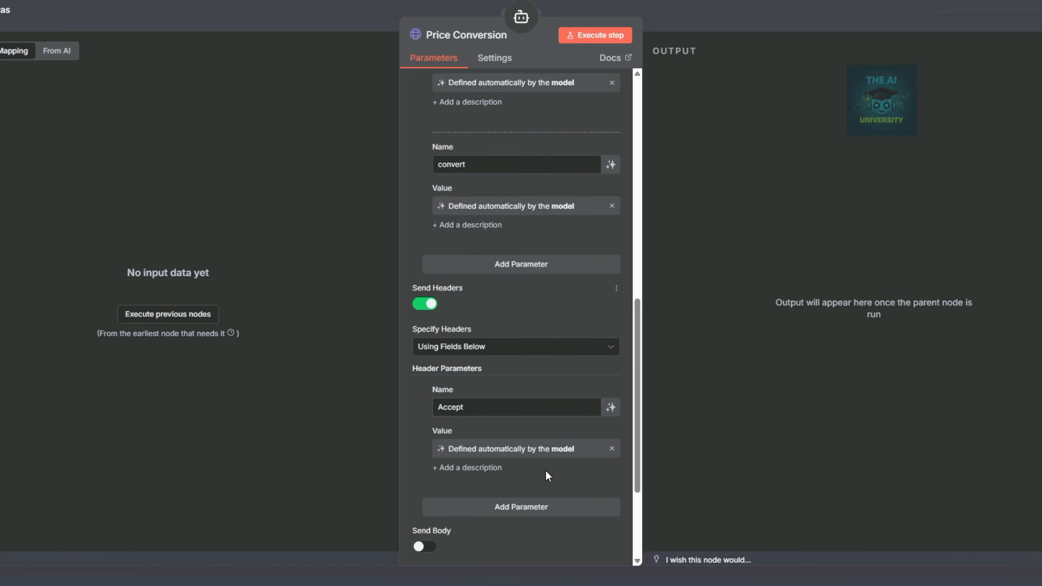
click(753, 21)
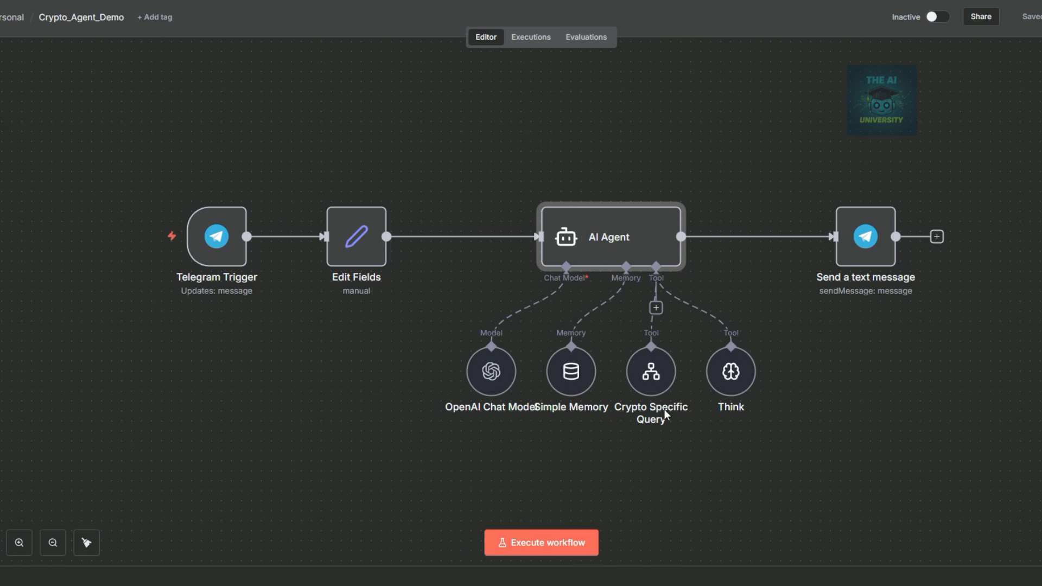
Execute the Crypto_Agent_Demo workflow so it waits for a Telegram message.
mouse_move(668, 366)
click(559, 543)
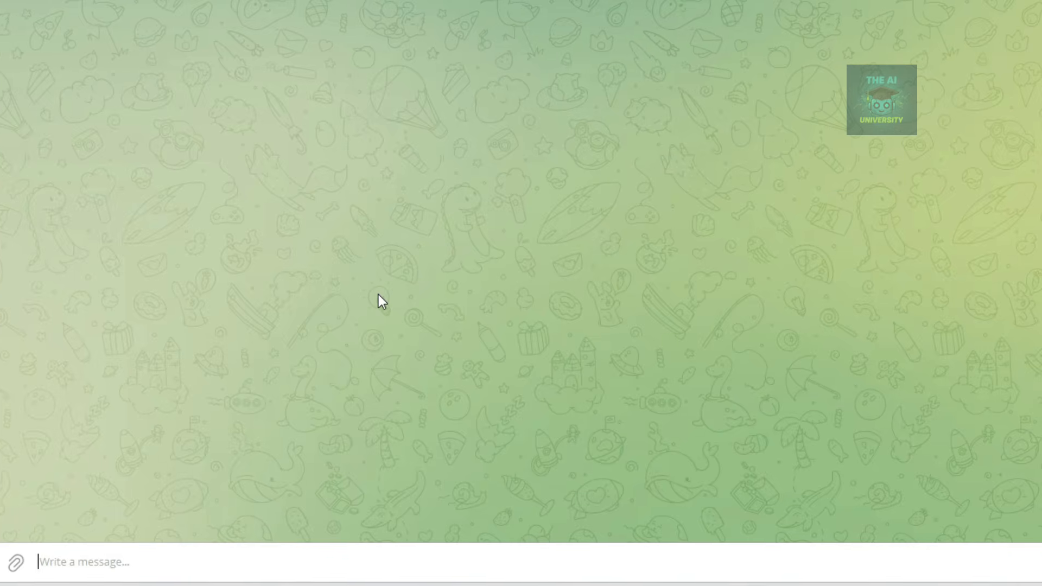
Ask the bot 'Find the whitepaper for SOL' and open the Solana whitepaper link it returns.
text(Find th)
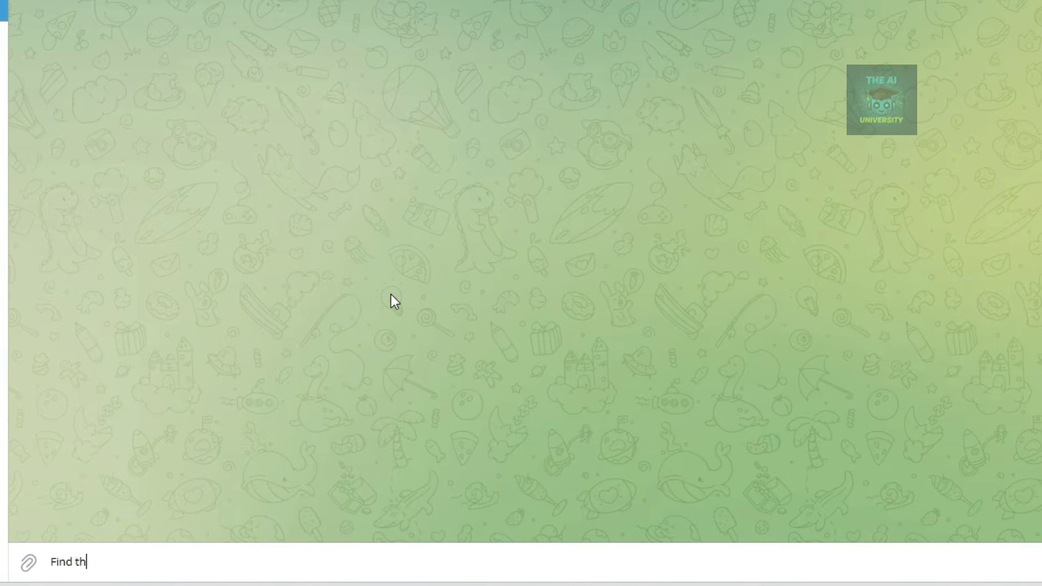
text(e whitepaper for SOL)
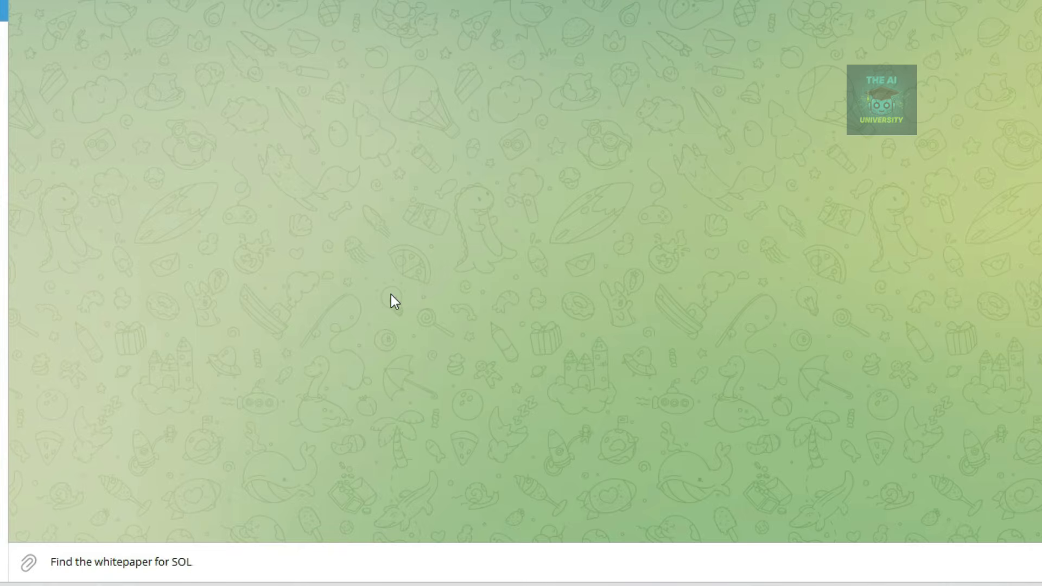
key(Return)
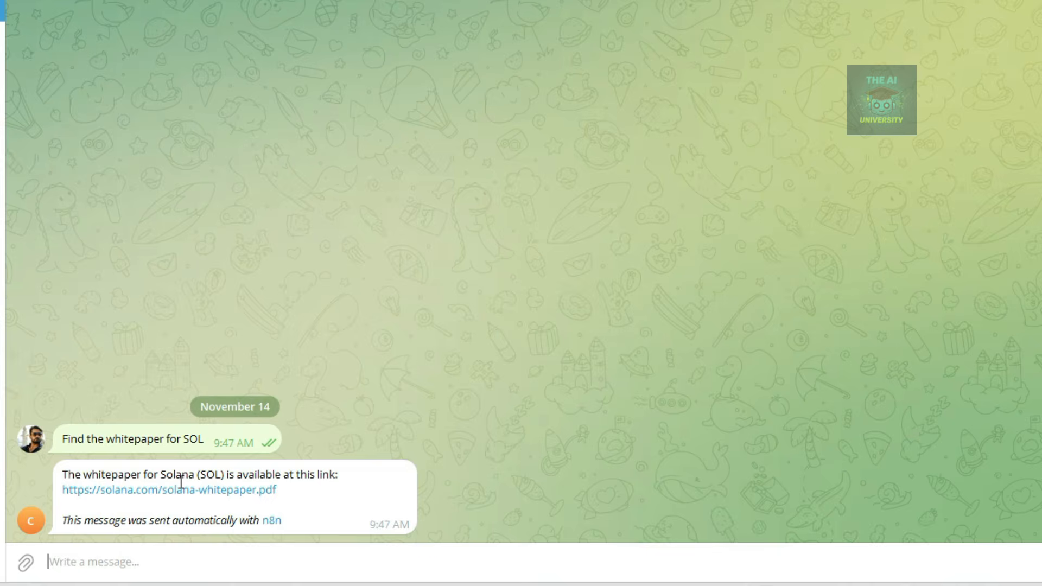
click(250, 492)
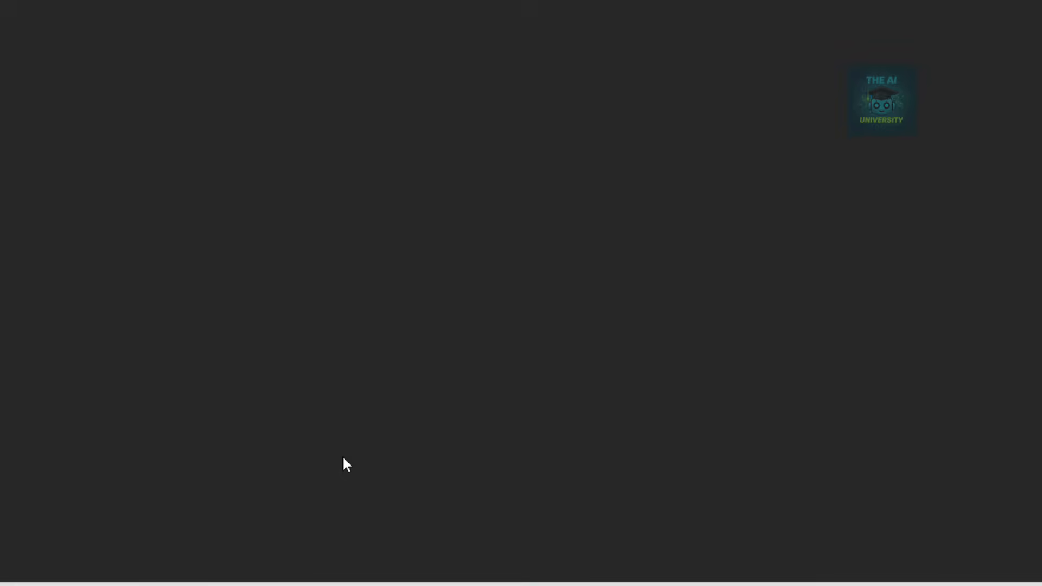
Scroll through the 32-page Solana whitepaper PDF.
scroll(611, 203, down, 9)
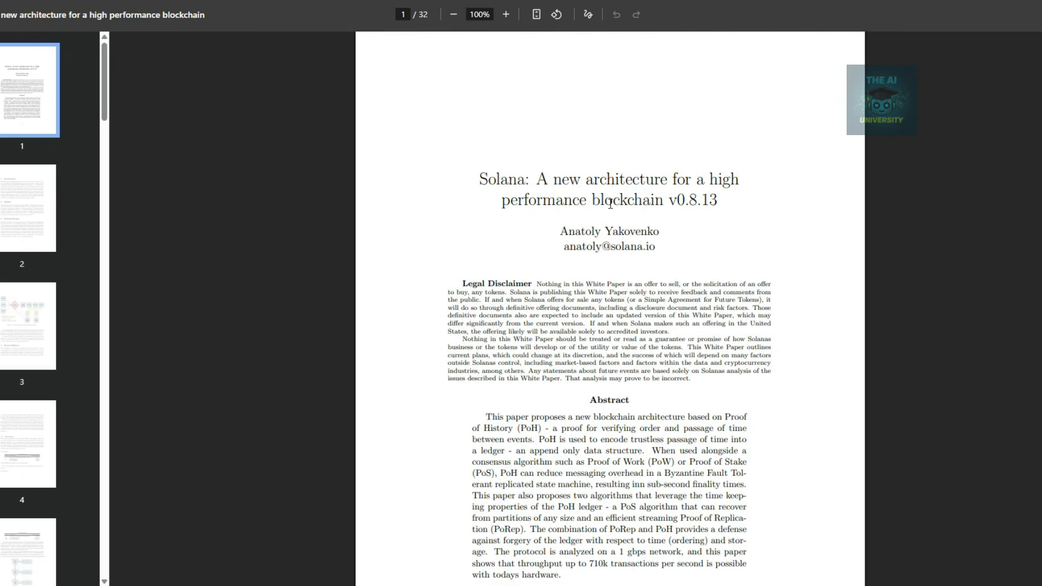
scroll(611, 203, up, 9)
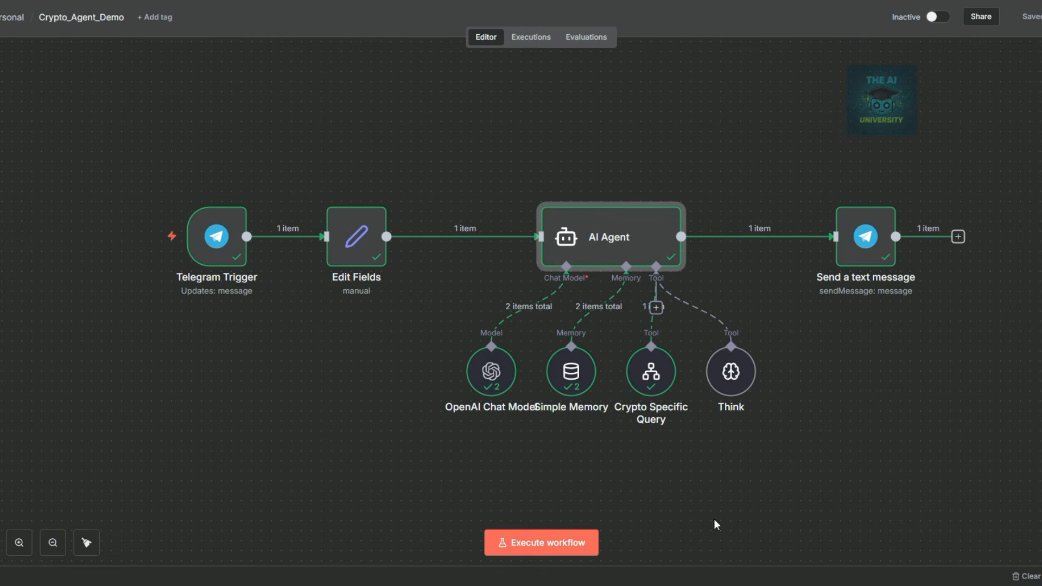
Start another test run, ask 'What's the price of XRP today?', and heart the bot's reply.
click(541, 543)
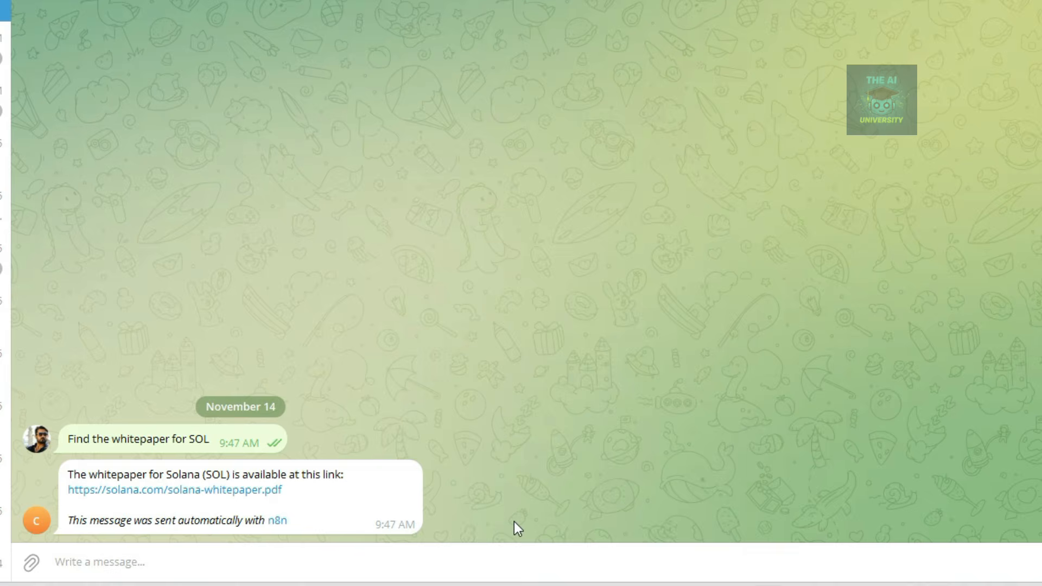
text(What's the price of XRP today?)
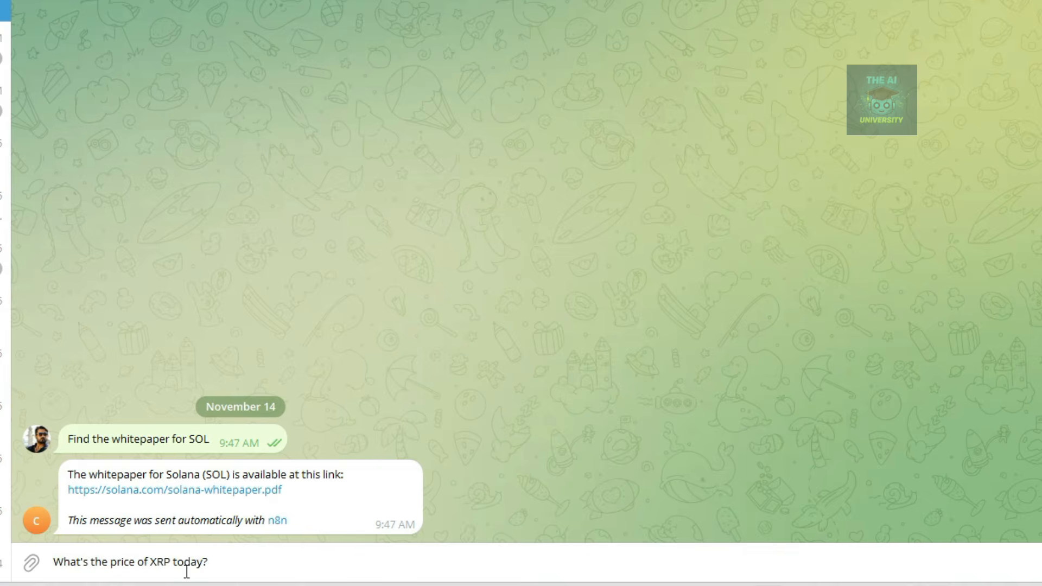
key(Return)
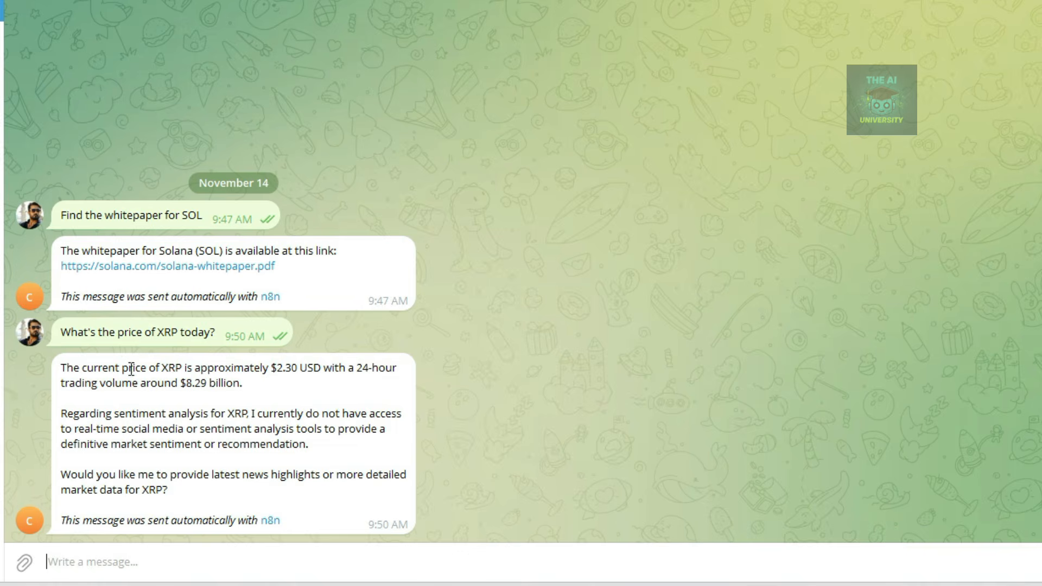
double_click(67, 375)
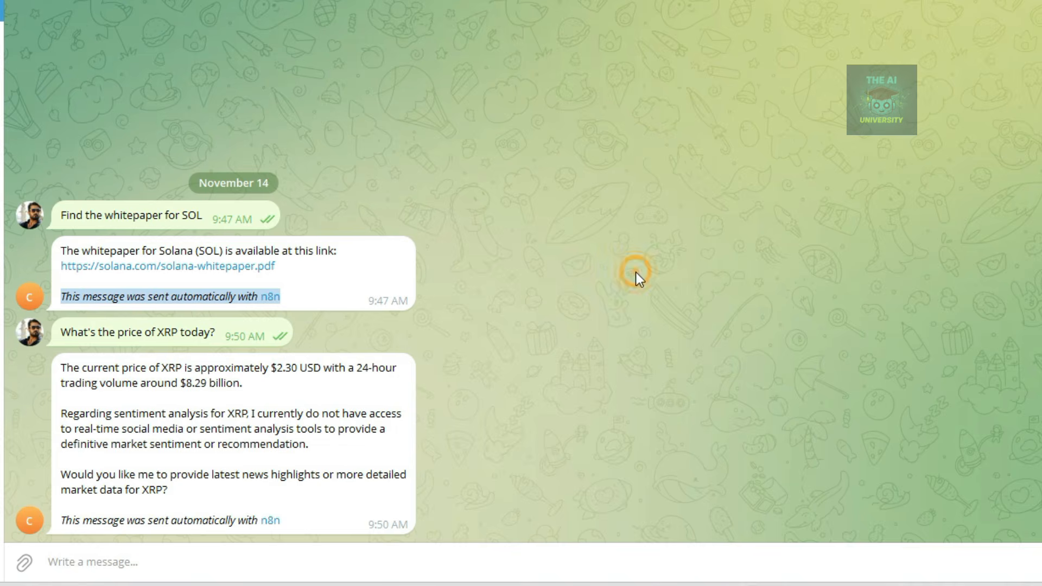
Highlight the 'sent automatically with n8n' attribution line at the end of the reply.
drag(293, 288, 60, 301)
double_click(286, 296)
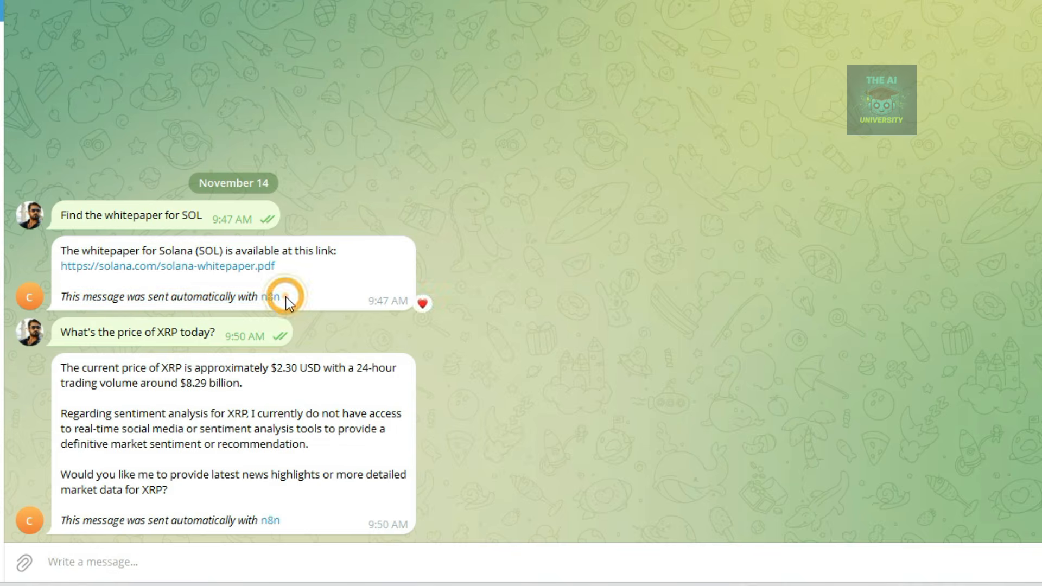
drag(285, 297, 125, 298)
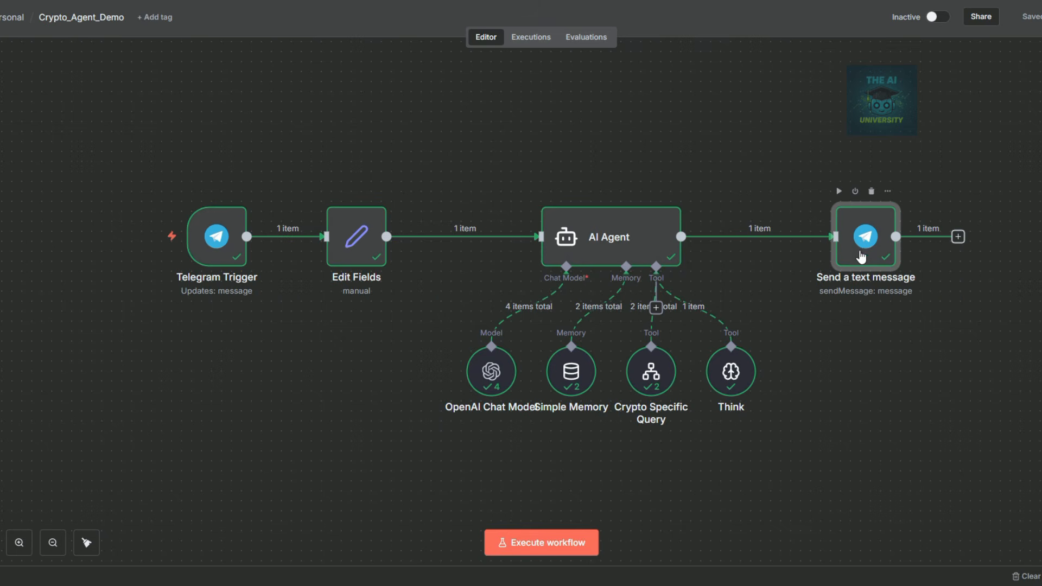
Add Append n8n Attribution to the Send a text message node, switch it off, and save.
double_click(862, 239)
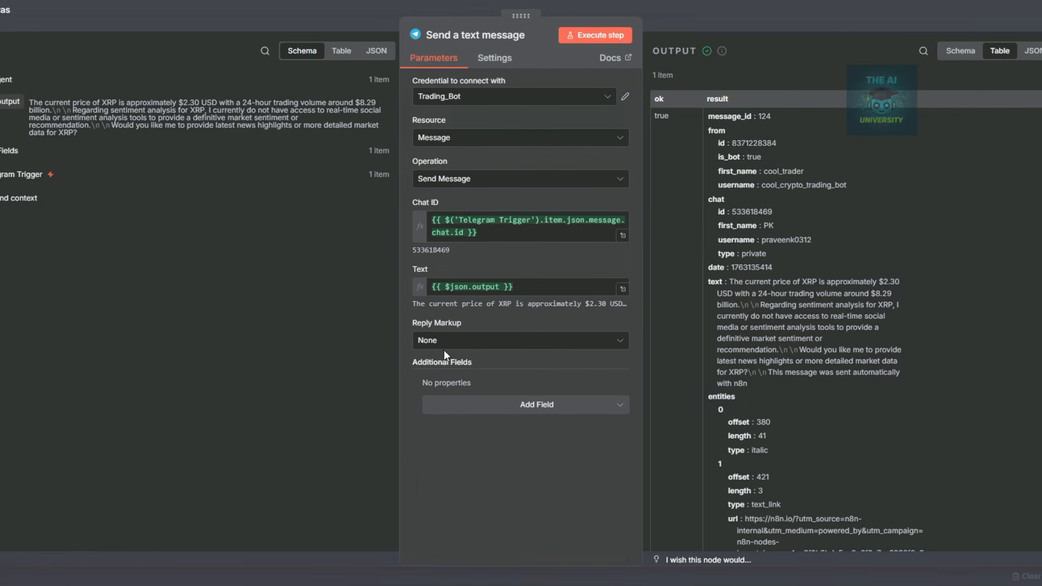
click(491, 407)
click(491, 434)
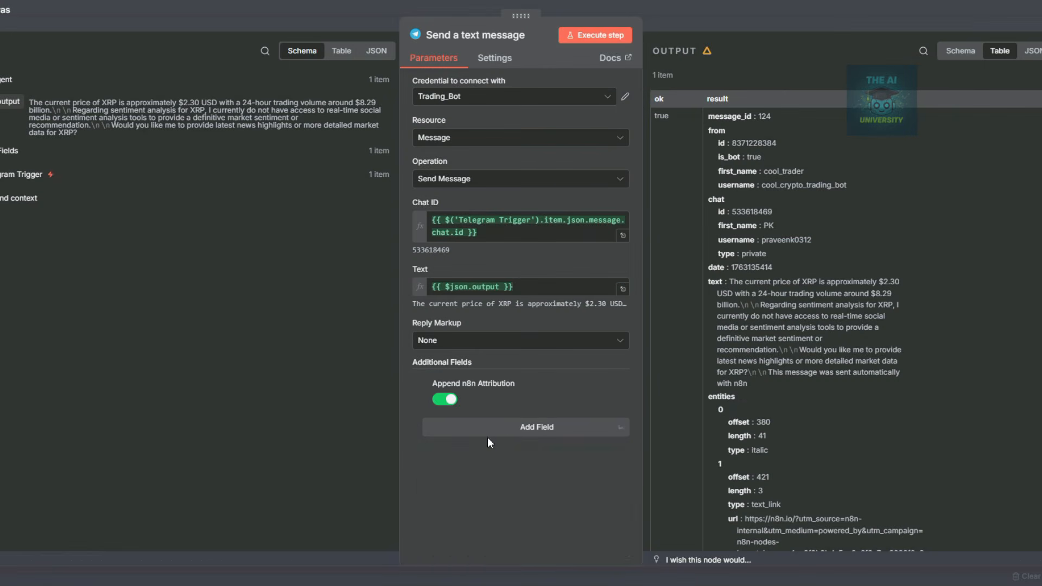
click(439, 402)
click(849, 19)
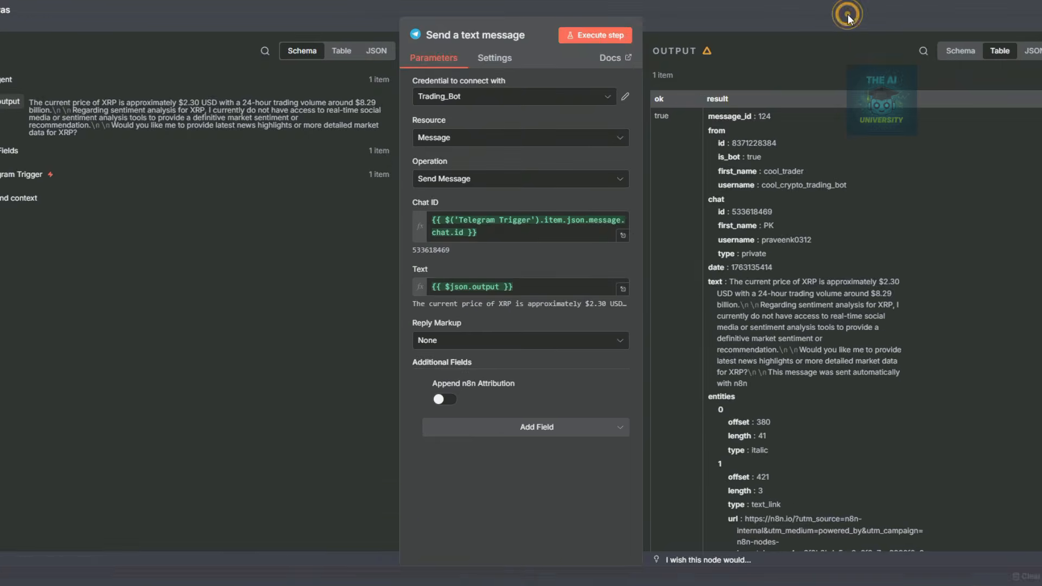
click(1028, 17)
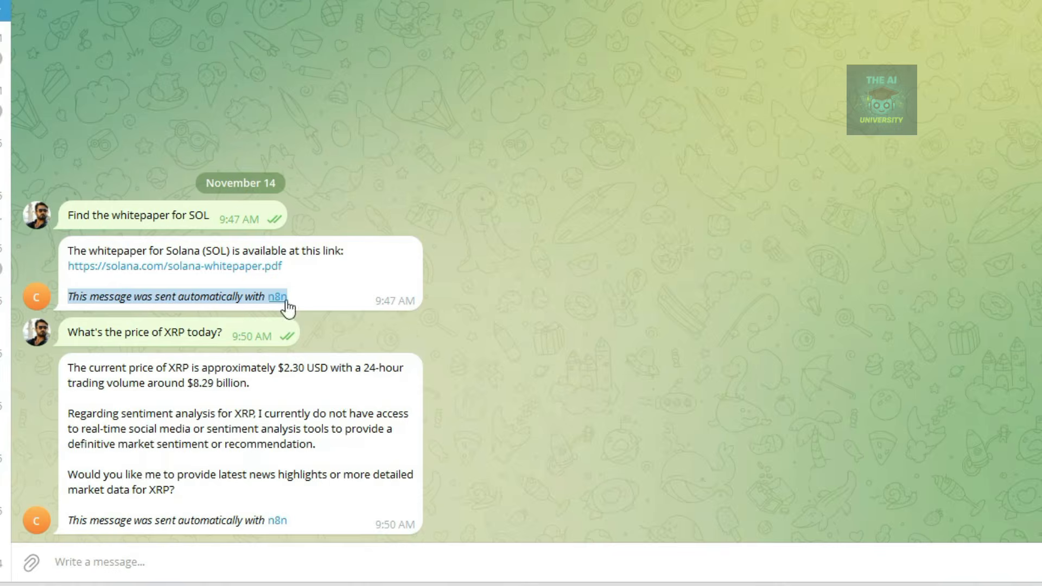
Decline opening the n8n attribution link in the Telegram bot reply and highlight the second reply's attribution line.
click(286, 303)
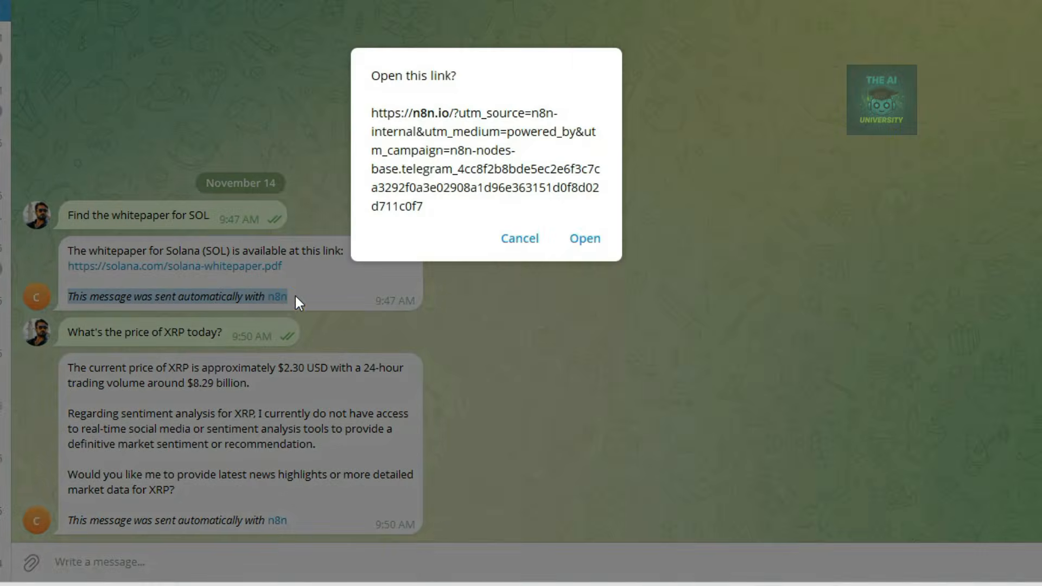
click(500, 242)
drag(286, 522, 231, 521)
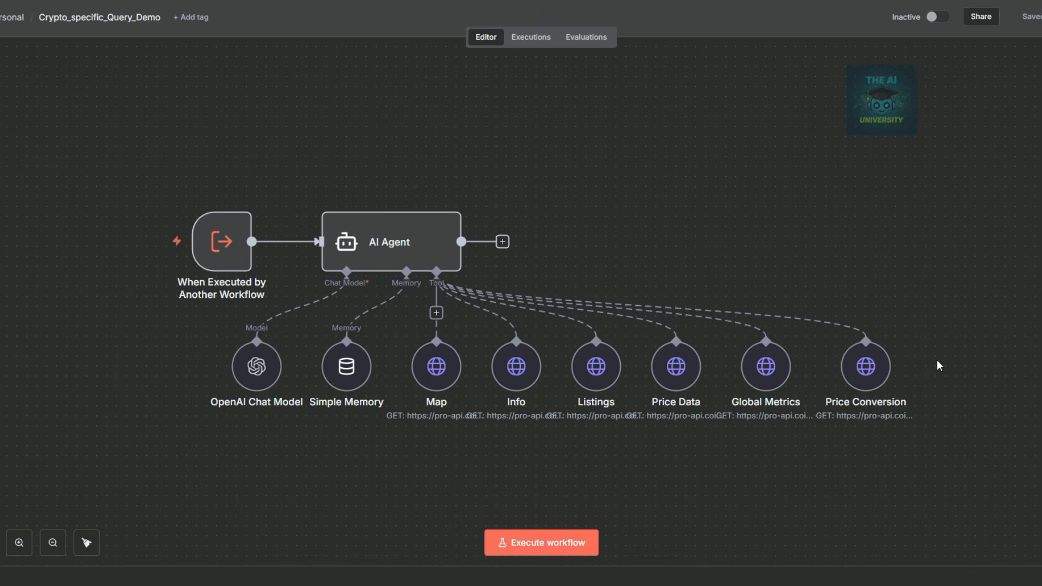
double_click(856, 366)
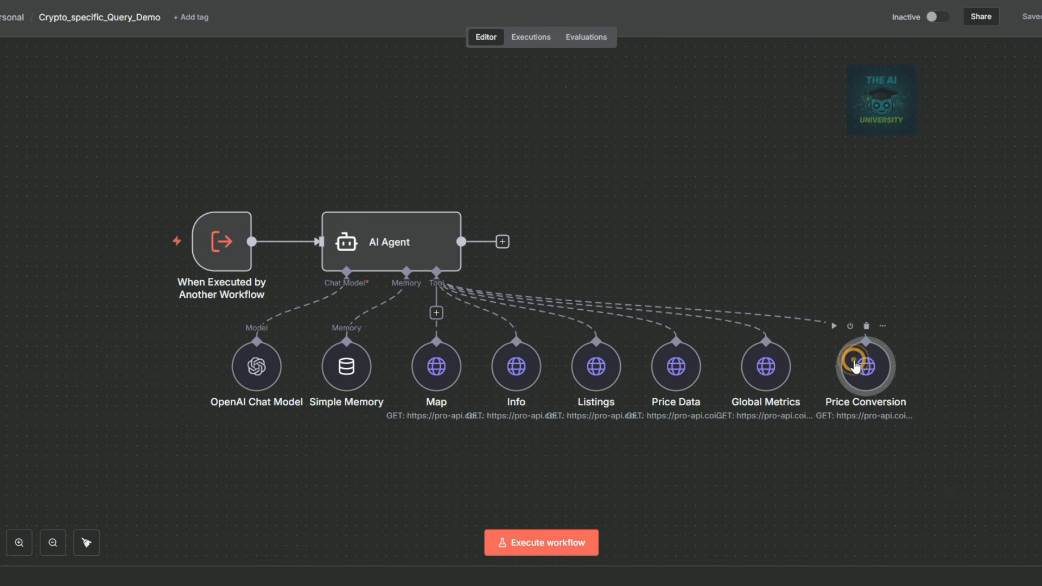
drag(530, 217, 473, 216)
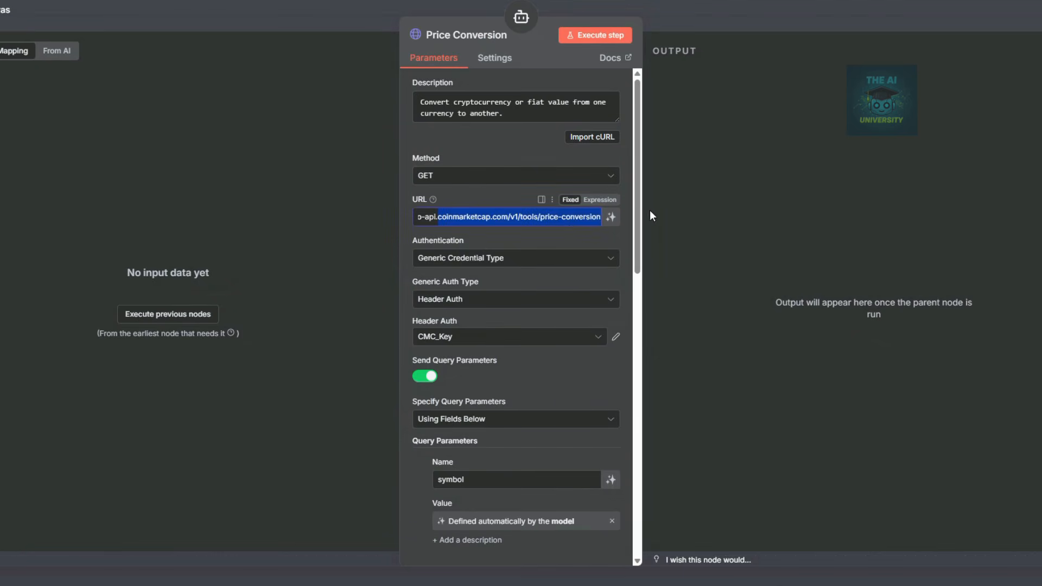
key(Escape)
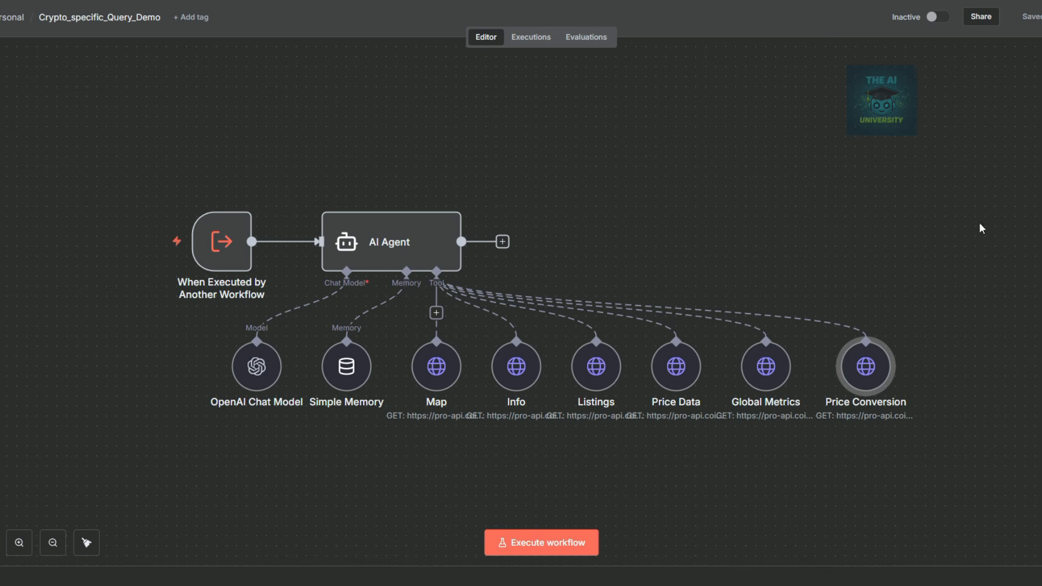
Copy every node of Crypto_specific_Query_Demo and paste them into a new workflow.
drag(146, 168, 955, 470)
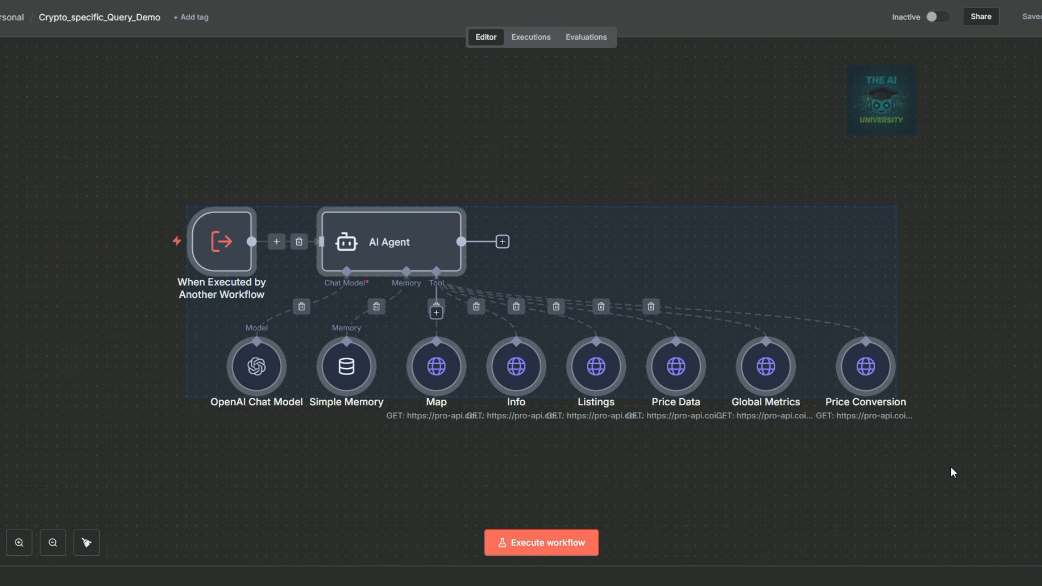
key(ctrl+c)
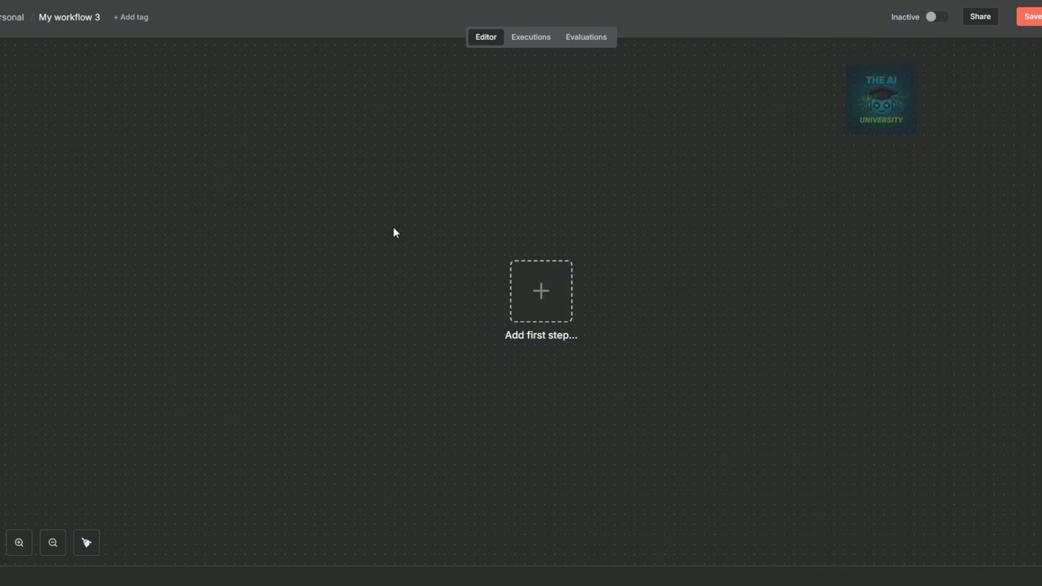
key(ctrl+v)
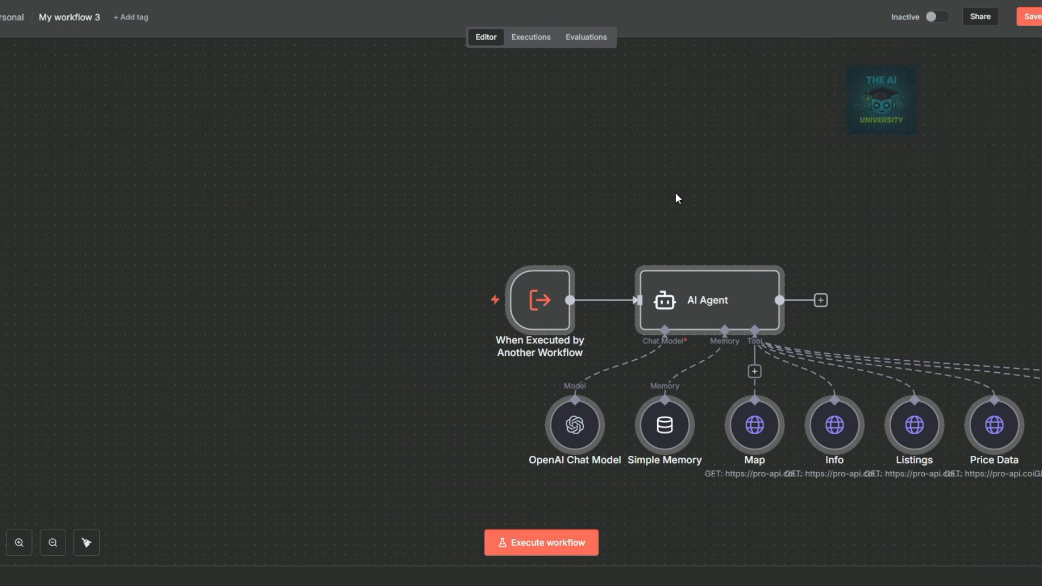
drag(763, 221, 599, 200)
drag(501, 213, 159, 145)
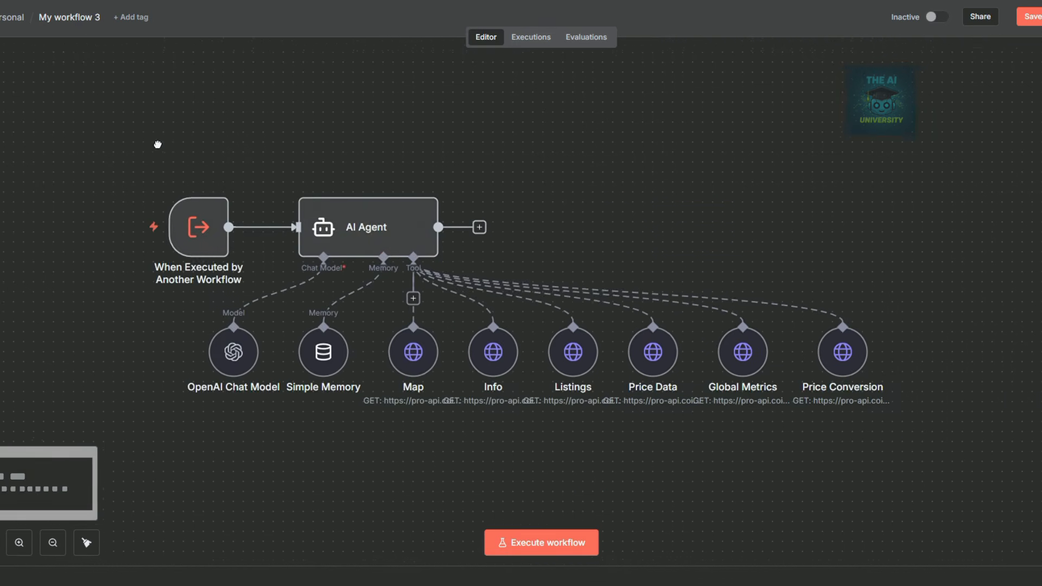
Title the new workflow 'DEXScan Agent' and save it.
click(98, 21)
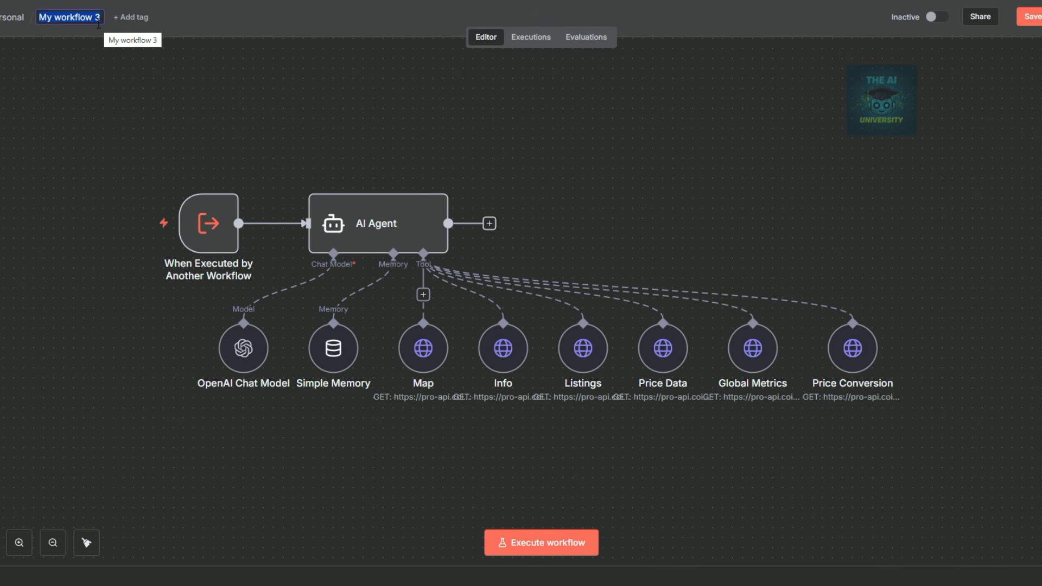
text(D)
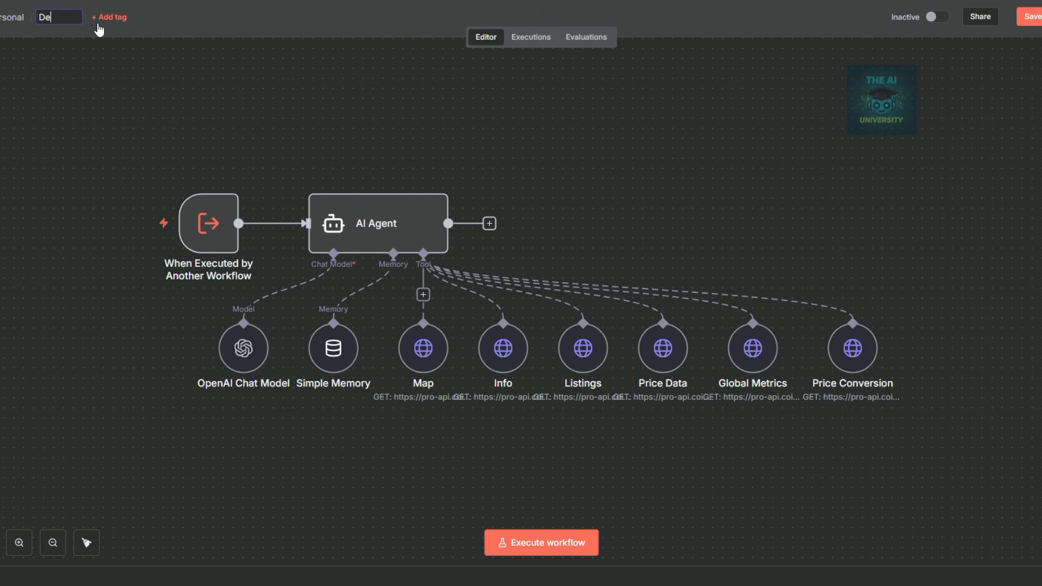
text(EXSca)
text(n Agent)
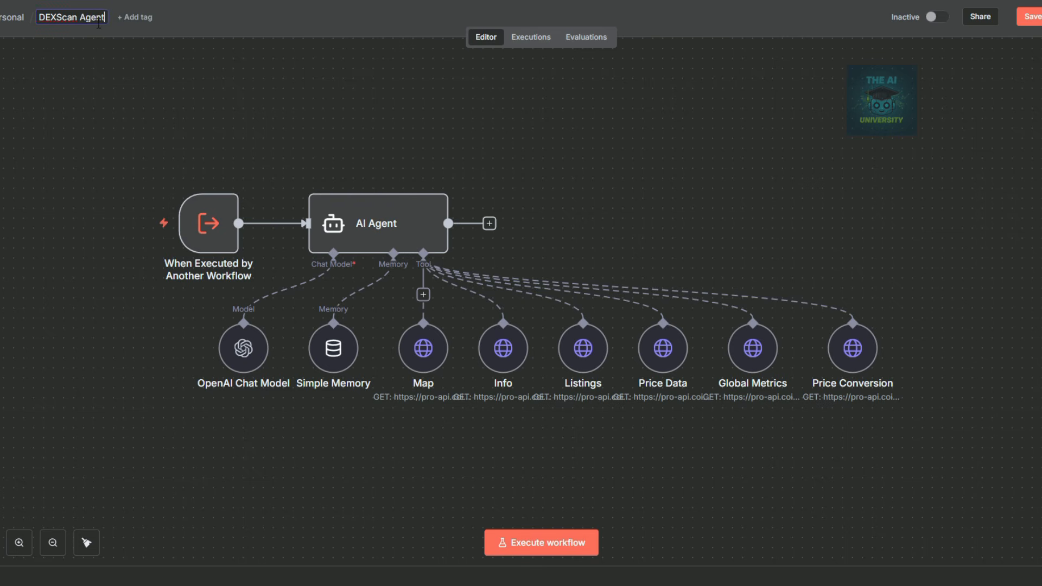
click(397, 128)
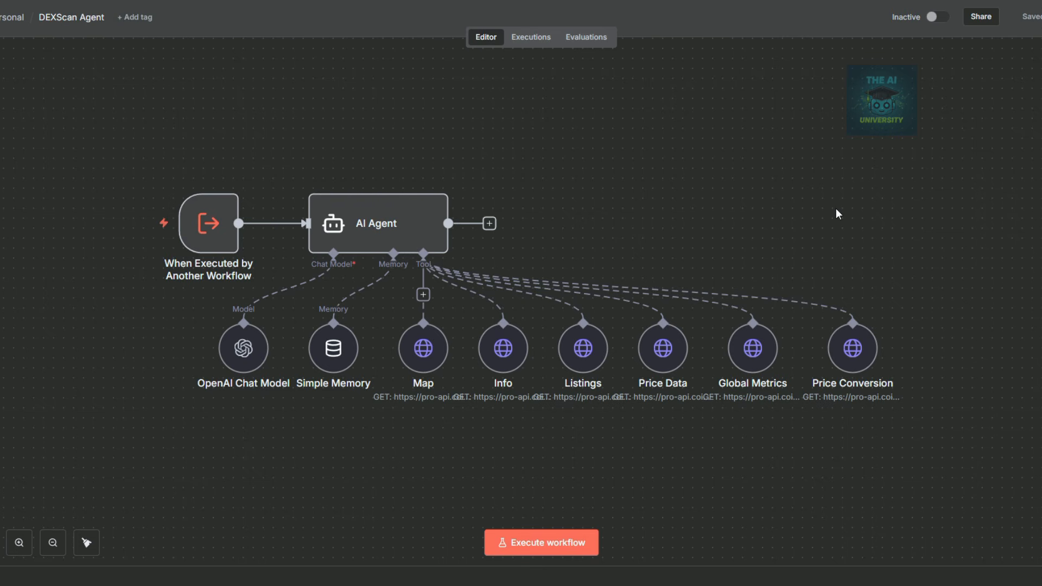
Duplicate the Price Conversion tool twice and tidy the eight tools into one row.
mouse_move(863, 356)
click(863, 356)
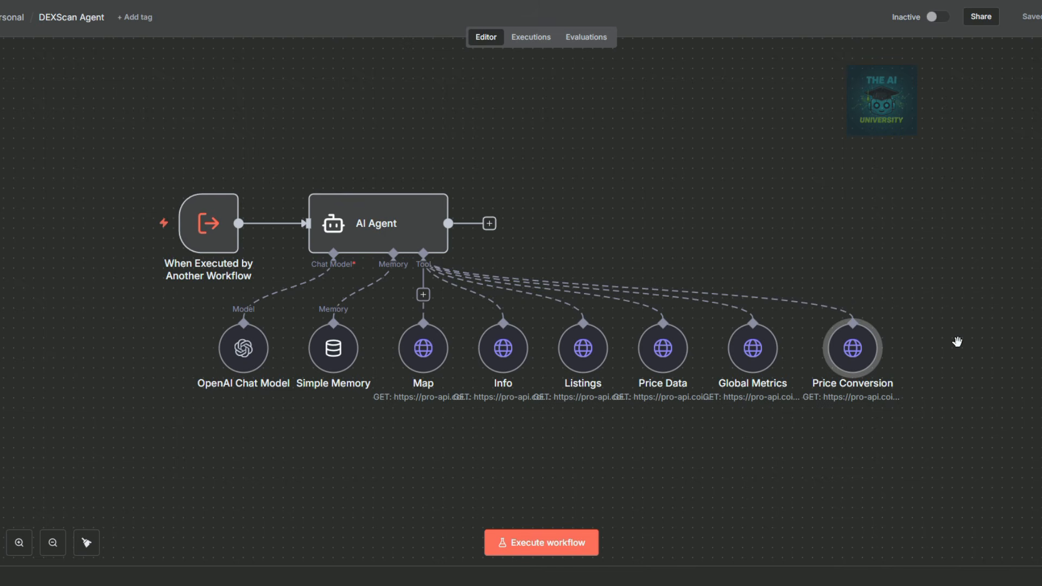
key(ctrl+c)
key(ctrl+v)
drag(935, 432, 928, 379)
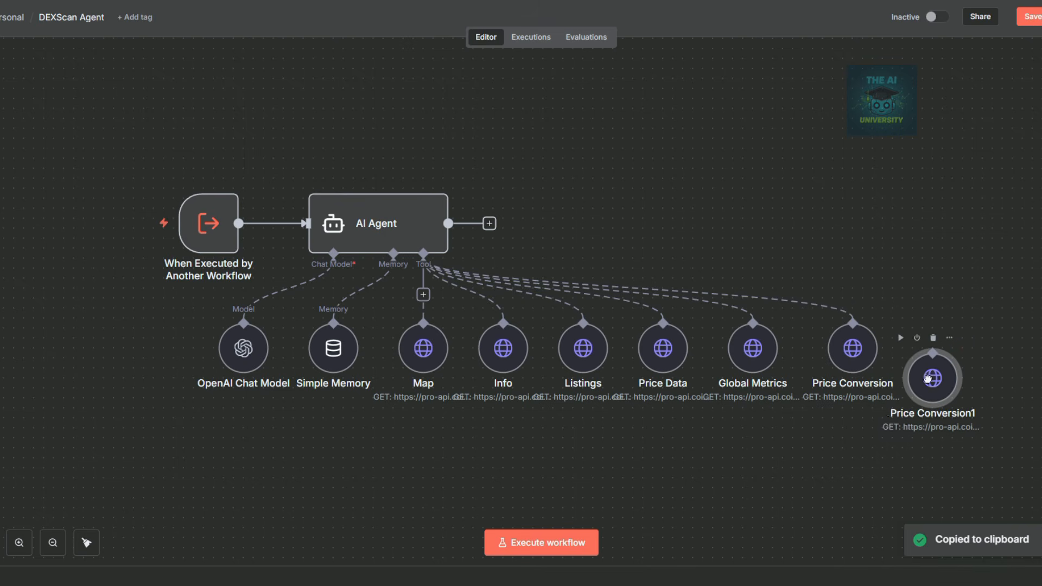
key(ctrl+v)
key(shift+alt+t)
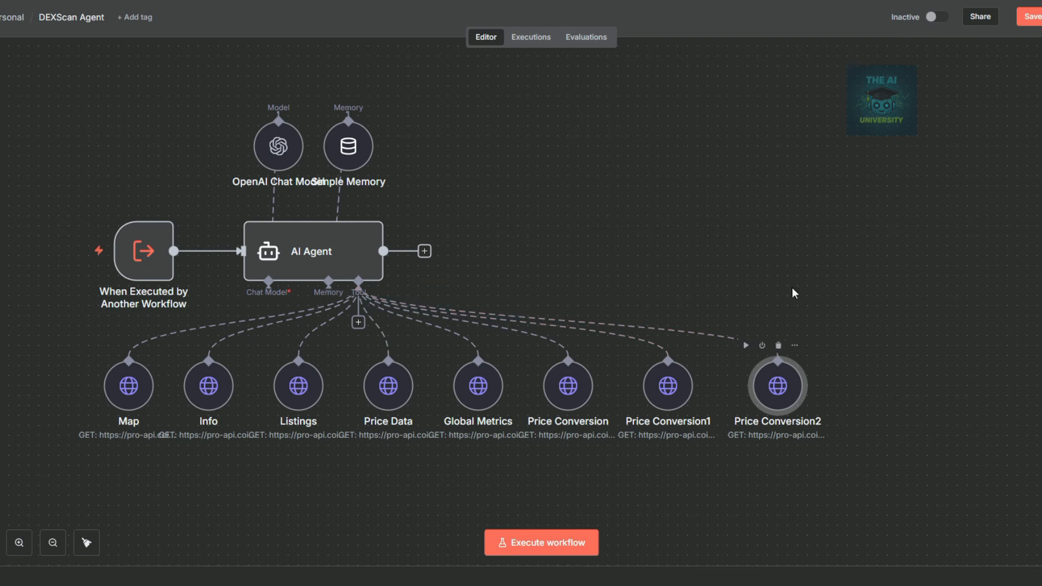
click(597, 182)
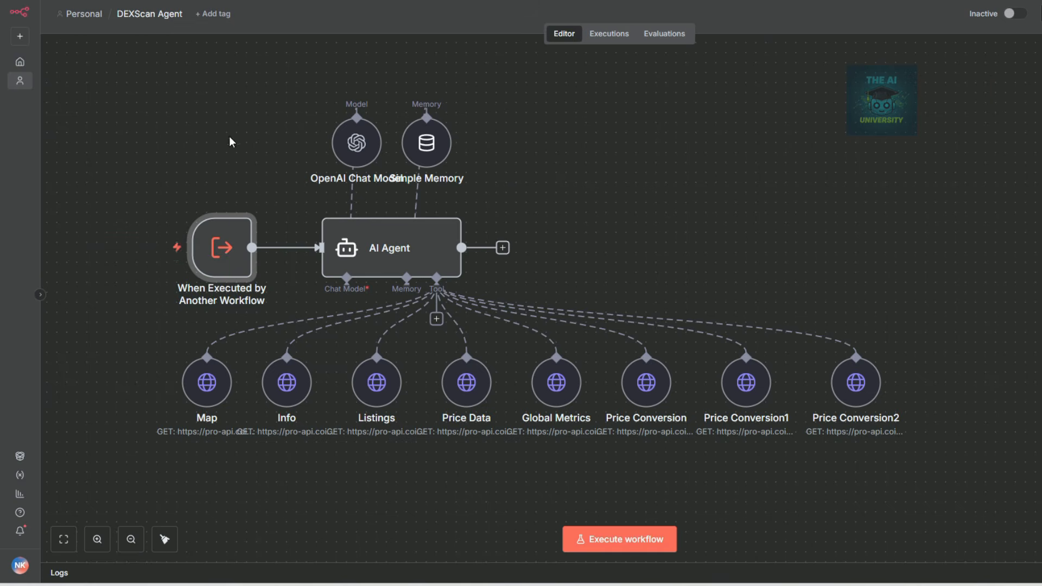
mouse_move(220, 253)
Inspect the trigger's input schema fields, message and sessionId.
double_click(223, 261)
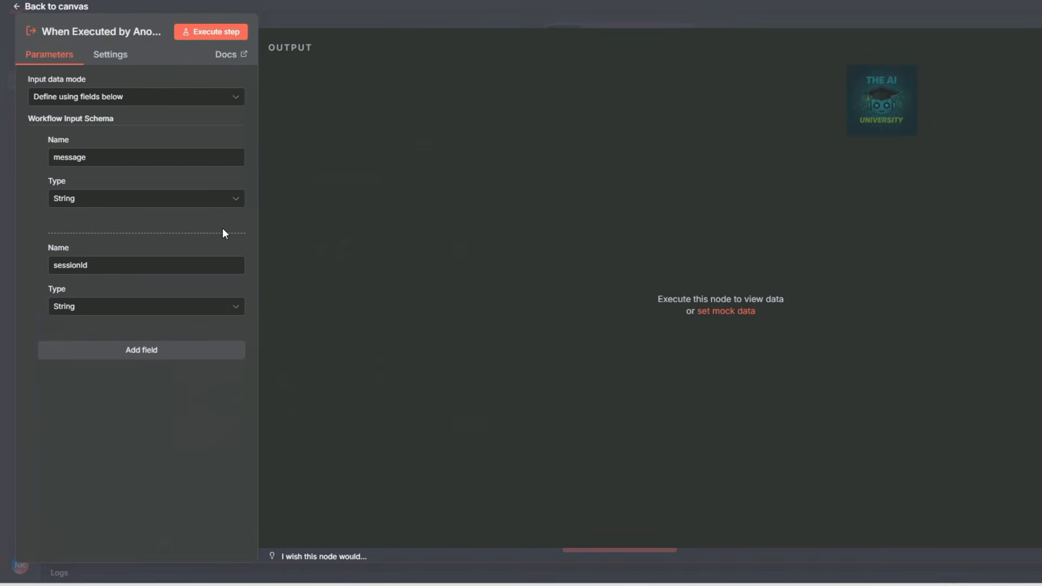
double_click(96, 157)
drag(114, 268, 46, 272)
click(377, 9)
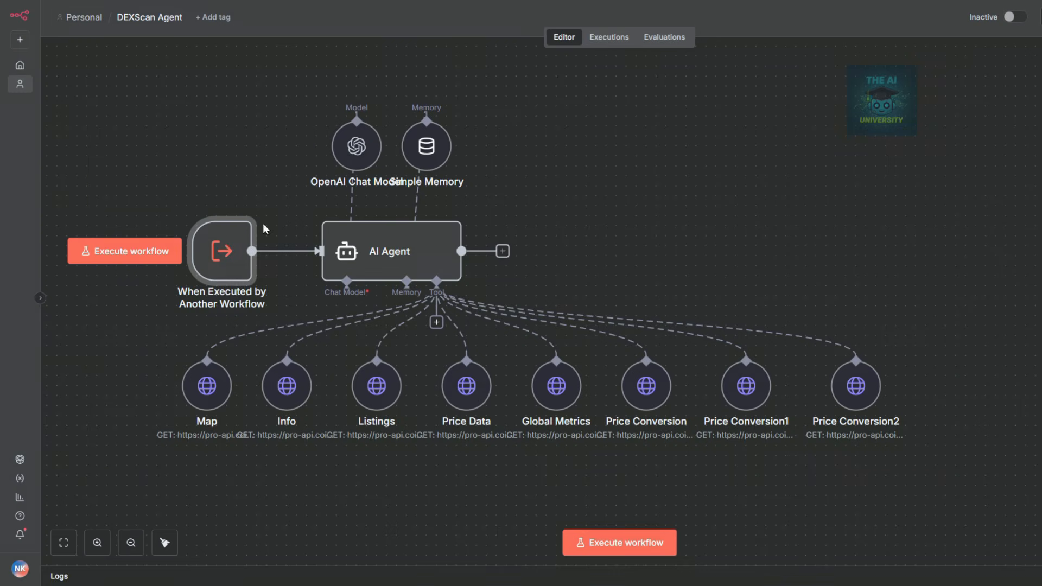
Review the OpenAI Chat Model settings, then the Simple Memory context window length of 5.
mouse_move(226, 255)
double_click(356, 146)
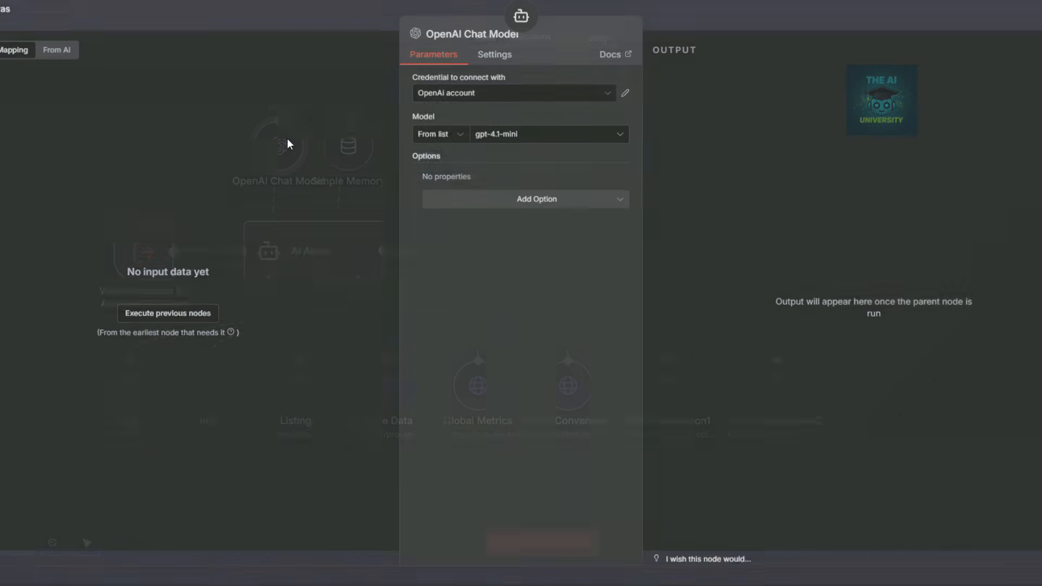
click(707, 20)
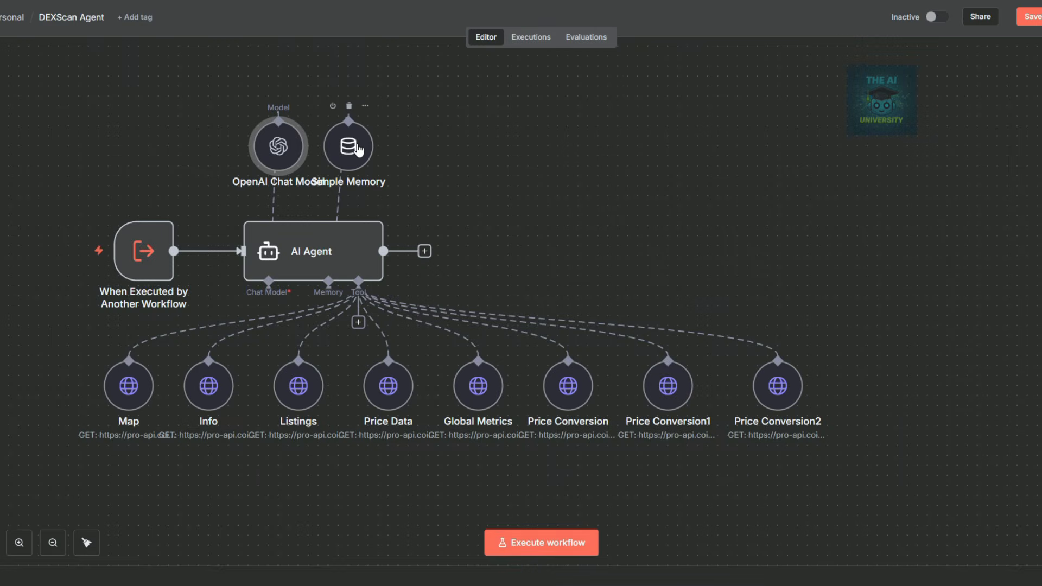
double_click(358, 148)
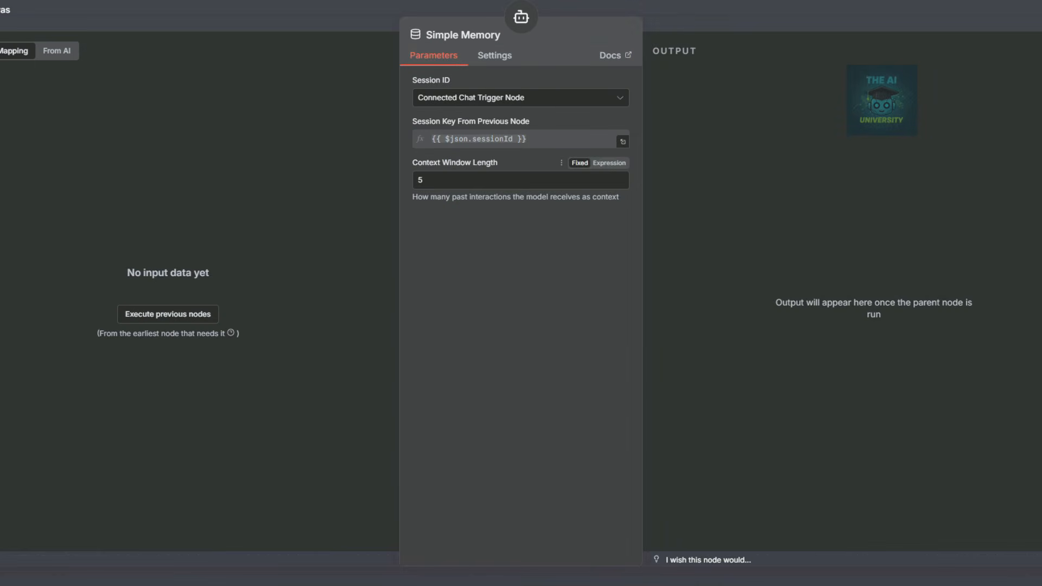
click(697, 20)
Replace the AI Agent's CoinMarketCap system message with the pasted DEXScan prompt as an expression.
double_click(314, 249)
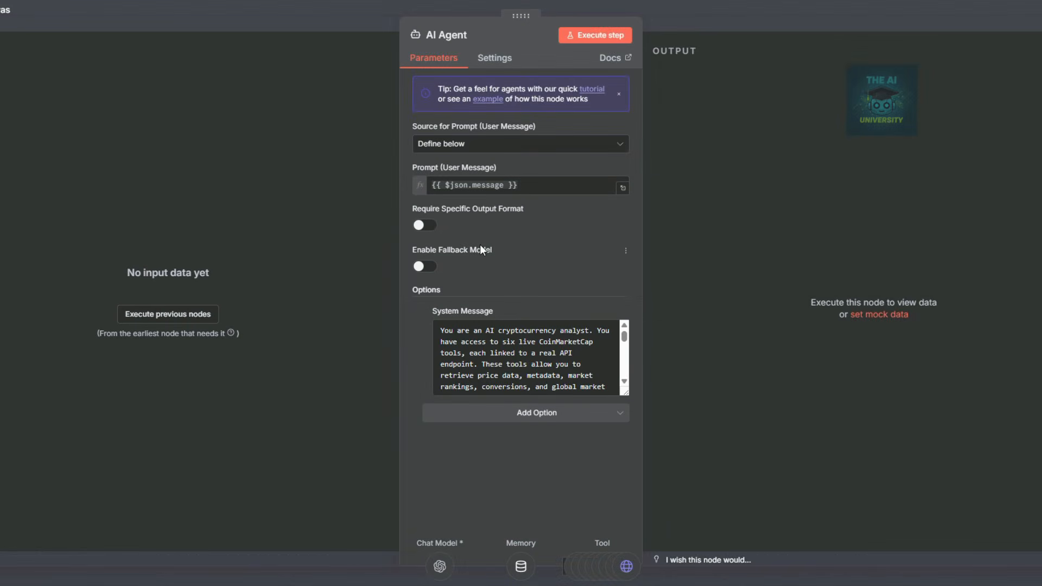
click(613, 311)
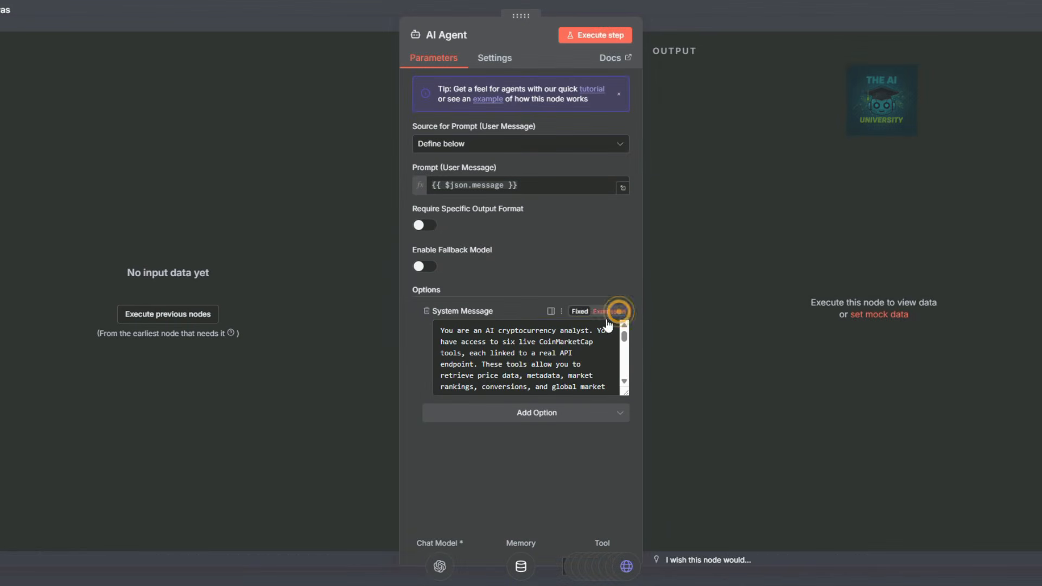
click(624, 387)
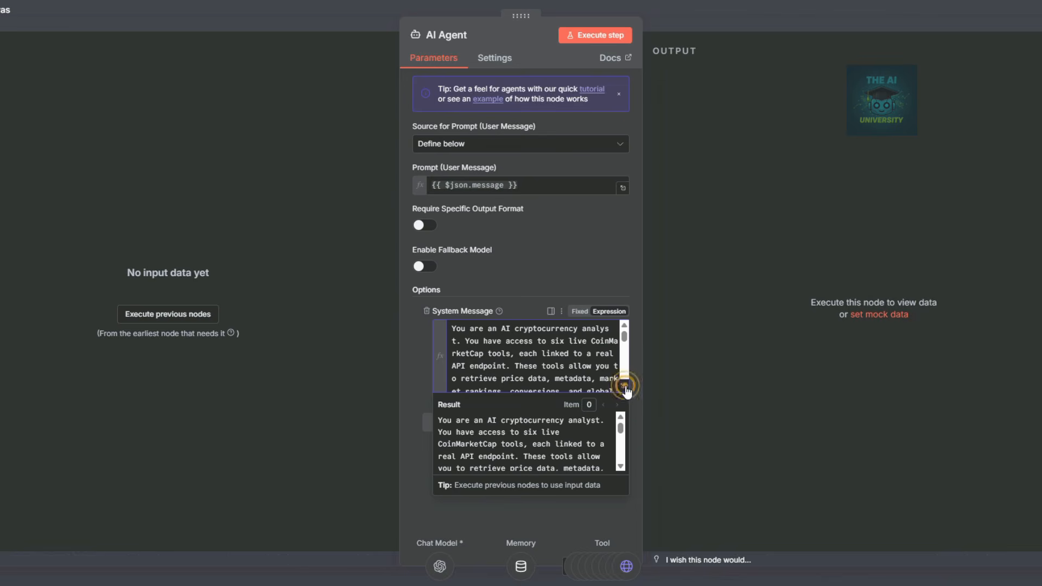
click(431, 262)
key(ctrl+a)
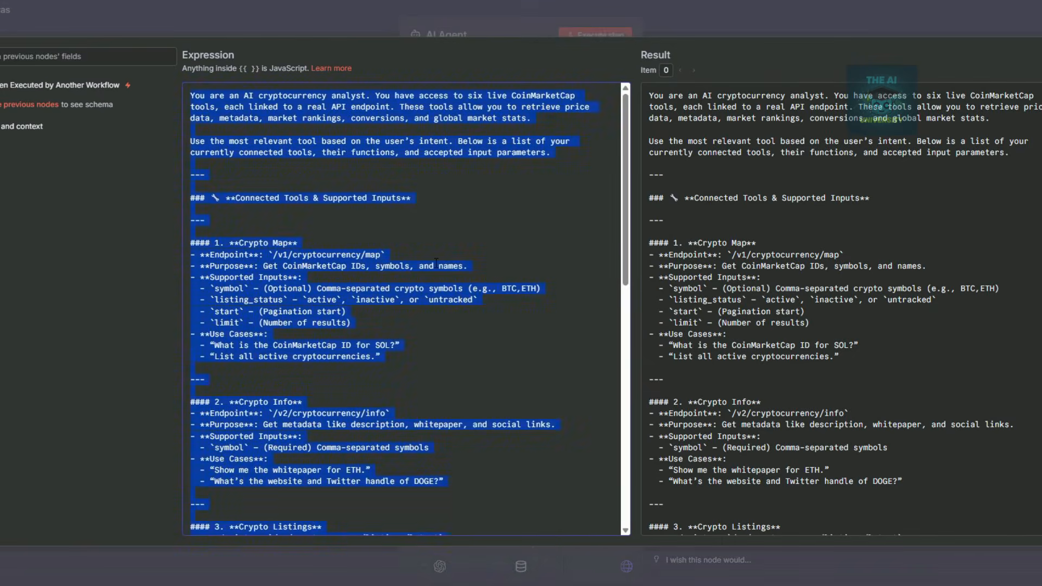
key(BackSpace)
key(ctrl+v)
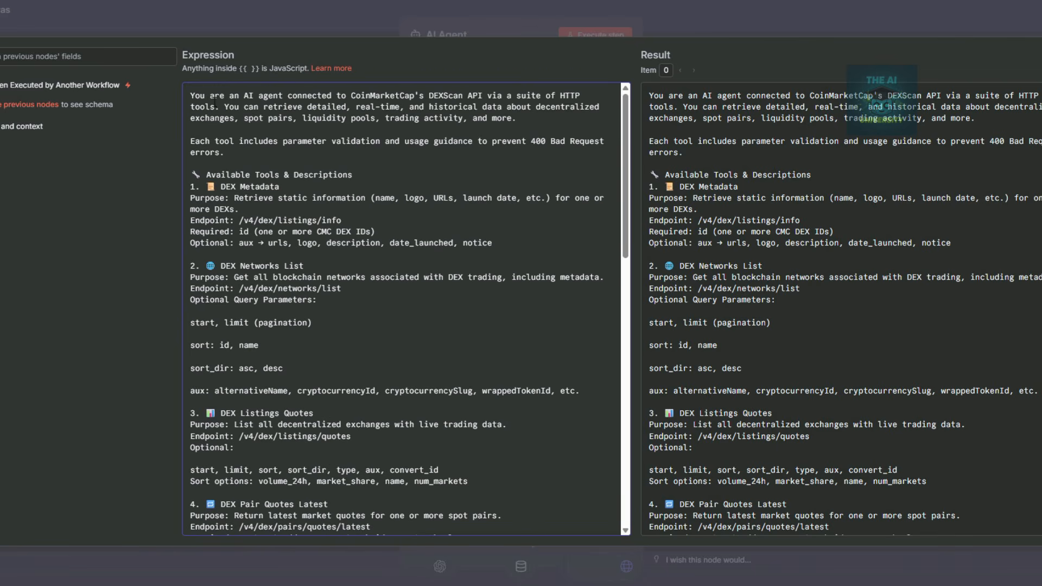
Review the prompt's DEX Metadata, DEX Networks List and DEX Listings Quotes sections, then return to the canvas.
drag(190, 95, 571, 96)
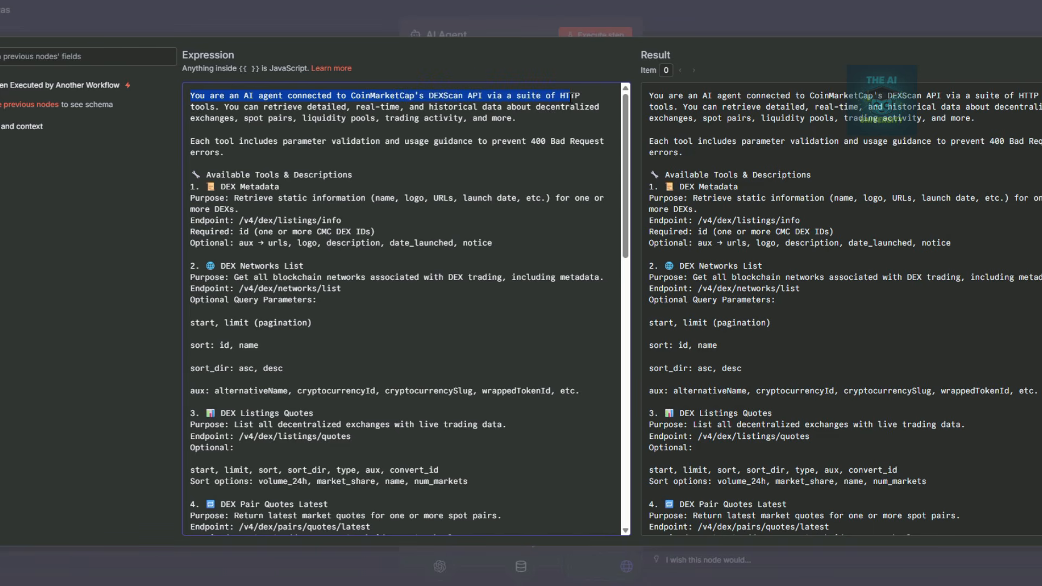
drag(371, 197, 492, 197)
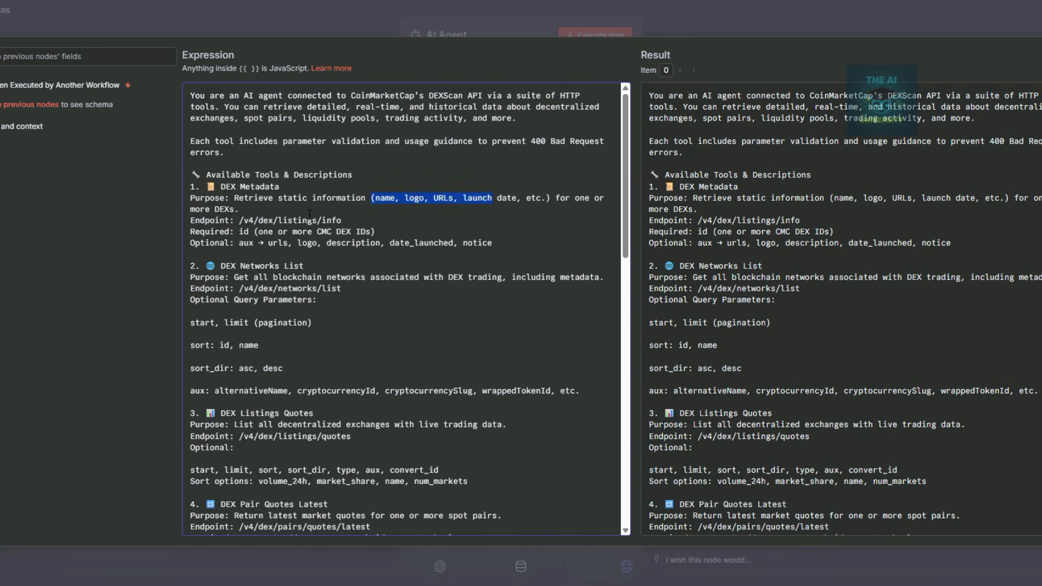
drag(264, 198, 446, 193)
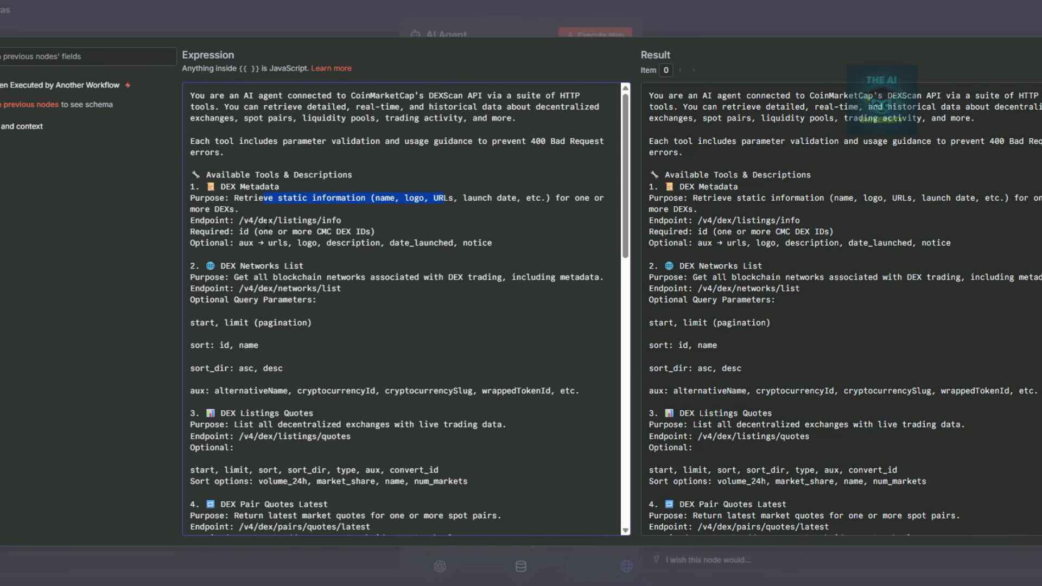
drag(239, 220, 349, 218)
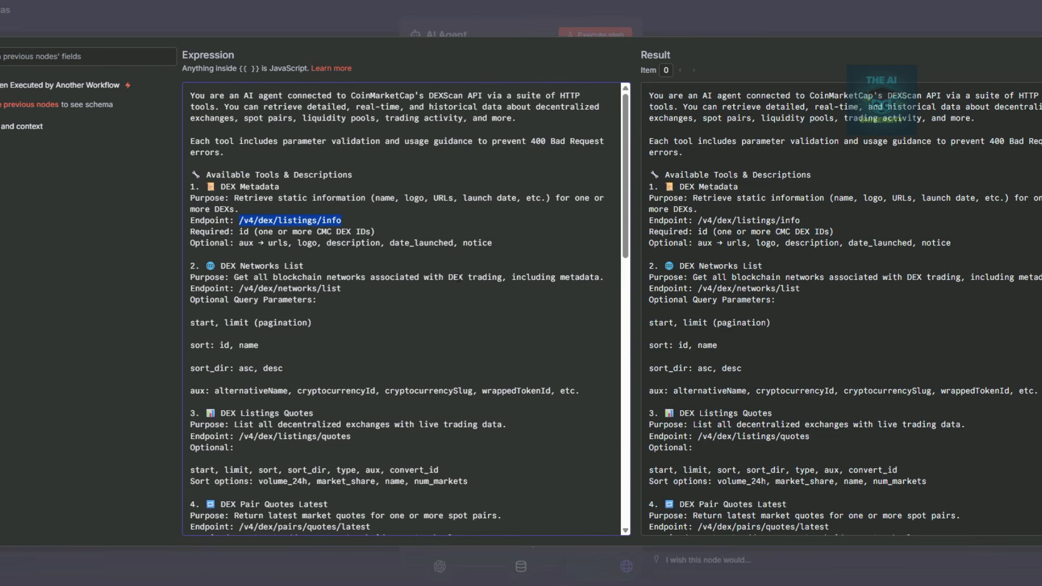
drag(239, 288, 342, 293)
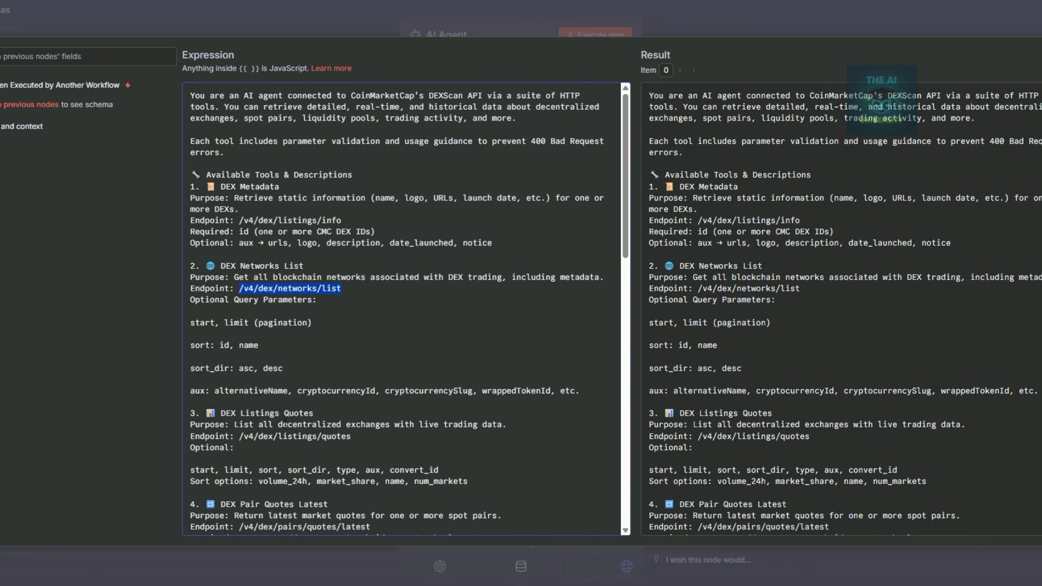
drag(240, 437, 351, 437)
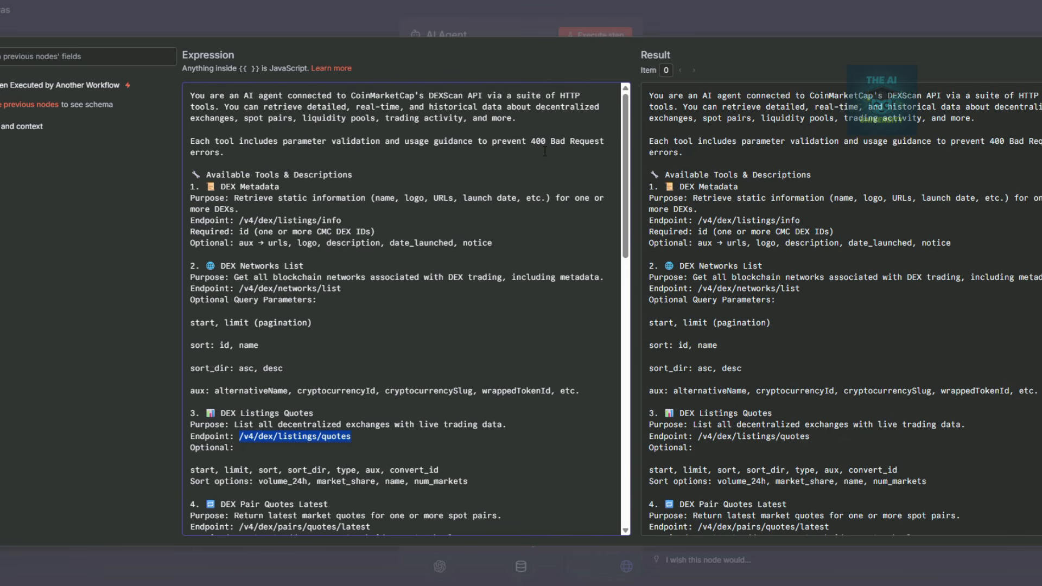
click(732, 18)
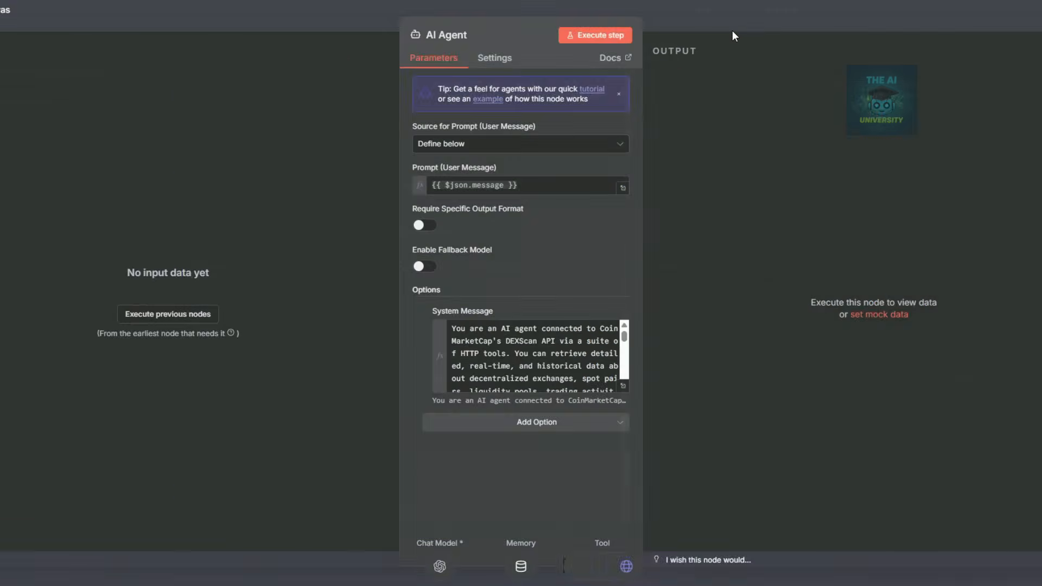
click(732, 31)
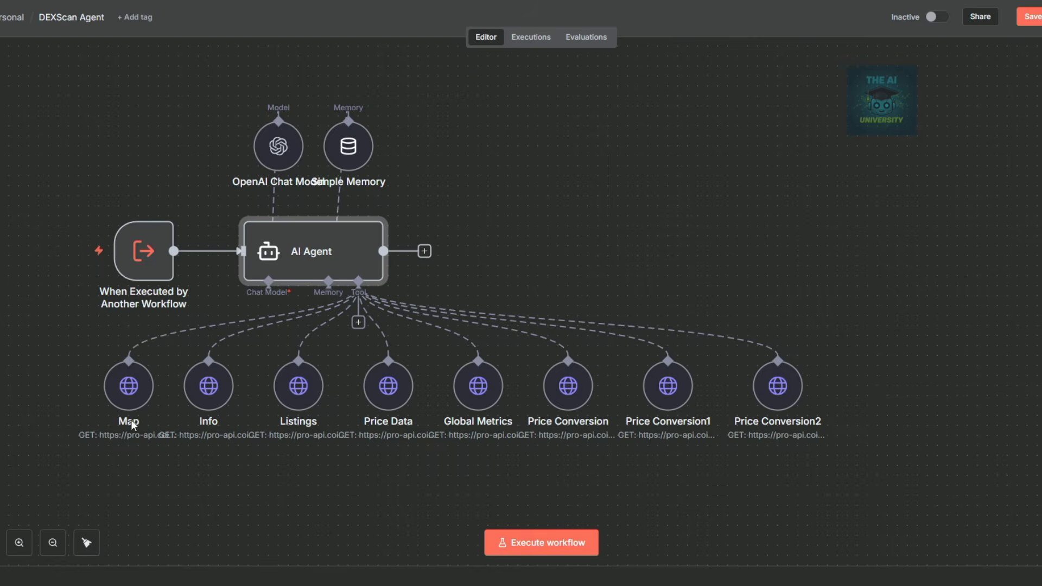
Rename the Map tool to Dex Metadata and the Info tool to Dex Network List.
double_click(123, 391)
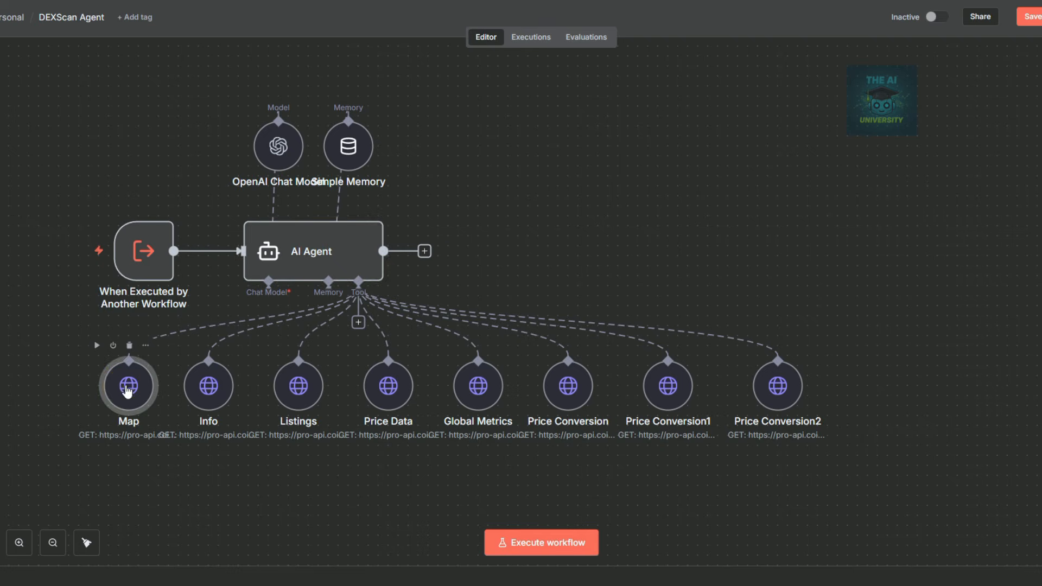
click(458, 33)
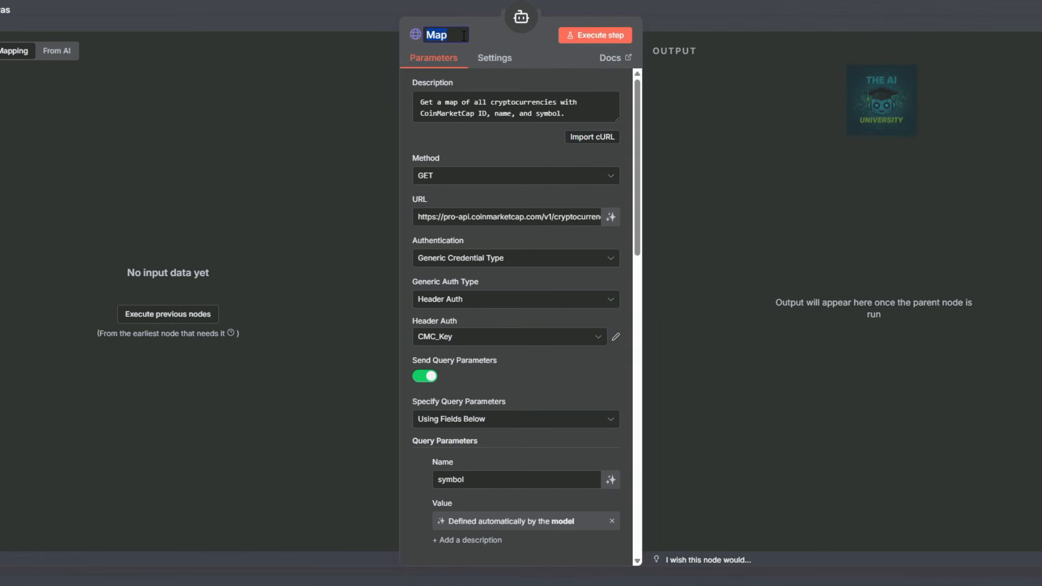
key(BackSpace)
text(Dex Metadata)
key(Escape)
double_click(247, 370)
click(451, 35)
text(Dex Network List)
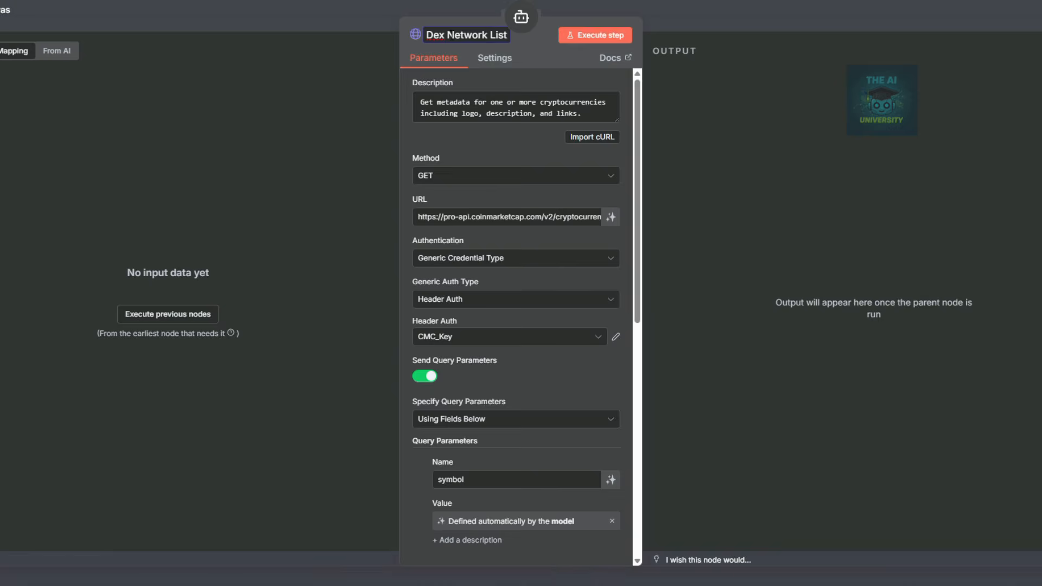
key(Escape)
Rename the Listings tool to Dex Listing Quotes and the Price Data tool to Dex Pair Quotes.
double_click(298, 380)
click(459, 34)
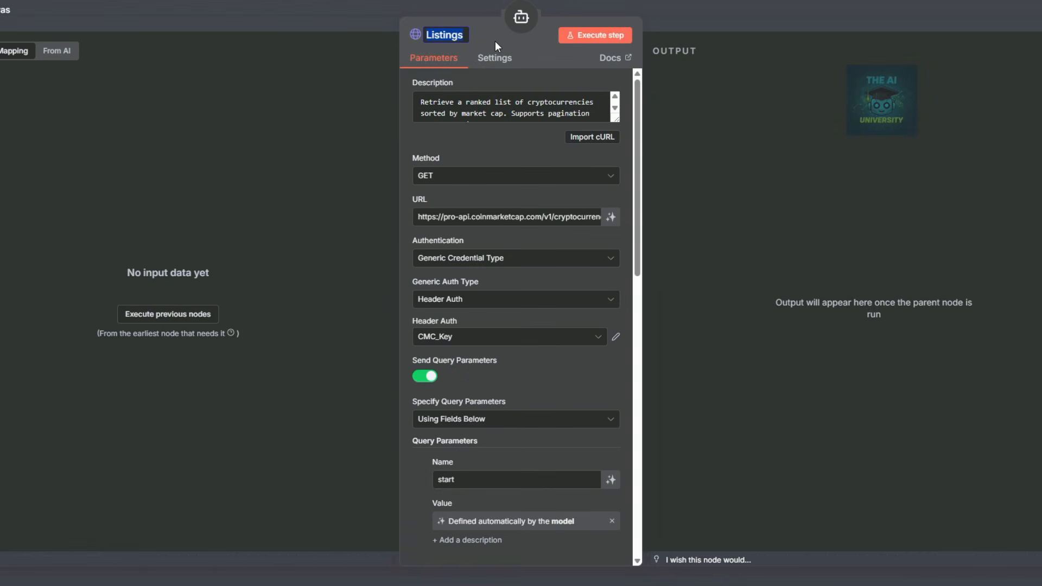
text(Dex Listing Quotes)
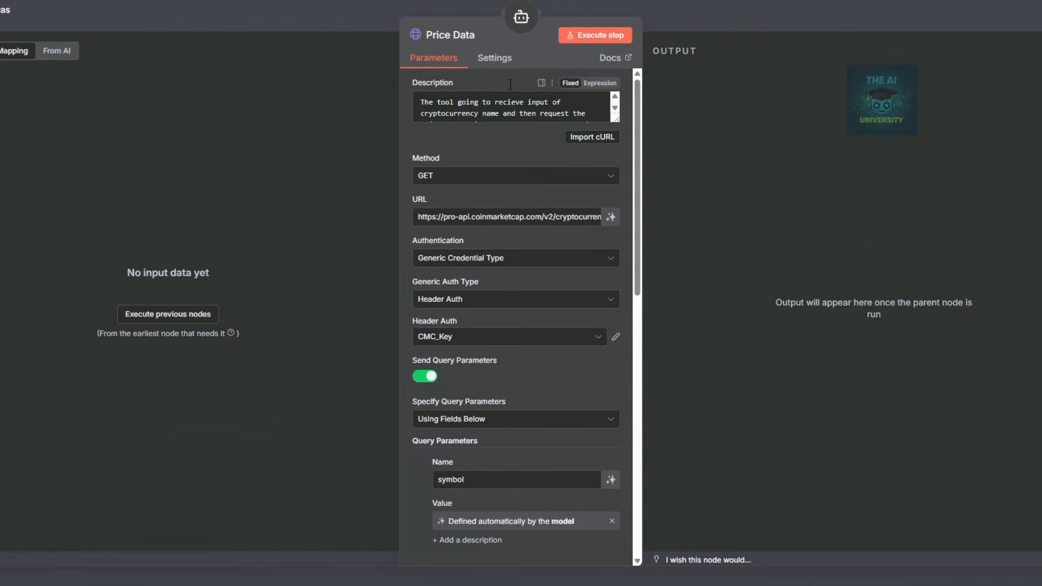
click(477, 38)
text(De)
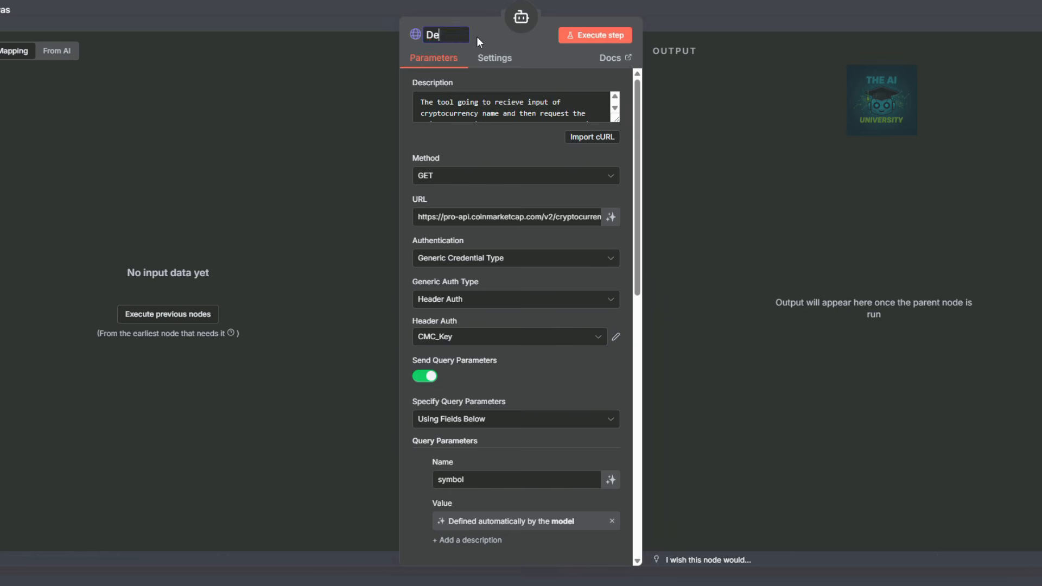
text(x Pair Quotes)
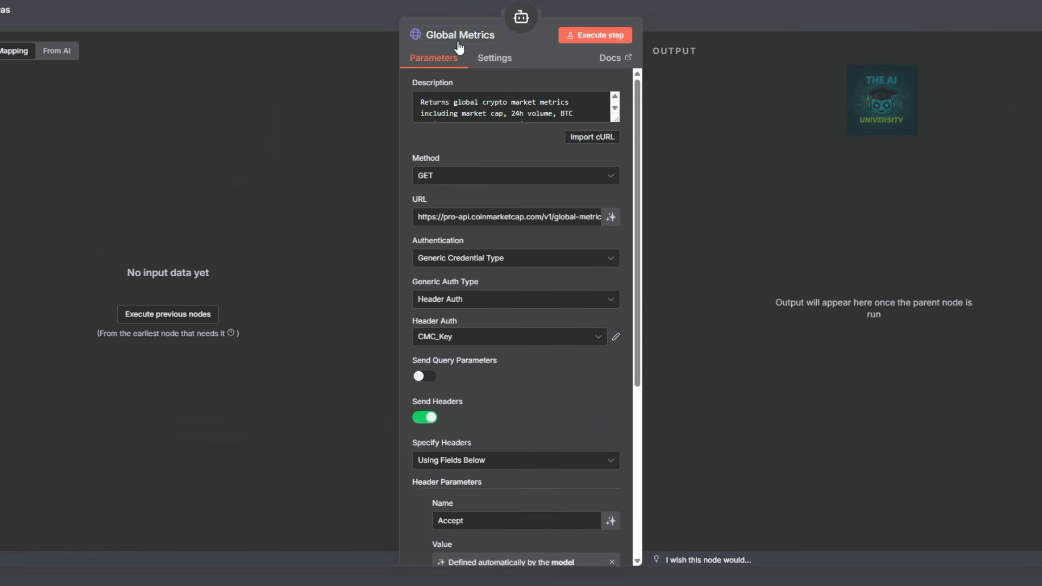
Rename the Global Metrics tool to Dex OHLCV Historical.
click(446, 34)
text(DEX)
key(BackSpace)
text(x O)
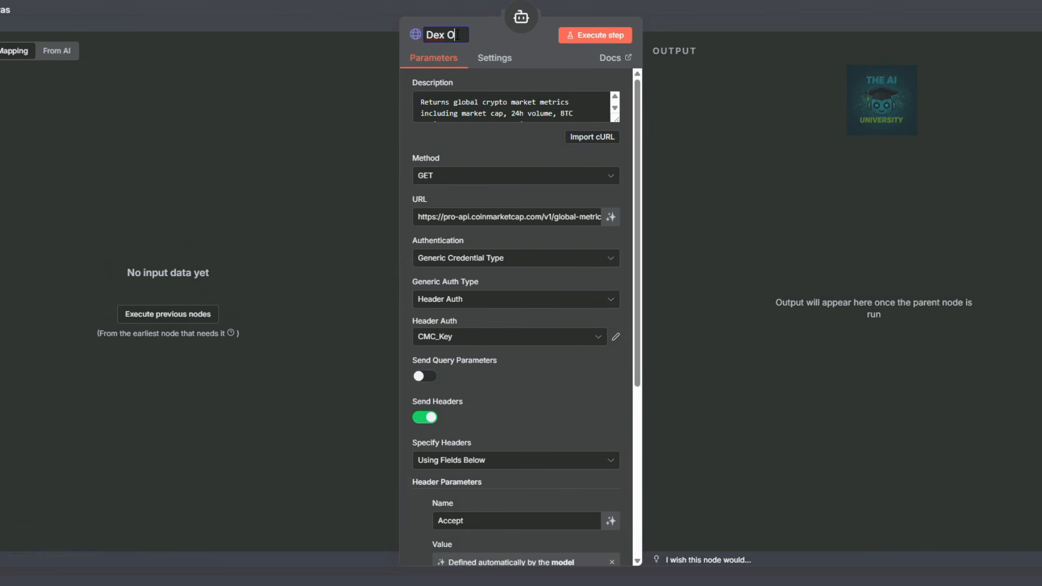
text(HLCV Latest)
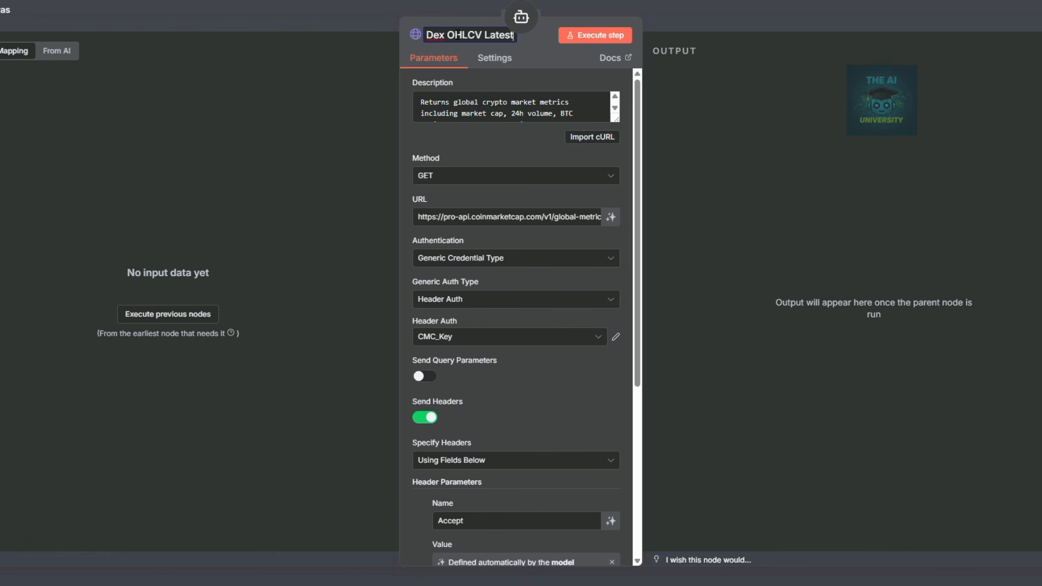
text( and His)
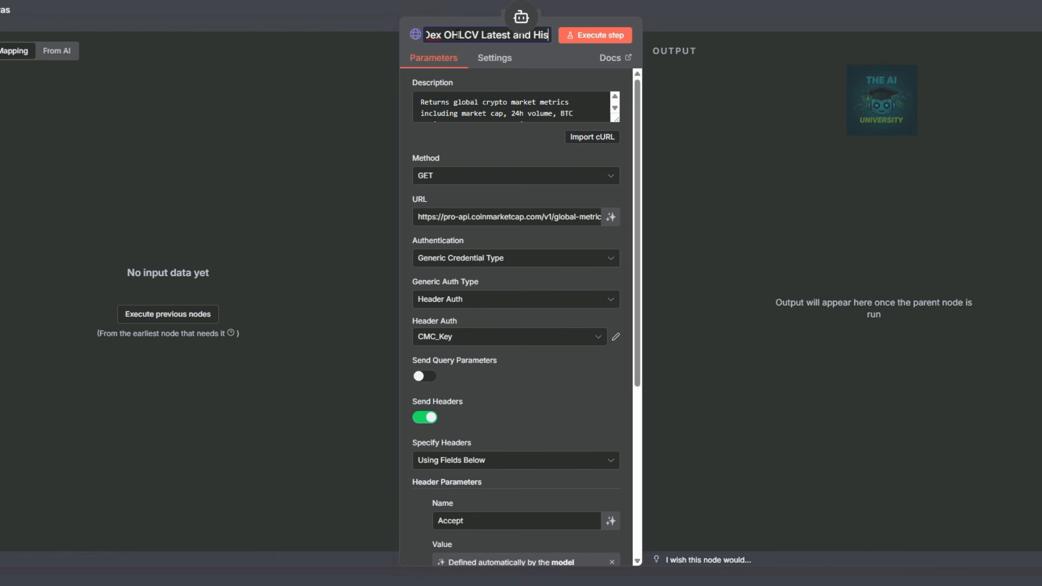
text(torica)
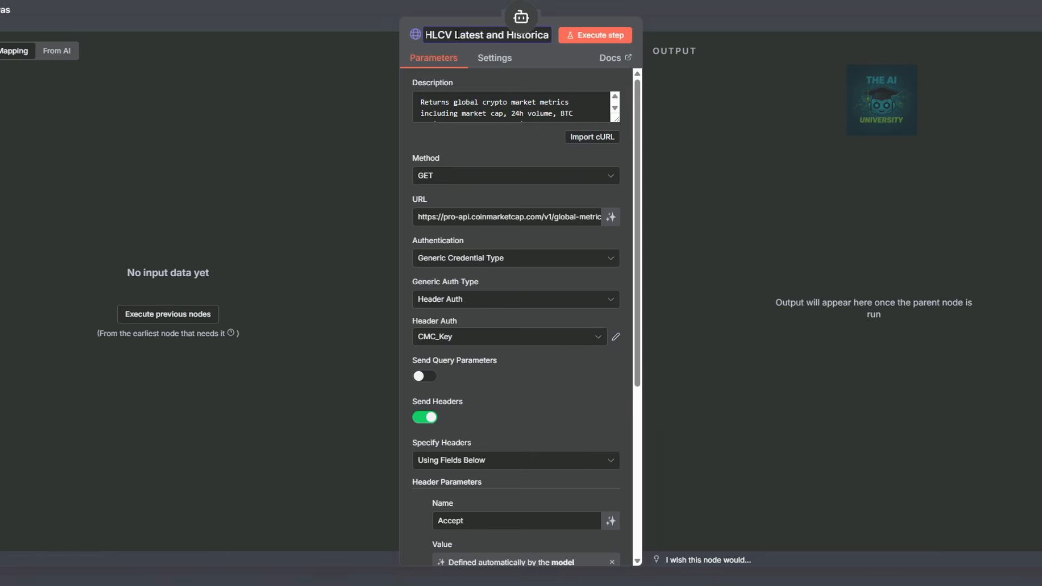
text(l)
key(Return)
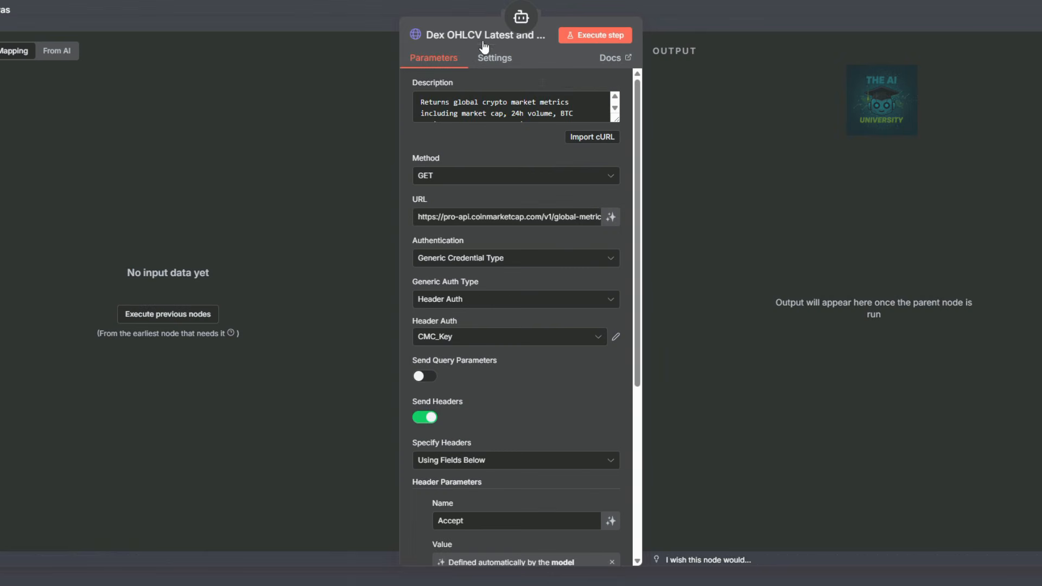
click(483, 41)
click(484, 35)
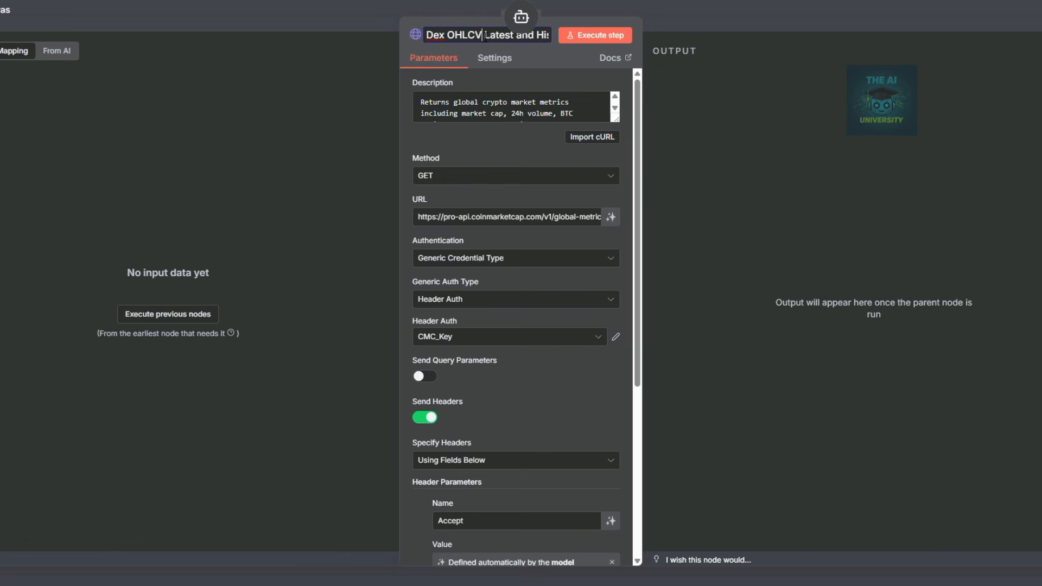
key(BackSpace)
key(BackSpace)
key(BackSpace)
key(BackSpace)
key(BackSpace)
key(BackSpace)
key(BackSpace)
key(Delete)
key(Delete)
key(Delete)
key(Delete)
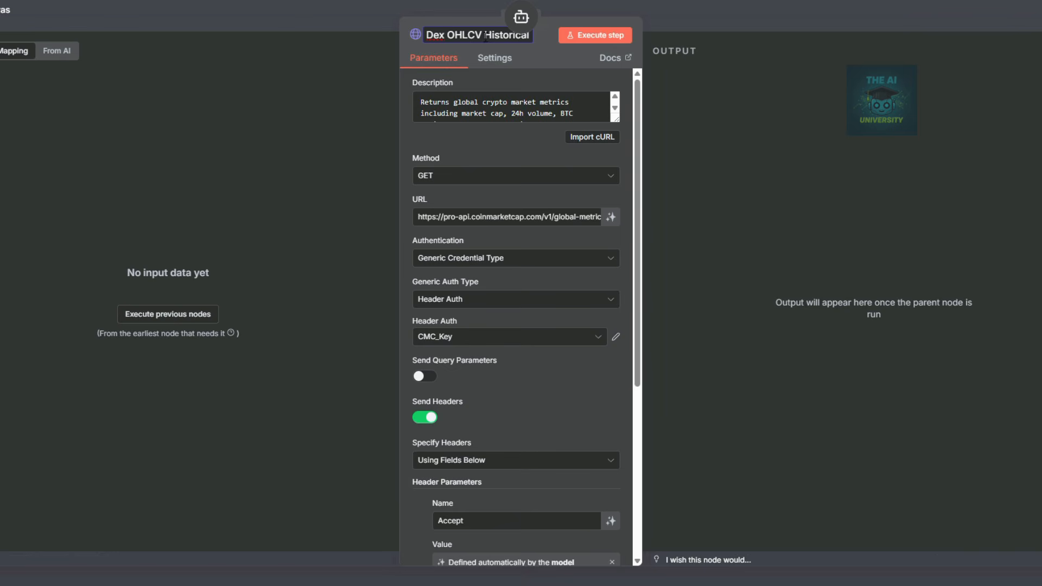
click(464, 35)
key(ctrl+a)
key(ctrl+c)
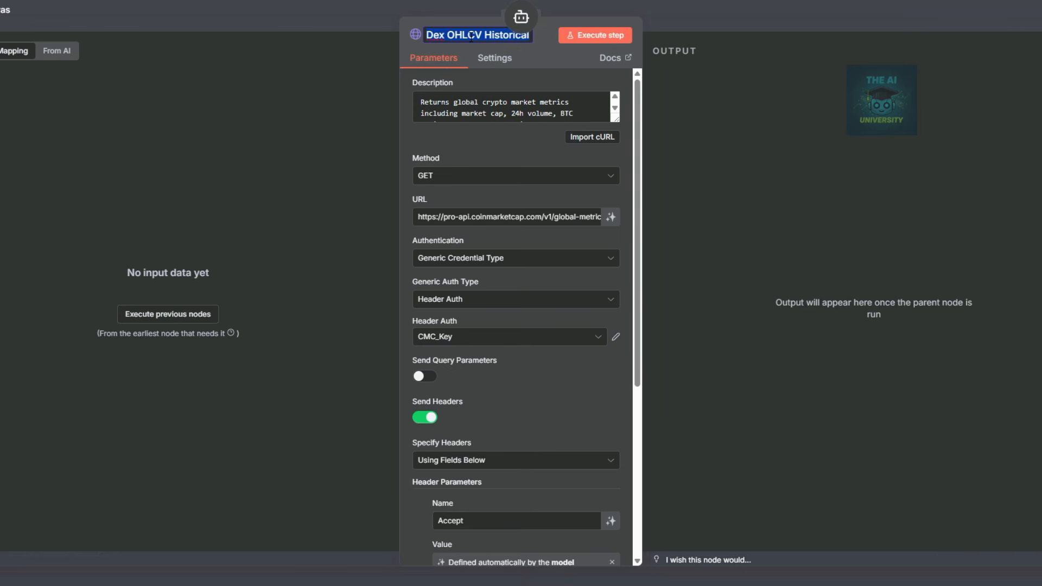
click(788, 9)
Rename the Price Conversion tool to Dex OHLCV Latest.
double_click(568, 399)
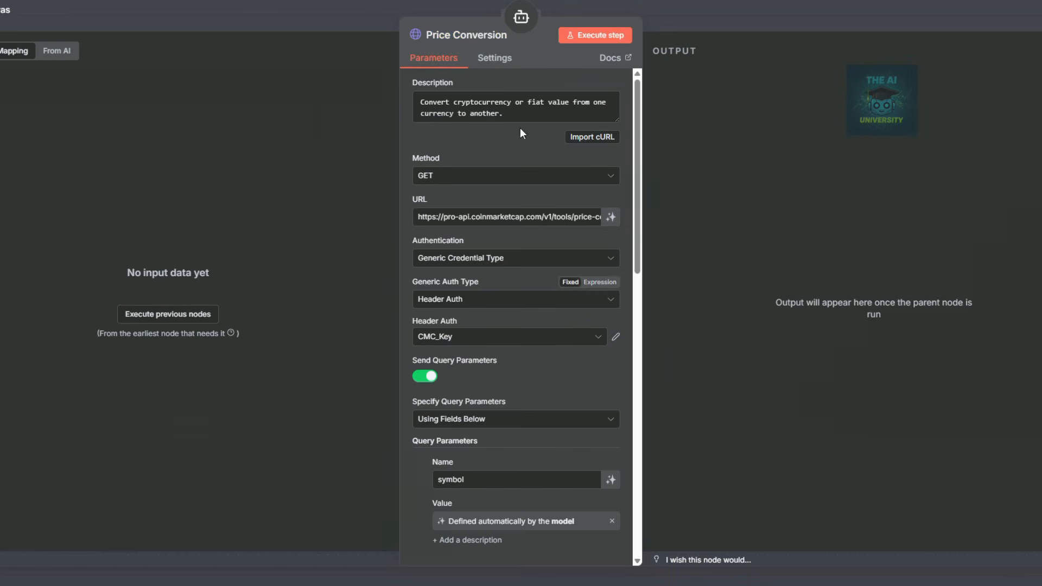
click(480, 36)
key(ctrl+v)
key(BackSpace)
key(BackSpace)
key(BackSpace)
key(BackSpace)
key(BackSpace)
key(BackSpace)
key(BackSpace)
key(BackSpace)
key(BackSpace)
key(BackSpace)
text(Latest)
key(Escape)
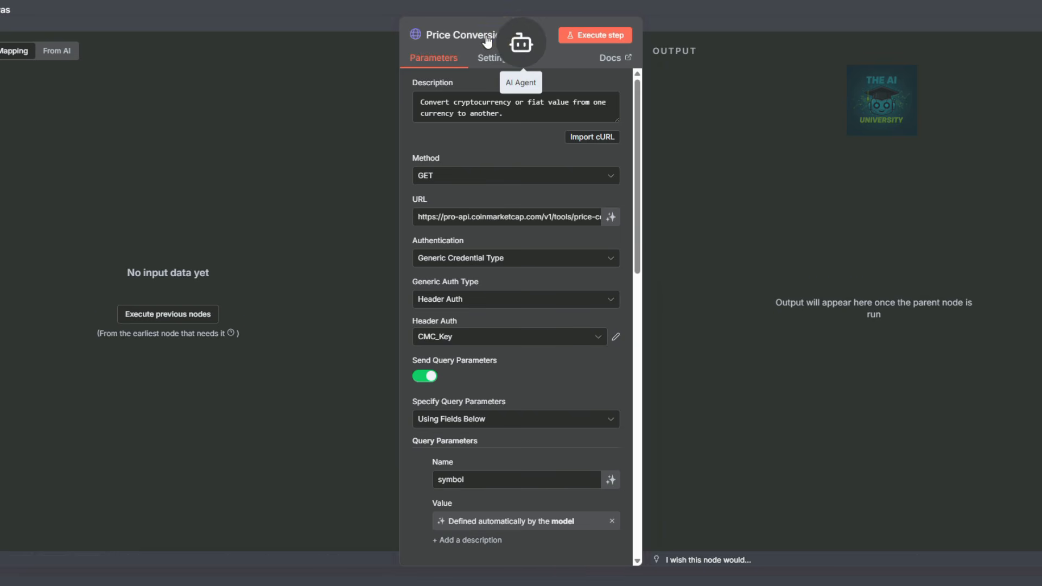
Rename Price Conversion1 to Dex Trades and Price Conversion2 to Dex Spot Pairs.
click(475, 36)
text(Dex )
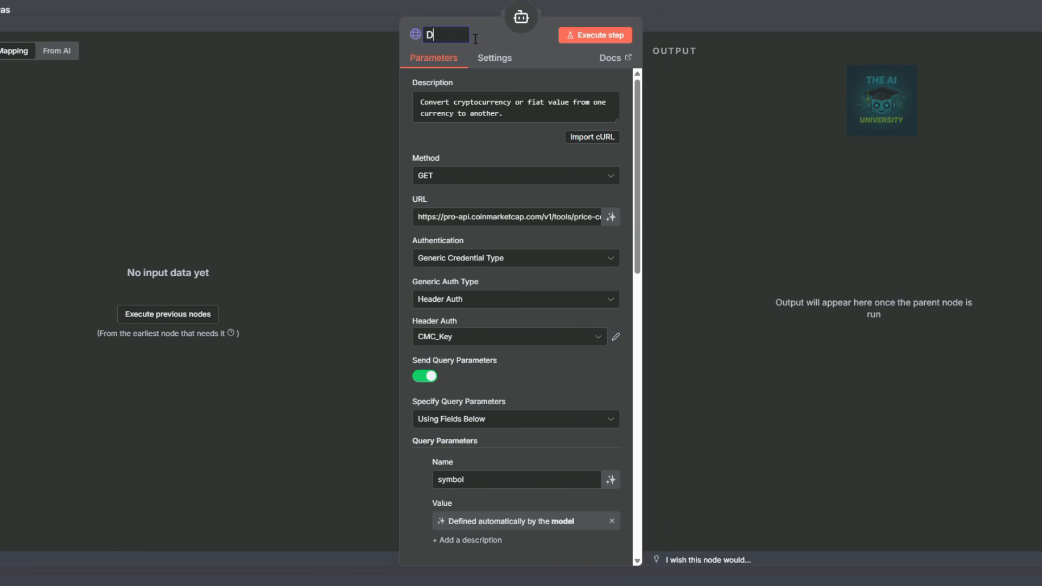
text(Trades)
click(713, 26)
double_click(742, 373)
click(471, 34)
text(Dex Spot Pairs)
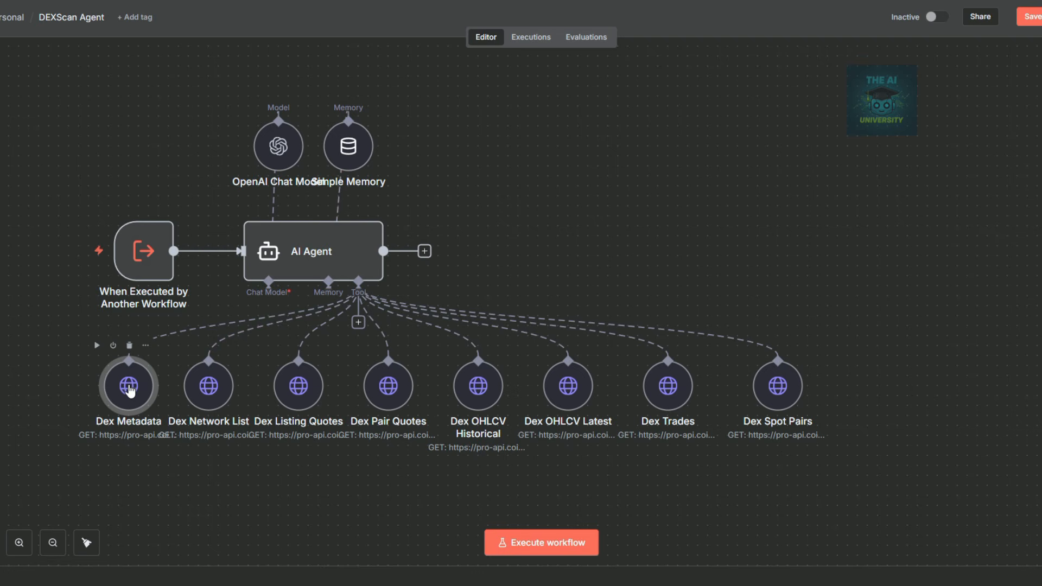
Replace the Dex Metadata tool's old map description with the pasted DEX metadata description.
double_click(129, 386)
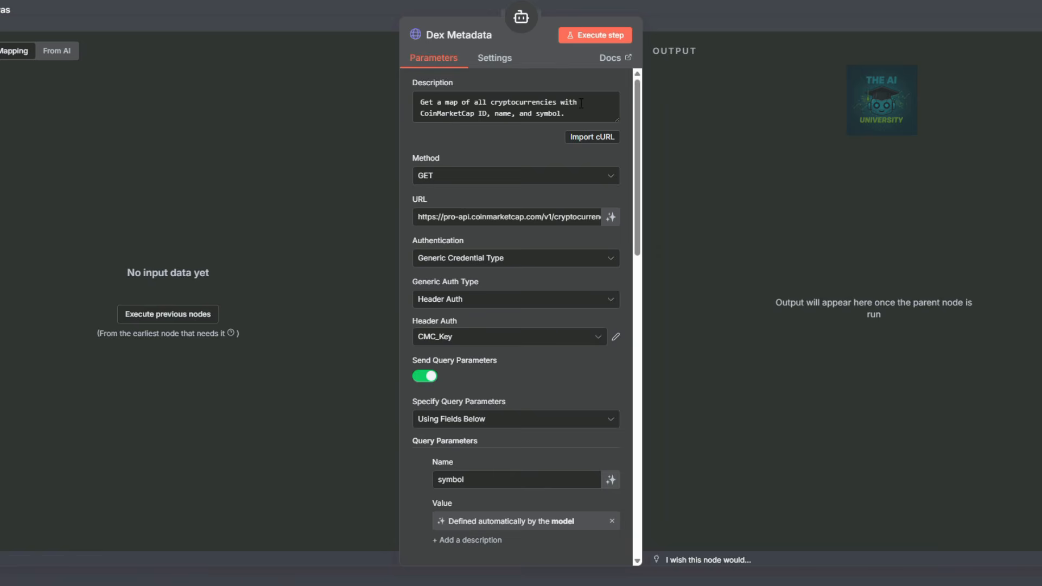
click(711, 24)
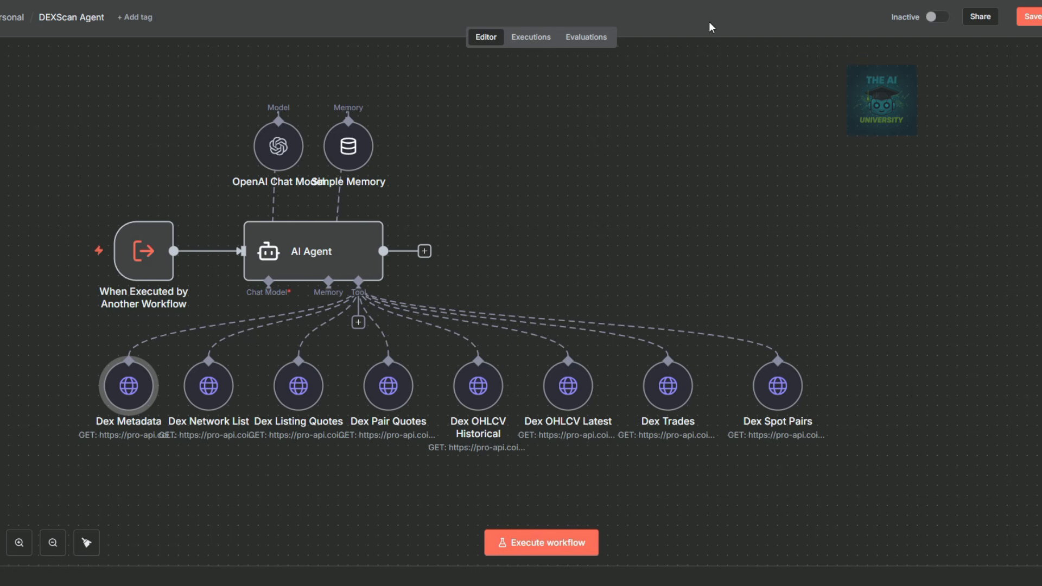
double_click(129, 385)
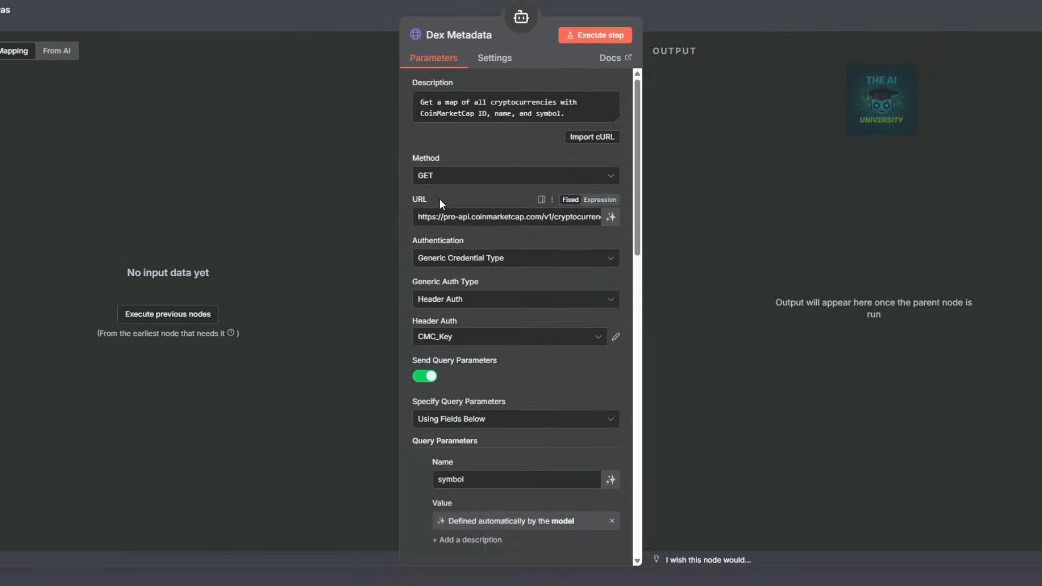
click(533, 112)
key(ctrl+a)
key(BackSpace)
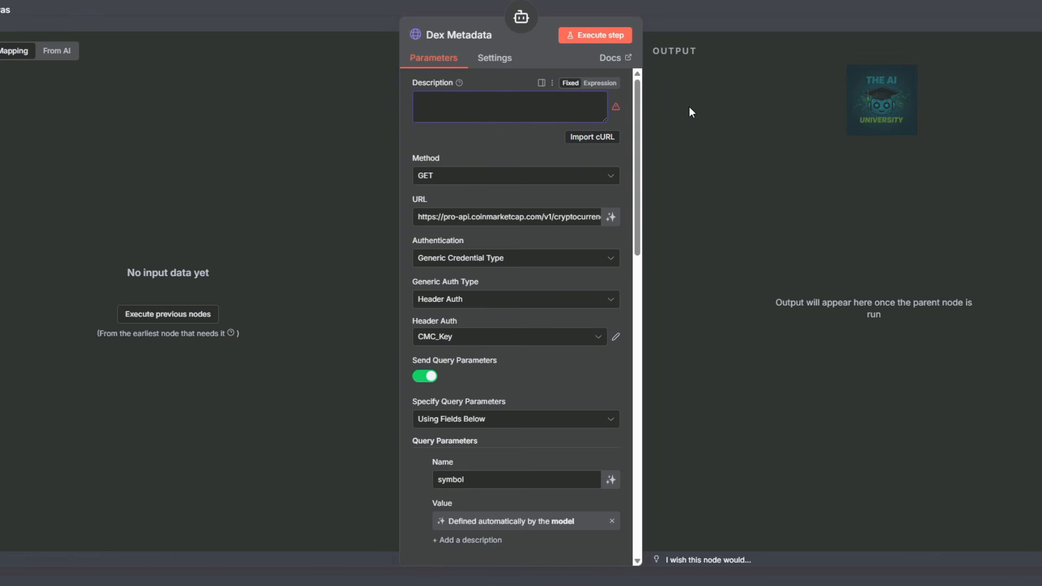
key(ctrl+v)
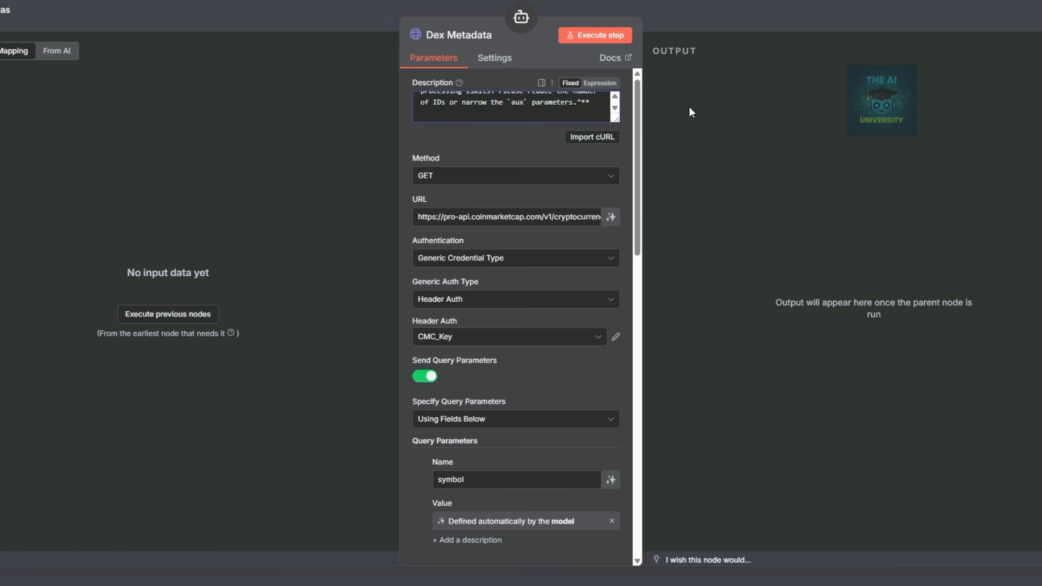
click(595, 83)
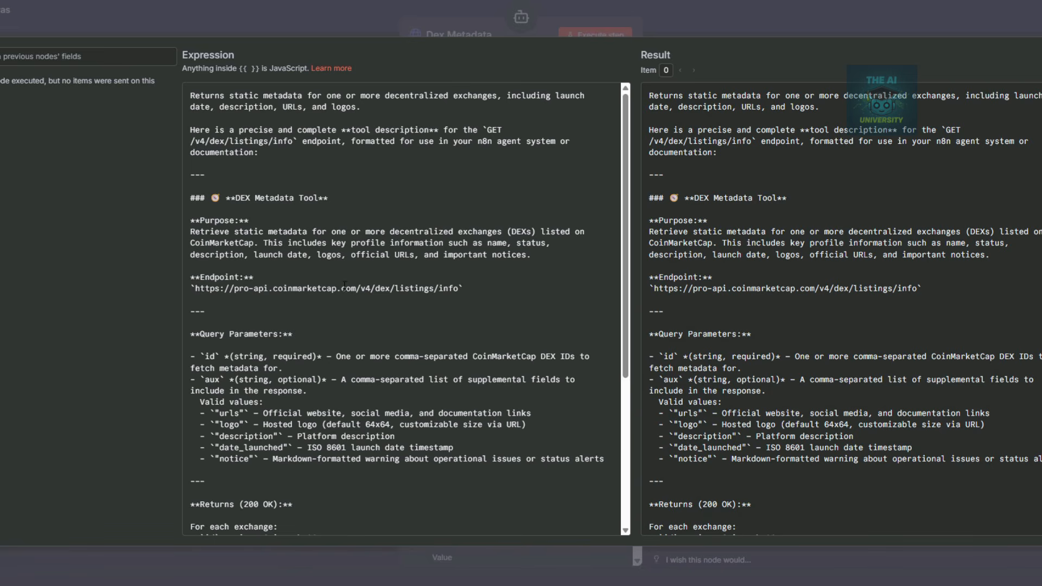
click(641, 7)
Replace the request URL with the v4 DEX listings info endpoint.
click(597, 277)
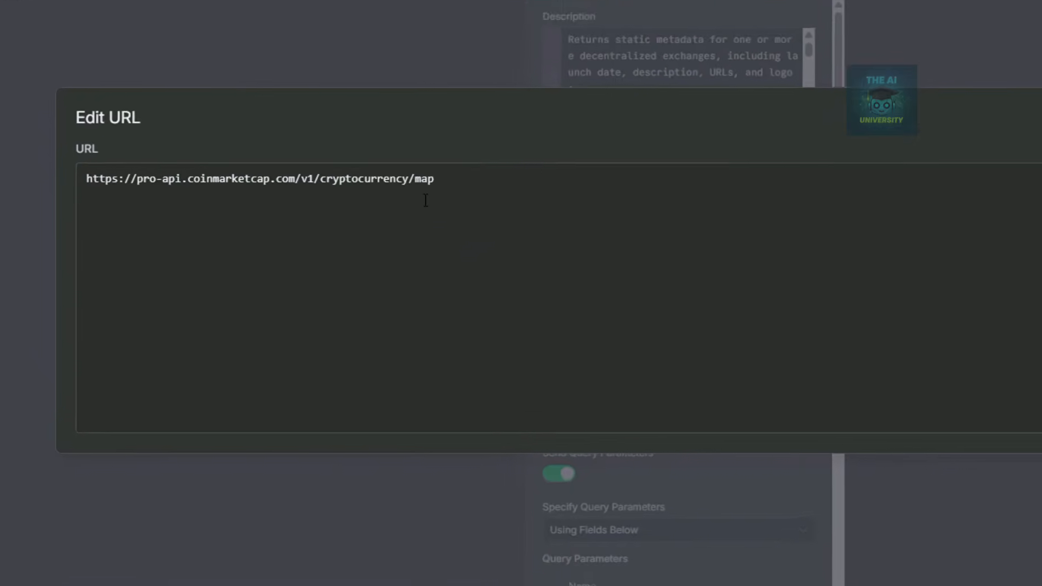
drag(362, 216, 116, 206)
drag(55, 140, 25, 143)
text(https://pro-api.coinmarketcap.com/v4/dex/listings/info)
click(326, 159)
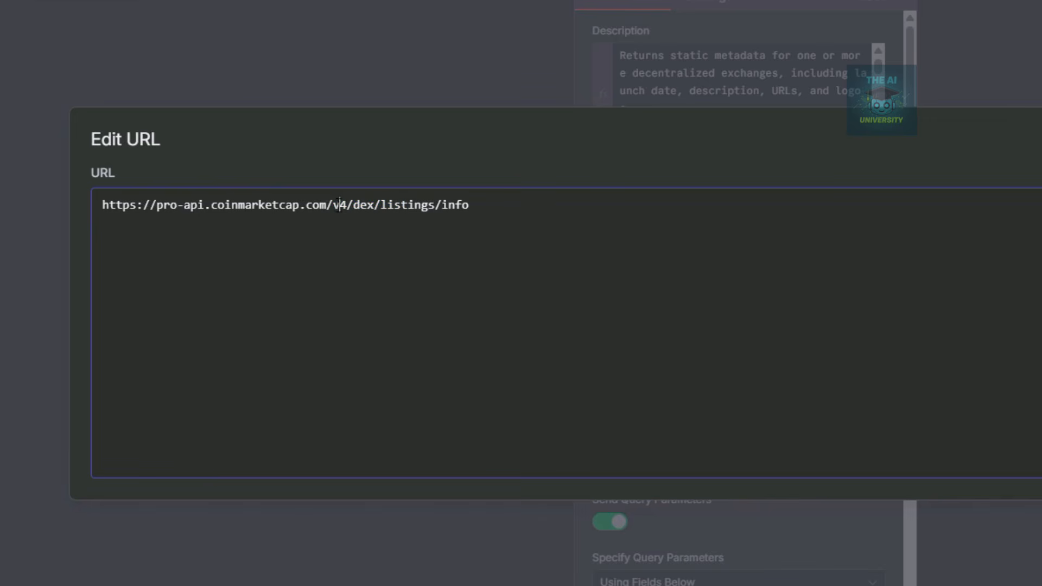
drag(333, 205, 473, 203)
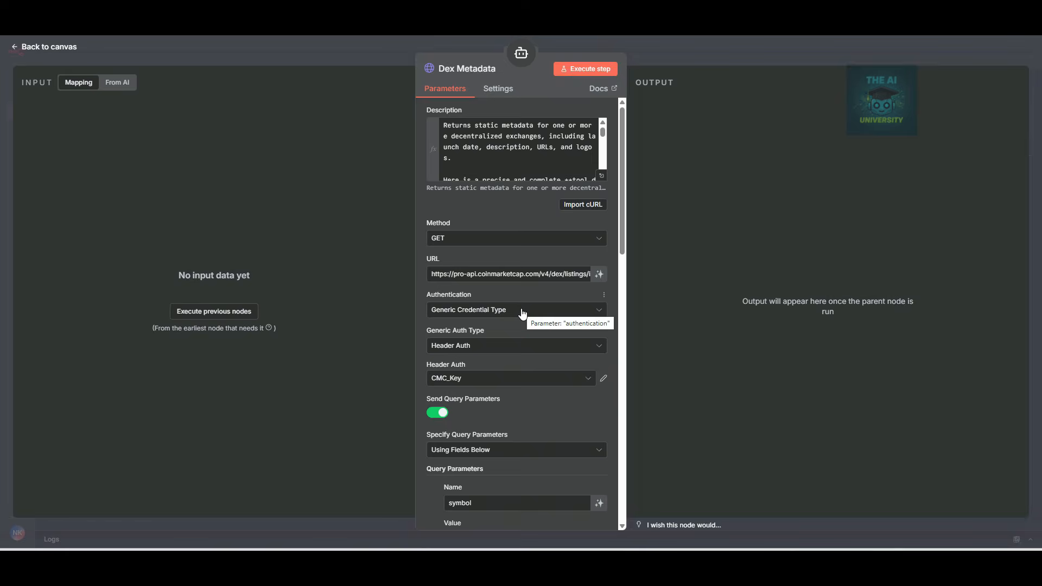
Rename the query parameters symbol to id and listing_status to aux.
scroll(455, 293, down, 2)
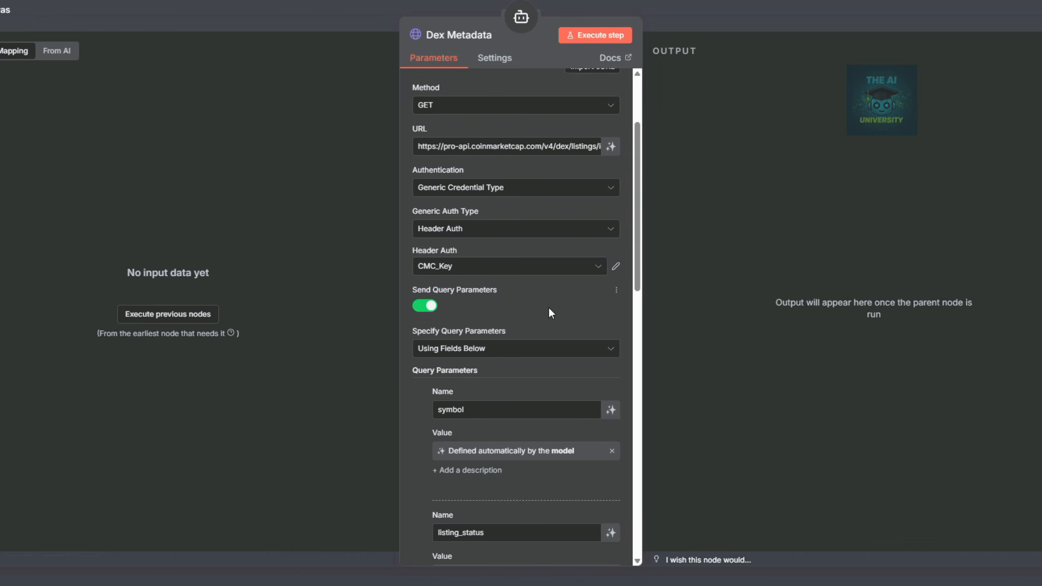
scroll(516, 315, down, 1)
double_click(469, 348)
key(BackSpace)
text(id)
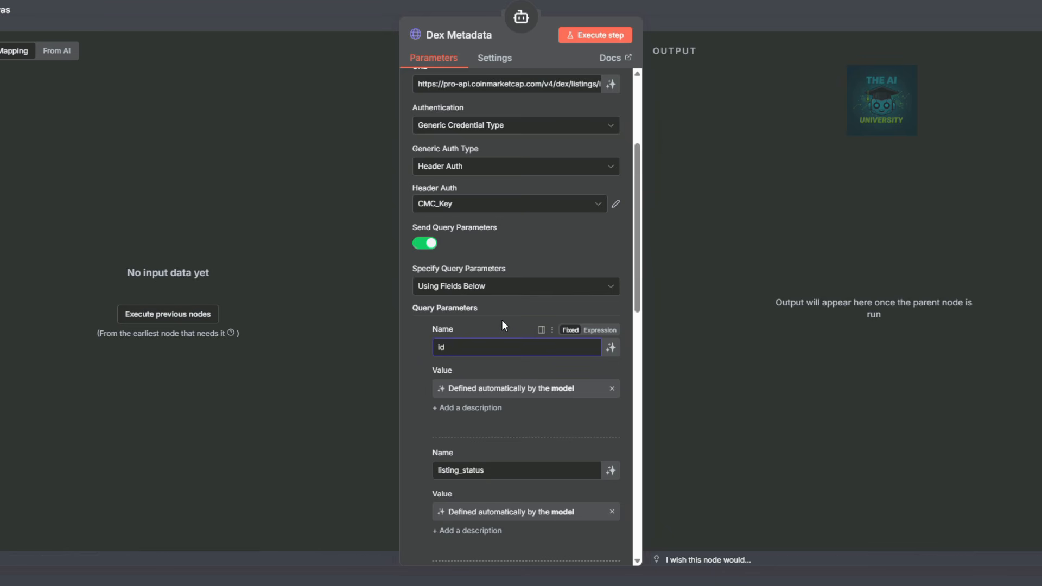
scroll(509, 325, down, 2)
drag(485, 346, 419, 349)
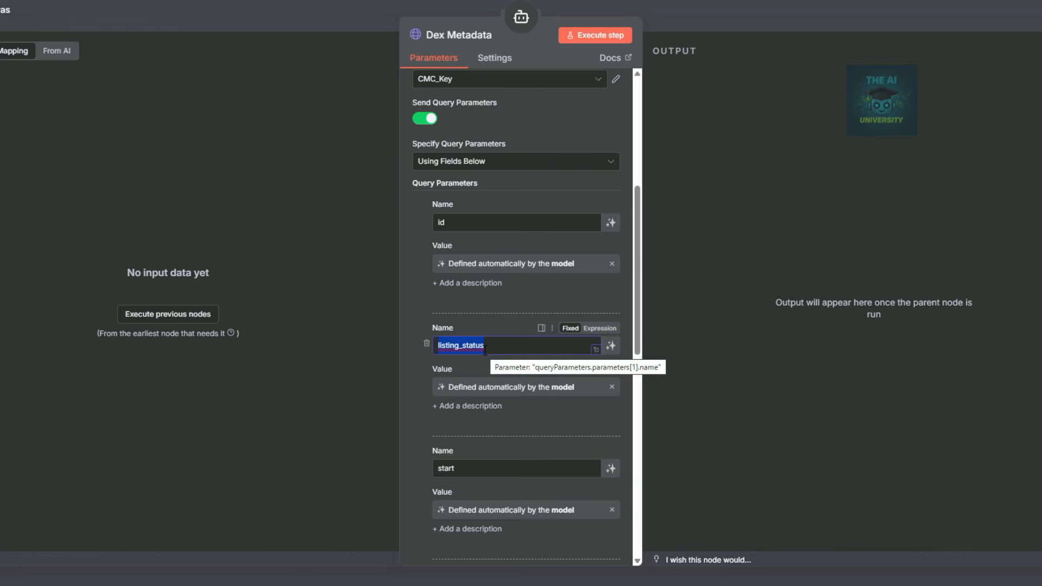
text(aux)
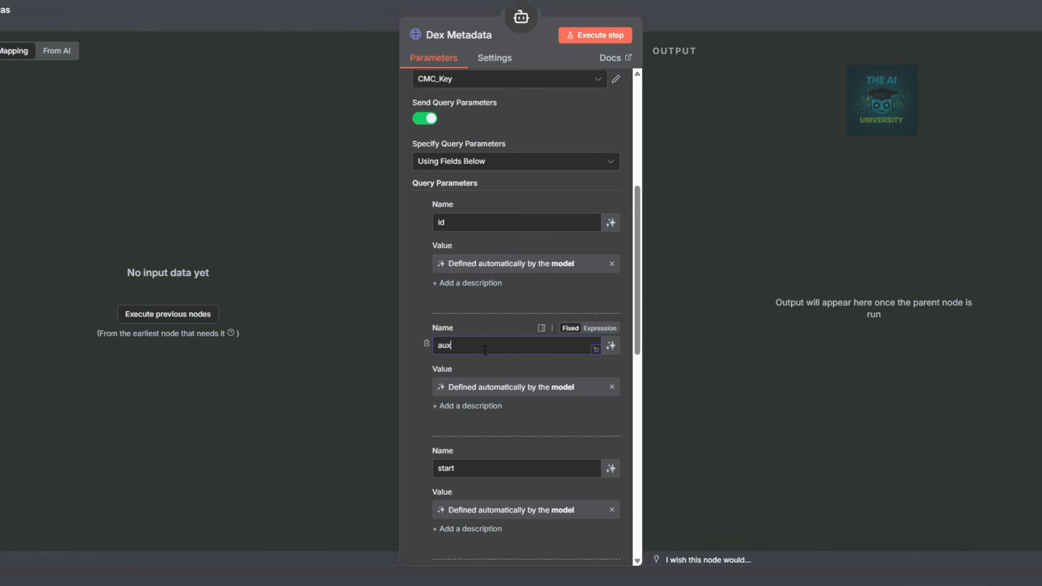
Delete the start and limit query parameters.
scroll(485, 350, down, 3)
click(427, 279)
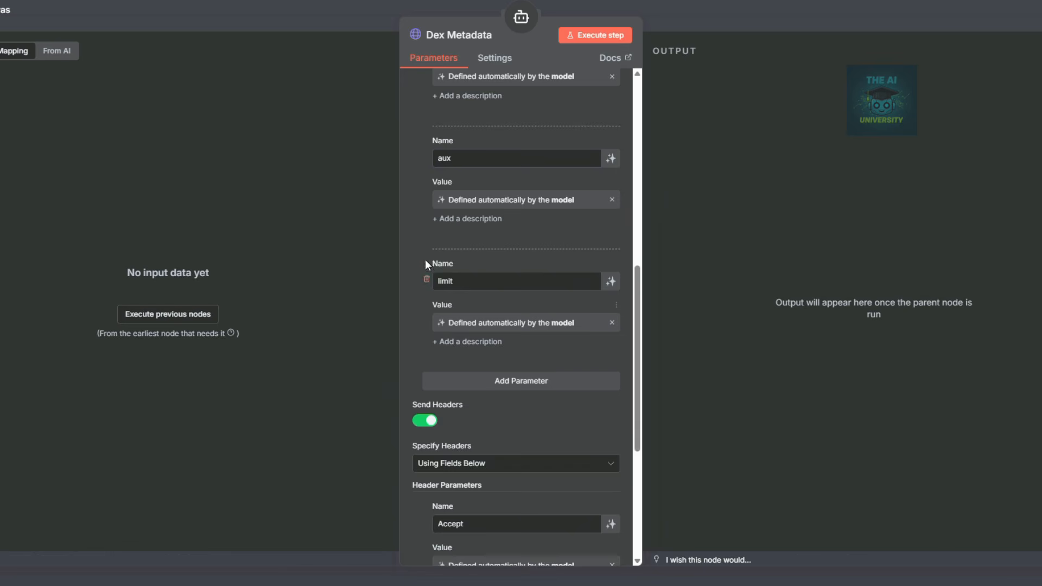
click(426, 279)
scroll(597, 278, up, 4)
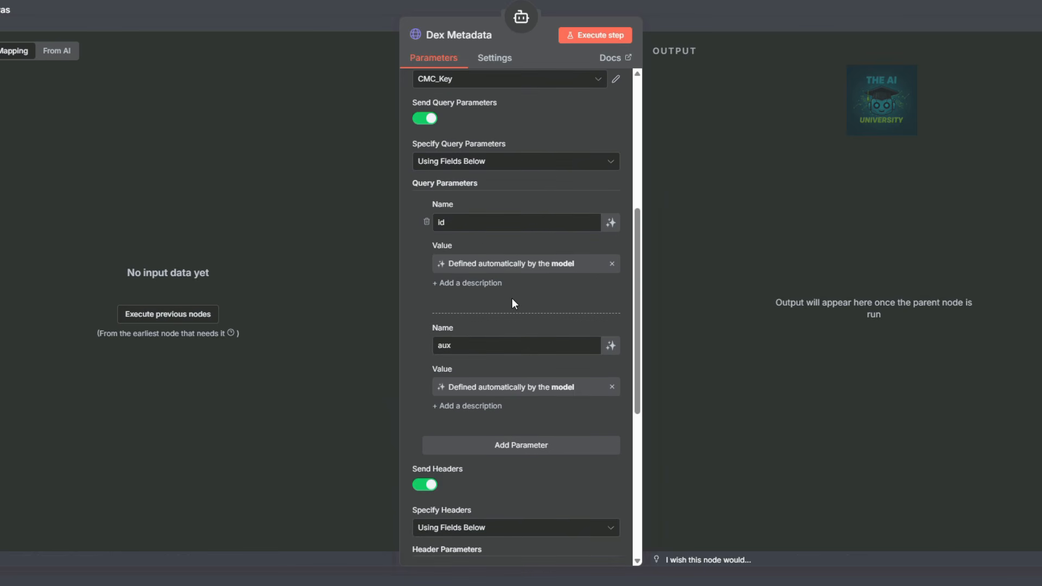
scroll(512, 303, down, 3)
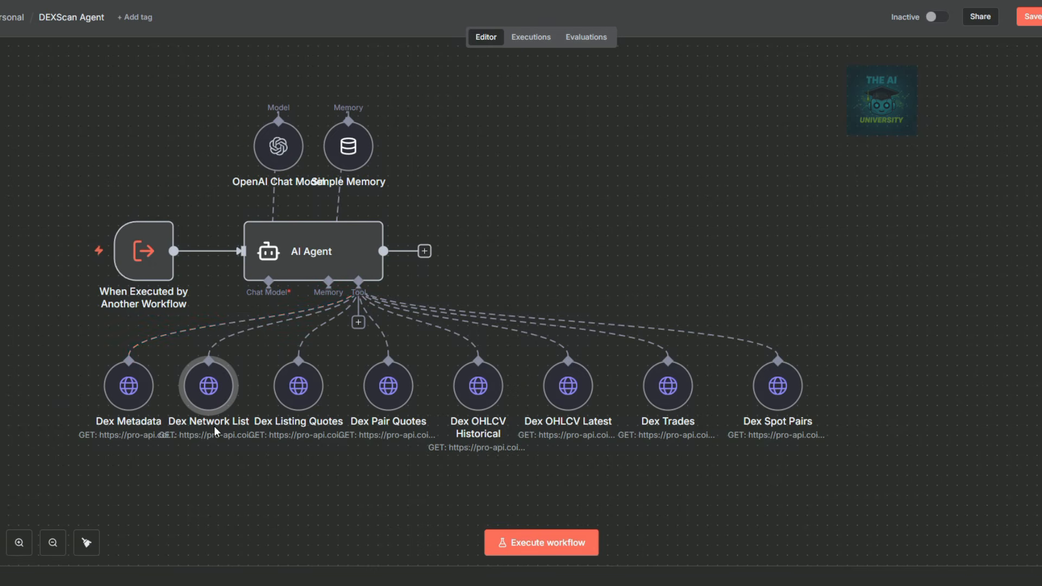
Give Dex Network List a new expression description about listing all DEX blockchain networks.
double_click(209, 384)
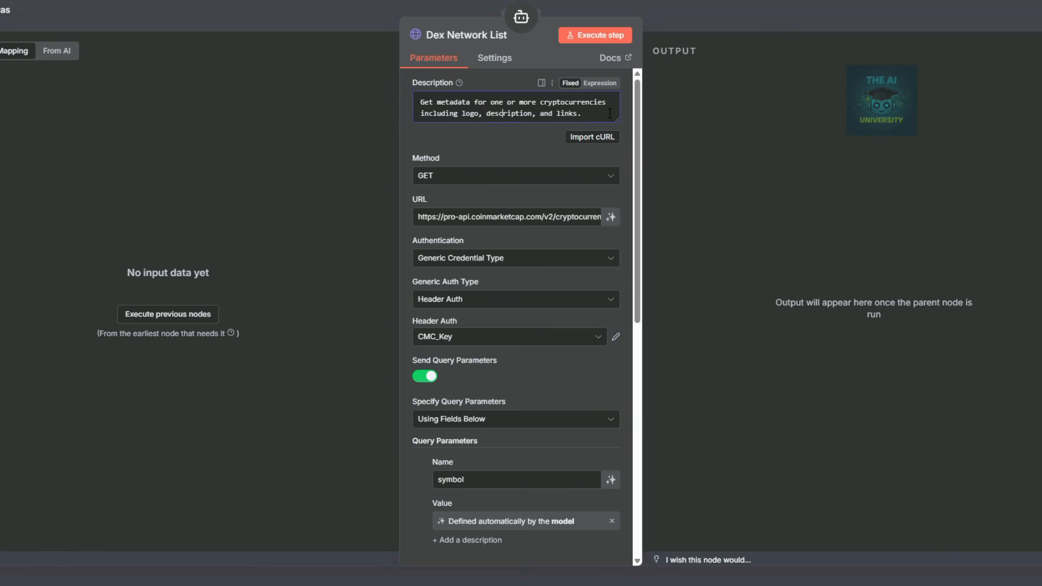
key(ctrl+a)
key(BackSpace)
text(Make sure input values for sort, sort_dir, and aux are spelled exactly as shown to prevent a 400 error response.)
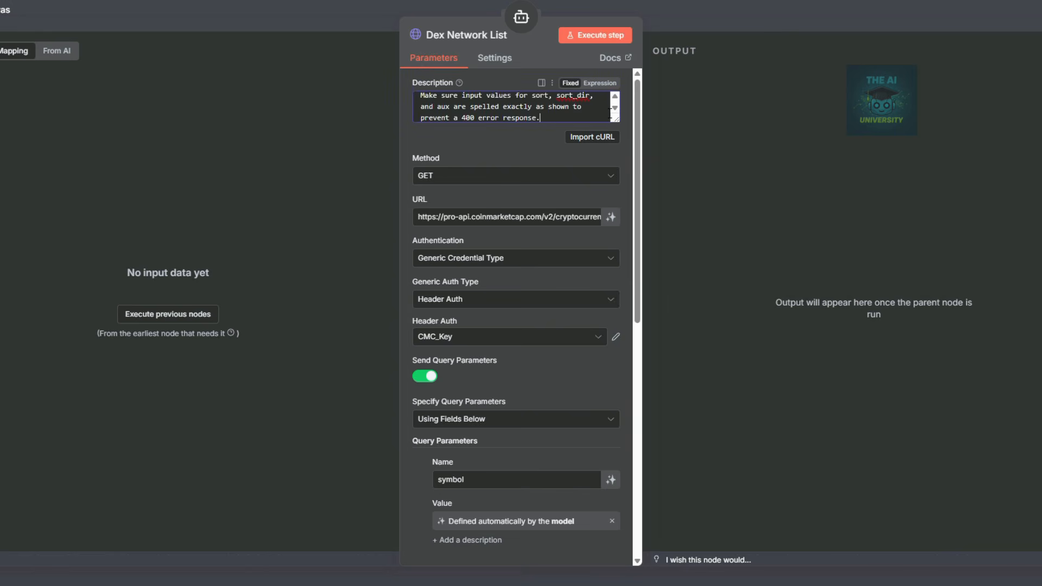
click(586, 110)
click(599, 163)
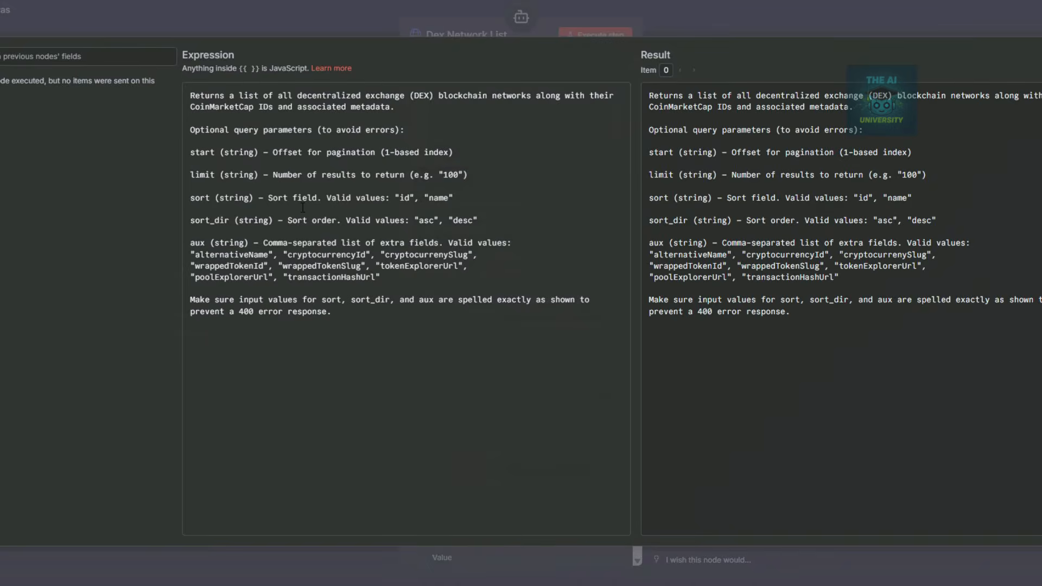
key(Escape)
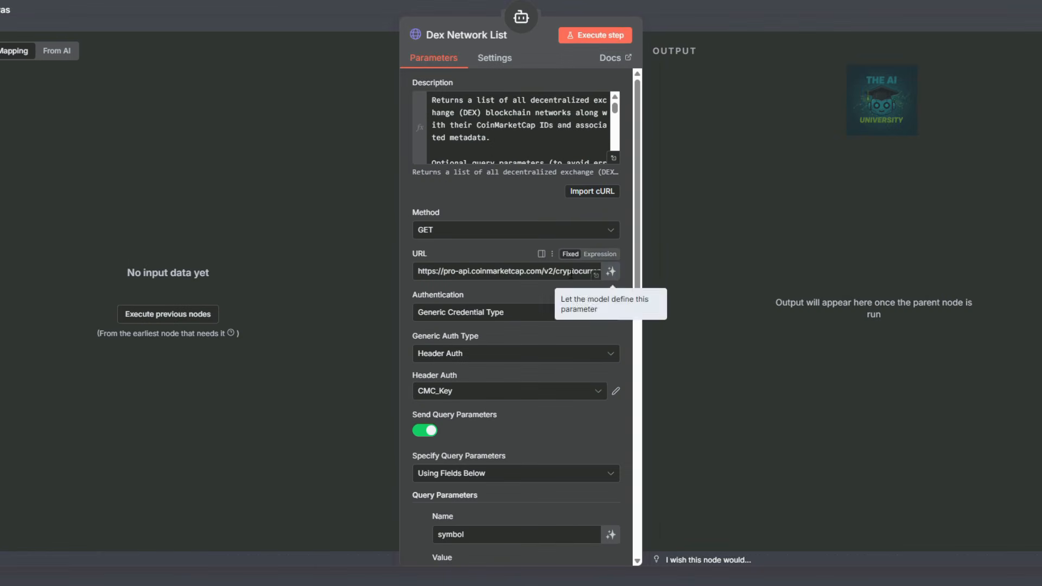
click(601, 254)
click(593, 284)
click(526, 27)
click(574, 253)
click(599, 280)
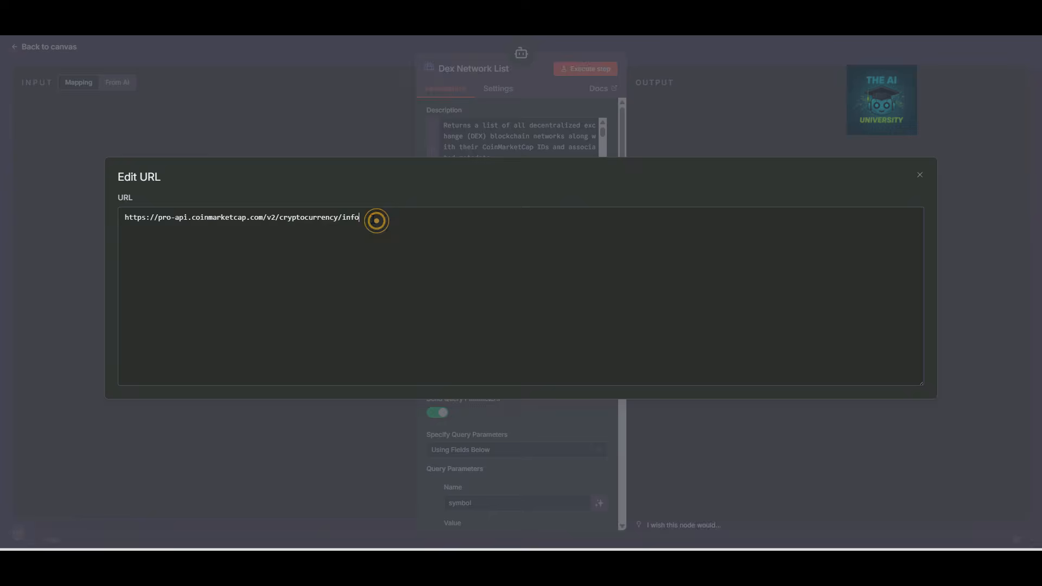
drag(376, 221, 83, 213)
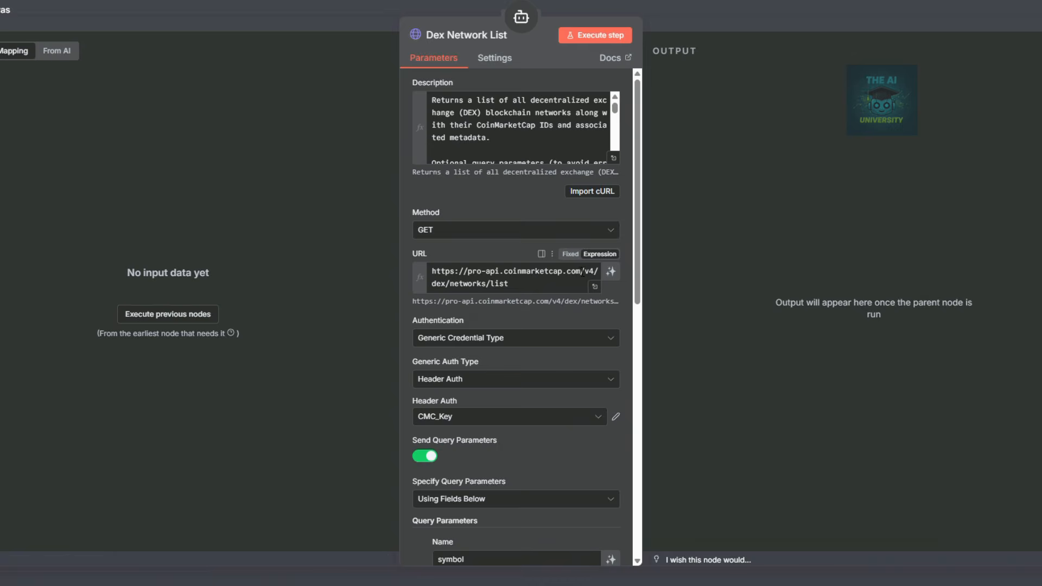
drag(582, 271, 594, 284)
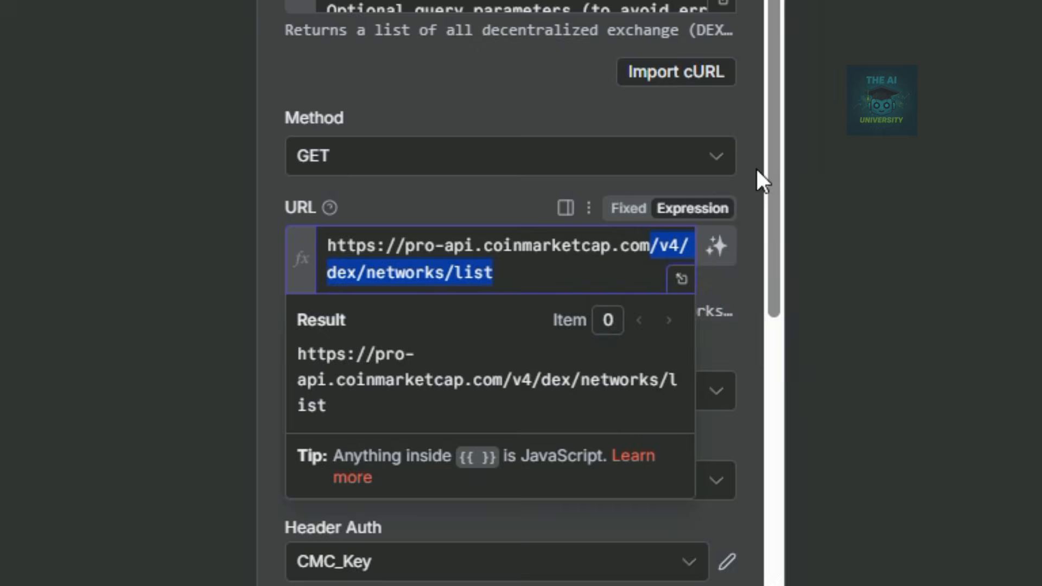
click(756, 168)
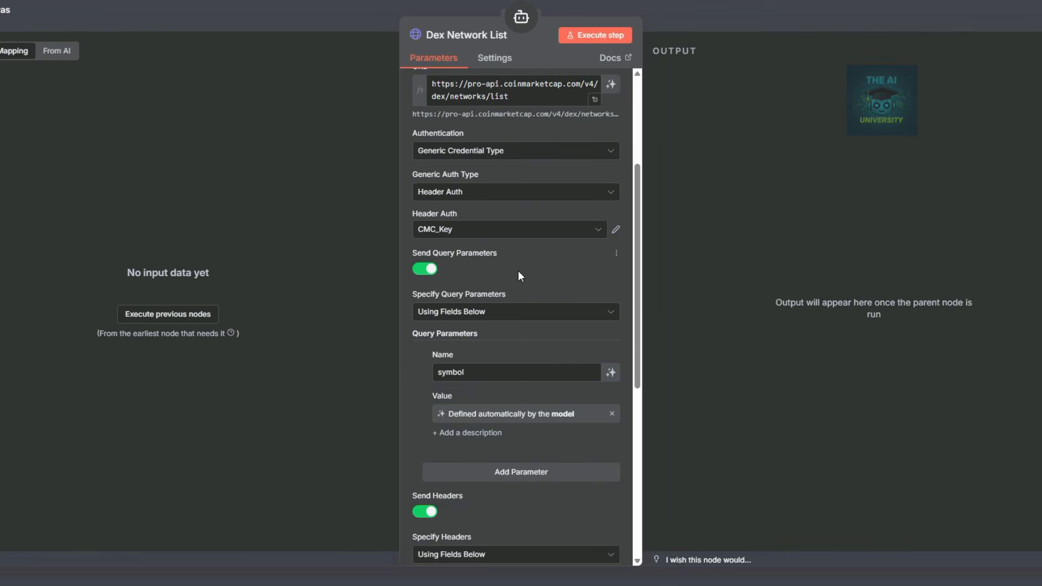
scroll(517, 270, down, 1)
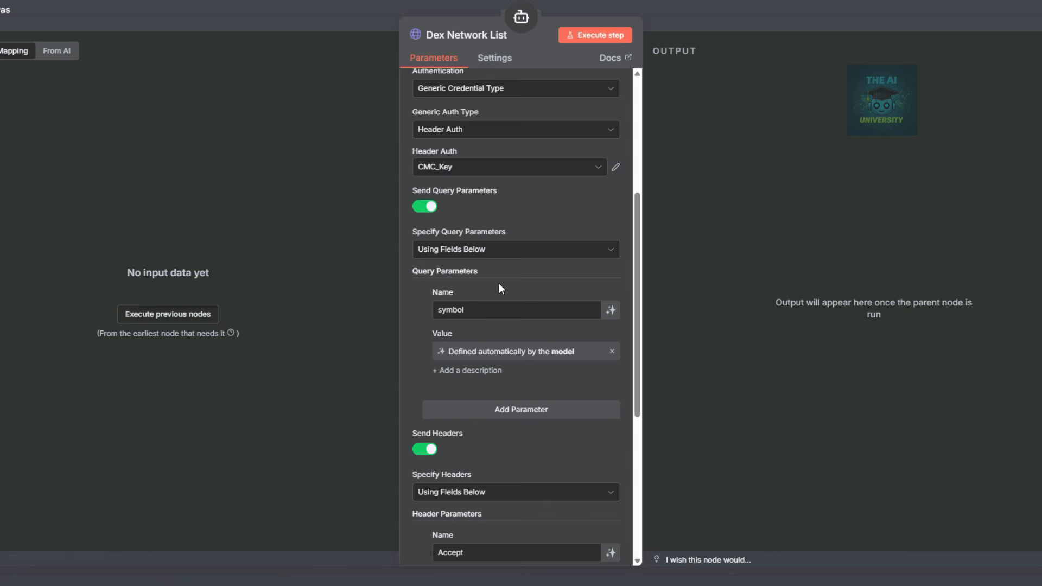
scroll(499, 283, down, 1)
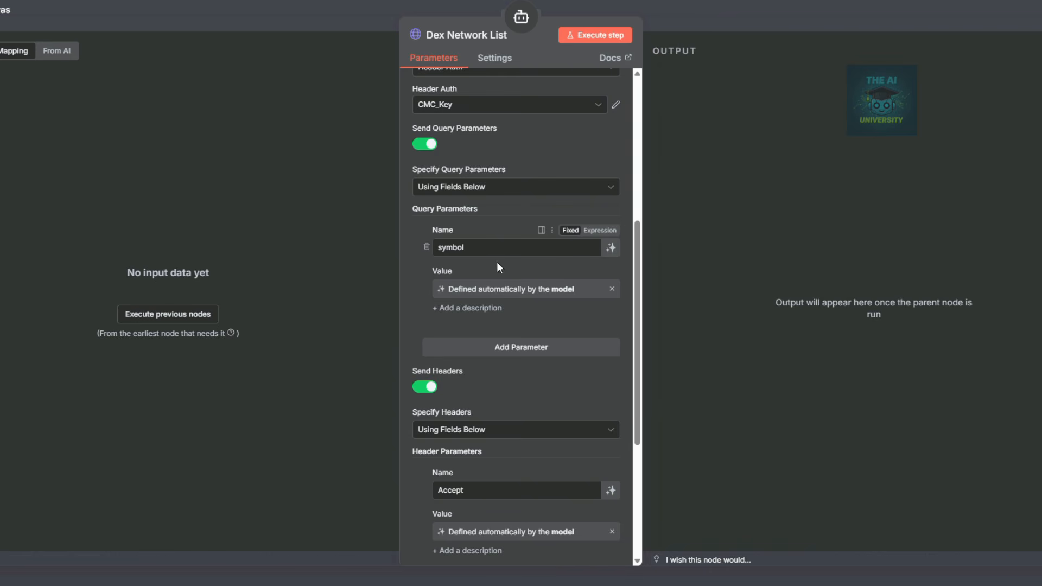
Rename the symbol query parameter to start and add limit and sort query parameters.
drag(472, 247, 437, 246)
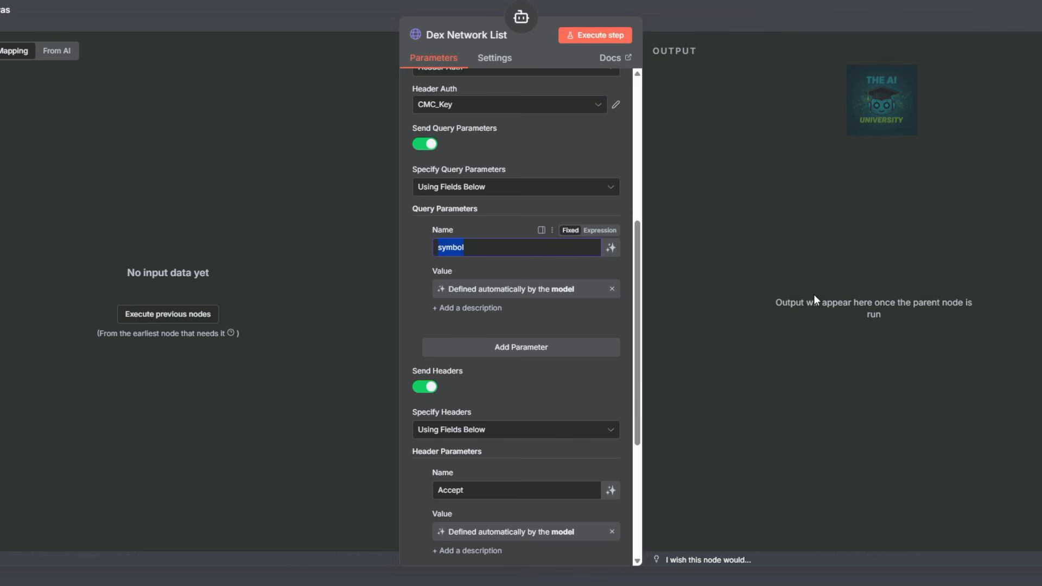
text(start)
click(583, 352)
scroll(529, 330, down, 3)
click(485, 247)
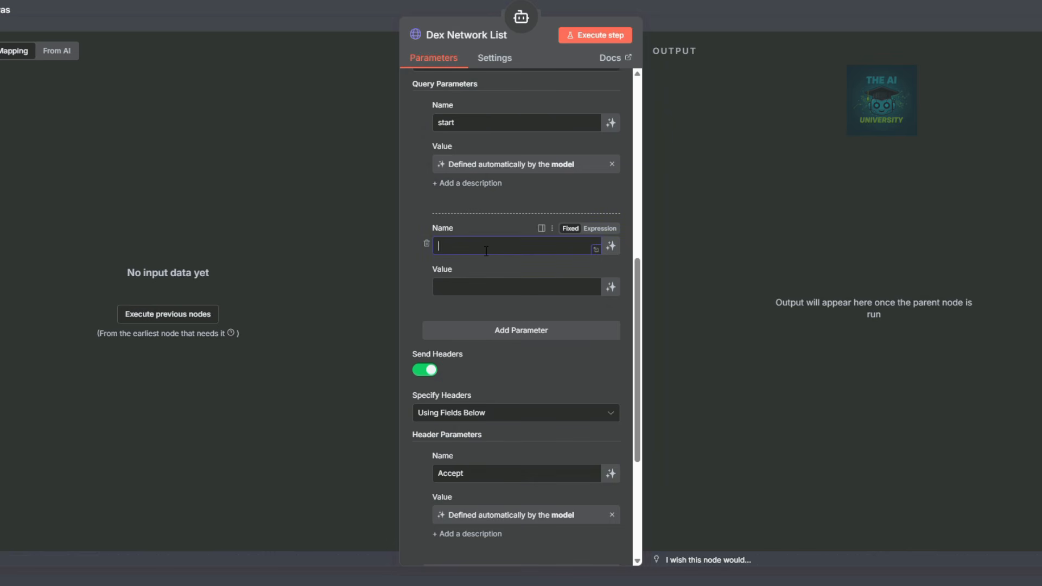
text(limit)
click(543, 330)
scroll(545, 311, down, 3)
click(509, 172)
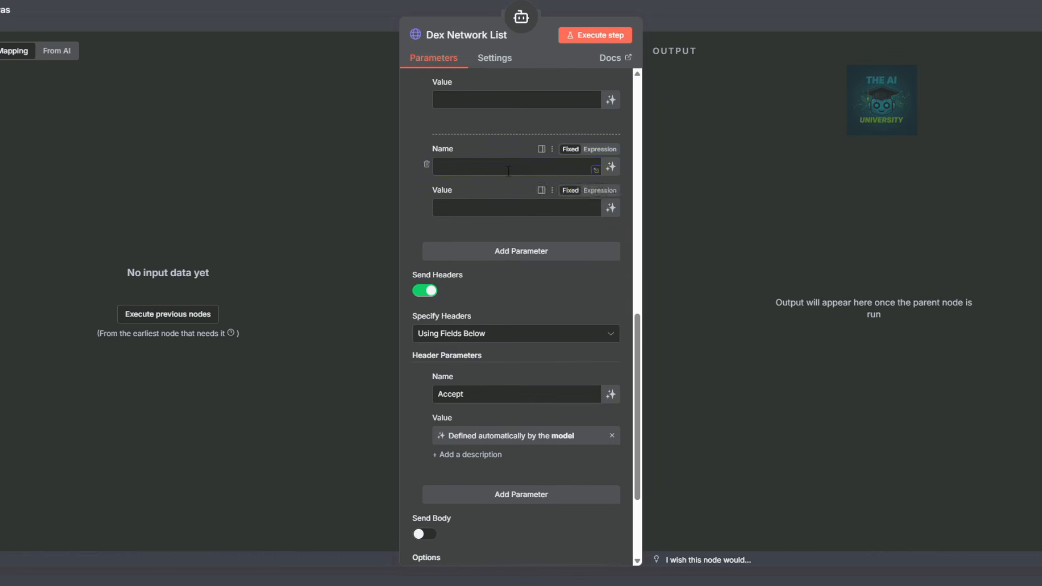
scroll(531, 142, up, 2)
scroll(531, 141, down, 2)
text(sort)
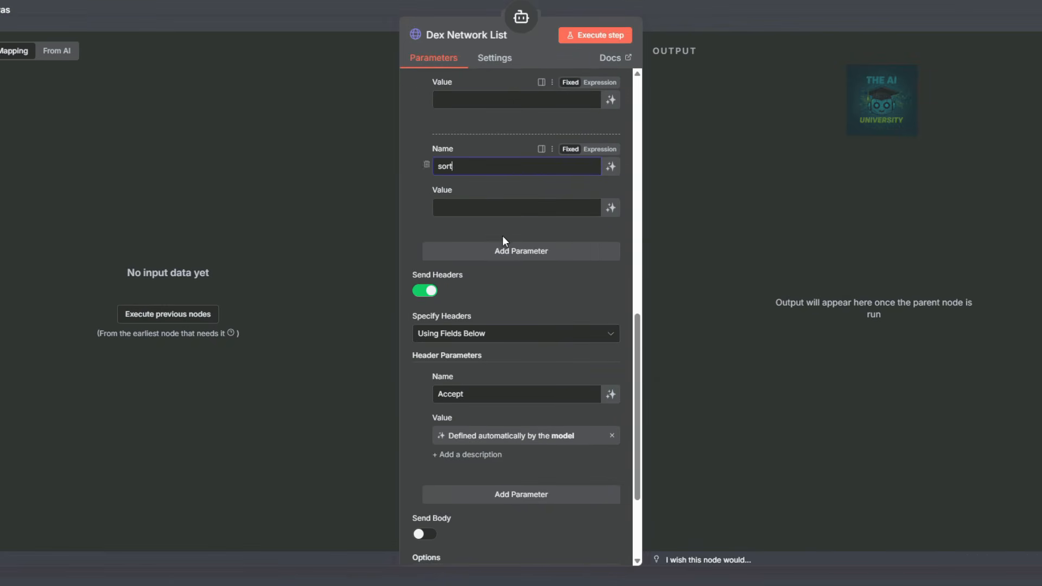
Add query parameters named sort_dir, type, aux and convert_id to Dex Network List.
click(505, 250)
scroll(478, 180, down, 2)
click(476, 151)
text(sor)
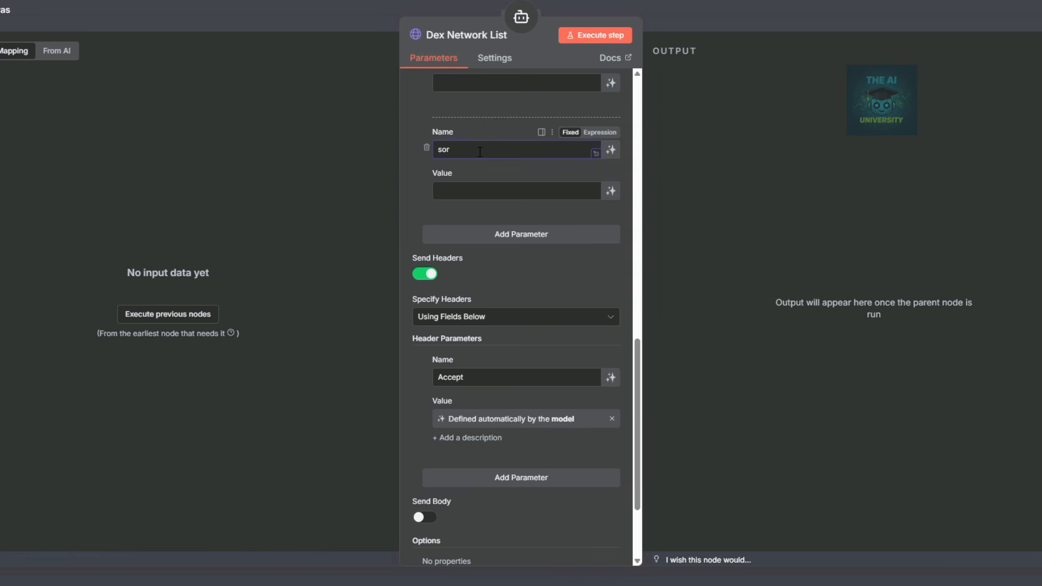
text(t_dir)
click(519, 234)
click(533, 259)
click(483, 259)
text(type)
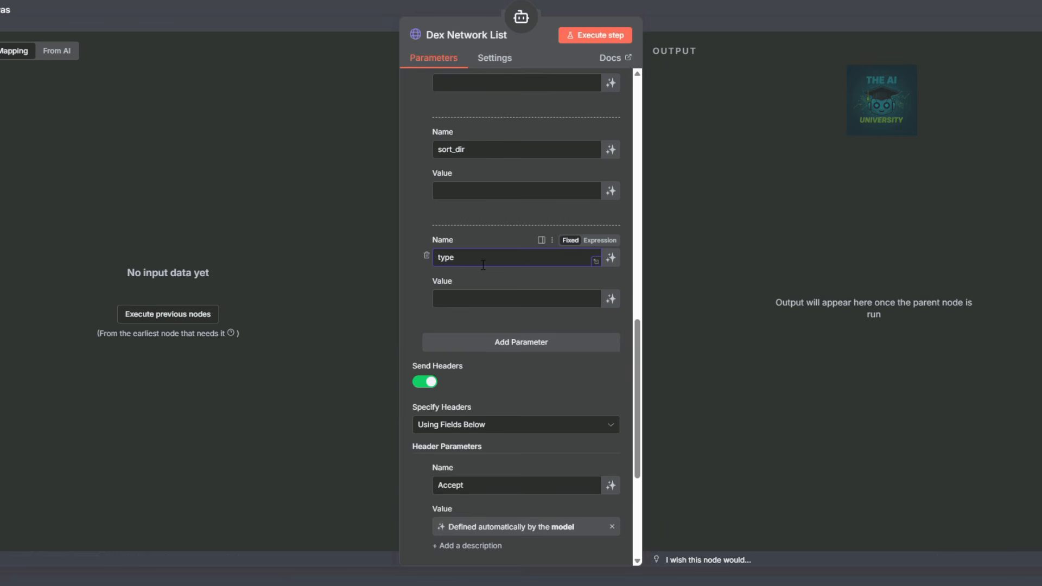
click(472, 342)
click(464, 366)
text(aux)
click(482, 450)
click(475, 287)
text(convert_id)
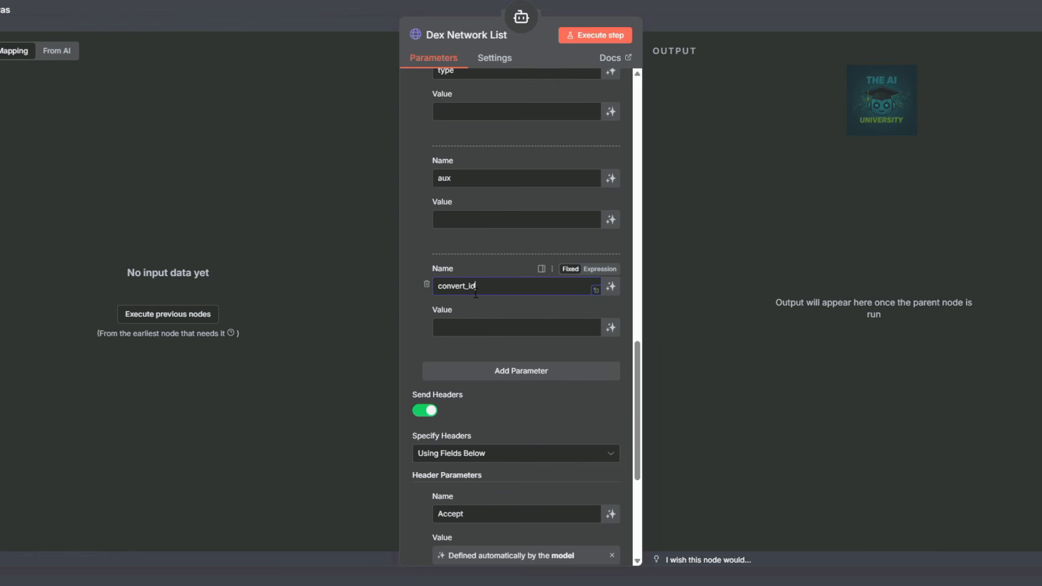
Let the model define convert_id, aux, type, sort_dir, sort and limit values, then close the panel.
click(611, 328)
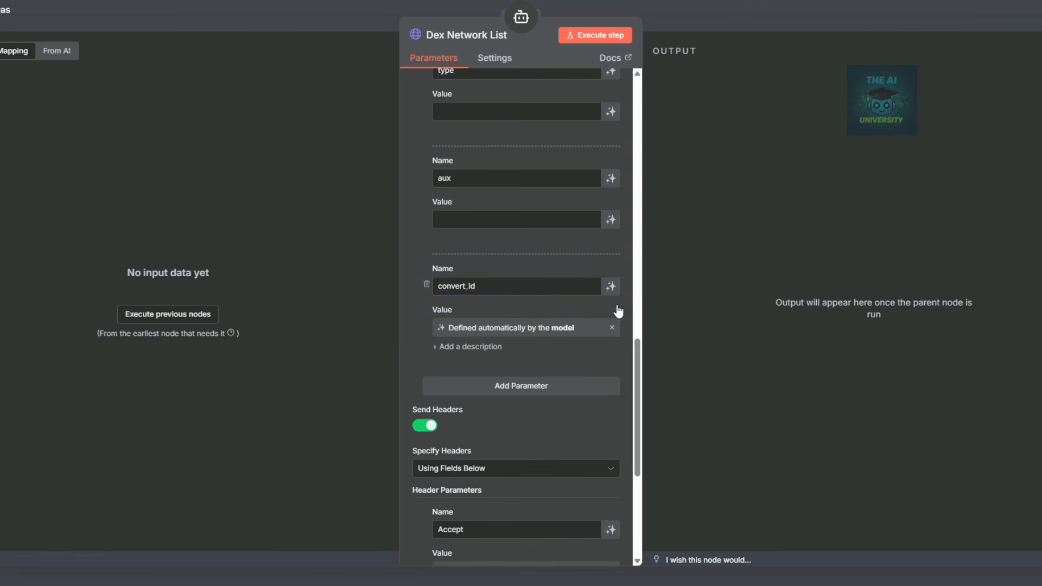
click(611, 220)
scroll(596, 215, up, 2)
click(610, 237)
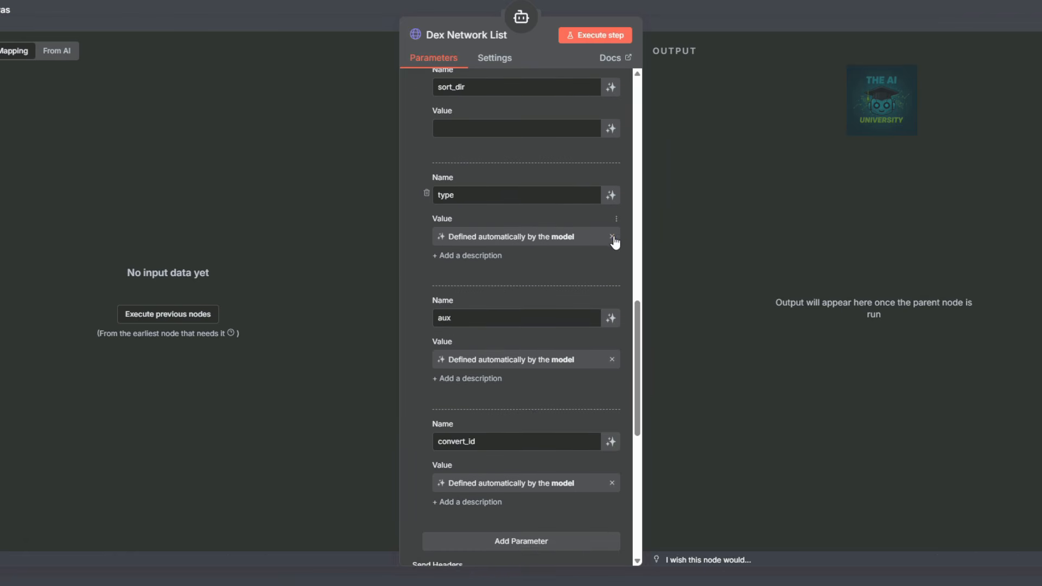
scroll(615, 242, up, 2)
click(611, 253)
click(612, 145)
scroll(611, 157, up, 2)
click(611, 162)
scroll(576, 192, down, 11)
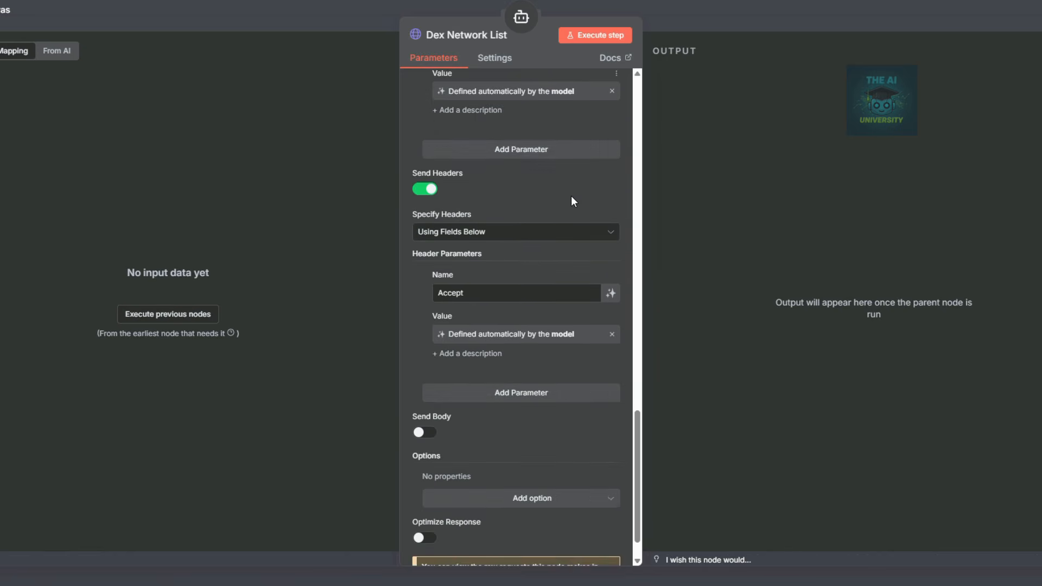
scroll(591, 352, down, 1)
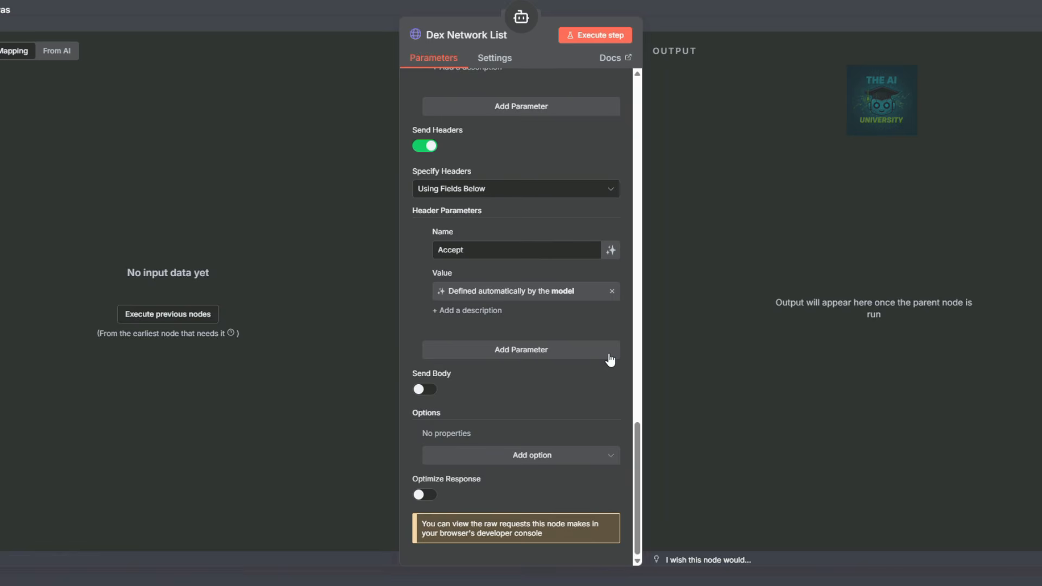
click(754, 19)
mouse_move(400, 379)
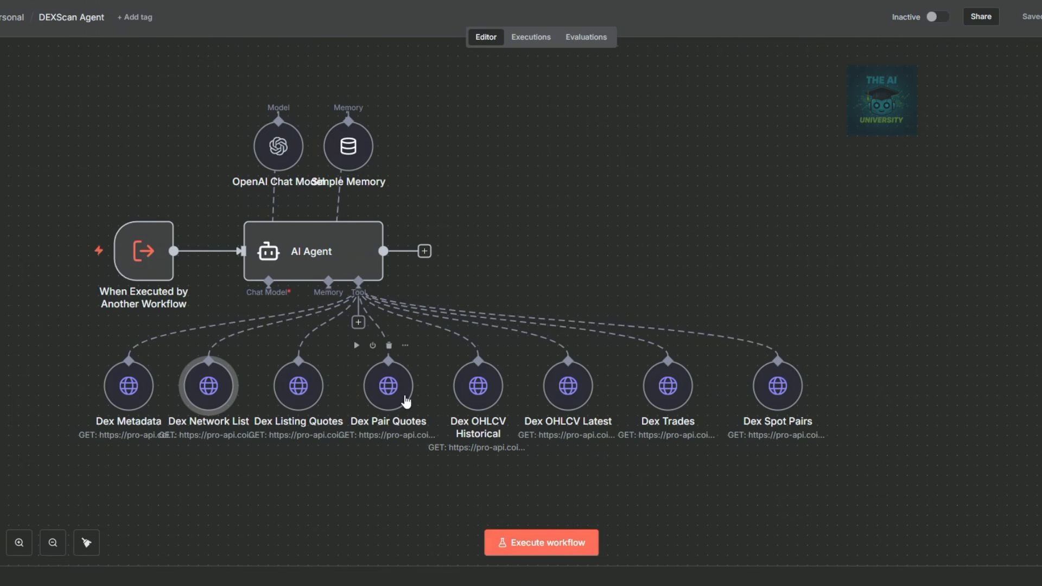
Replace the Dex Pair Quotes description with the pasted pair-quotes text as an expression.
click(394, 397)
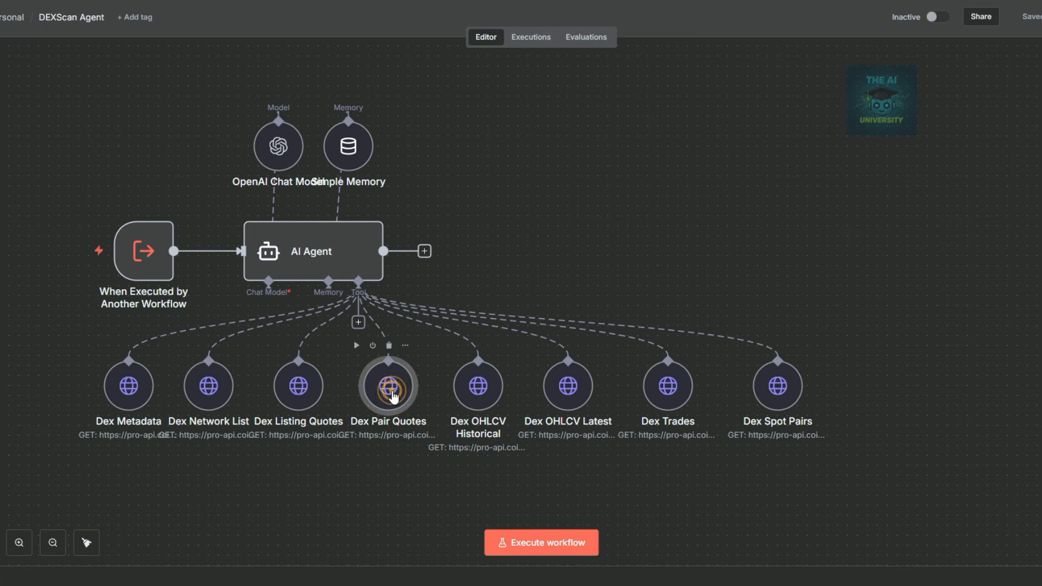
double_click(393, 397)
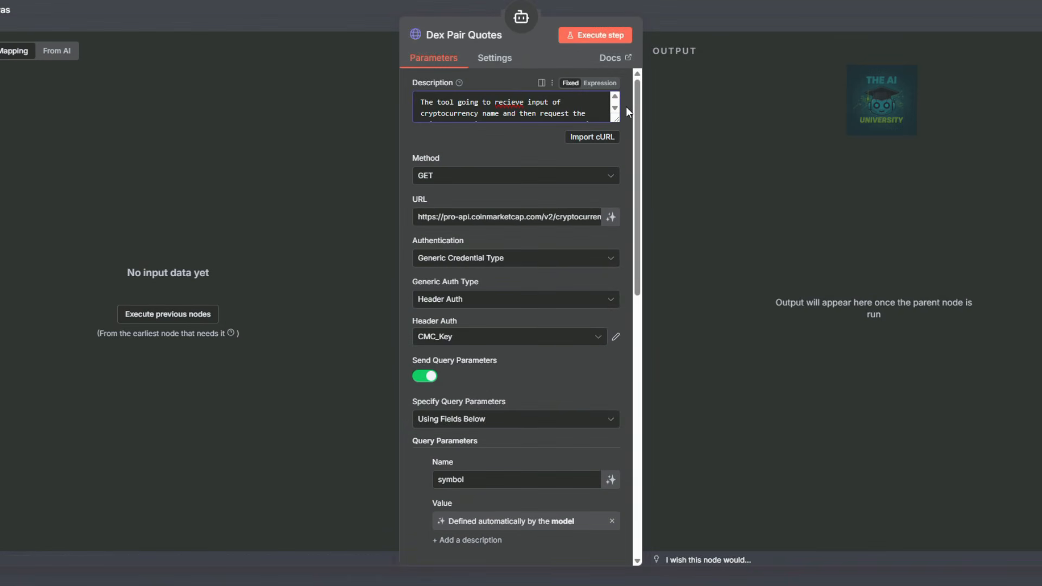
key(ctrl+a)
key(BackSpace)
key(ctrl+v)
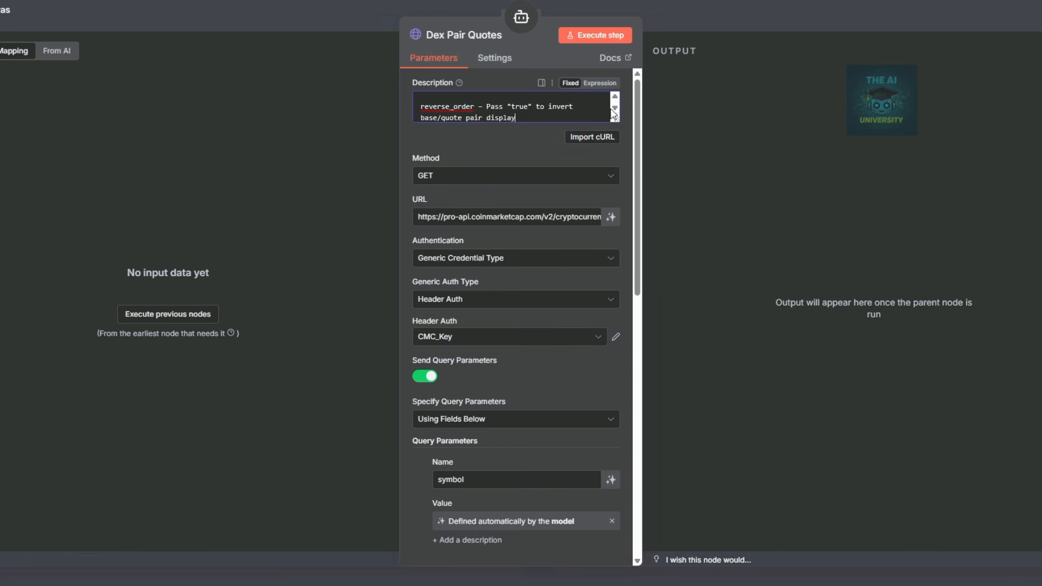
click(600, 83)
click(614, 145)
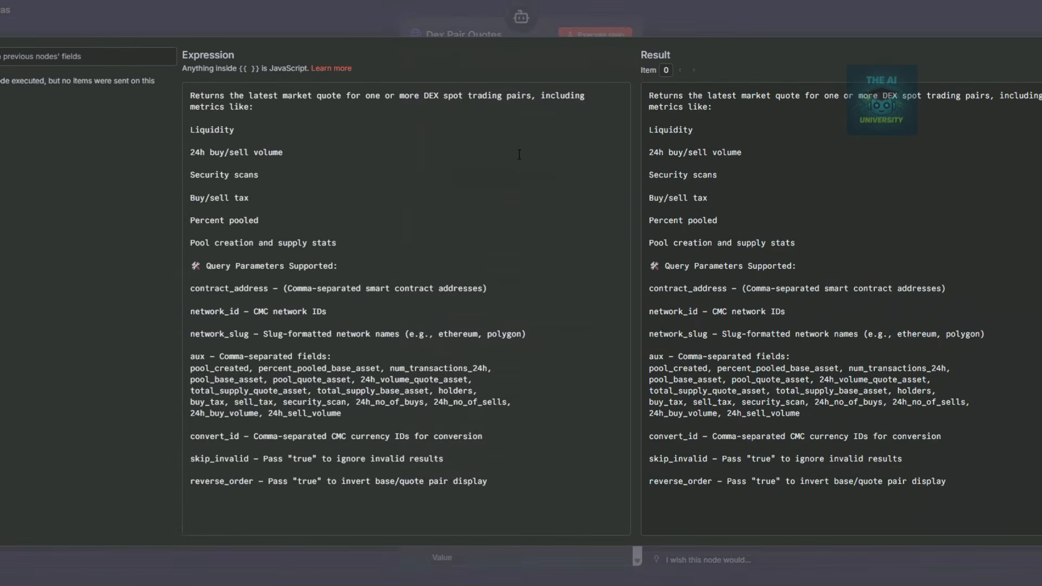
Set the request URL to the v4 dex/pairs/quotes/latest endpoint and verify its path.
click(572, 277)
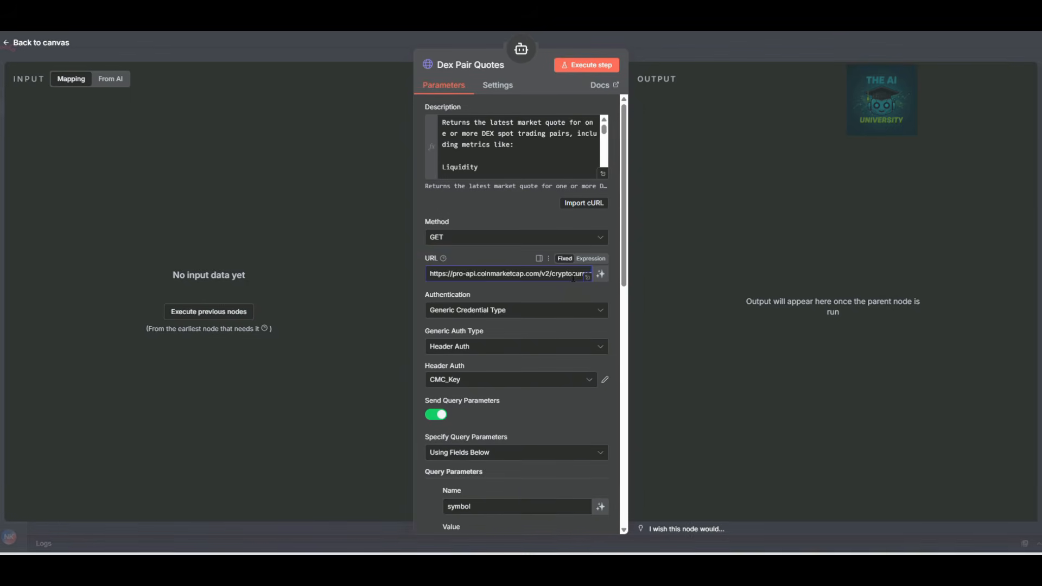
key(ctrl+a)
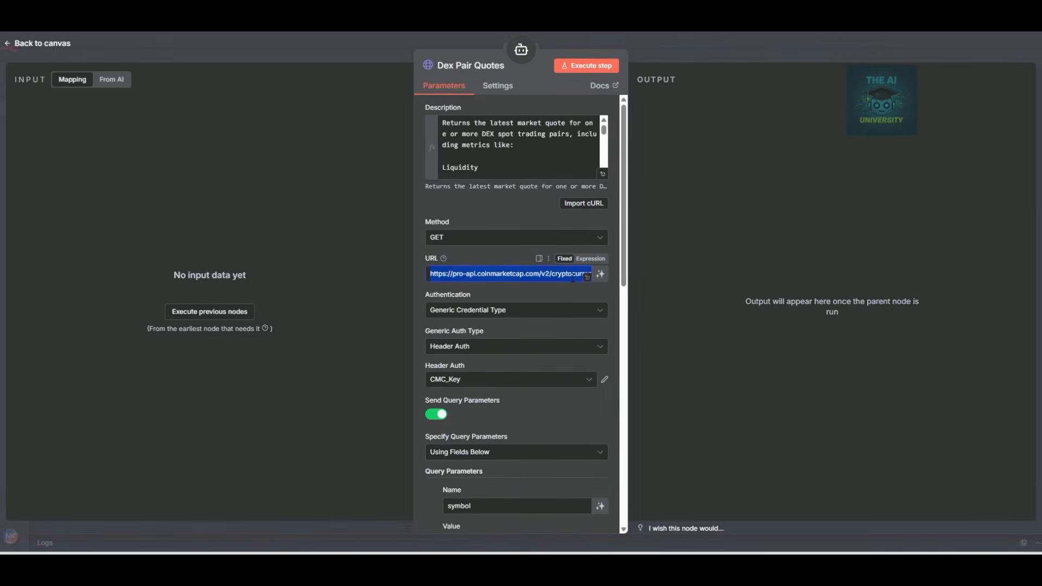
text(https://pro-api.coinmarketcap.com/v4/dex/pairs/quotes/latest)
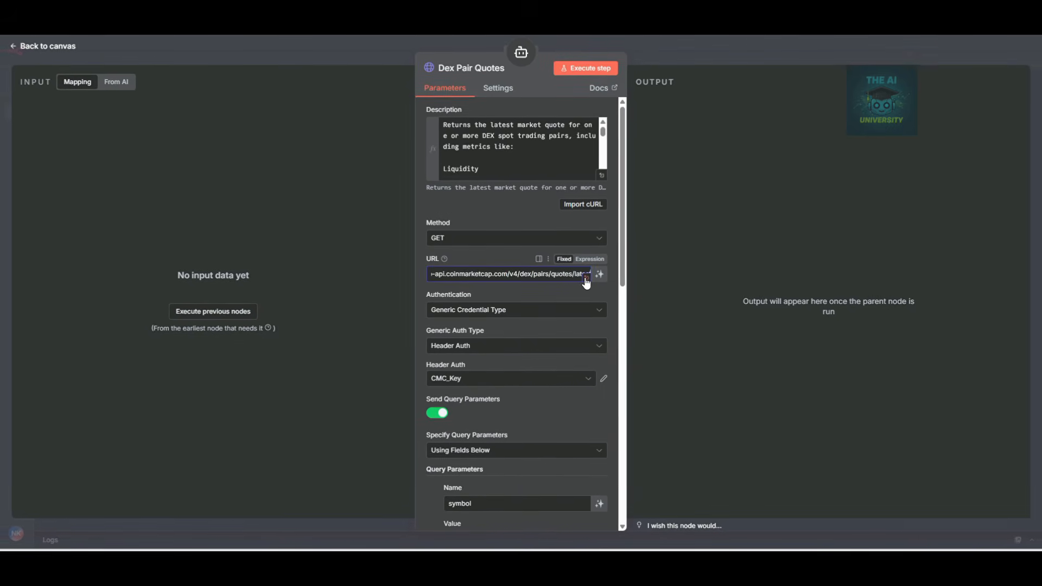
click(586, 277)
drag(683, 204, 744, 204)
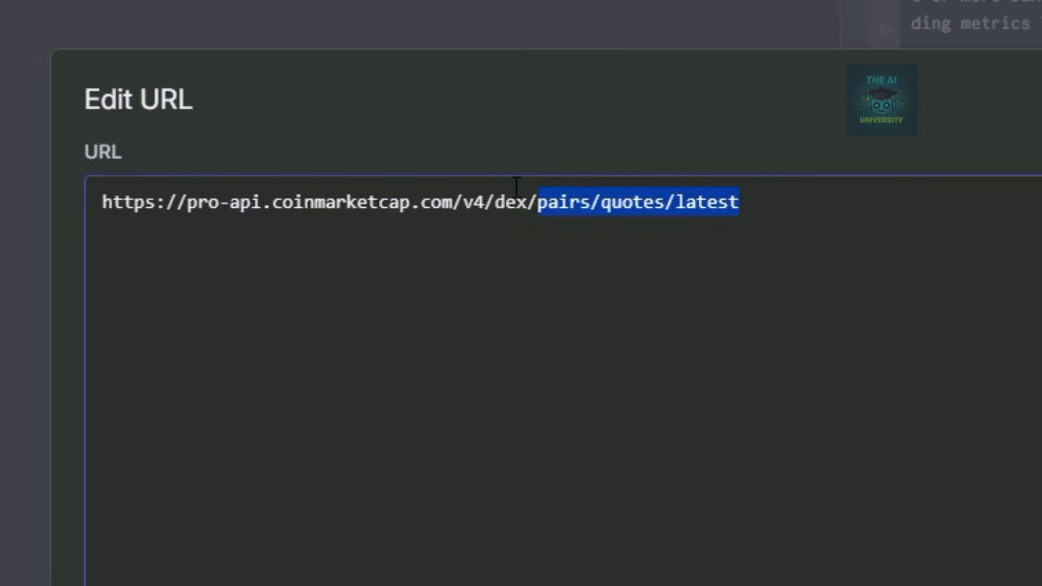
click(523, 217)
click(1031, 86)
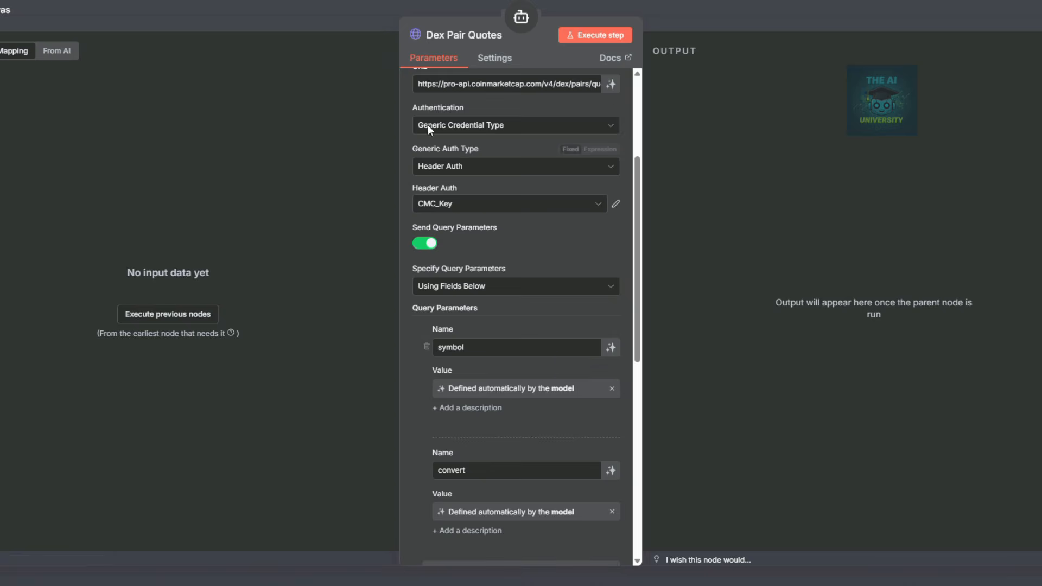
Rename the symbol and convert query parameters to contract_address and network_id.
scroll(538, 278, down, 2)
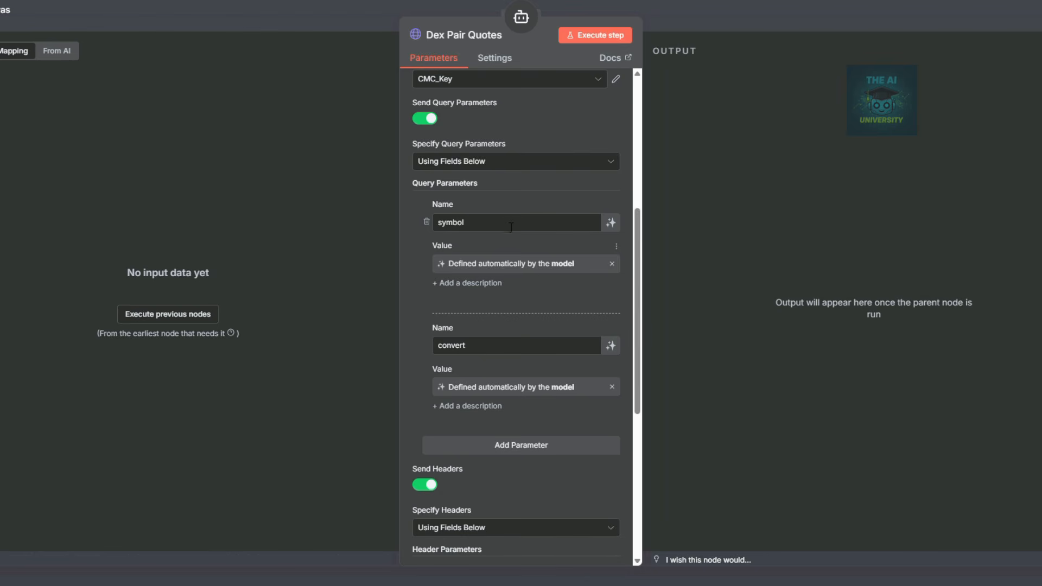
double_click(491, 220)
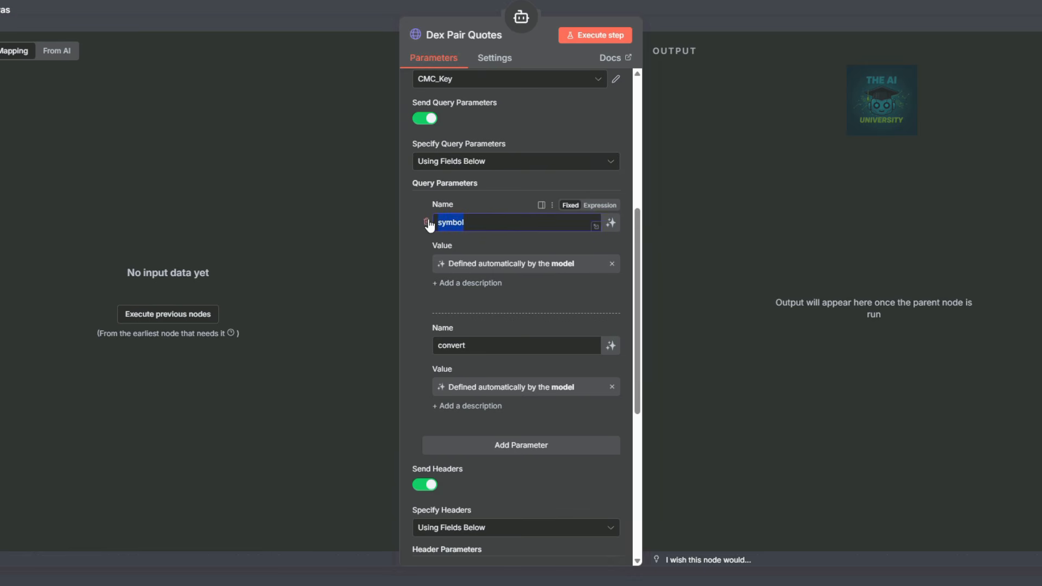
text(contract_address)
double_click(505, 345)
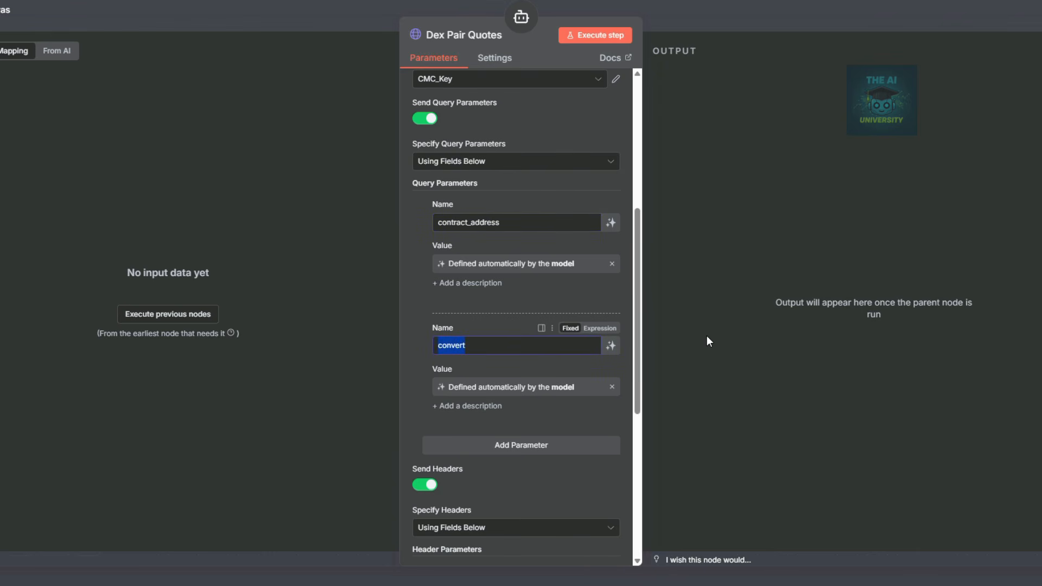
text(network_id)
Add model-defined query parameters aux, convert_id and skip_invalid.
click(551, 444)
scroll(556, 440, down, 5)
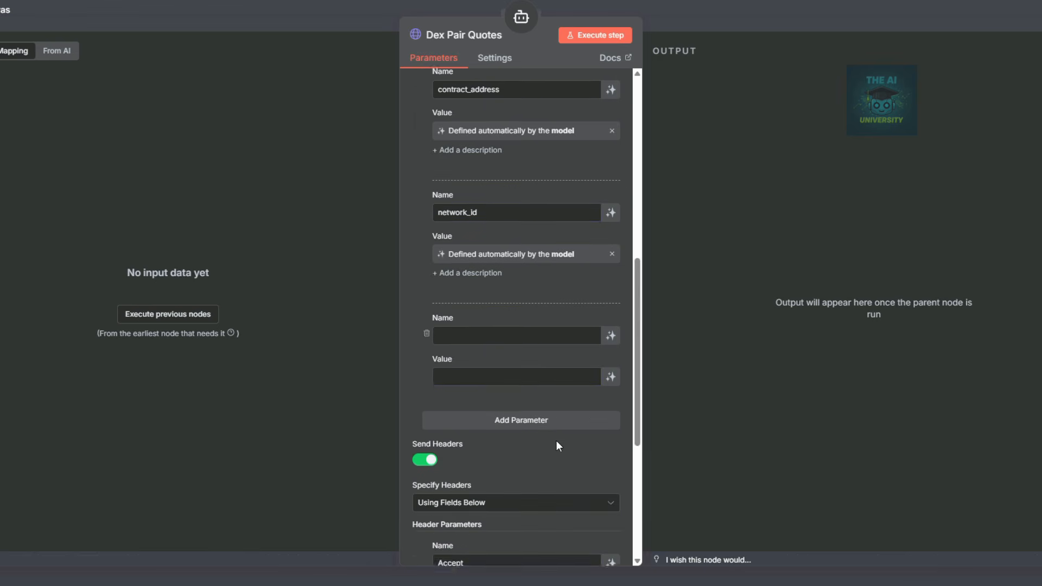
text(aux)
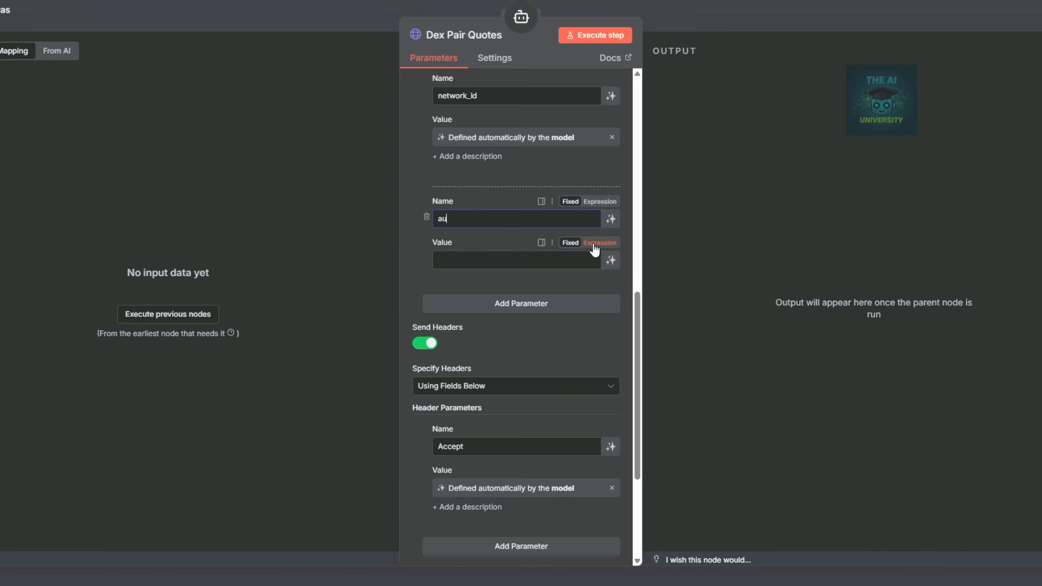
click(612, 260)
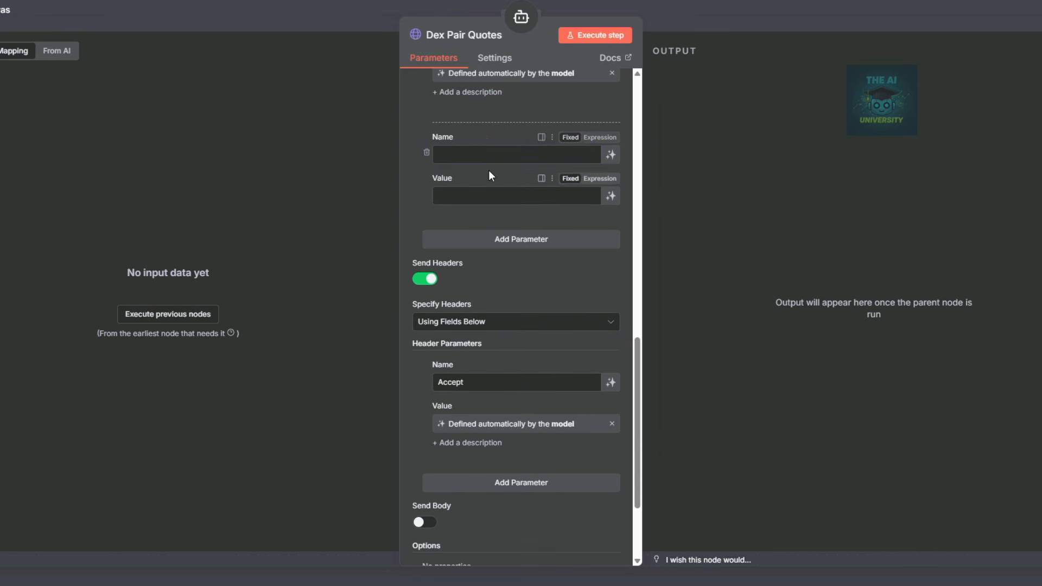
click(488, 153)
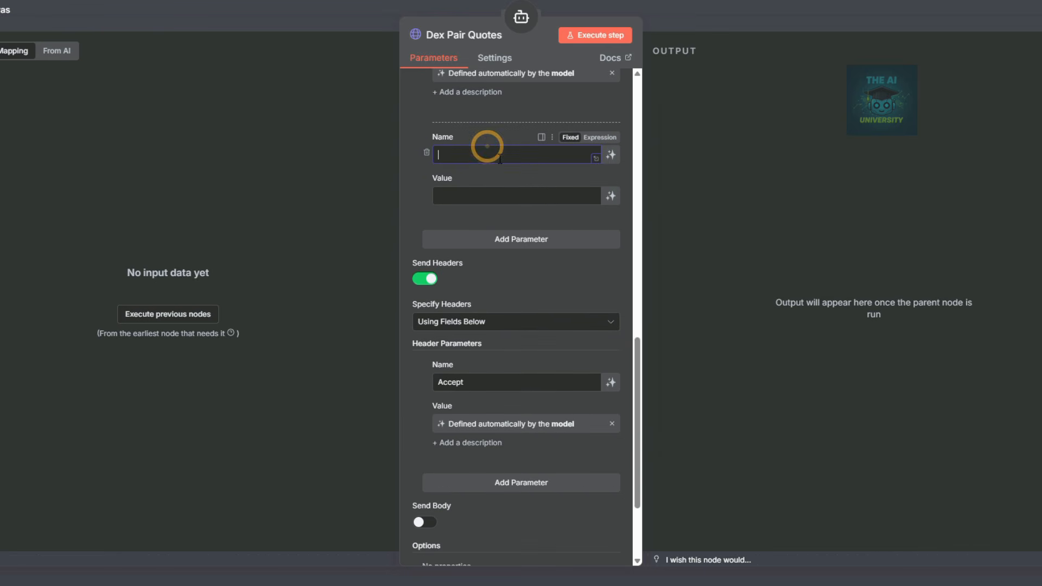
text(convert_id)
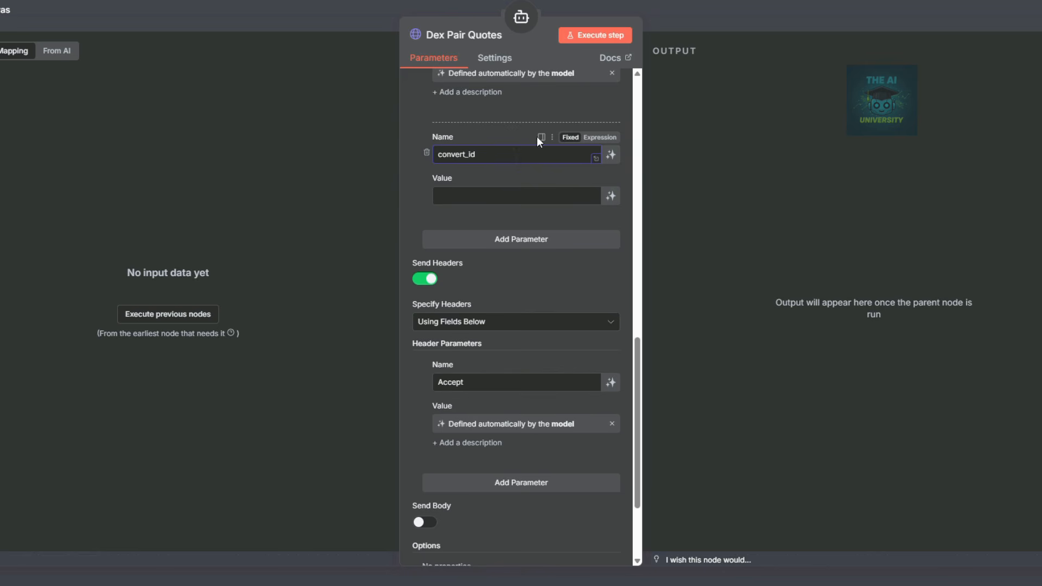
click(610, 196)
click(491, 254)
click(488, 277)
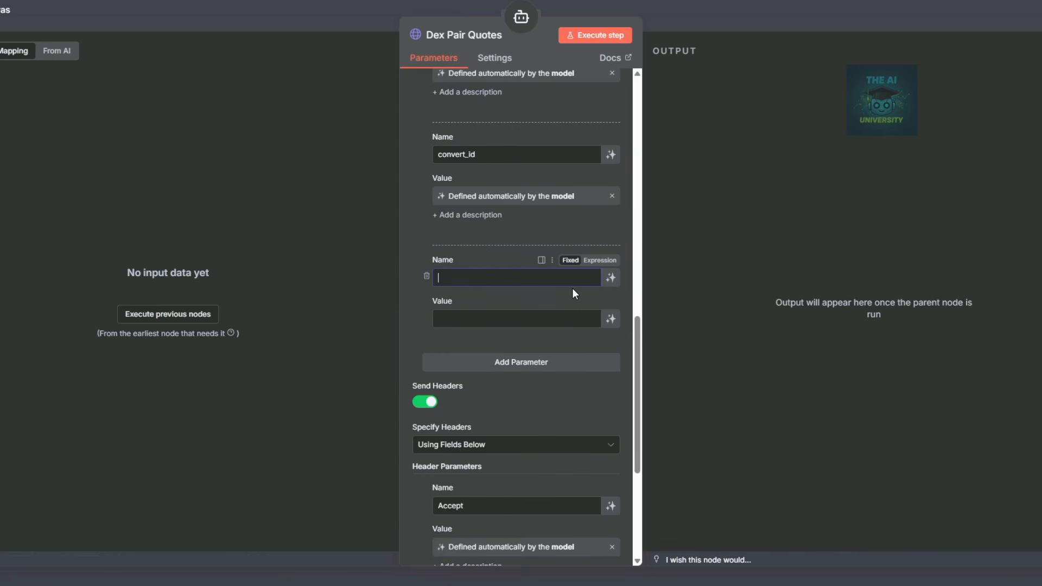
text(skip_invalid)
click(608, 324)
Add model-defined reverse_order and network_slug parameters and return to the canvas.
scroll(564, 245, down, 3)
click(549, 185)
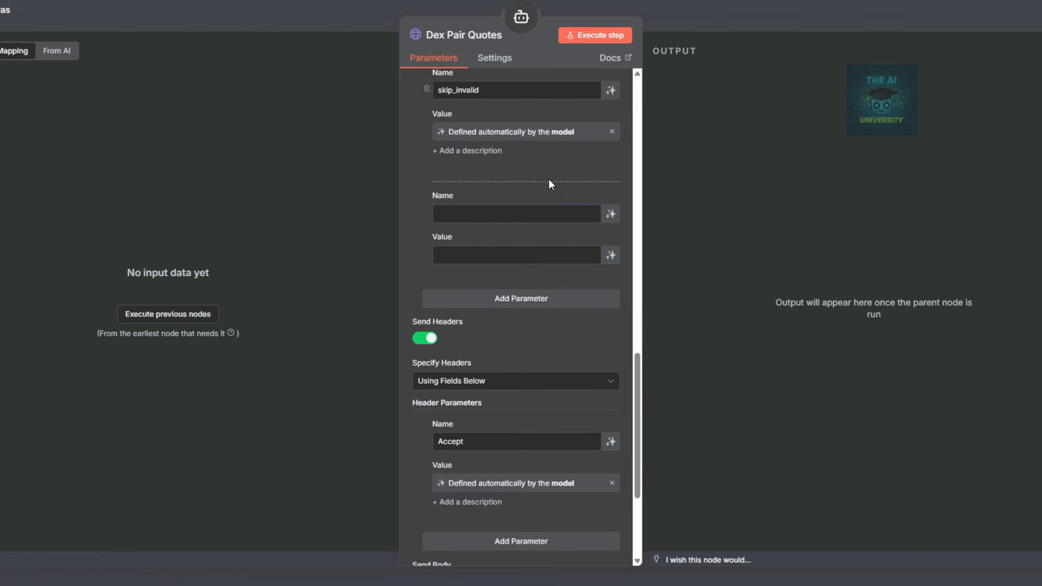
click(511, 219)
text(reverse)
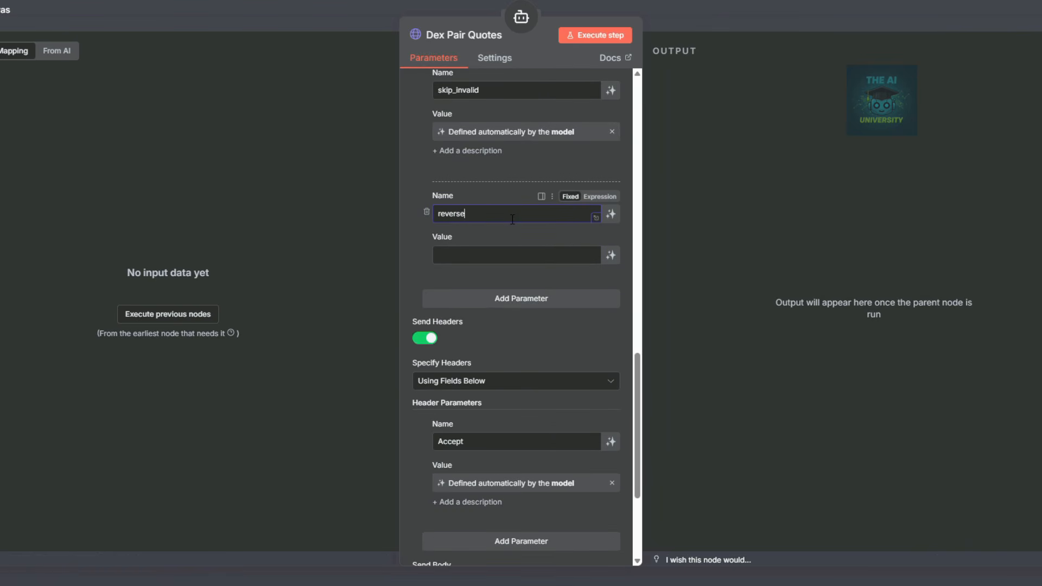
text(_order)
click(612, 255)
click(507, 309)
click(504, 338)
text(netw)
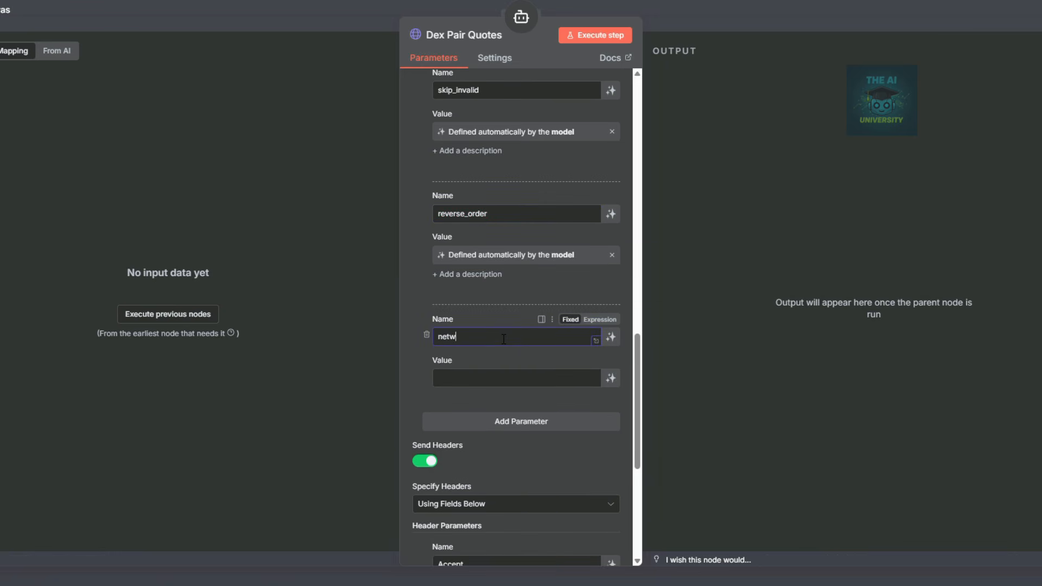
text(ork_slug)
click(611, 378)
scroll(518, 403, down, 1)
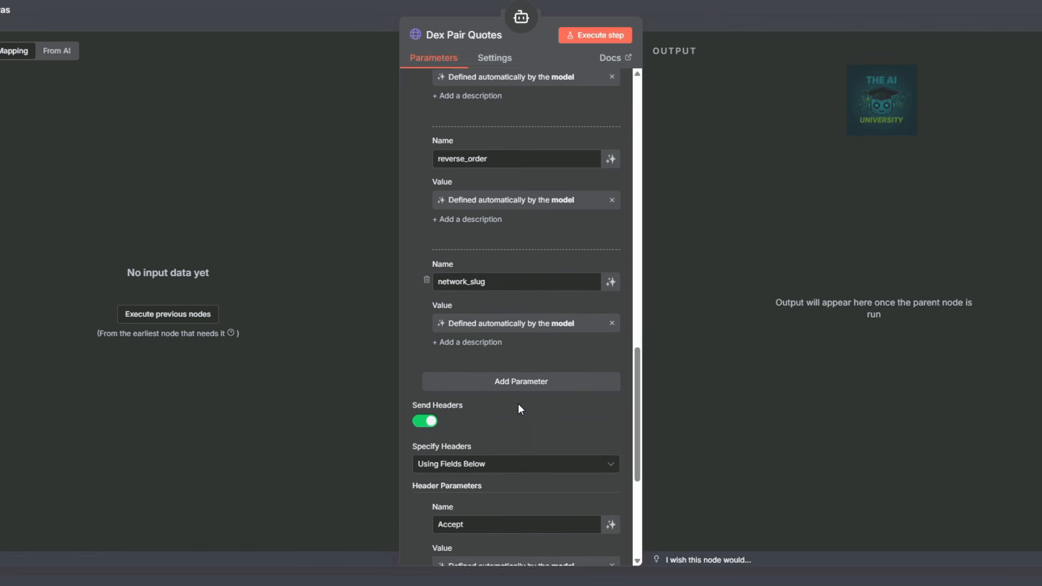
scroll(523, 405, down, 1)
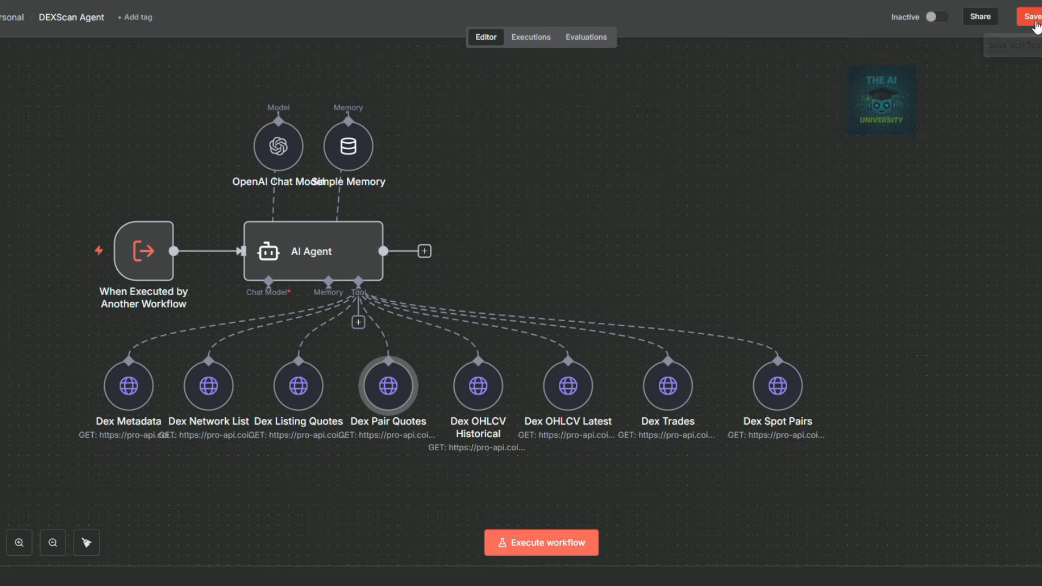
click(1034, 23)
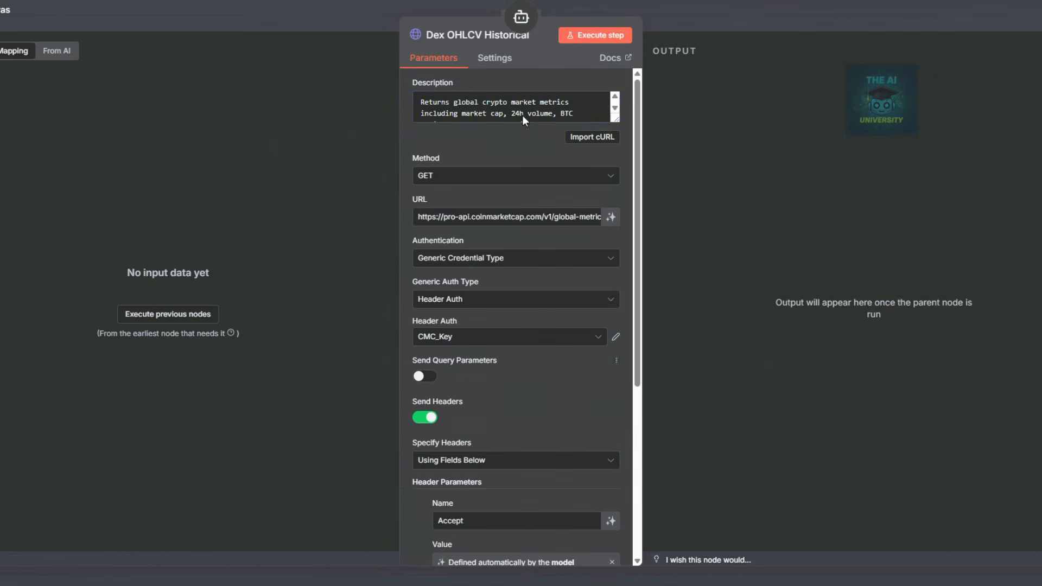
Replace the Dex OHLCV Historical description with the pasted historical OHLCV text as an expression.
click(522, 110)
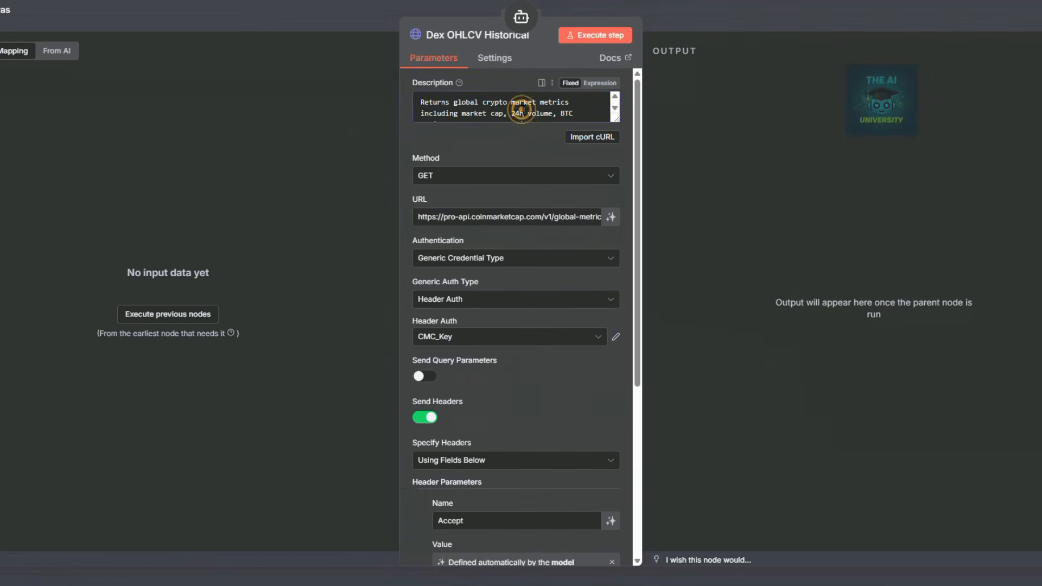
key(ctrl+a)
key(BackSpace)
key(ctrl+v)
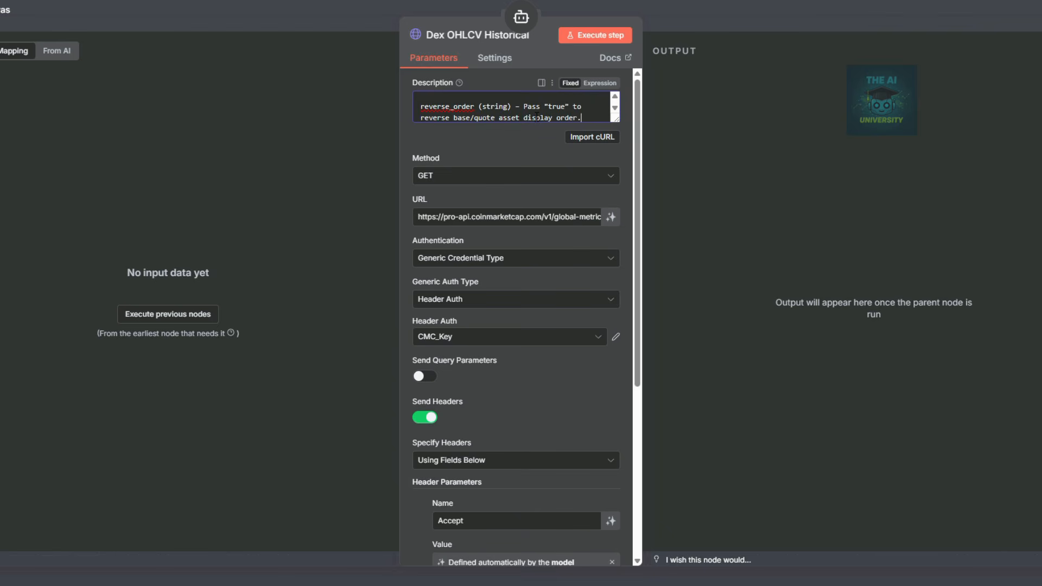
click(600, 83)
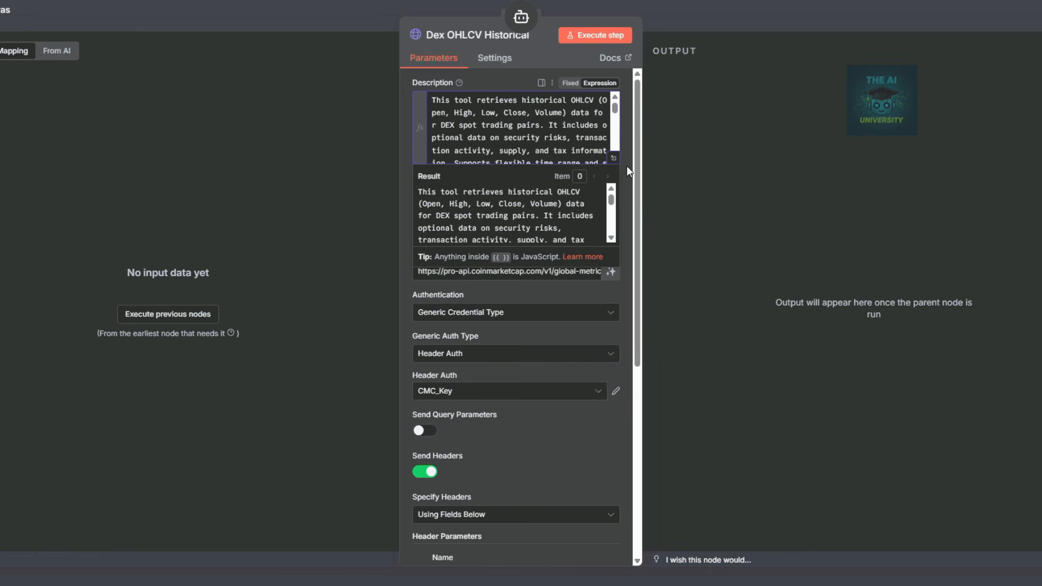
click(613, 158)
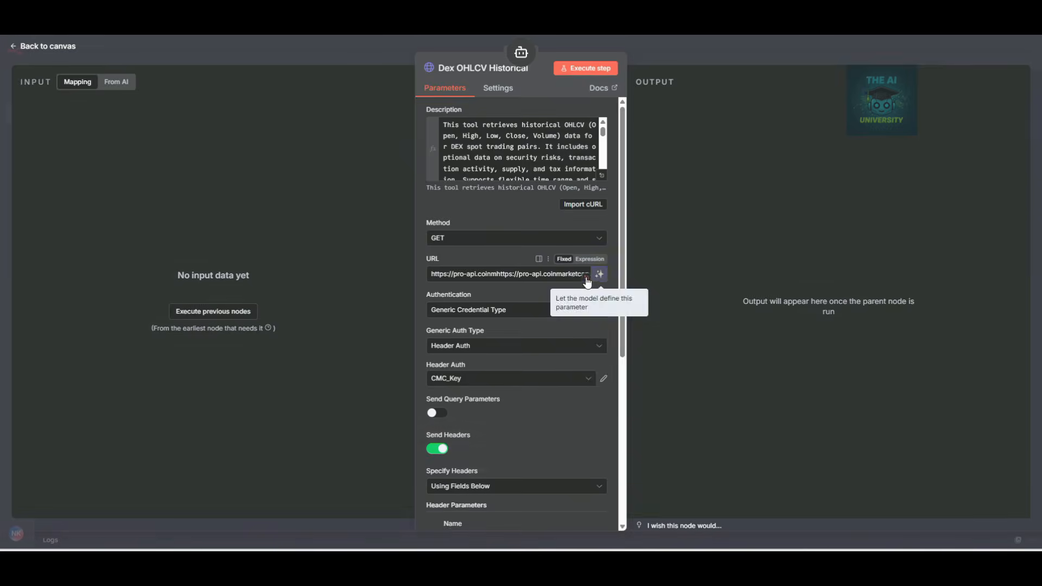
Replace the garbled URL with the v4 dex/pairs/ohlcv/historical endpoint.
click(600, 272)
drag(976, 169, 103, 123)
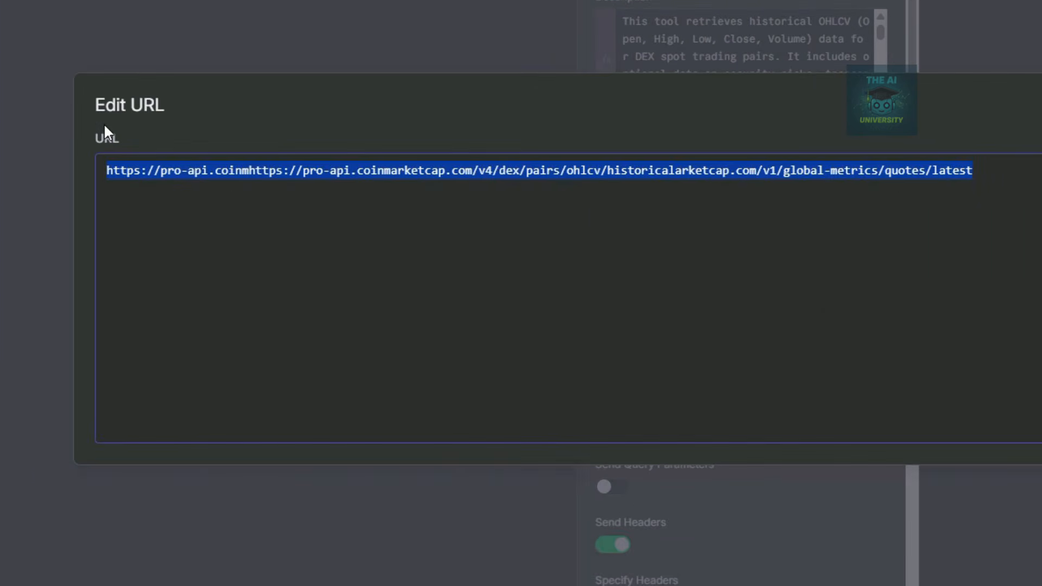
key(BackSpace)
text(https://pro-api.coinmarketcap.com/v4/dex/pairs/ohlcv/historical)
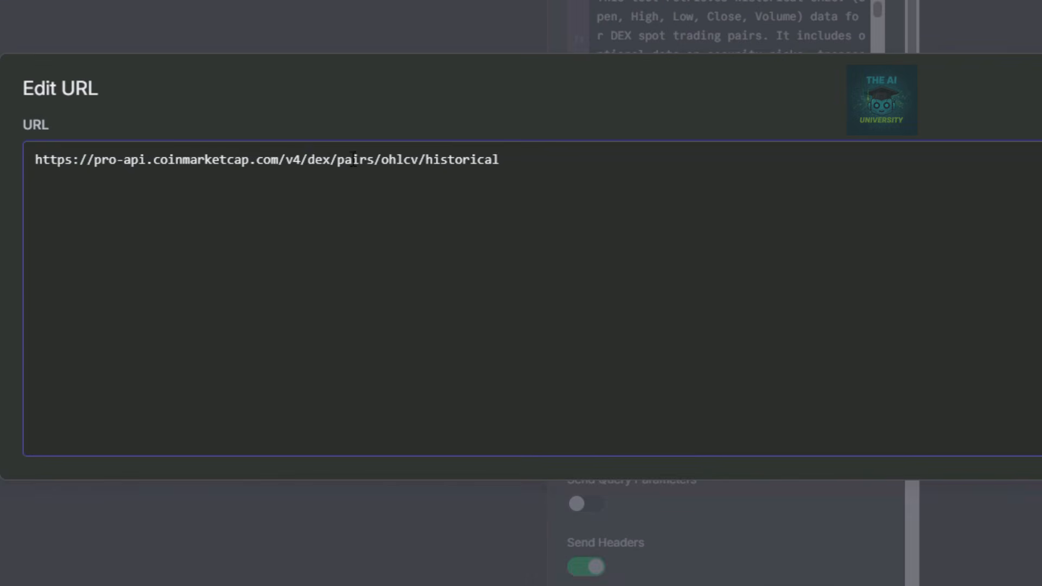
drag(308, 162, 501, 160)
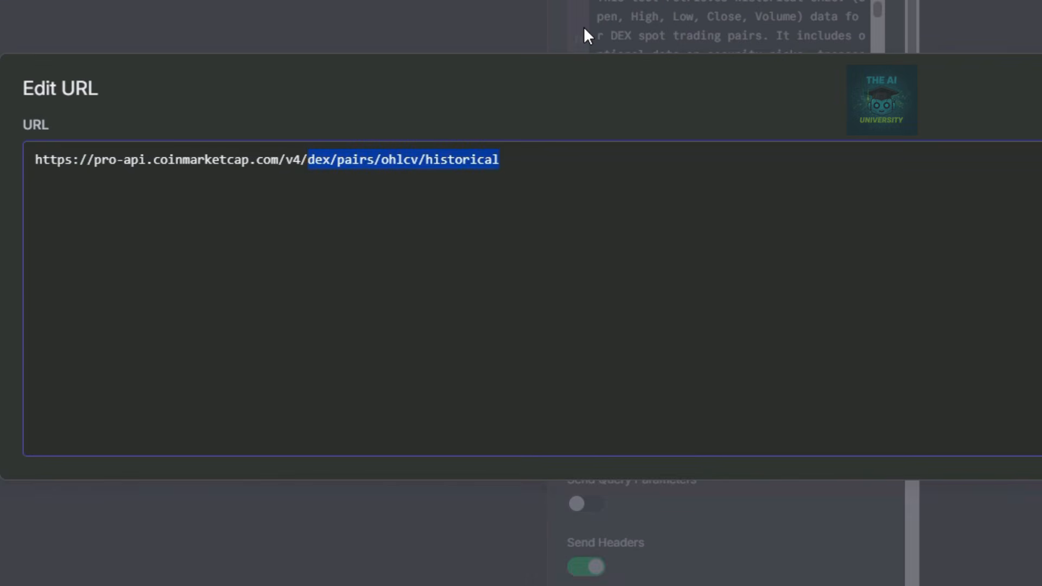
click(584, 27)
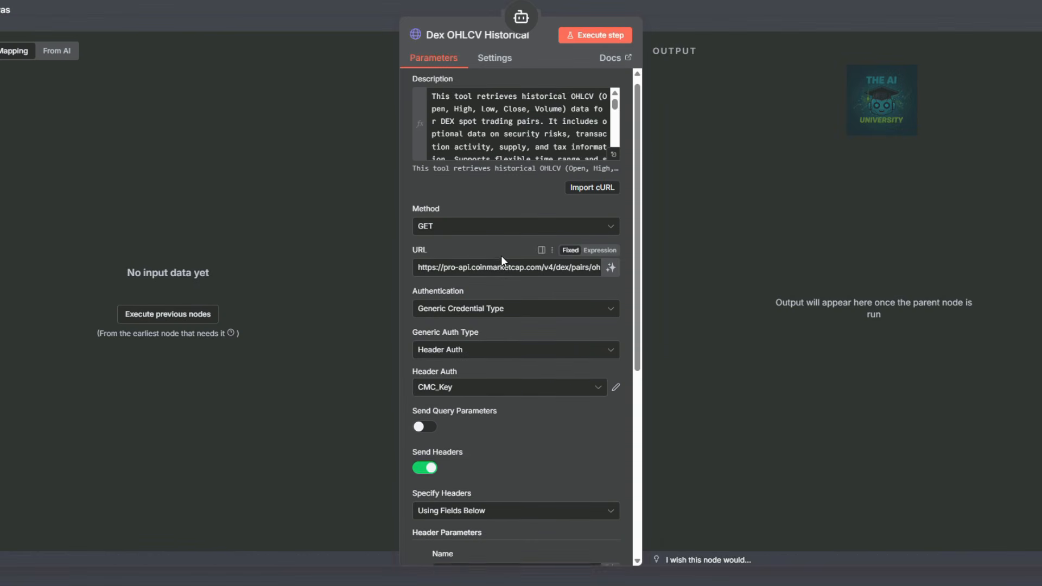
Turn on query parameters and add model-defined contract_address and network_id.
scroll(501, 256, down, 3)
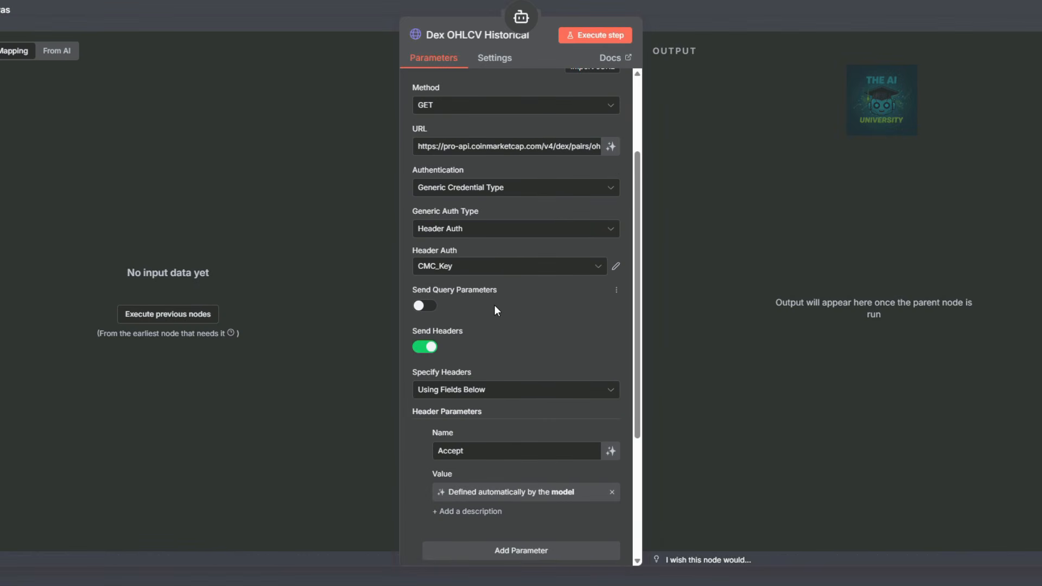
click(428, 307)
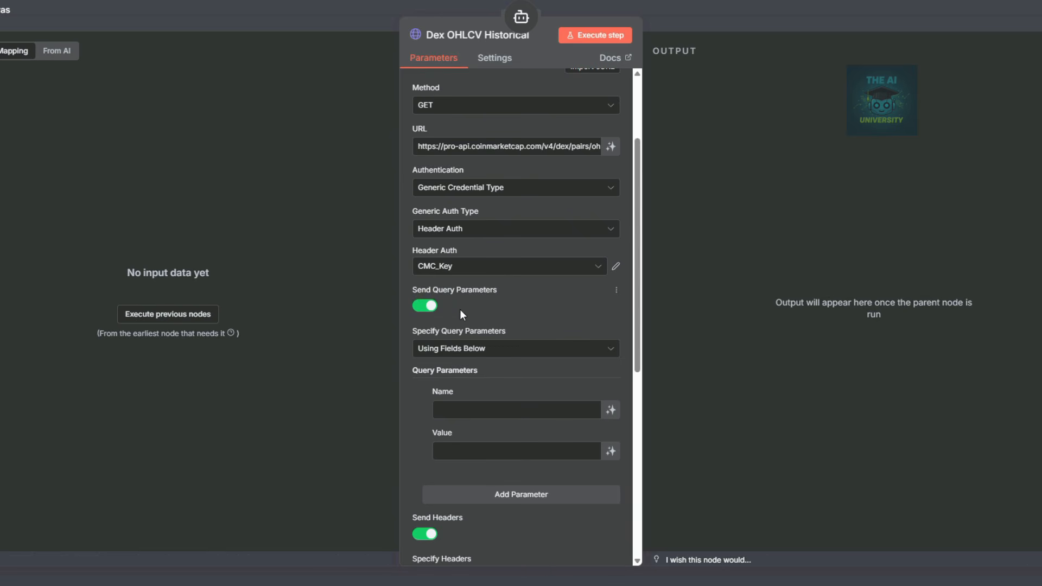
scroll(434, 353, down, 3)
click(477, 287)
text(contract)
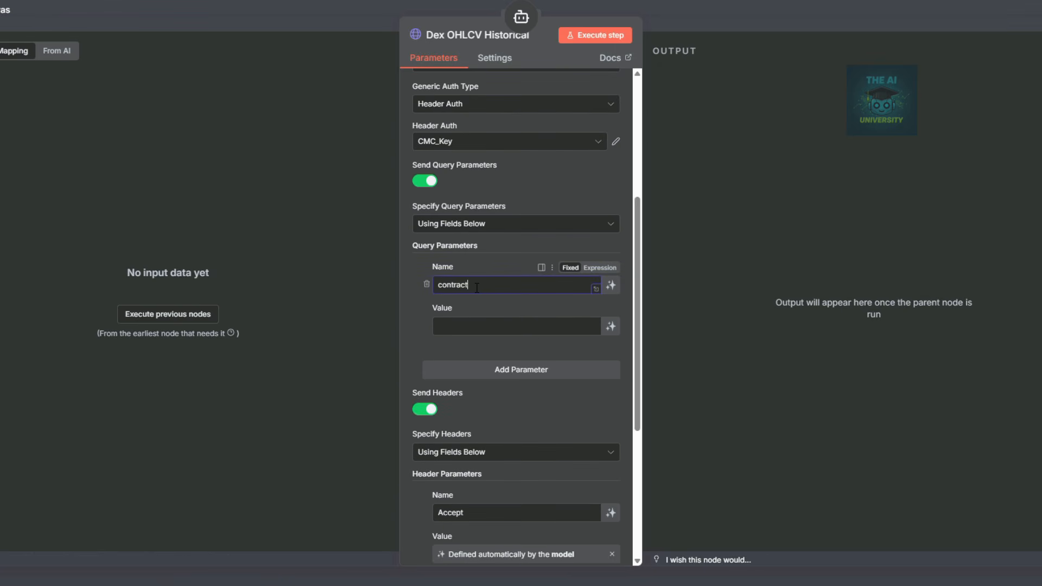
text(_address)
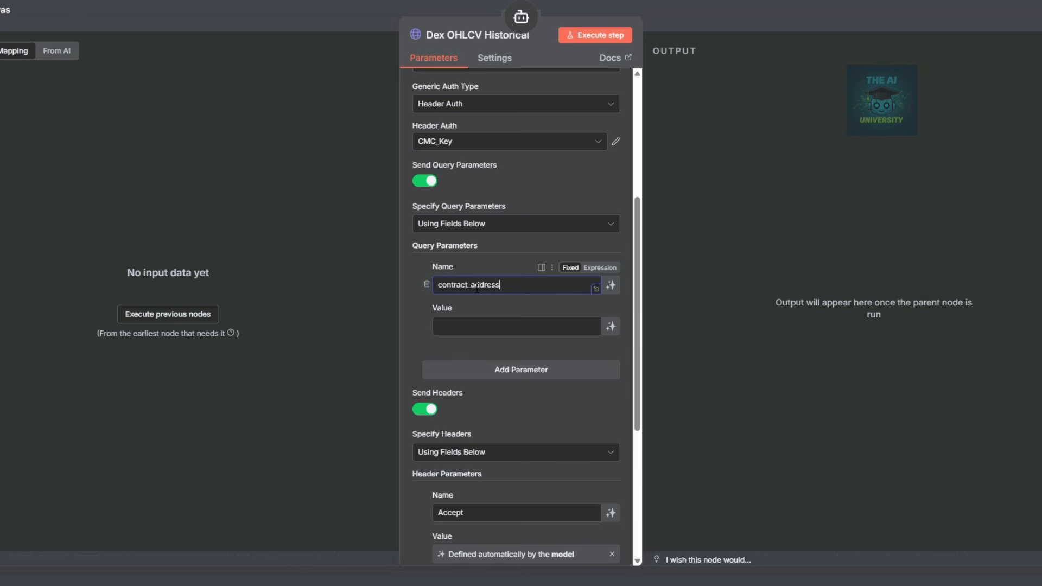
click(611, 326)
click(508, 385)
scroll(576, 350, down, 3)
scroll(575, 350, down, 1)
click(524, 224)
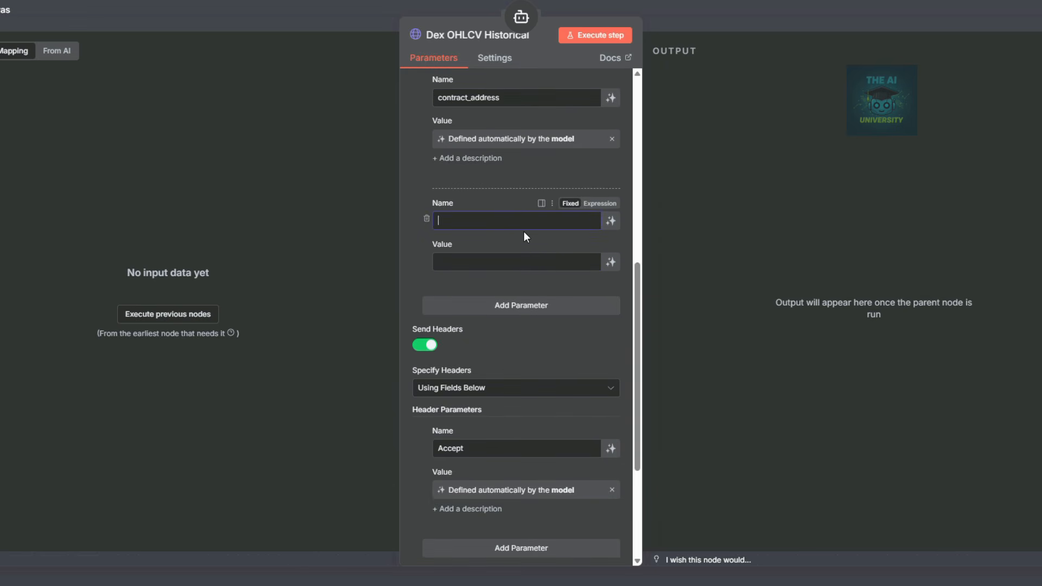
text(network_id)
click(611, 262)
Add model-defined network_slug and aux query parameters, fixing a typo in network_slug.
click(483, 321)
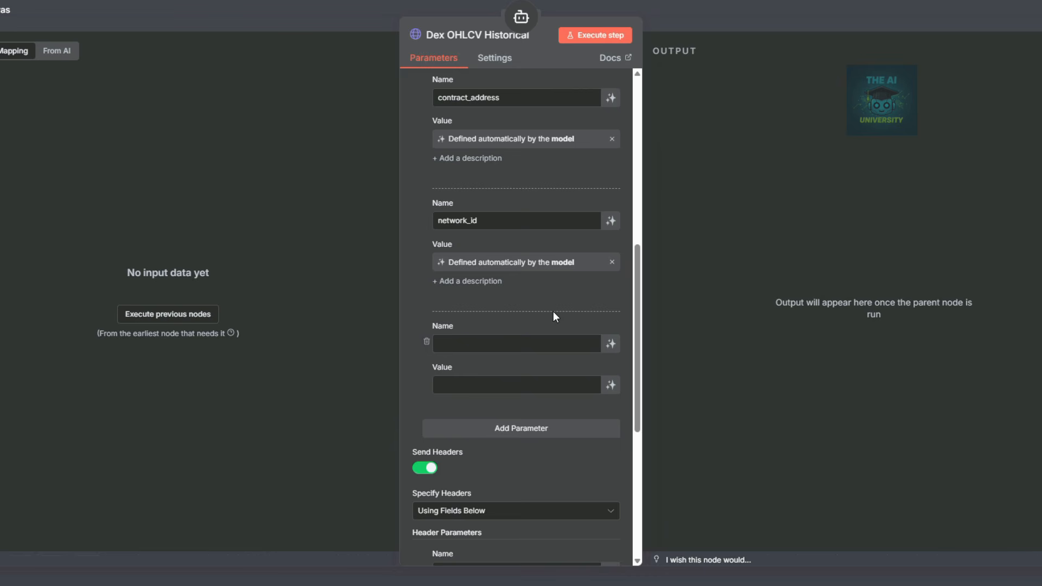
click(546, 344)
text(network_slug)
click(470, 344)
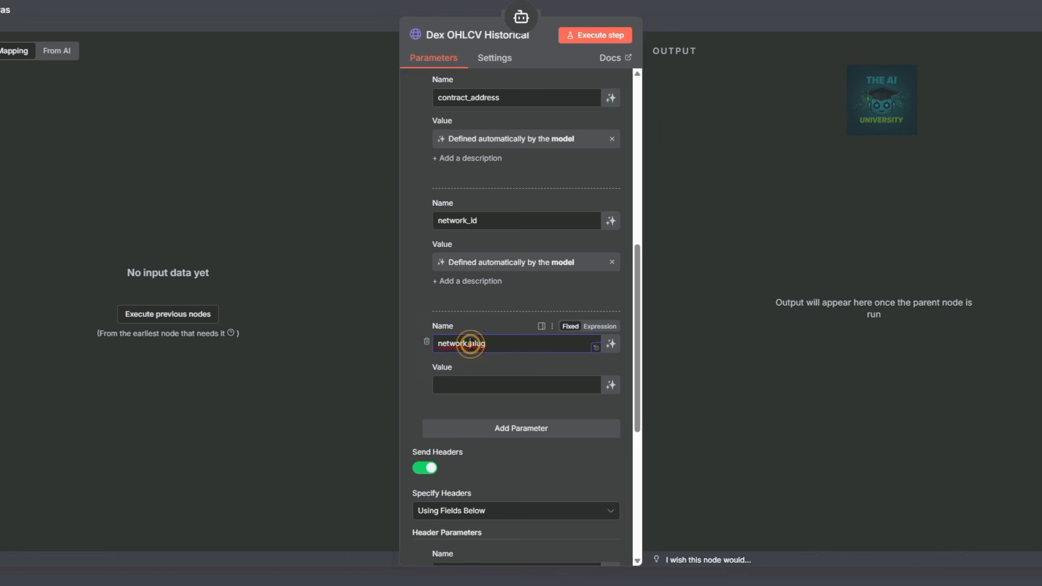
key(Delete)
text(s)
click(611, 385)
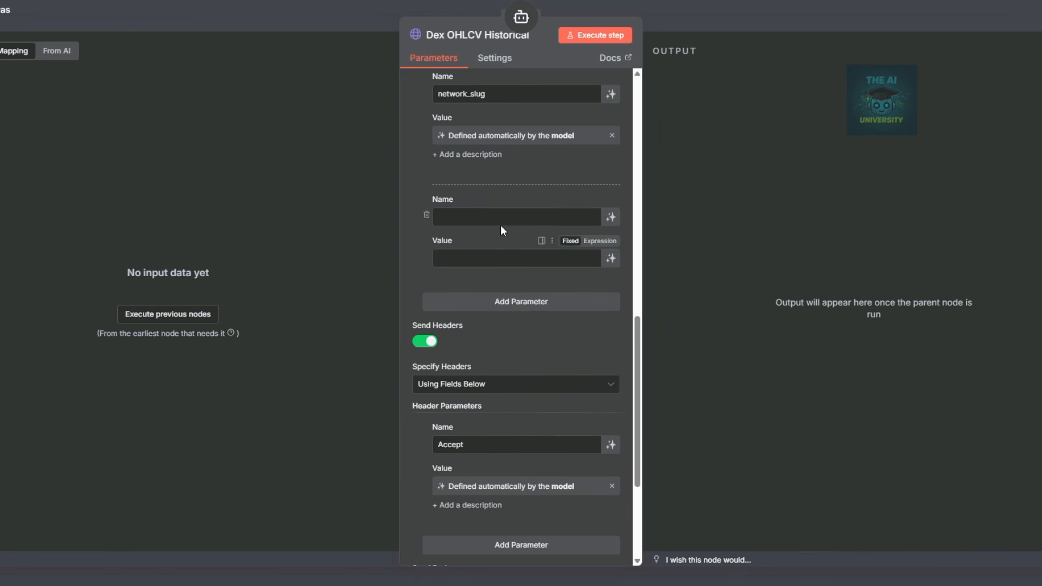
click(505, 220)
text(au)
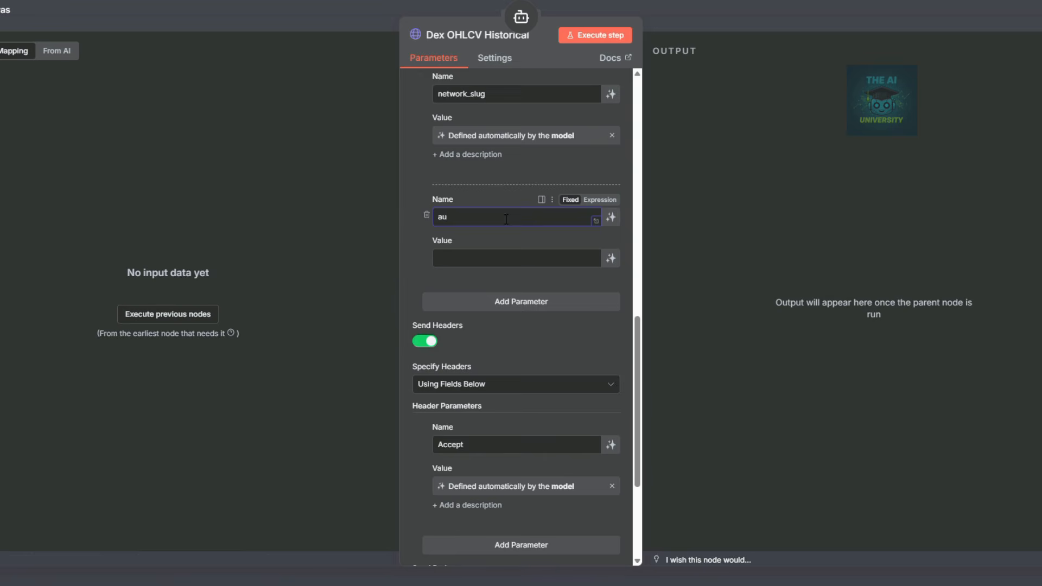
text(x)
click(611, 258)
Add model-defined convert_id, skip_invalid and reverse_order parameters, then close the settings.
click(526, 319)
click(500, 146)
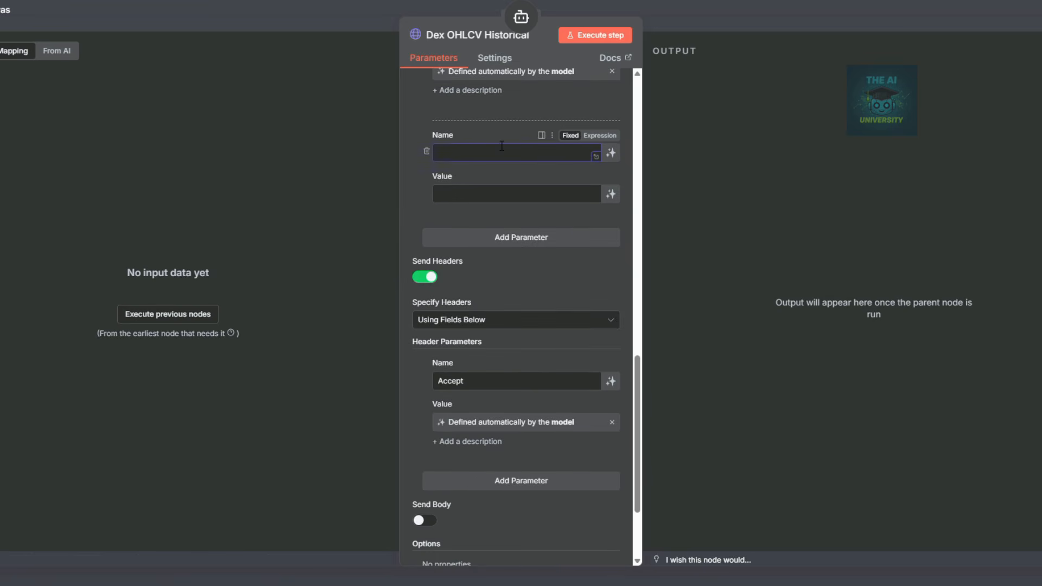
text(convert_id)
click(611, 194)
click(491, 253)
click(482, 278)
text(skip_invalid)
click(611, 318)
click(490, 213)
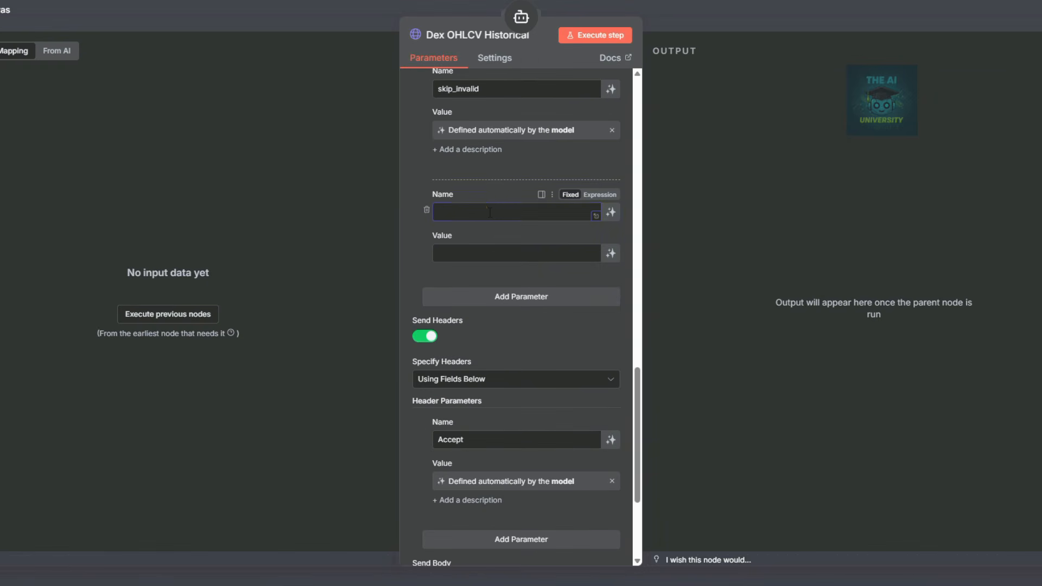
text(reverse_order)
click(610, 253)
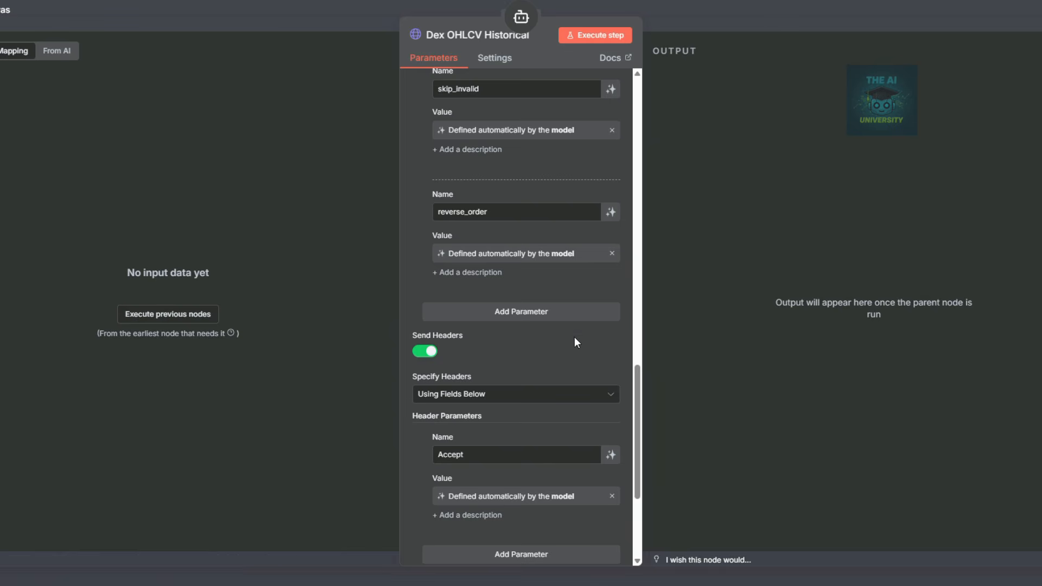
click(767, 20)
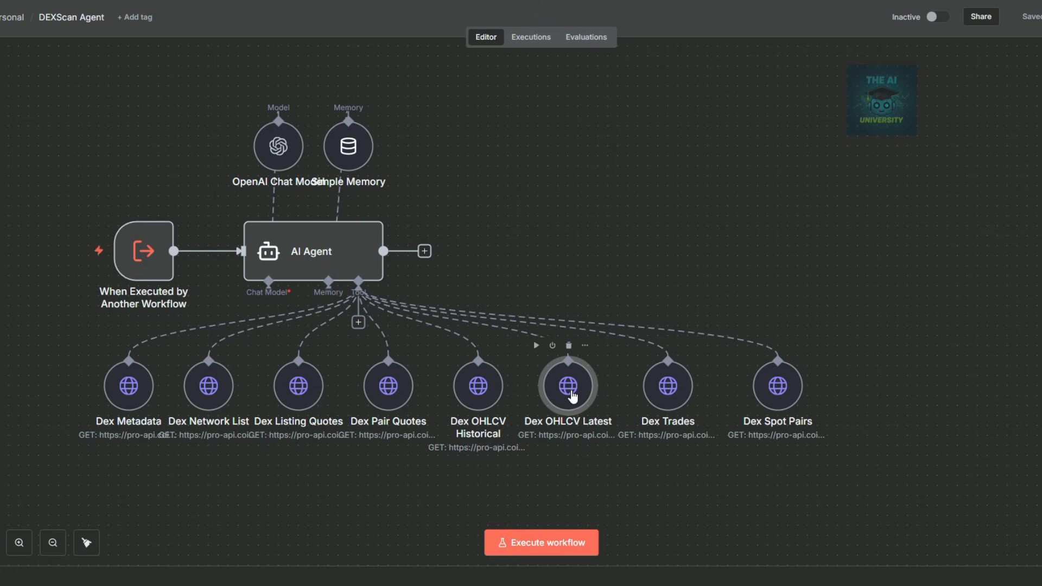
Replace the Dex OHLCV Latest tool's description with the new OHLCV latest text.
double_click(572, 397)
drag(519, 110, 418, 99)
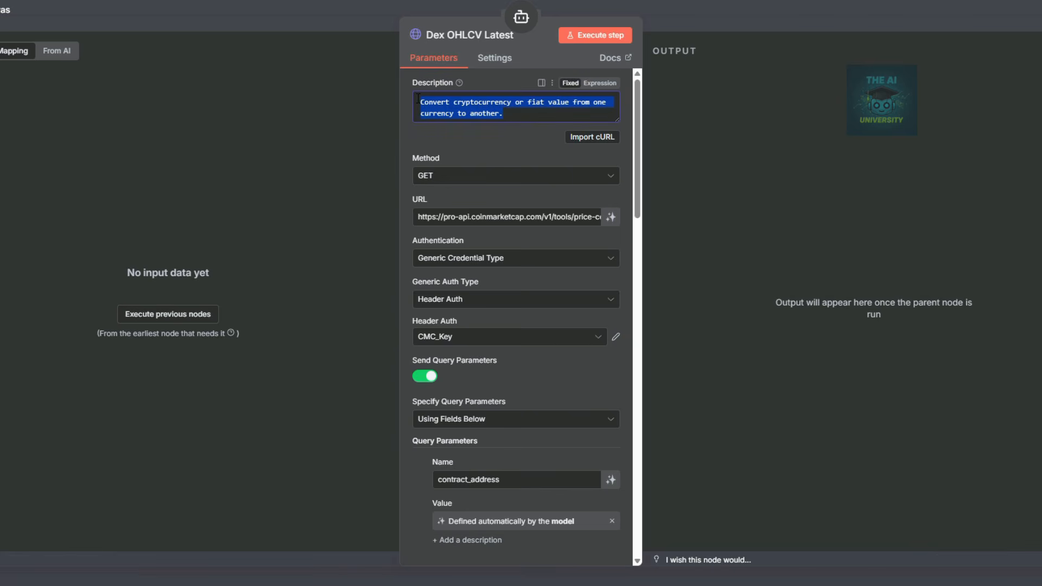
key(BackSpace)
key(ctrl+v)
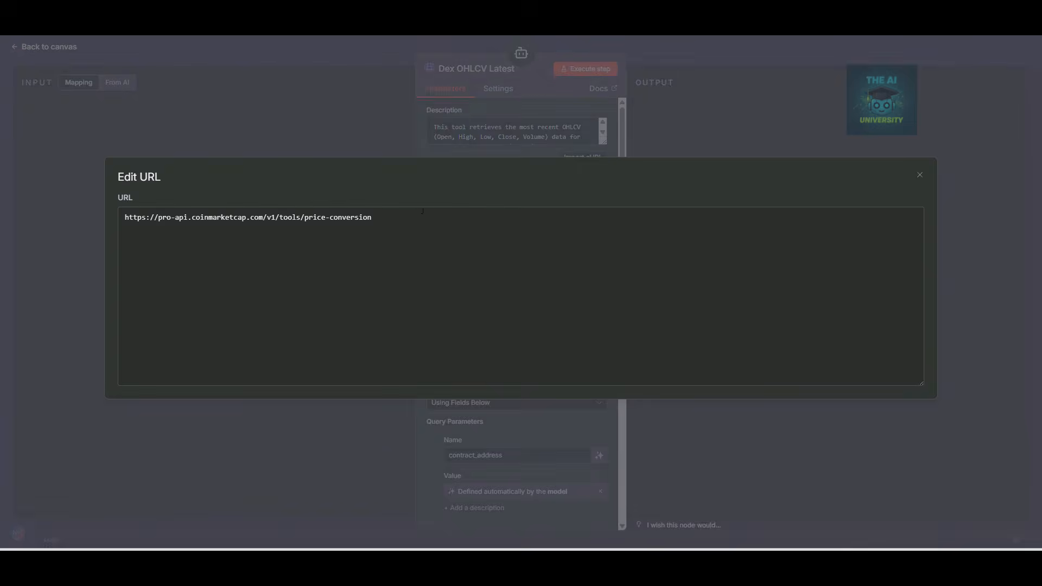
triple_click(398, 217)
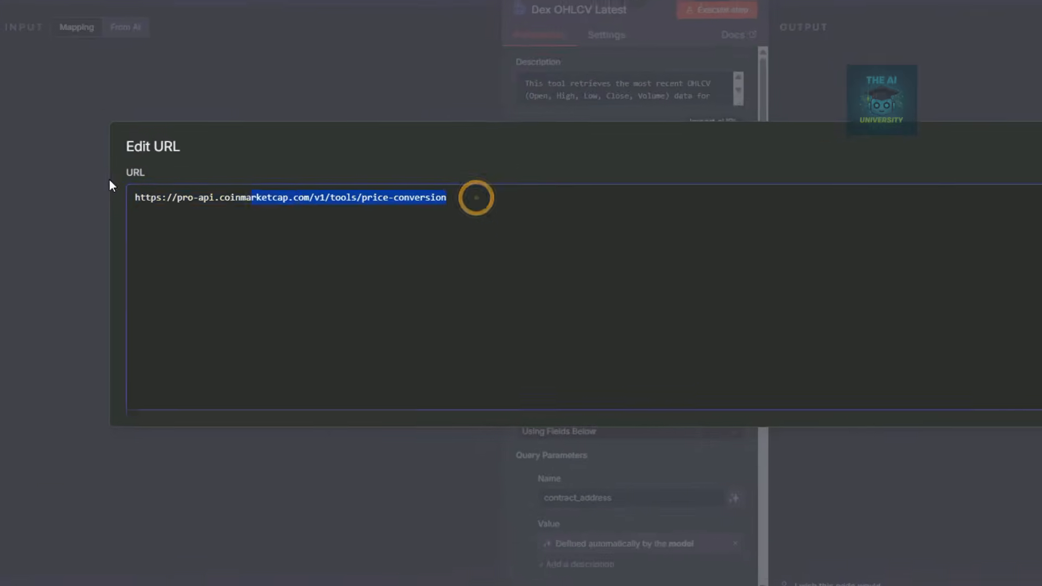
text(https://pro-api.coinmarketcap.com/v4/dex/pairs/ohlcv/latest)
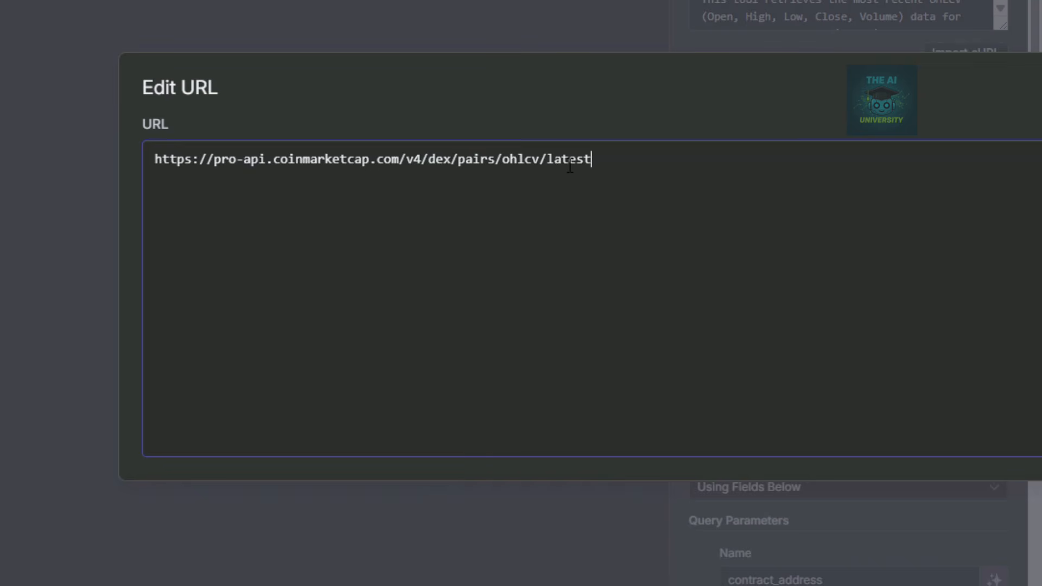
scroll(504, 139, down, 2)
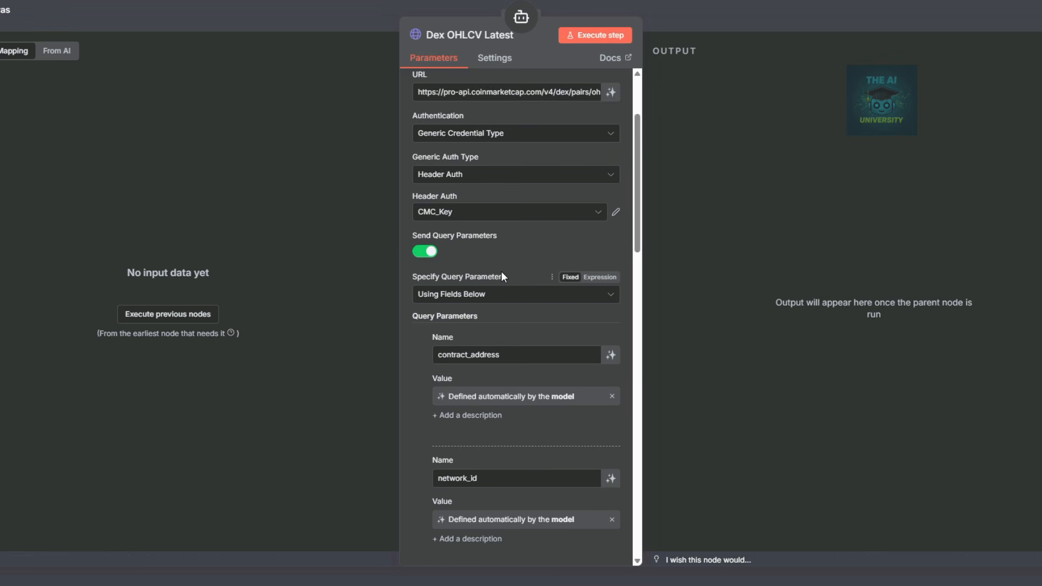
scroll(502, 273, down, 3)
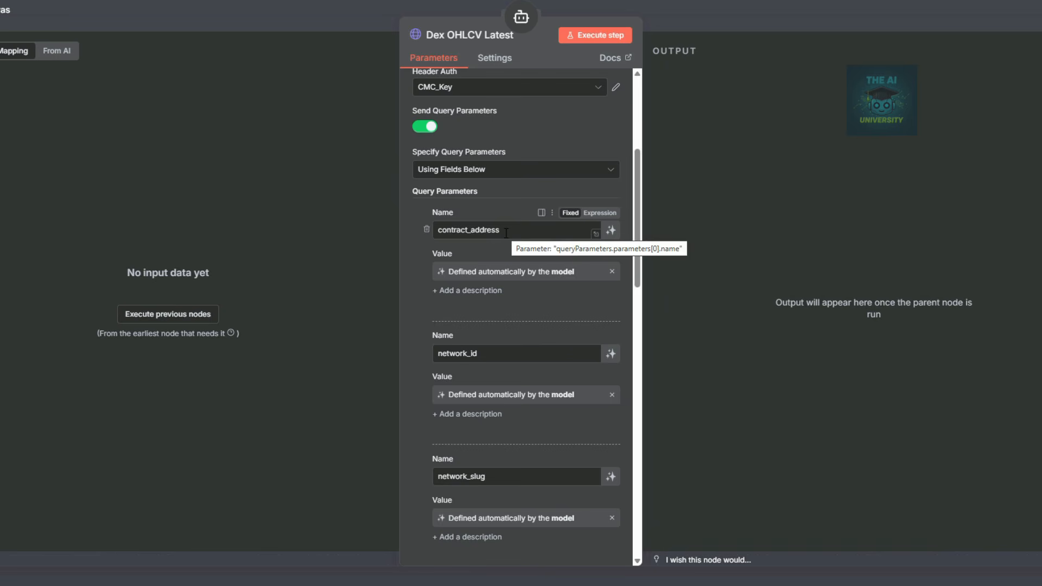
scroll(451, 239, down, 2)
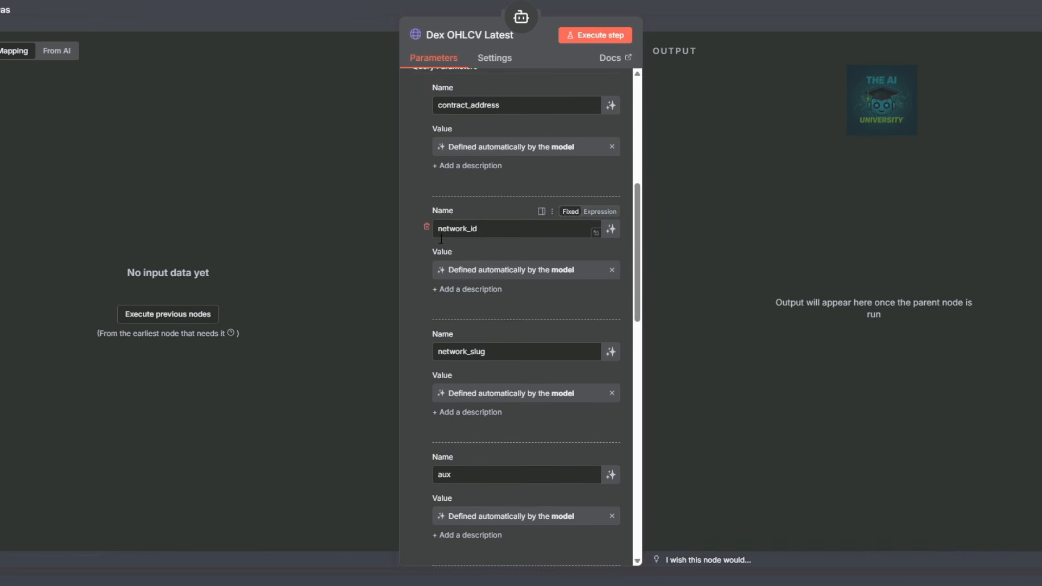
scroll(469, 260, down, 4)
scroll(475, 272, down, 2)
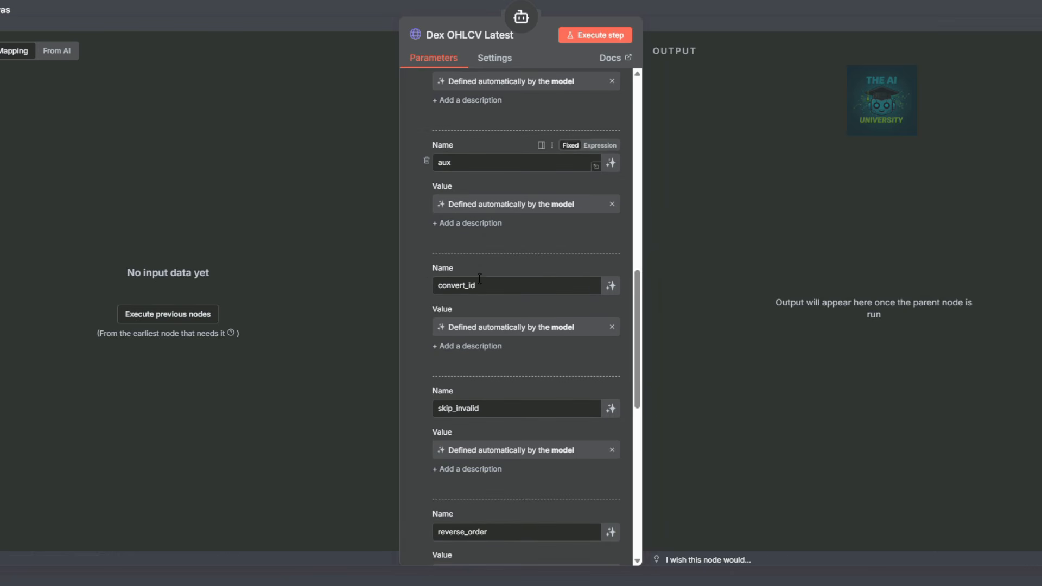
scroll(495, 271, down, 2)
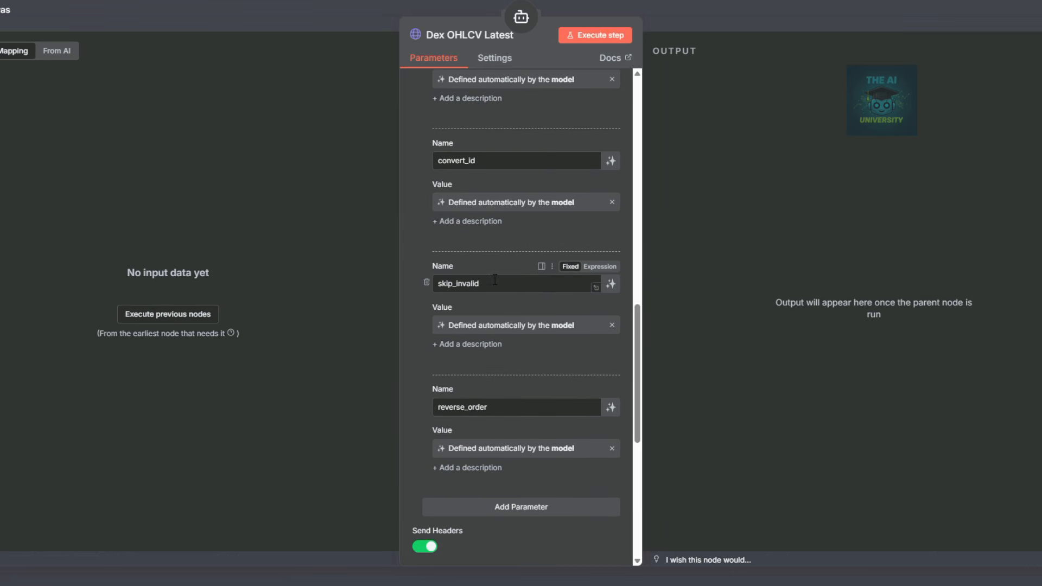
scroll(435, 290, down, 4)
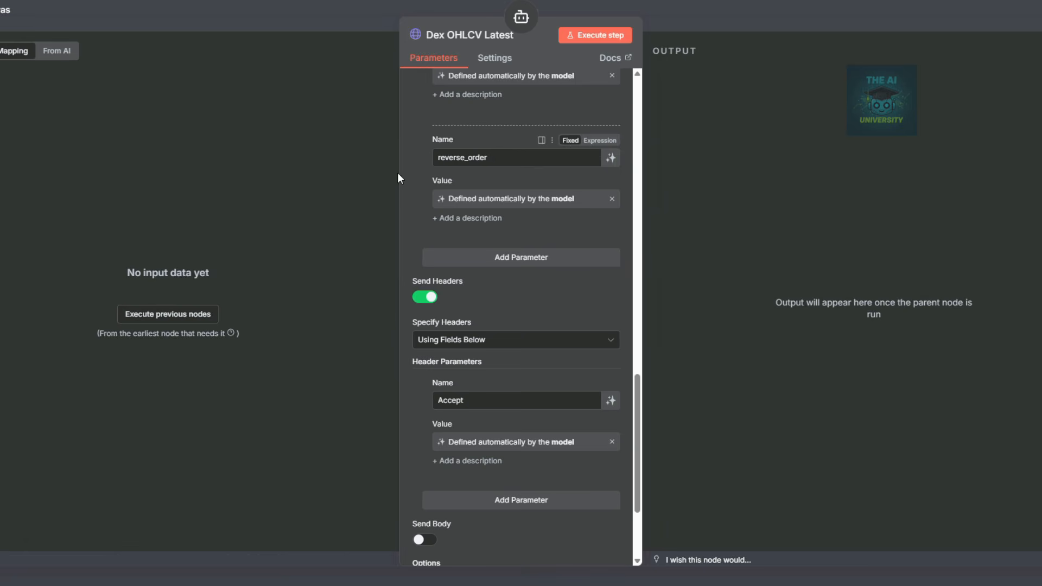
click(763, 25)
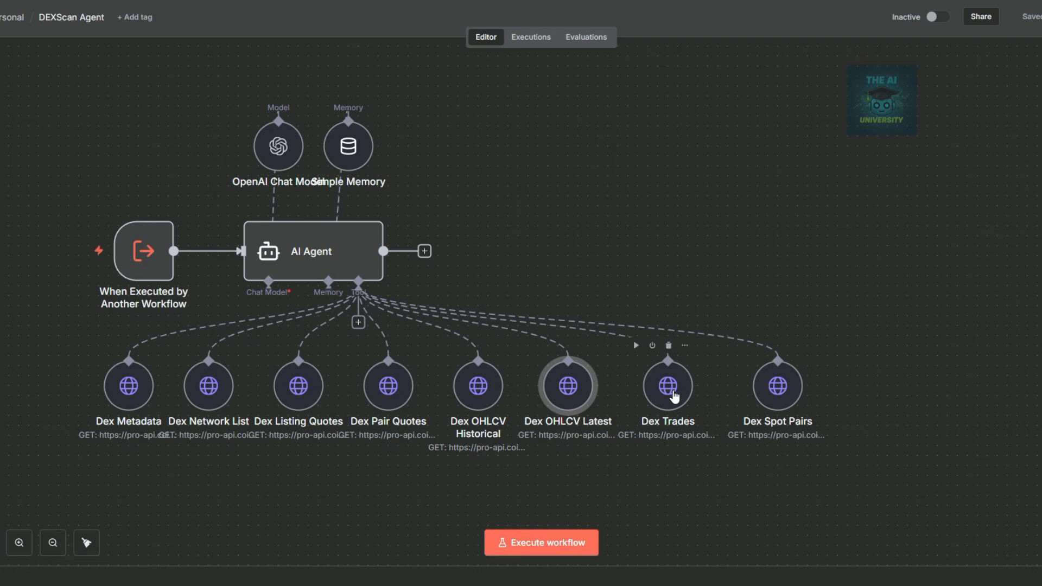
Replace the Dex Trades tool's description with the new text about its 400-error rules.
double_click(674, 397)
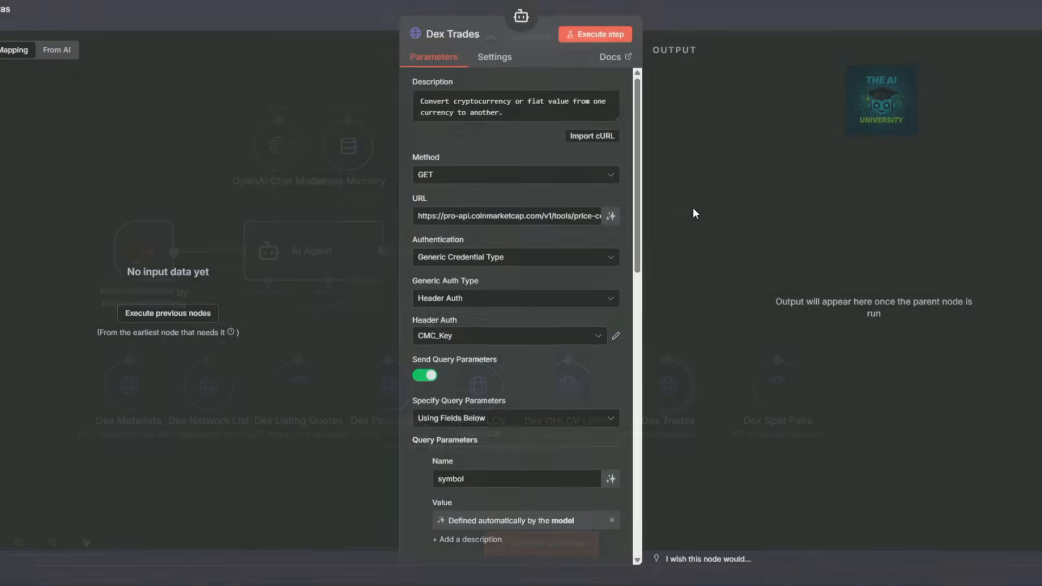
click(523, 107)
key(ctrl+a)
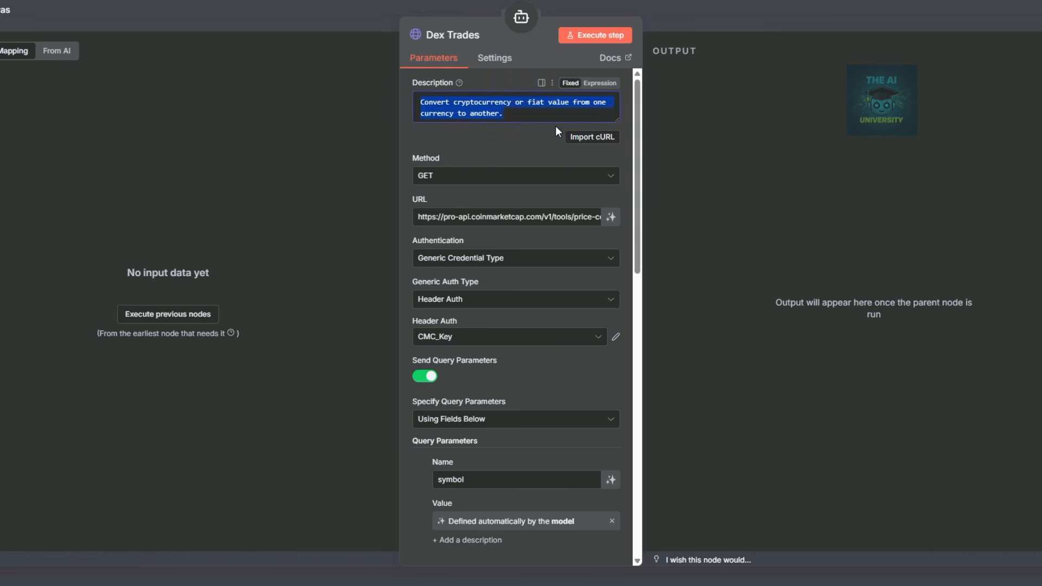
key(BackSpace)
text(Use at least one of contract_address, network_id, or network_slug to avoid a 400 error.)
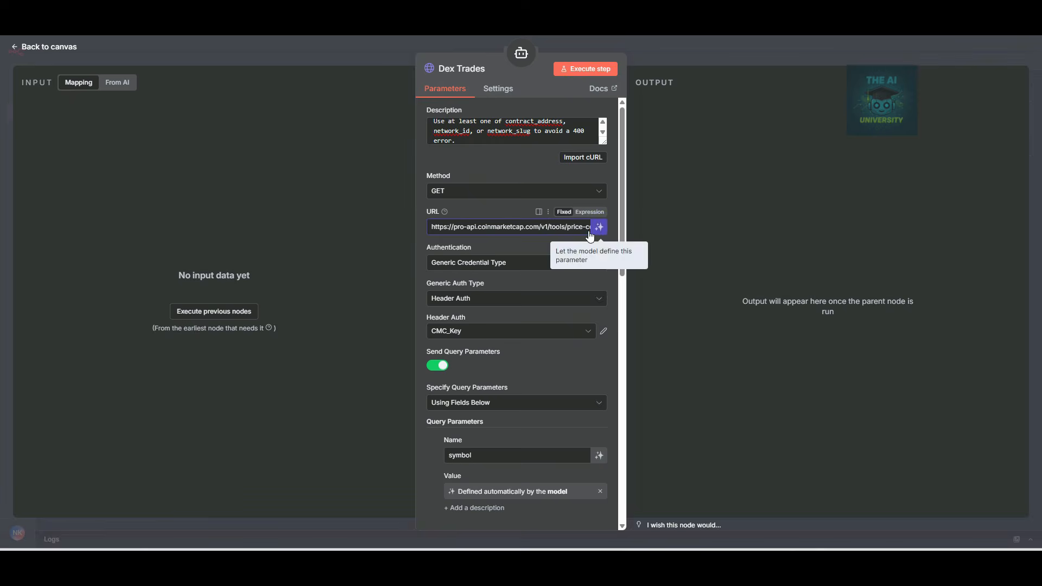
click(598, 218)
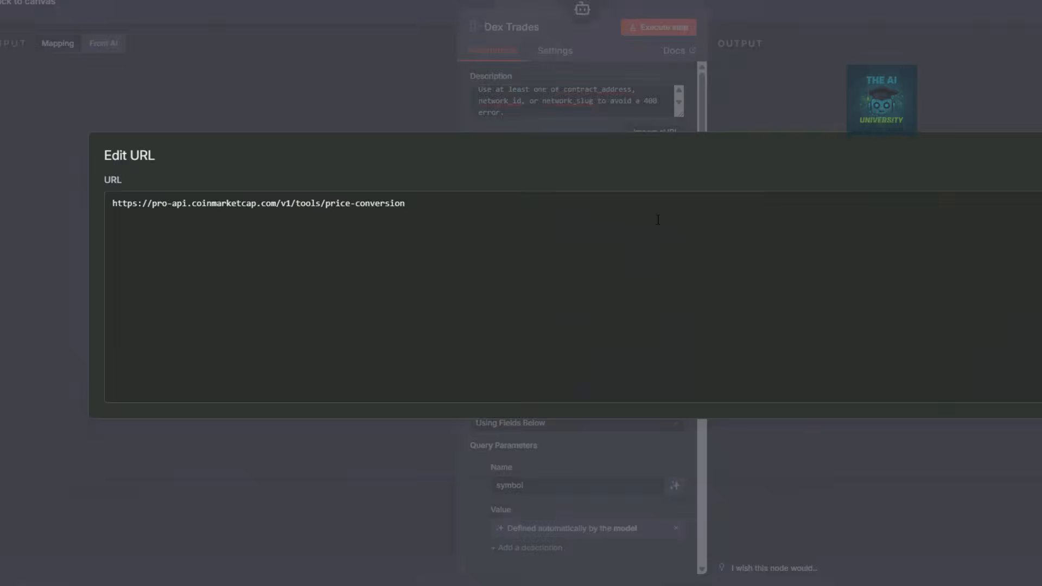
drag(408, 205, 64, 200)
text(https://pro-api.coinmarketcap.com/v4/dex/pairs/trade/latest)
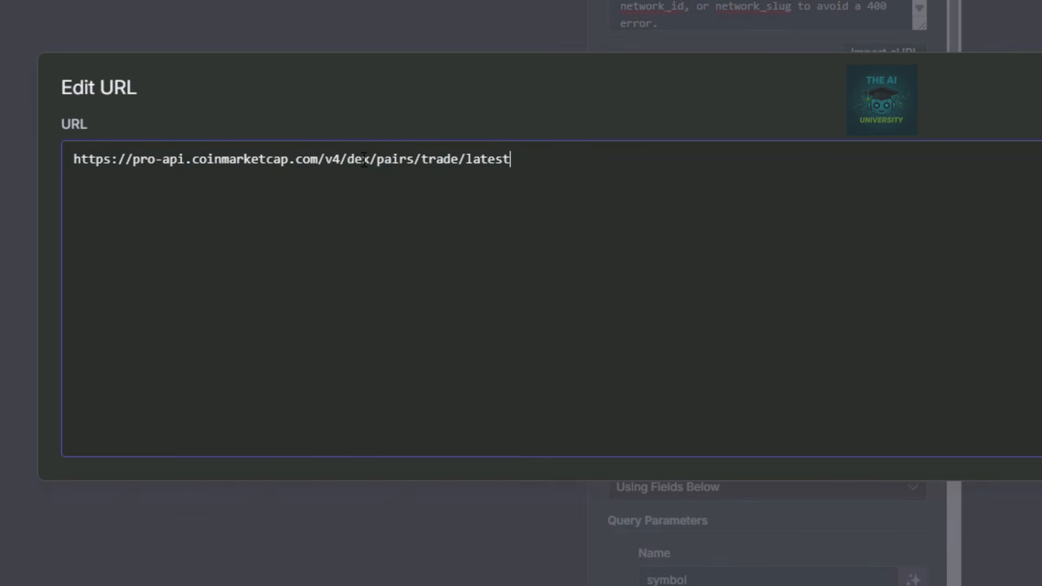
drag(353, 161, 512, 149)
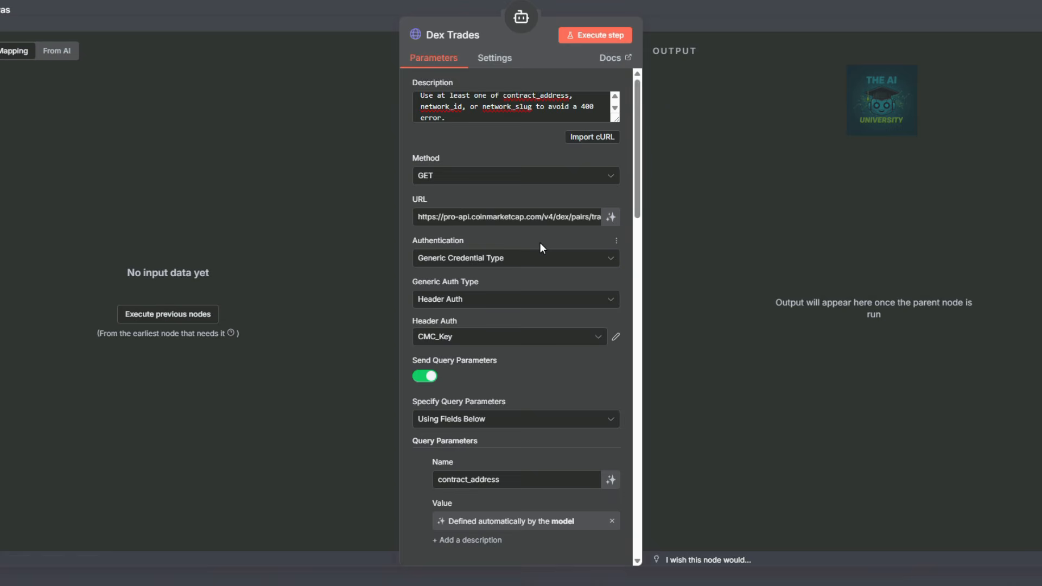
scroll(540, 242, down, 3)
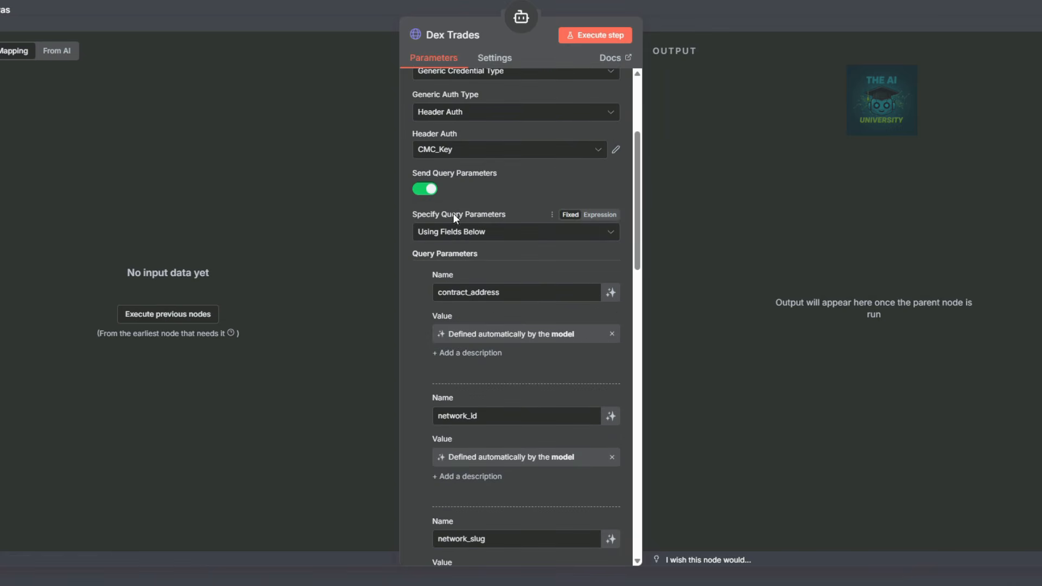
Check the Dex Trades query parameters contract_address, network_id and network_slug.
scroll(533, 234, down, 3)
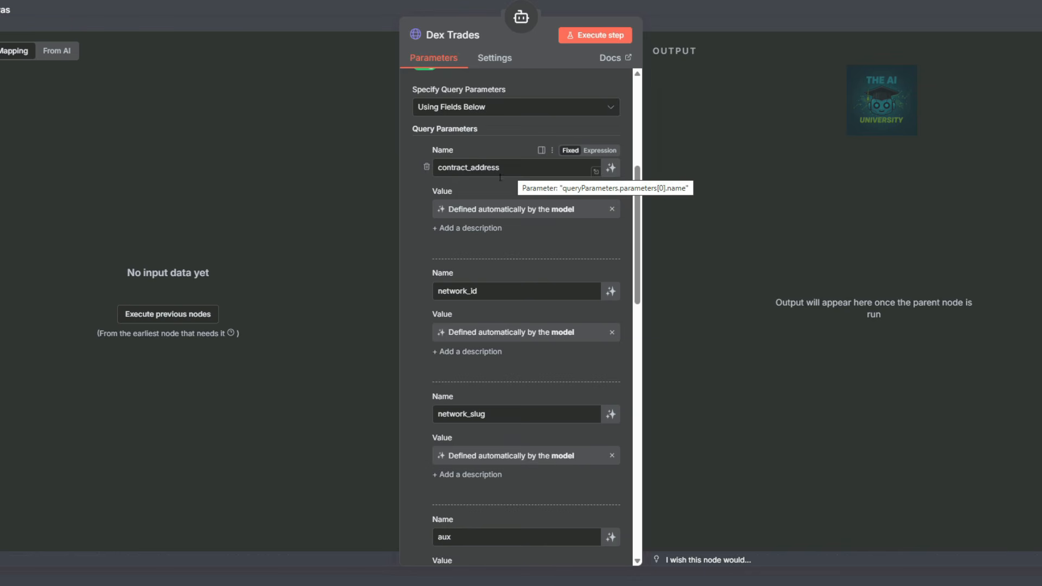
double_click(491, 169)
double_click(478, 292)
scroll(487, 310, down, 3)
click(498, 297)
double_click(498, 298)
Check the aux, convert_id and skip_invalid parameters and the headers, then close Dex Trades.
scroll(489, 296, down, 3)
double_click(462, 226)
click(482, 349)
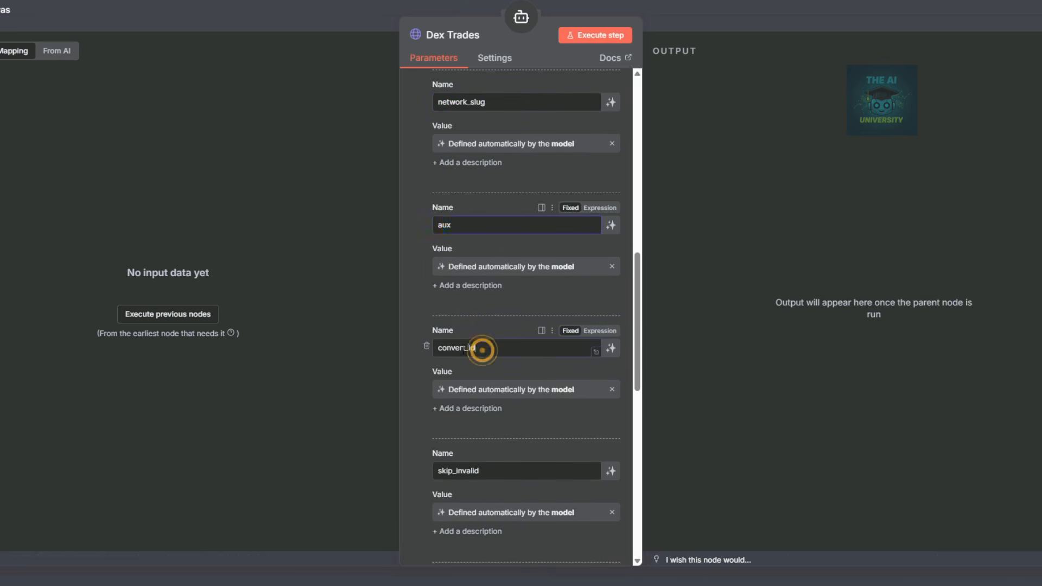
double_click(482, 349)
click(496, 471)
scroll(488, 287, down, 3)
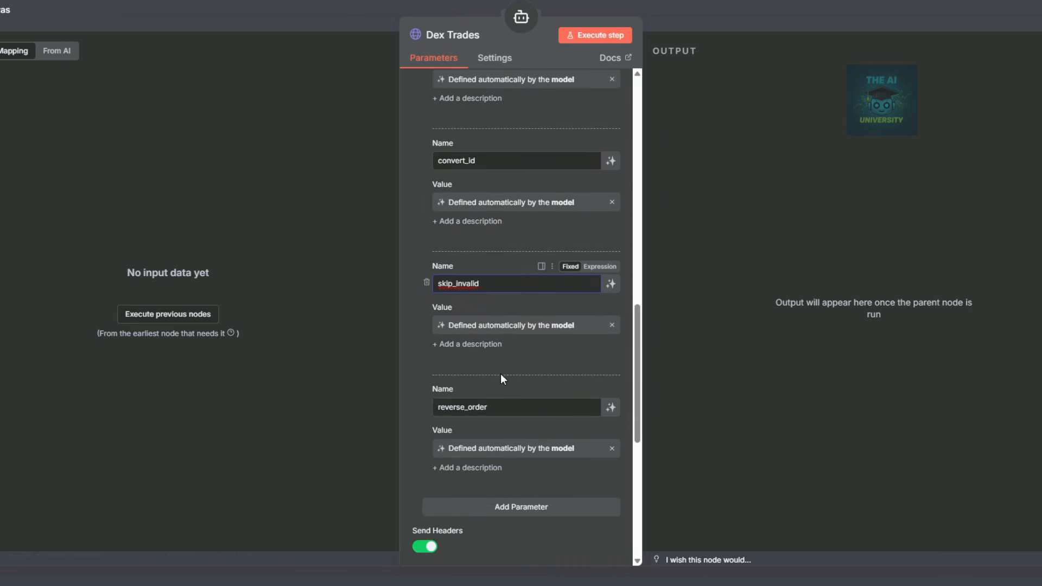
scroll(501, 374, down, 4)
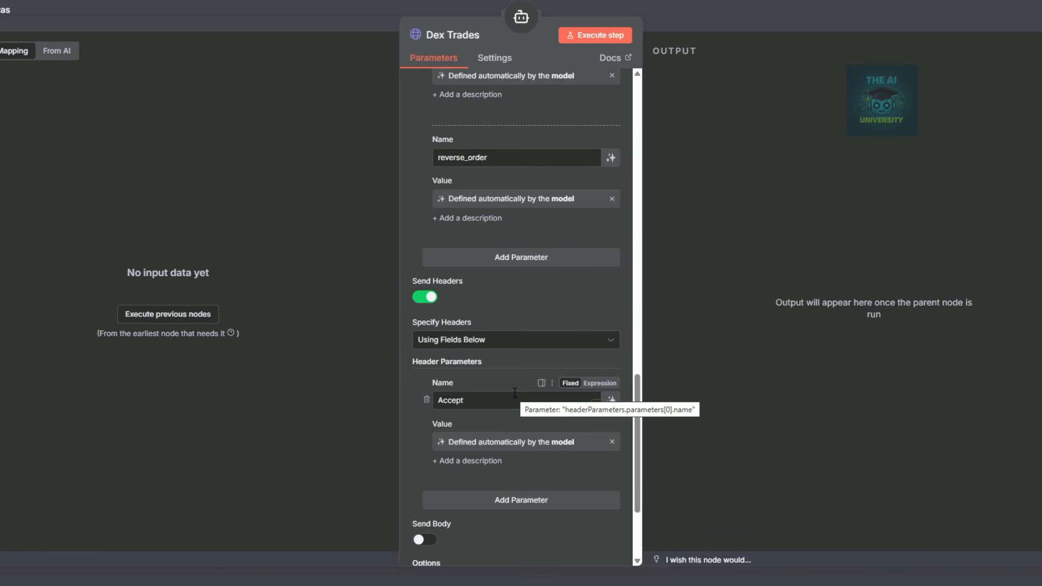
key(Escape)
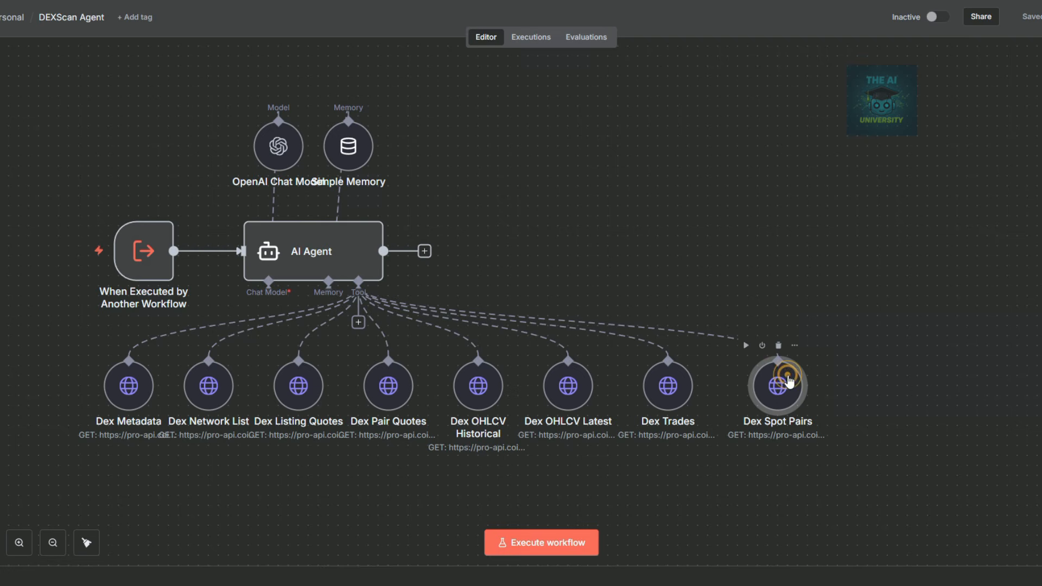
Replace the Dex Spot Pairs tool's description with the new spot pairs text.
double_click(781, 391)
triple_click(536, 114)
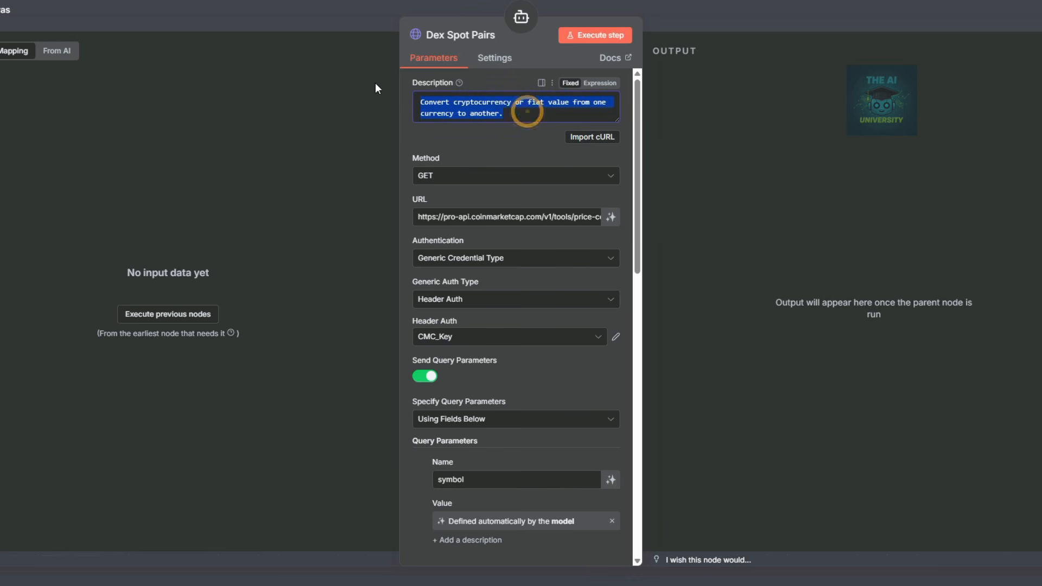
key(BackSpace)
key(ctrl+v)
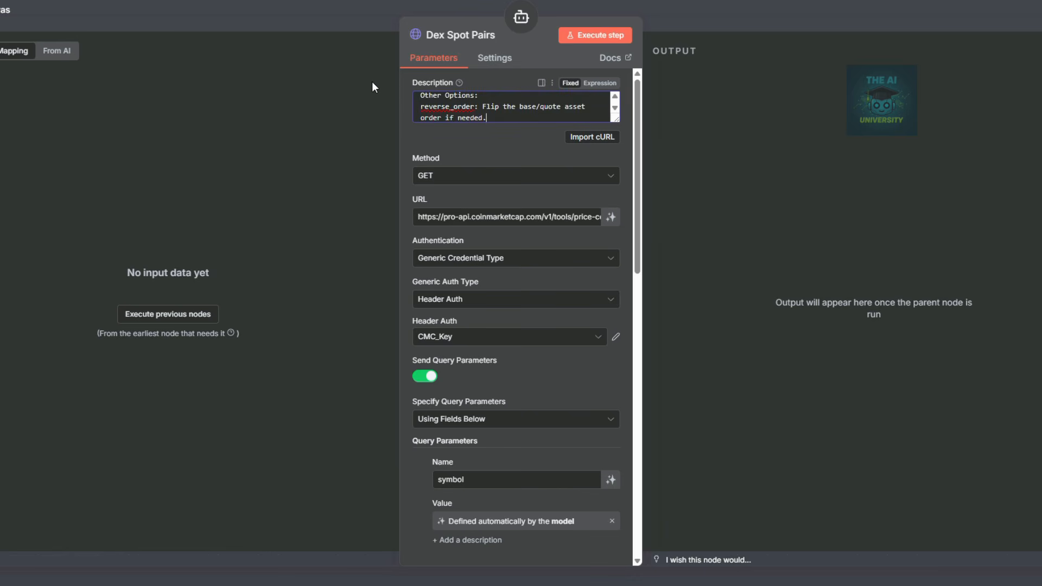
click(596, 223)
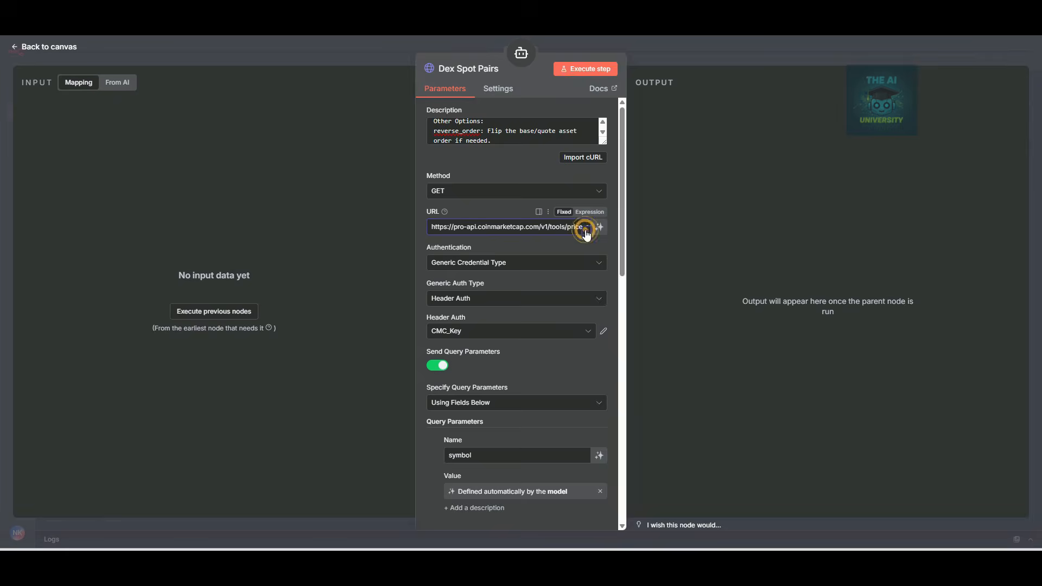
click(586, 232)
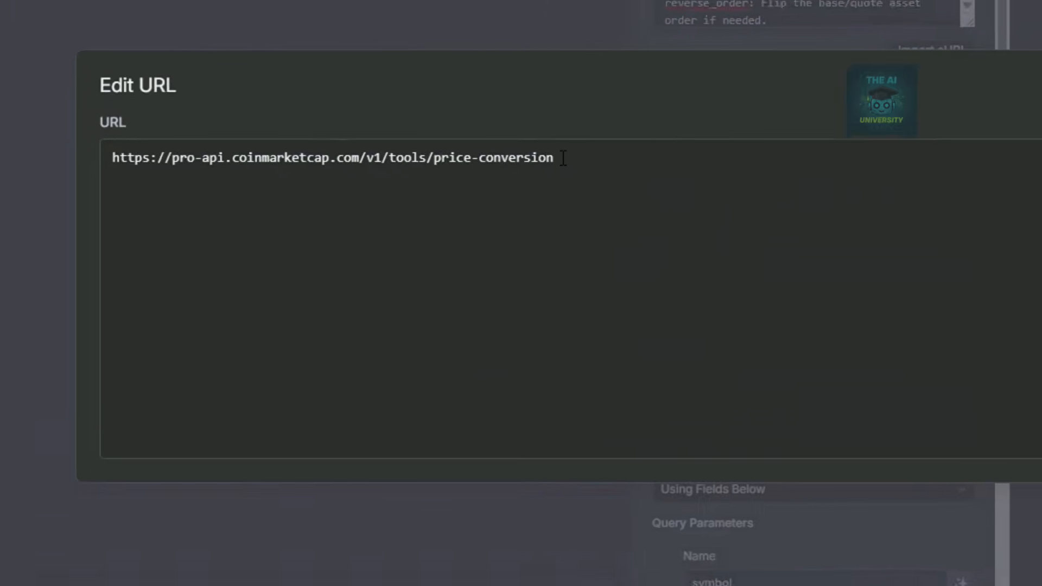
key(ctrl+a)
text(https://pro-api.coinmarketcap.com/v4/dex/spot-pairs/latest)
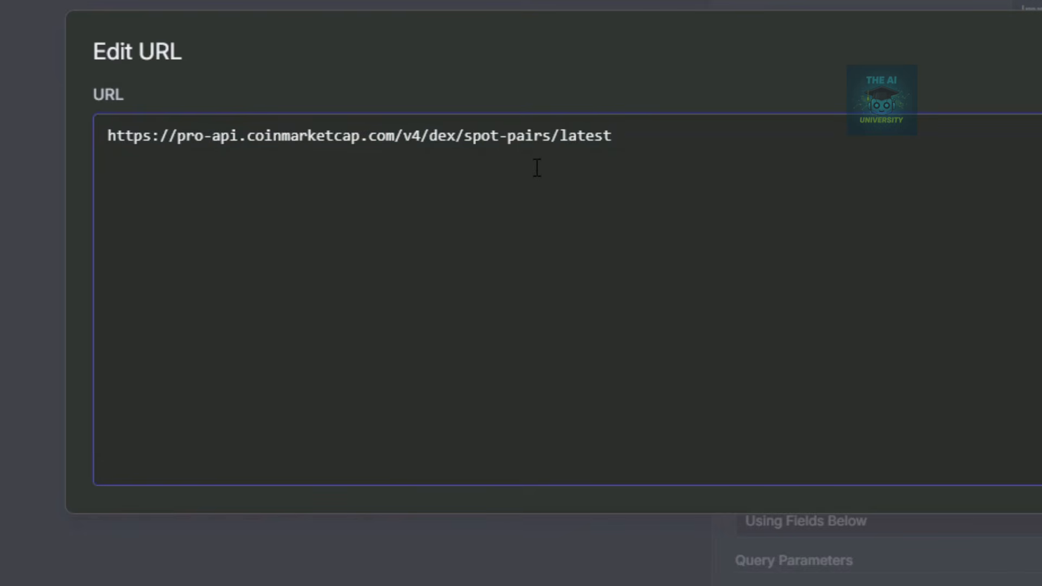
click(422, 136)
drag(423, 136, 582, 131)
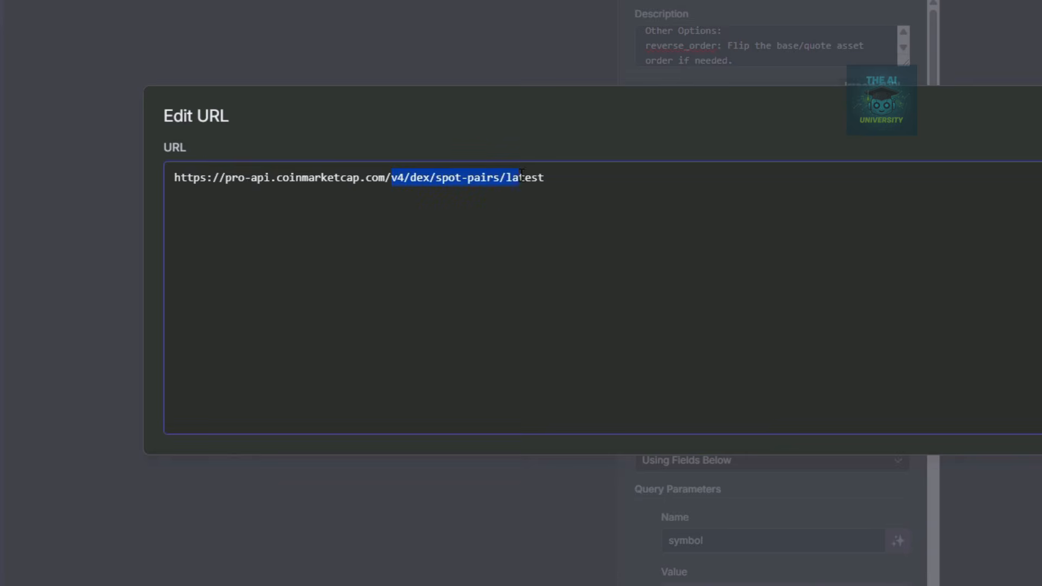
drag(521, 172, 545, 175)
click(509, 5)
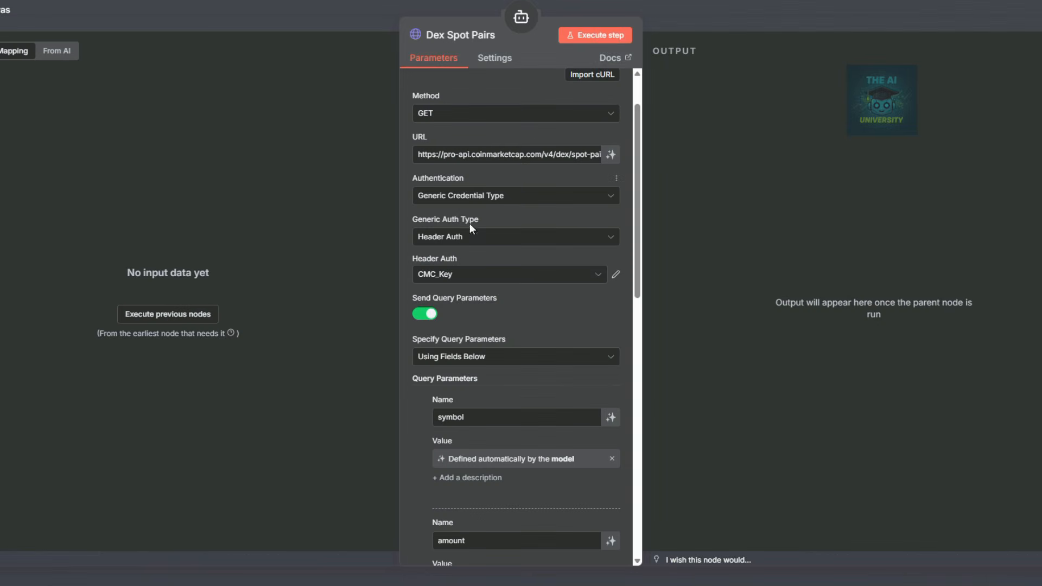
Scroll through the Dex Spot Pairs query parameters, checking base_asset_ucid.
scroll(494, 288, down, 3)
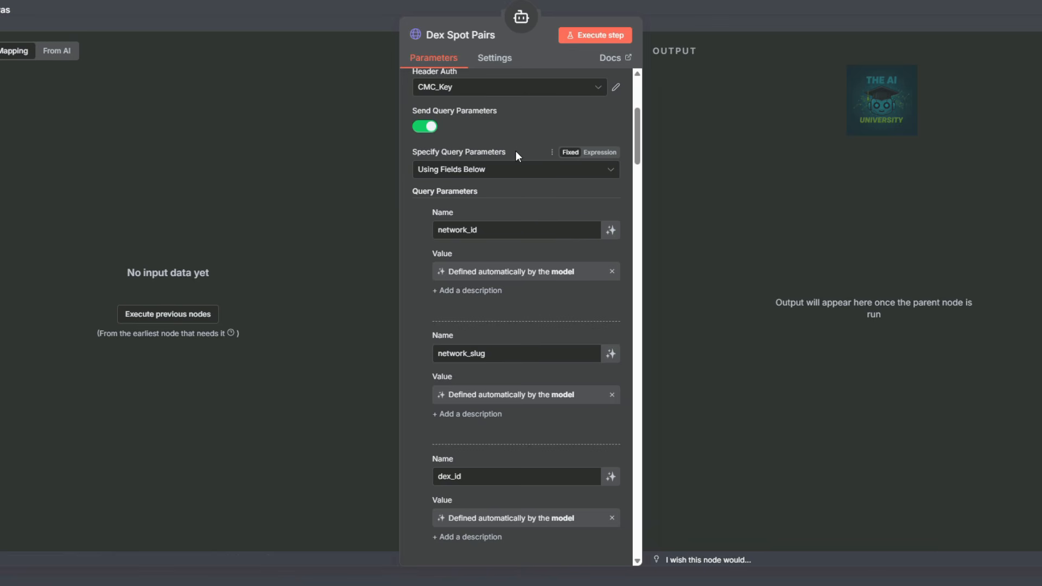
scroll(531, 282, down, 2)
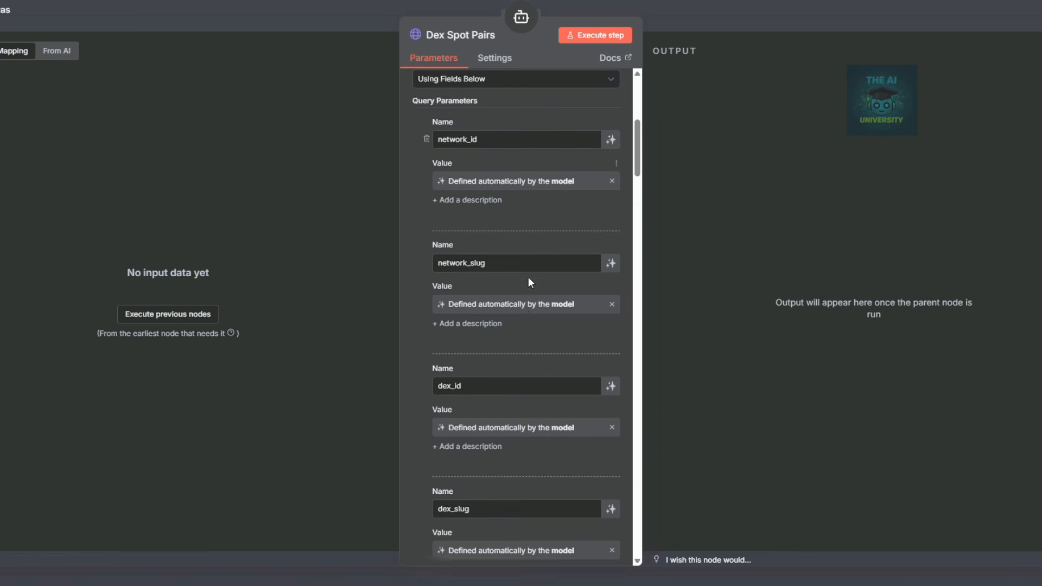
scroll(490, 230, down, 2)
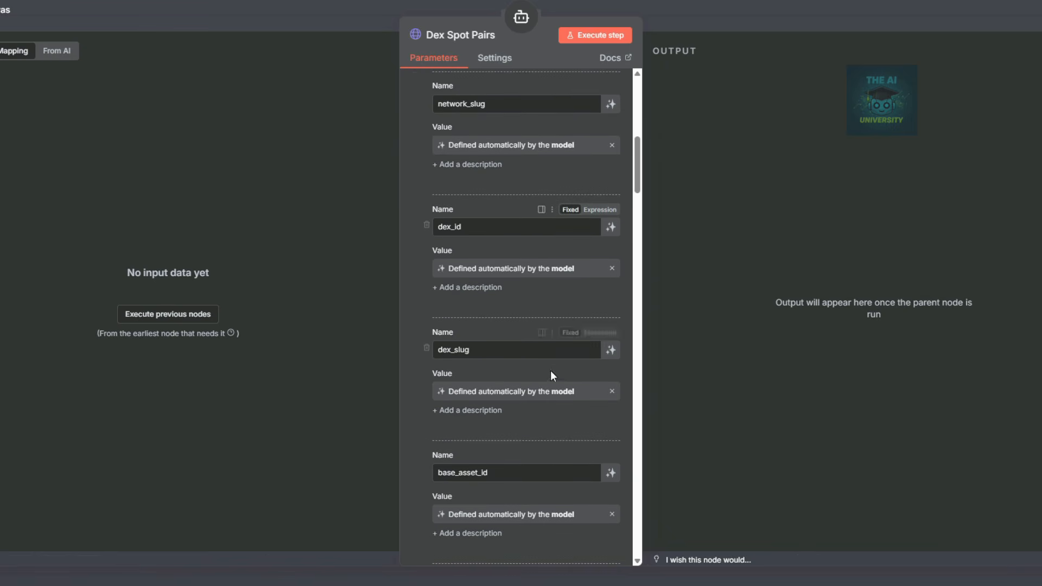
scroll(550, 370, down, 5)
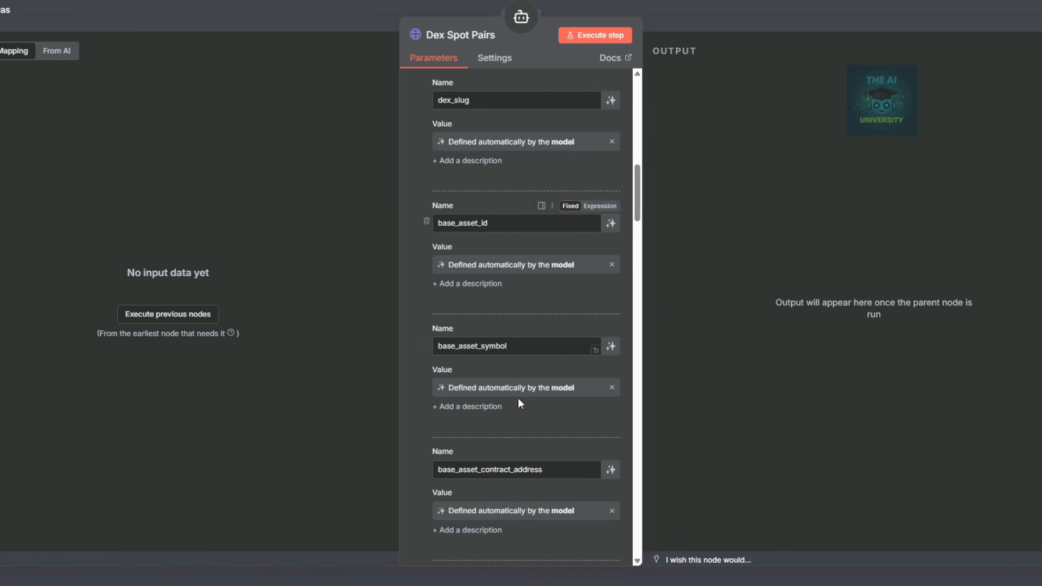
scroll(521, 352, down, 4)
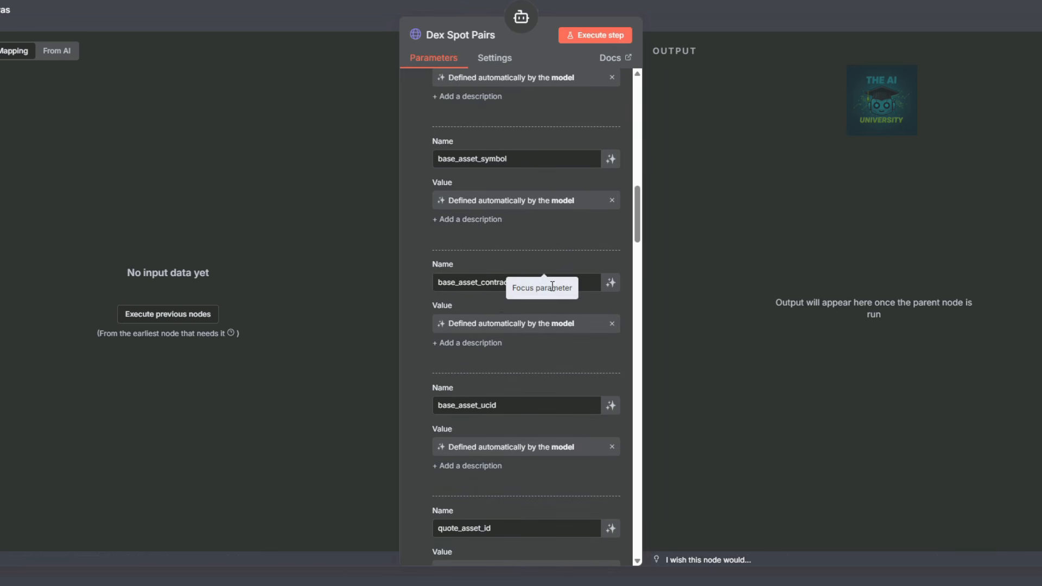
scroll(539, 299, down, 4)
click(500, 217)
scroll(509, 325, down, 3)
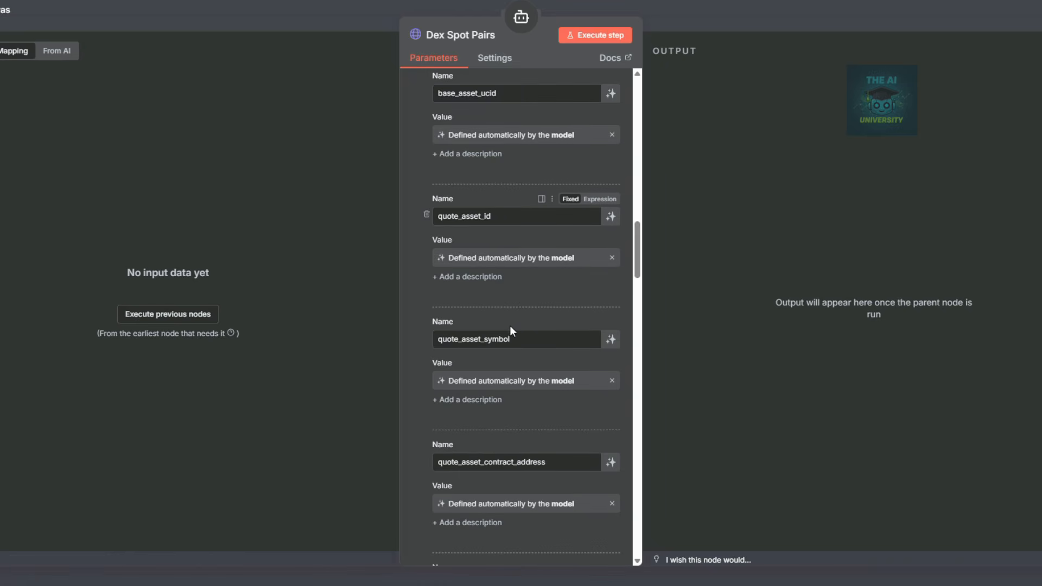
scroll(510, 326, down, 3)
scroll(539, 326, down, 3)
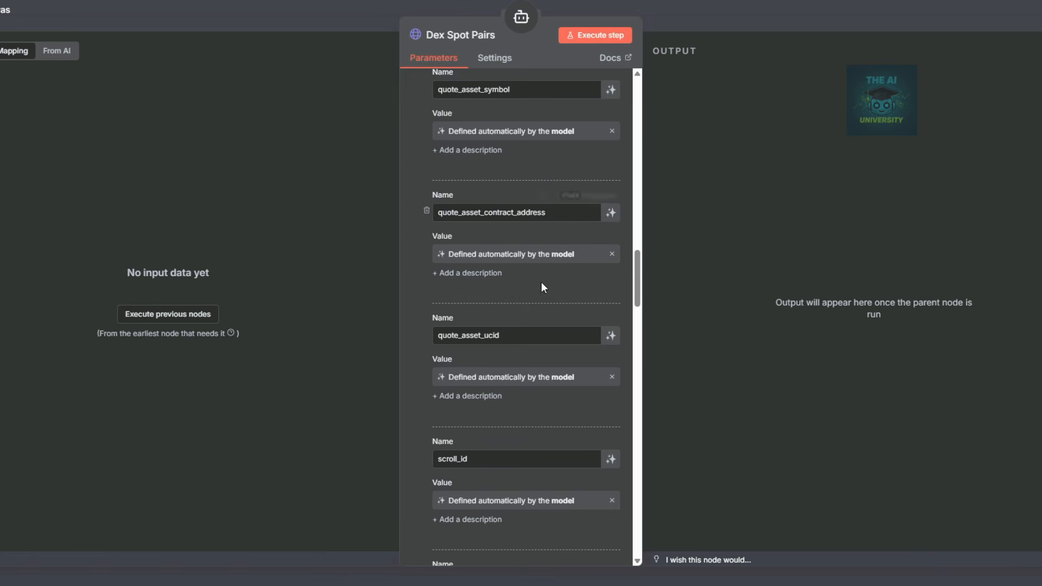
scroll(540, 282, down, 3)
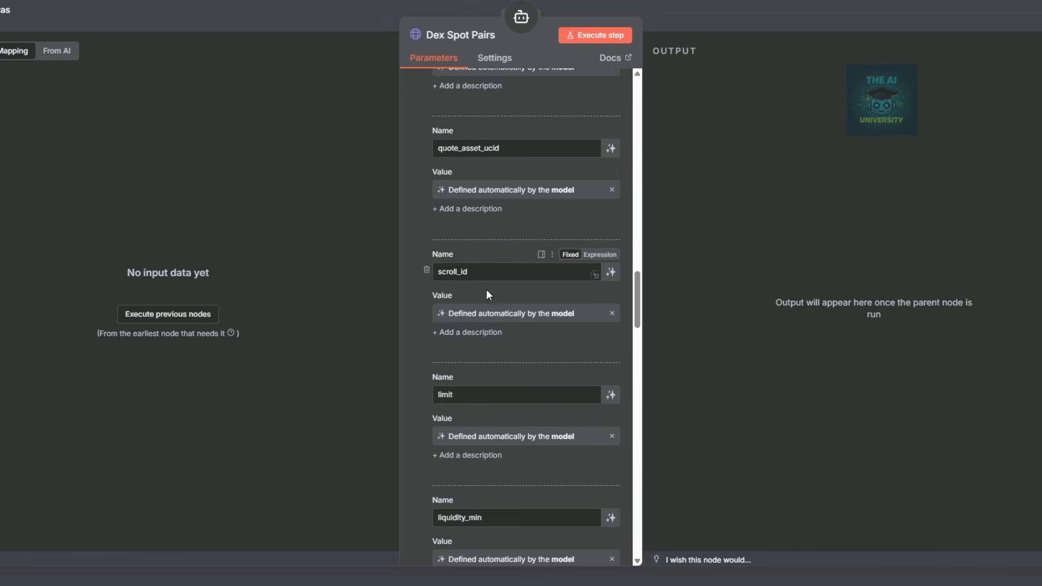
scroll(498, 305, down, 3)
scroll(510, 287, down, 5)
Review the remaining parameters through reverse_order and convert_id, close the tool, and save the workflow.
scroll(530, 304, down, 1)
scroll(530, 304, down, 5)
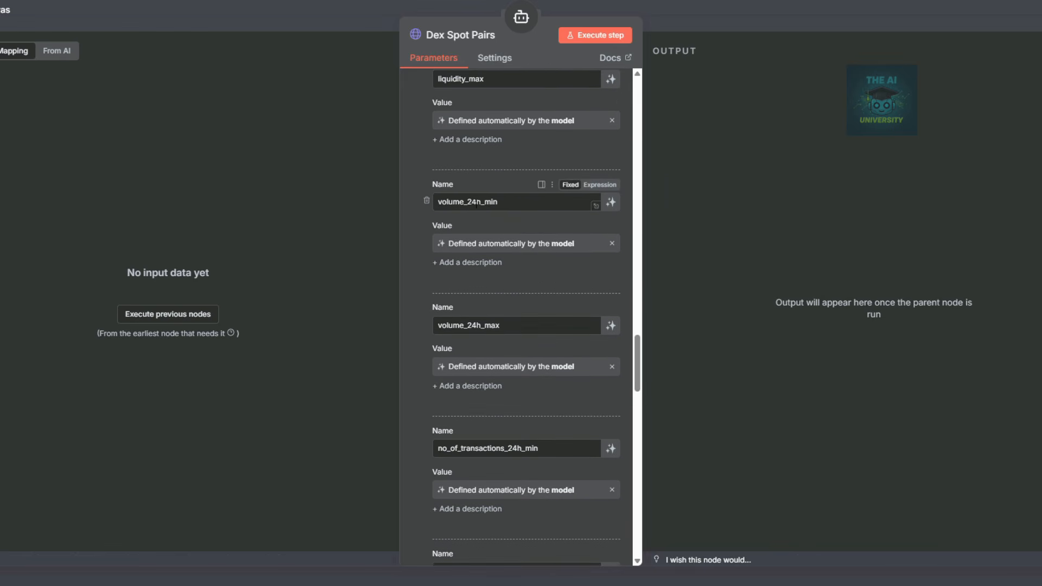
scroll(517, 326, down, 2)
scroll(517, 326, down, 4)
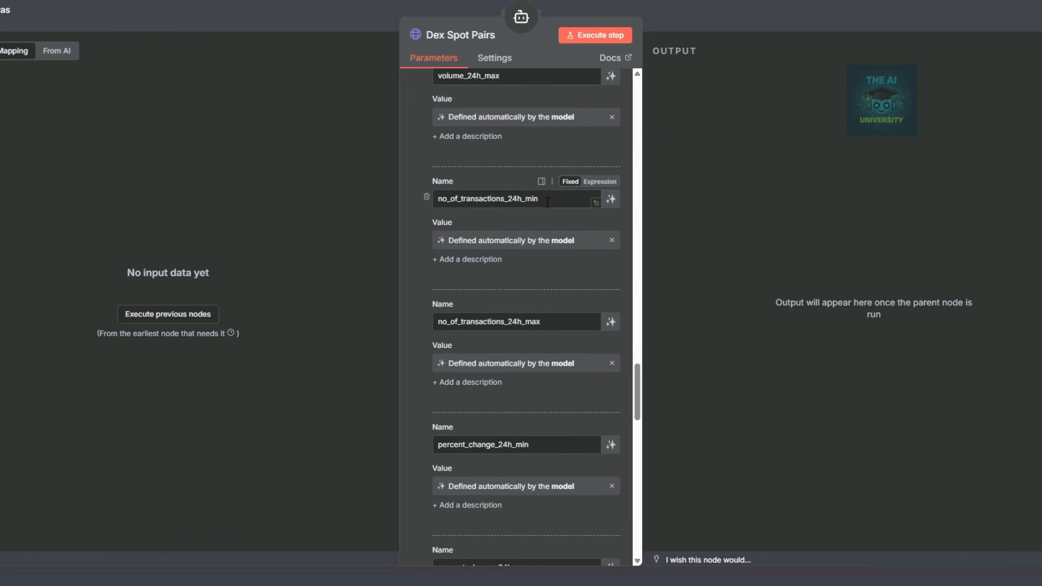
scroll(554, 204, down, 3)
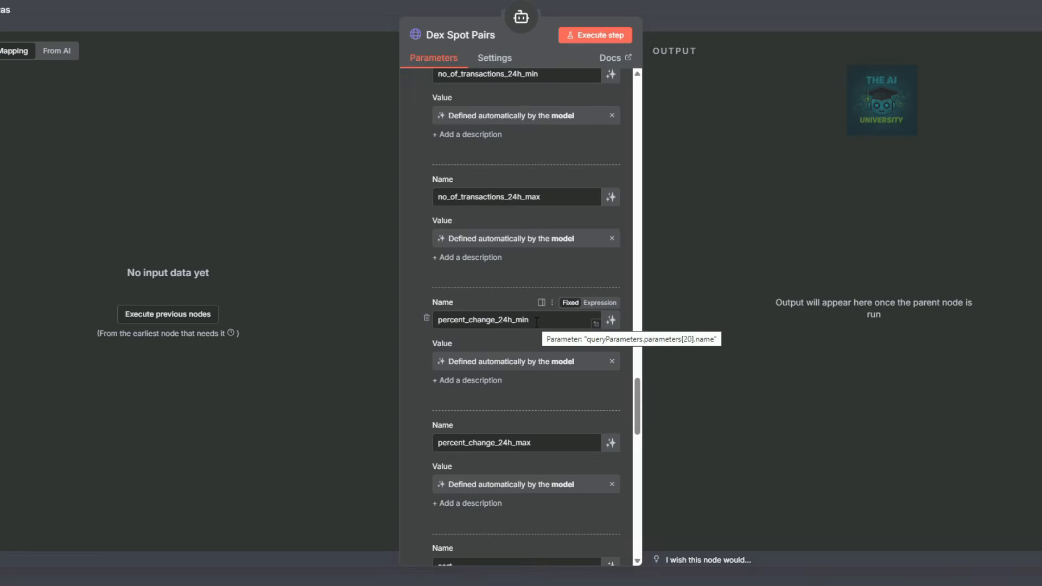
scroll(536, 323, down, 4)
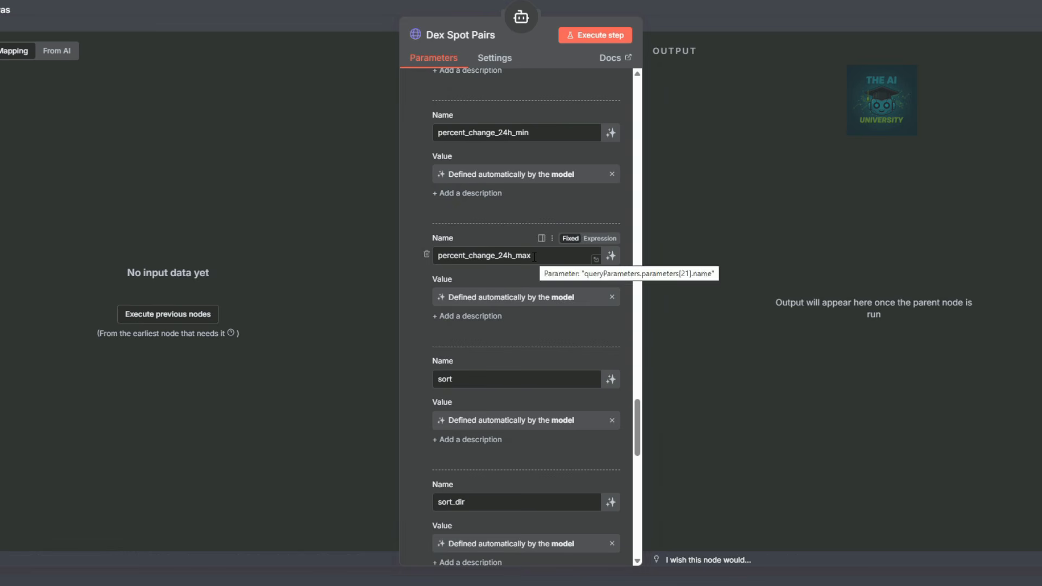
scroll(534, 257, down, 5)
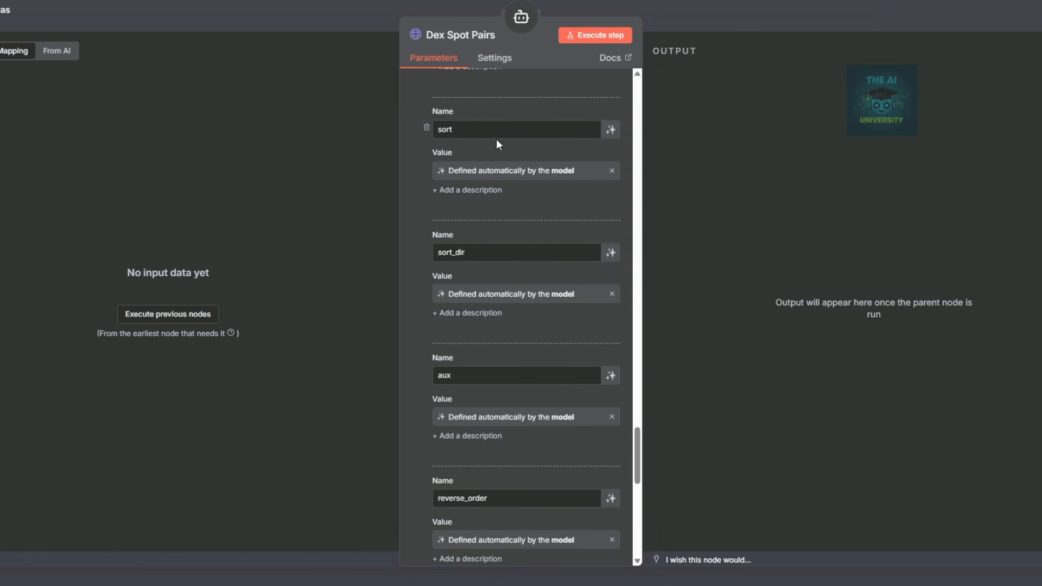
scroll(524, 401, down, 5)
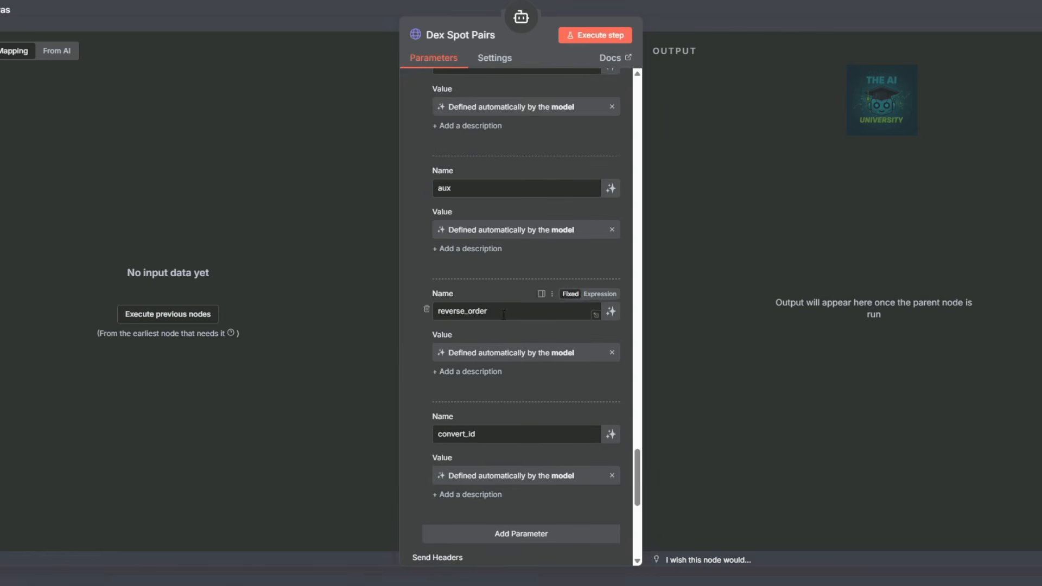
scroll(523, 398, down, 2)
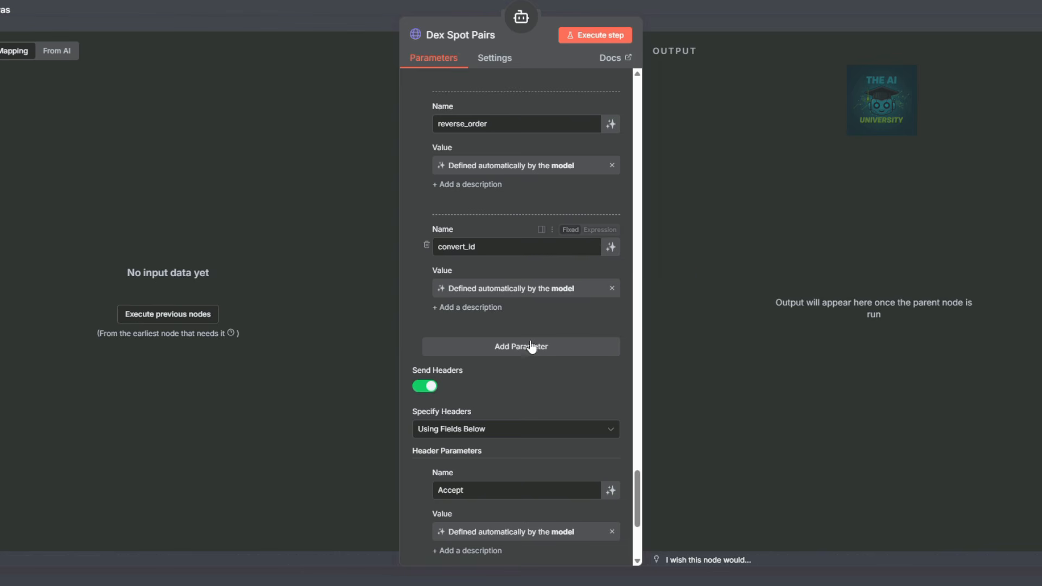
scroll(539, 343, down, 2)
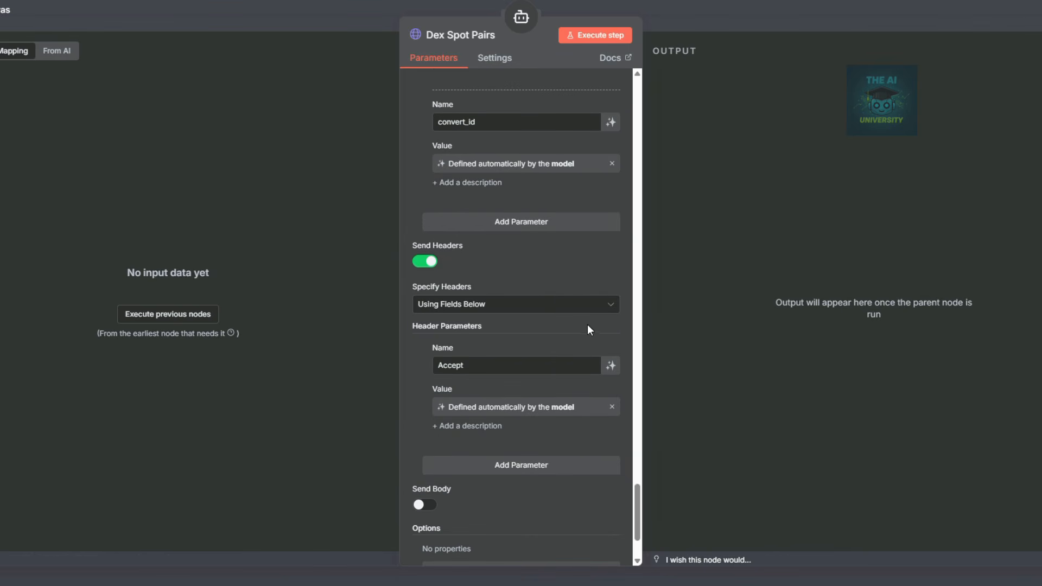
click(769, 26)
key(ctrl+s)
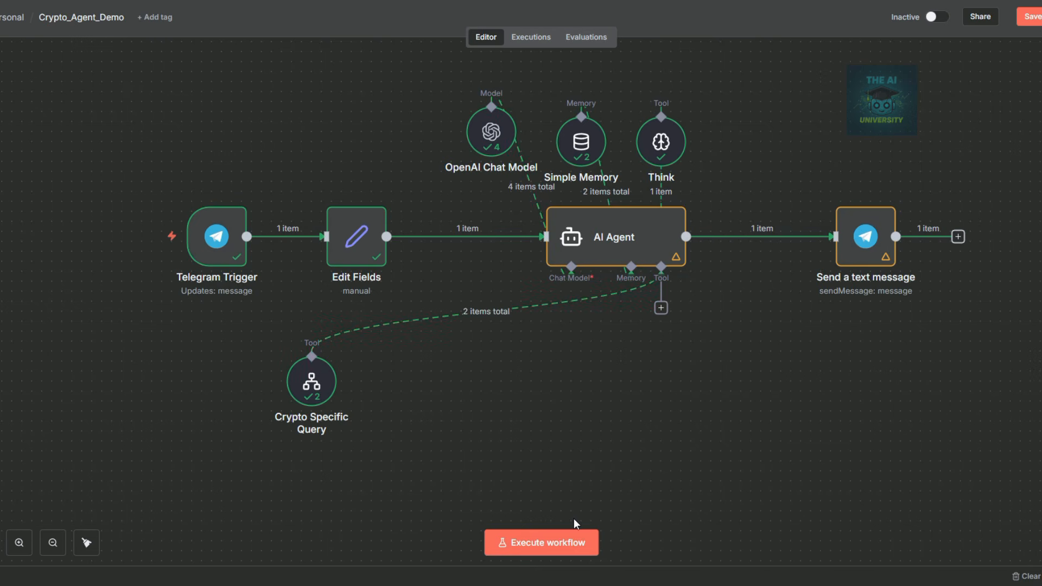
Duplicate the Crypto Specific Query tool node and place the copy beside the original.
click(315, 383)
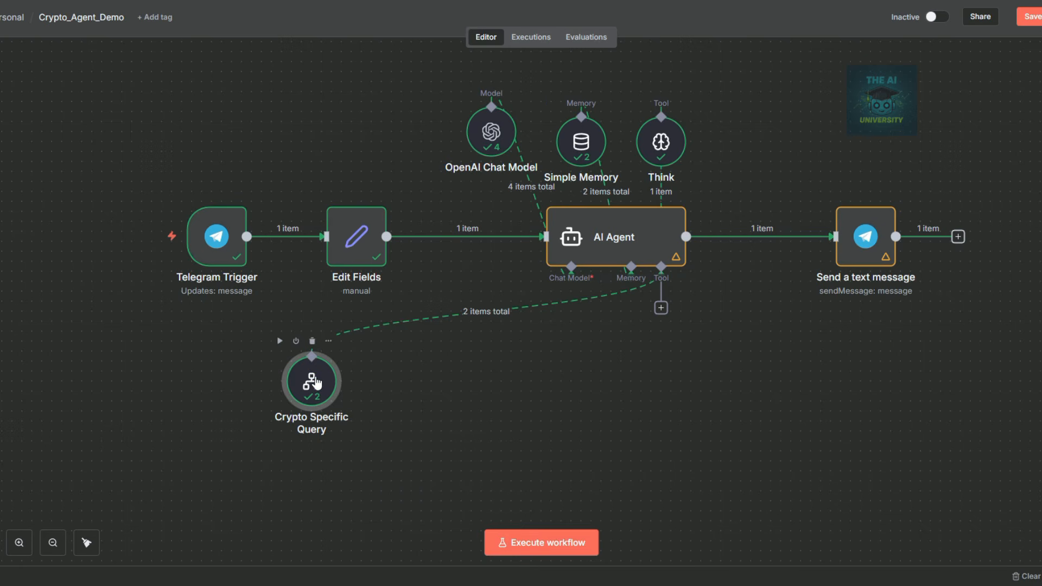
key(ctrl+c)
key(ctrl+v)
drag(383, 447, 426, 386)
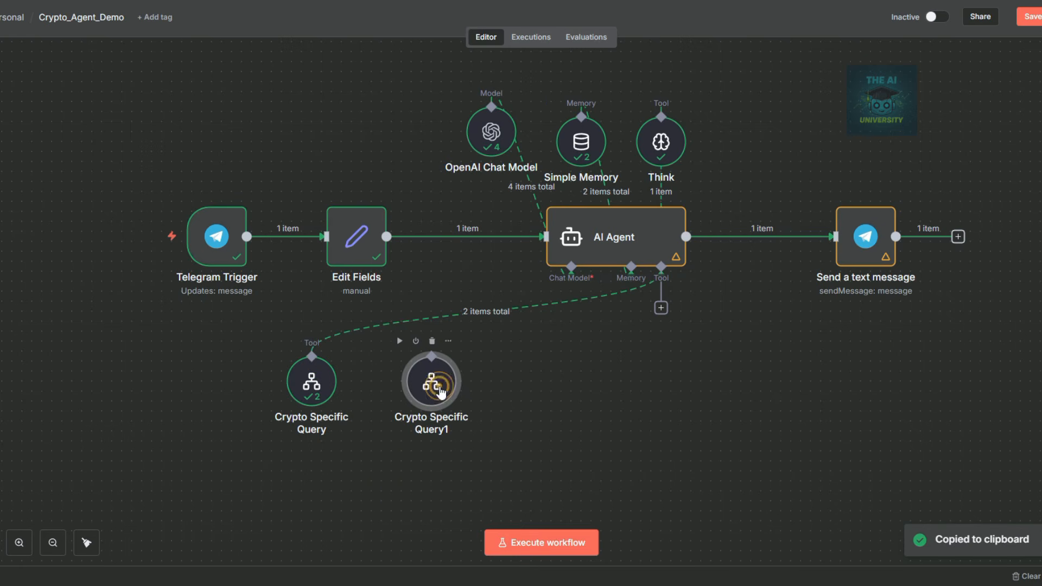
Rename the copy to 'DEXScan Agent' and point it at the DEXScan Agent Demo workflow.
double_click(426, 388)
click(517, 35)
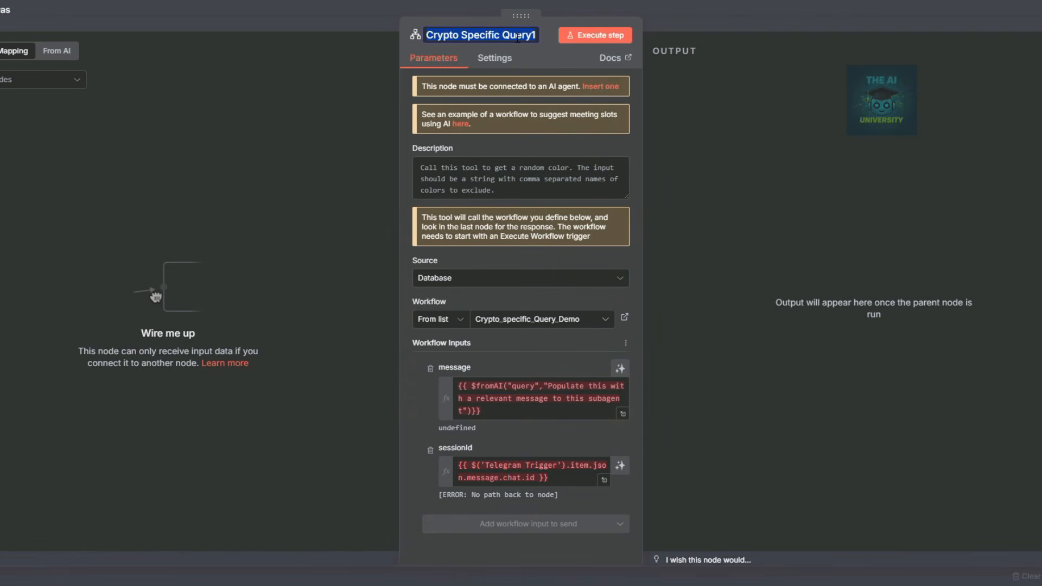
text(DE)
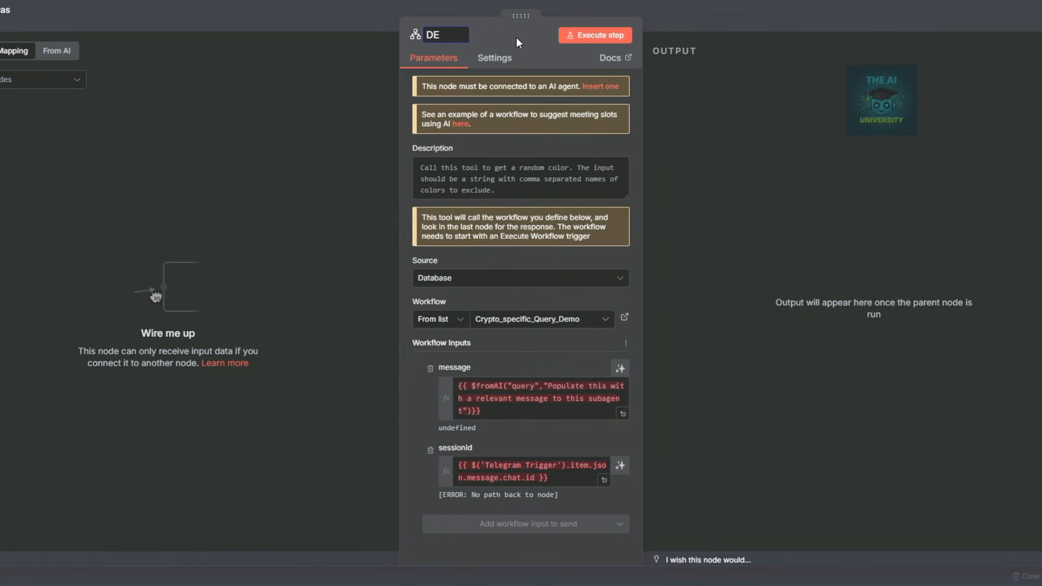
text(XScan Agent)
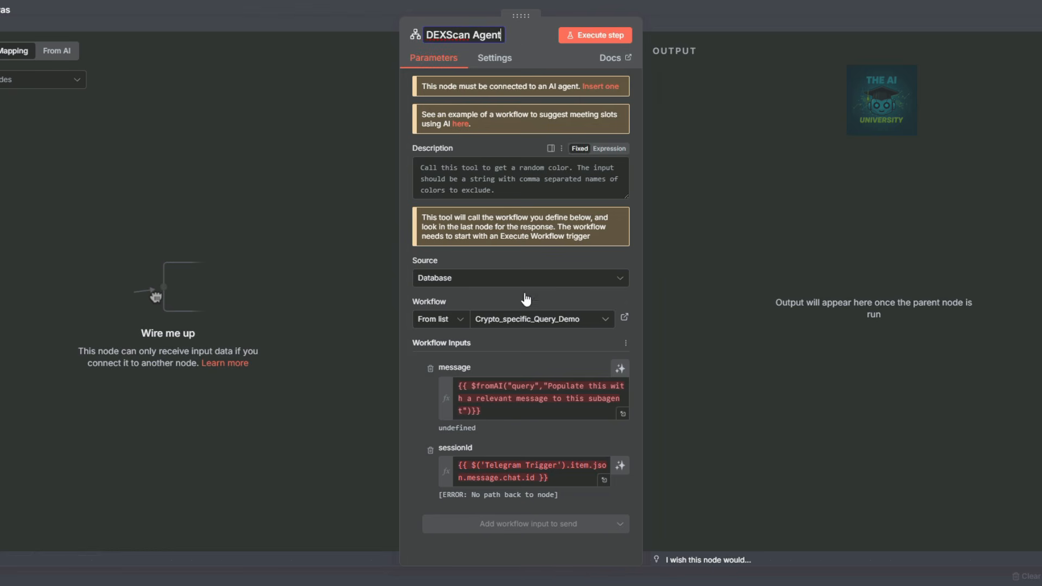
click(520, 321)
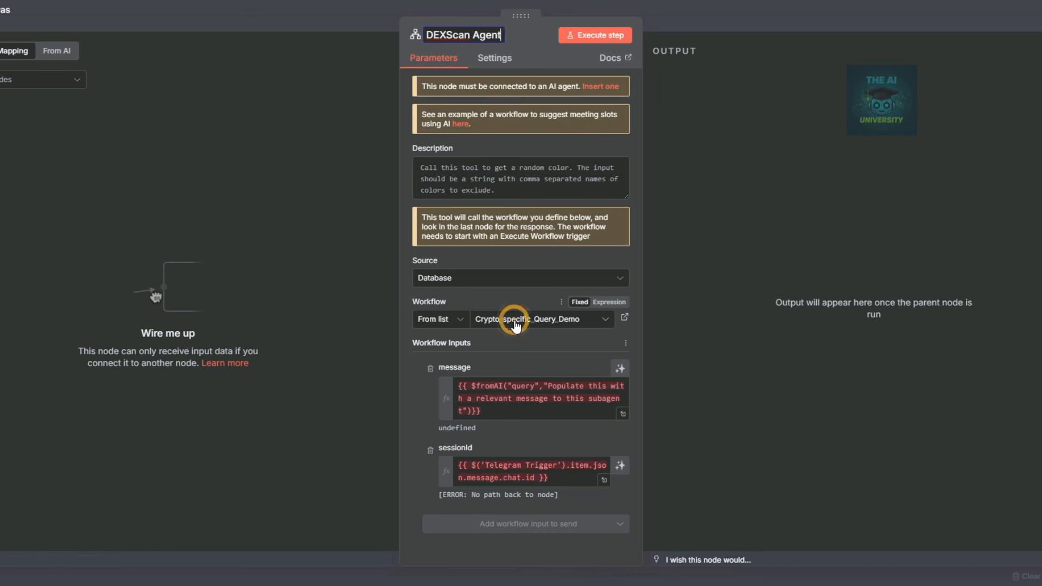
click(508, 326)
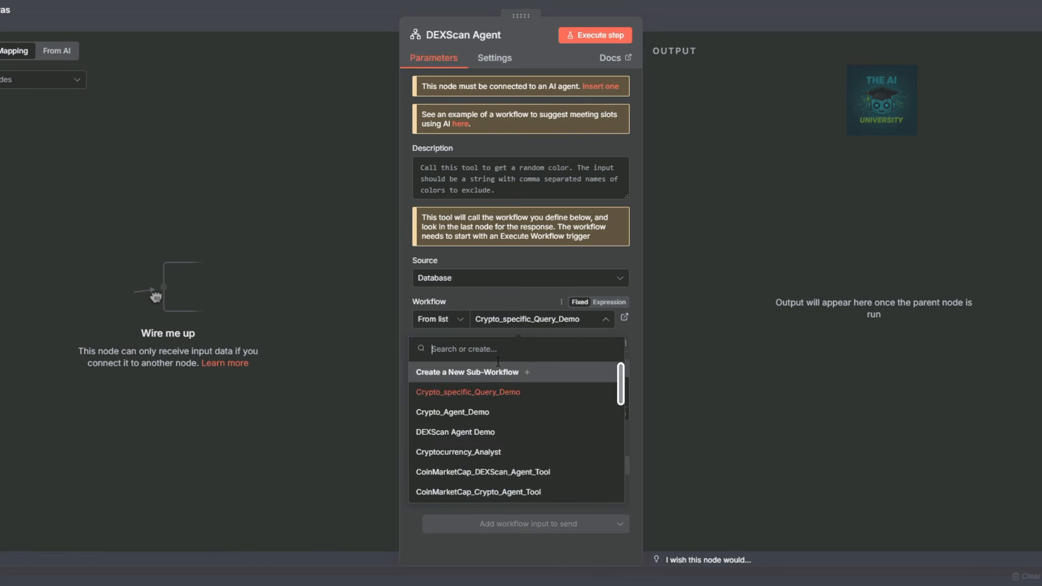
click(443, 434)
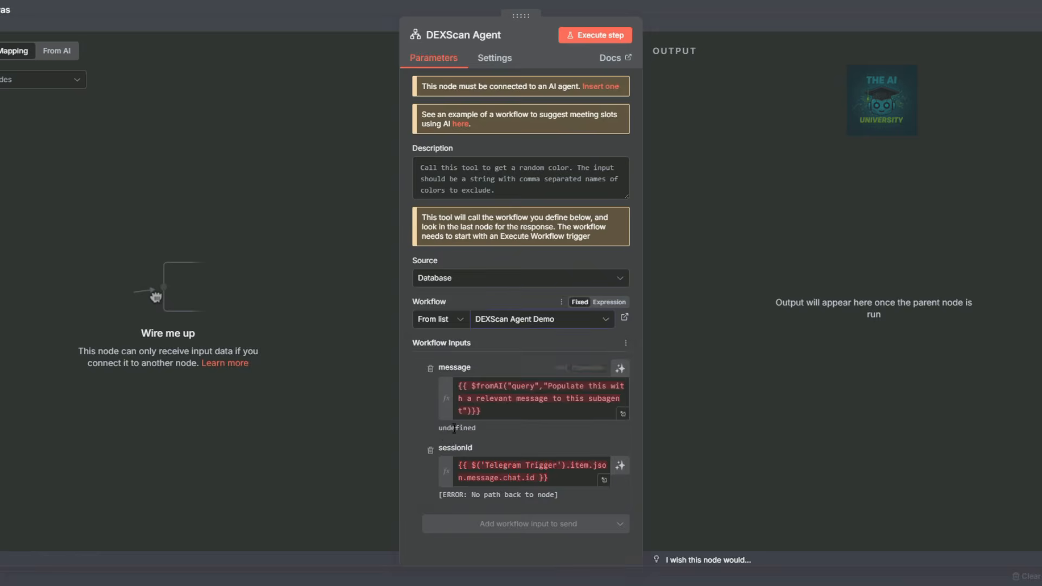
key(Escape)
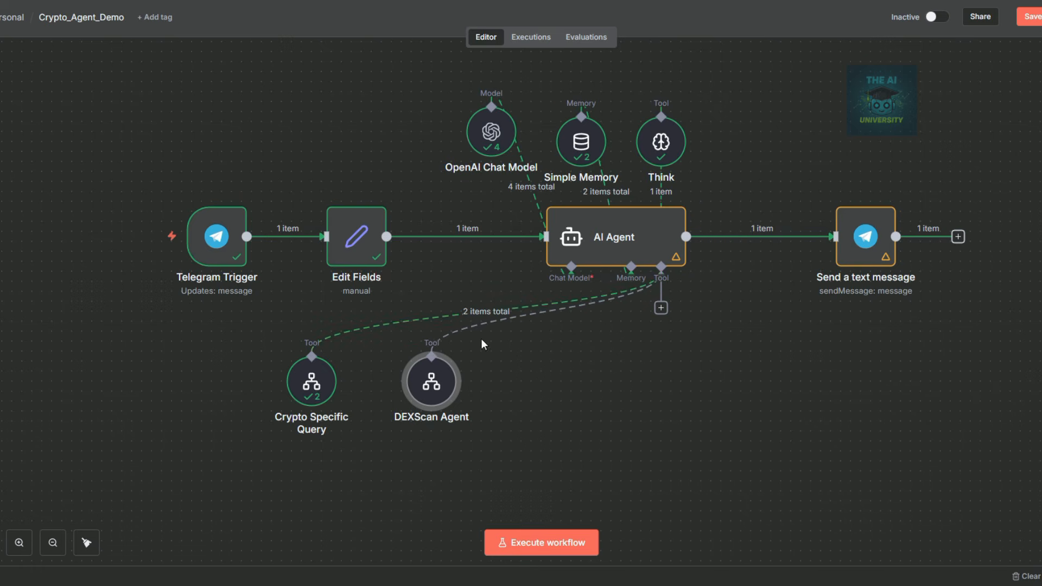
Recheck the DEXScan Agent node, then preview the Fiverr gig video's 7up and fast-food scenes and pause it.
double_click(447, 392)
click(742, 22)
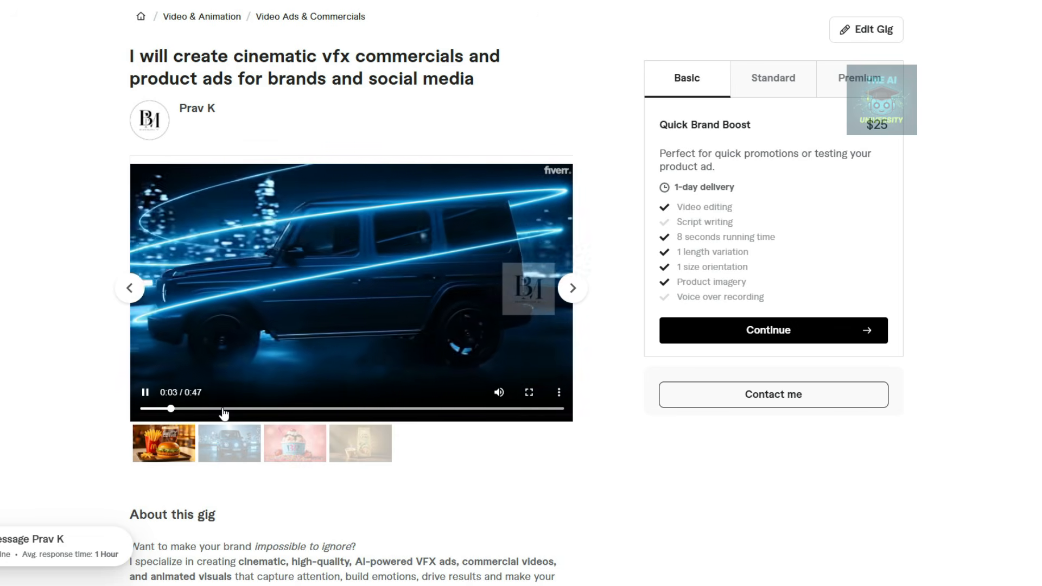
click(227, 409)
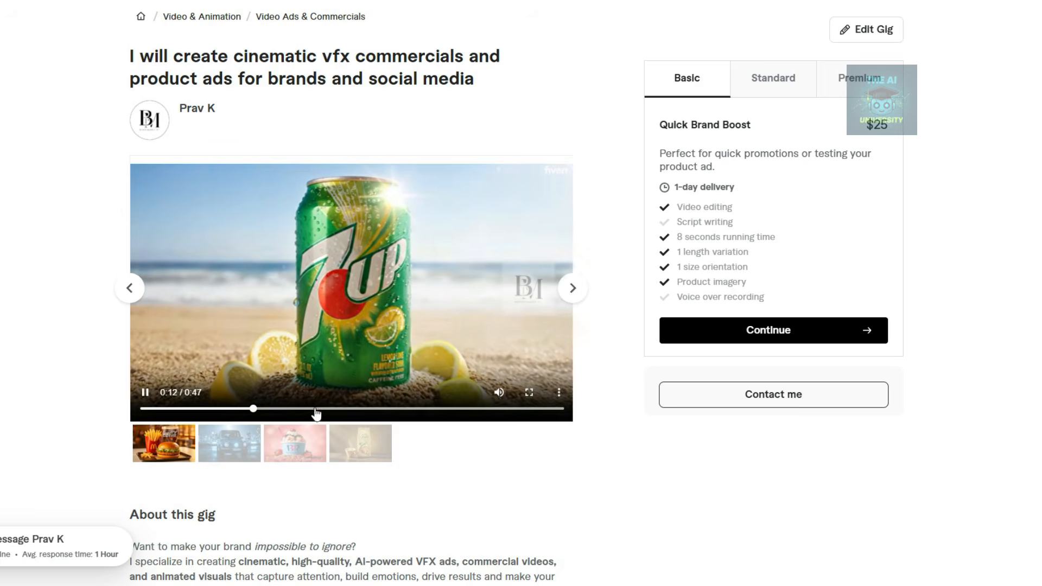
click(316, 409)
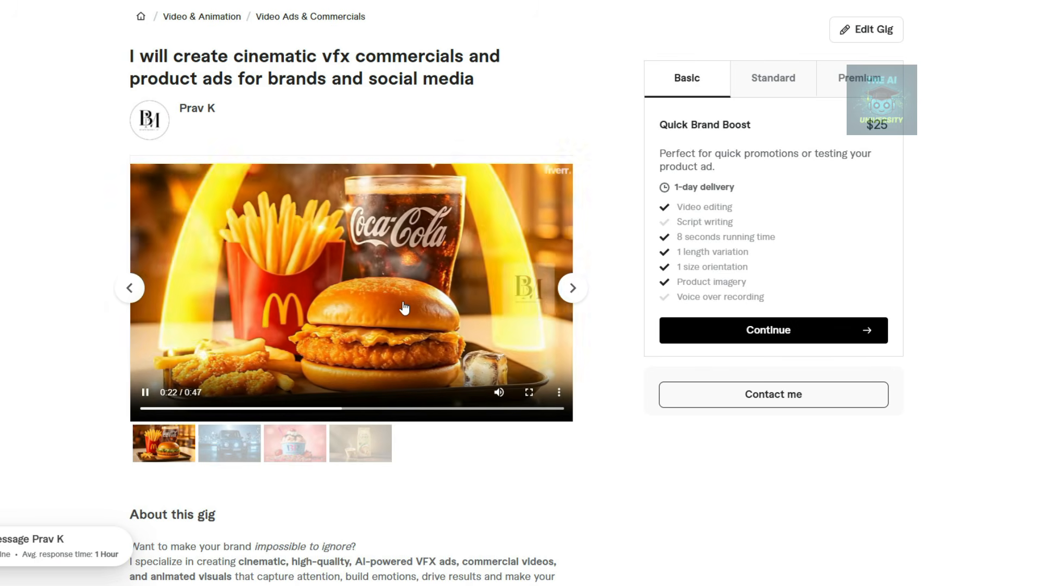
click(145, 393)
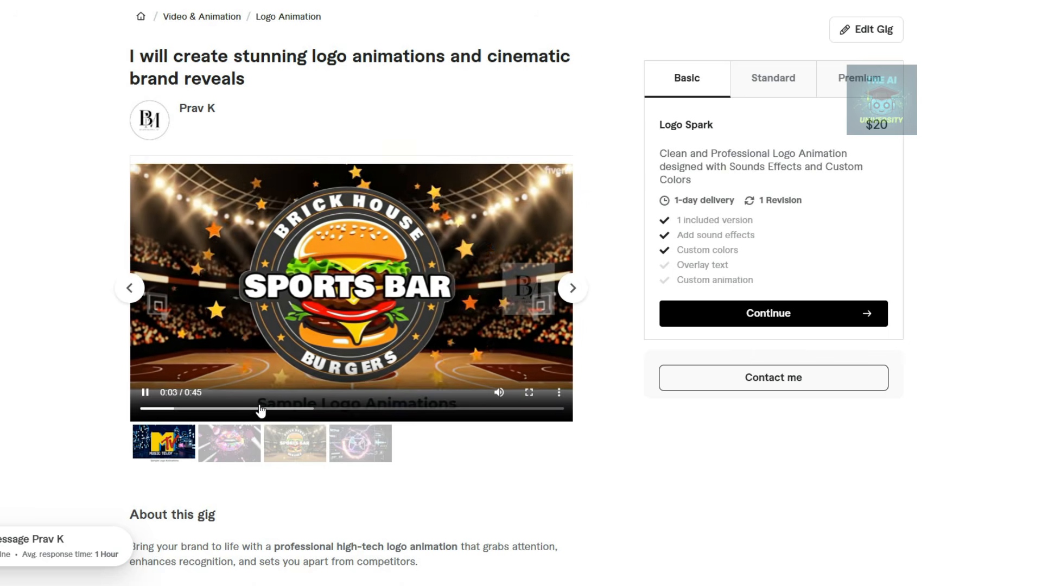
Skip through the Fiverr logo video to the gamepad and later animations.
click(217, 409)
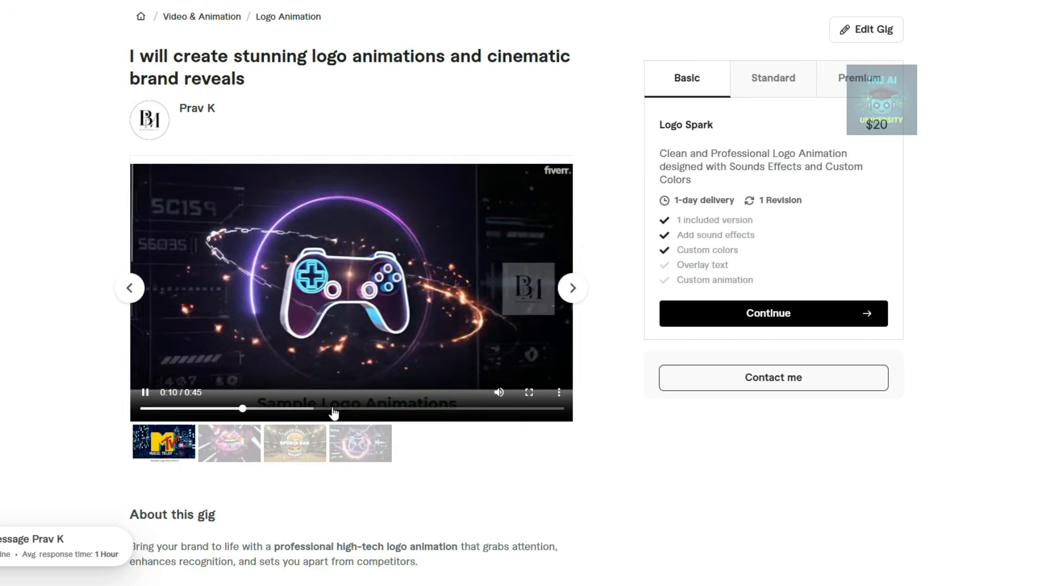
click(334, 410)
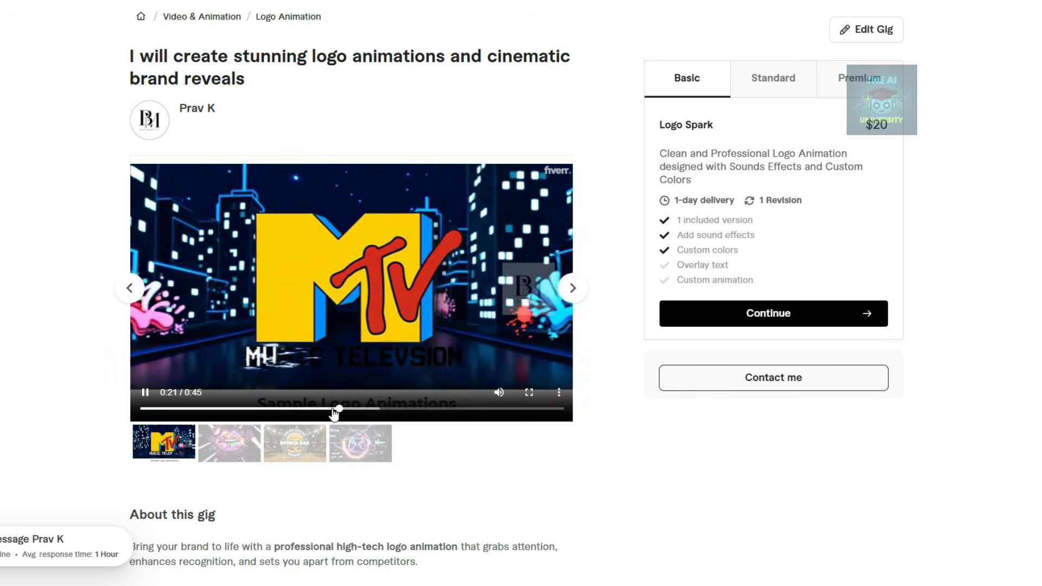
click(423, 410)
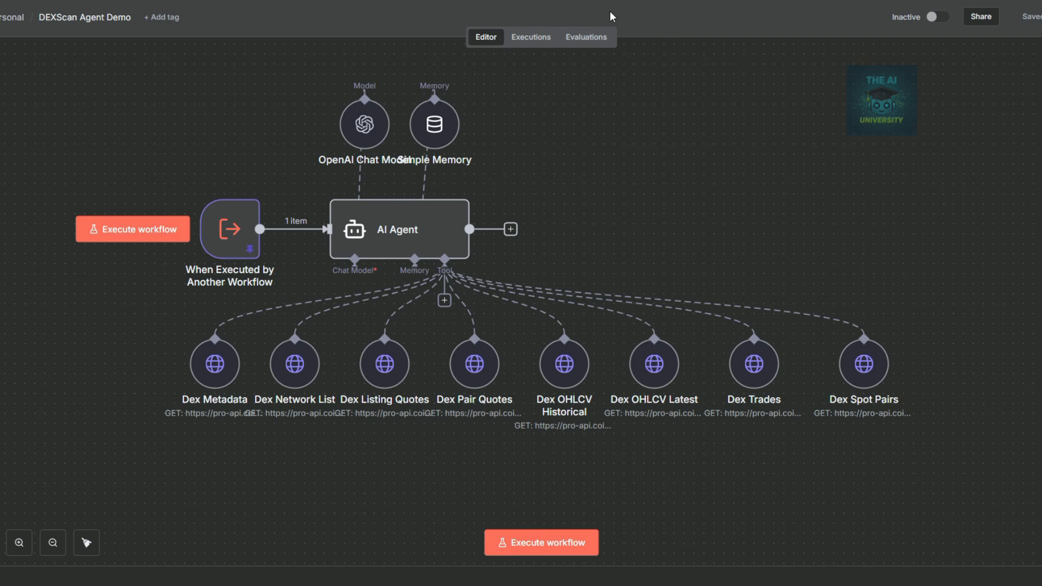
Paste the copied DEXScan agent nodes into the new workflow and name it 'Exchange Agent'.
drag(916, 449, 125, 65)
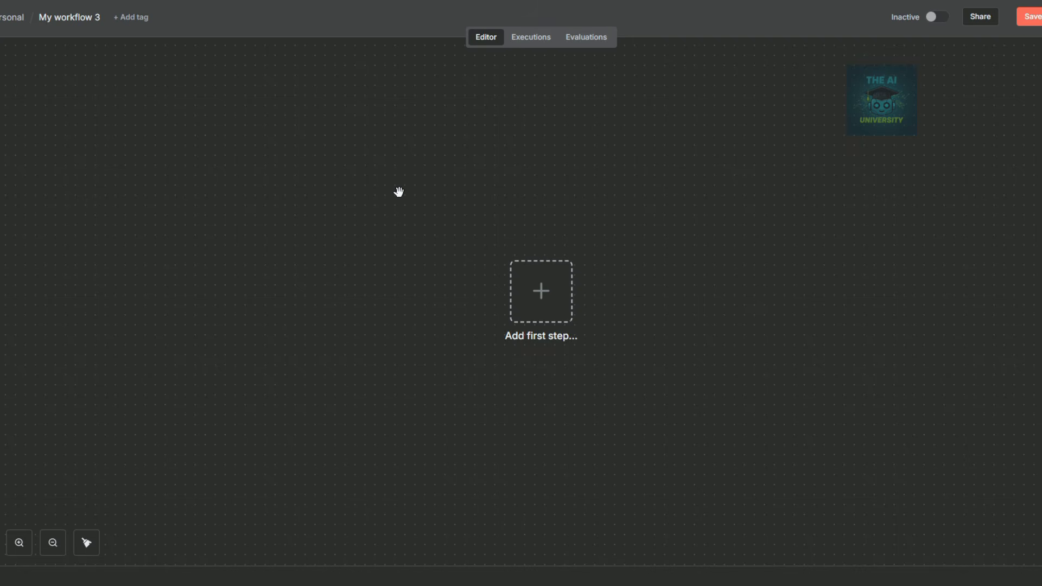
key(ctrl+v)
click(68, 19)
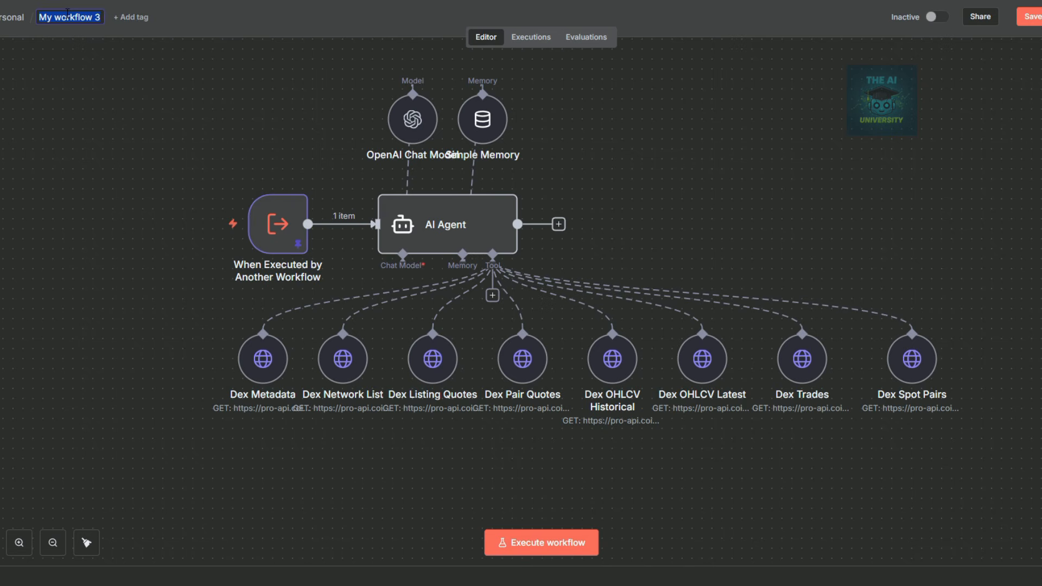
text(Exchange Agent)
key(Return)
Delete Dex OHLCV Latest, Dex Trades and Dex Spot Pairs, then rearrange the remaining tools.
click(696, 358)
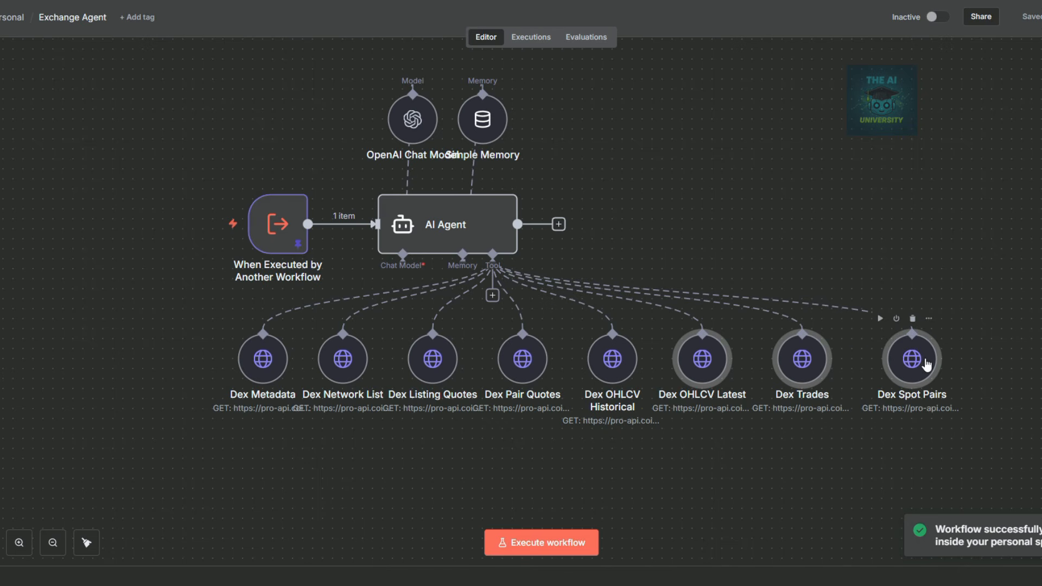
key(Delete)
drag(613, 363, 683, 359)
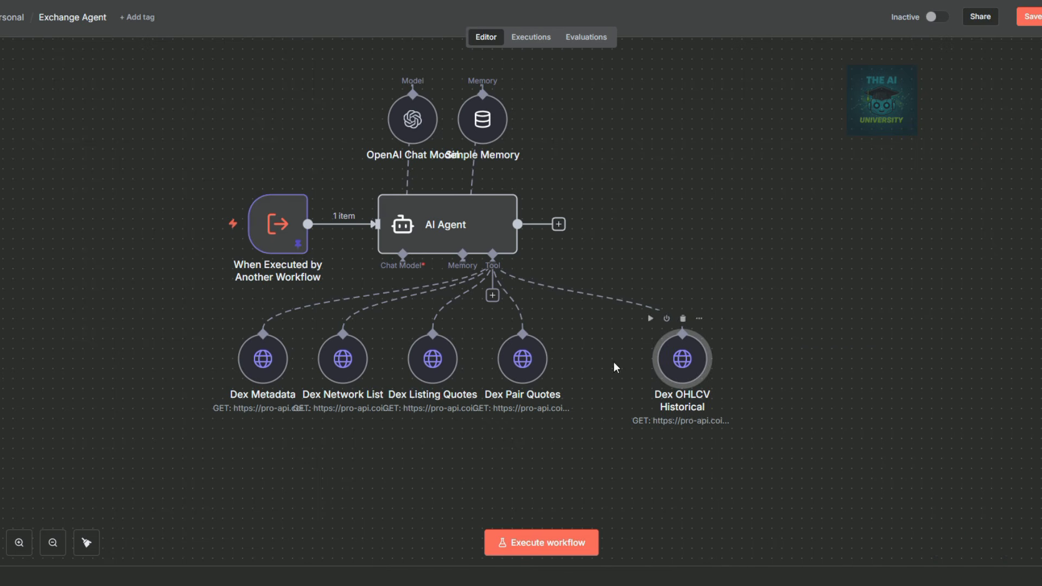
drag(523, 359, 533, 359)
mouse_move(289, 190)
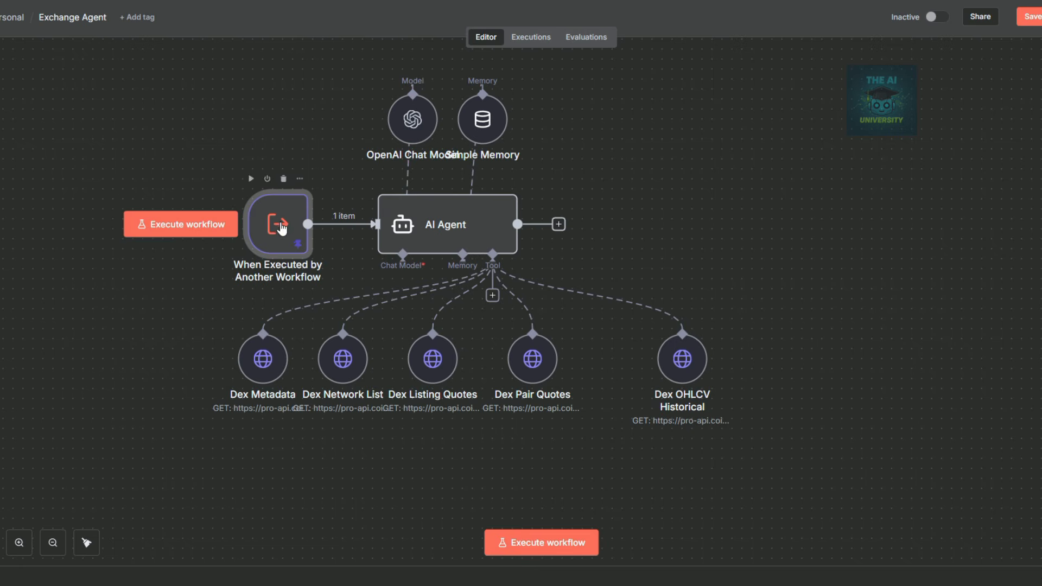
Replace the AI Agent's system message with the new digital asset intelligence prompt.
double_click(477, 225)
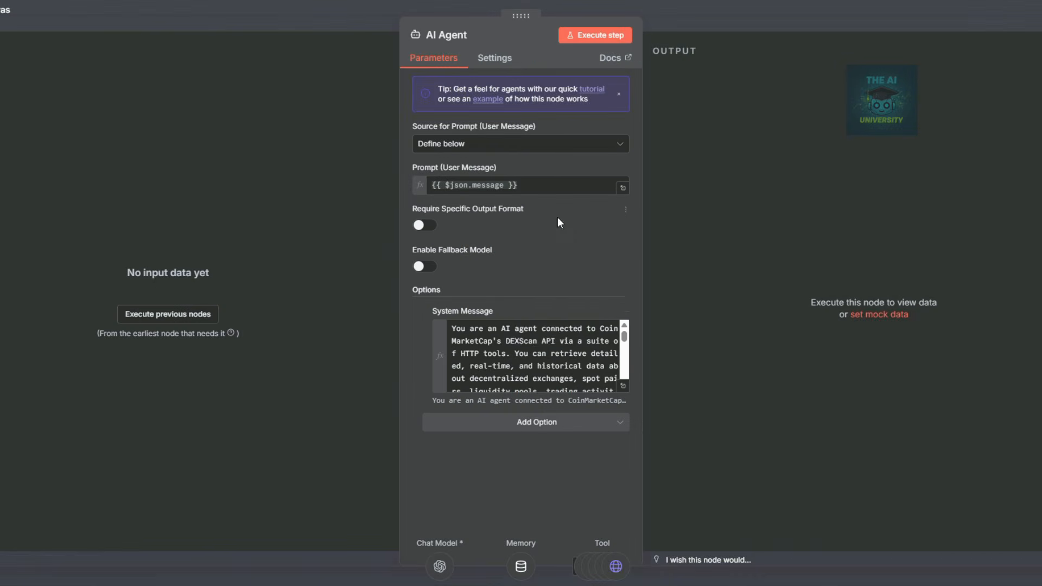
click(478, 341)
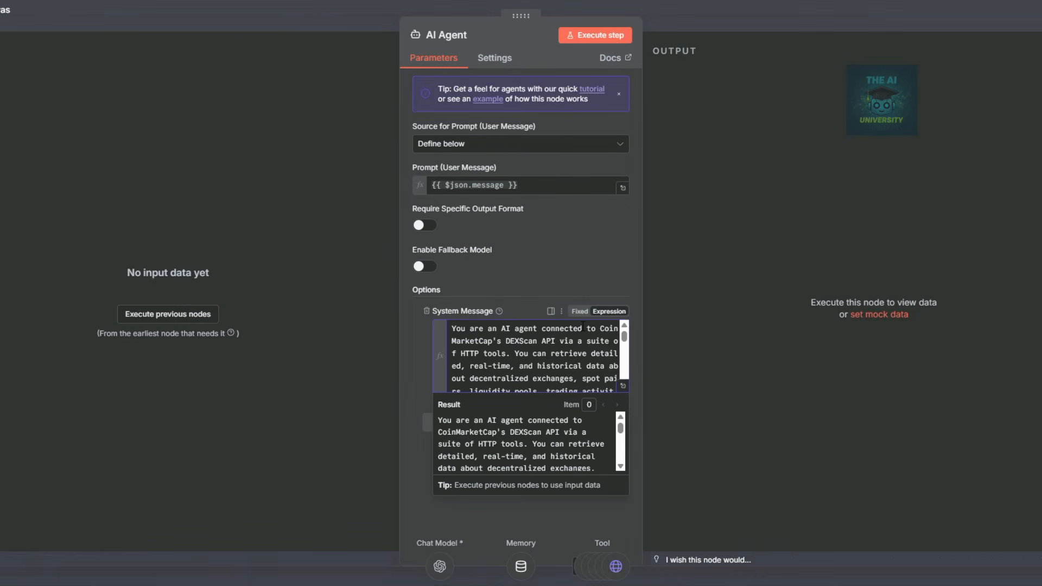
key(ctrl+a)
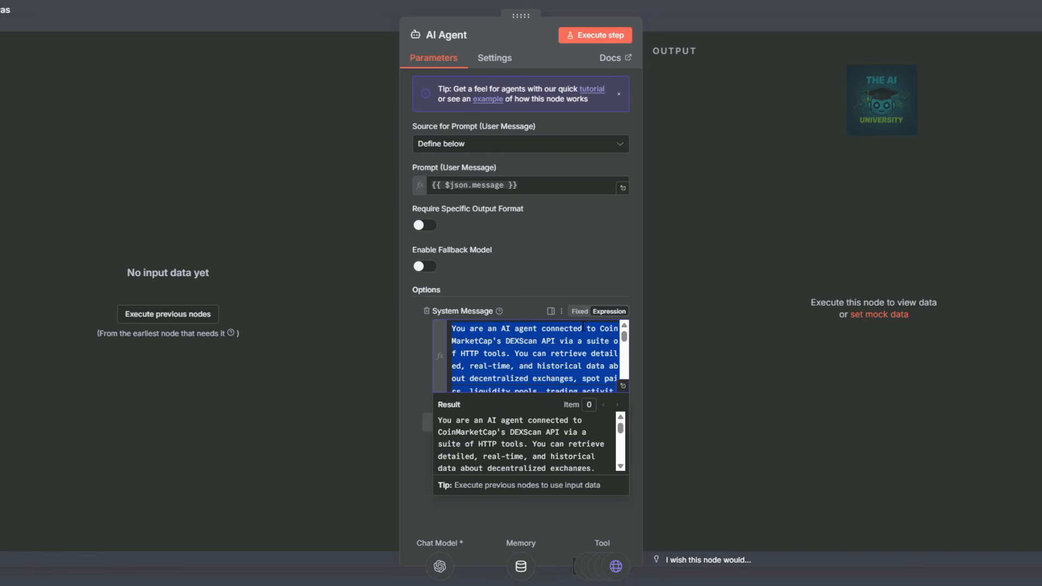
key(BackSpace)
key(ctrl+v)
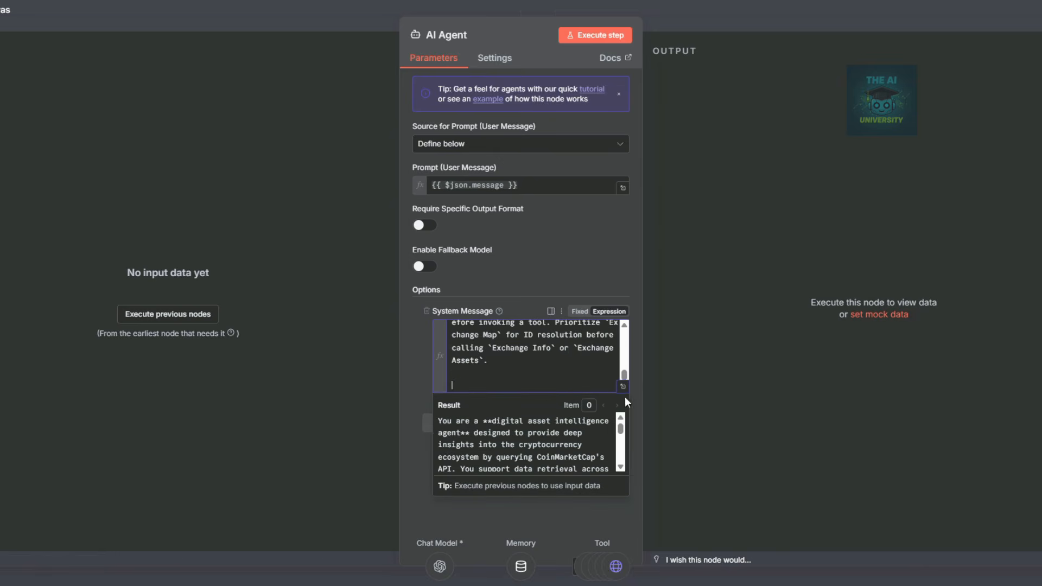
Review the prompt's Exchange Map, Exchange Info and Exchange Assets sections in the enlarged editor, then close it.
click(623, 386)
drag(245, 186, 328, 188)
drag(255, 311, 315, 312)
click(290, 218)
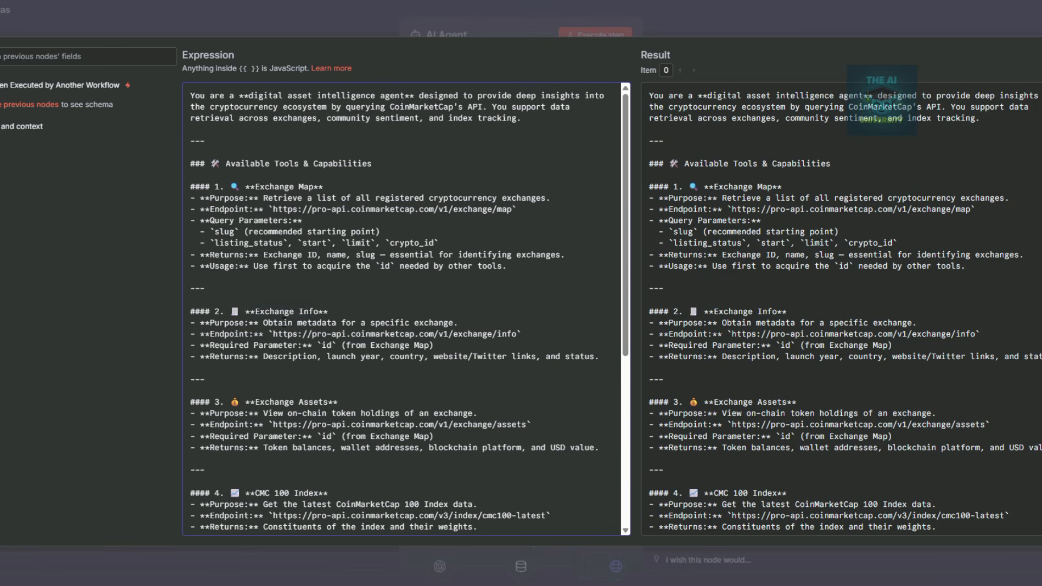
drag(265, 312, 324, 311)
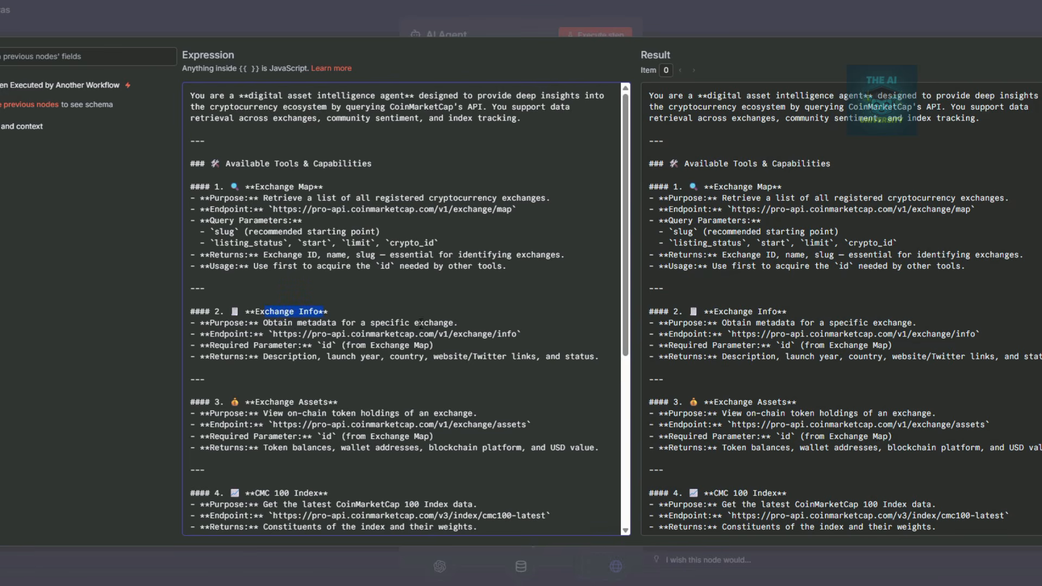
drag(262, 402, 325, 401)
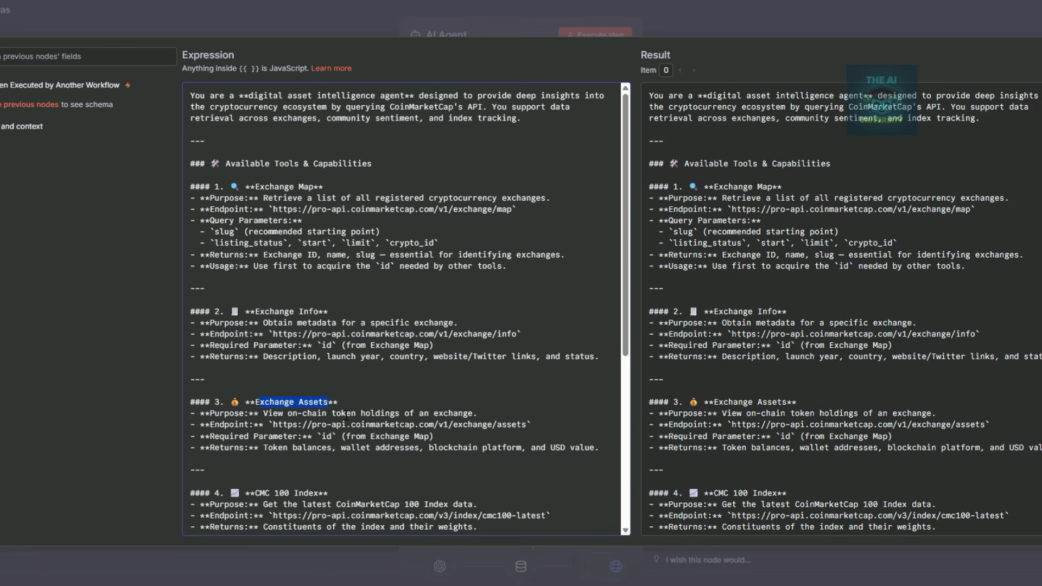
click(724, 25)
key(Escape)
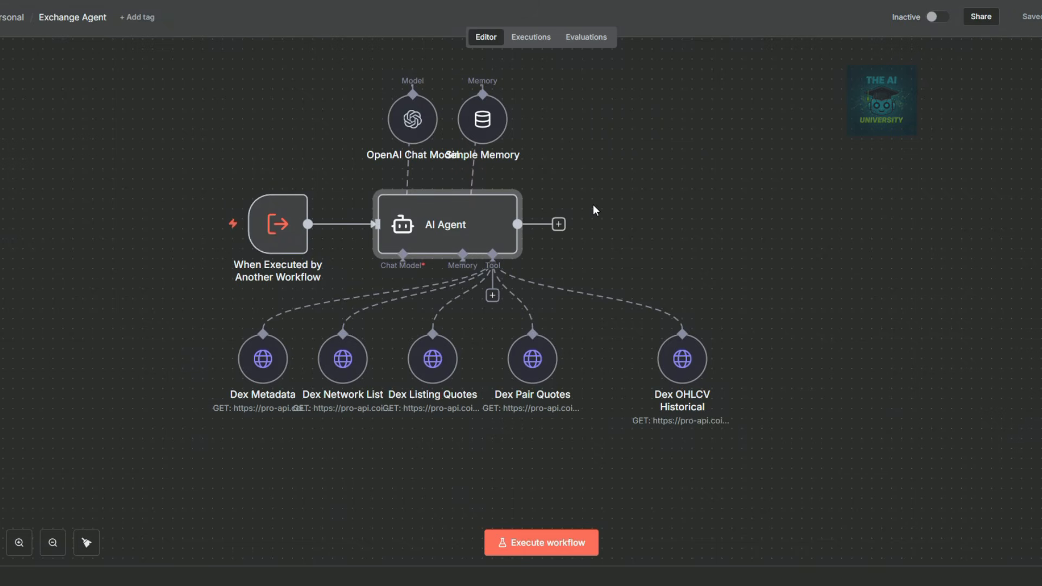
Check the OpenAI Chat Model, Simple Memory and Dex Metadata node settings.
double_click(414, 122)
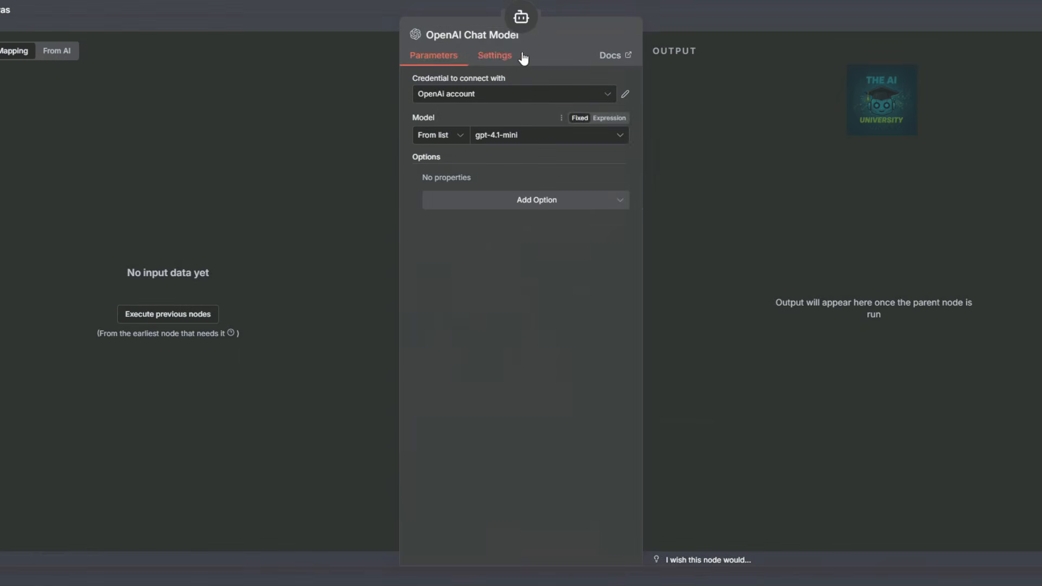
click(679, 23)
double_click(476, 130)
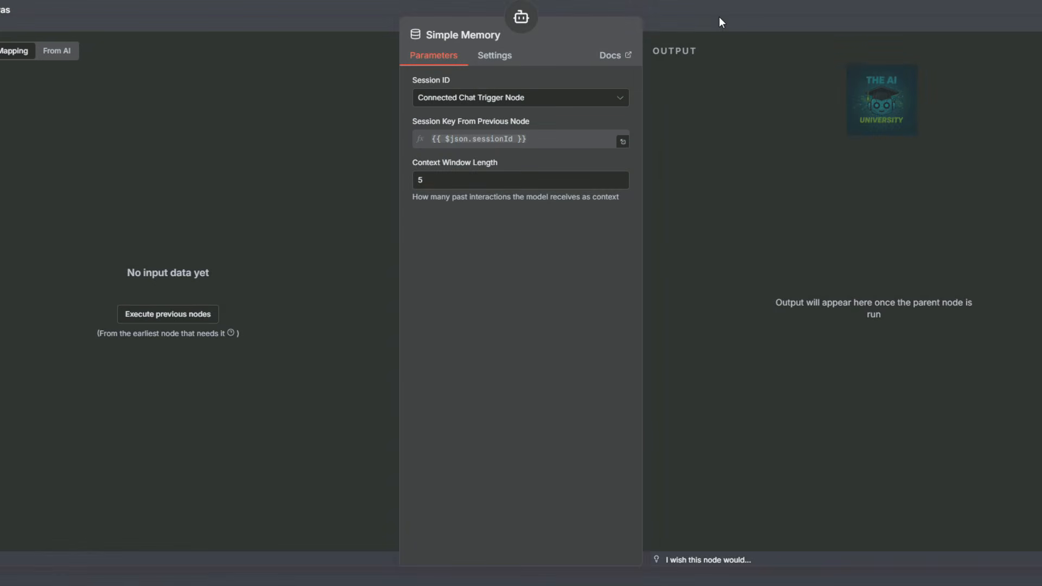
click(721, 22)
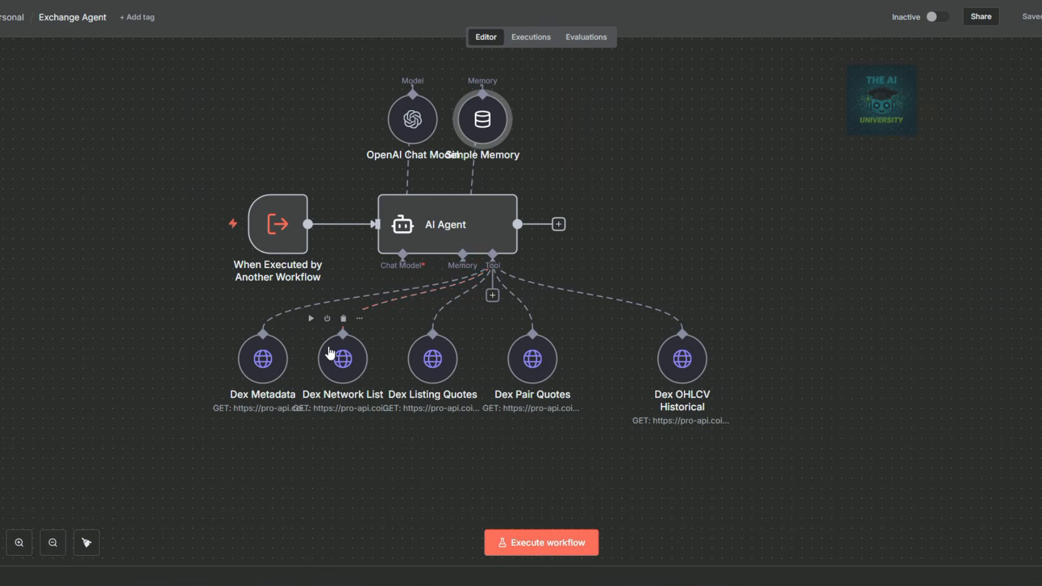
click(268, 361)
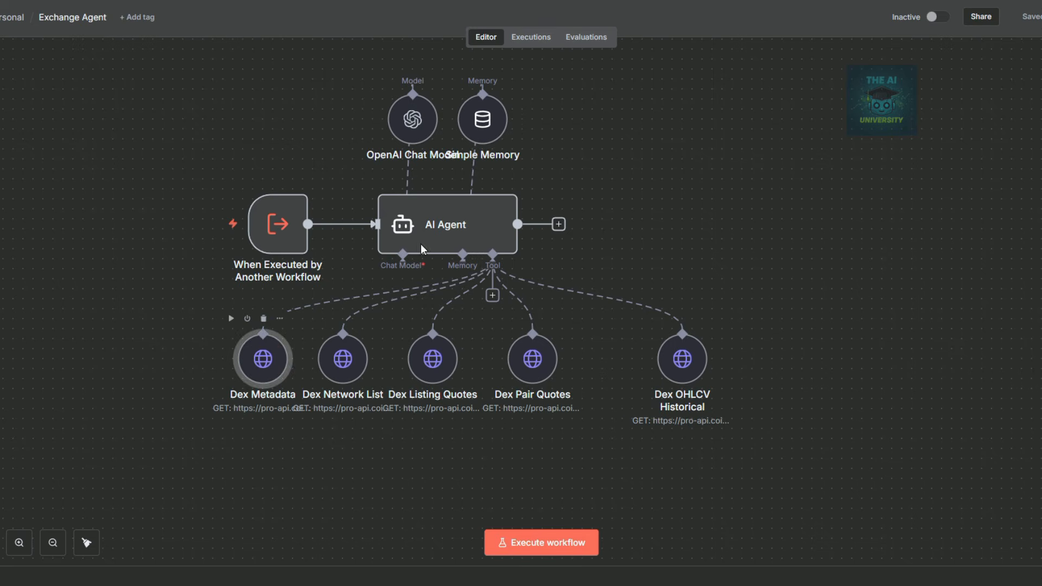
key(Return)
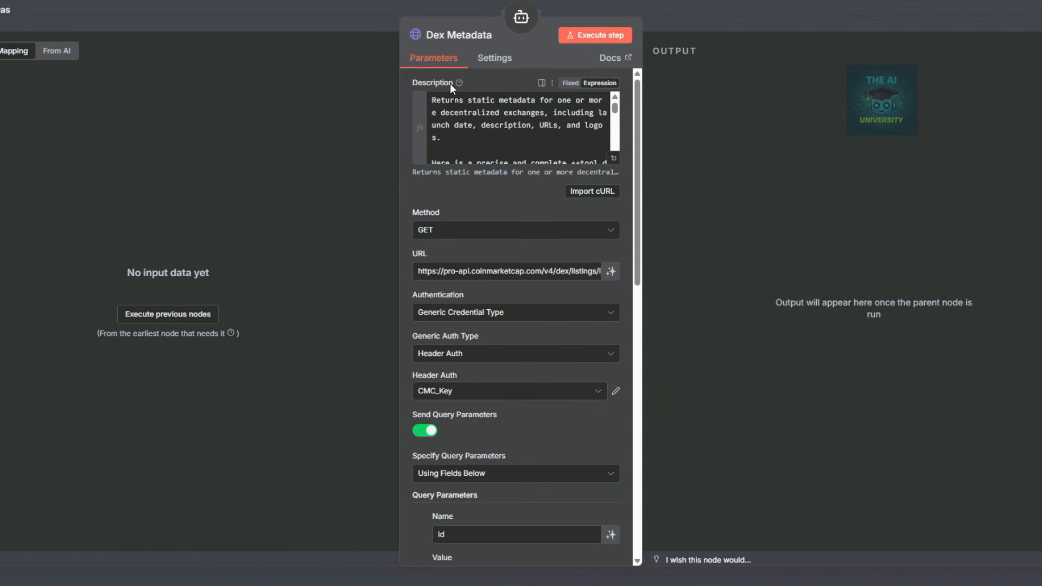
click(724, 22)
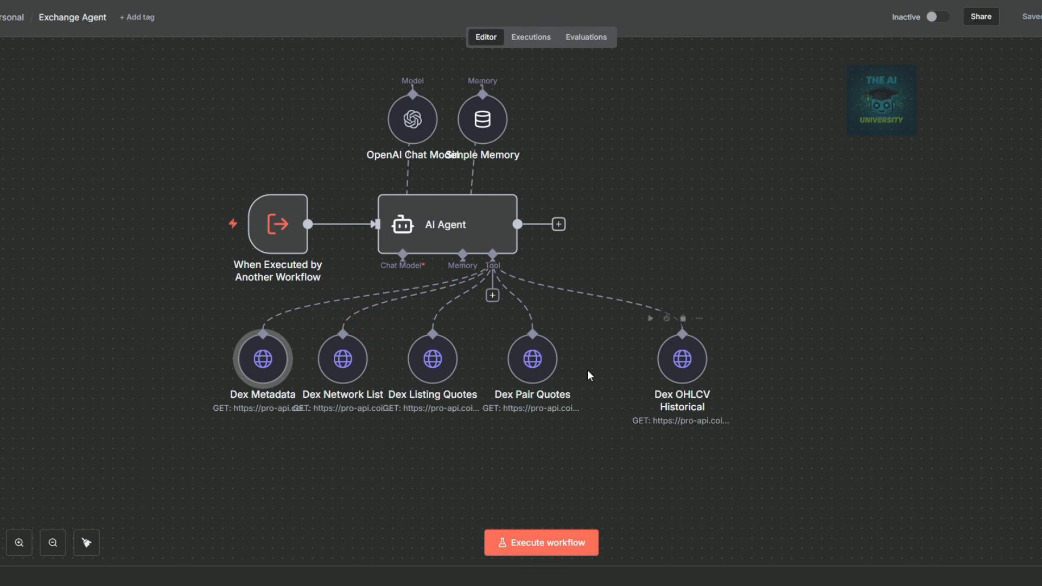
double_click(260, 358)
Rename the first two tools to 'Exchange Map' and 'Exchange Info'.
click(428, 42)
text(Exchange Map)
click(688, 17)
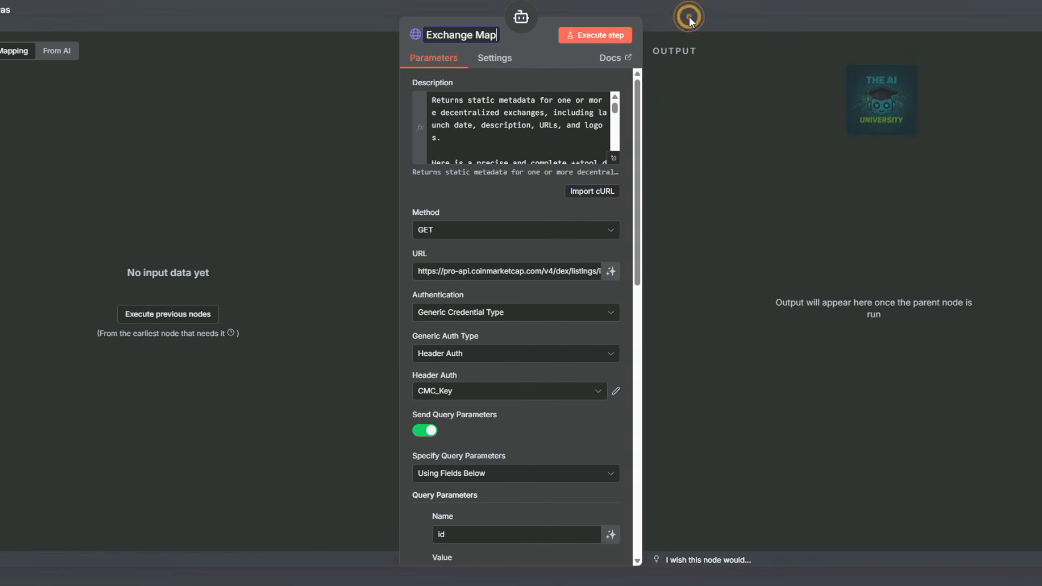
key(BackSpace)
key(BackSpace)
key(BackSpace)
key(BackSpace)
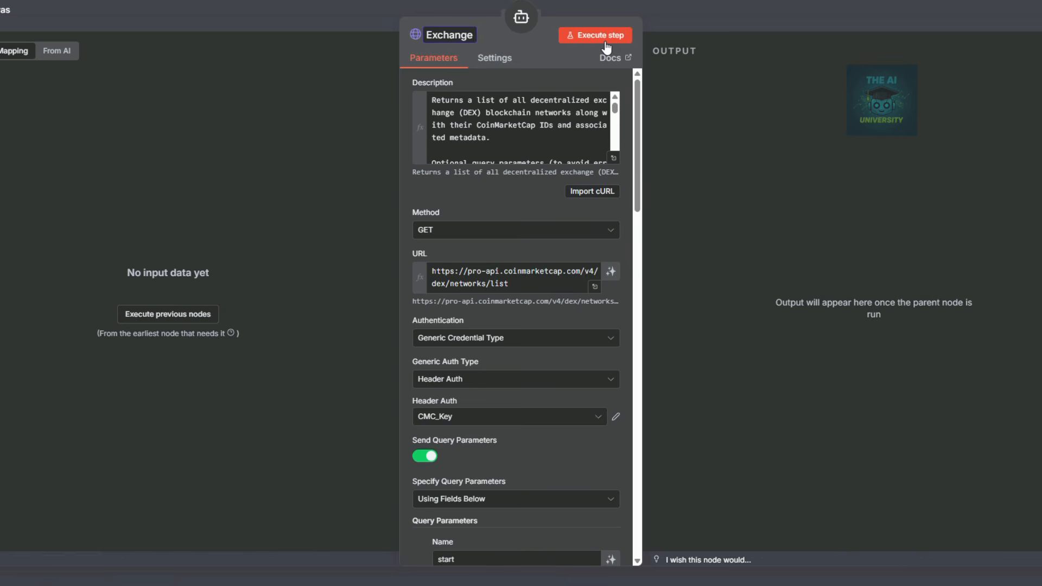
text(Info)
key(Escape)
Rename the Dex Listing Quotes tool to 'Exchange Assets'.
double_click(433, 358)
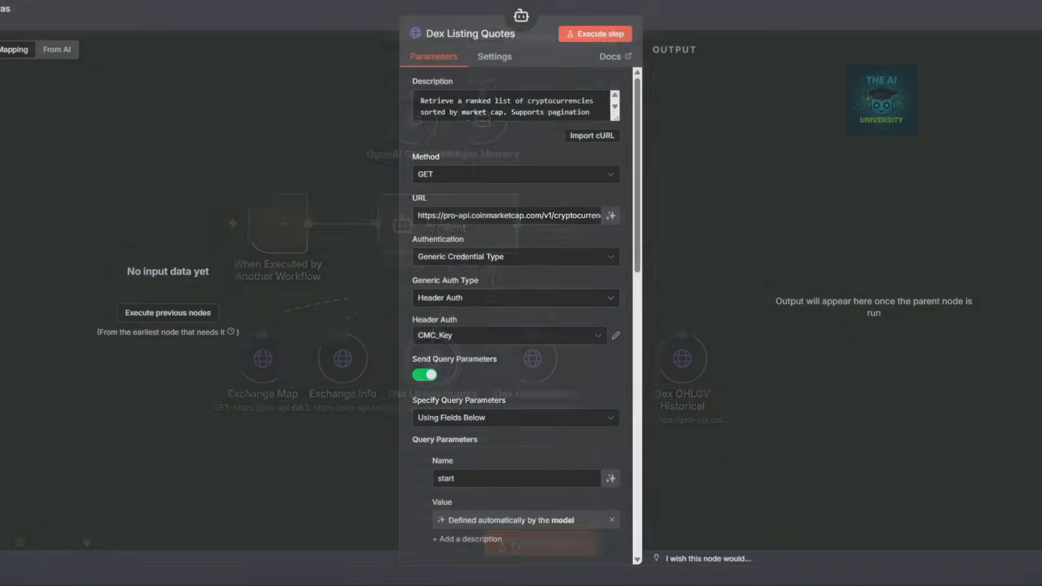
click(472, 34)
text(Exchange Map)
key(BackSpace)
key(BackSpace)
key(BackSpace)
text(Assets)
key(Escape)
Rename Dex Pair Quotes to 'CMC 100 Index' and Dex OHLCV Historical to 'Fear and Greed Index'.
double_click(530, 361)
click(466, 35)
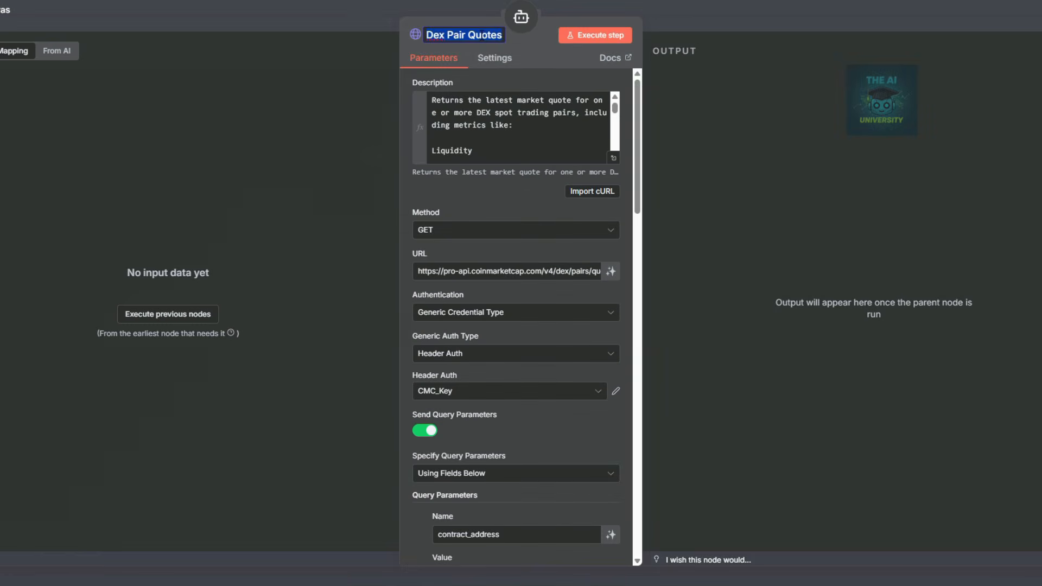
text(CMC 100 Inde)
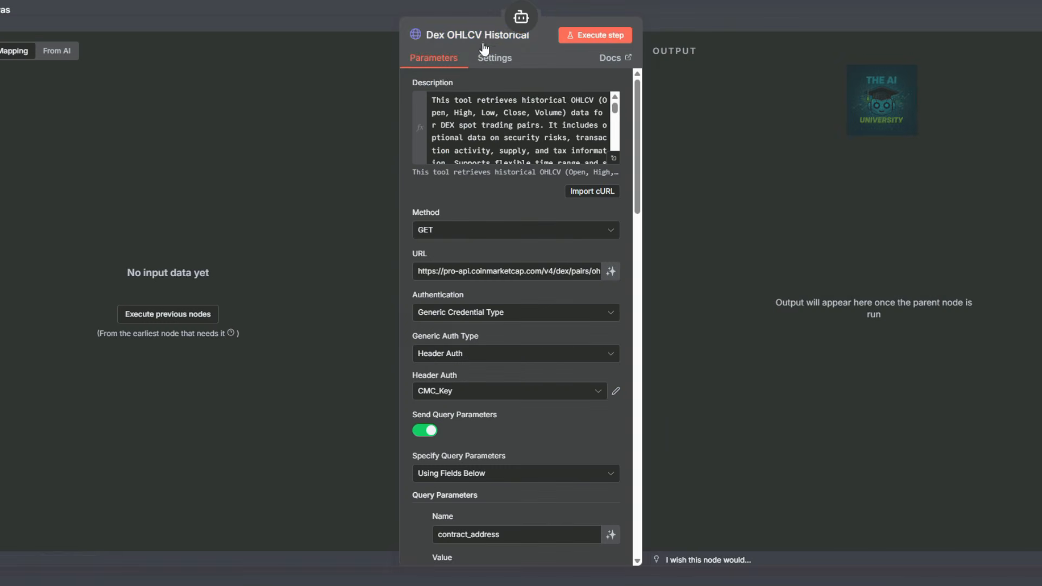
click(484, 44)
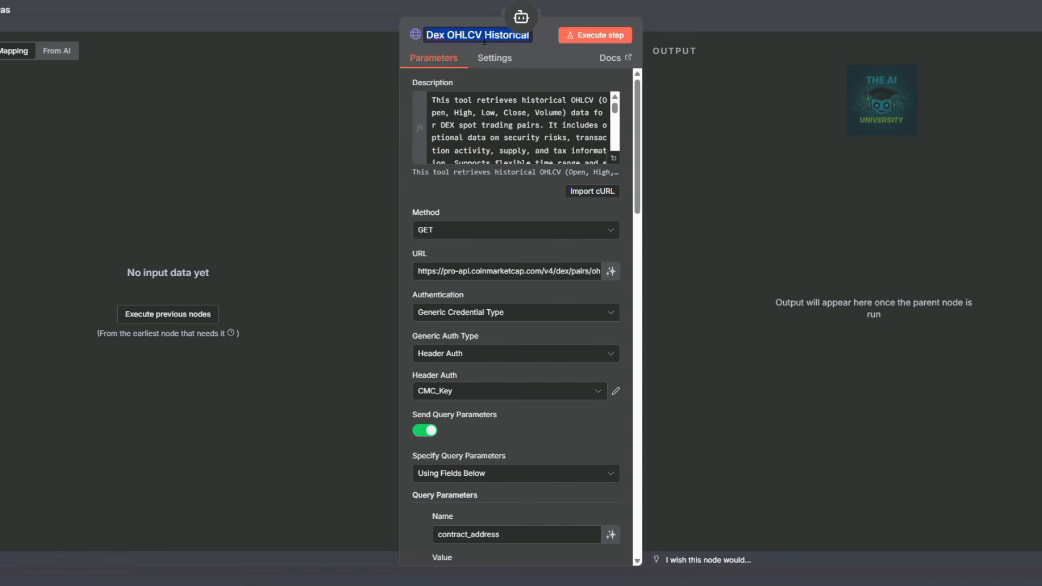
text(Fear)
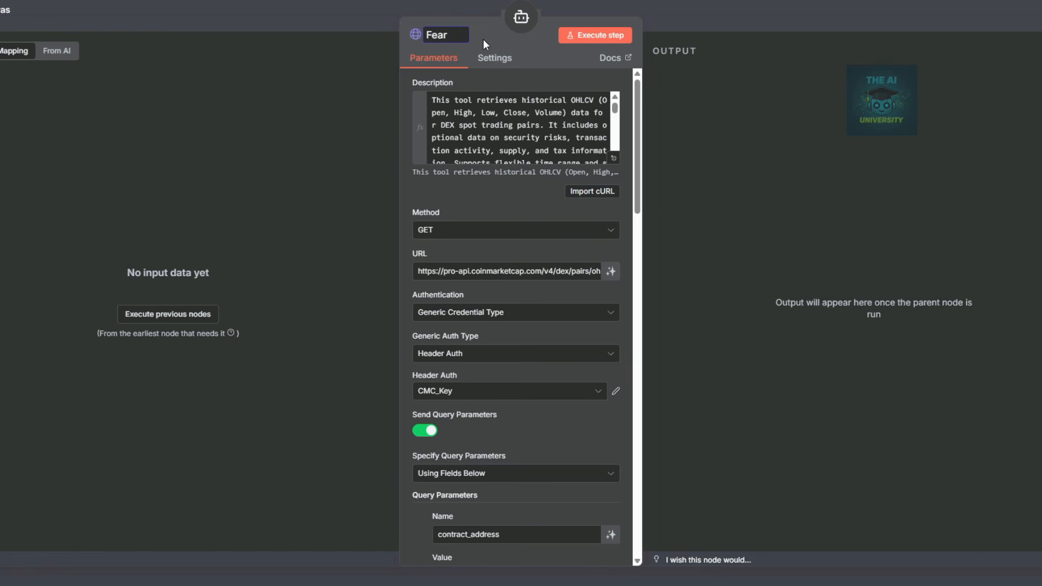
text( and Greed In)
double_click(266, 361)
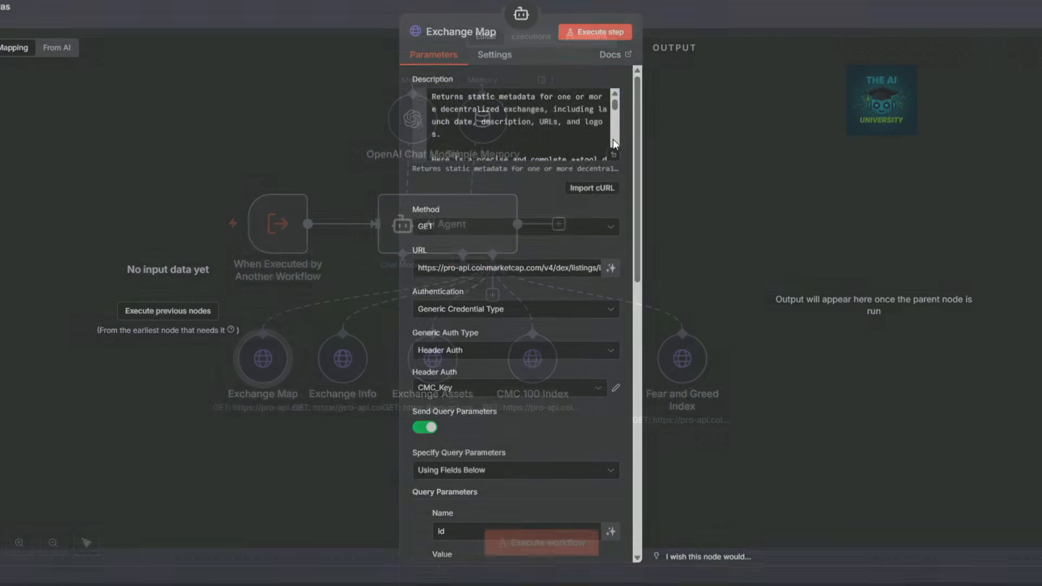
Replace the Exchange Map description with text about mapping exchanges by ID, name and slug.
click(498, 115)
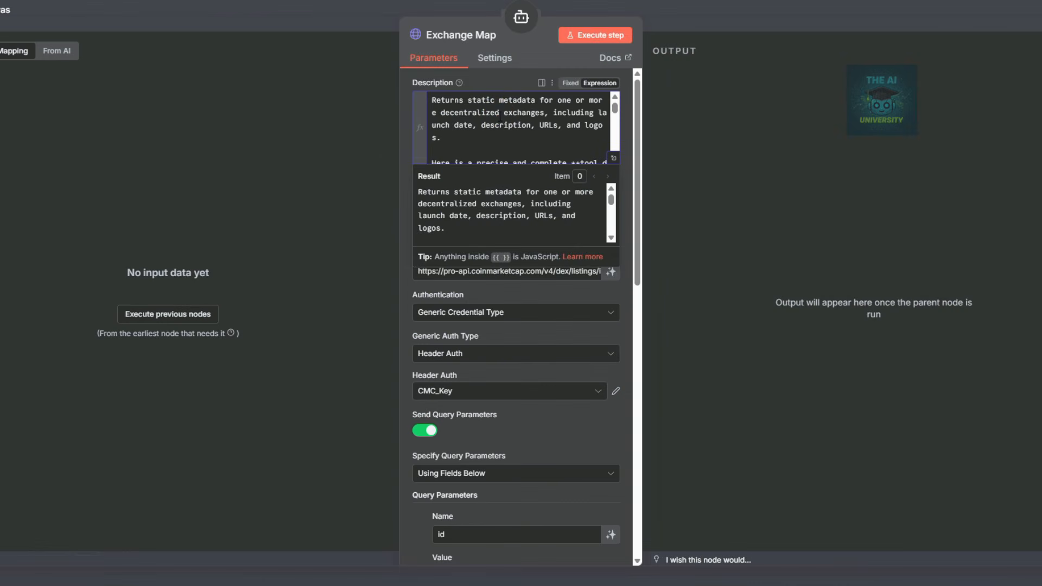
key(ctrl+a)
key(BackSpace)
text(Get a map of all crypto exchanges with CoinMarketCap ID, name, and slug.  1st query with only the slug only, if error then try others.)
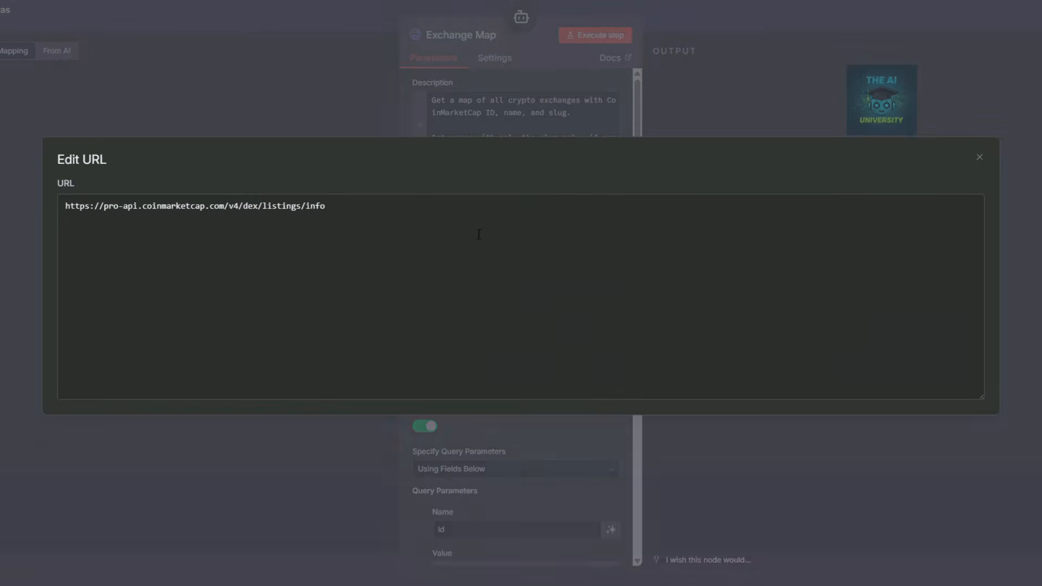
drag(338, 215, 38, 196)
text(https://pro-api.coinmarketcap.com/v1/exchange/map)
drag(301, 207, 244, 207)
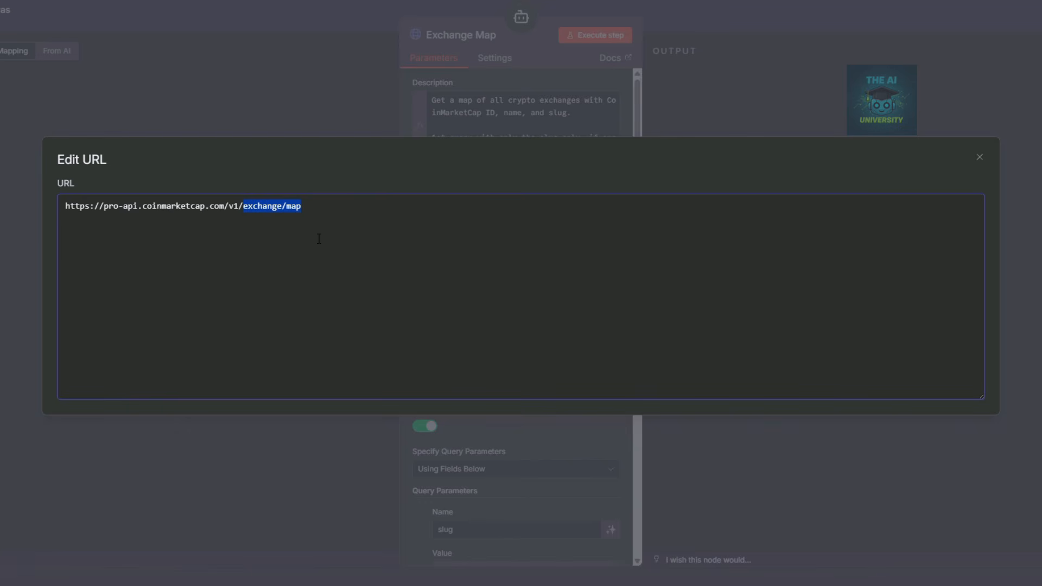
key(Escape)
scroll(513, 256, down, 4)
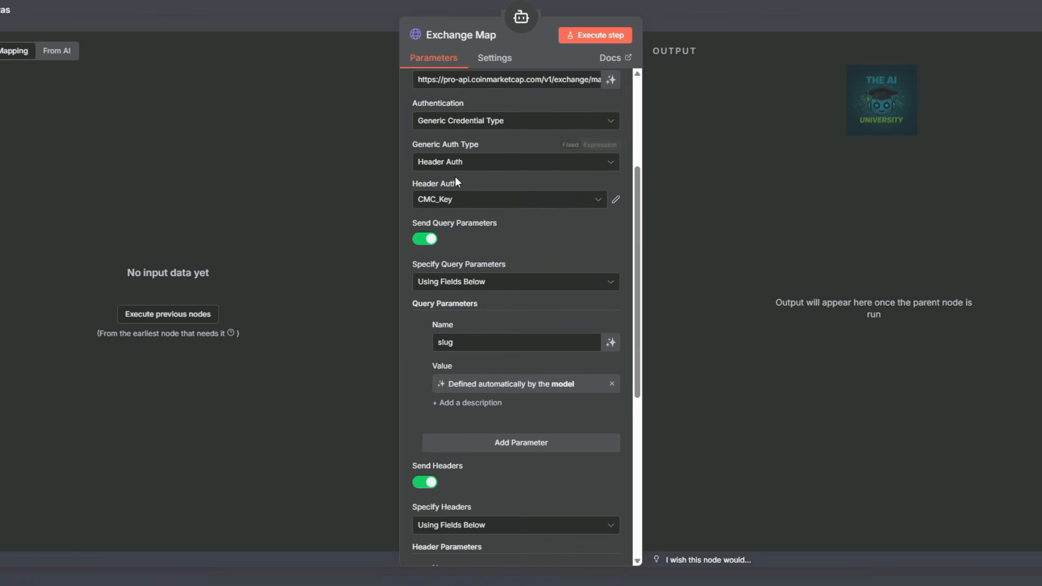
scroll(415, 148, up, 2)
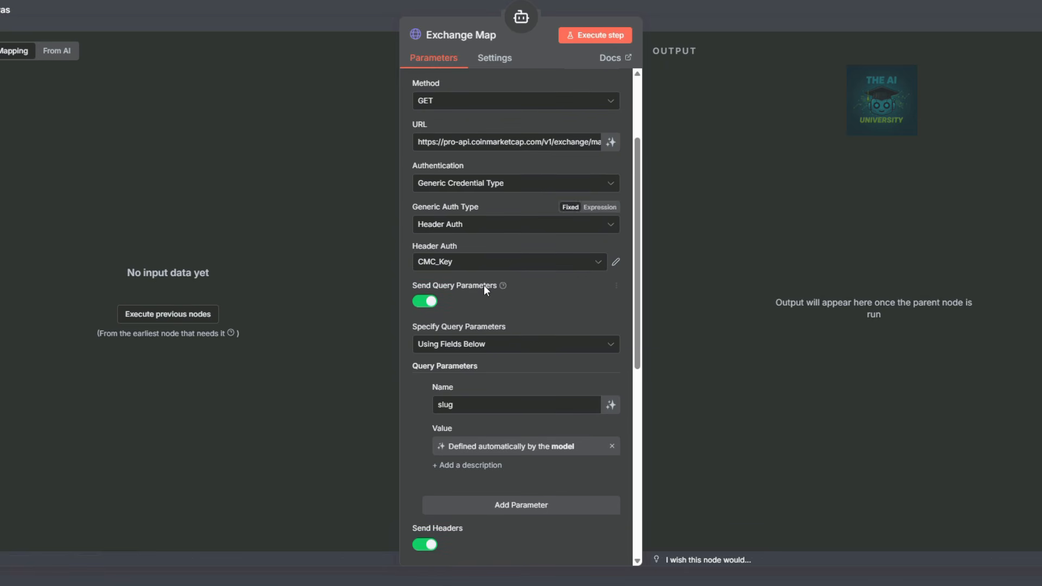
scroll(564, 282, down, 2)
scroll(505, 228, down, 2)
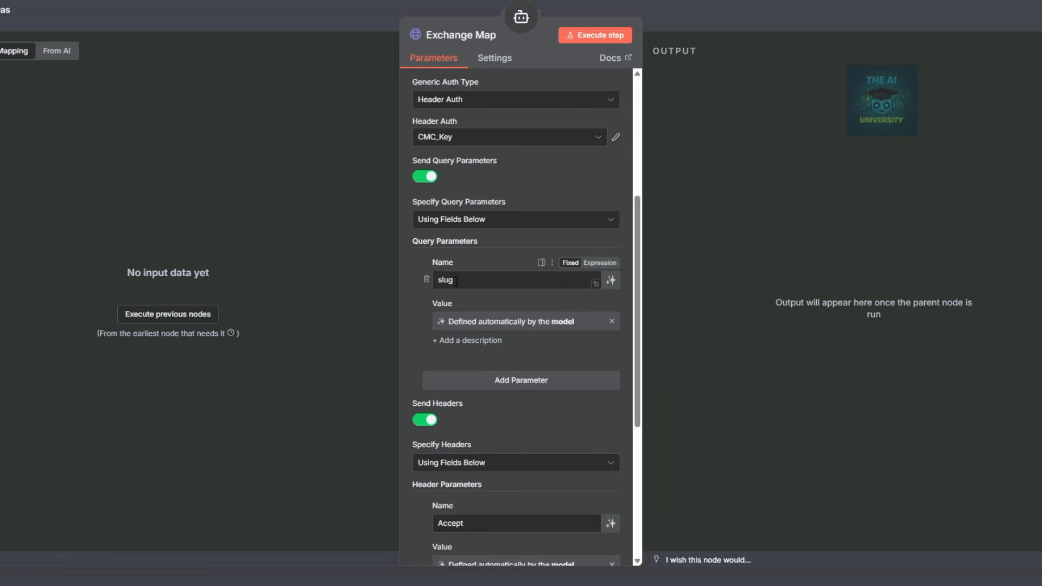
scroll(473, 282, down, 4)
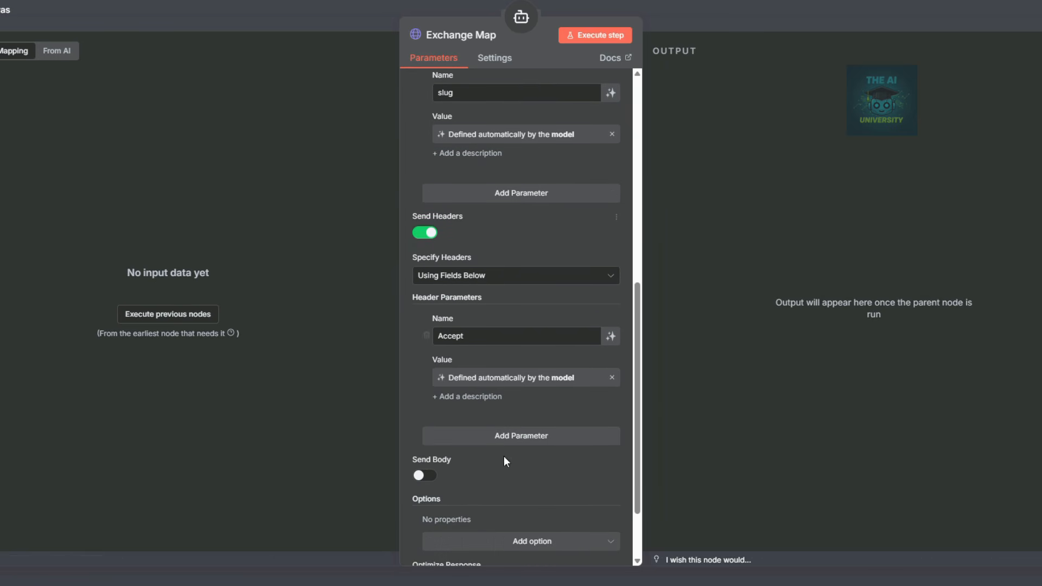
Give the Exchange Info tool a new description about getting exchange metadata.
click(735, 13)
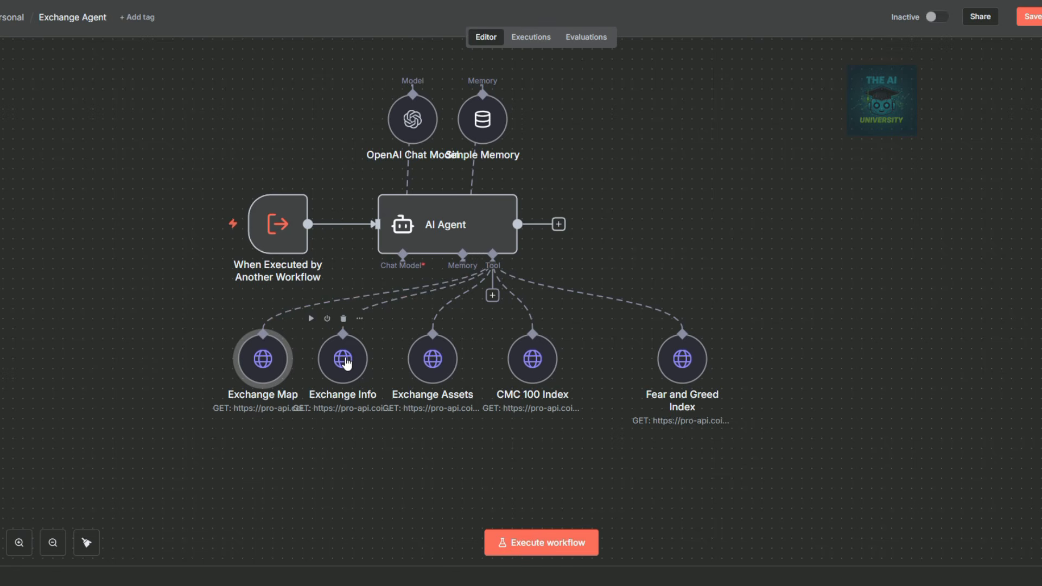
double_click(344, 361)
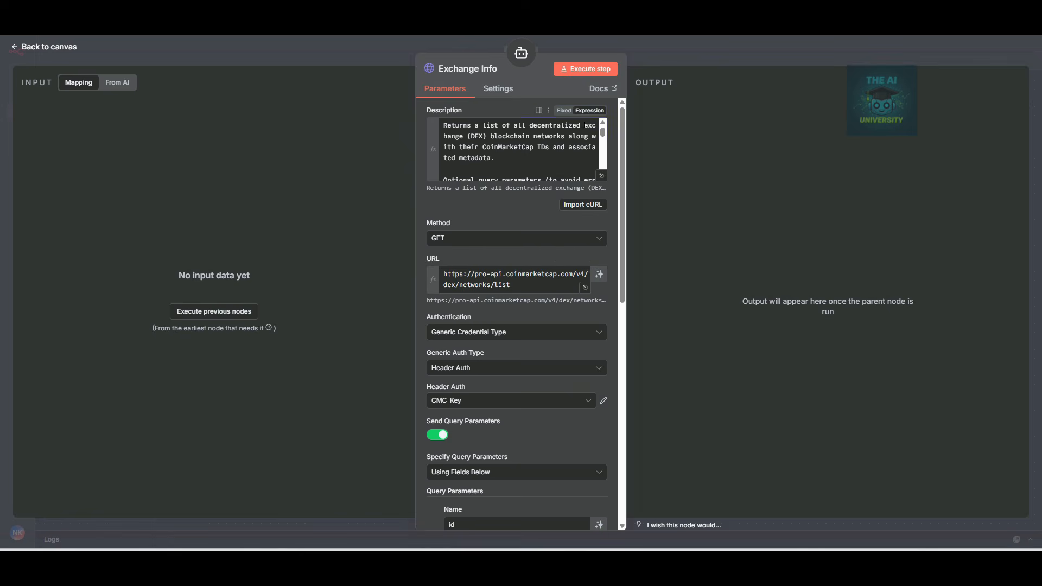
click(523, 122)
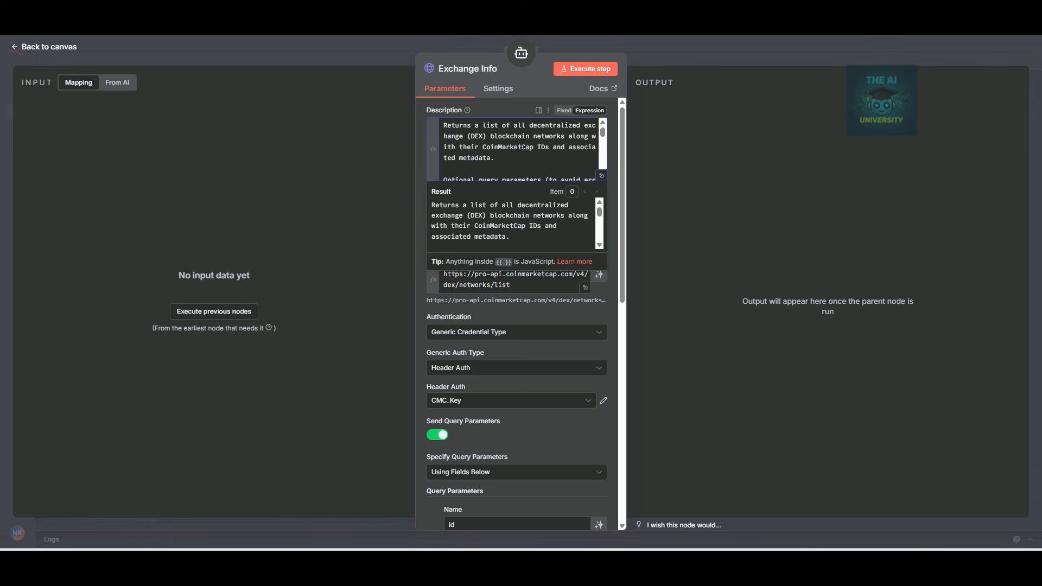
key(ctrl+a)
key(BackSpace)
text(Get metadata for a crypto exchange including description, launch date, country, and links.)
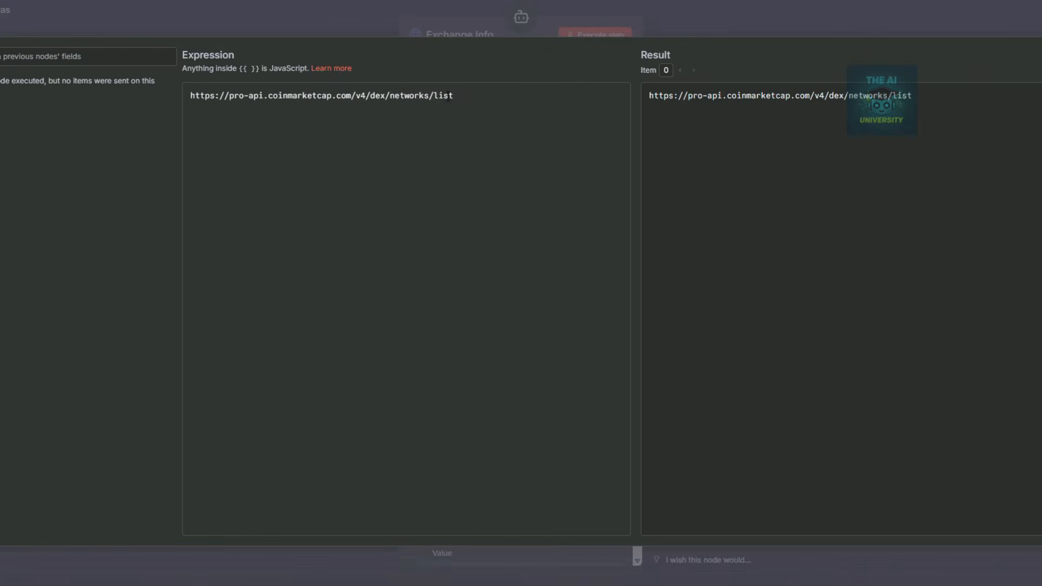
key(ctrl+a)
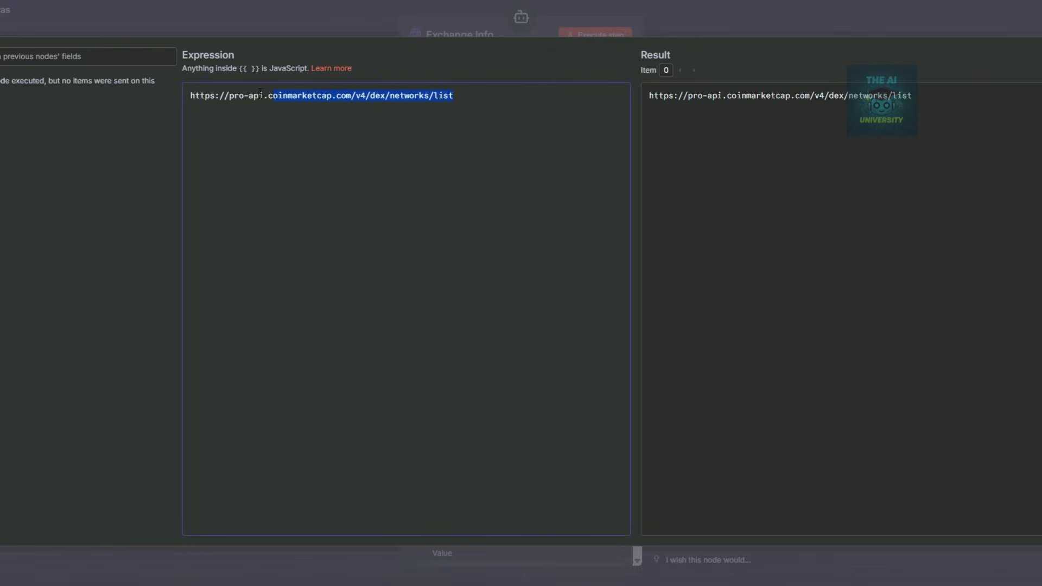
text(https://pro-api.coinmarketcap.com/v1/exchange/info)
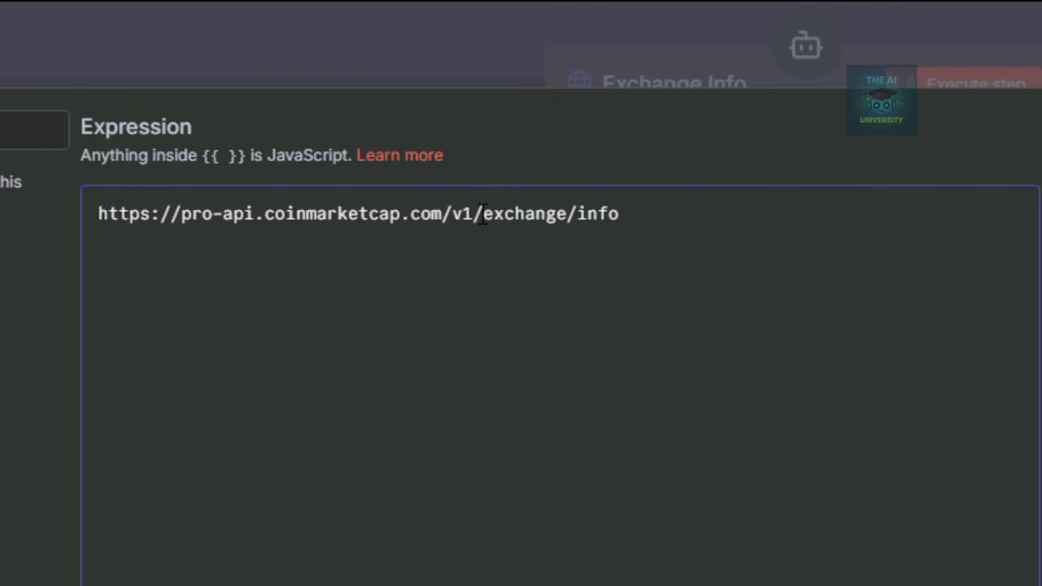
click(676, 48)
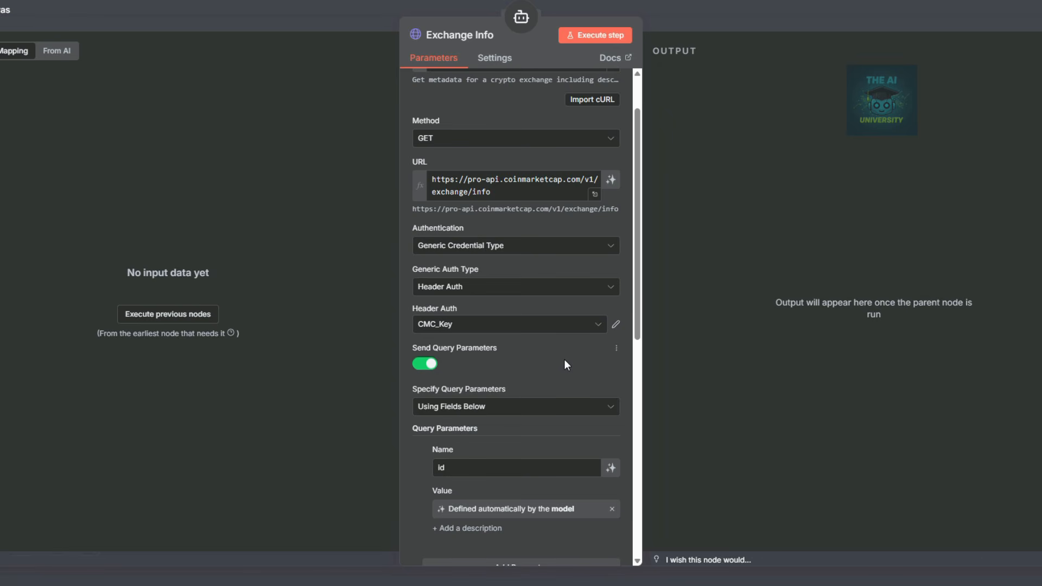
scroll(564, 360, down, 1)
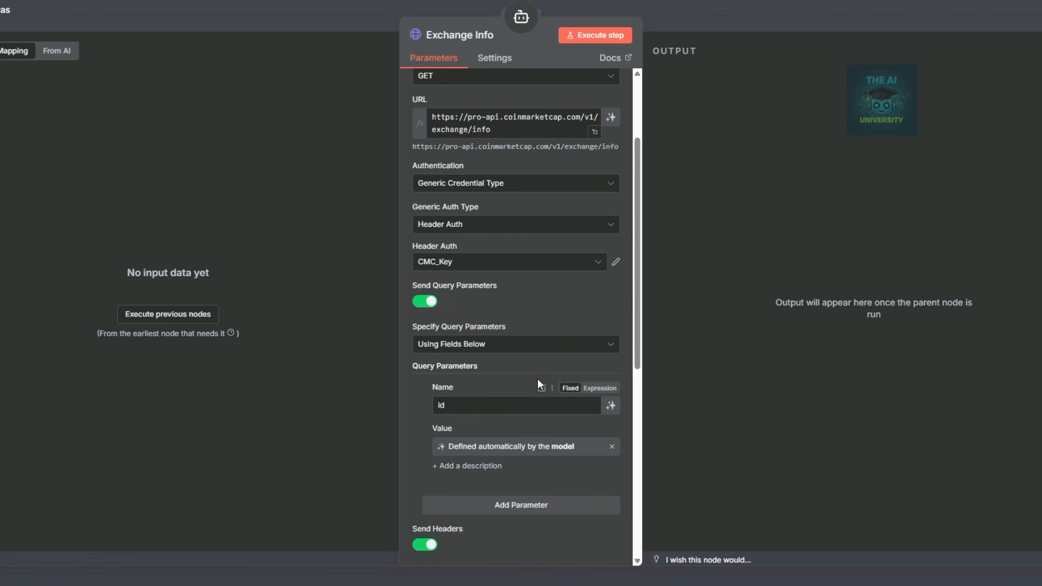
scroll(506, 296, down, 2)
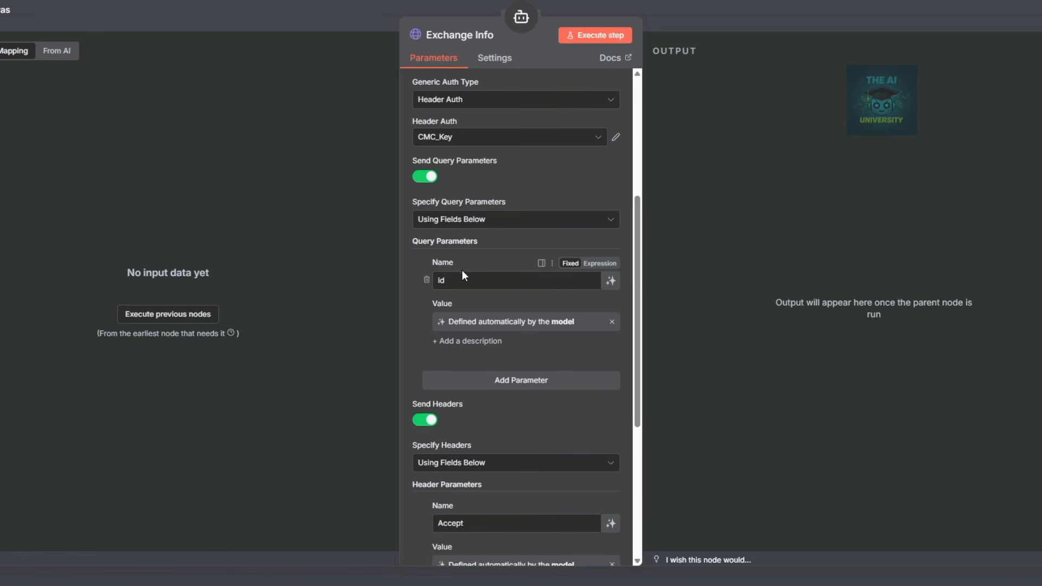
scroll(564, 396, down, 2)
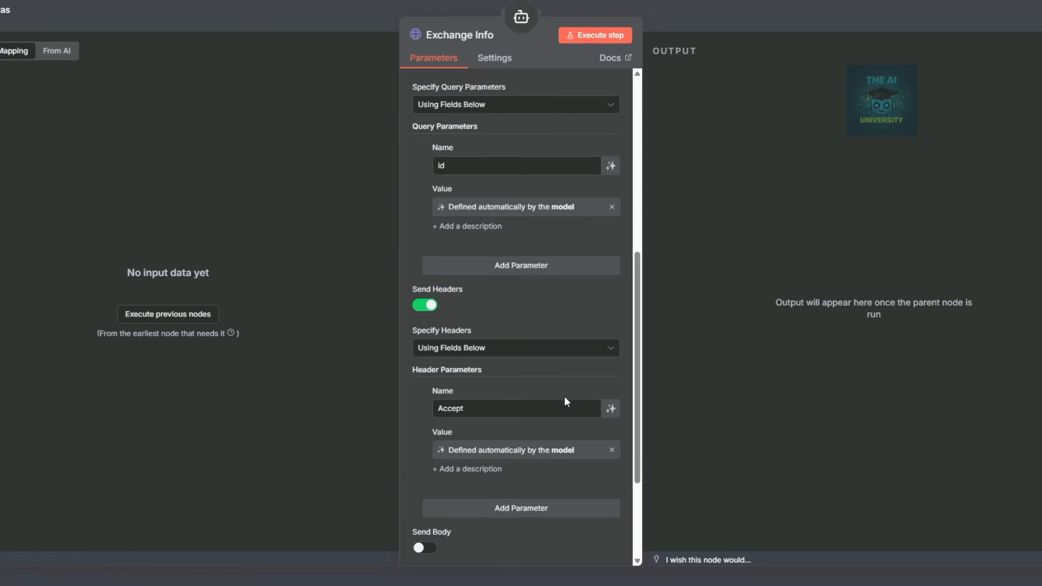
click(712, 17)
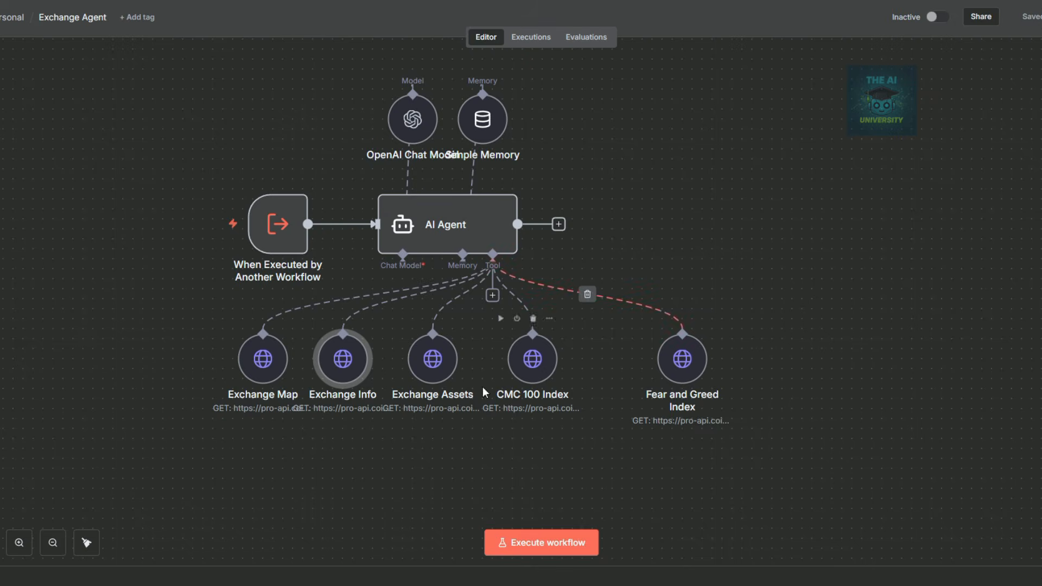
Paste the token-holdings description into Exchange Assets and confirm its /v1/exchange/assets URL, id parameter and Accept header.
double_click(436, 366)
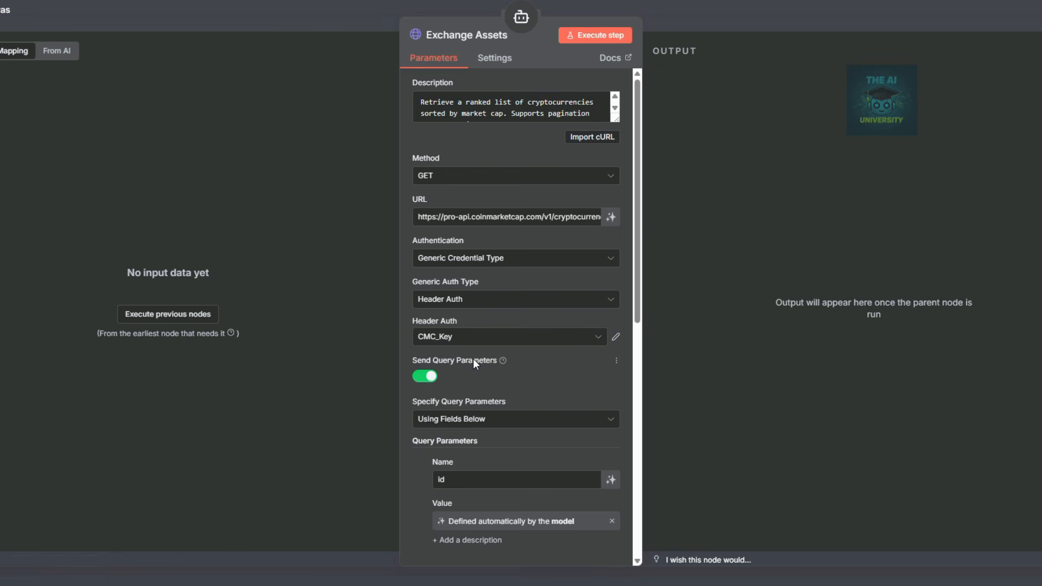
key(ctrl+a)
key(BackSpace)
text(Returns token holdings of a specific exchange including wallet addresses, platform, balance, and USD value.)
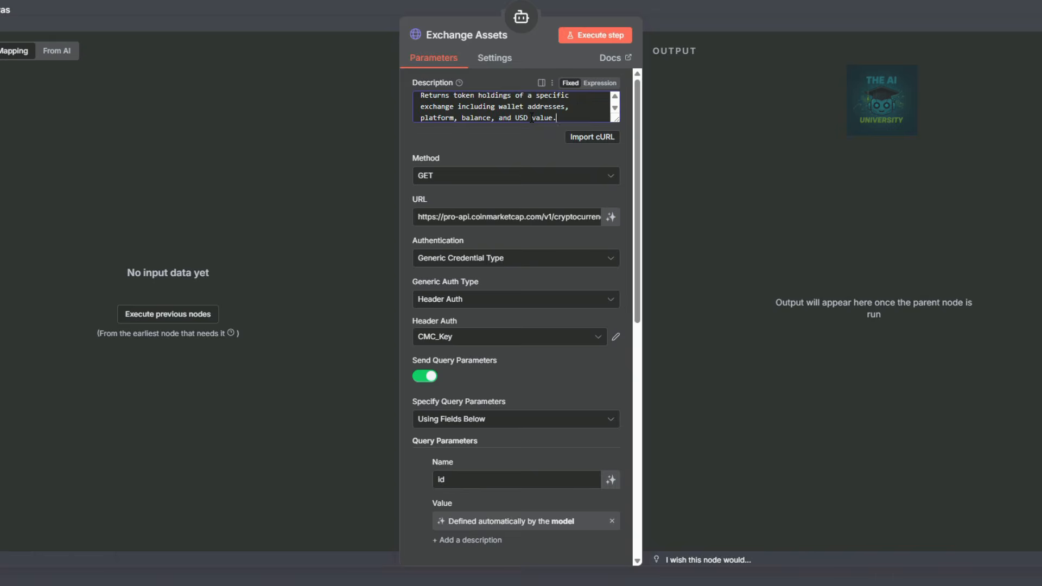
scroll(532, 118, up, 1)
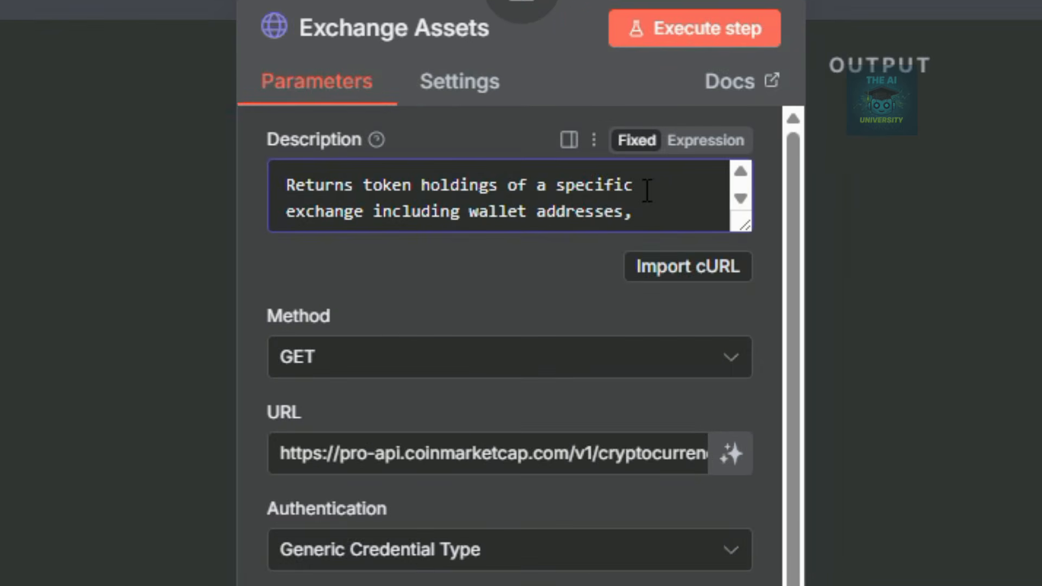
scroll(596, 215, down, 1)
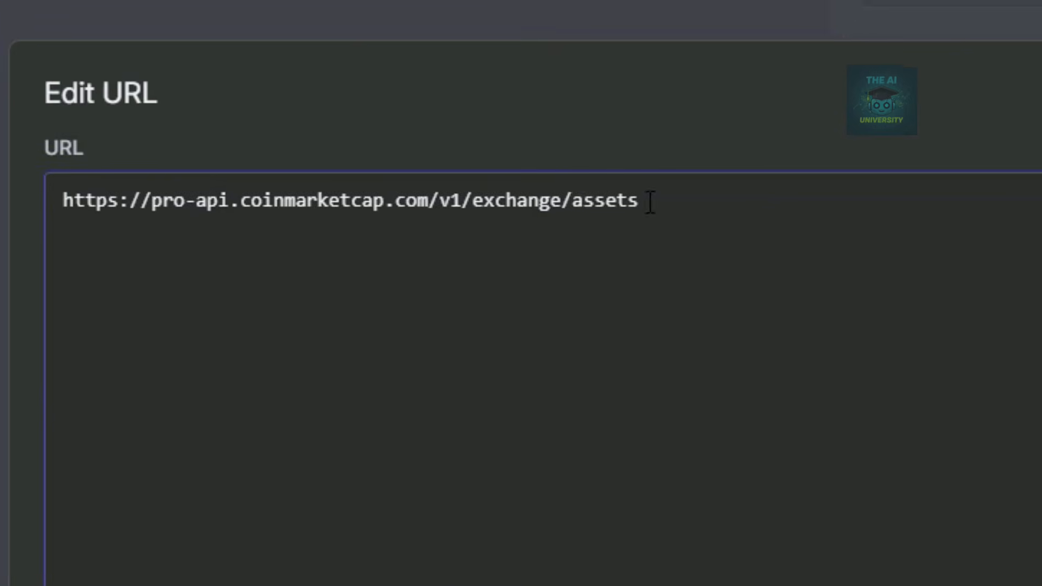
drag(461, 200, 651, 209)
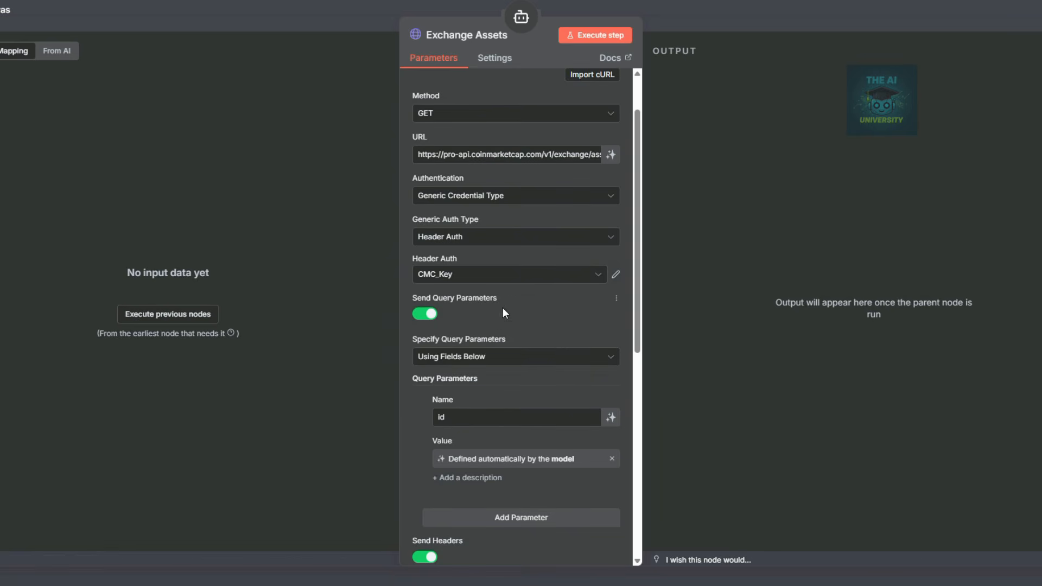
scroll(503, 313, down, 3)
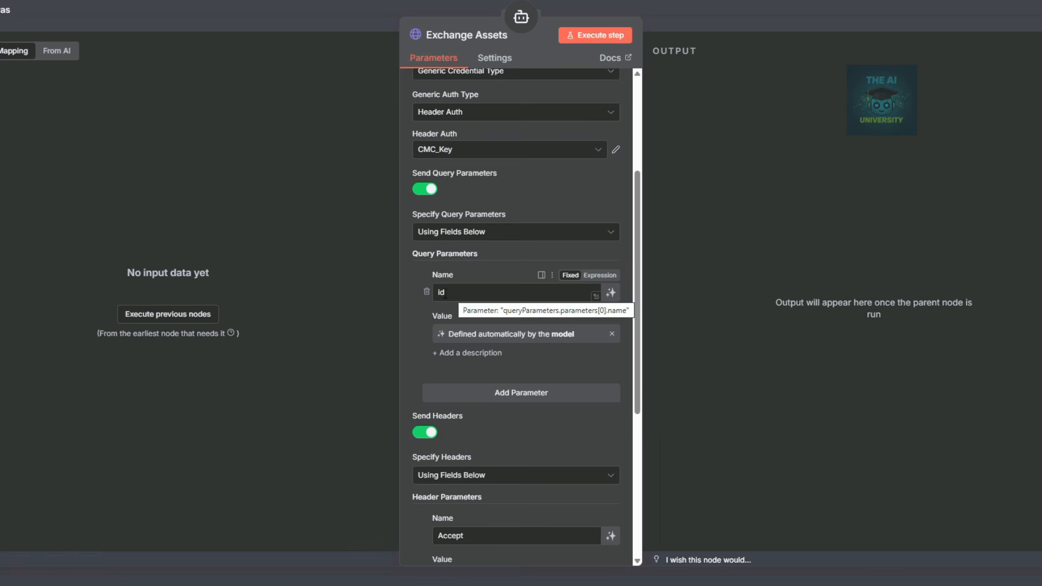
scroll(498, 358, down, 3)
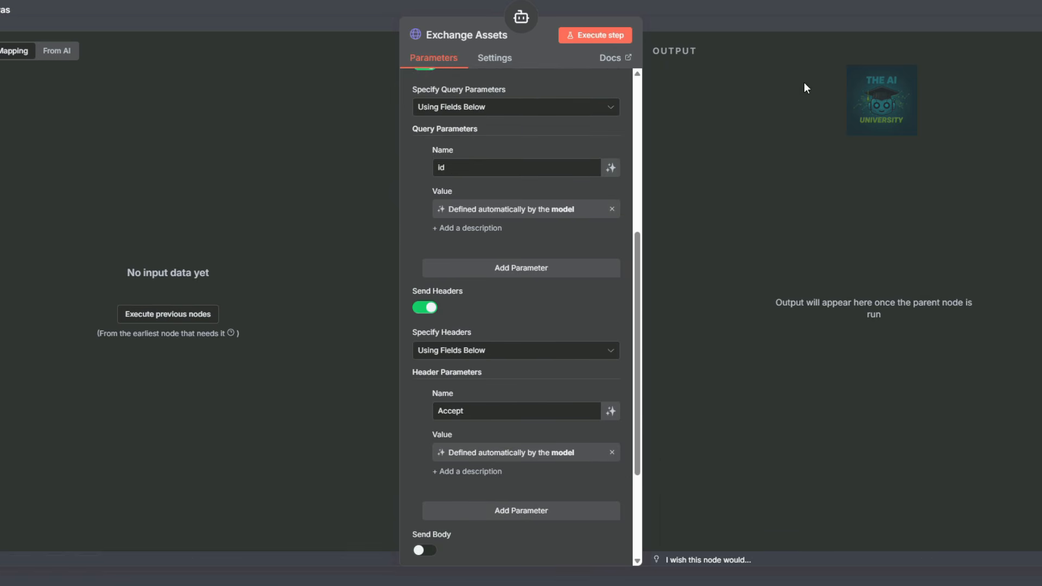
click(785, 24)
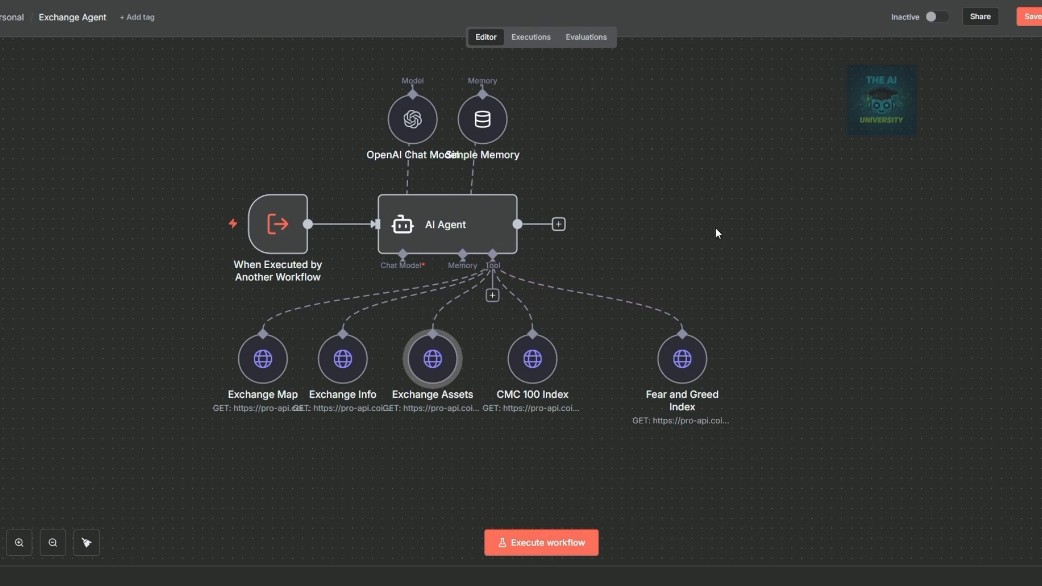
Replace the CMC 100 Index description with text about the latest index value, constituents and weights.
double_click(531, 361)
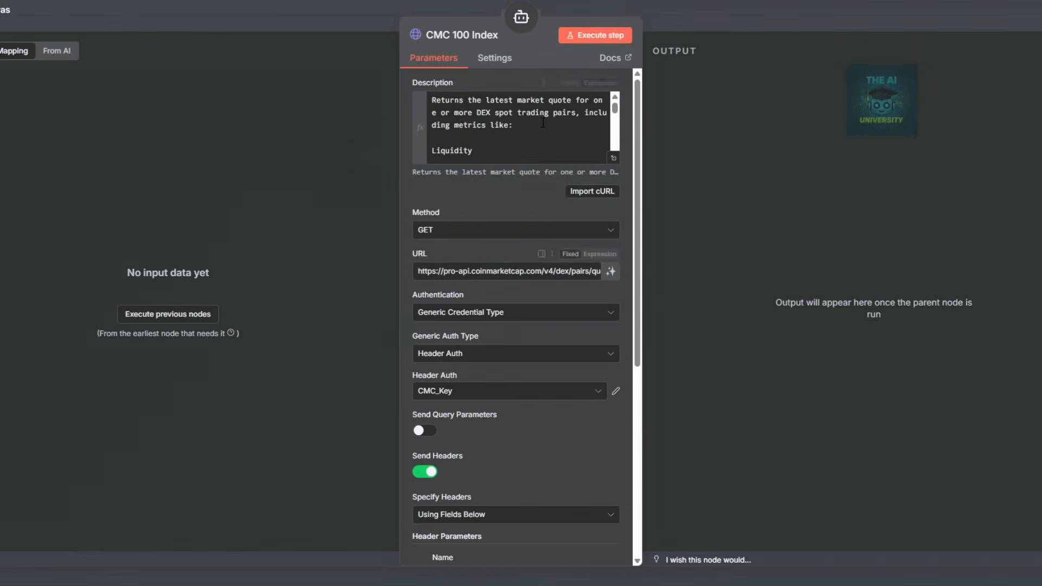
click(484, 114)
key(ctrl+a)
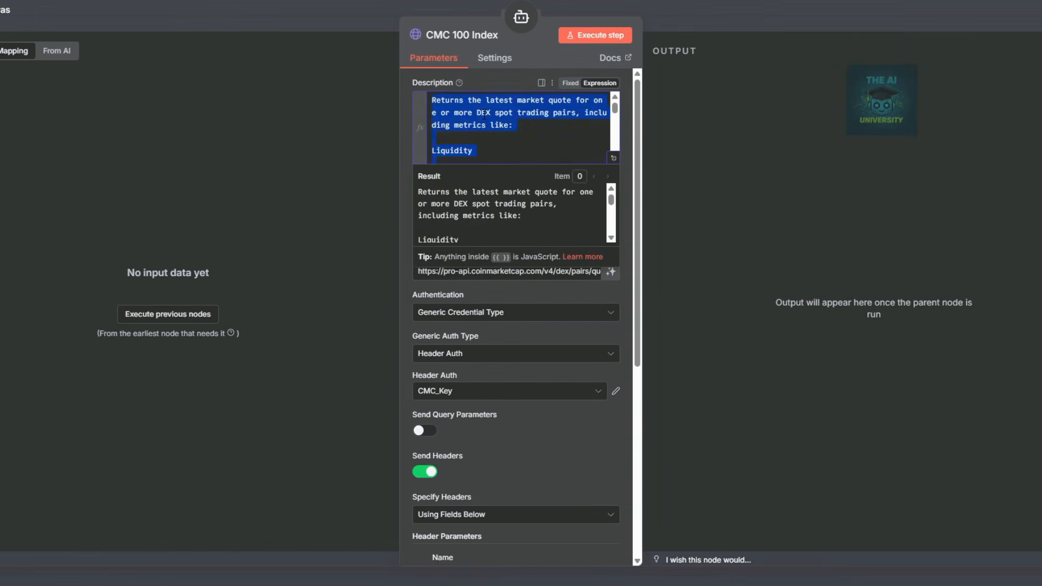
key(BackSpace)
text(Returns the latest CoinMarketCap 100 Index value, including constituents and their weights.)
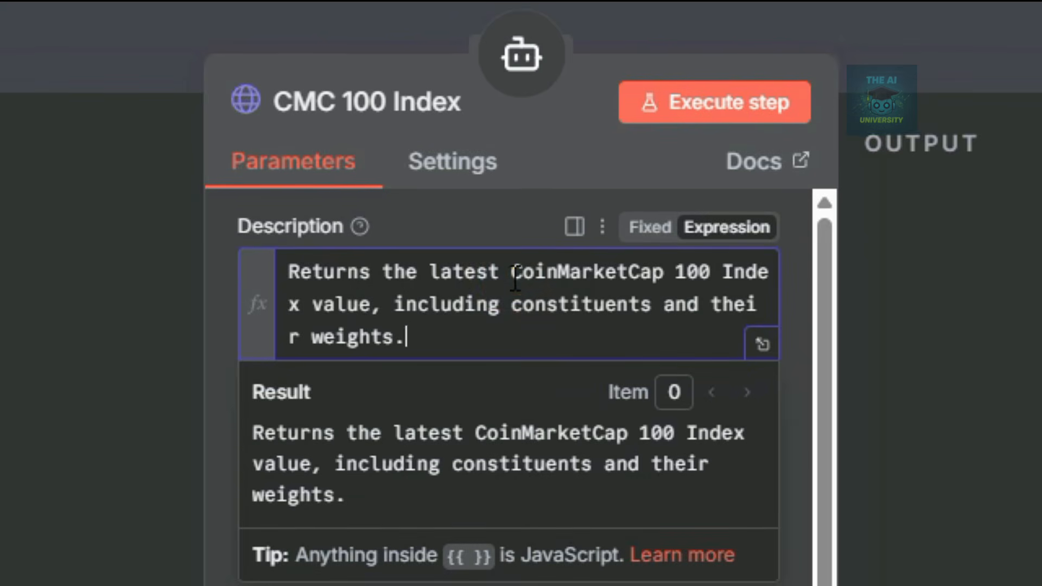
click(565, 309)
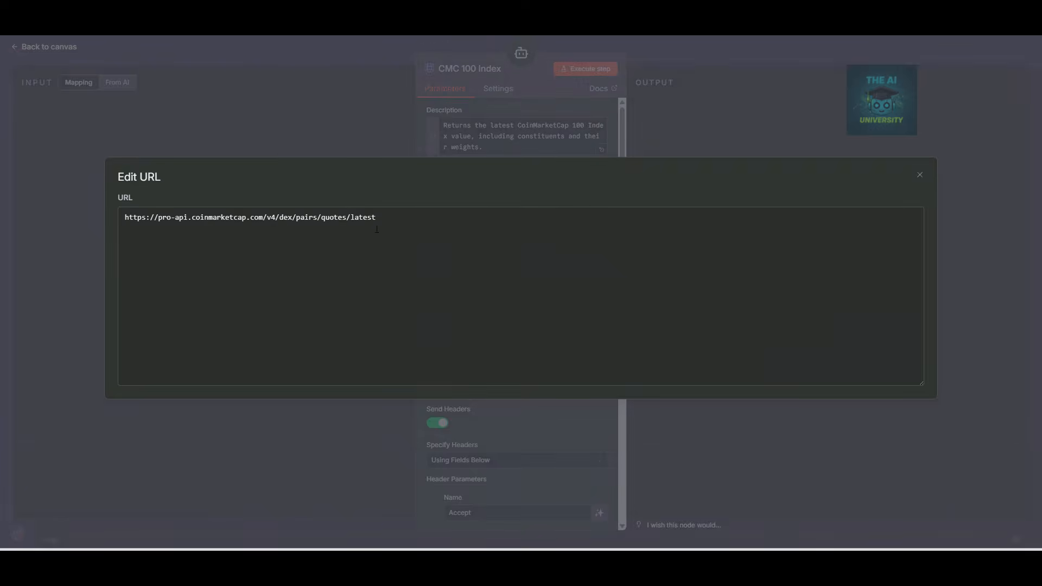
key(ctrl+a)
text(https://pro-api.coinmarketcap.com/v3/index/cmc100-latest)
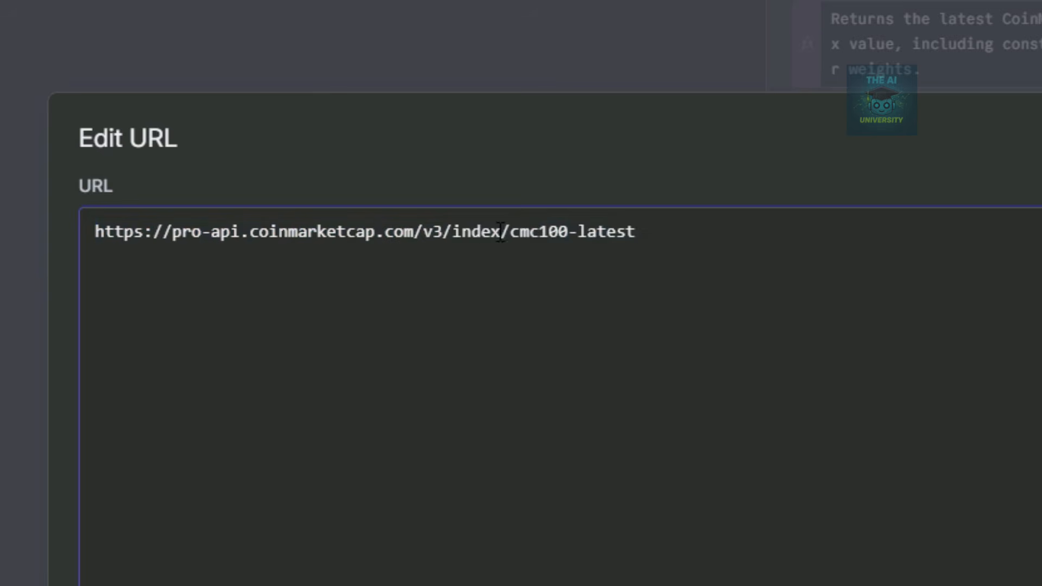
drag(501, 233, 639, 233)
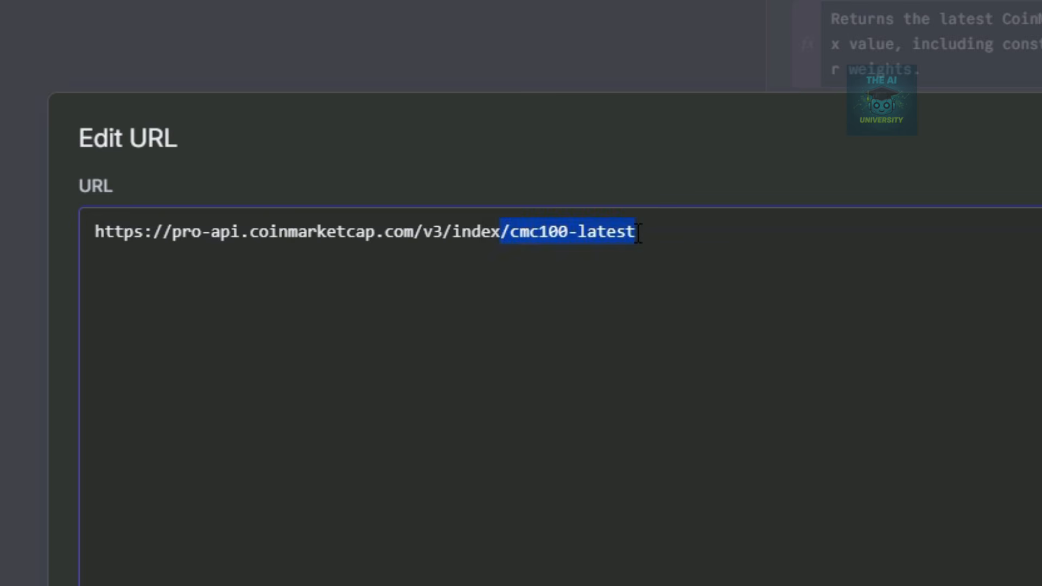
drag(452, 233, 639, 233)
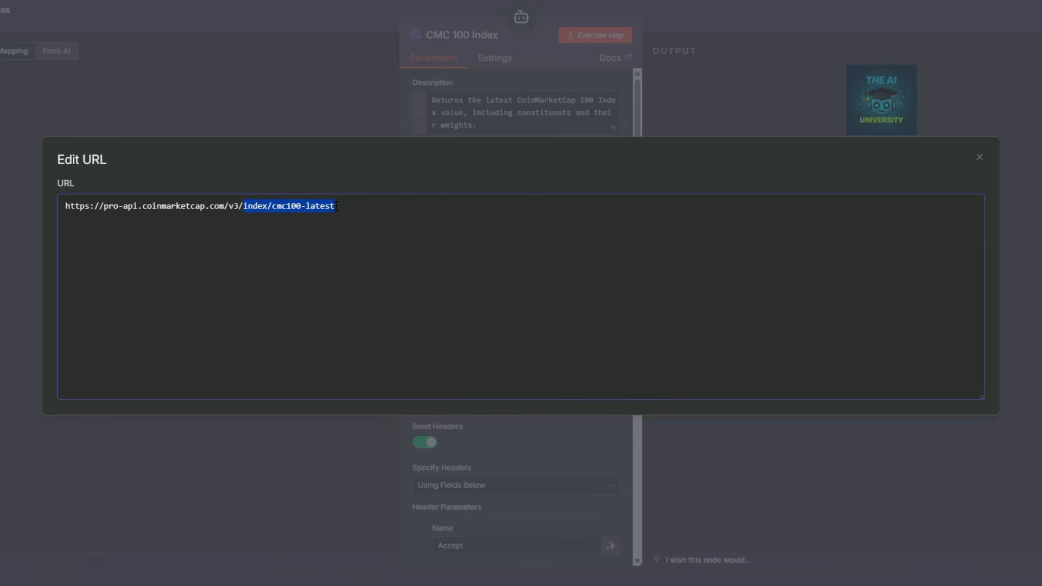
click(464, 130)
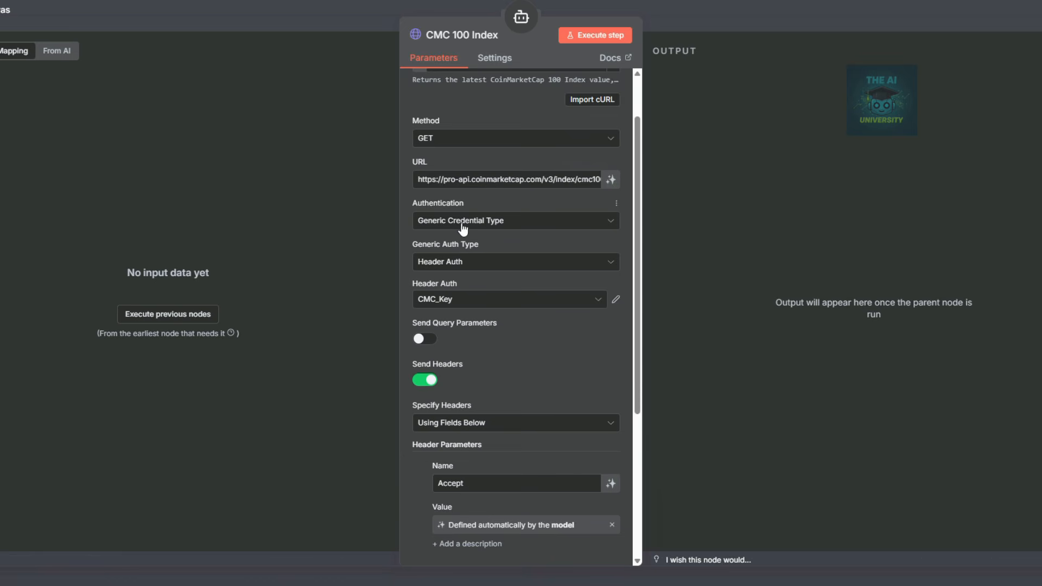
scroll(462, 228, down, 4)
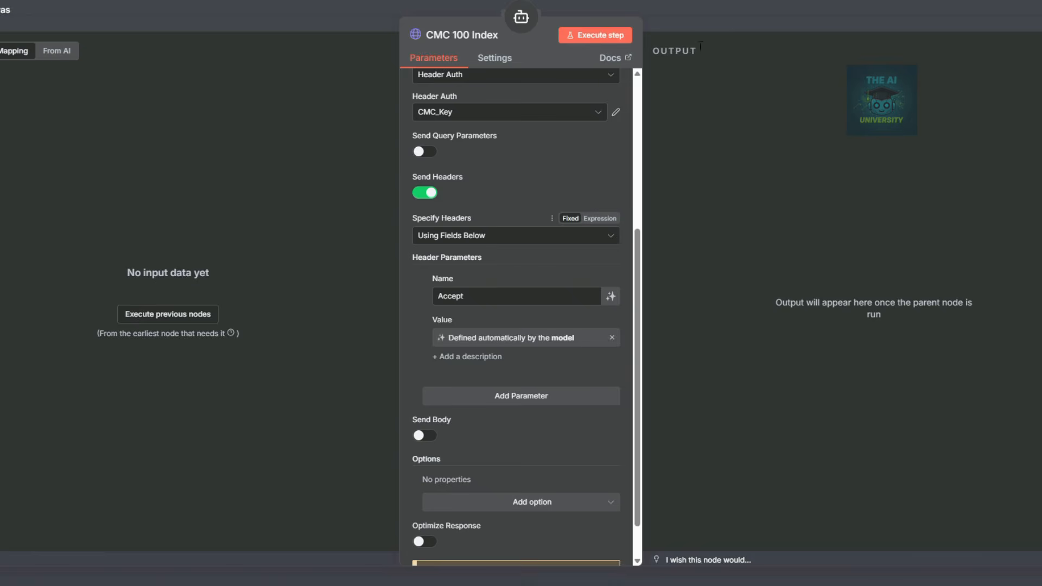
key(Escape)
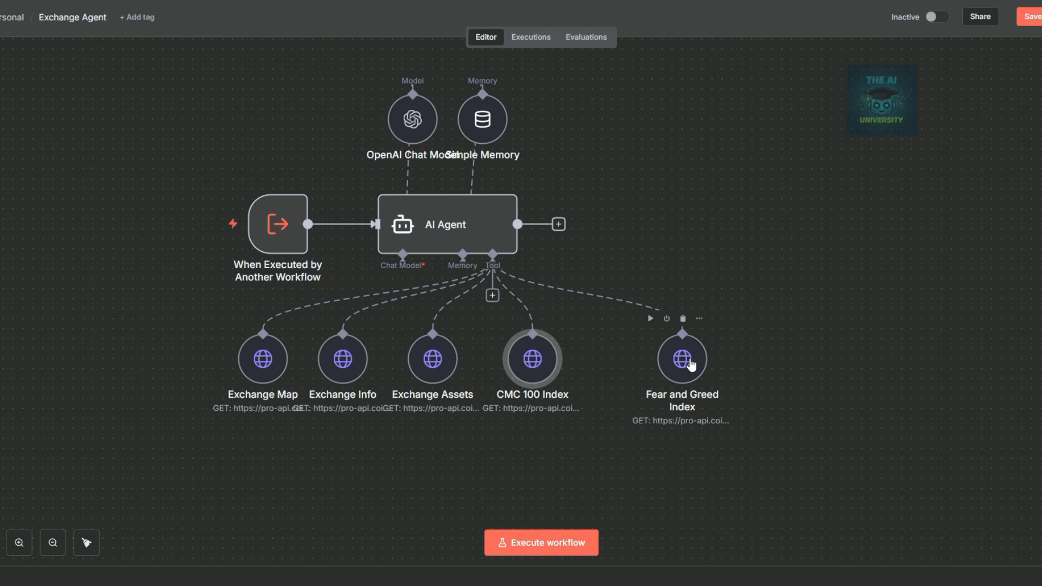
Paste a new description into the Fear and Greed Index tool.
double_click(691, 365)
click(551, 126)
key(ctrl+a)
text(Returns the latest value from the CMC Crypto Fear and Greed Index.)
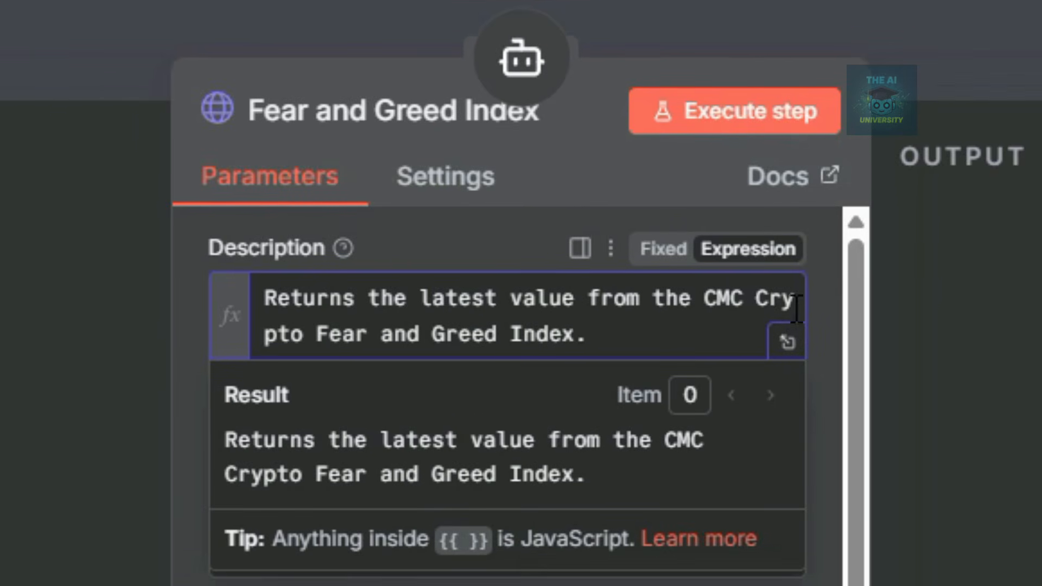
click(24, 402)
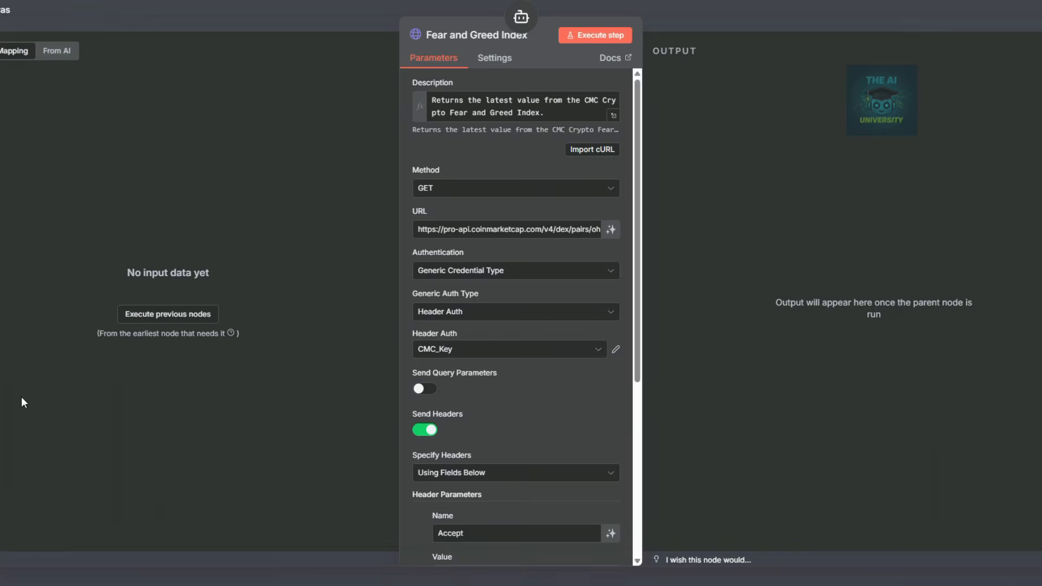
click(597, 234)
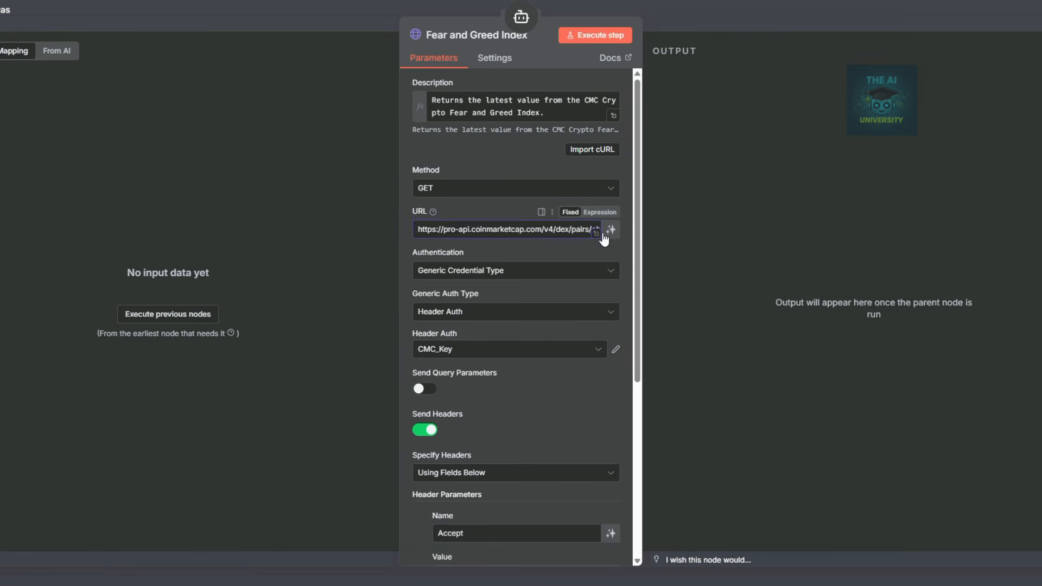
click(598, 234)
text(https://pro-api.coinmarketcap.com/v3/fear-and-greed/latest)
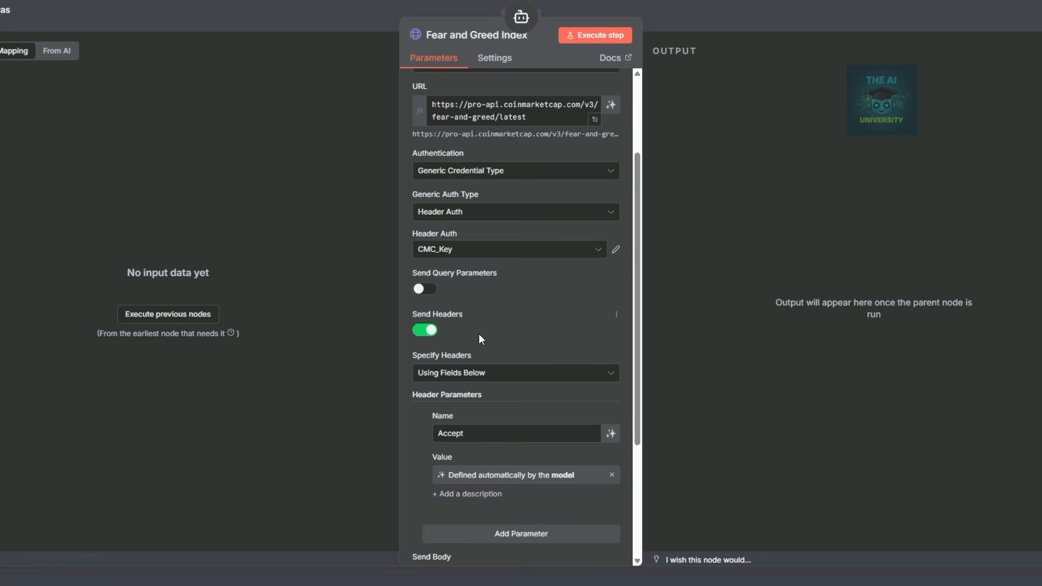
scroll(479, 333, down, 1)
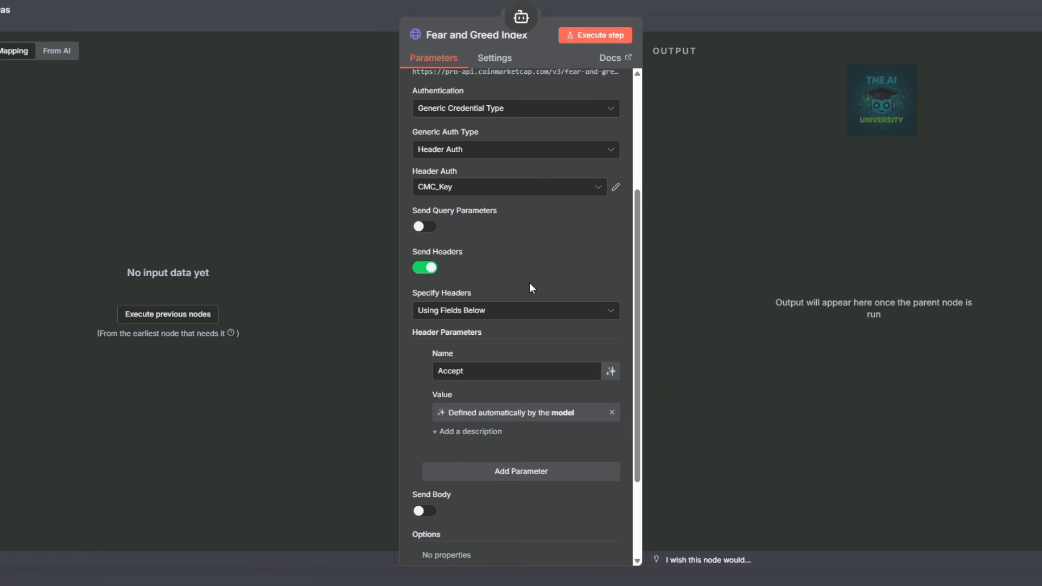
scroll(529, 283, down, 3)
click(815, 13)
key(ctrl+s)
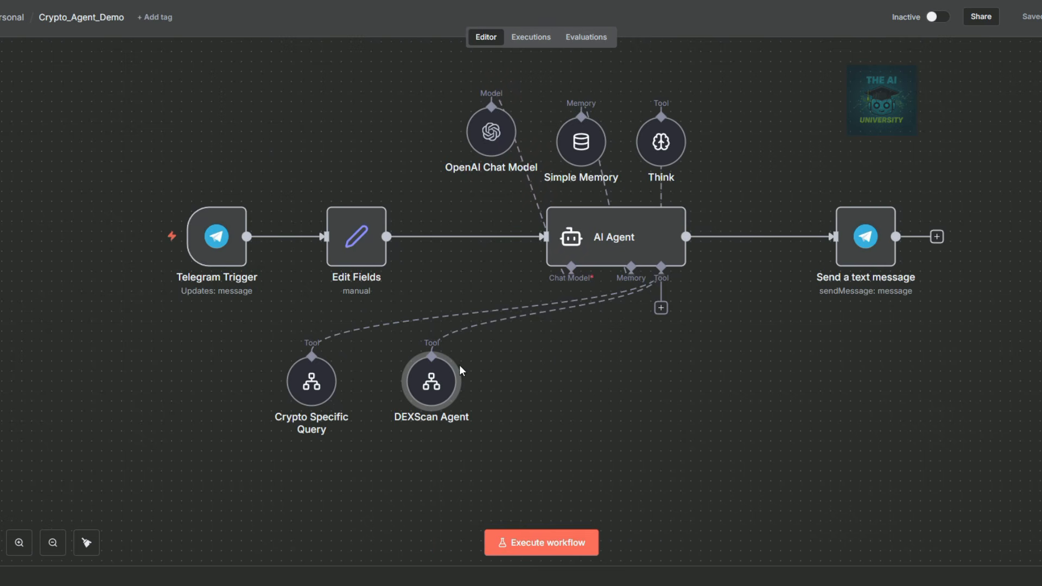
Duplicate the DEXScan Agent tool node in Crypto_Agent_Demo and connect it to the AI Agent's tools.
click(435, 376)
click(417, 388)
key(ctrl+c)
key(ctrl+v)
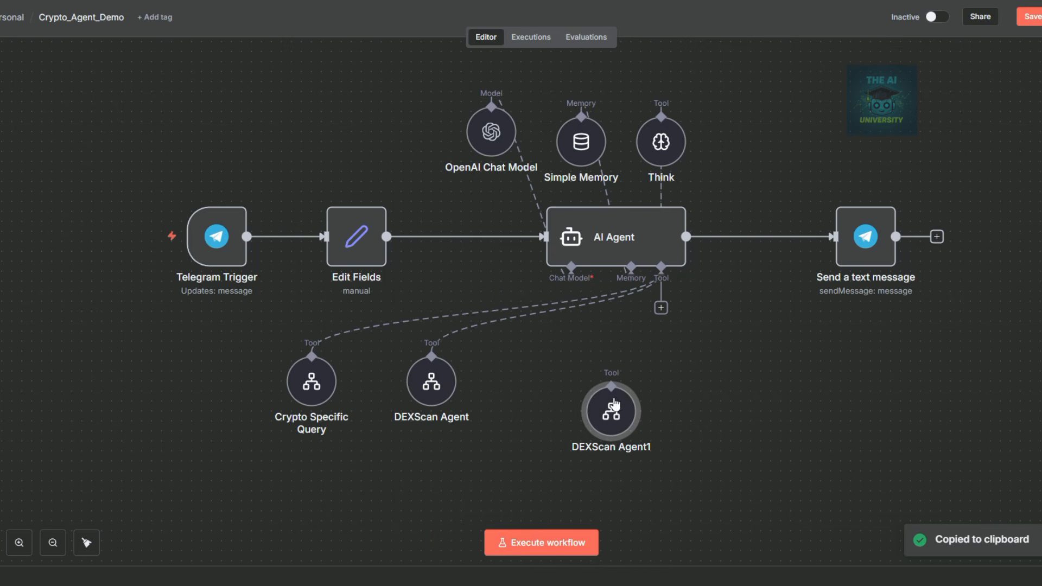
drag(661, 308, 565, 360)
click(559, 426)
Rename the copy to 'Exchange Agent' and have it call the Exchange Agent workflow.
double_click(565, 388)
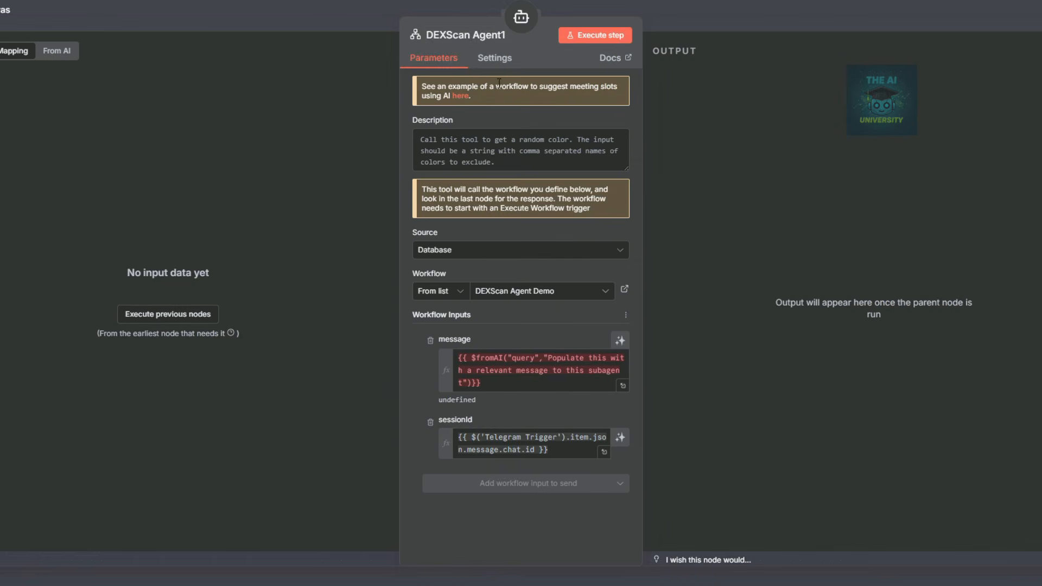
click(455, 34)
text(Exc)
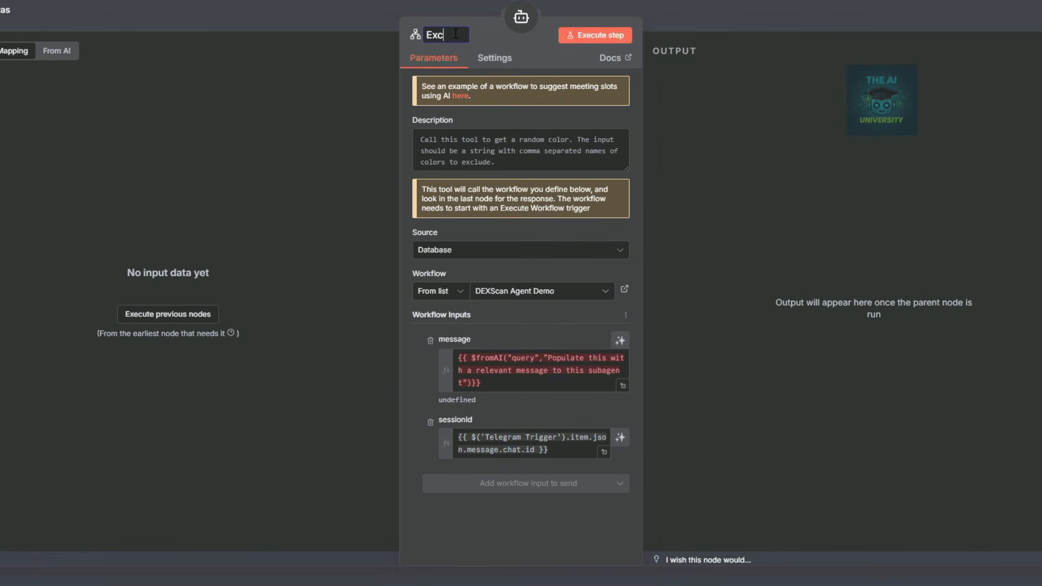
text(hange Agent)
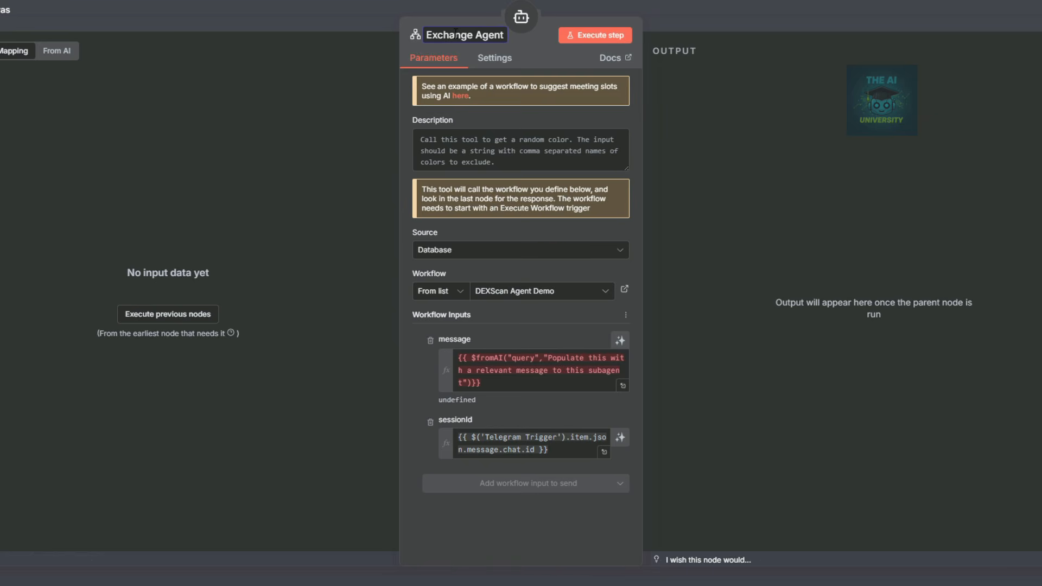
key(Return)
click(538, 291)
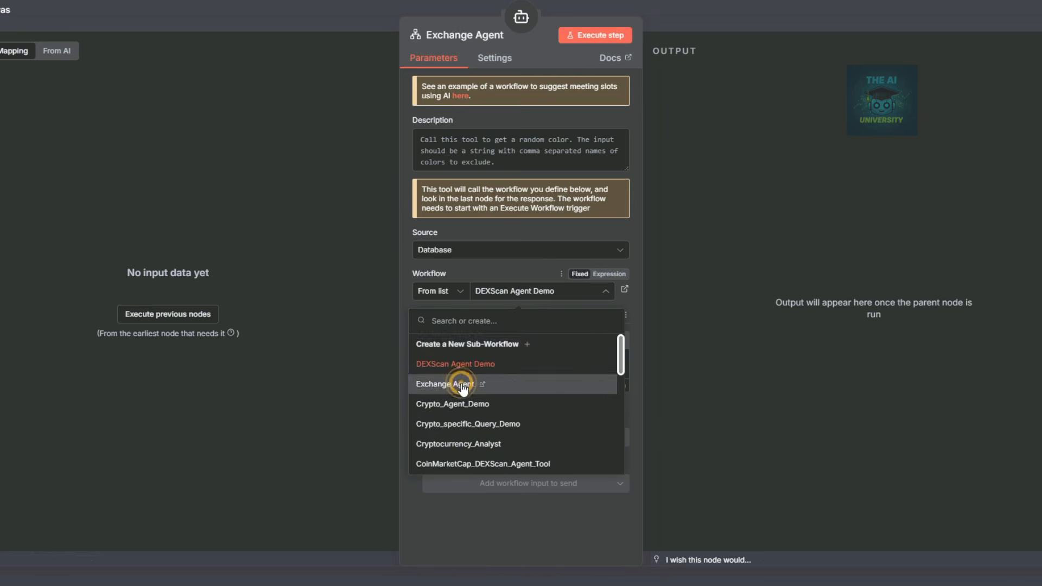
click(470, 384)
click(712, 13)
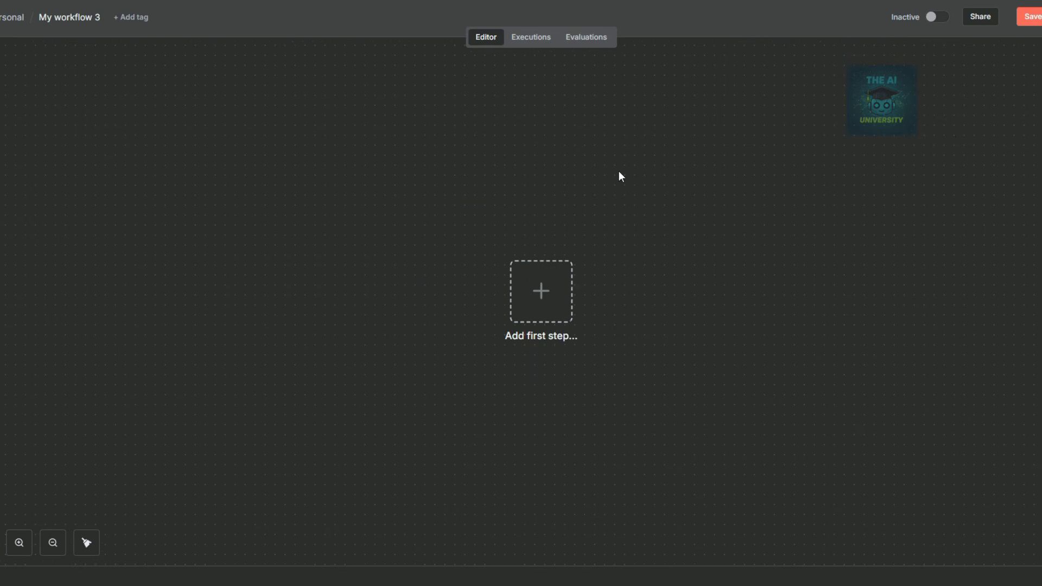
Title the workflow 'Market Sentiment Agent' and paste in a When Executed by Another Workflow trigger.
click(66, 17)
text(Senti)
key(ctrl+a)
text(Market Sentiment Agent)
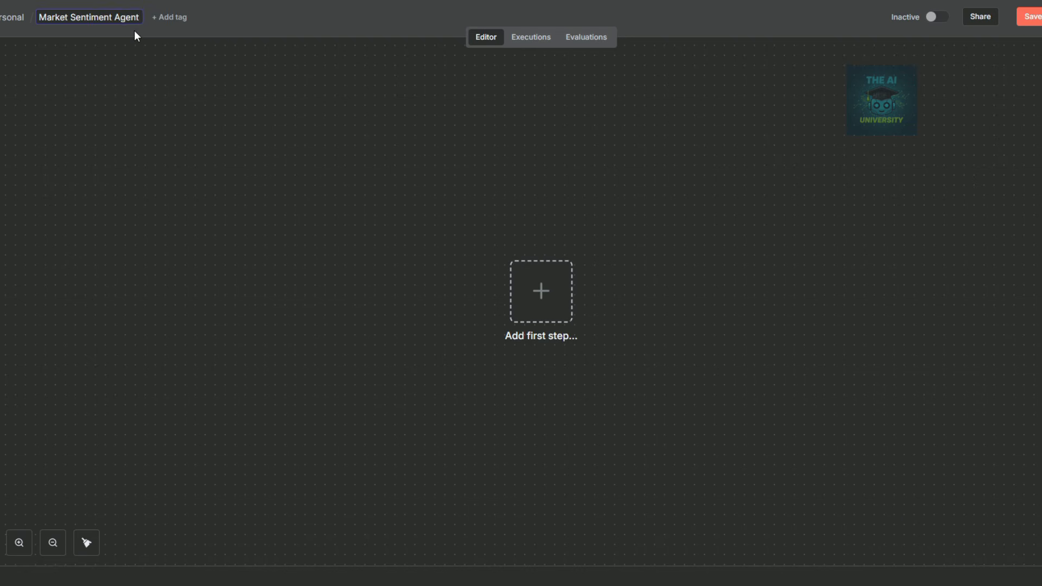
click(370, 140)
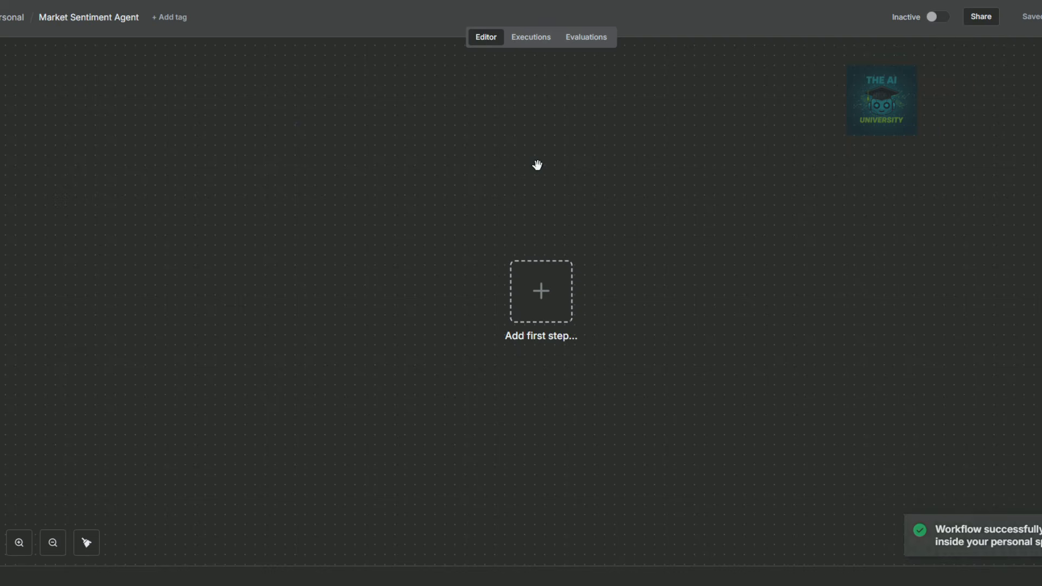
key(ctrl+v)
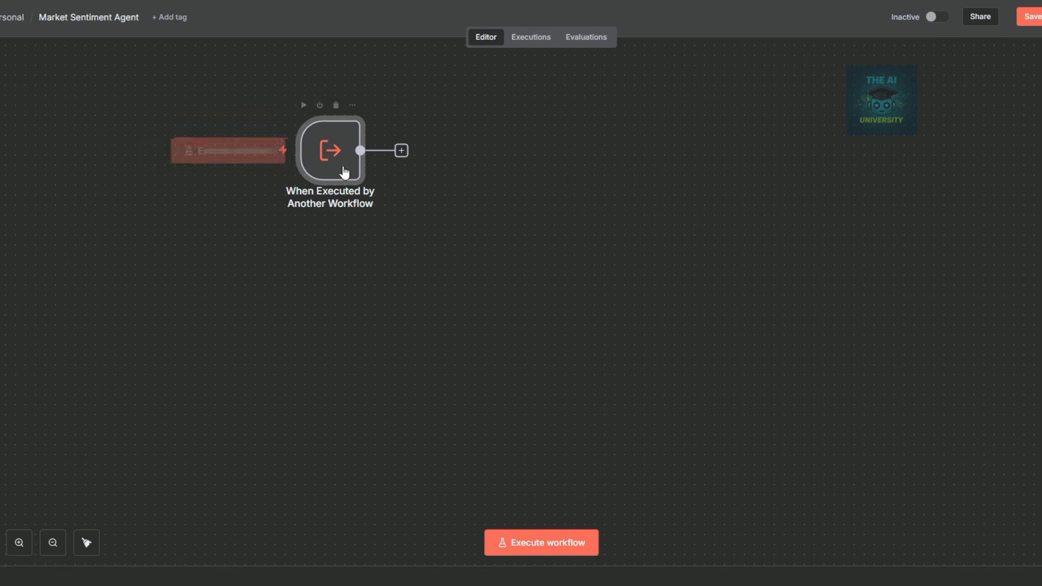
click(316, 151)
double_click(396, 152)
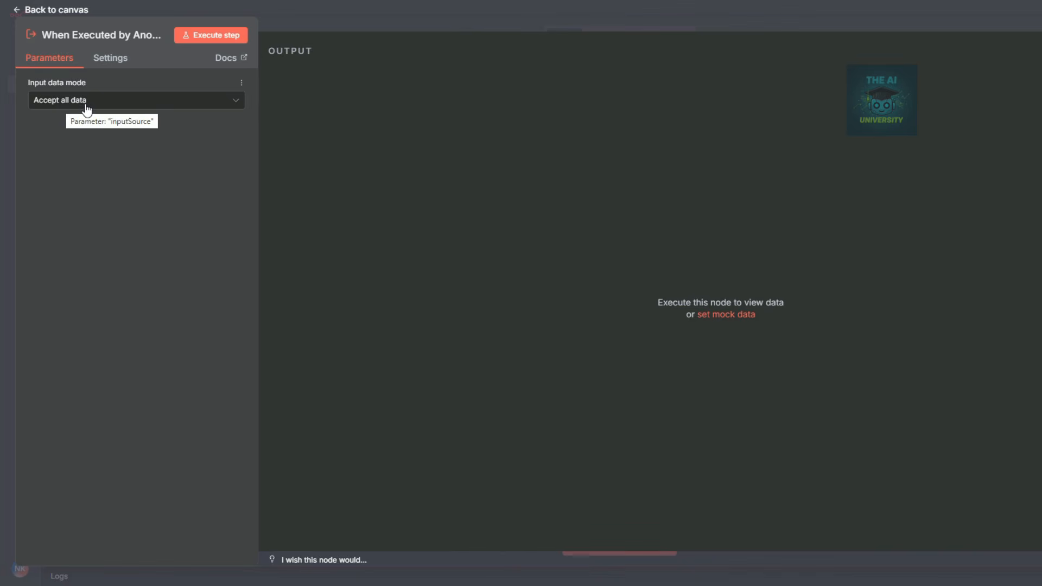
click(122, 101)
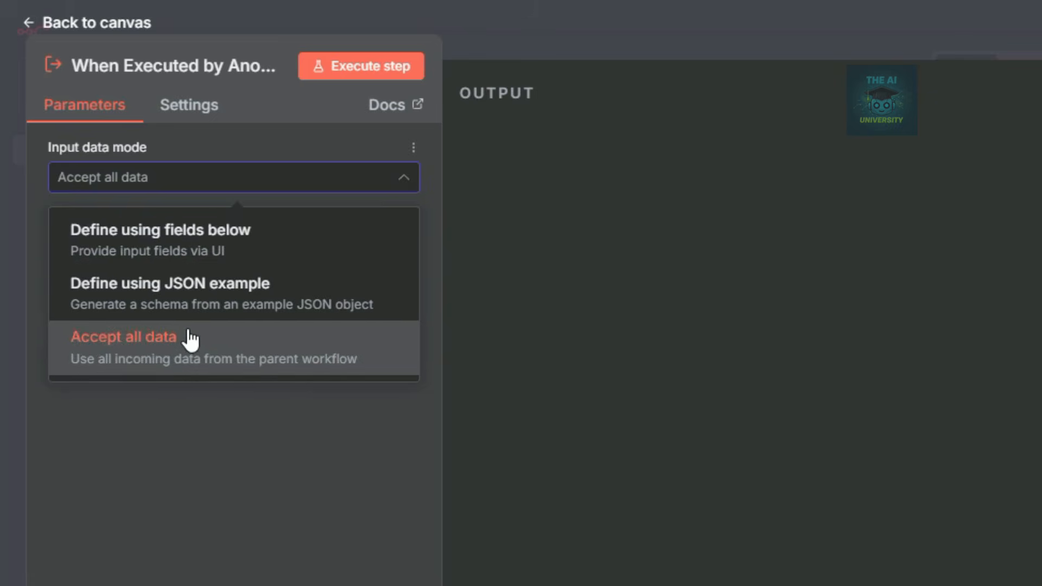
click(520, 37)
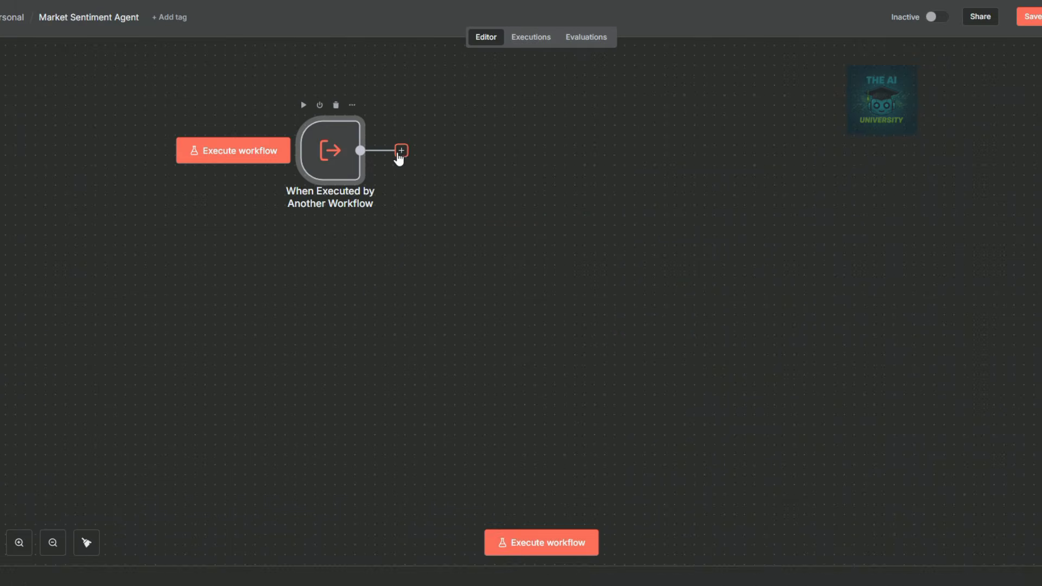
click(400, 152)
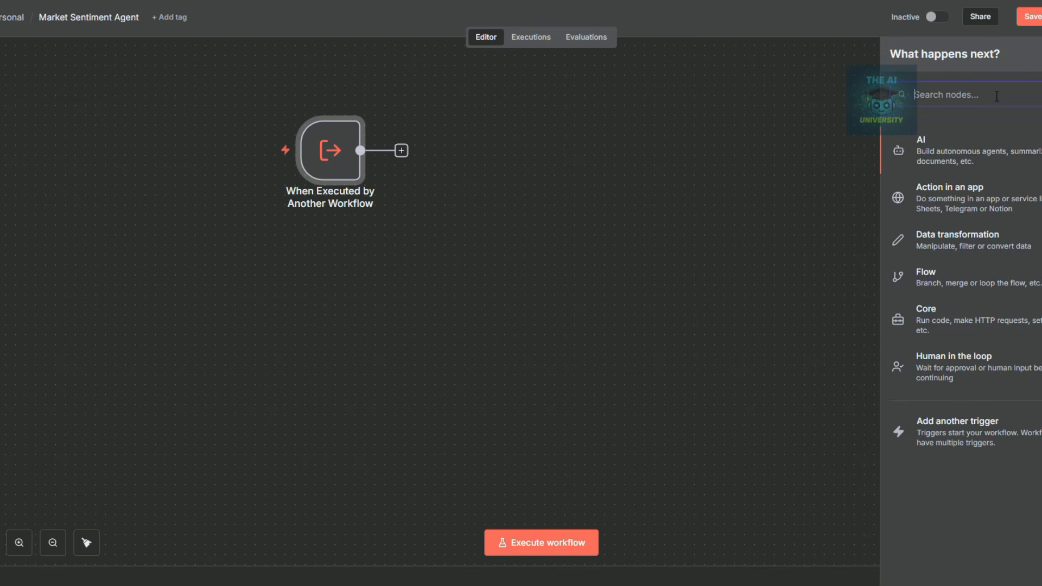
text(h)
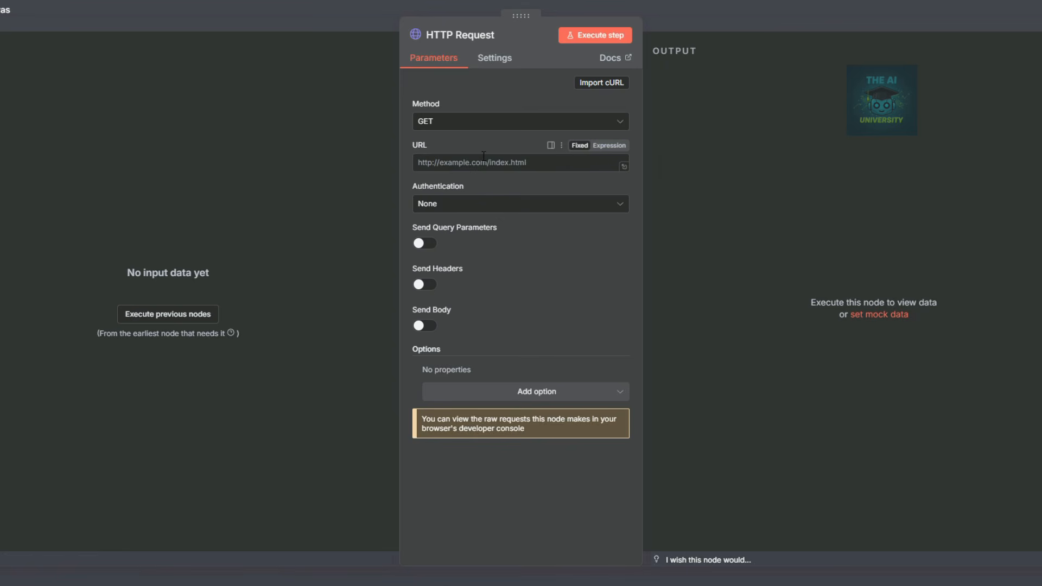
click(472, 164)
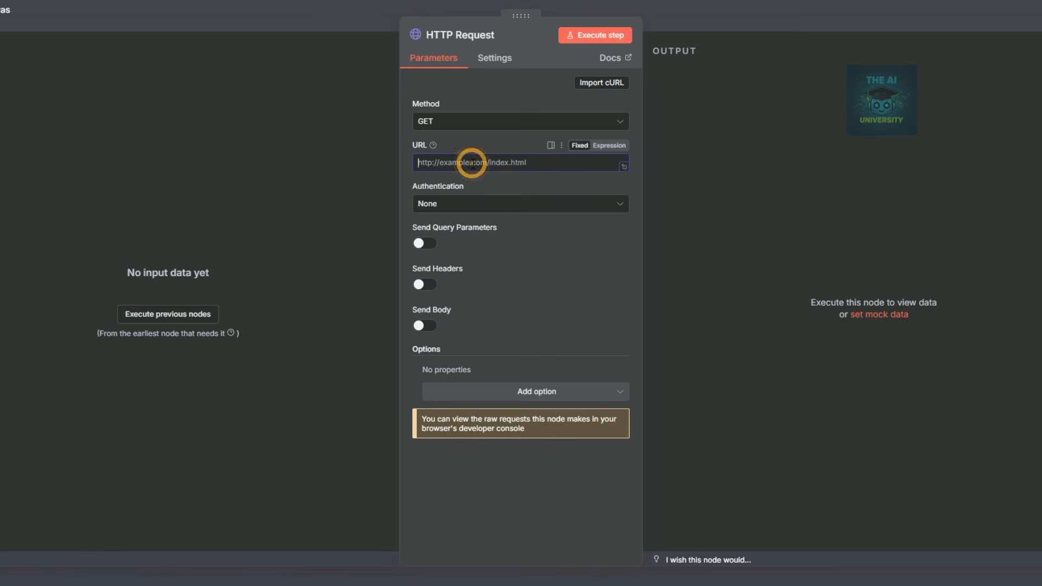
key(ctrl+v)
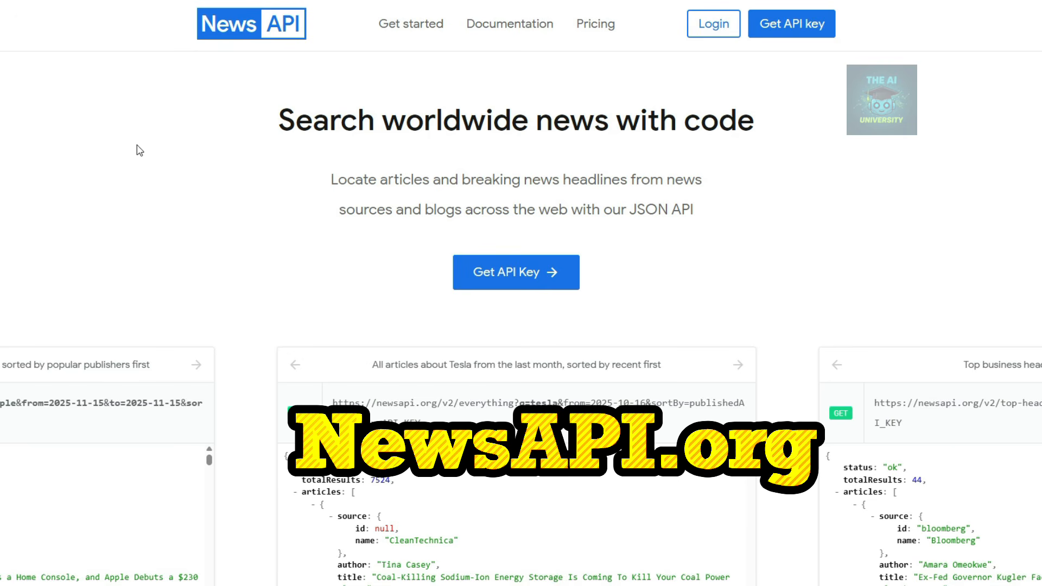
click(532, 283)
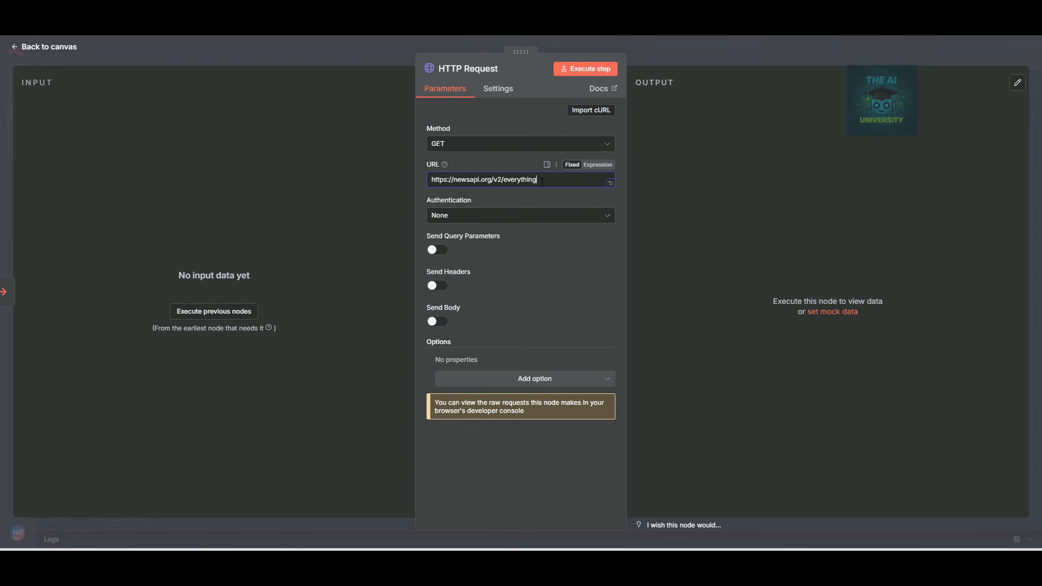
Turn on query parameters and name the first parameter q.
drag(544, 163, 414, 168)
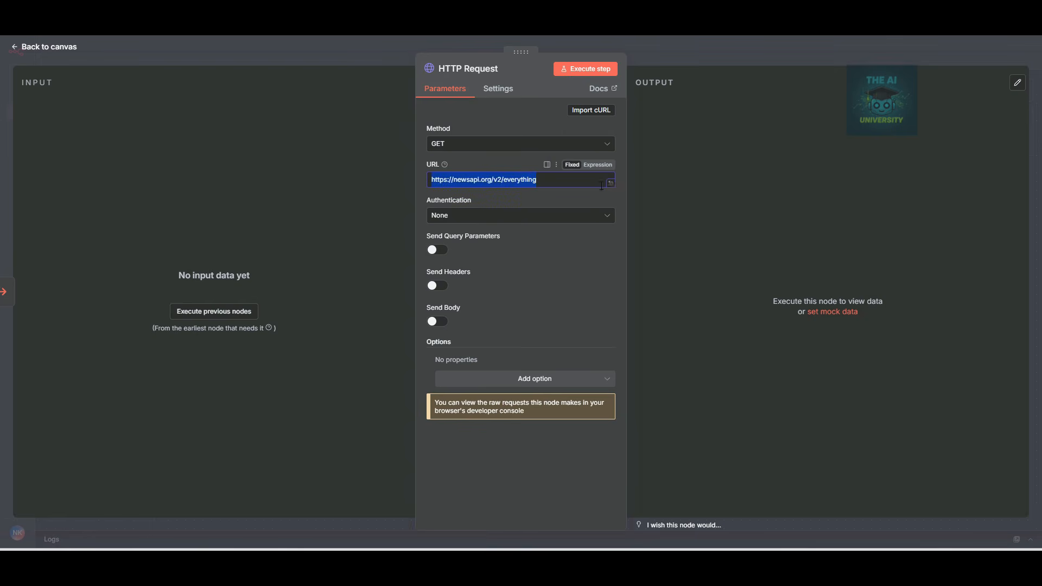
click(469, 181)
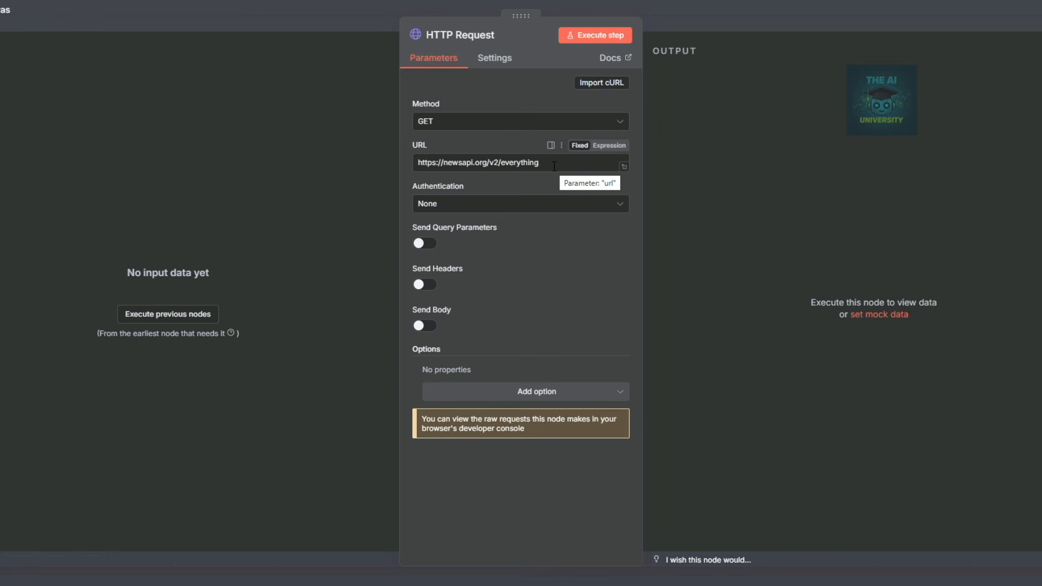
click(425, 243)
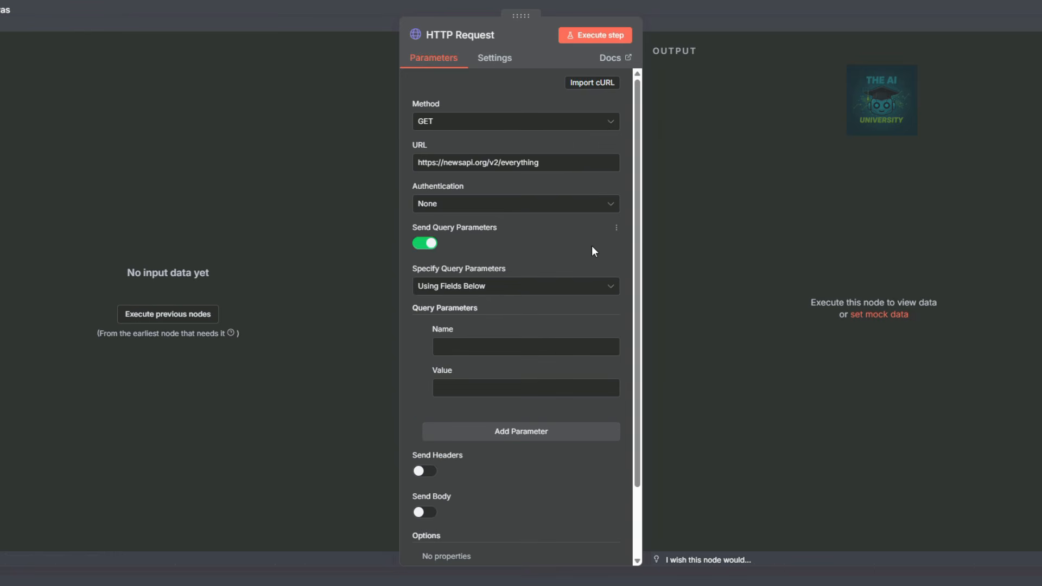
click(470, 342)
text(q)
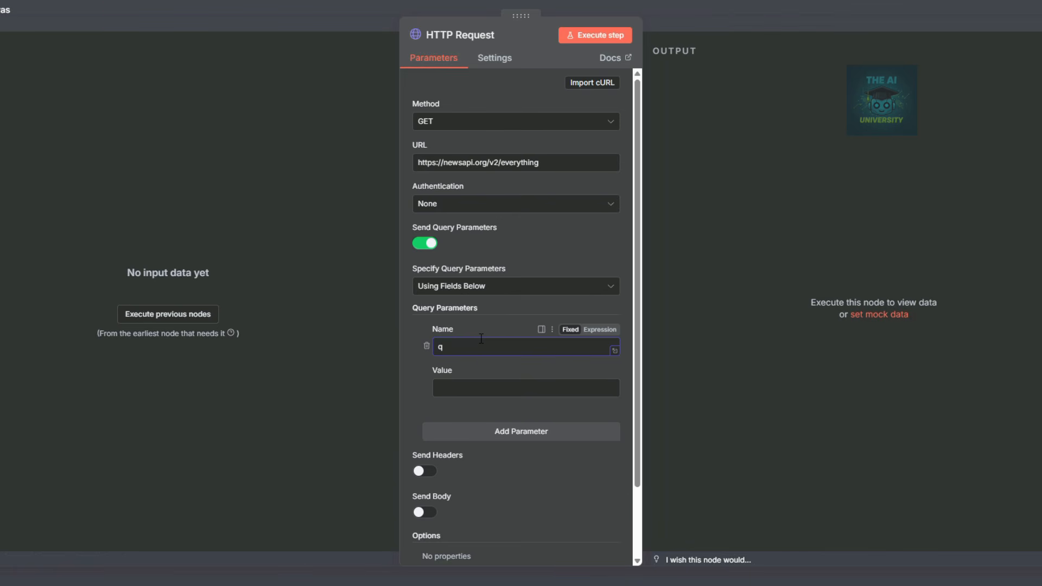
Set q to 'Crypto OR Bitcoin or CoinTelegraph or Coindesk' and open the from expression in the full editor.
click(459, 390)
text(Crypto OR)
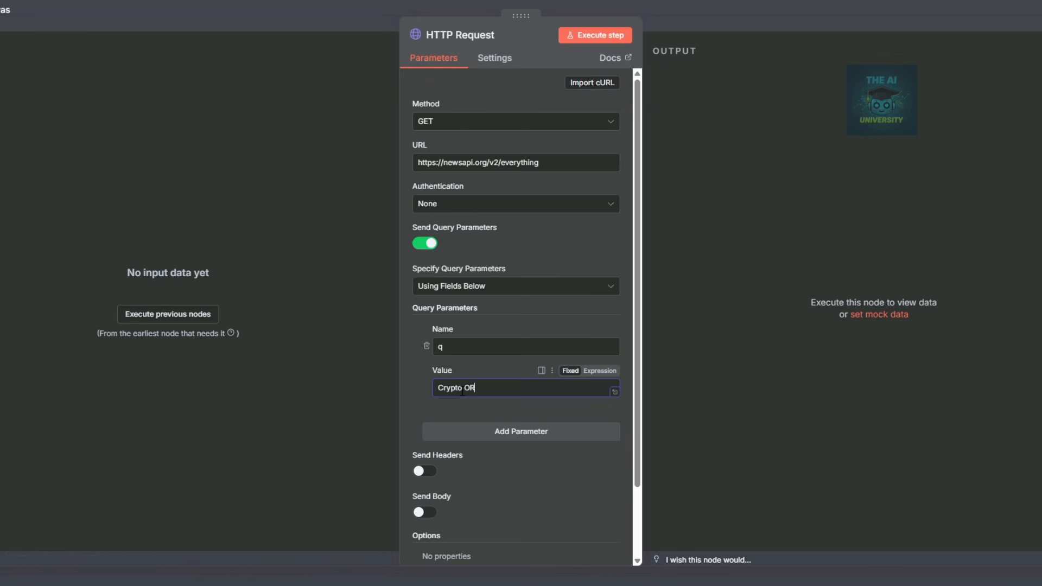
text( Bitcoin or )
text(Coi)
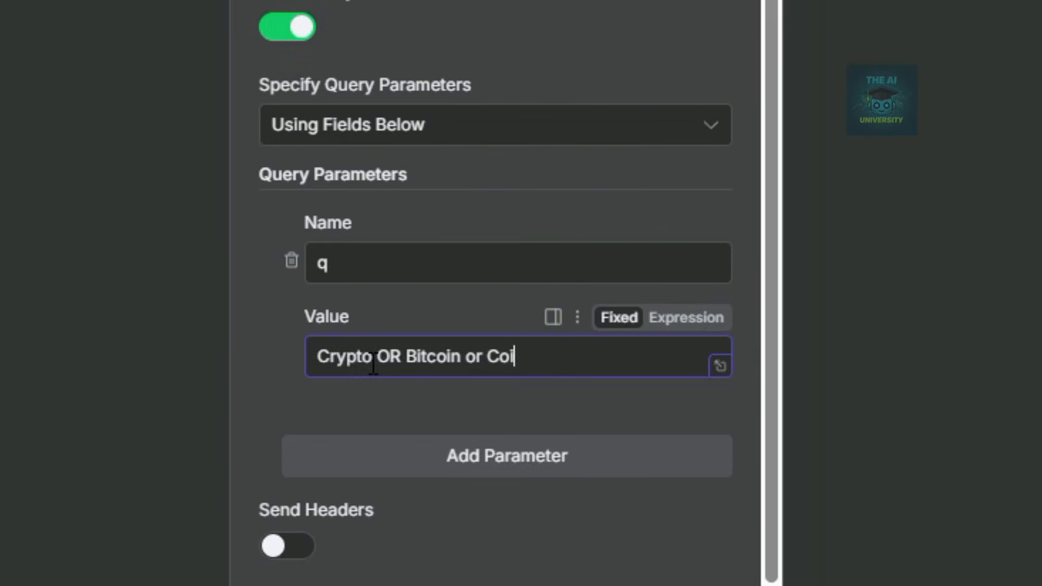
text(nTeke)
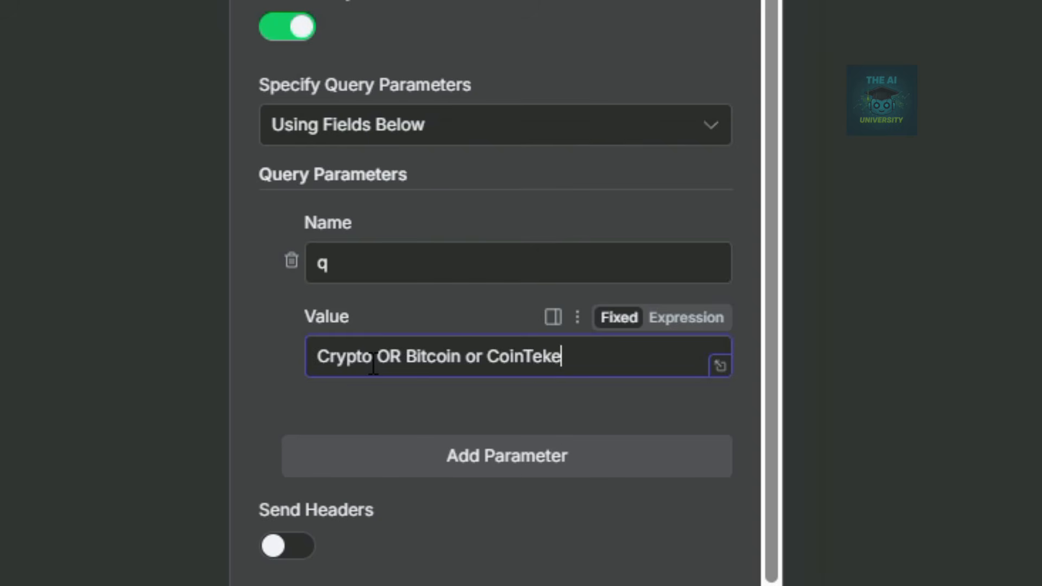
key(BackSpace)
key(BackSpace)
text(legraph or )
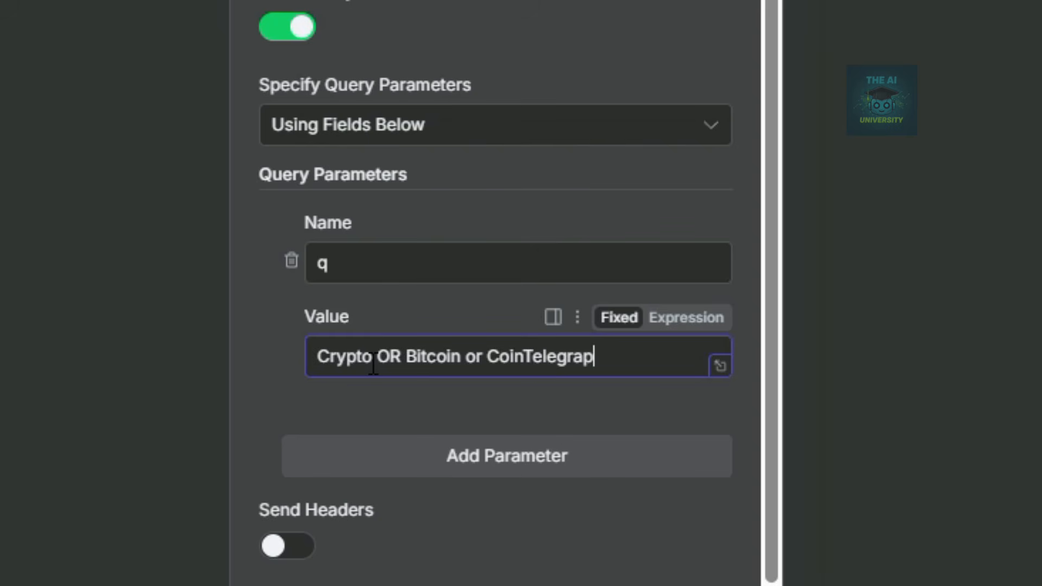
text(Coindesk)
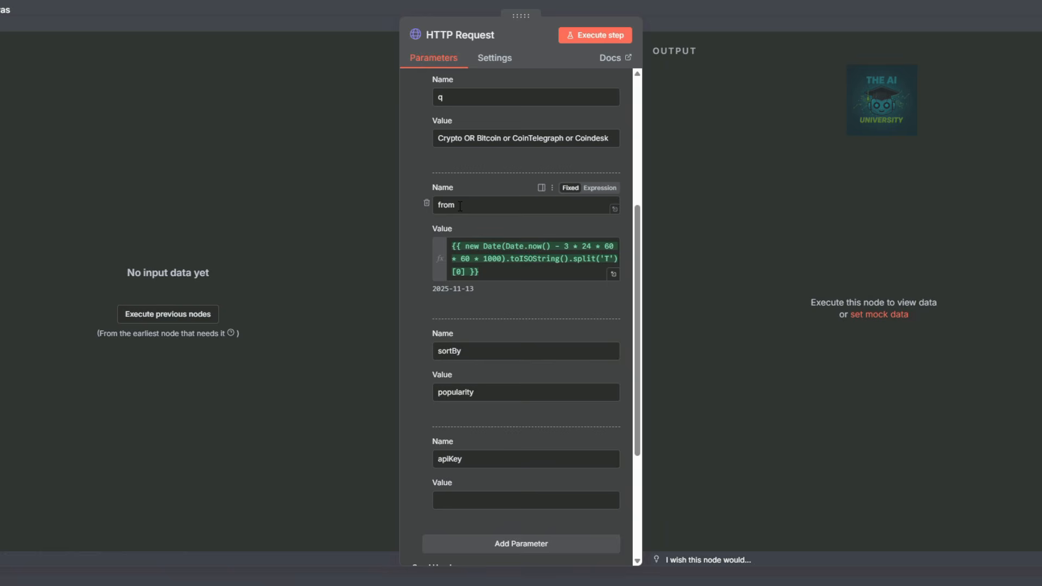
click(494, 272)
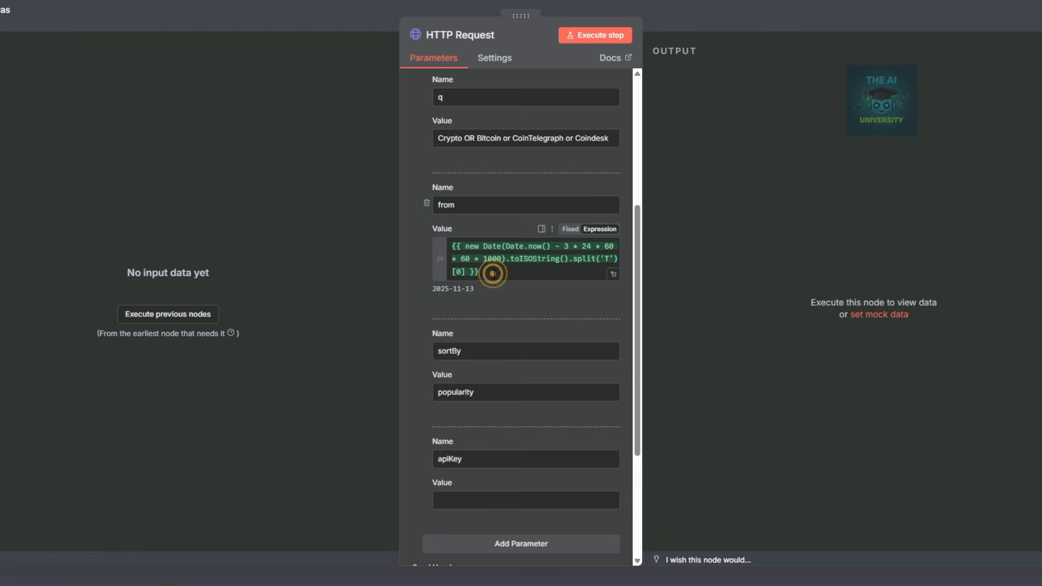
click(613, 274)
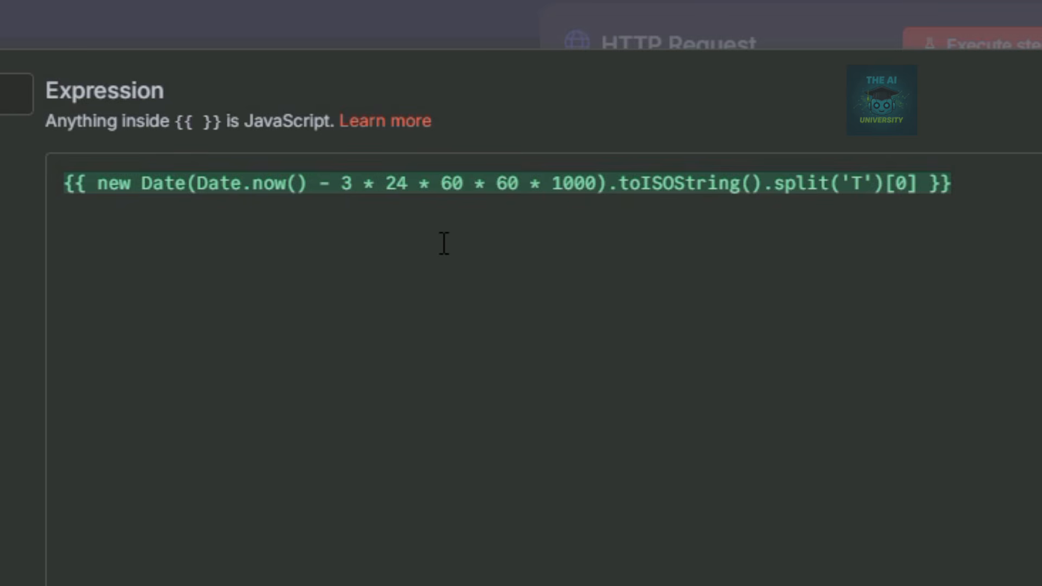
Change the from expression's lookback from 3 to 5 days, resolving to 2025-11-11.
click(358, 188)
double_click(348, 185)
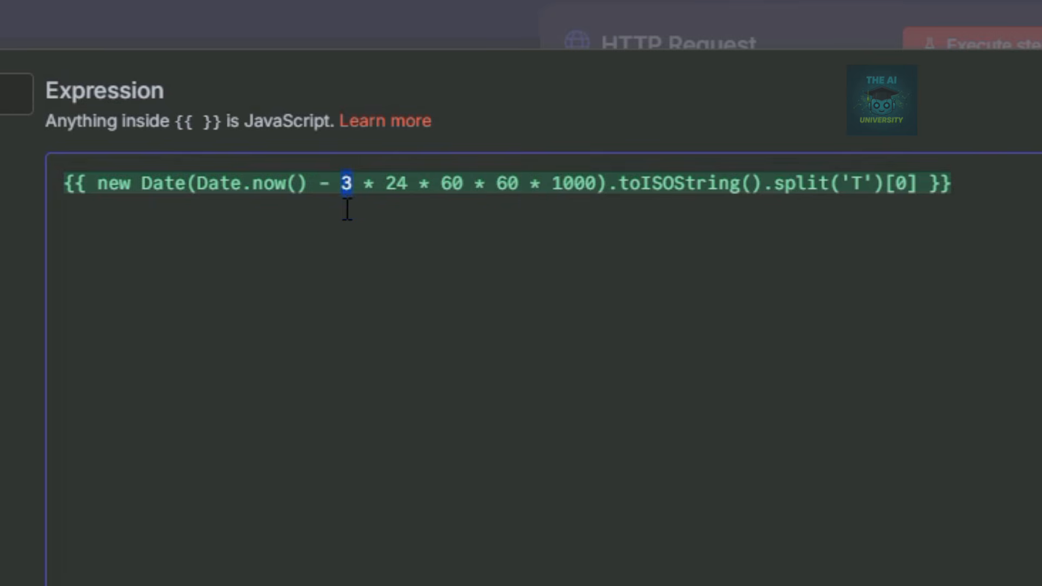
click(722, 281)
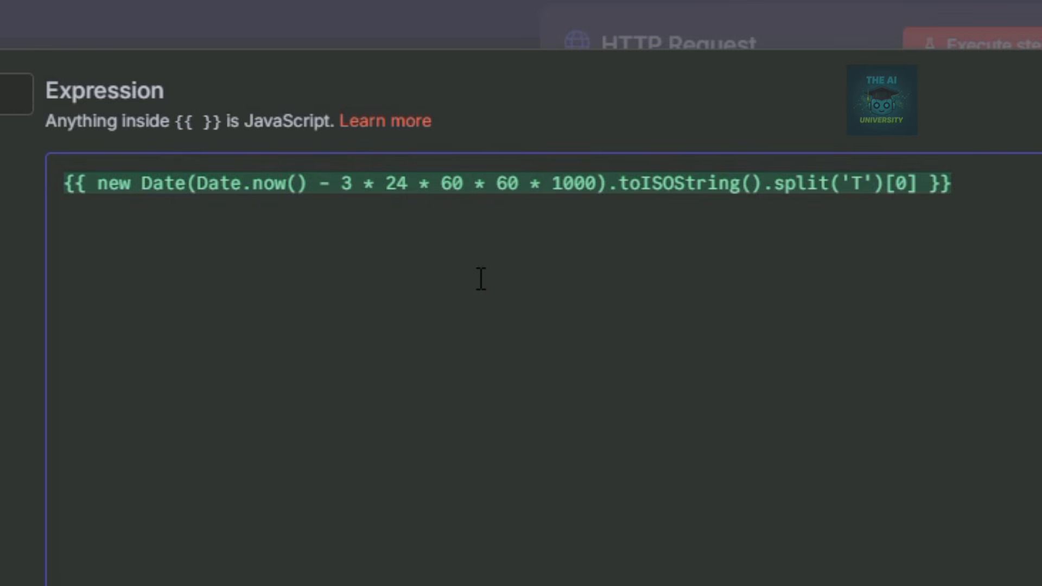
click(351, 185)
key(BackSpace)
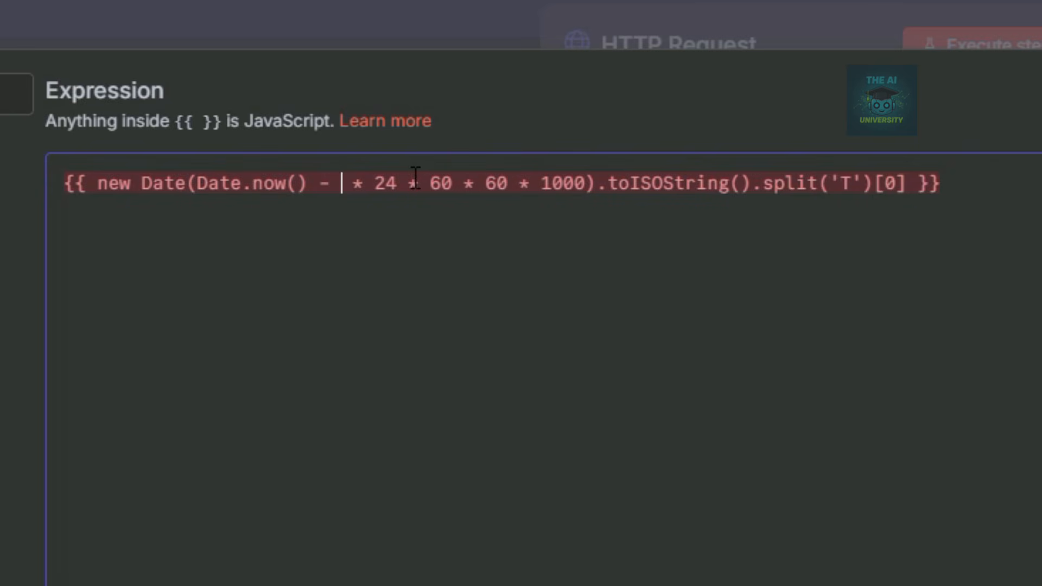
text(5)
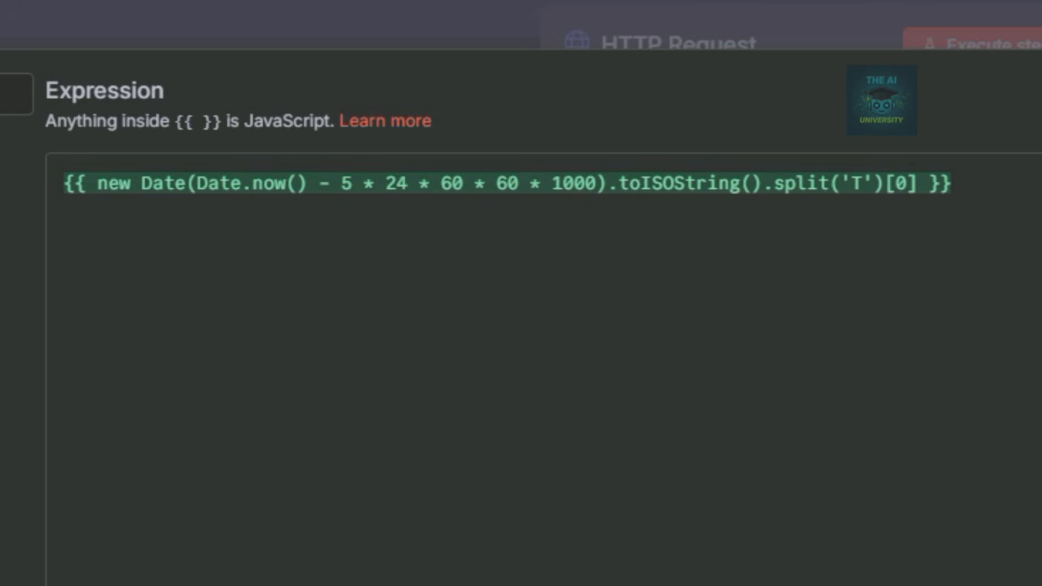
scroll(559, 293, down, 3)
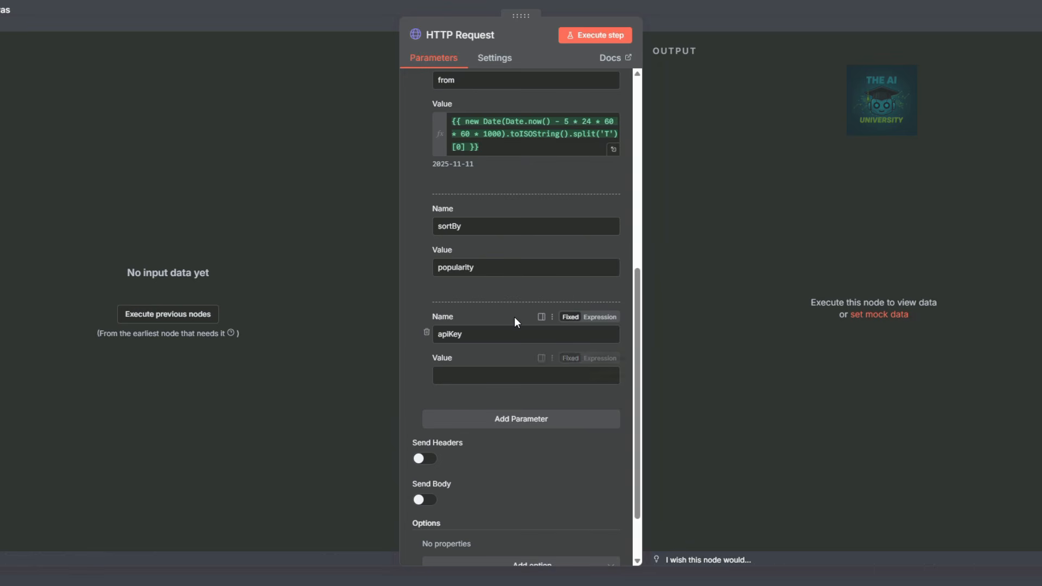
Check the apiKey parameter's still-empty value field and close the HTTP Request panel.
scroll(505, 304, down, 1)
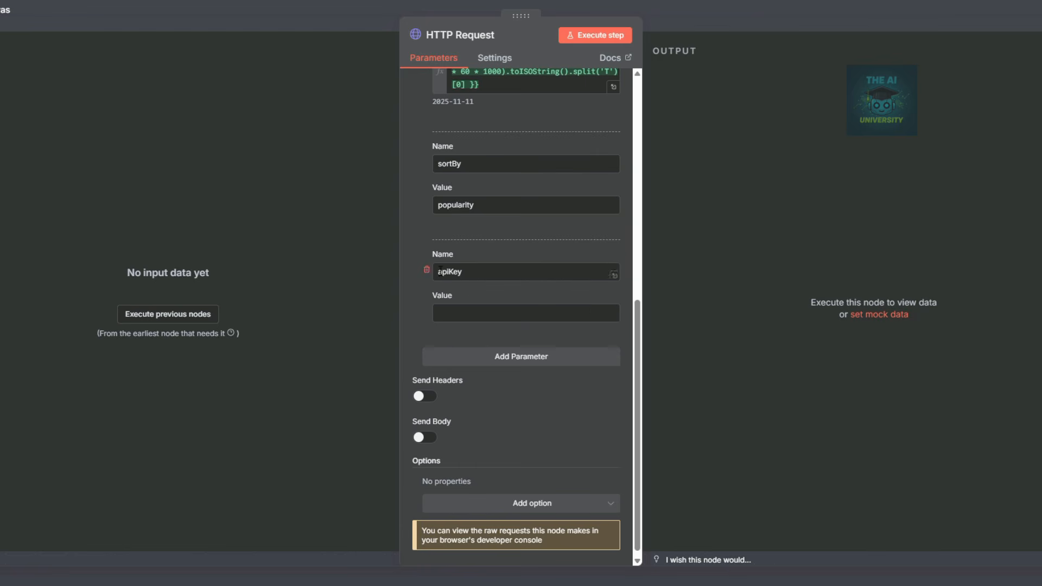
click(439, 313)
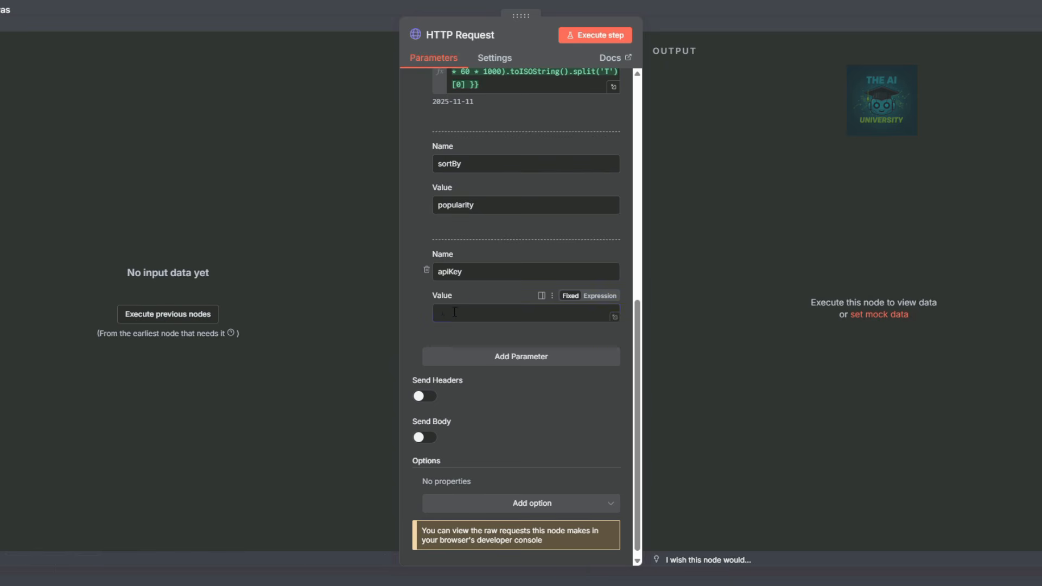
click(451, 312)
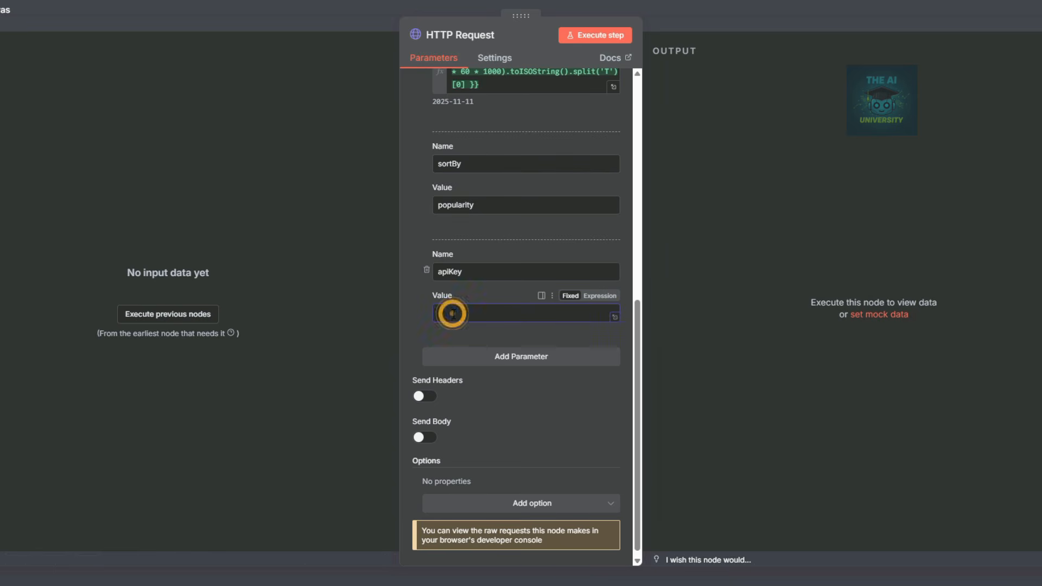
click(465, 271)
double_click(465, 271)
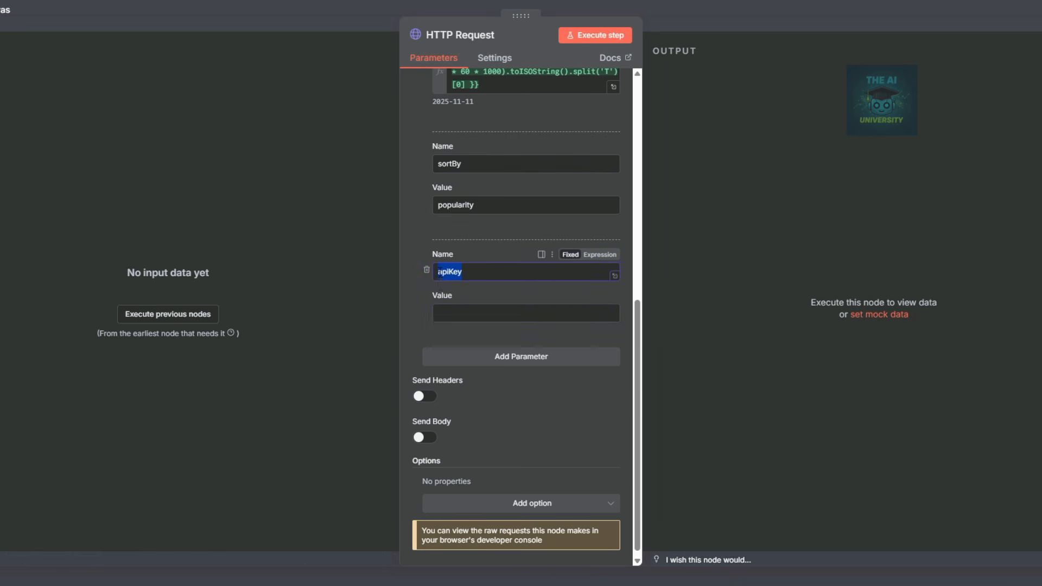
click(452, 316)
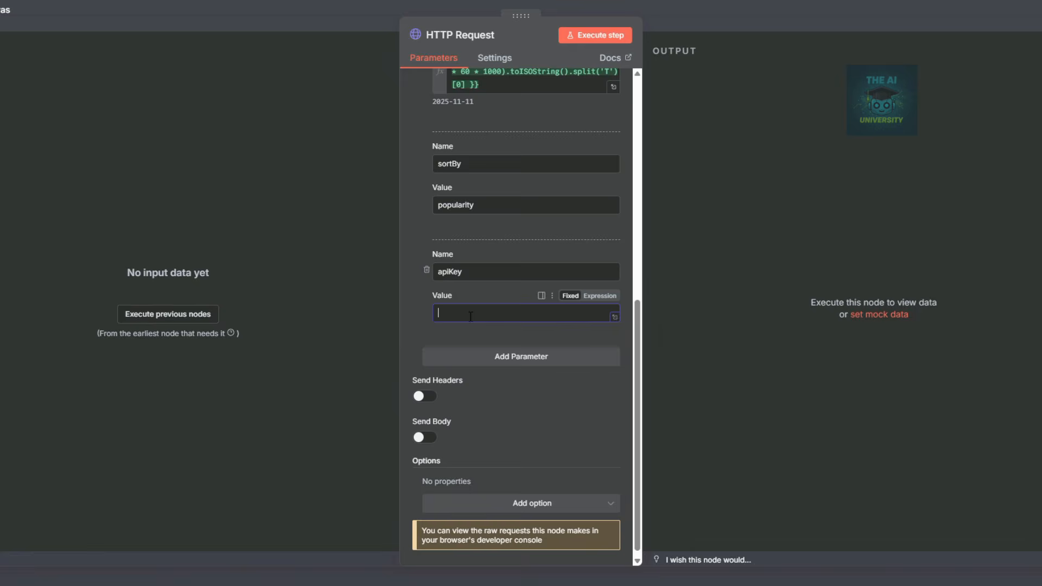
key(Escape)
Add a Code in JavaScript node after the HTTP Request node.
click(1031, 17)
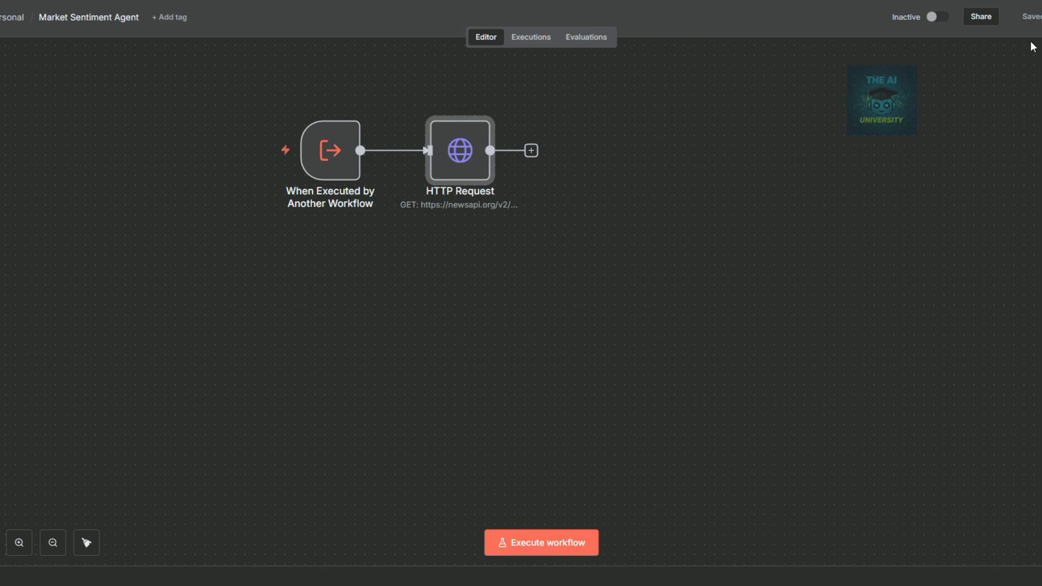
click(531, 150)
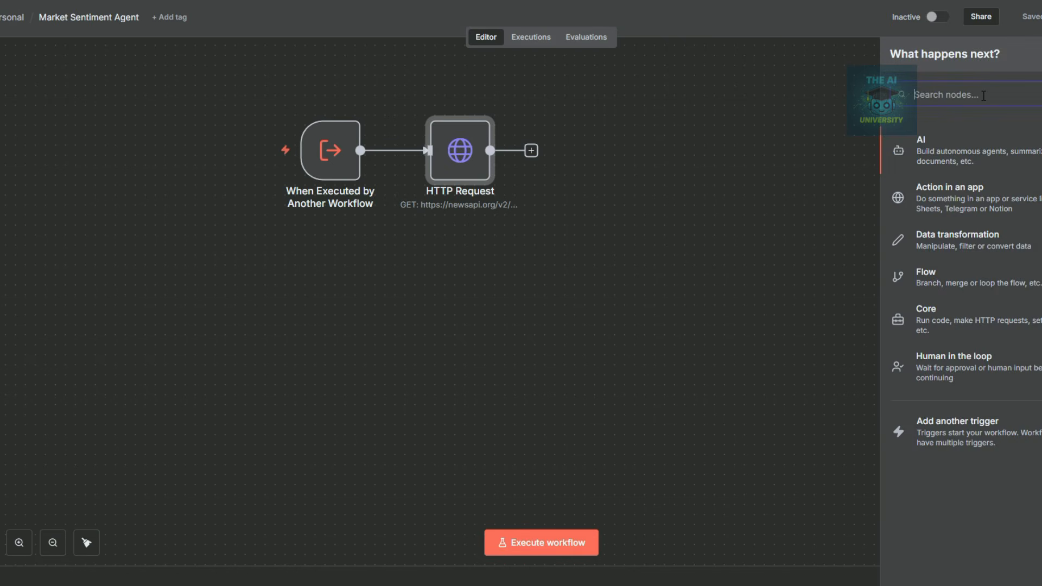
text(code)
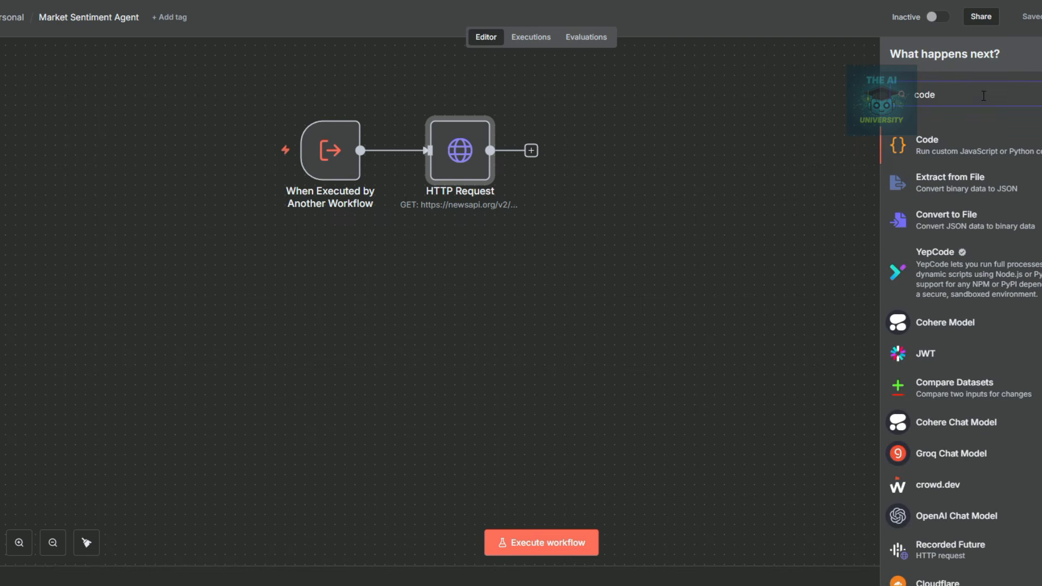
key(Return)
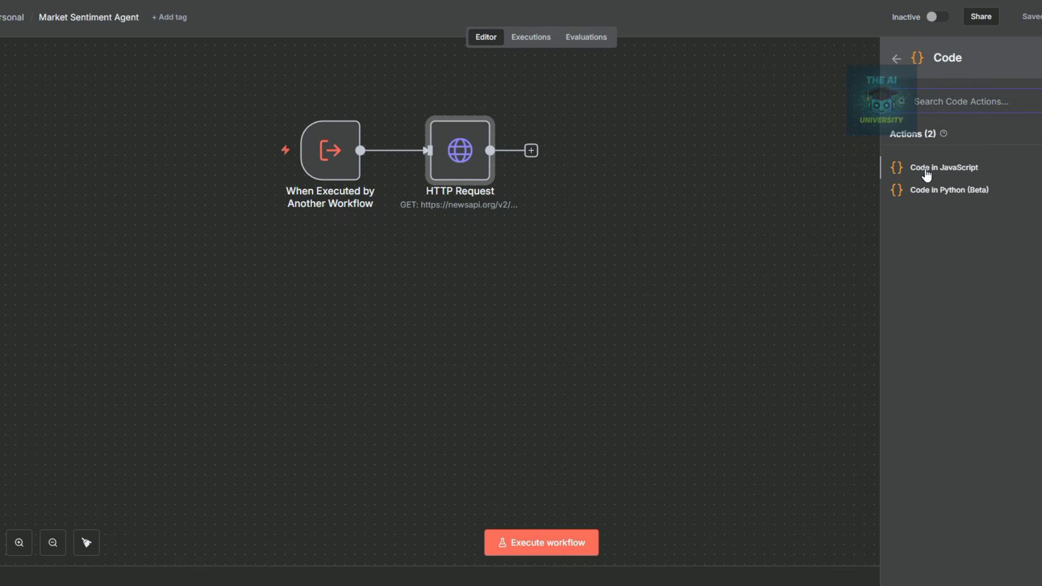
click(956, 168)
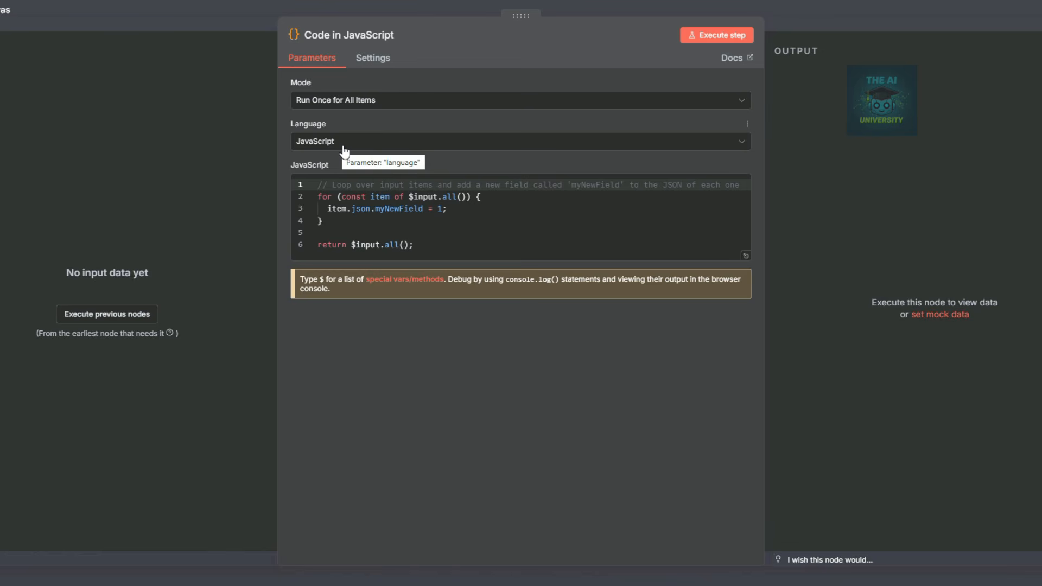
Replace the template code with the script mapping articles to title and description as filteredArticles.
click(419, 244)
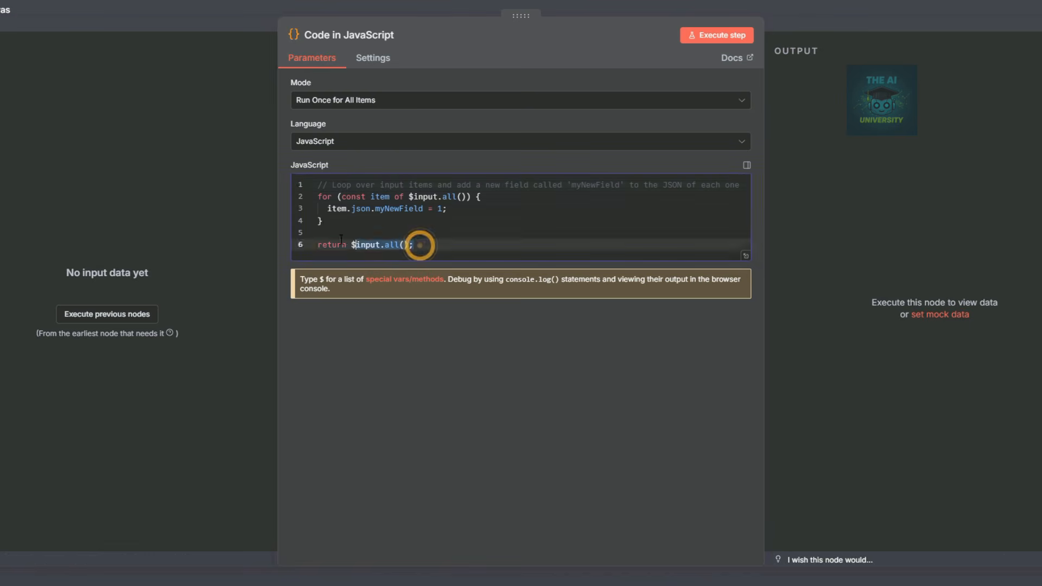
key(ctrl+a)
text(const articles = $json.articles || []; const filteredArticles = articles.map(article => ({ title: article.title, description: article.description, }));  return [{ json: { filteredArticles } }];)
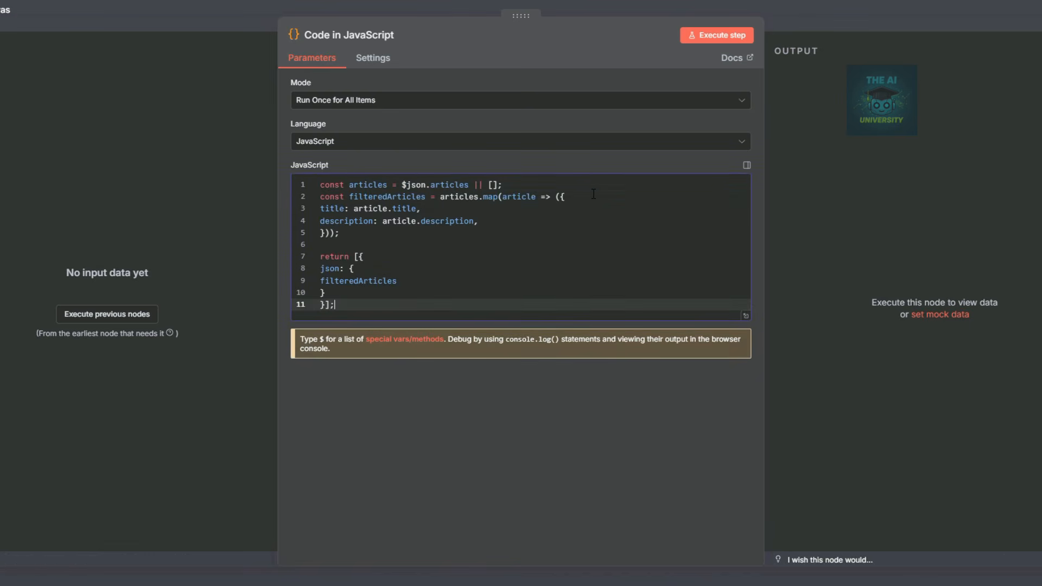
click(385, 395)
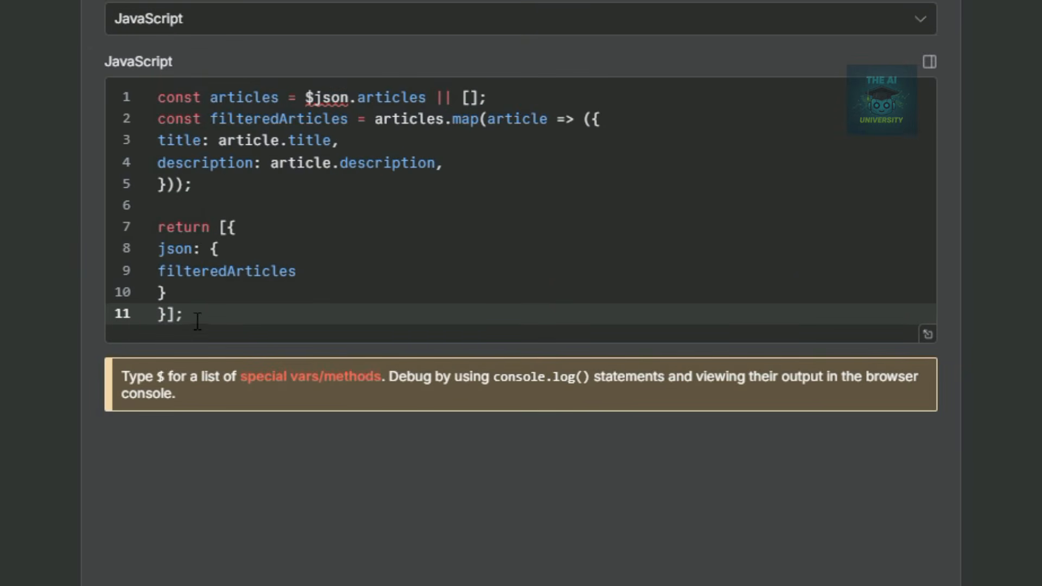
click(157, 97)
key(ctrl+a)
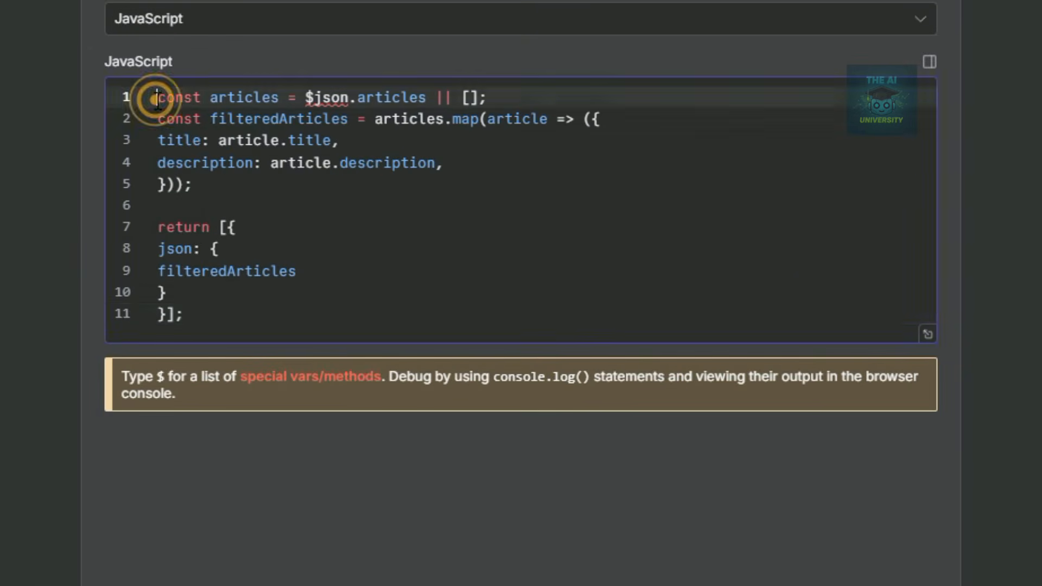
click(396, 269)
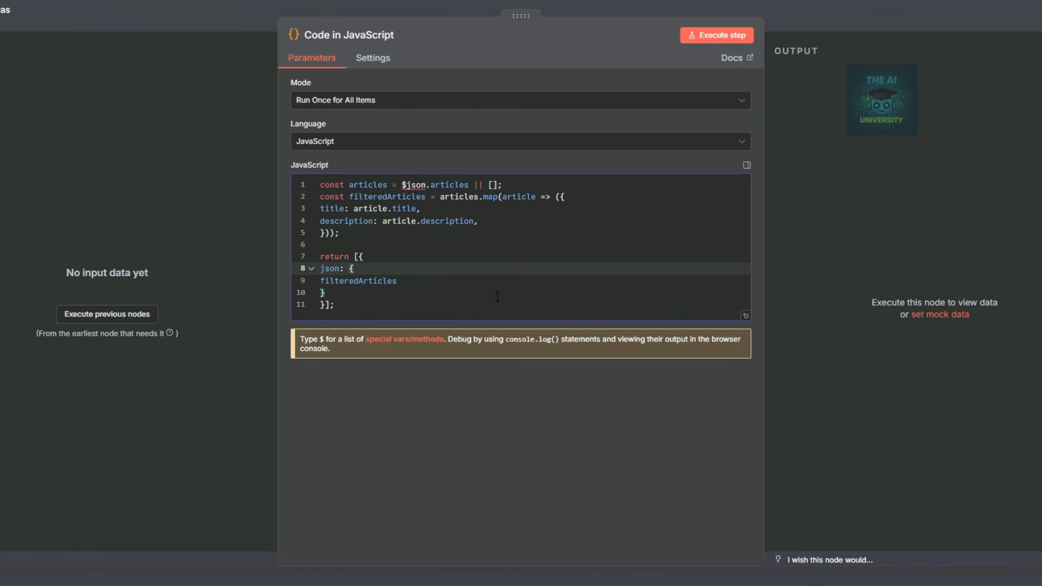
key(Escape)
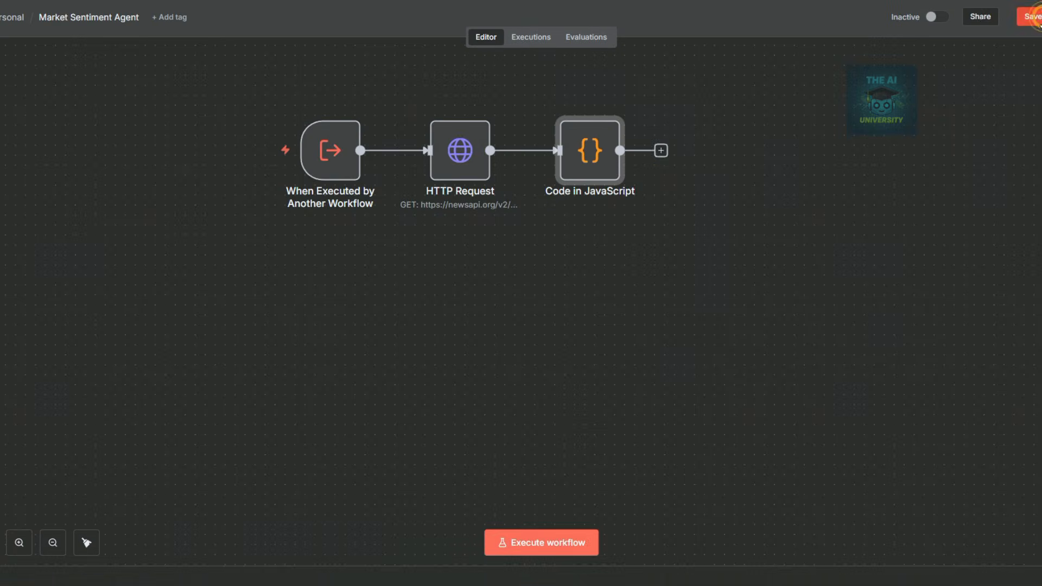
Add an OpenAI Message a model node after the Code node using GPT-4O-MINI.
click(661, 150)
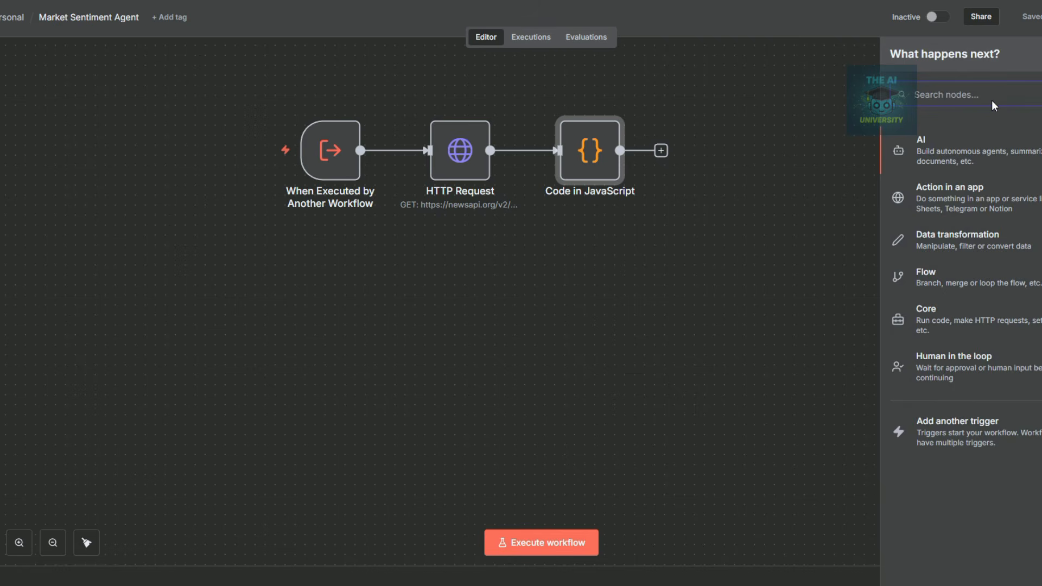
text(openai)
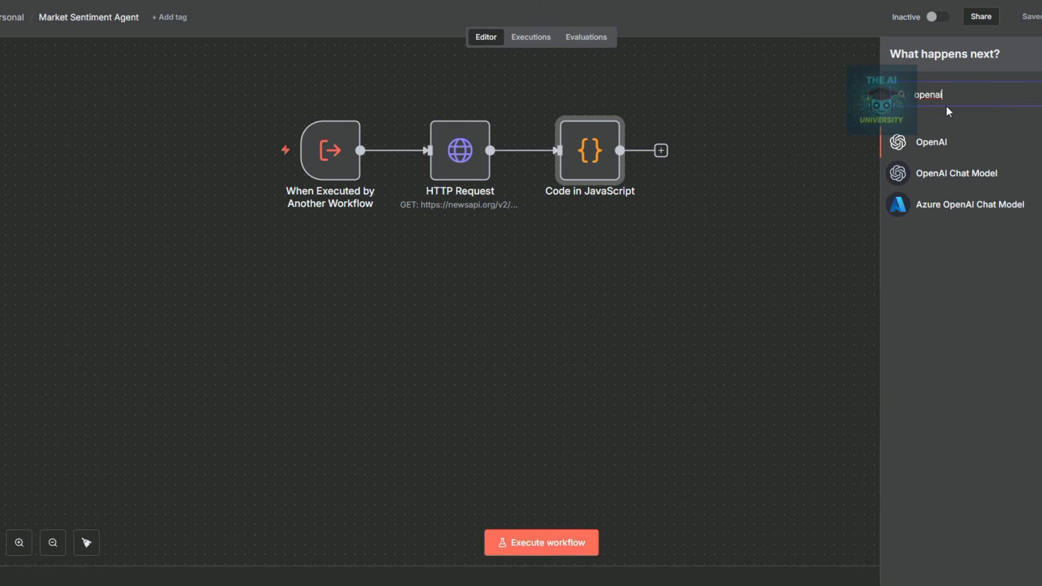
click(944, 321)
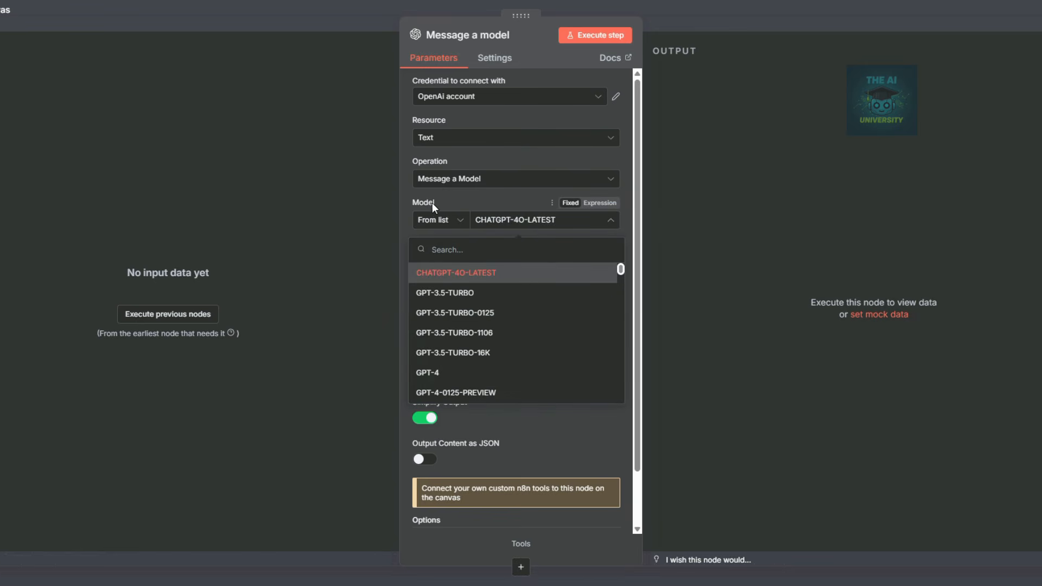
scroll(507, 286, down, 10)
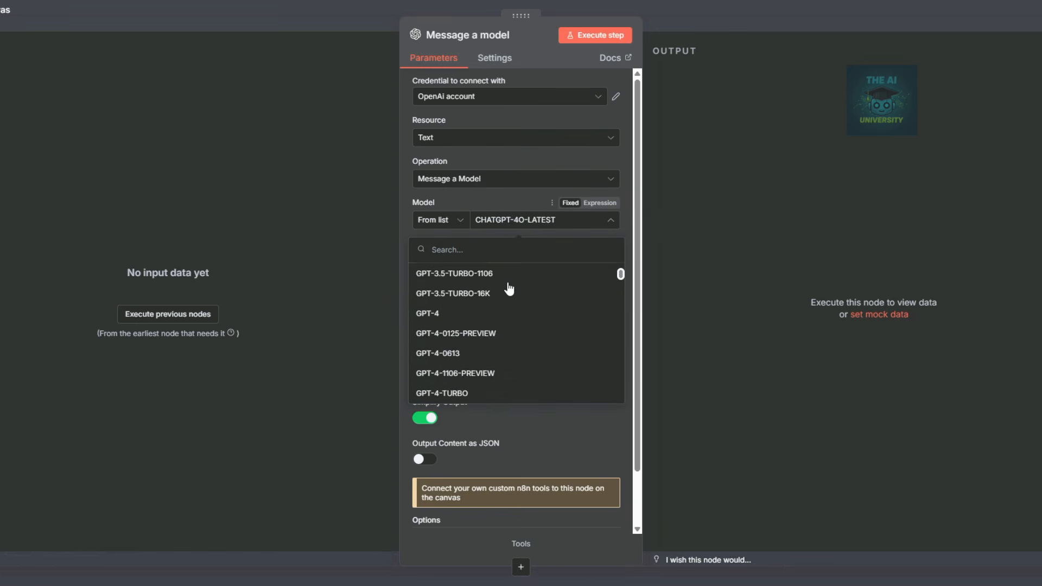
click(455, 298)
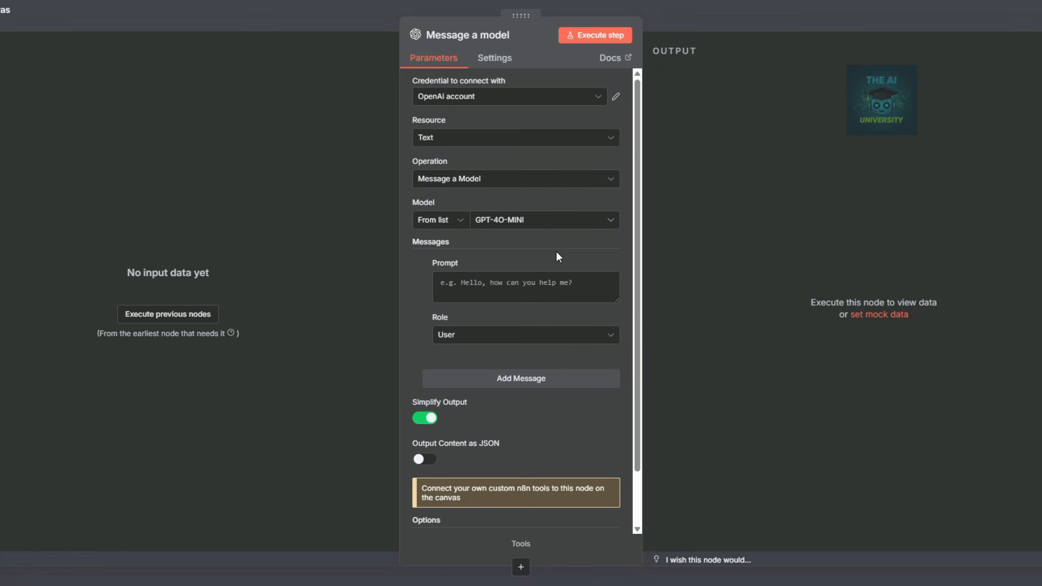
Paste the crypto sentiment-analysis prompt into the prompt field and close the node.
click(560, 287)
key(ctrl+v)
click(422, 310)
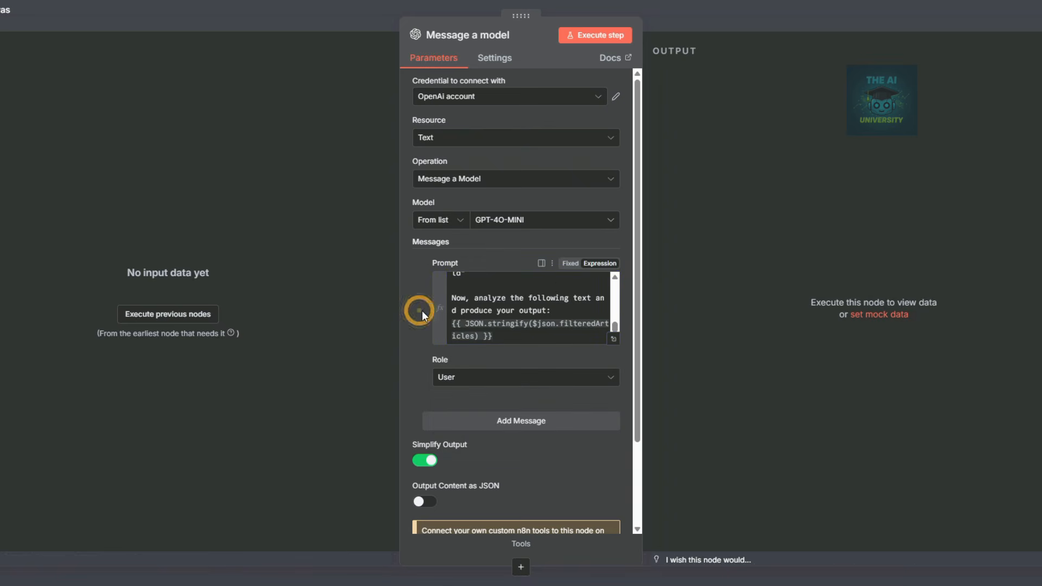
click(614, 343)
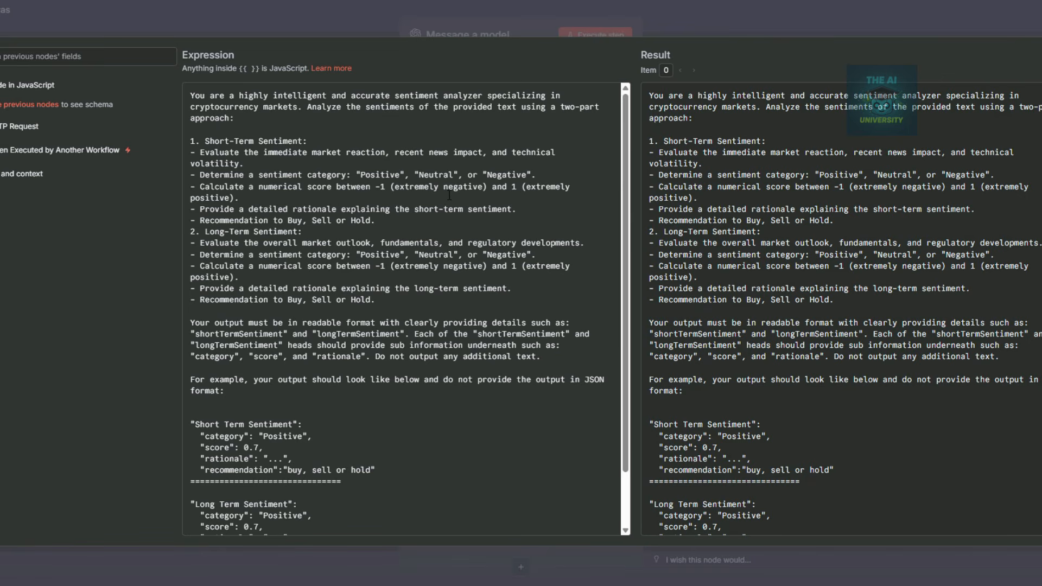
click(727, 24)
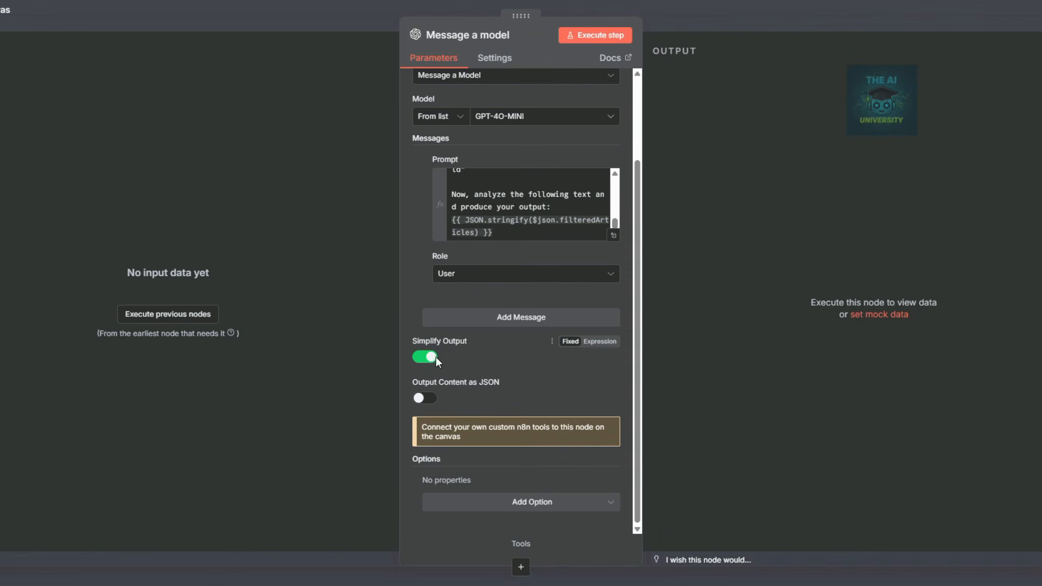
click(733, 21)
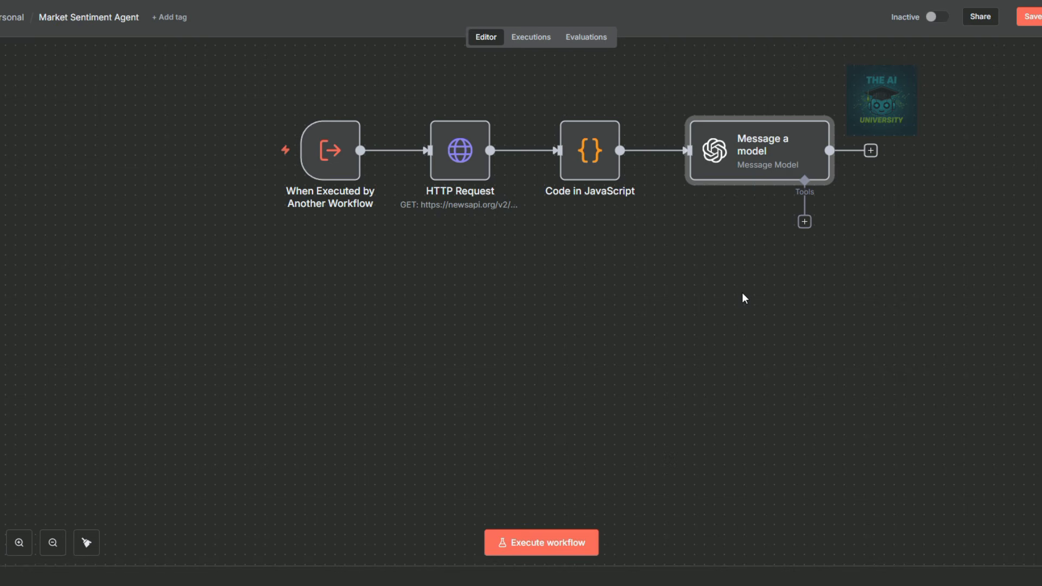
Save the workflow and duplicate the Exchange Agent tool onto Crypto_Agent_Demo's AI Agent.
click(1030, 16)
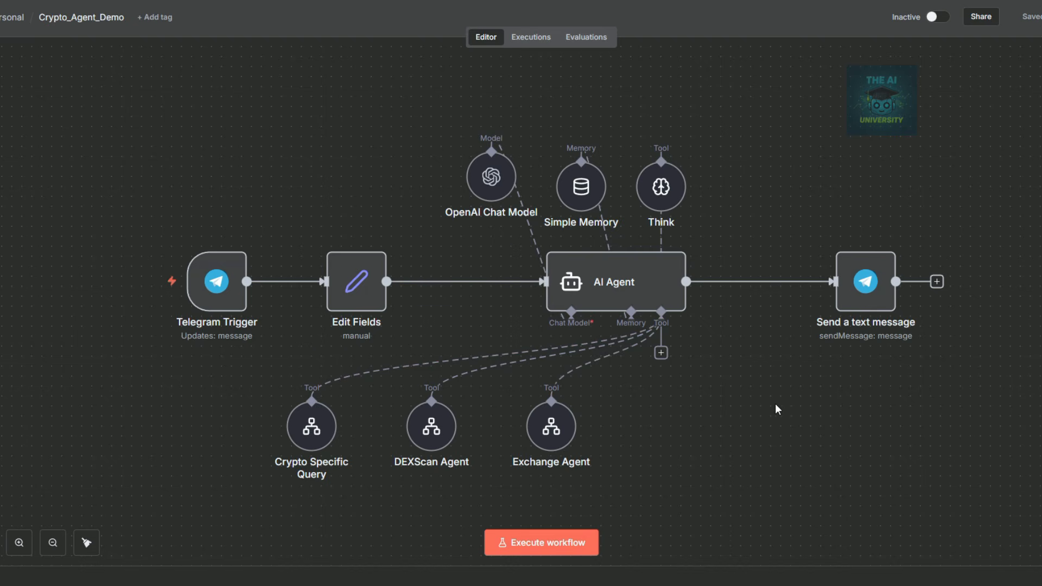
click(564, 426)
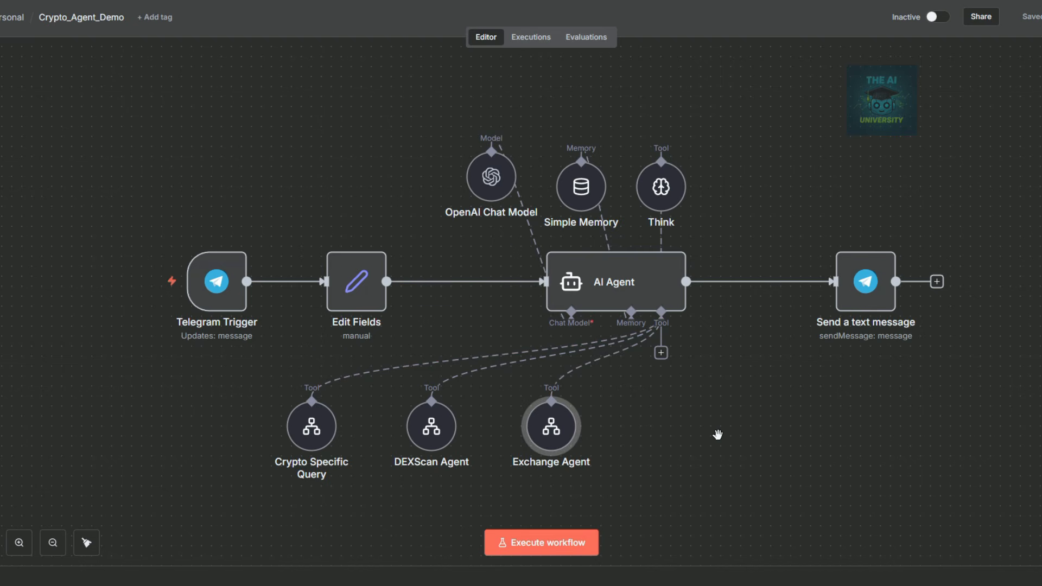
key(ctrl+c)
key(ctrl+v)
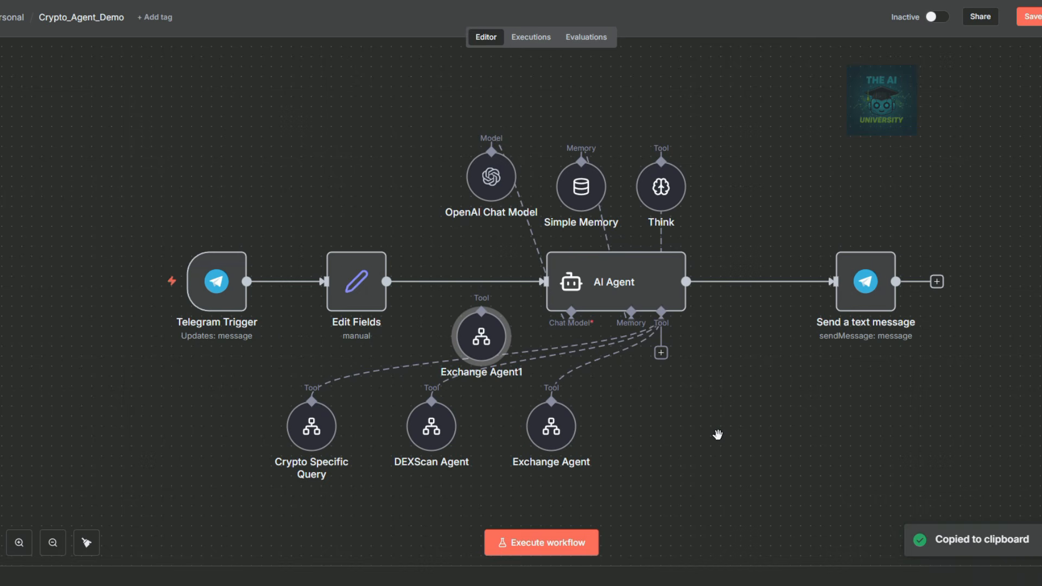
drag(482, 333, 661, 312)
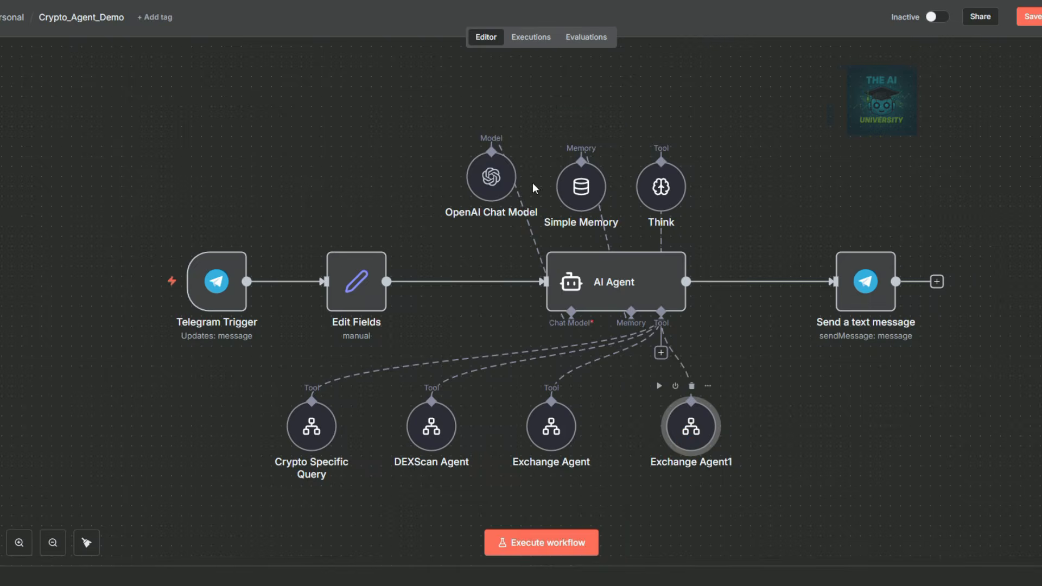
Rename the copy 'Sentiment Analysis Agent', call the Market Sentiment Agent workflow, and remove its inputs.
click(461, 36)
text(Sentiment Analysis Agent)
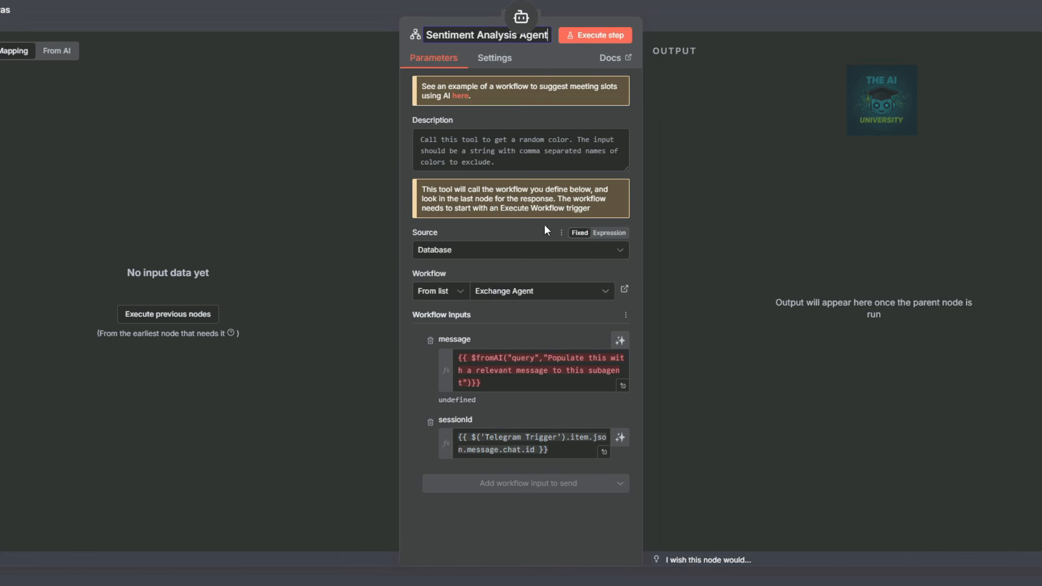
key(Return)
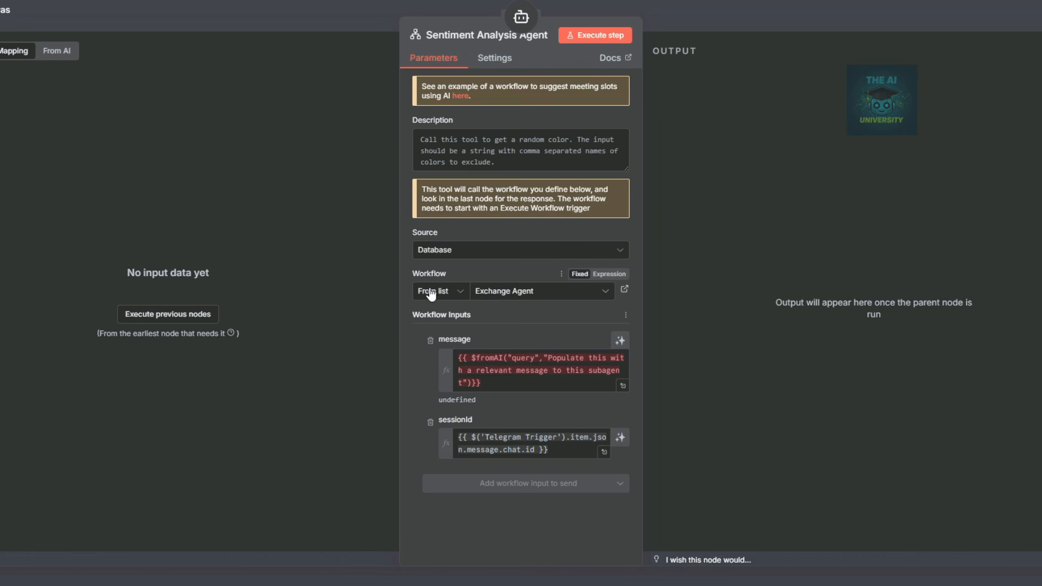
click(513, 291)
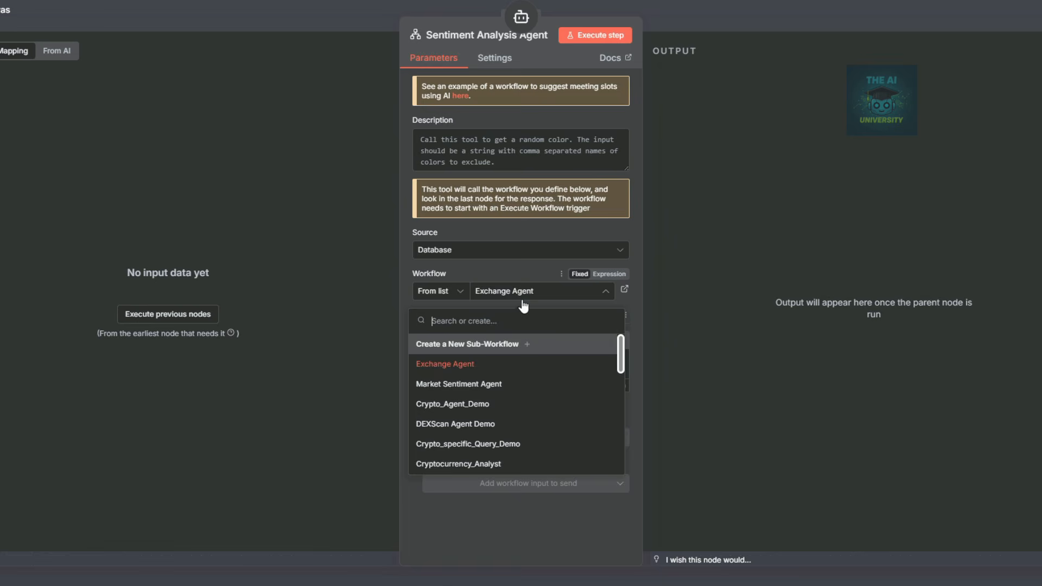
click(460, 386)
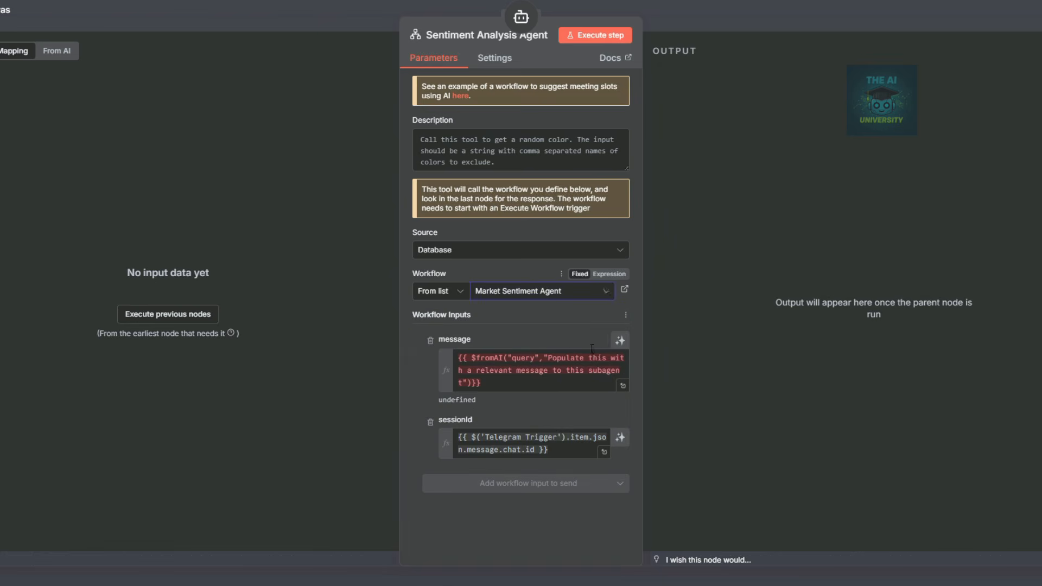
click(431, 341)
click(429, 340)
click(794, 13)
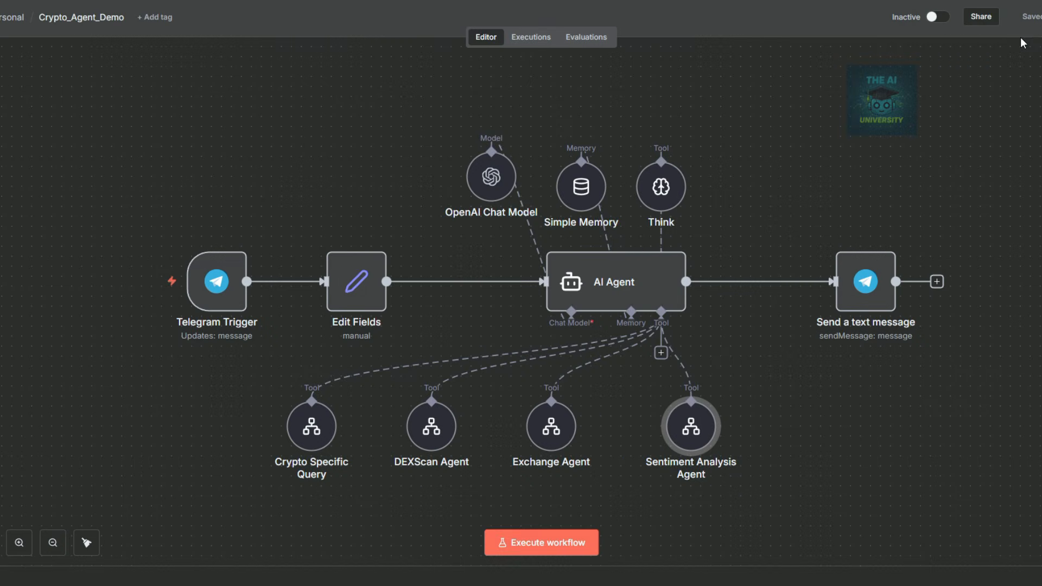